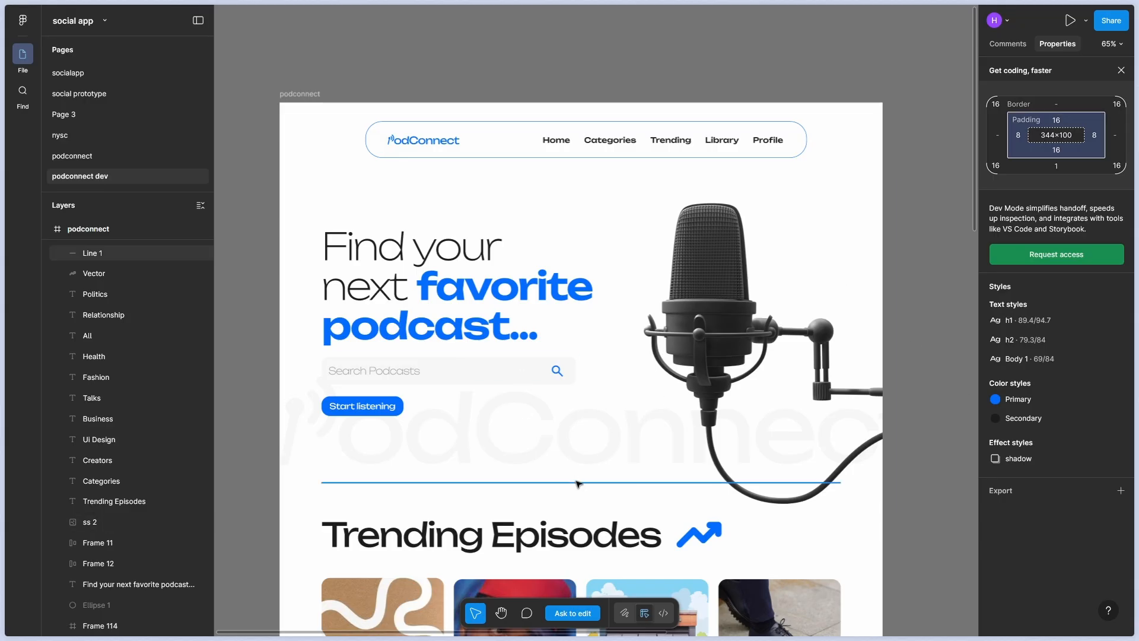
Examine the podconnect homepage design, covering the hero, Trending Episodes, Categories and Creators sections
{"action": "left_click_drag", "start_coordinate": [534, 488], "coordinate": [552, 473]}
{"action": "scroll", "coordinate": [552, 473], "scroll_direction": "down", "scroll_amount": 1}
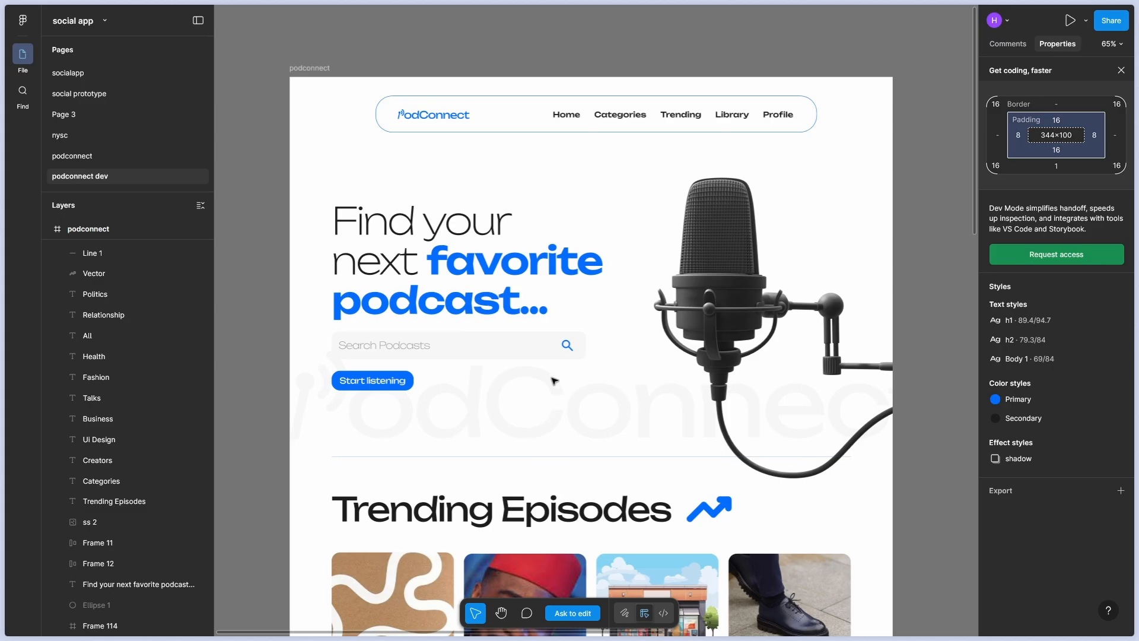
{"action": "scroll", "coordinate": [563, 390], "scroll_direction": "down", "scroll_amount": 3}
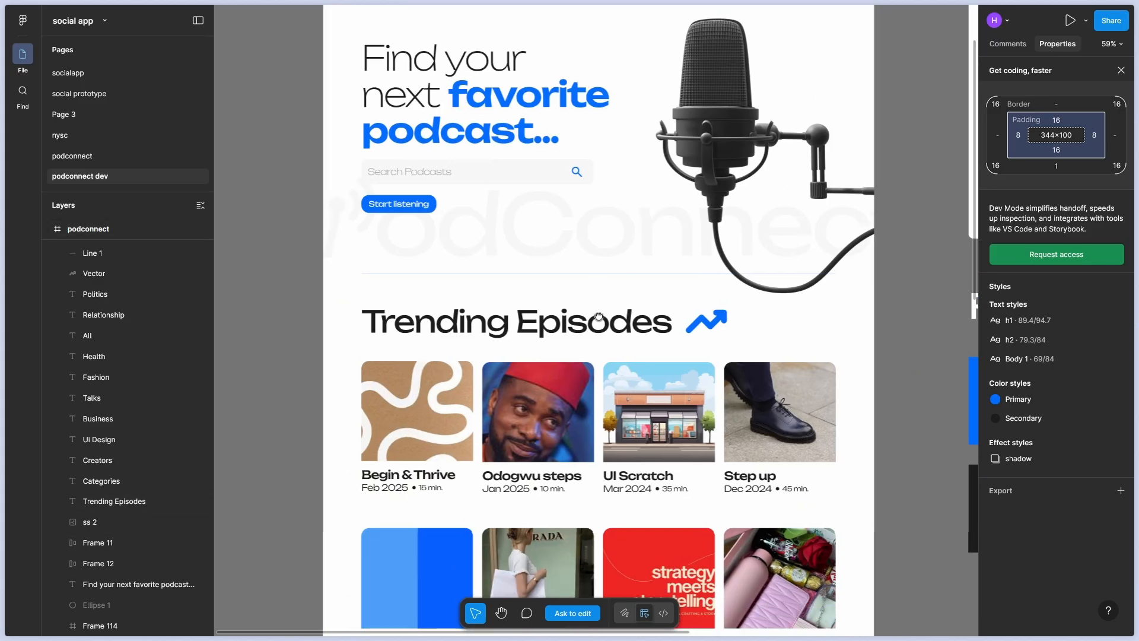
{"action": "scroll", "coordinate": [629, 386], "scroll_direction": "down", "scroll_amount": 2}
{"action": "scroll", "coordinate": [627, 386], "scroll_direction": "down", "scroll_amount": 10}
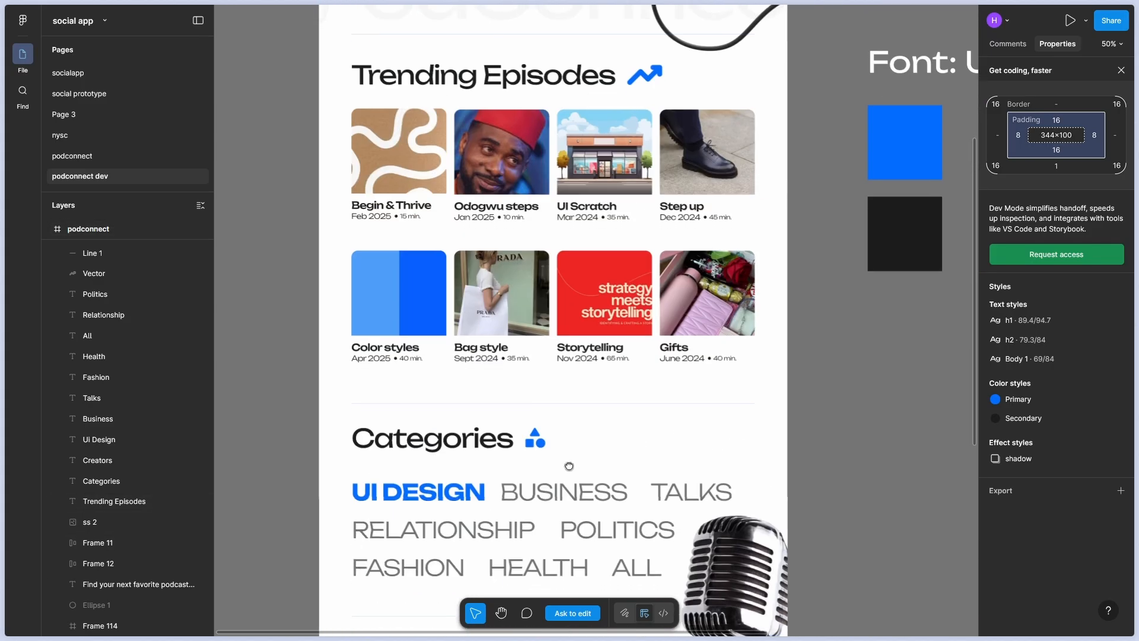
{"action": "scroll", "coordinate": [596, 297], "scroll_direction": "up", "scroll_amount": 12}
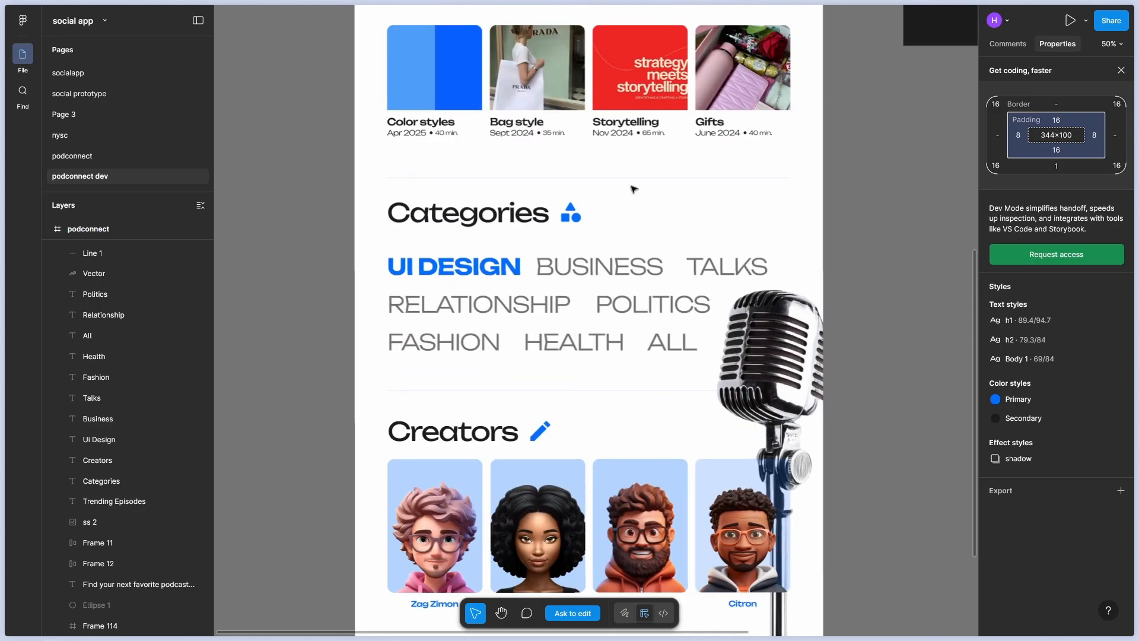
{"action": "scroll", "coordinate": [597, 419], "scroll_direction": "up", "scroll_amount": 3}
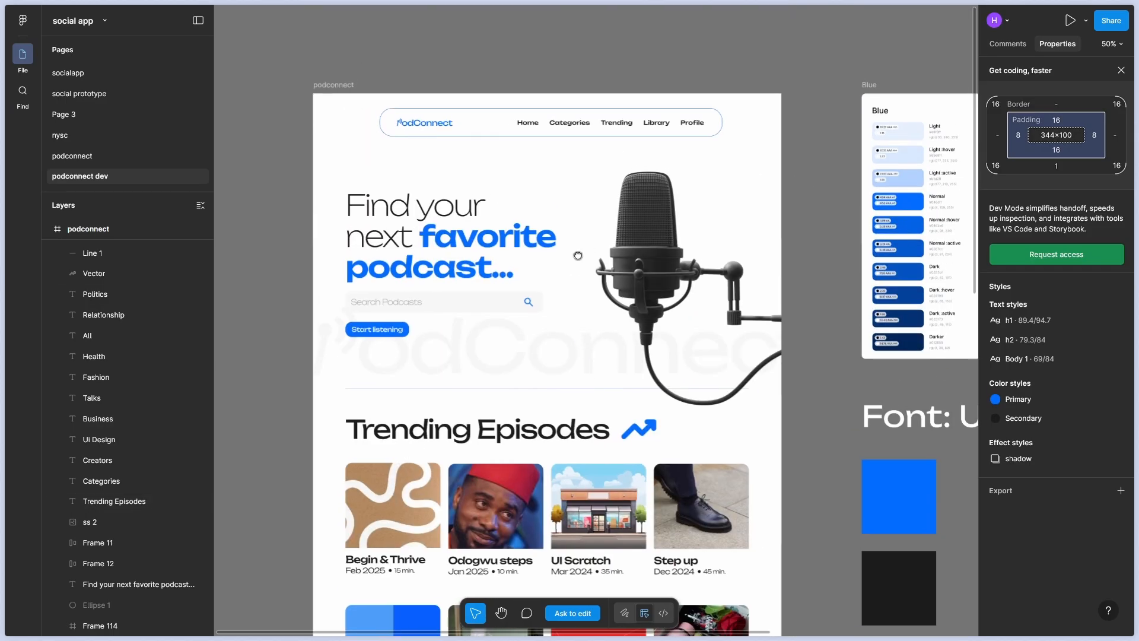
{"action": "scroll", "coordinate": [582, 374], "scroll_direction": "down", "scroll_amount": 3}
{"action": "scroll", "coordinate": [565, 331], "scroll_direction": "up", "scroll_amount": 3}
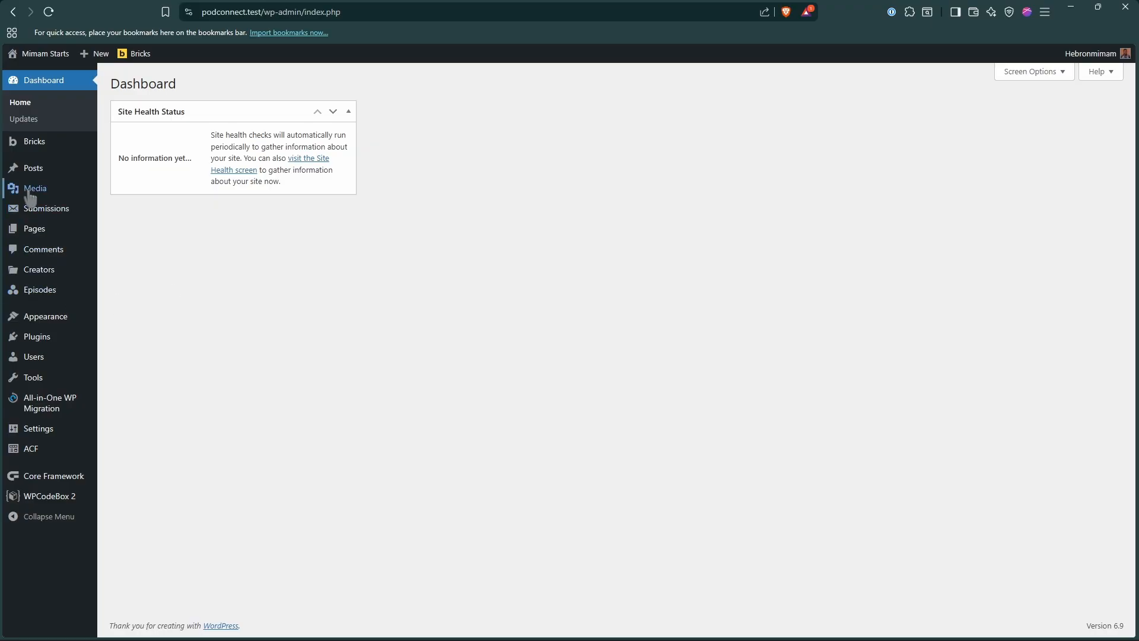
From the WordPress dashboard of podconnect.test, open the home page in the Bricks builder
{"action": "mouse_move", "coordinate": [140, 54]}
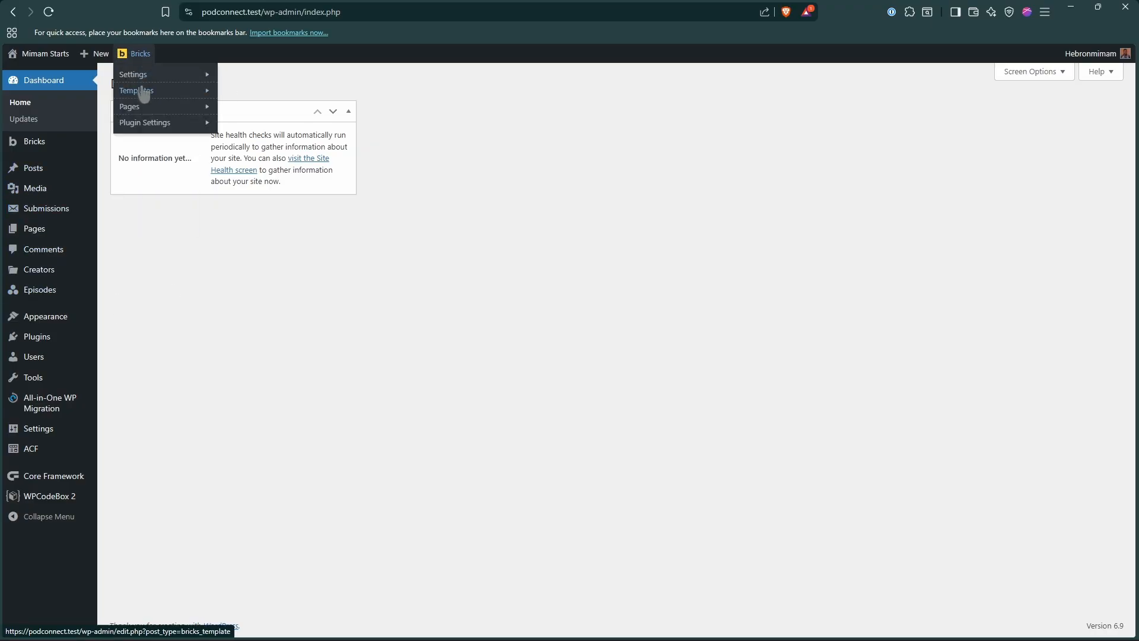
{"action": "mouse_move", "coordinate": [138, 107]}
{"action": "left_click", "coordinate": [267, 138]}
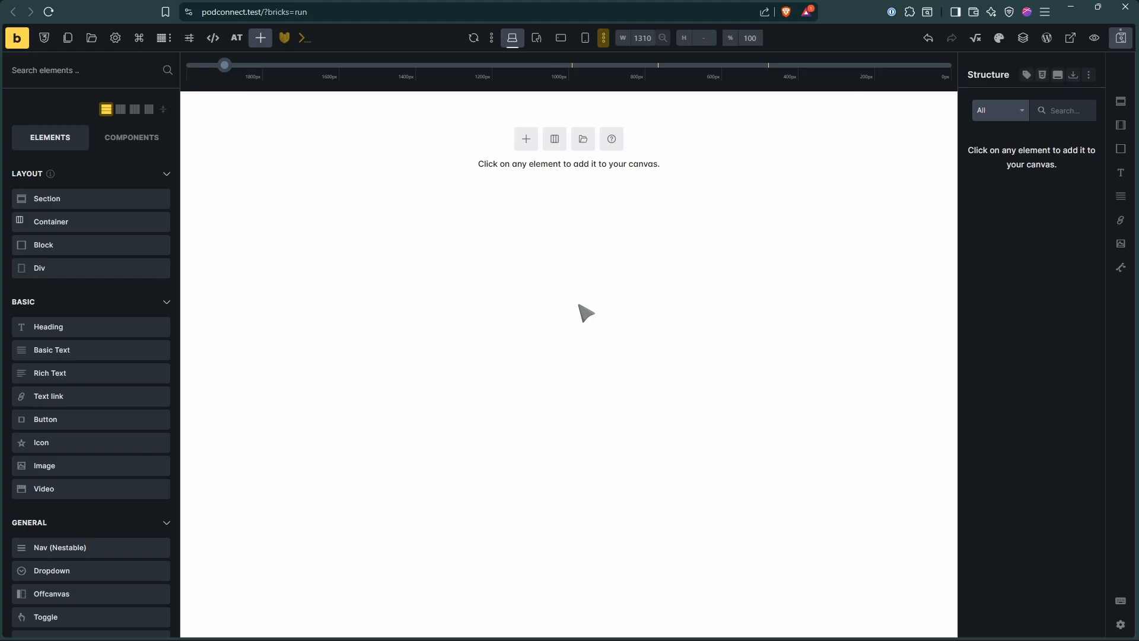
Switch to the Figma design and review the page sections down to the footer, plus the hero's search field
{"action": "key", "text": "alt+Tab"}
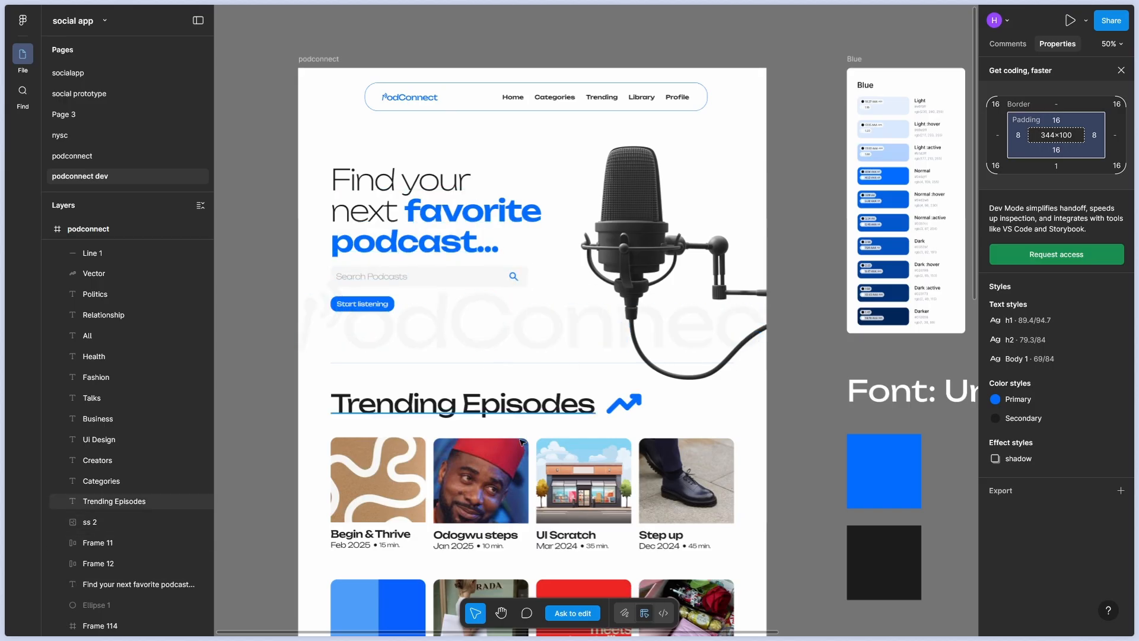
{"action": "scroll", "coordinate": [424, 348], "scroll_direction": "down", "scroll_amount": 5}
{"action": "scroll", "coordinate": [424, 348], "scroll_direction": "down", "scroll_amount": 6}
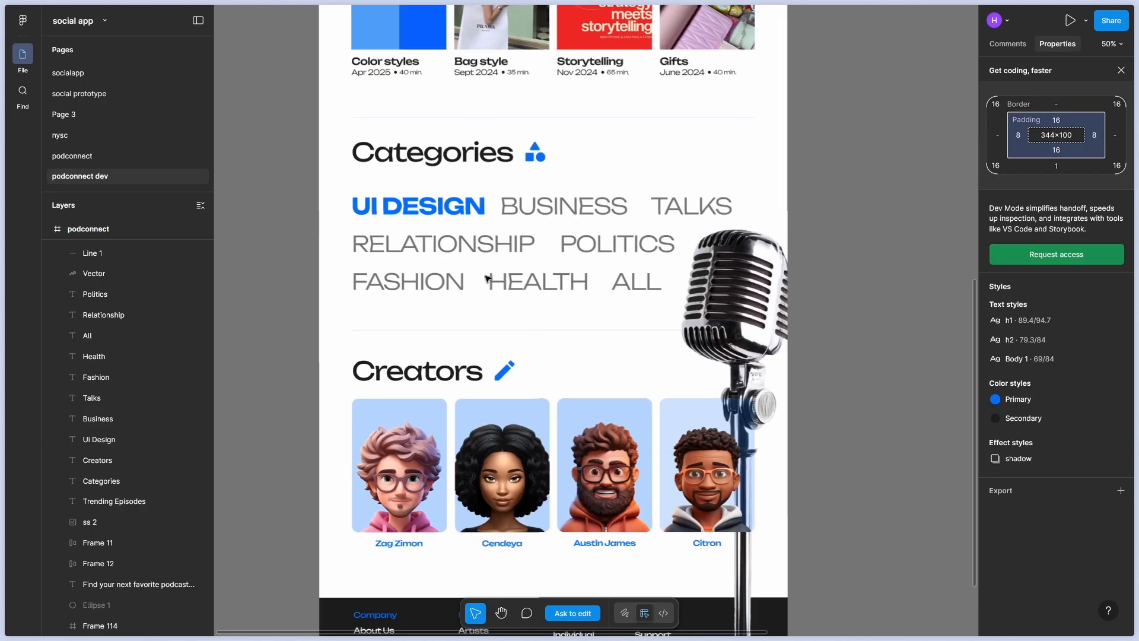
{"action": "scroll", "coordinate": [507, 300], "scroll_direction": "down", "scroll_amount": 4}
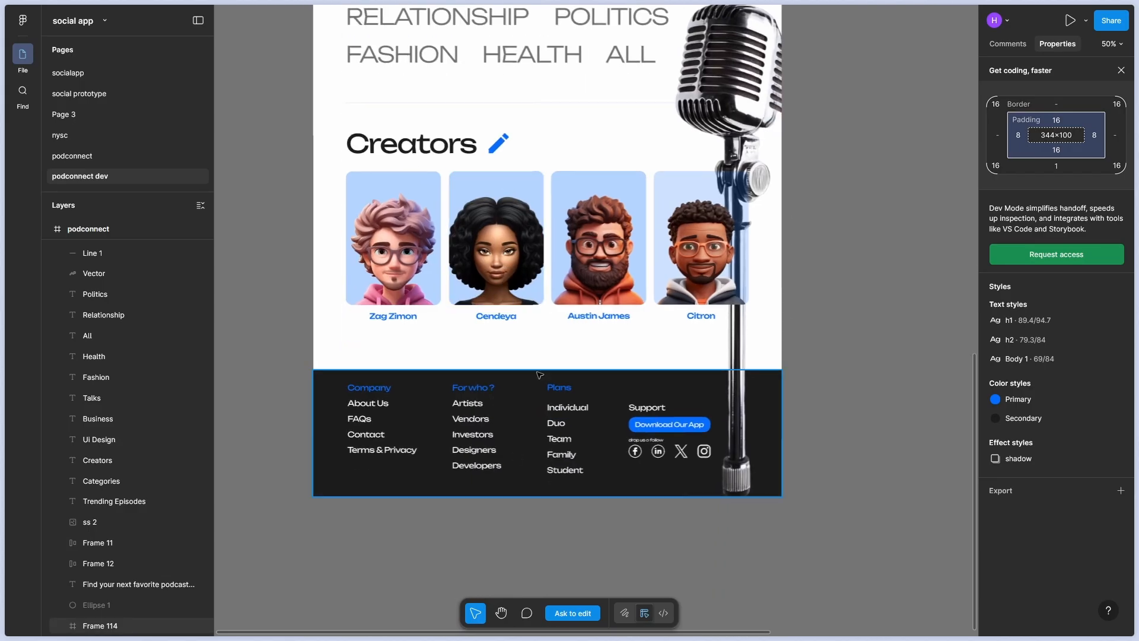
{"action": "scroll", "coordinate": [584, 432], "scroll_direction": "up", "scroll_amount": 8}
{"action": "scroll", "coordinate": [584, 432], "scroll_direction": "up", "scroll_amount": 6}
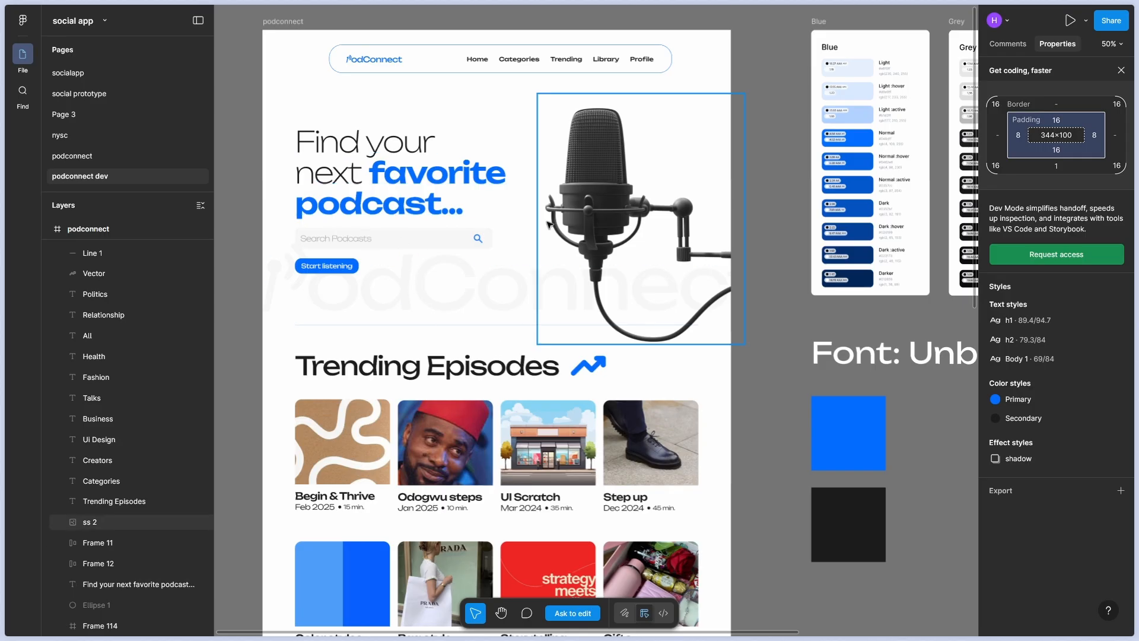
{"action": "scroll", "coordinate": [528, 361], "scroll_direction": "up", "scroll_amount": 3}
{"action": "scroll", "coordinate": [356, 356], "scroll_direction": "up", "scroll_amount": 5}
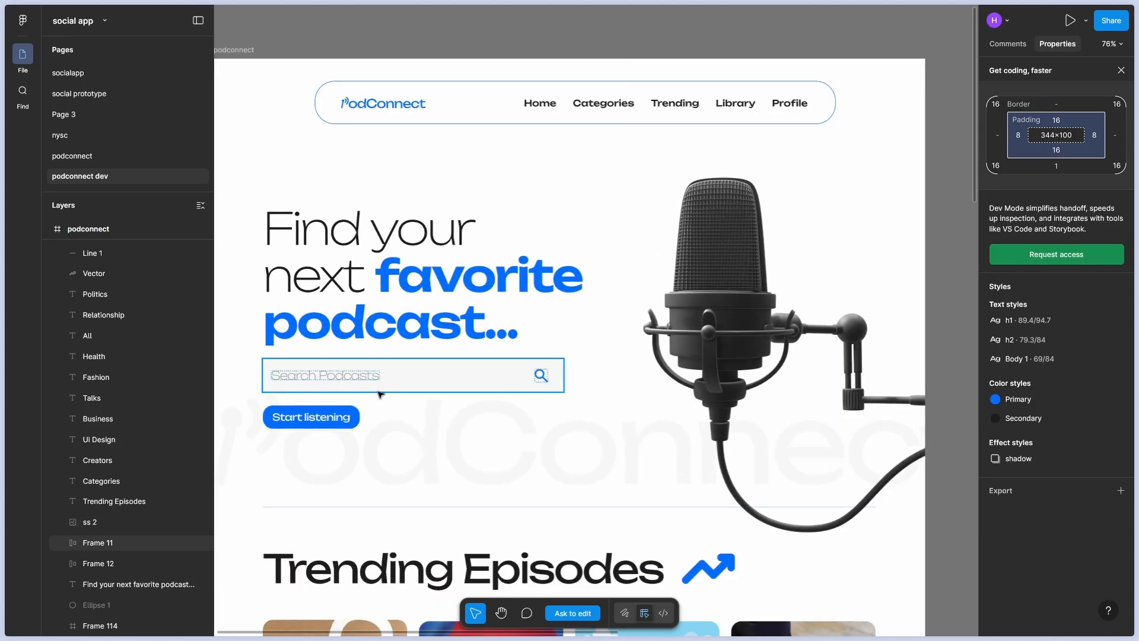
{"action": "scroll", "coordinate": [700, 469], "scroll_direction": "down", "scroll_amount": 1}
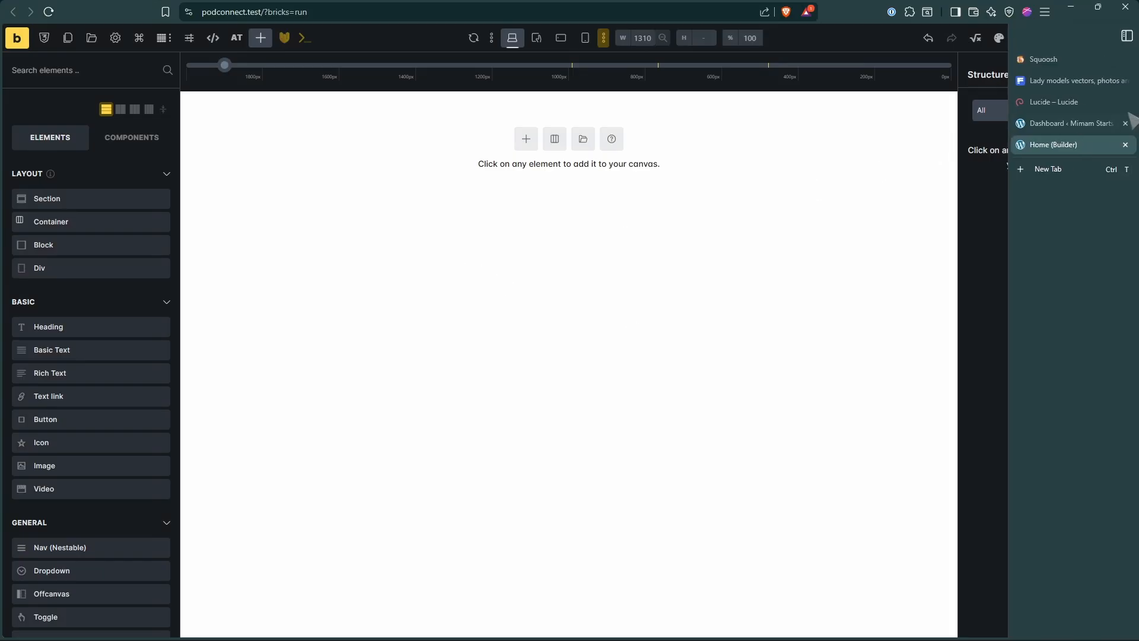
In the Bricks builder, add a section with its container to the empty page and insert a heading inside the container
{"action": "left_click", "coordinate": [1121, 100]}
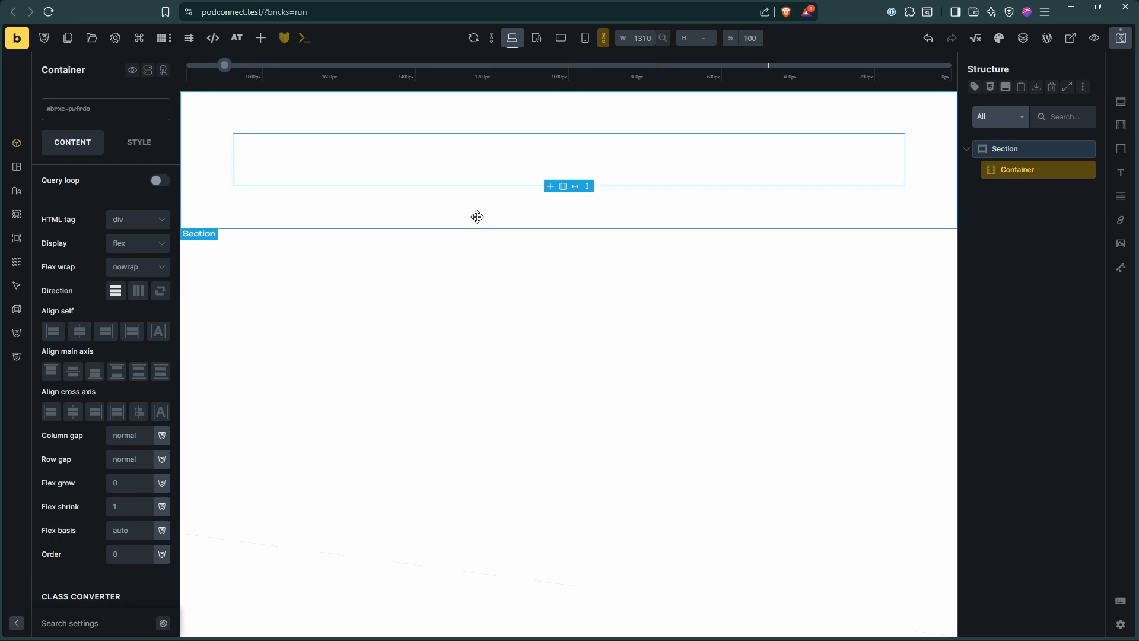
{"action": "key", "text": "alt+Tab"}
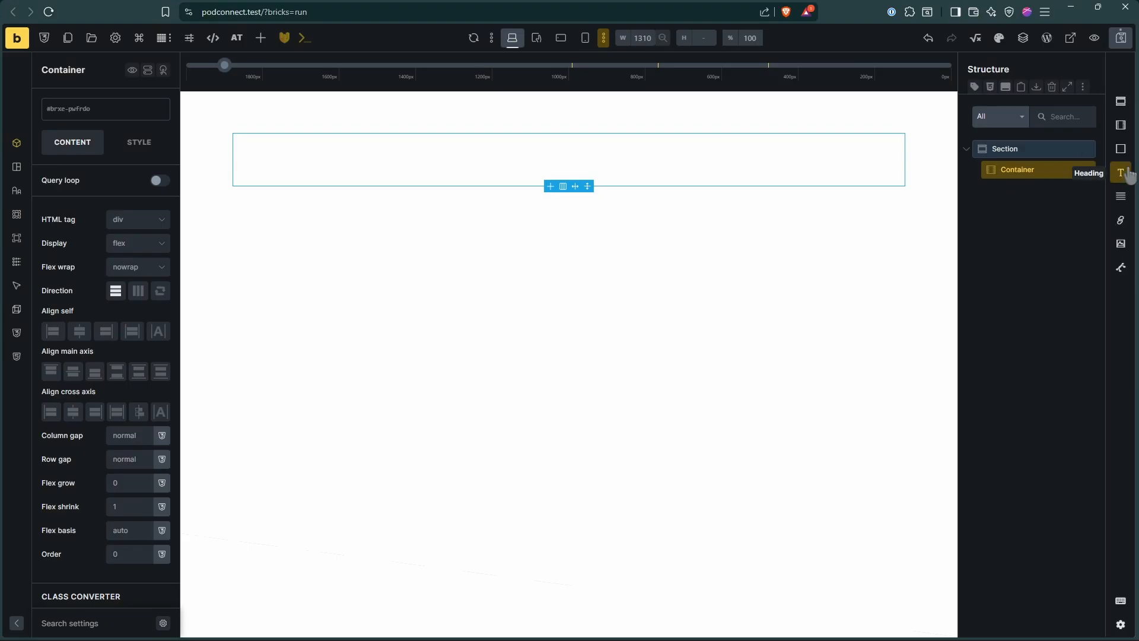
{"action": "left_click", "coordinate": [1121, 173]}
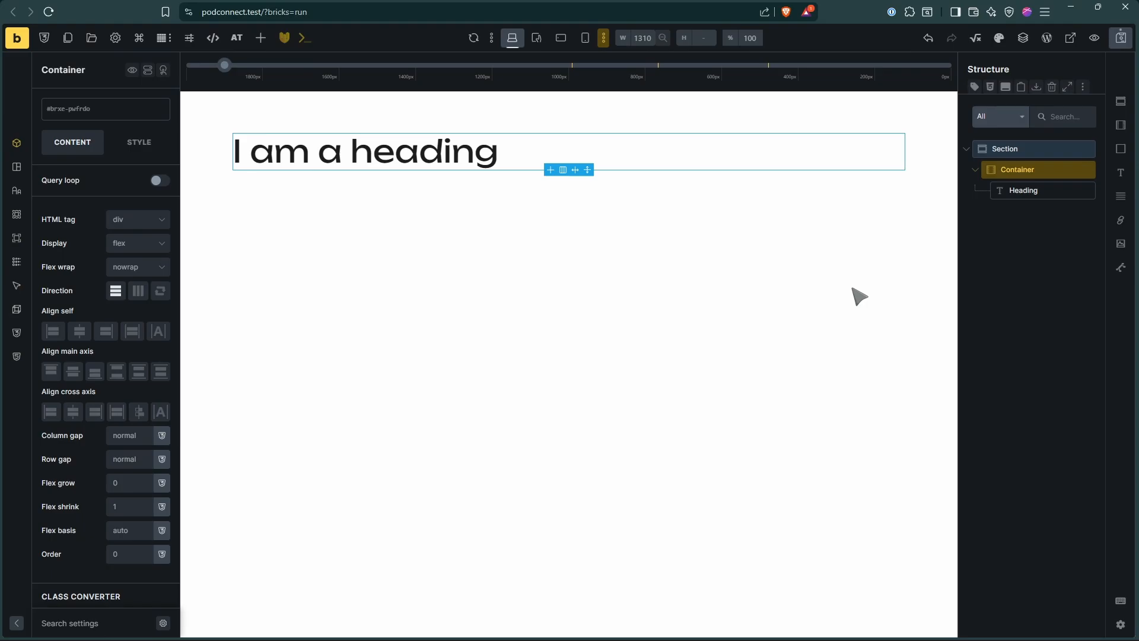
Wrap the heading in a block, allowing the site clipboard access forever
{"action": "right_click", "coordinate": [1028, 190]}
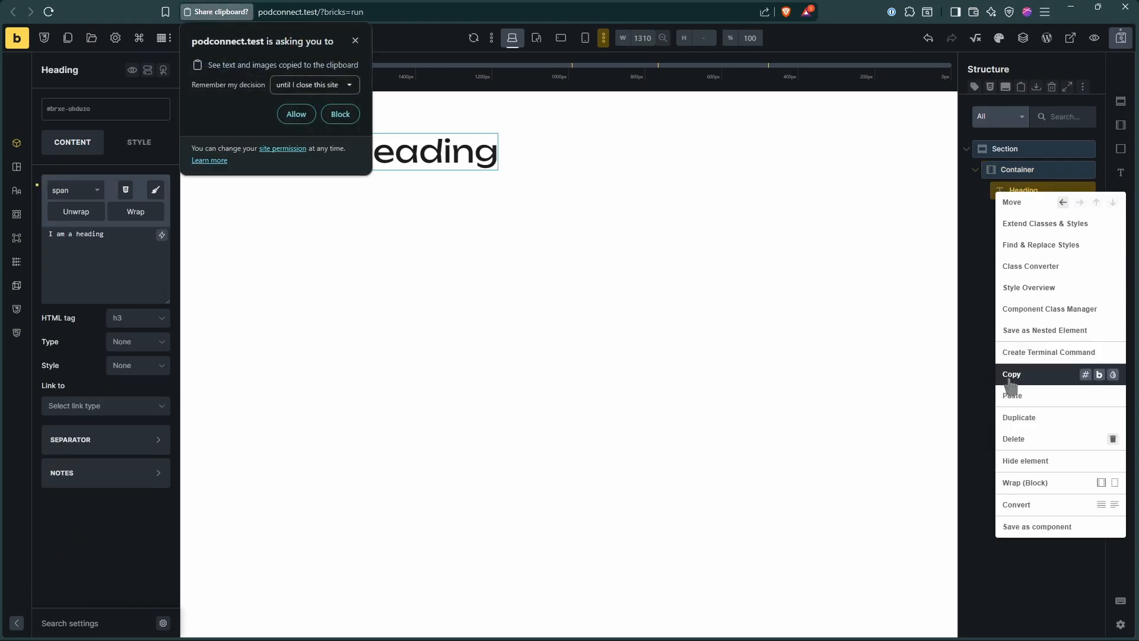
{"action": "left_click", "coordinate": [313, 85]}
{"action": "left_click", "coordinate": [295, 160]}
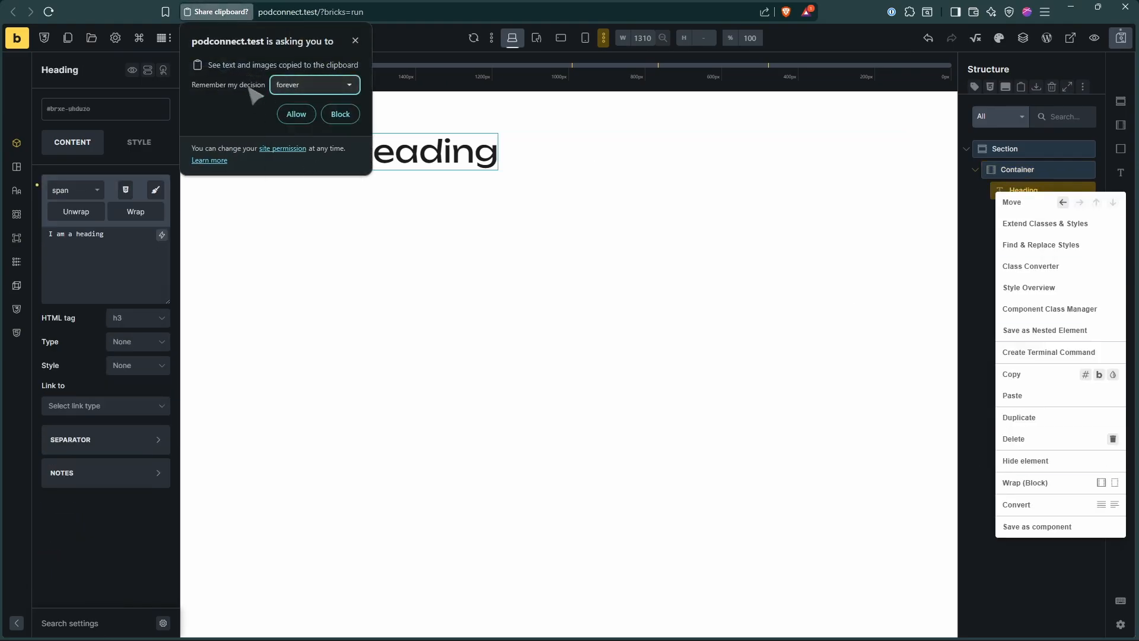
{"action": "left_click", "coordinate": [295, 112]}
{"action": "left_click", "coordinate": [1025, 484]}
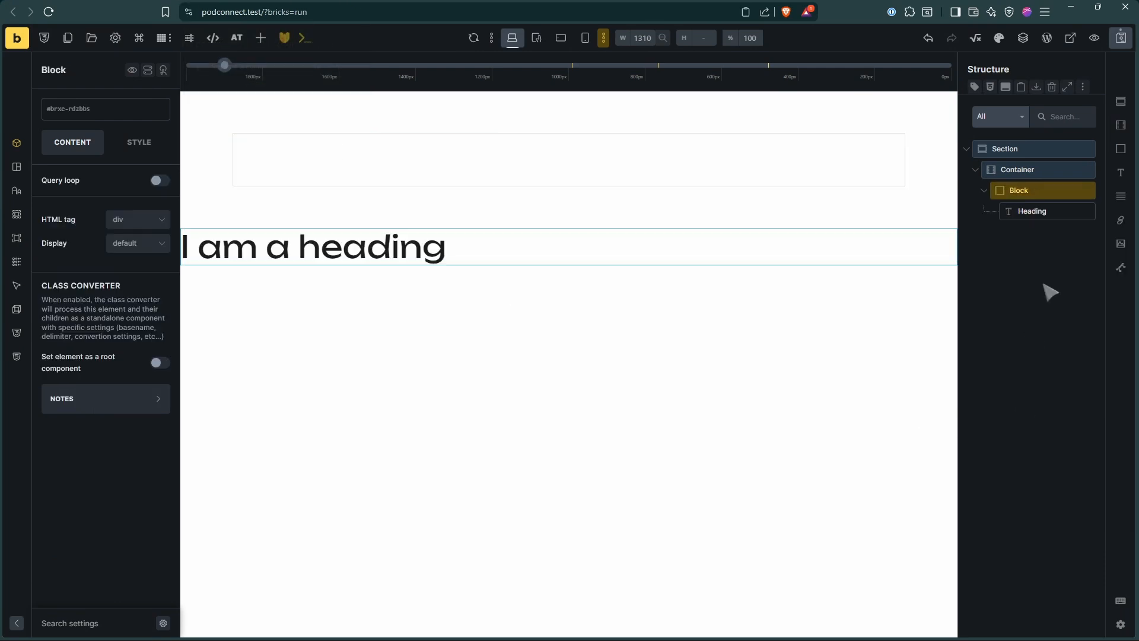
Compare with the hero in the Figma design and add a Search element below the heading inside the Bricks block
{"action": "key", "text": "alt+Tab"}
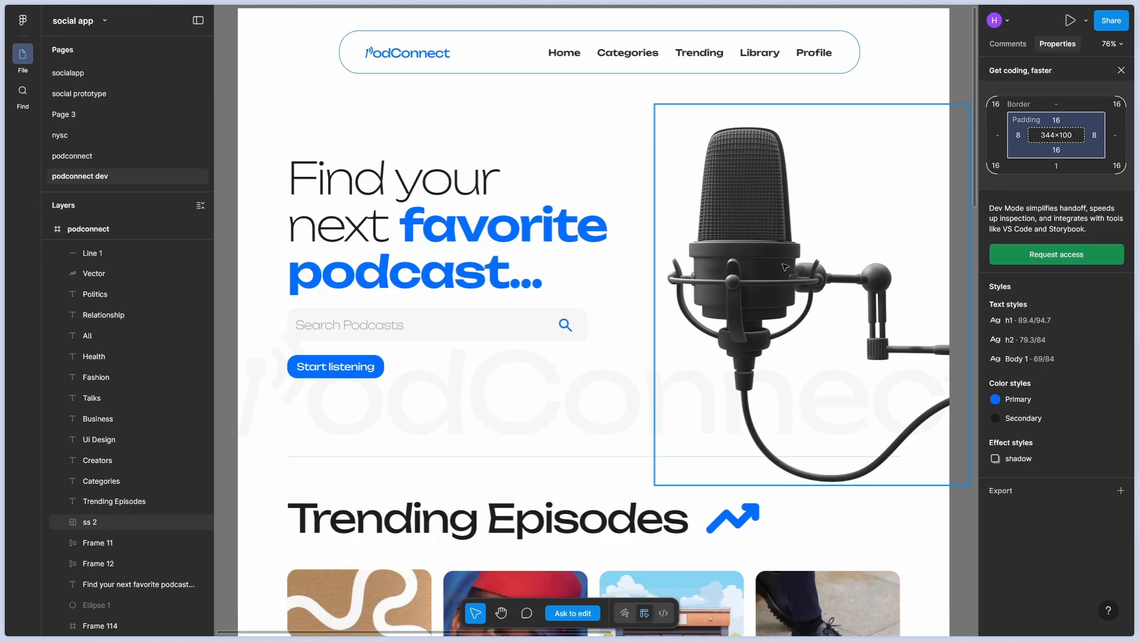
{"action": "key", "text": "alt+Tab"}
{"action": "key", "text": "alt+Tab"}
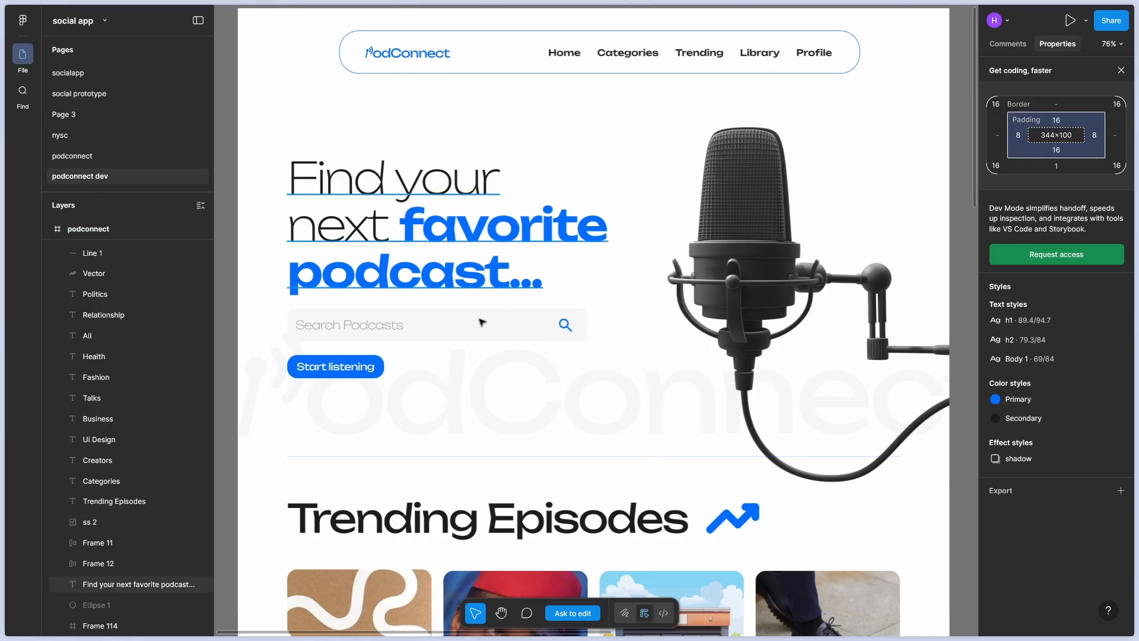
{"action": "key", "text": "alt+Tab"}
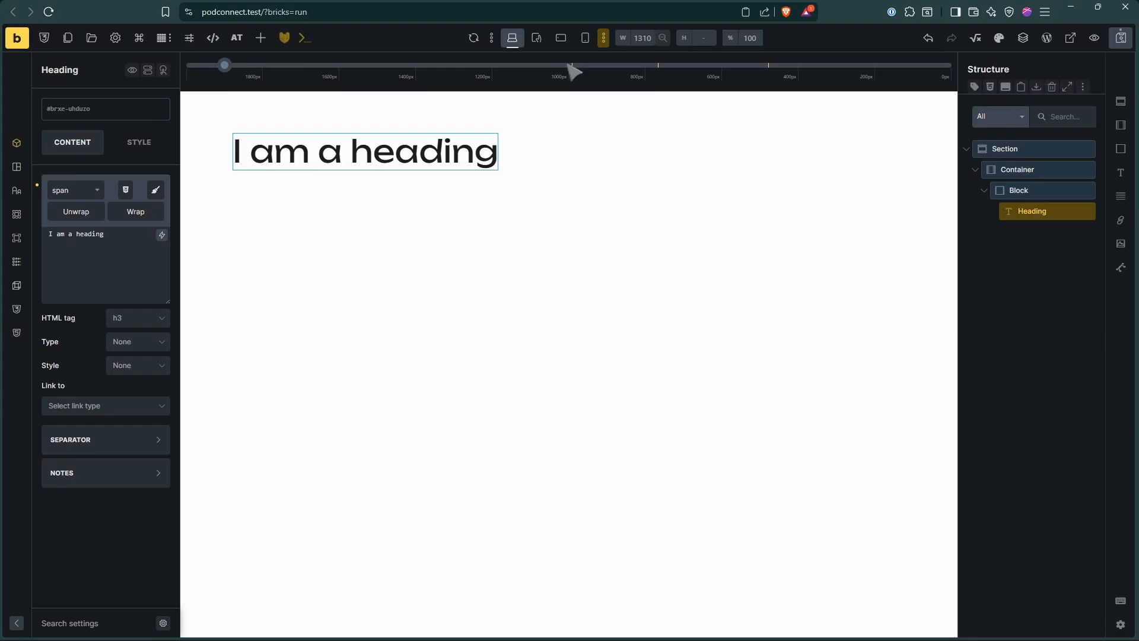
{"action": "left_click", "coordinate": [265, 40]}
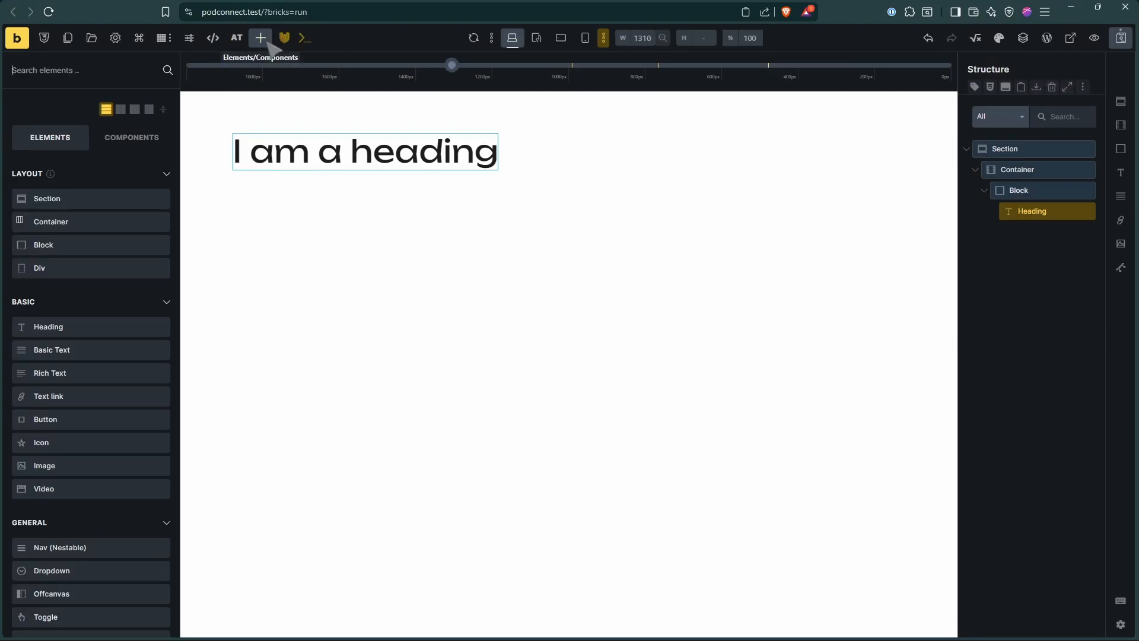
{"action": "type", "text": "sear"}
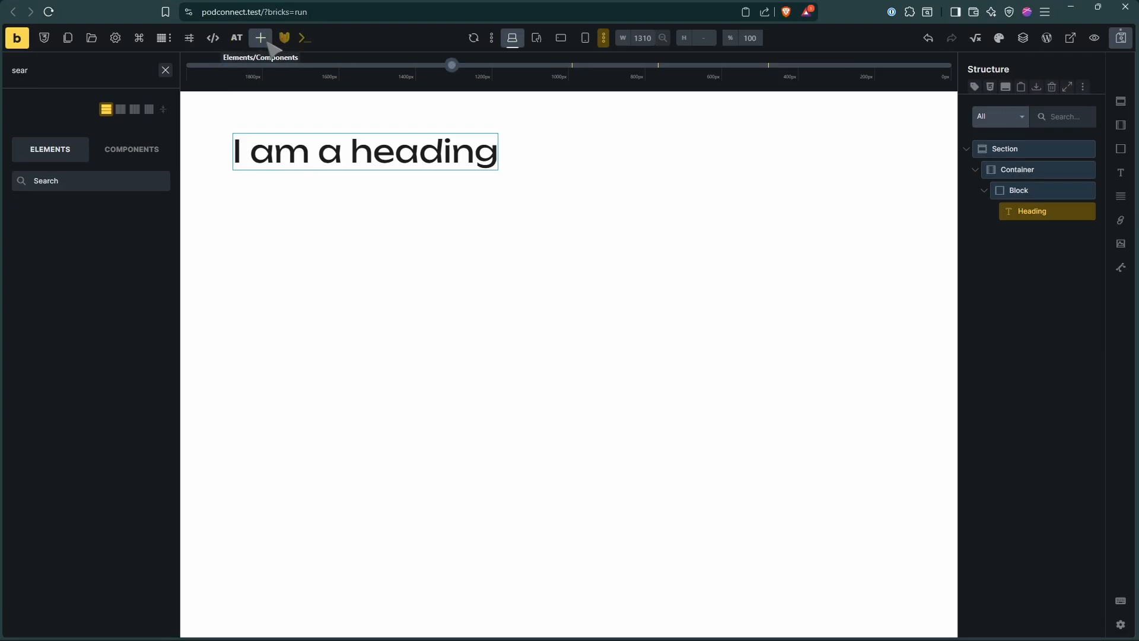
{"action": "left_click", "coordinate": [71, 181]}
{"action": "left_click", "coordinate": [1037, 231]}
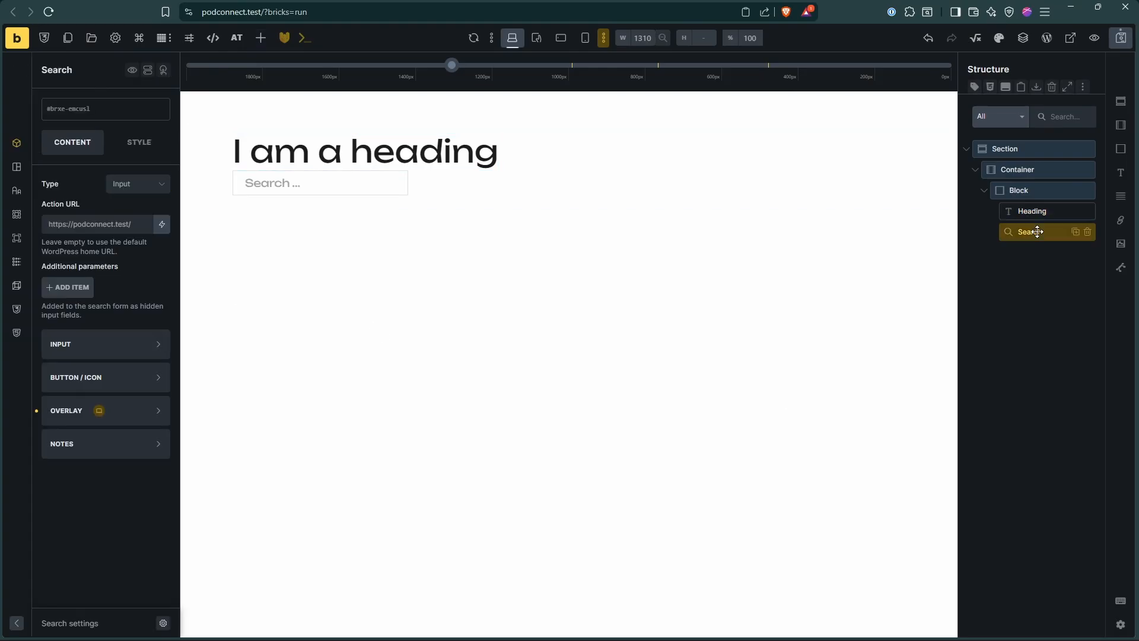
{"action": "mouse_move", "coordinate": [1075, 234]}
Try the Icon & Overlay type on the search element and reset the type to its default
{"action": "left_click", "coordinate": [132, 191]}
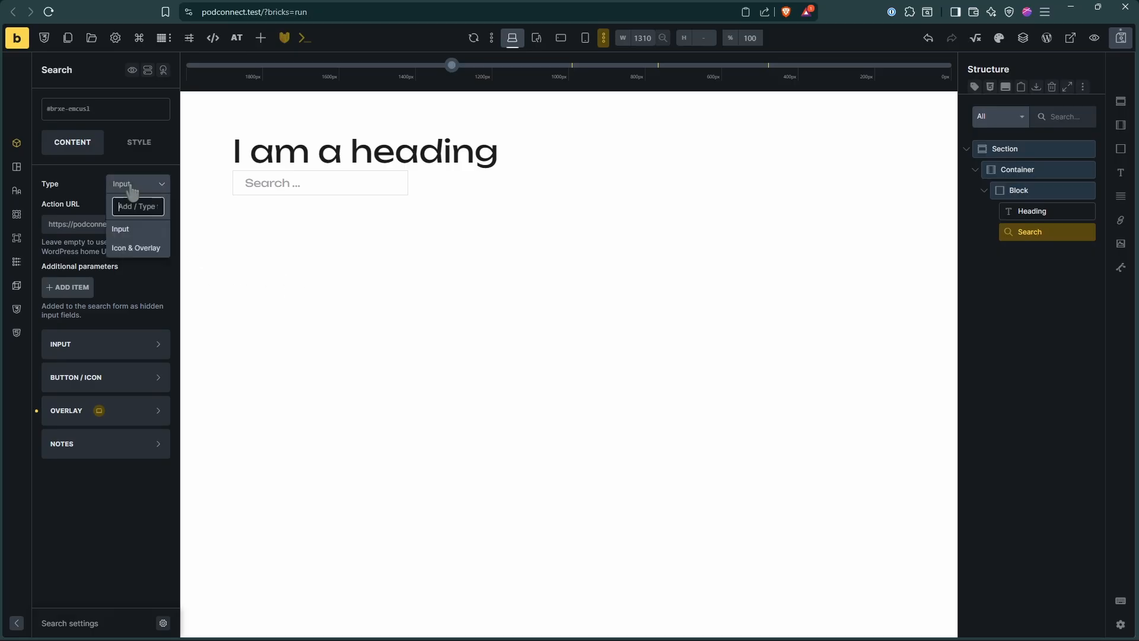
{"action": "left_click", "coordinate": [135, 249]}
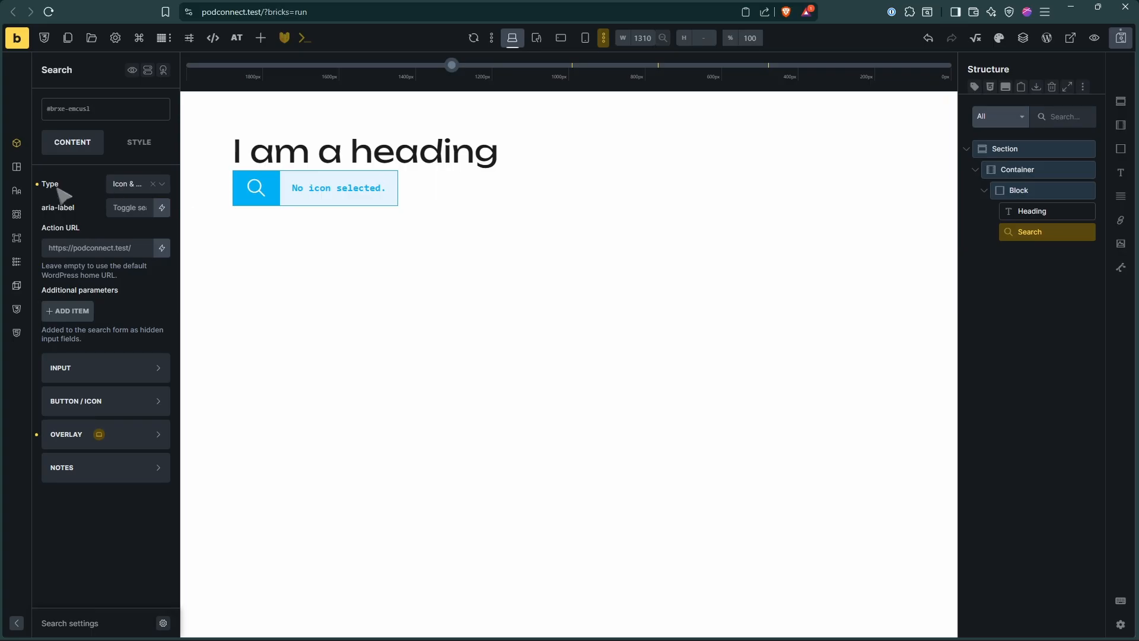
{"action": "left_click", "coordinate": [36, 186]}
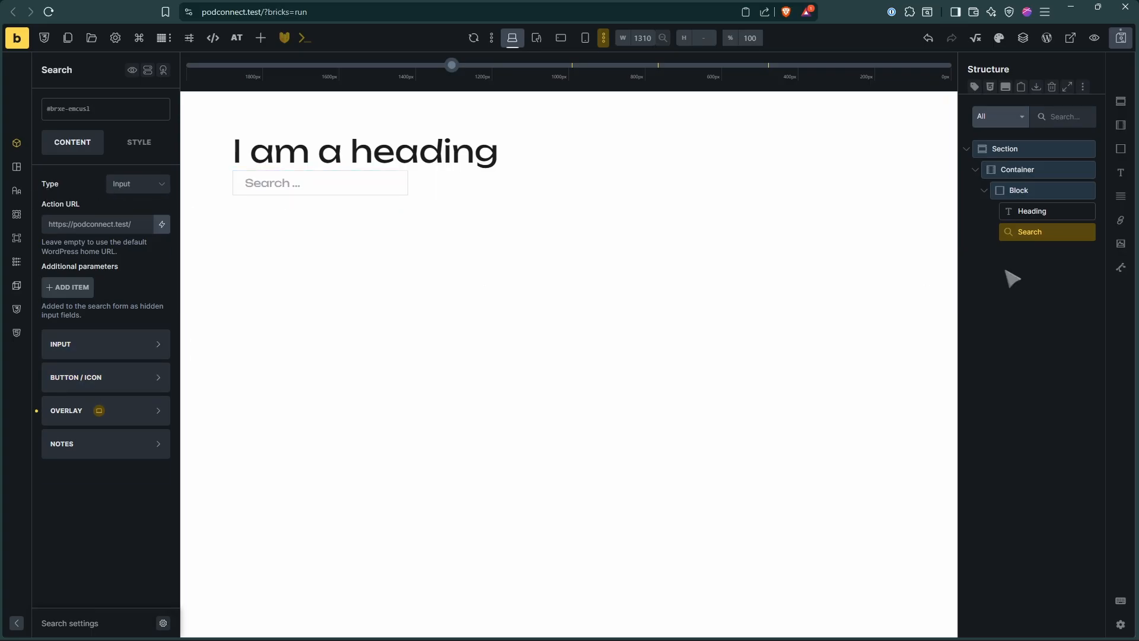
Check the hero's button in the Figma design, and add a nested block with a Basic Text element below the search in Bricks
{"action": "key", "text": "alt+Tab"}
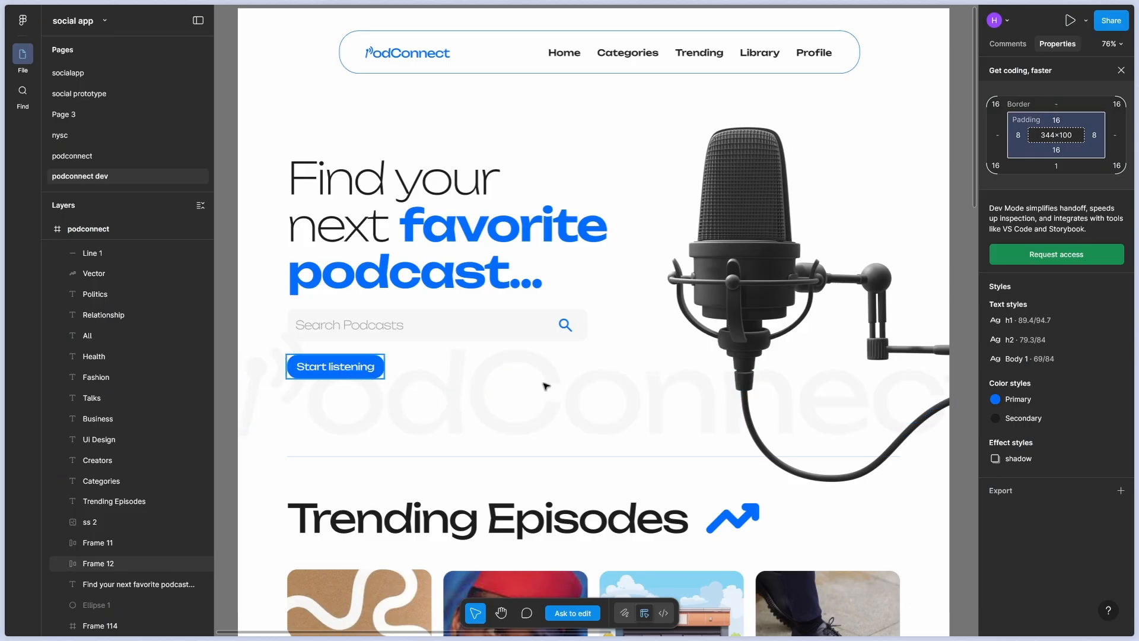
{"action": "key", "text": "alt+Tab"}
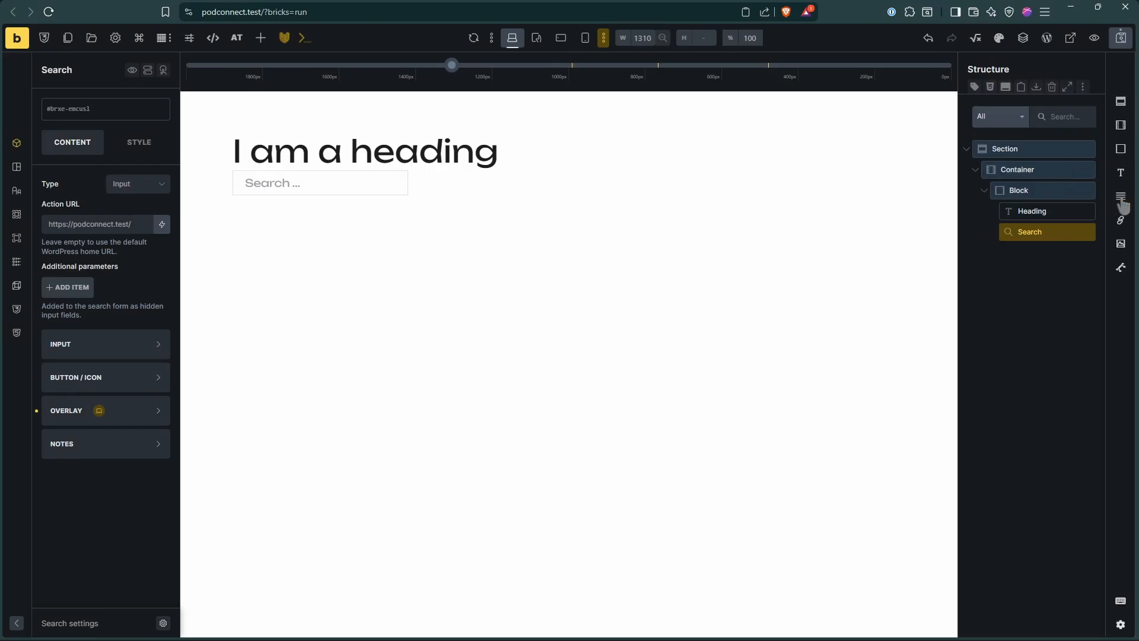
{"action": "left_click", "coordinate": [1121, 155]}
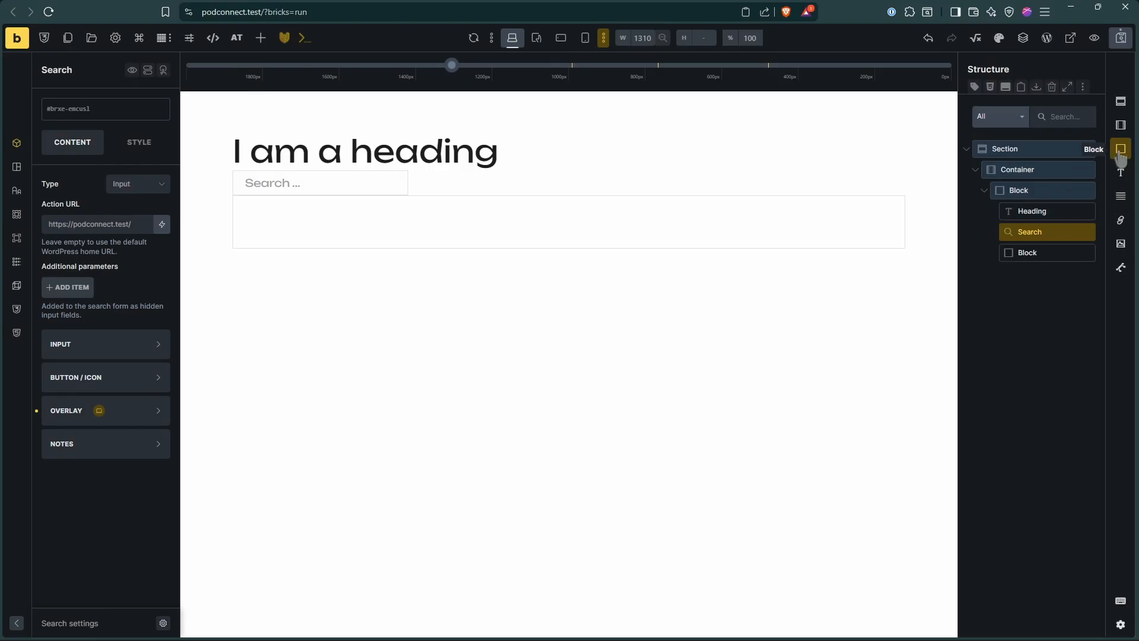
{"action": "double_click", "coordinate": [1047, 249]}
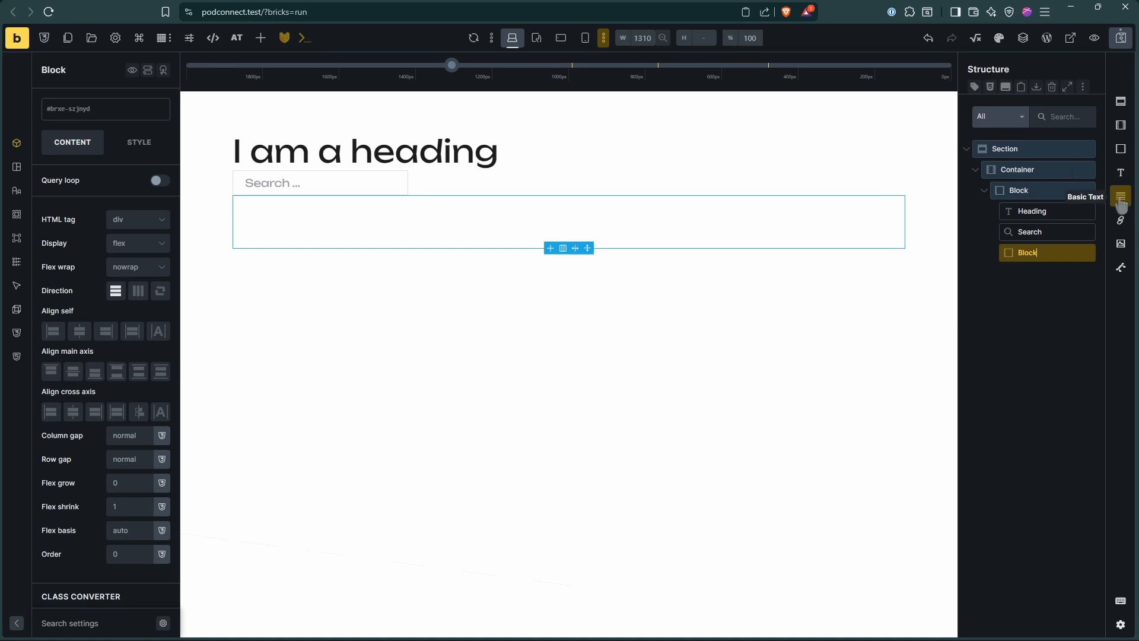
{"action": "left_click", "coordinate": [1122, 201]}
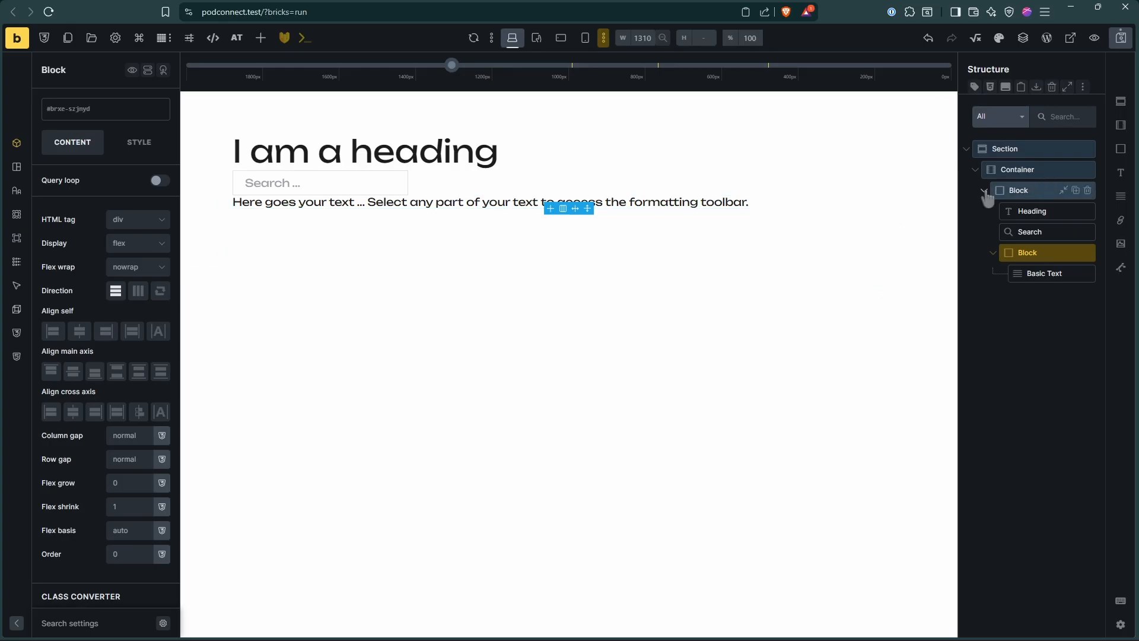
{"action": "left_click", "coordinate": [985, 190]}
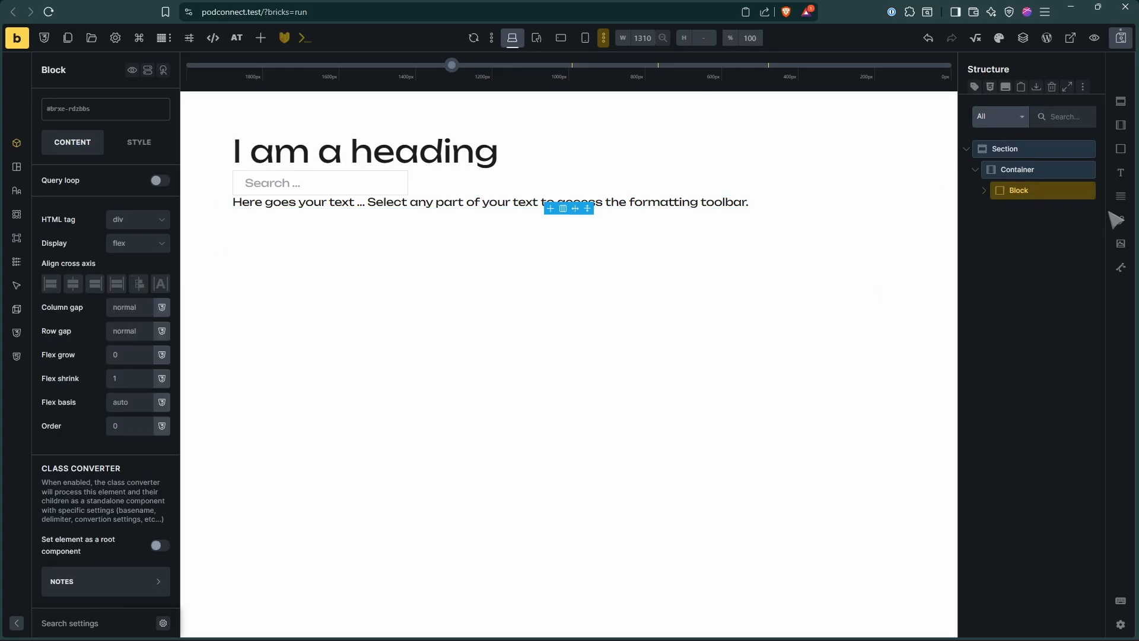
Add an Image element and an SVG element below the text in the hero block
{"action": "left_click", "coordinate": [1121, 244]}
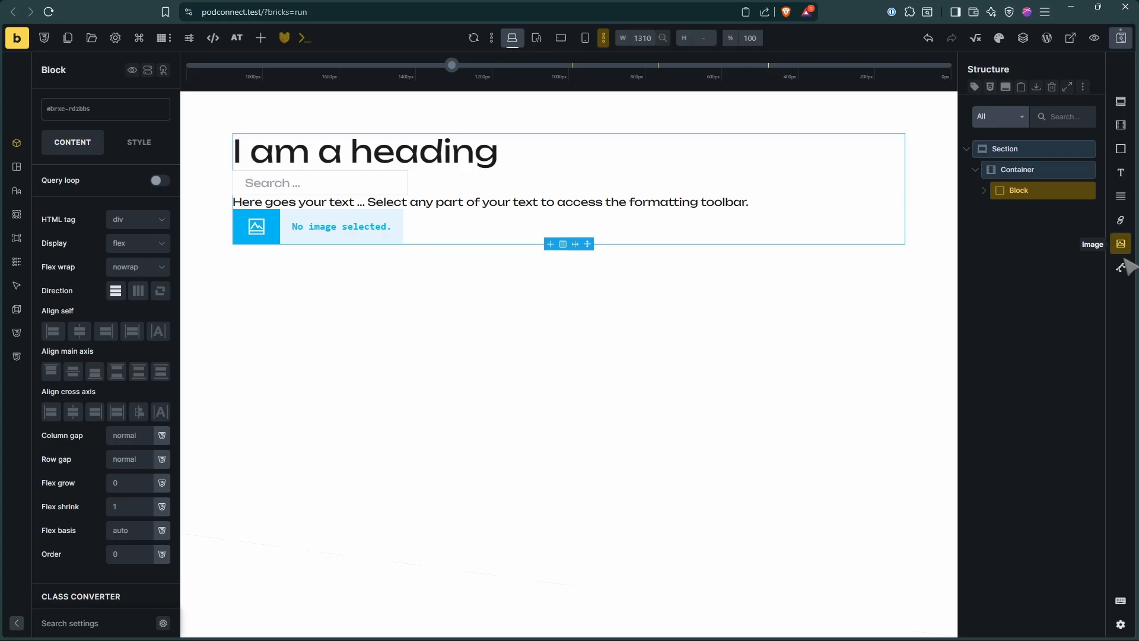
{"action": "left_click", "coordinate": [1121, 267]}
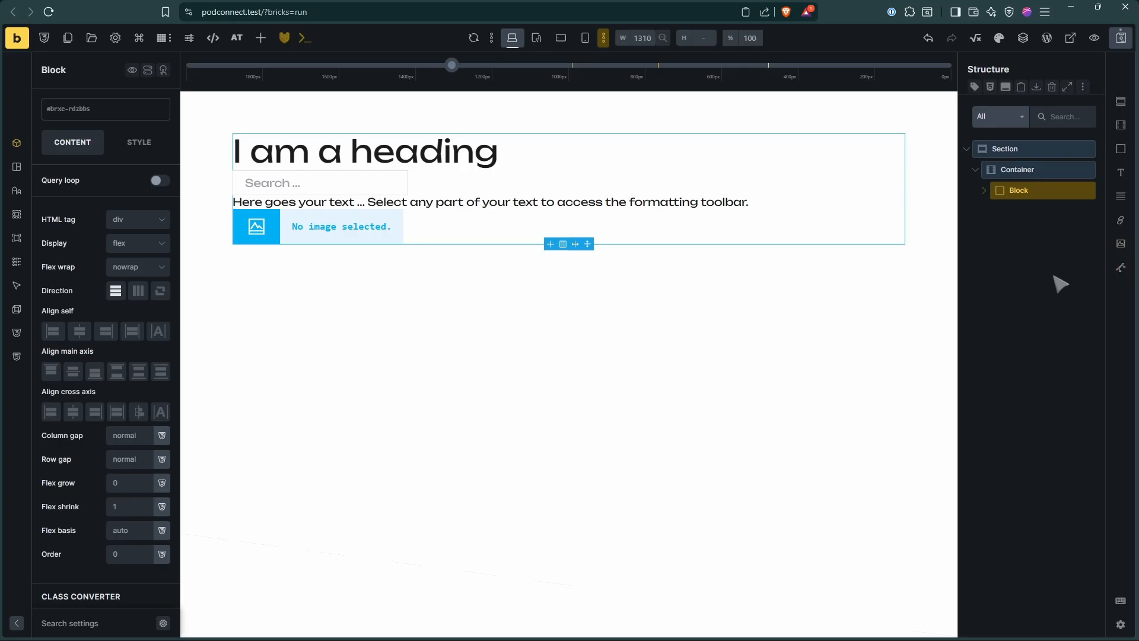
{"action": "left_click", "coordinate": [984, 191]}
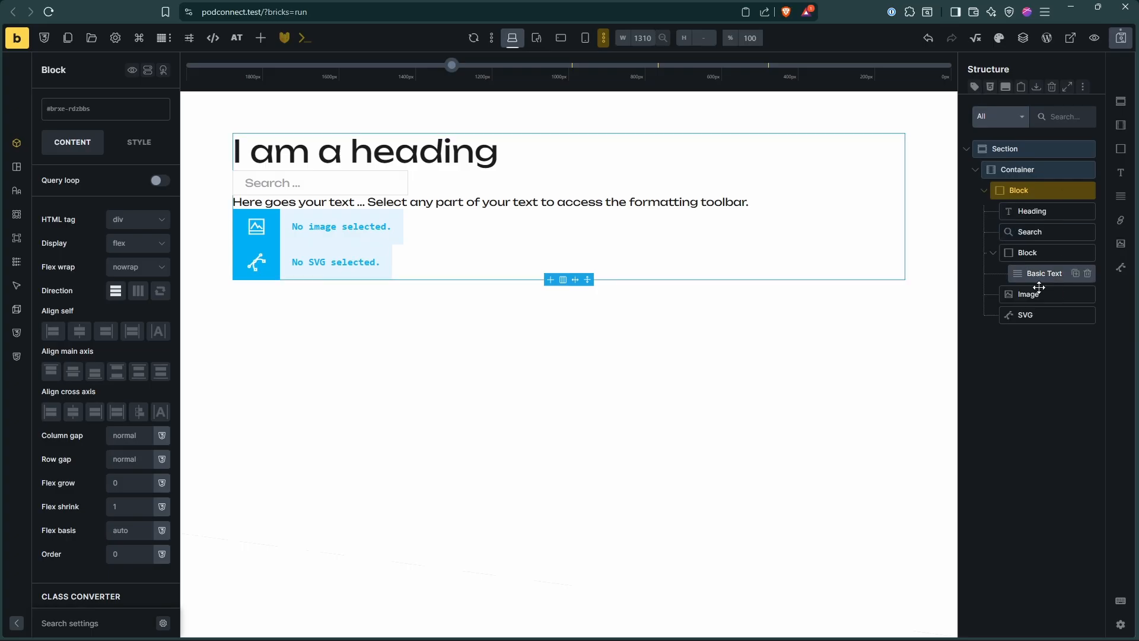
Move the SVG element out to the section level and the Image element out of the block into the container
{"action": "left_click", "coordinate": [1035, 315]}
{"action": "left_click_drag", "start_coordinate": [1035, 314], "coordinate": [1033, 315]}
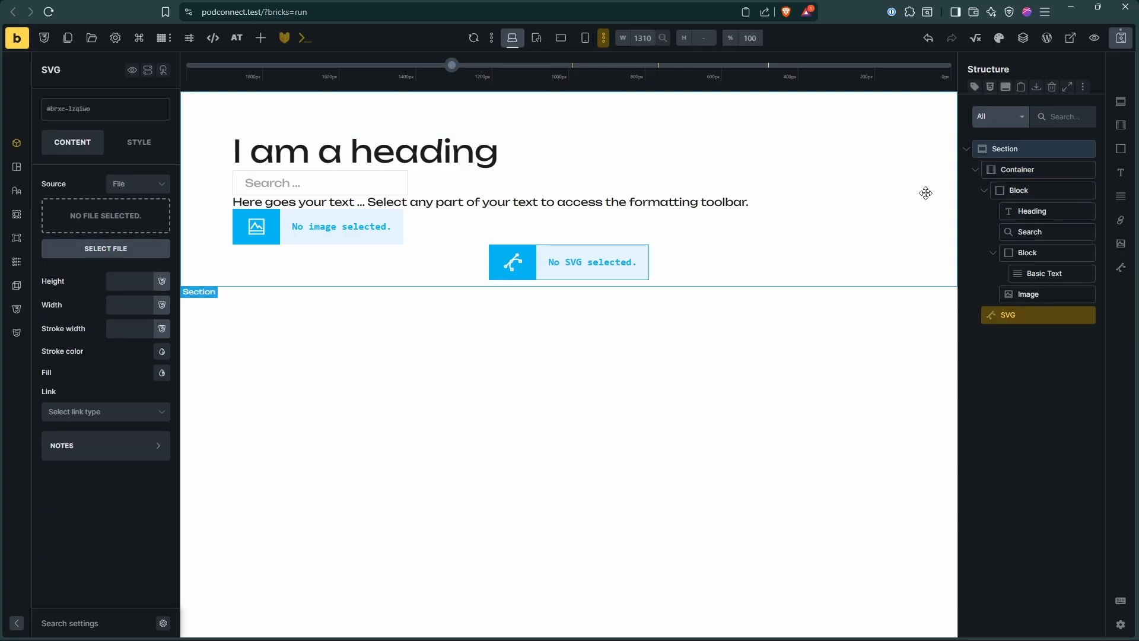
{"action": "left_click", "coordinate": [988, 199]}
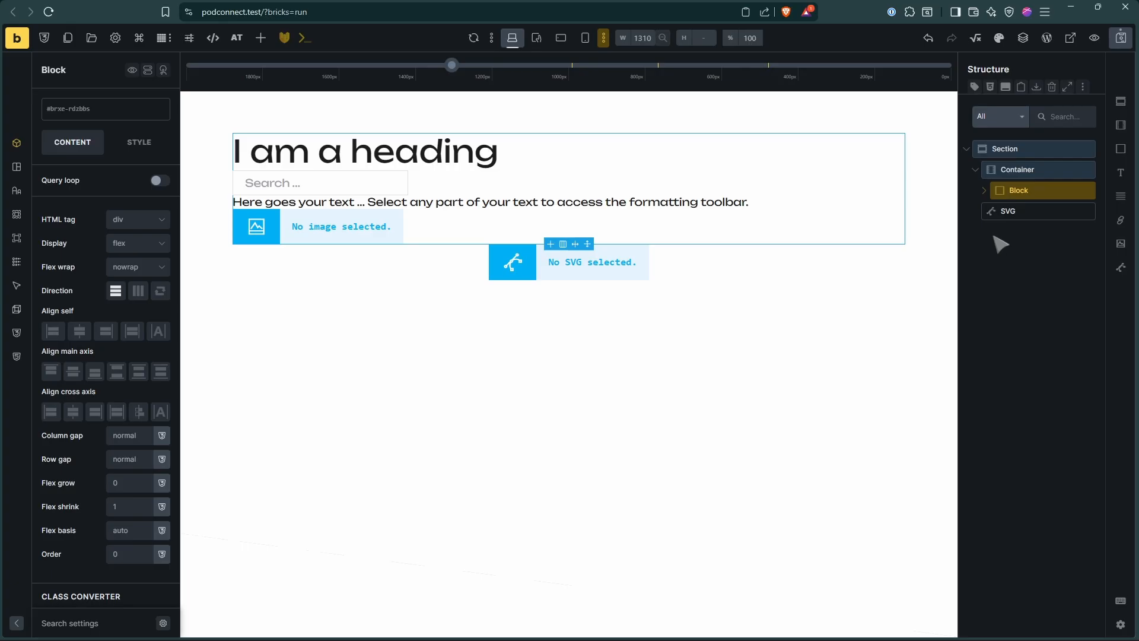
{"action": "left_click", "coordinate": [985, 190]}
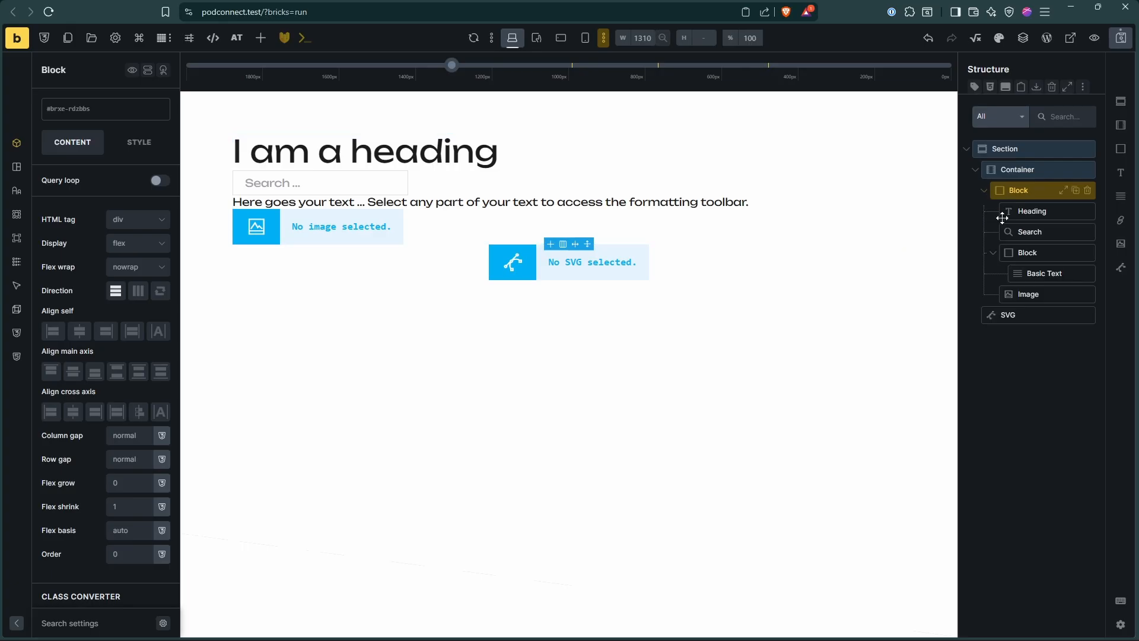
{"action": "left_click", "coordinate": [1018, 299]}
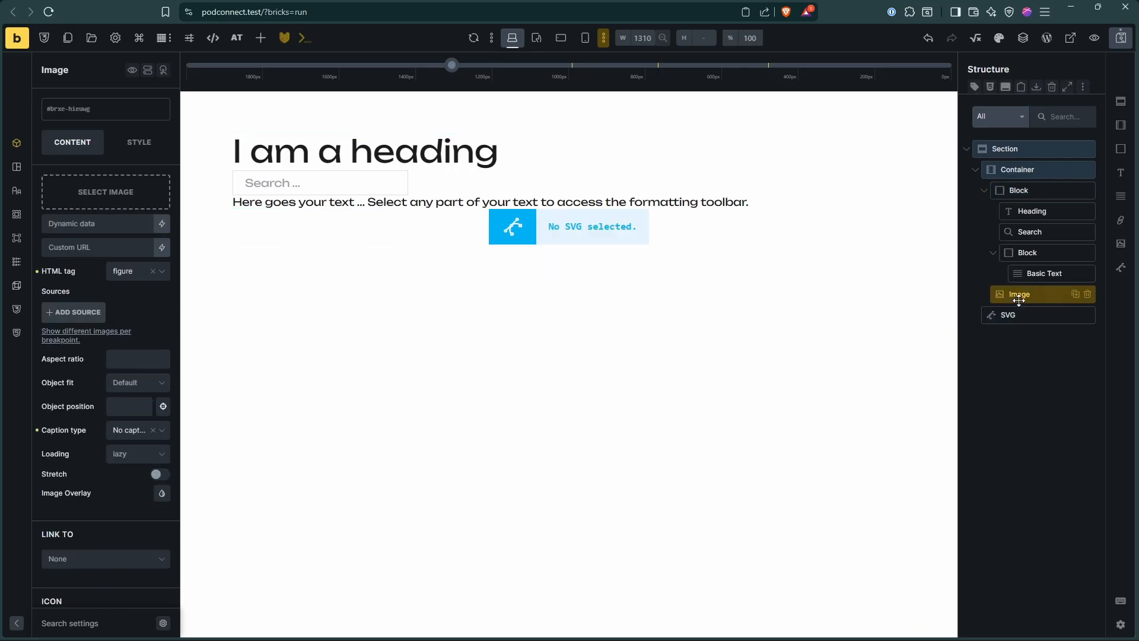
{"action": "left_click", "coordinate": [985, 191]}
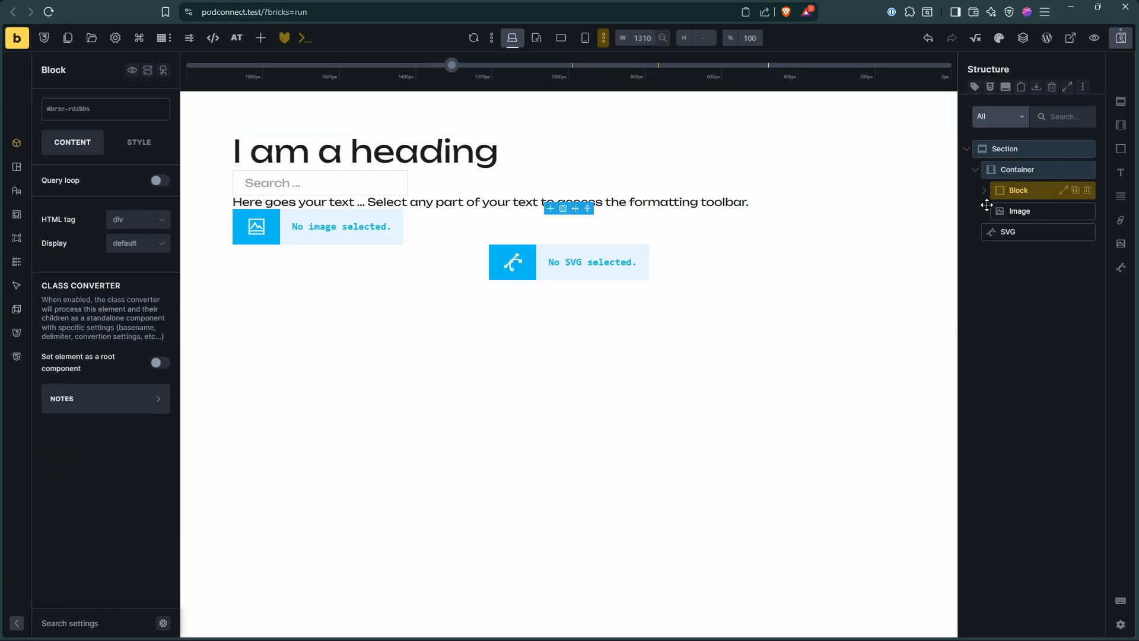
{"action": "left_click", "coordinate": [1003, 232]}
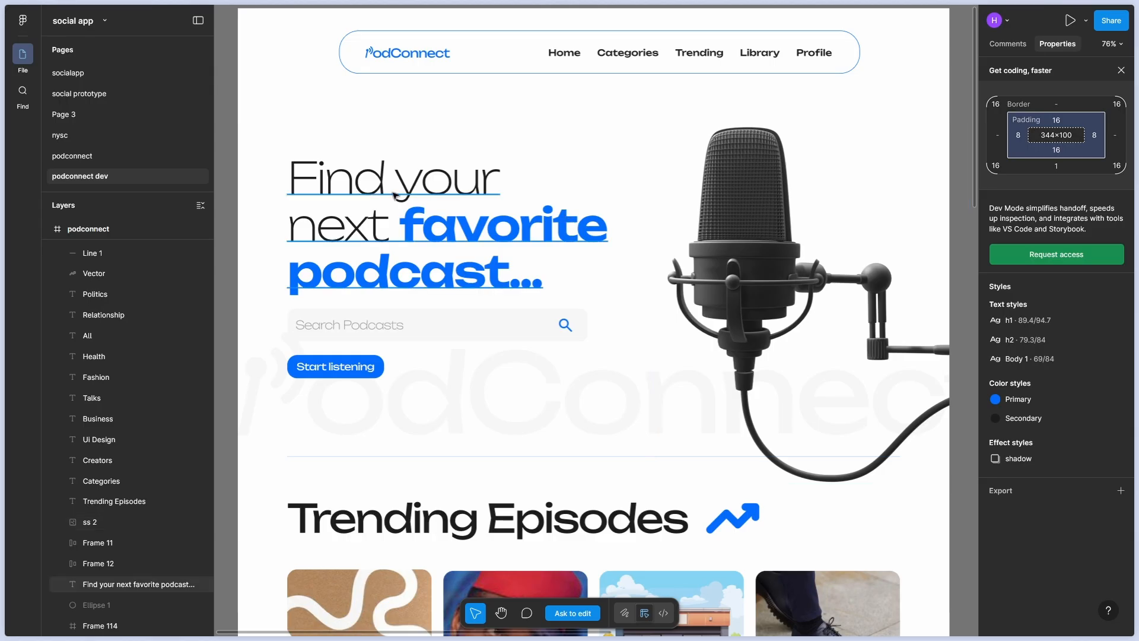
Copy the hero title from the Figma design and set the Bricks heading to "Find your next favorite podcast..."
{"action": "left_click", "coordinate": [395, 196]}
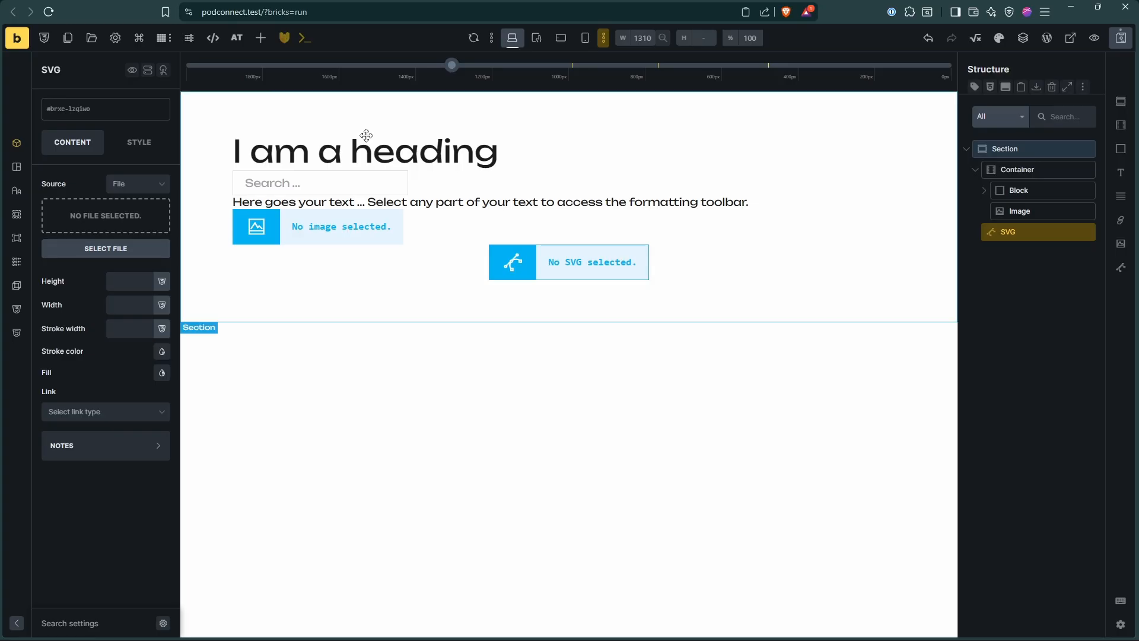
{"action": "left_click", "coordinate": [252, 166]}
{"action": "key", "text": "ctrl+a"}
{"action": "type", "text": "Find your next favorite podcast..."}
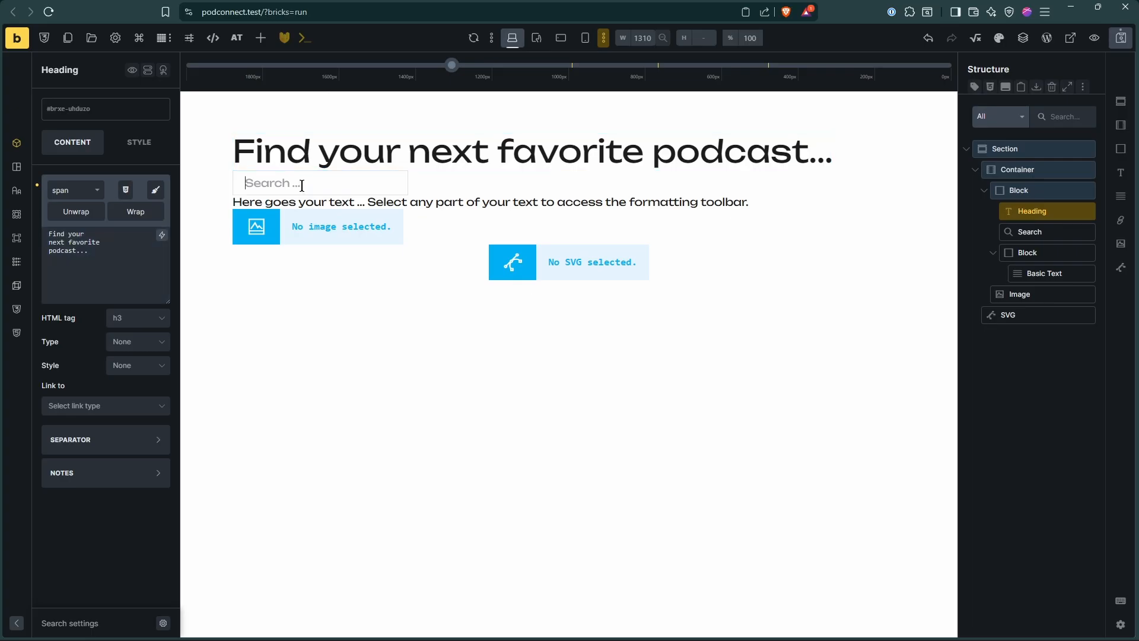
Examine the input, overlay and button/icon settings of the search element
{"action": "left_click", "coordinate": [301, 183]}
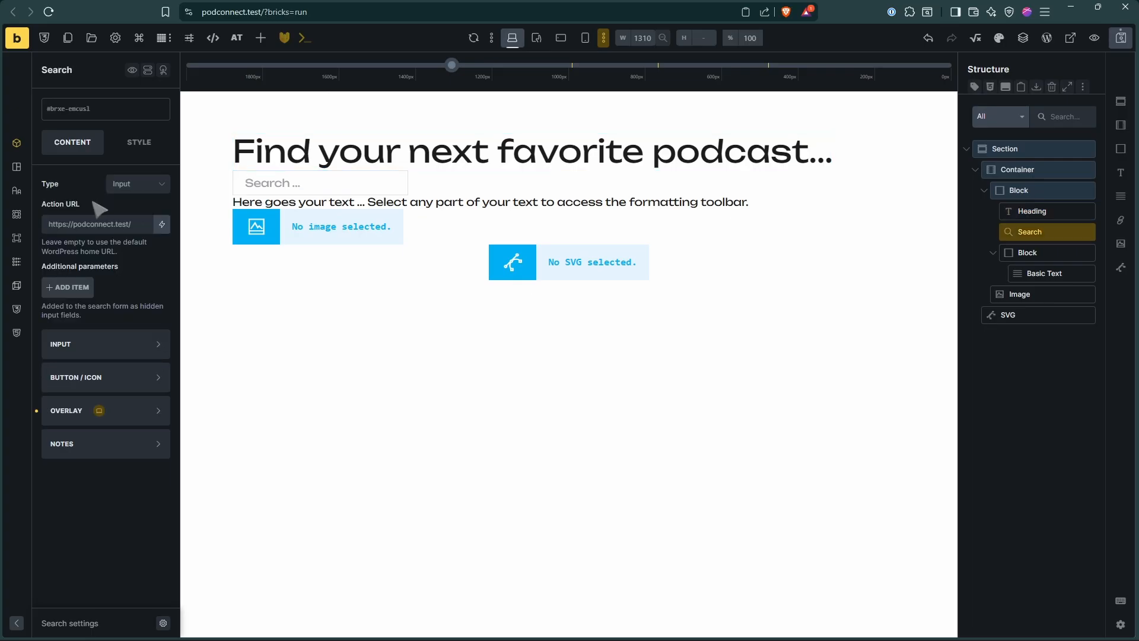
{"action": "left_click", "coordinate": [116, 351]}
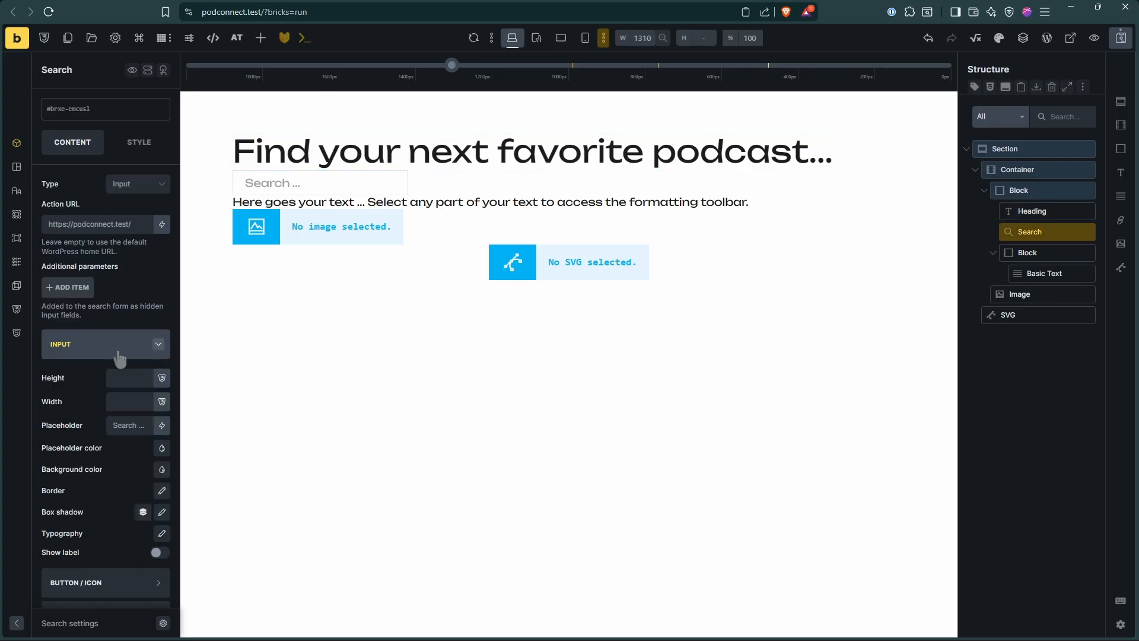
{"action": "left_click", "coordinate": [101, 356]}
{"action": "left_click", "coordinate": [132, 419]}
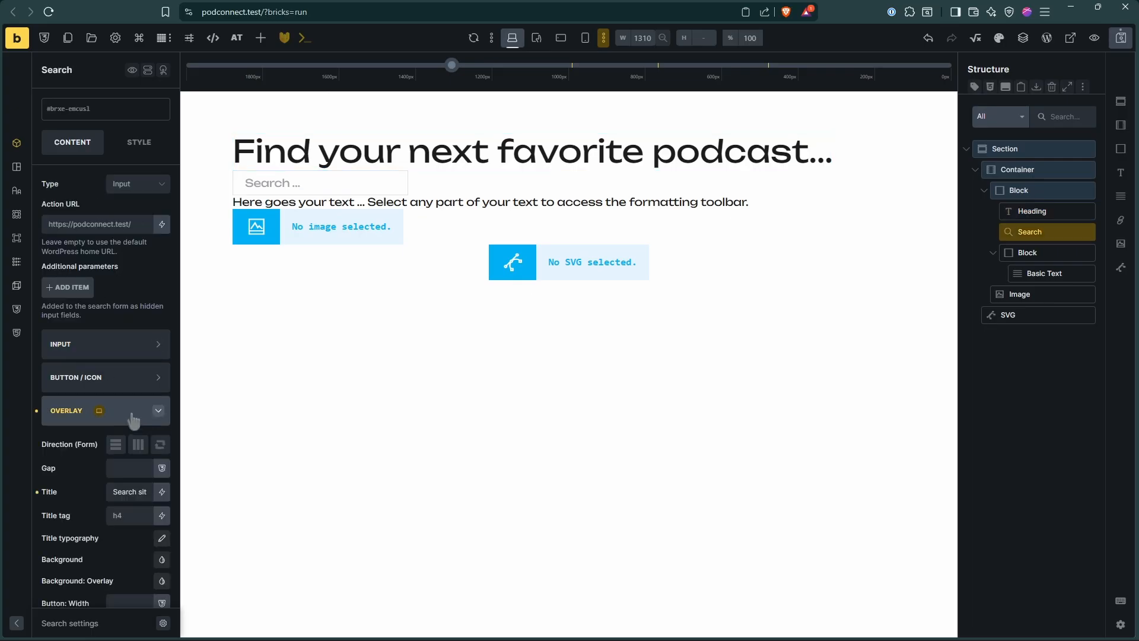
{"action": "left_click", "coordinate": [132, 418]}
{"action": "left_click", "coordinate": [123, 377]}
{"action": "left_click", "coordinate": [123, 377]}
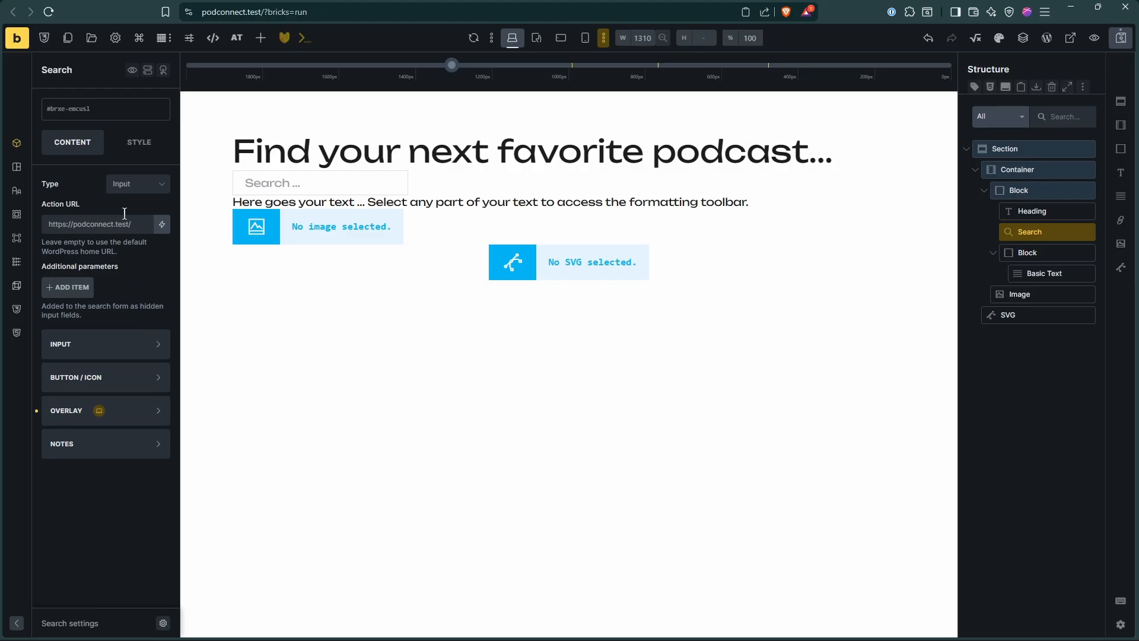
Set the search input's placeholder to "Search Podcasts" and compare it with the Figma design
{"action": "left_click", "coordinate": [91, 357]}
{"action": "scroll", "coordinate": [68, 472], "scroll_direction": "down", "scroll_amount": 2}
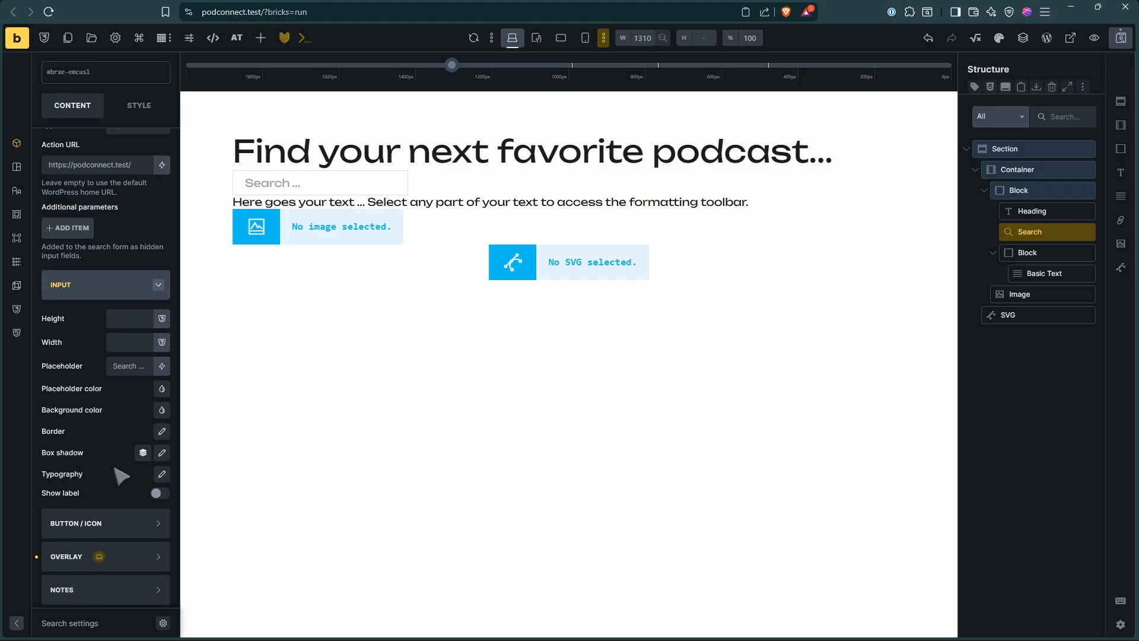
{"action": "scroll", "coordinate": [98, 482], "scroll_direction": "up", "scroll_amount": 2}
{"action": "left_click", "coordinate": [120, 427]}
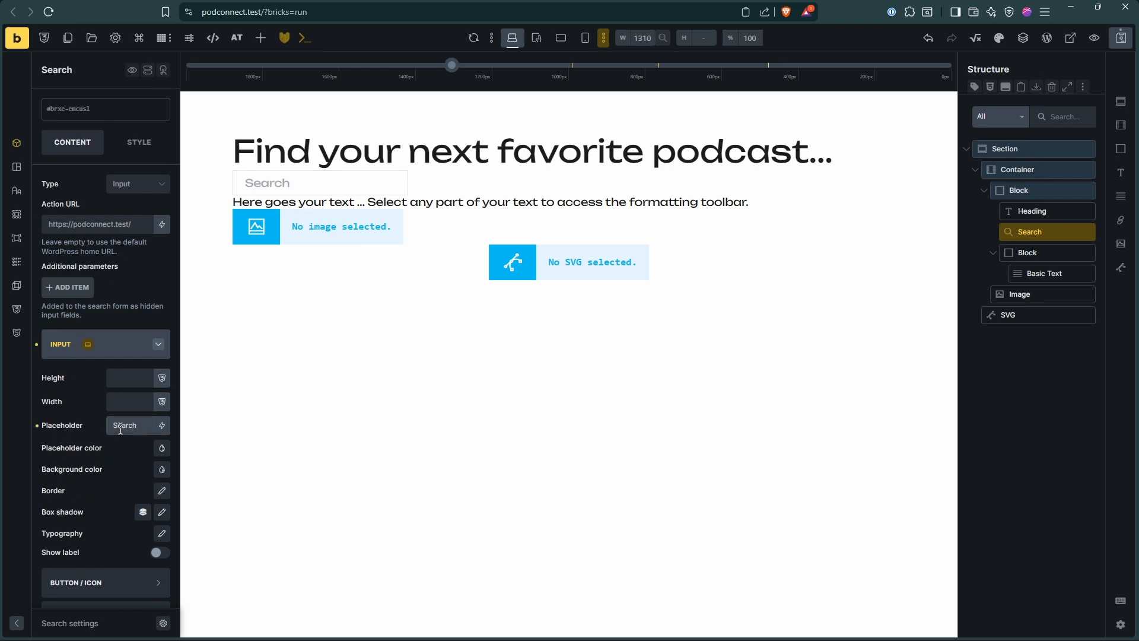
{"action": "type", "text": "Search Podcase"}
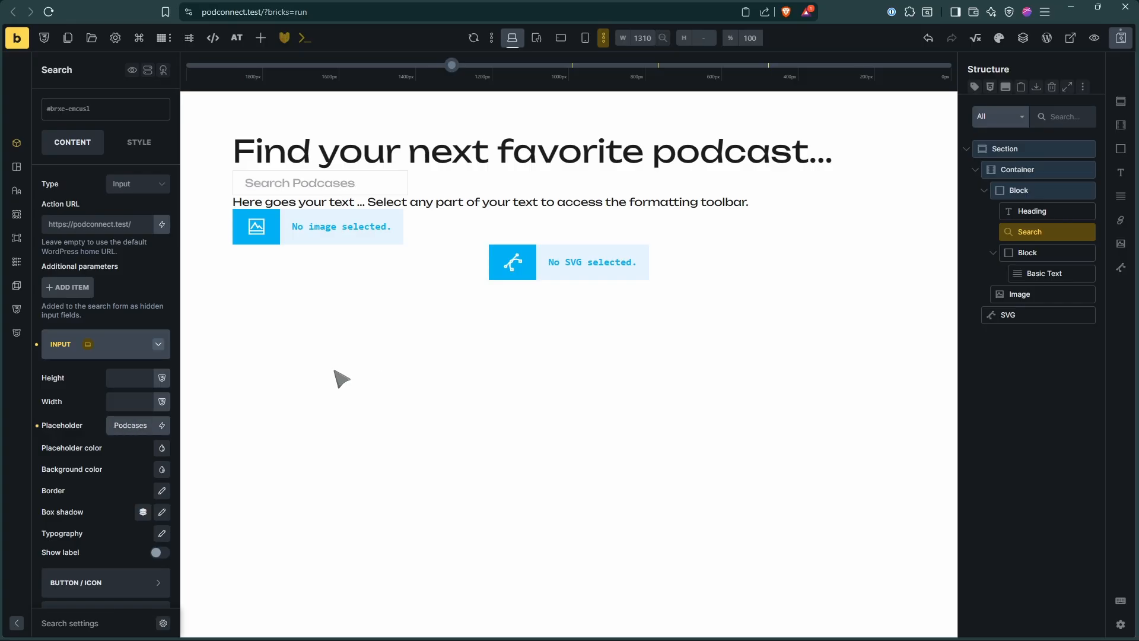
{"action": "type", "text": "s"}
{"action": "key", "text": "alt+Tab"}
{"action": "key", "text": "alt+Tab"}
Open the search element's button/icon settings, check the search icon in the Figma design, and switch to the Lucide icon site
{"action": "left_click", "coordinate": [97, 582]}
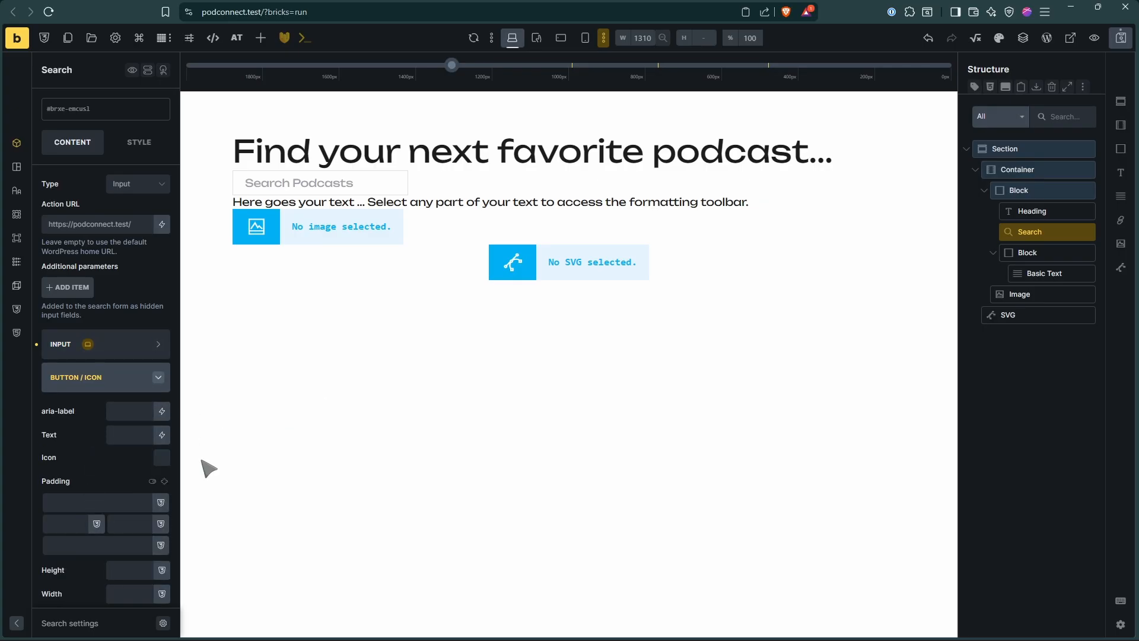
{"action": "key", "text": "alt+Tab"}
{"action": "key", "text": "alt+Tab"}
{"action": "mouse_move", "coordinate": [1059, 70]}
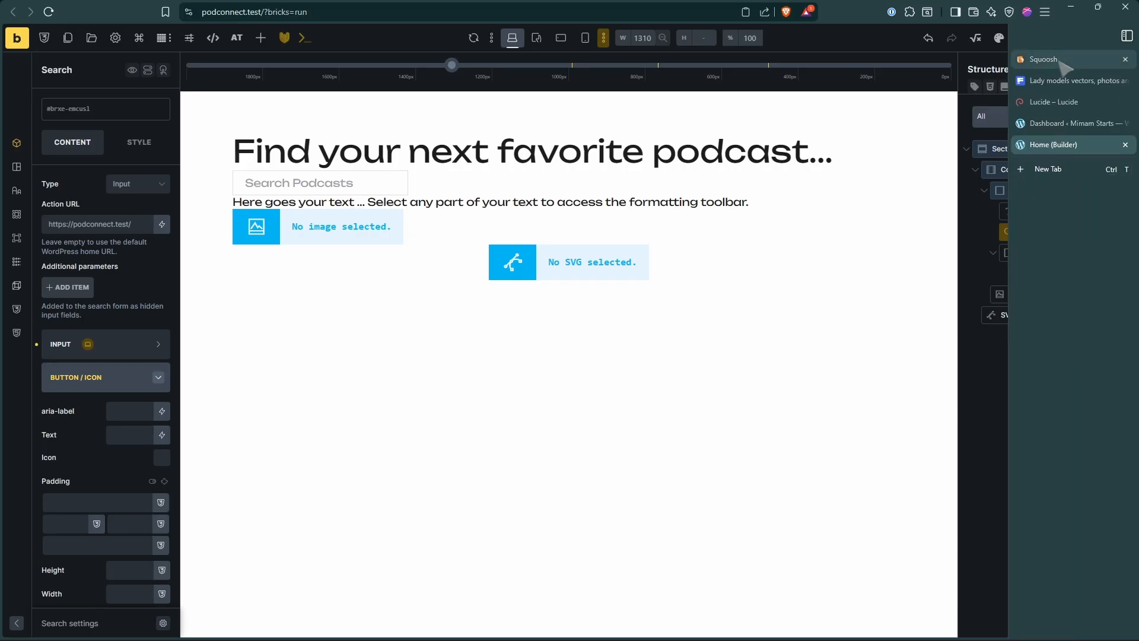
{"action": "left_click", "coordinate": [1054, 102]}
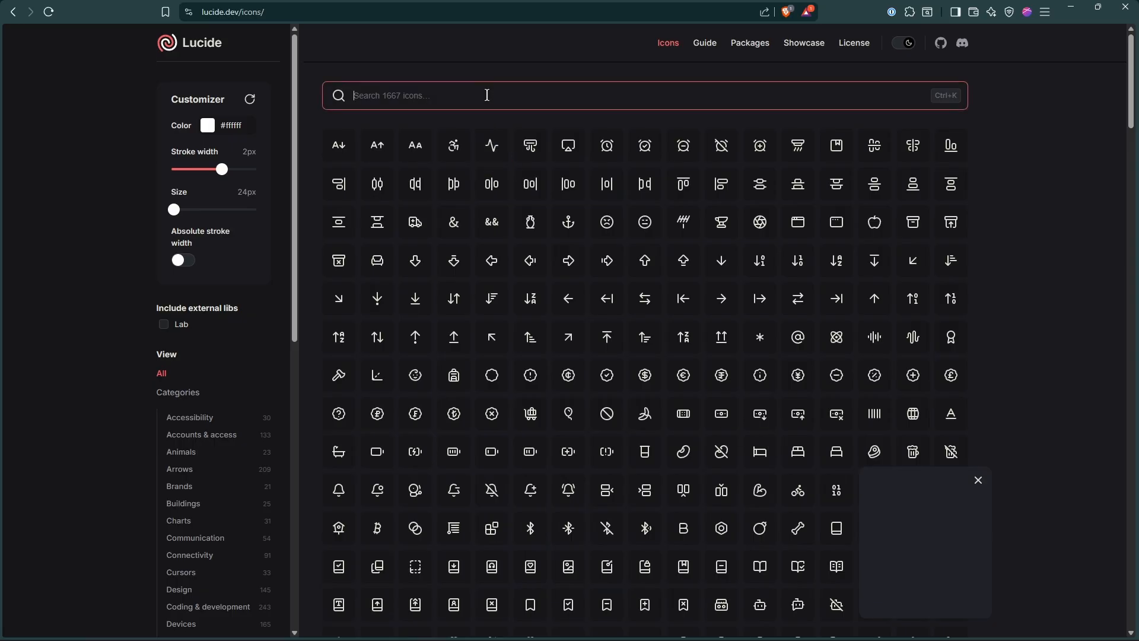
Search the Lucide icons for "search" and open the plain magnifier icon's details
{"action": "type", "text": "sewarch"}
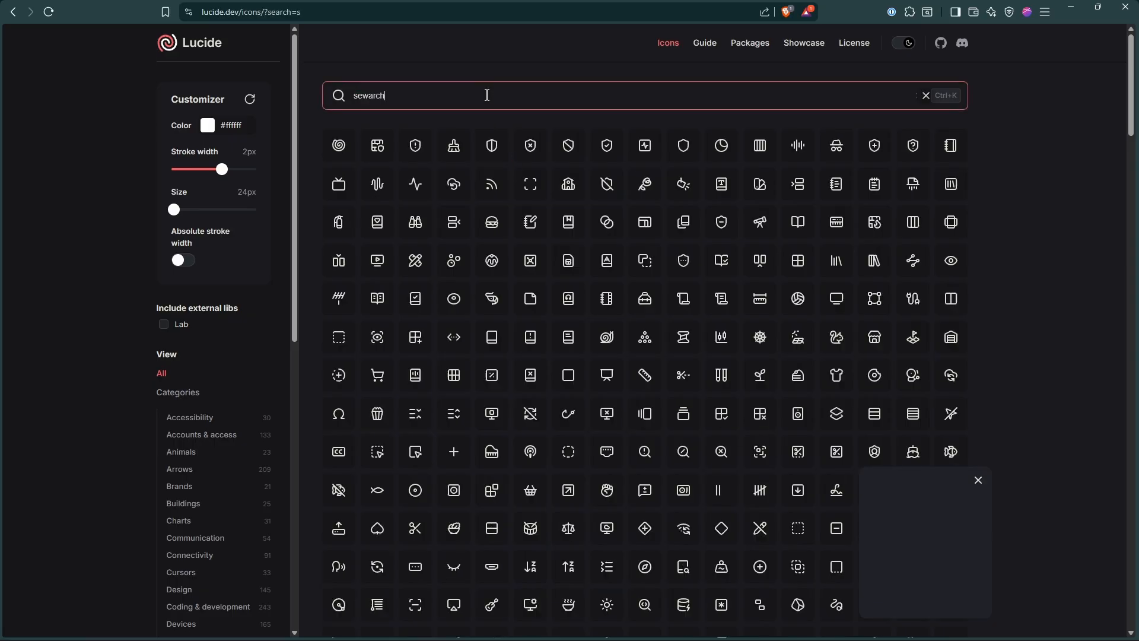
{"action": "key", "text": "BackSpace"}
{"action": "key", "text": "BackSpace"}
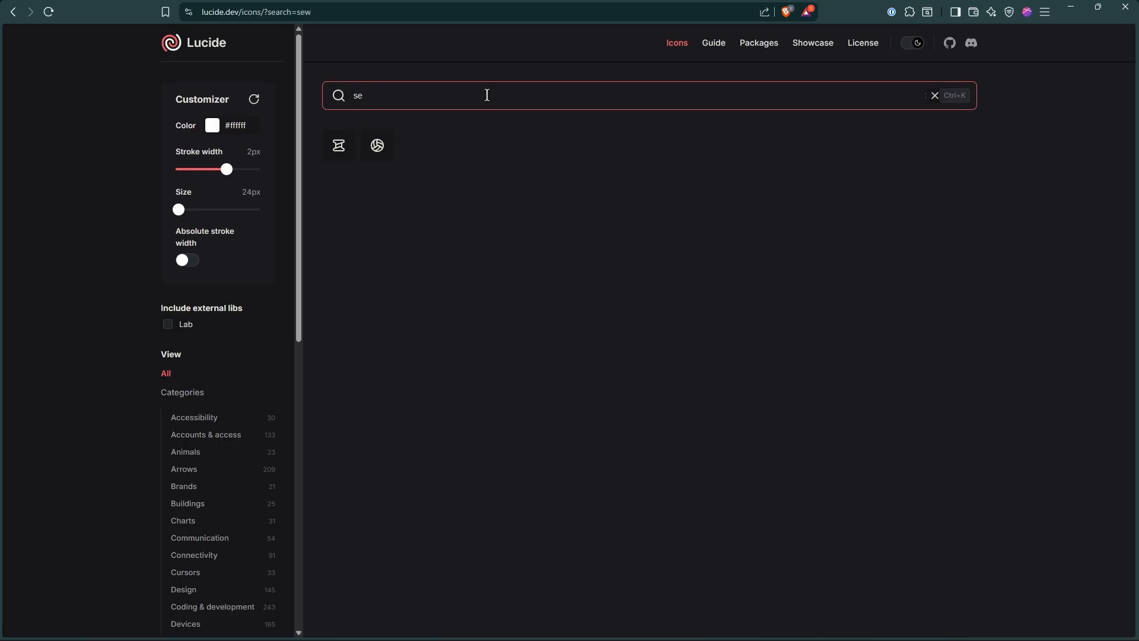
{"action": "type", "text": "arch"}
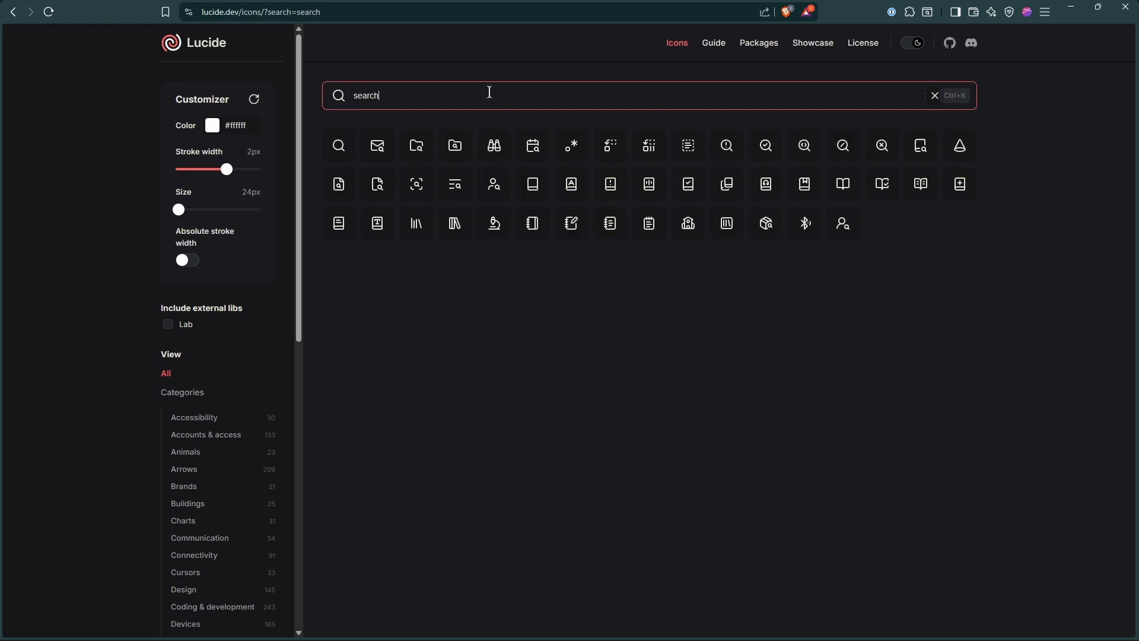
{"action": "left_click", "coordinate": [347, 152]}
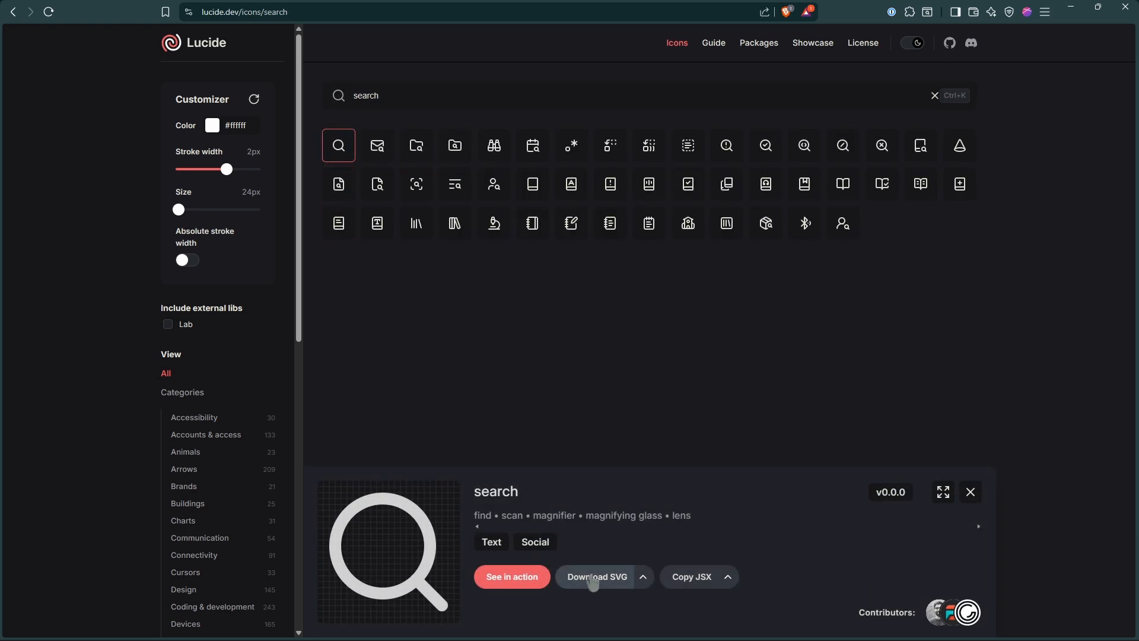
Download the search icon as an SVG into a new "icons" folder among the podconnect resources
{"action": "left_click", "coordinate": [593, 579]}
{"action": "left_click", "coordinate": [227, 511]}
{"action": "left_click", "coordinate": [273, 245]}
{"action": "key", "text": "ctrl+shift+n"}
{"action": "type", "text": "icons"}
{"action": "key", "text": "Return"}
{"action": "key", "text": "Return"}
{"action": "key", "text": "Return"}
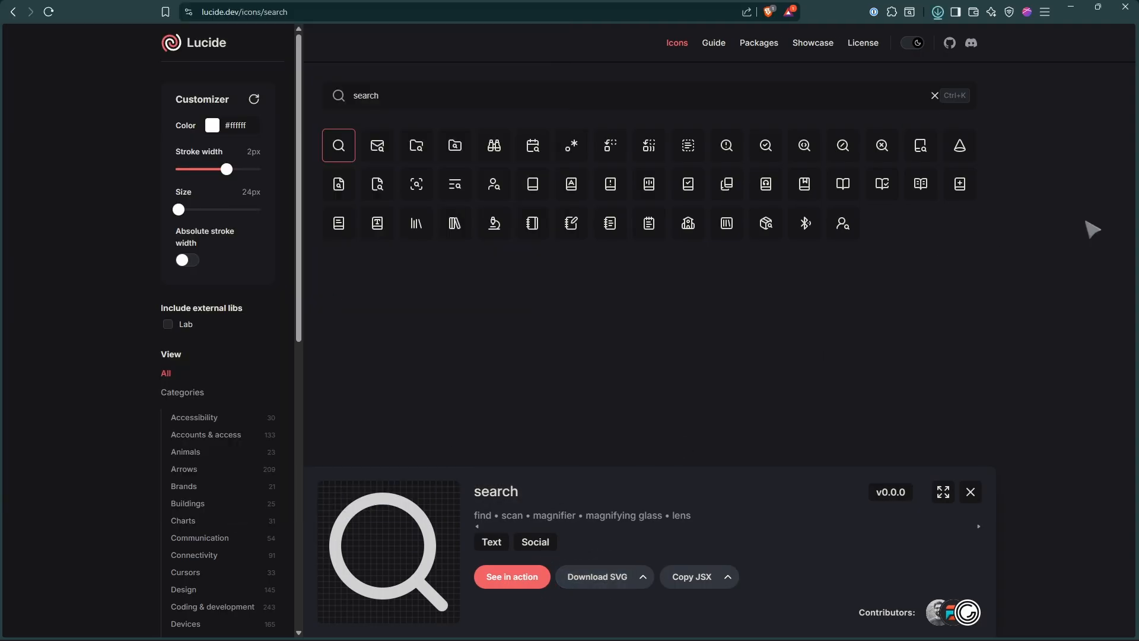
Return to the Bricks builder and set the search button's icon source to SVG
{"action": "key", "text": "ctrl+Tab"}
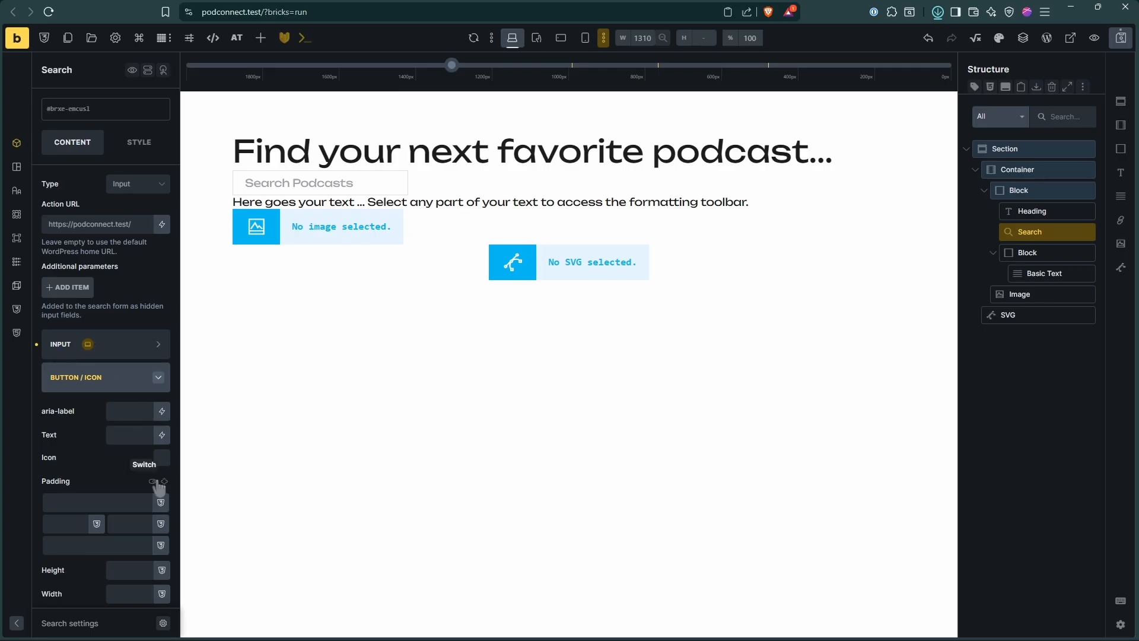
{"action": "left_click", "coordinate": [163, 458]}
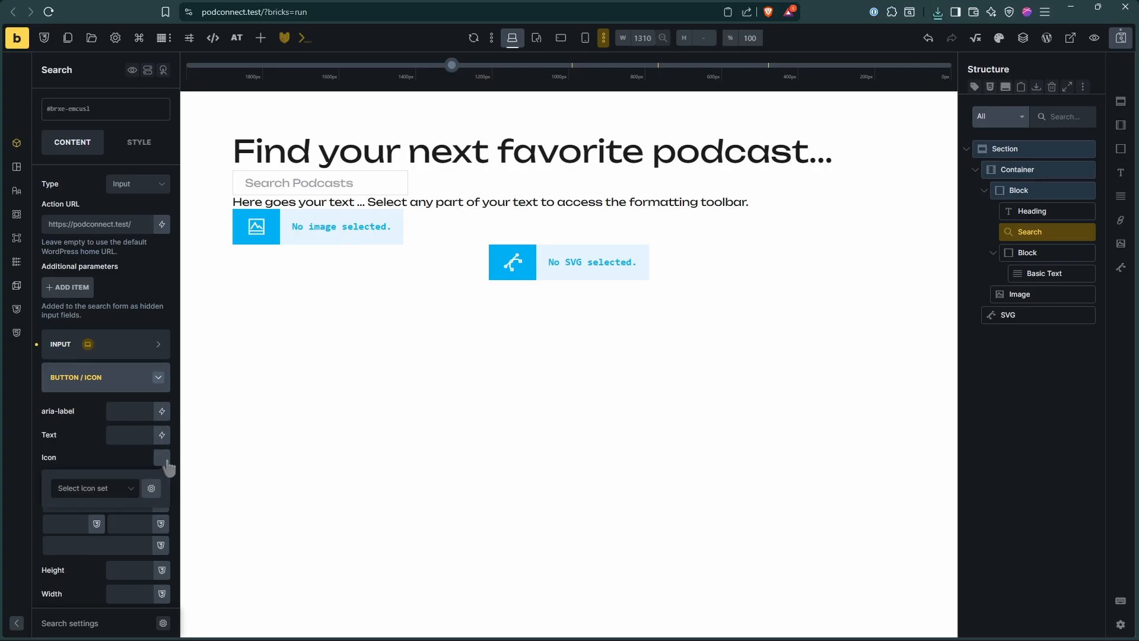
{"action": "left_click", "coordinate": [110, 492]}
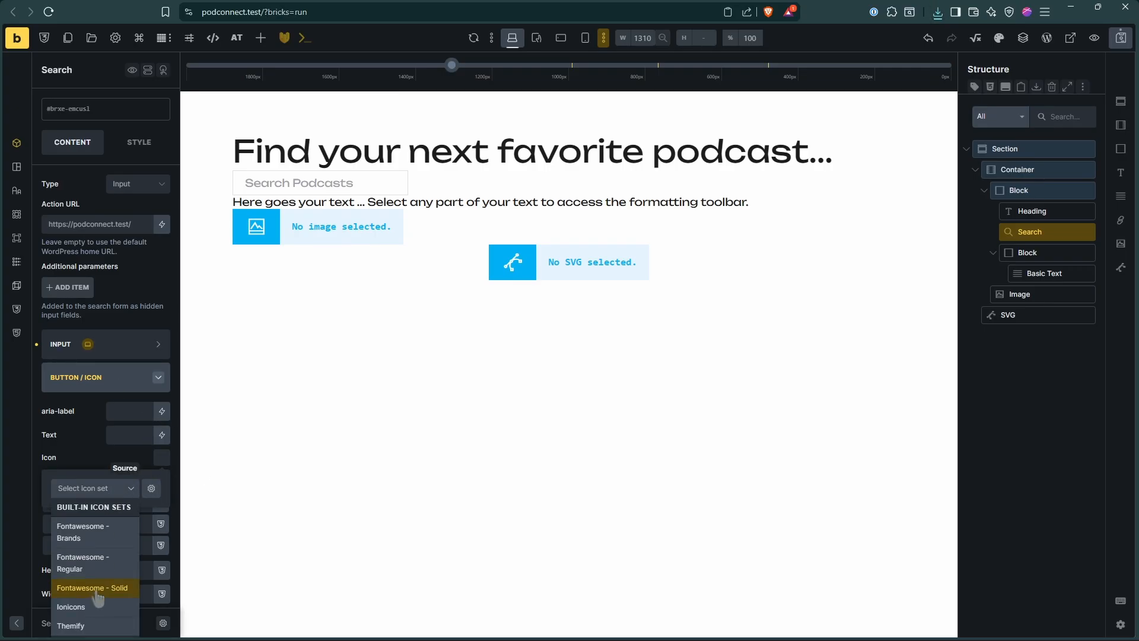
{"action": "scroll", "coordinate": [98, 598], "scroll_direction": "down", "scroll_amount": 1}
{"action": "left_click", "coordinate": [71, 617]}
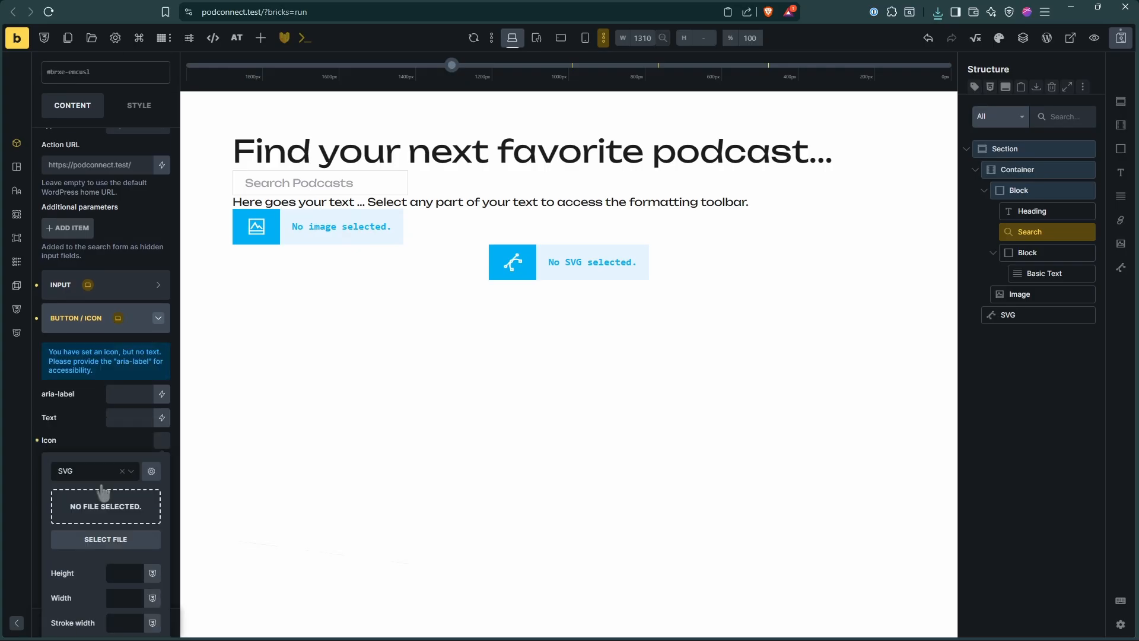
Create an "icons" folder in the media library and upload search.svg from the local podconnect icons folder
{"action": "left_click", "coordinate": [100, 523]}
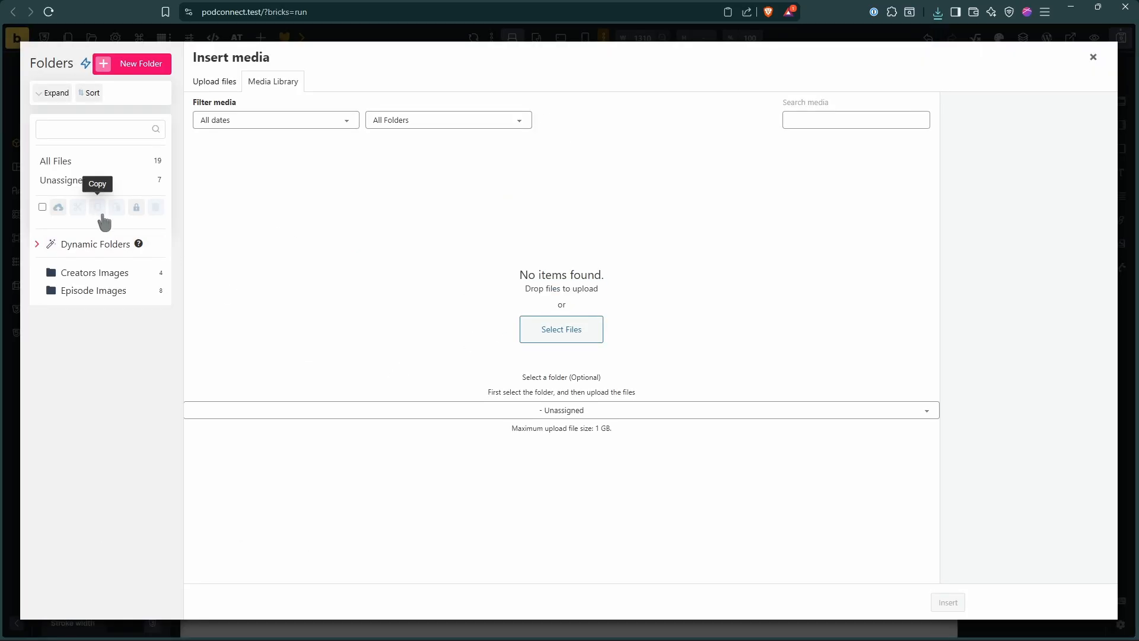
{"action": "left_click", "coordinate": [128, 64]}
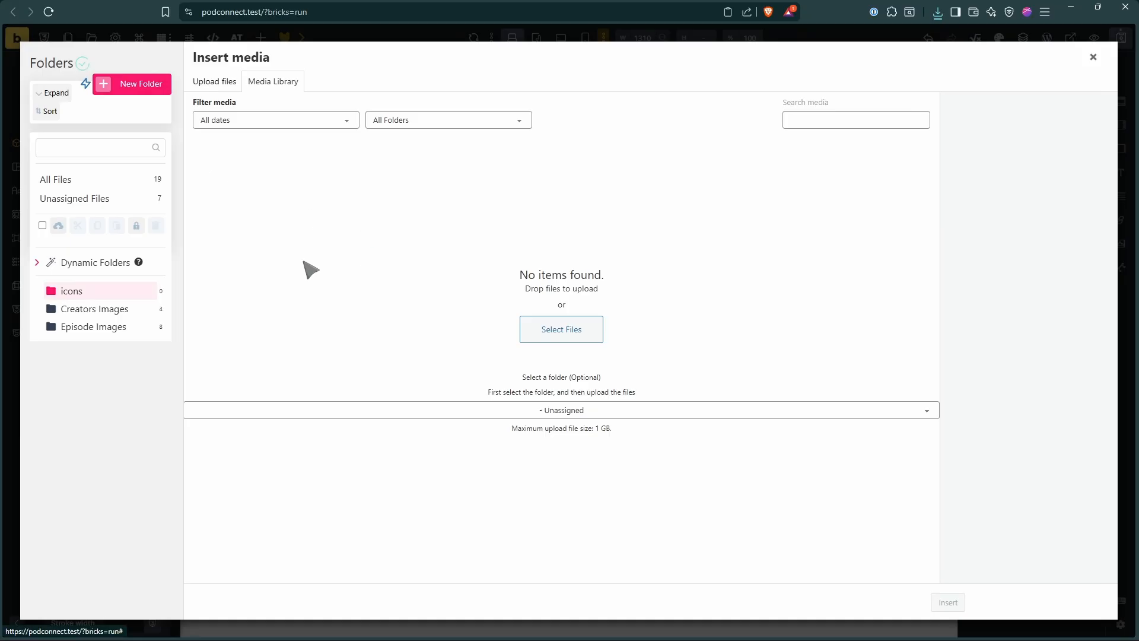
{"action": "key", "text": "alt+Tab"}
{"action": "key", "text": "alt+Tab"}
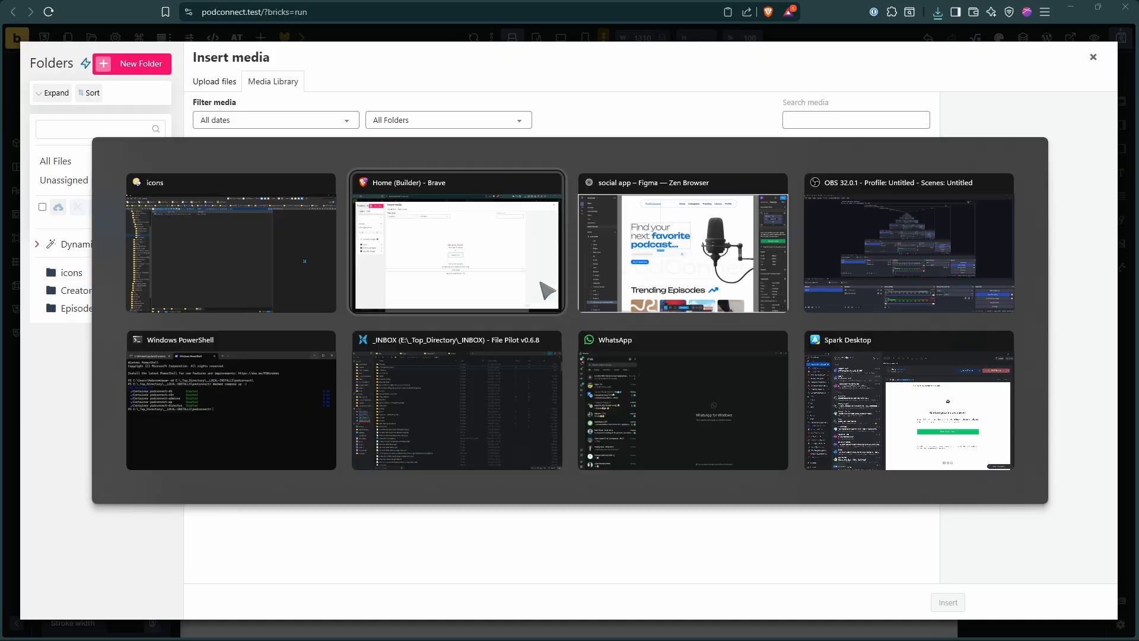
{"action": "key", "text": "alt+Tab"}
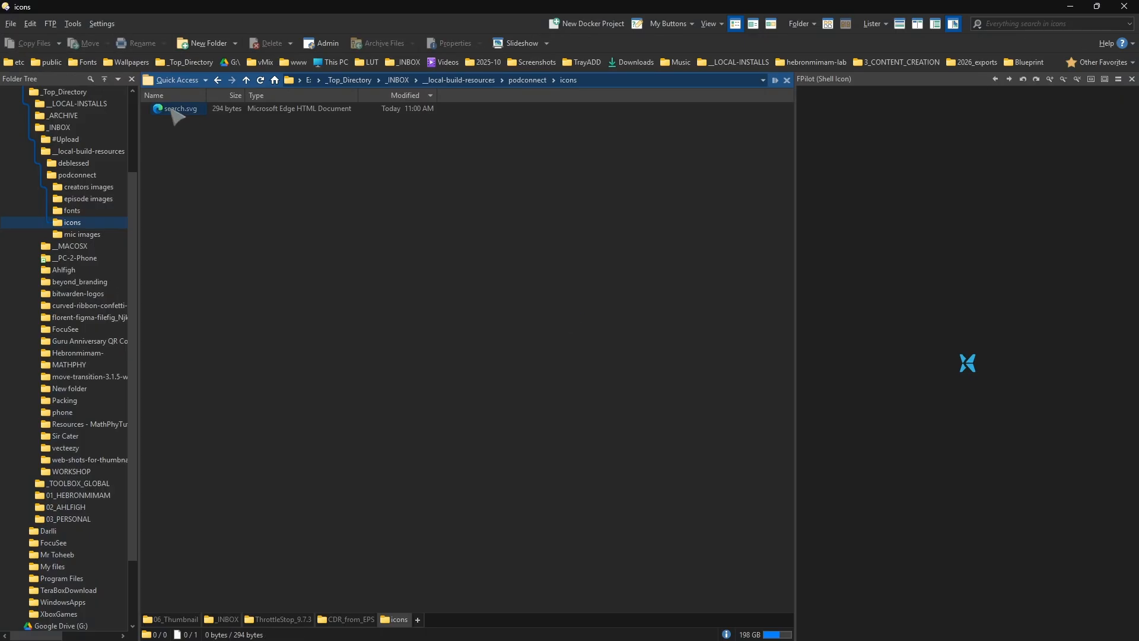
{"action": "left_click_drag", "start_coordinate": [172, 109], "coordinate": [491, 280]}
{"action": "key", "text": "alt+Tab"}
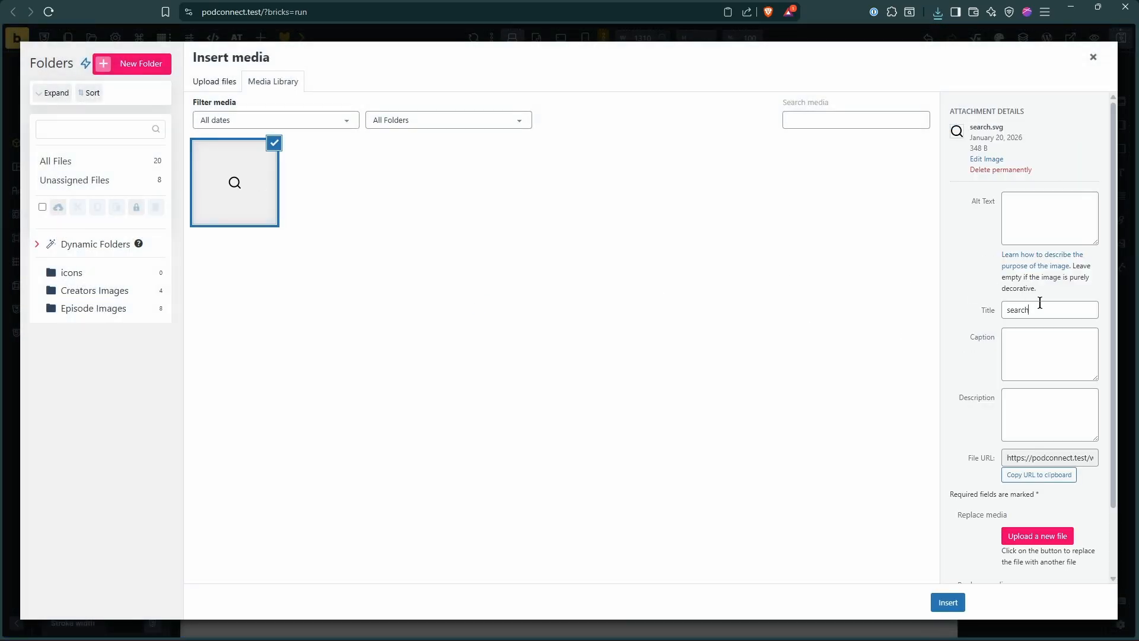
Set the search.svg alt text to "search" and insert the file as the search button's icon
{"action": "double_click", "coordinate": [1041, 303]}
{"action": "key", "text": "ctrl+c"}
{"action": "left_click", "coordinate": [1043, 211]}
{"action": "key", "text": "ctrl+v"}
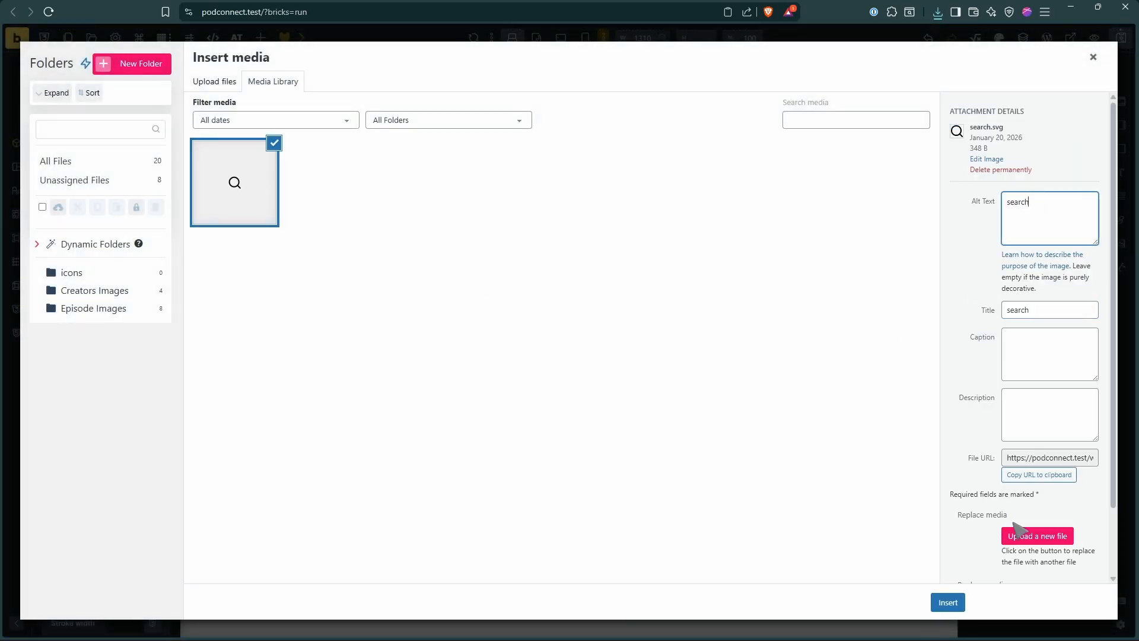
{"action": "left_click", "coordinate": [948, 603]}
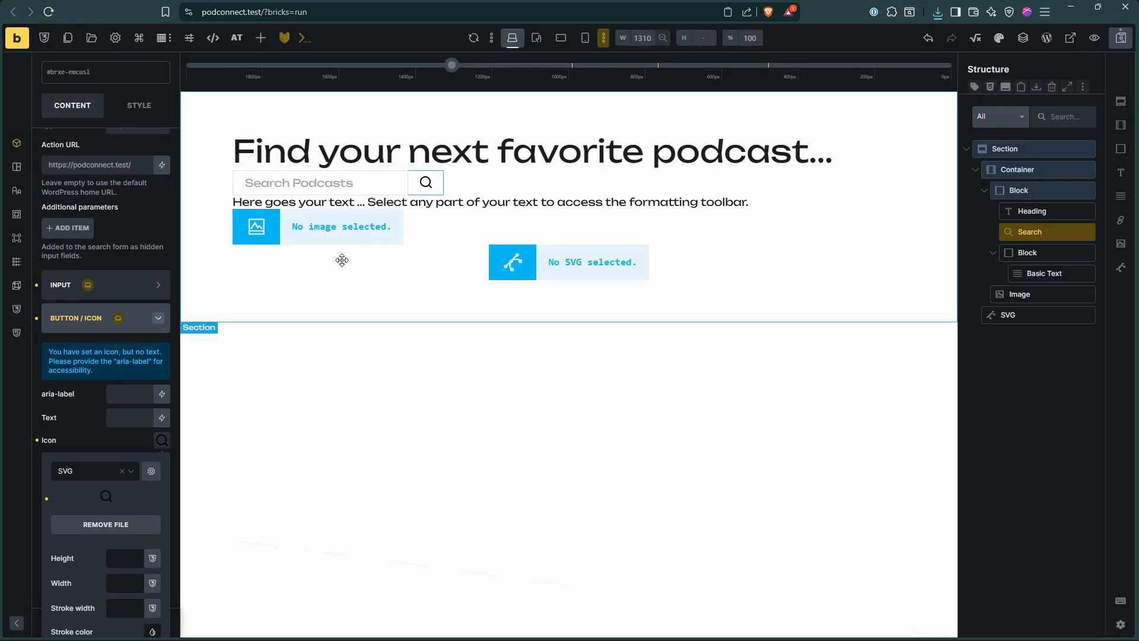
{"action": "left_click", "coordinate": [89, 314]}
Check the button label in the Figma design and replace the Basic Text element's placeholder with "start listening"
{"action": "key", "text": "alt+Tab"}
{"action": "key", "text": "Tab"}
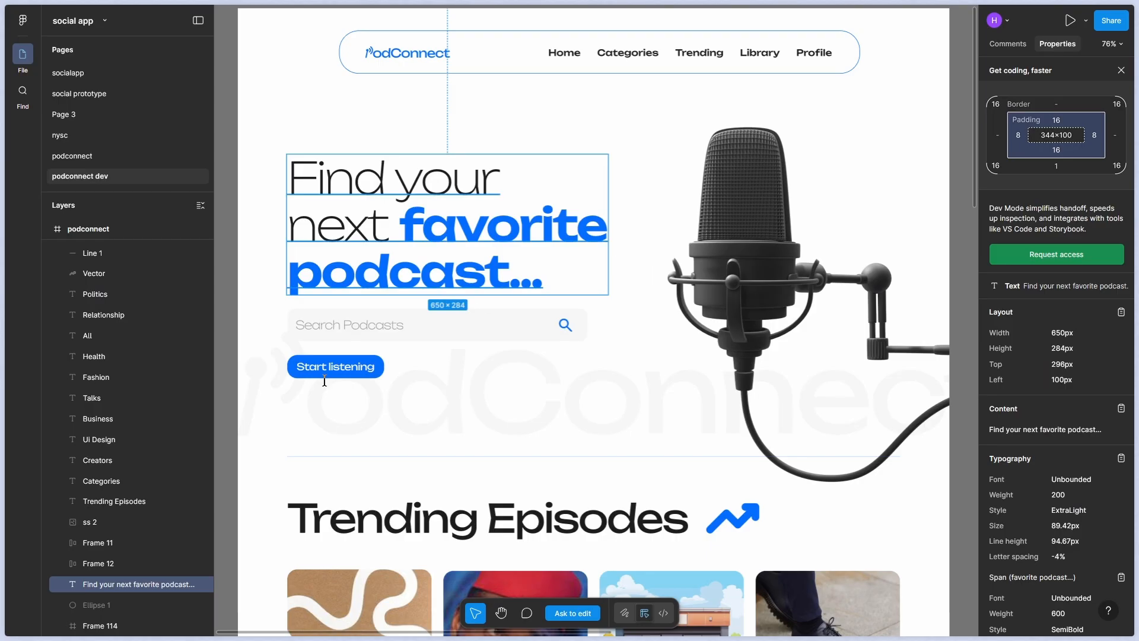
{"action": "key", "text": "alt+Tab"}
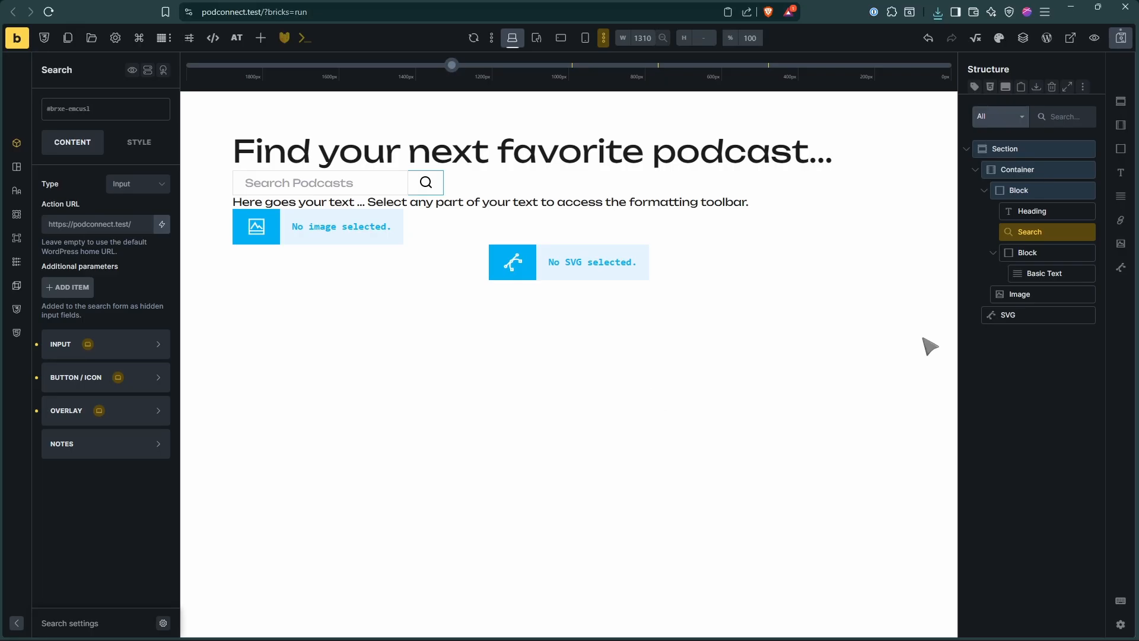
{"action": "left_click", "coordinate": [1031, 274]}
{"action": "left_click", "coordinate": [87, 275]}
{"action": "key", "text": "ctrl+a"}
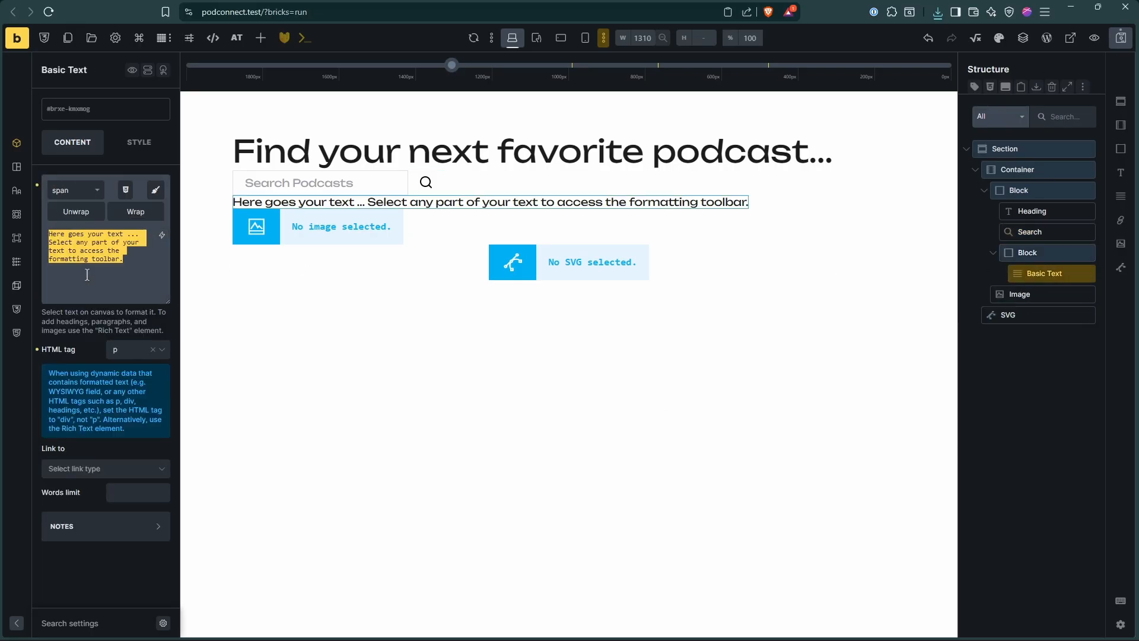
{"action": "type", "text": "start listening"}
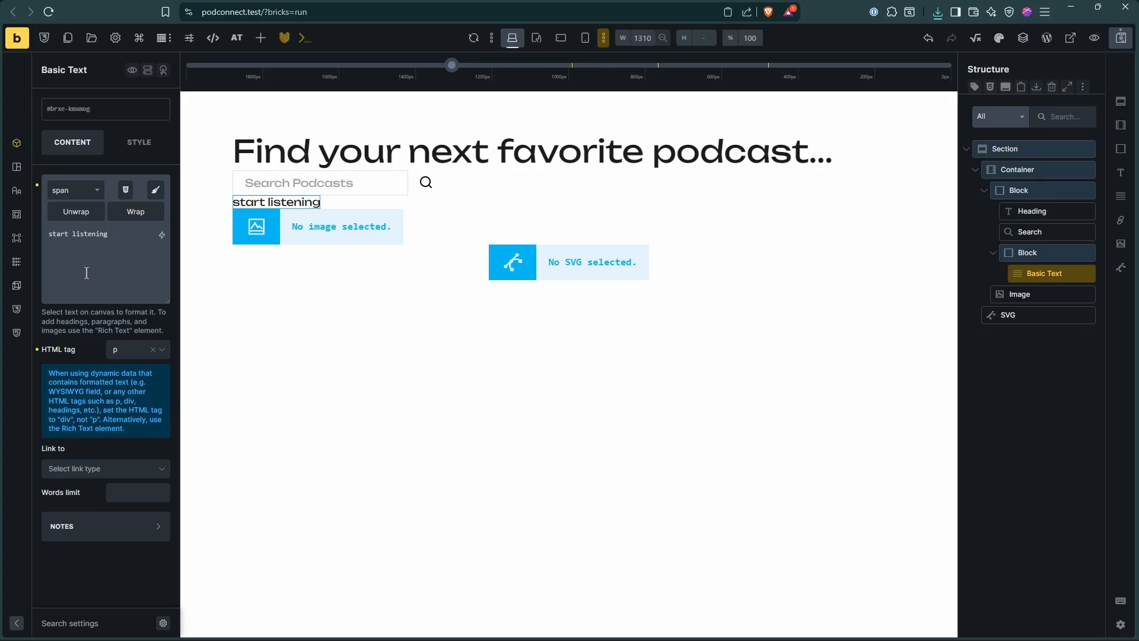
Capitalise the first letter of the Basic Text content so it reads "Start listening", as in the Figma design
{"action": "key", "text": "alt+Tab"}
{"action": "key", "text": "alt+Tab"}
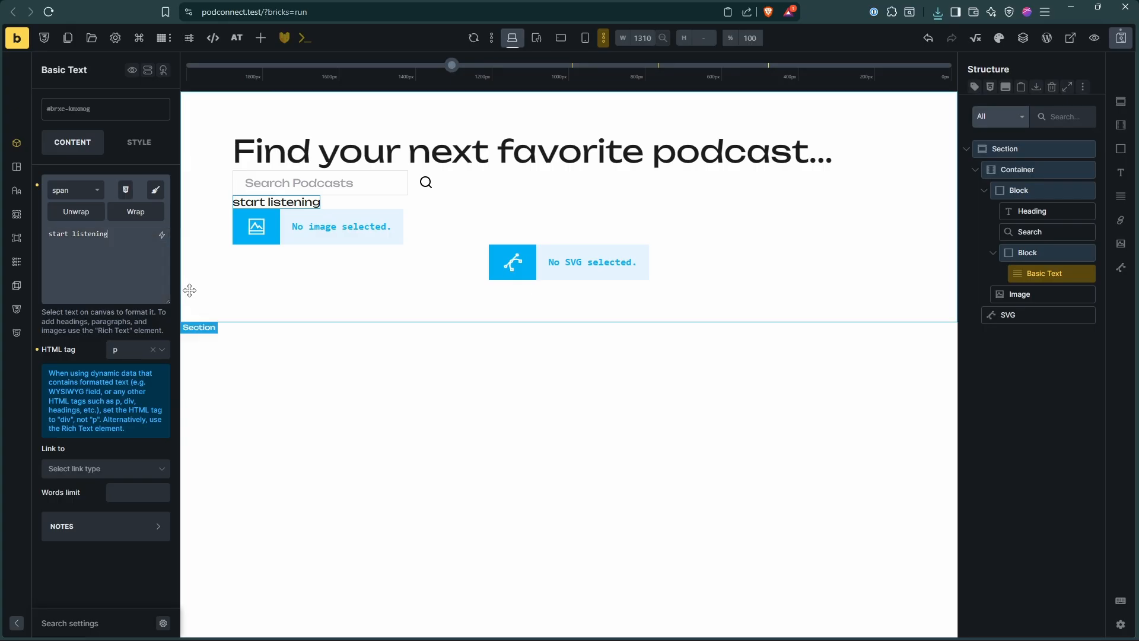
{"action": "key", "text": "alt+Tab"}
{"action": "key", "text": "alt+Tab"}
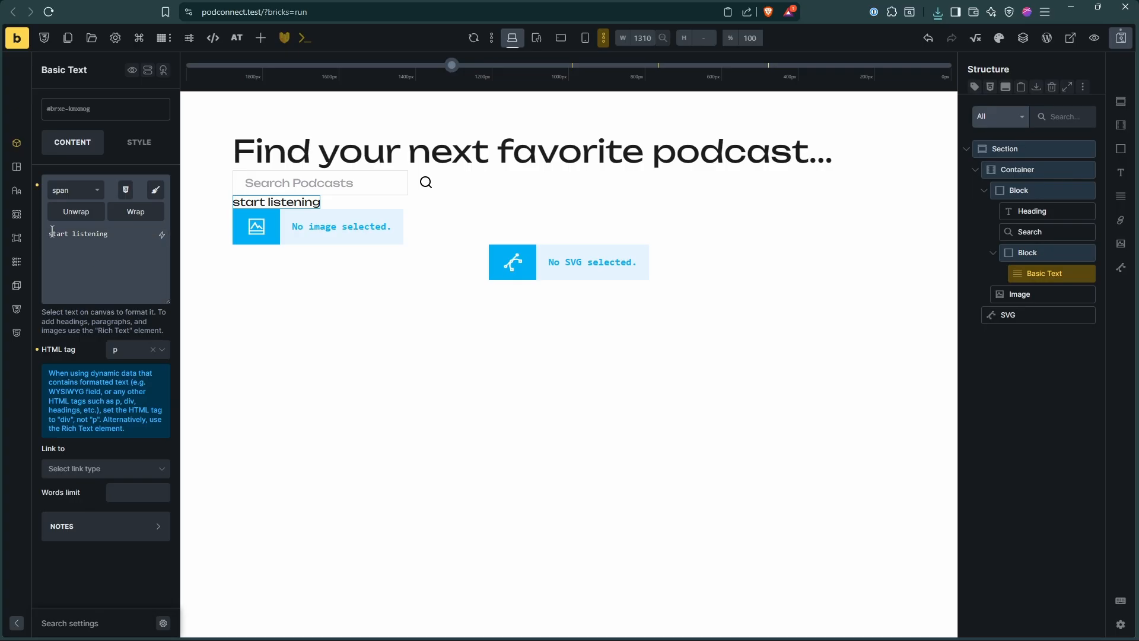
{"action": "key", "text": "BackSpace"}
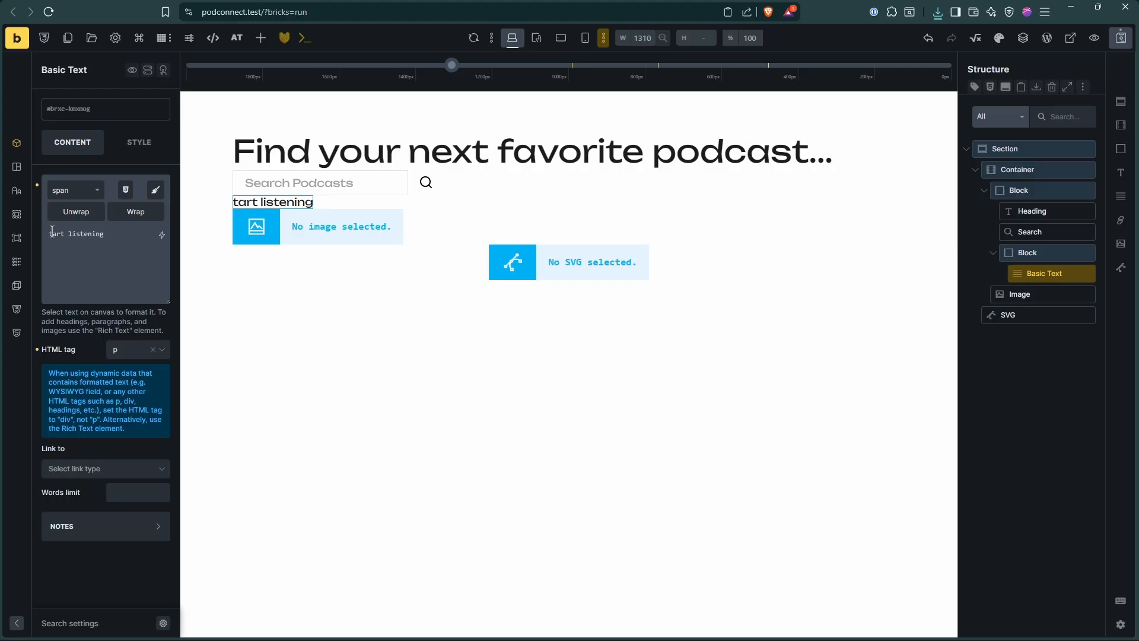
{"action": "type", "text": "S"}
Upload "podoconnect logo.svg" from the local podconnect resources folder to the media library for the SVG element
{"action": "key", "text": "alt+Tab"}
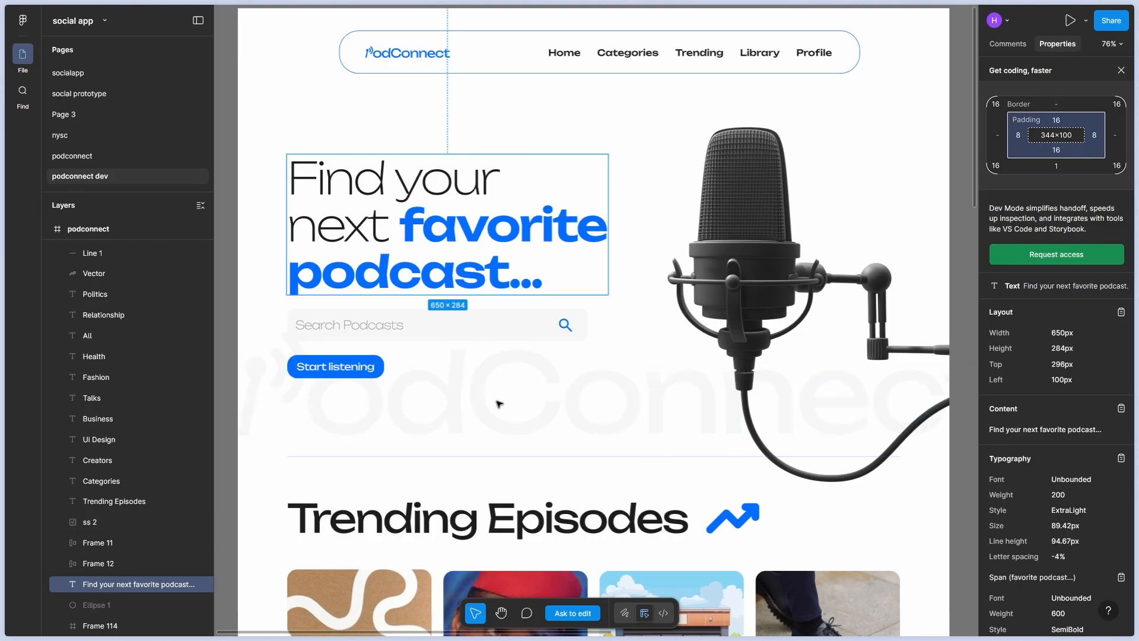
{"action": "key", "text": "alt+Tab"}
{"action": "left_click", "coordinate": [1033, 313]}
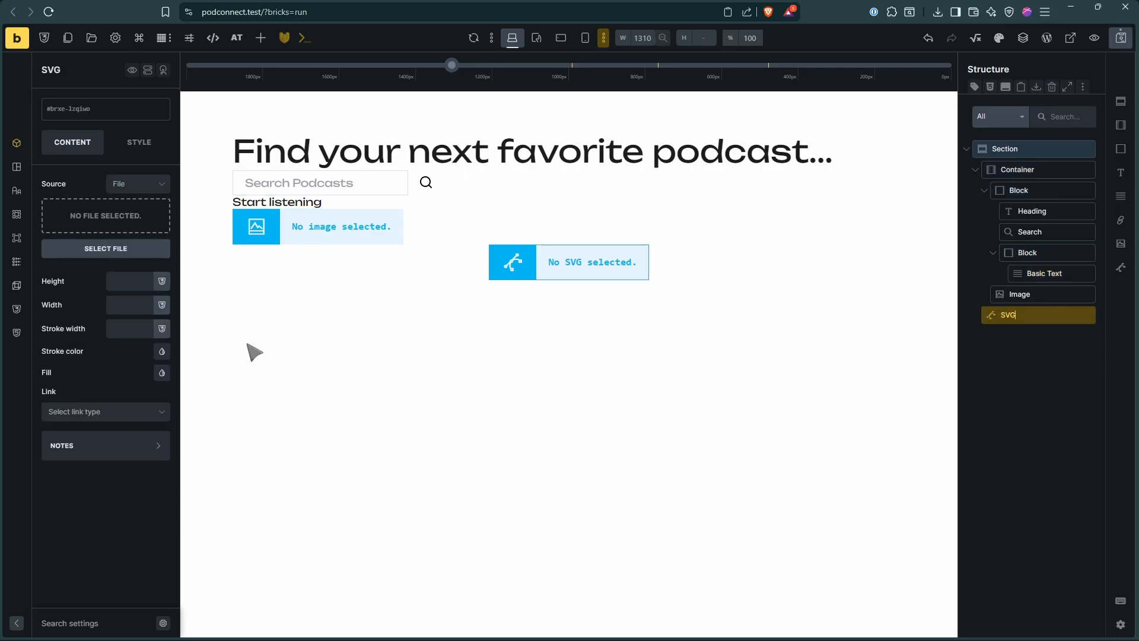
{"action": "left_click", "coordinate": [118, 218]}
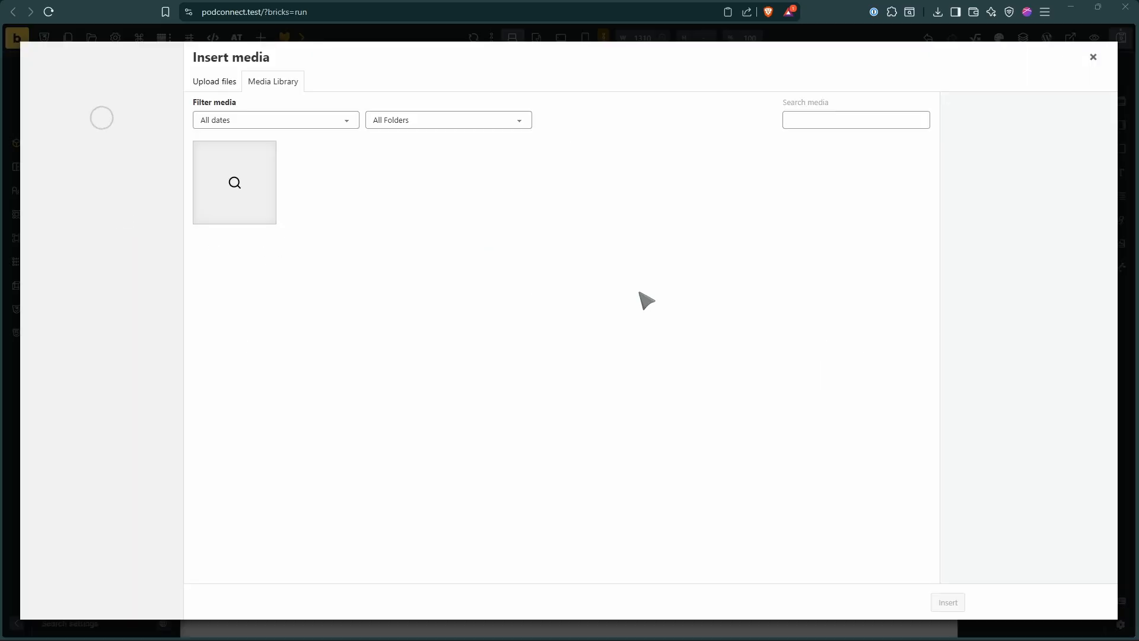
{"action": "key", "text": "alt+Tab"}
{"action": "left_click", "coordinate": [710, 270]}
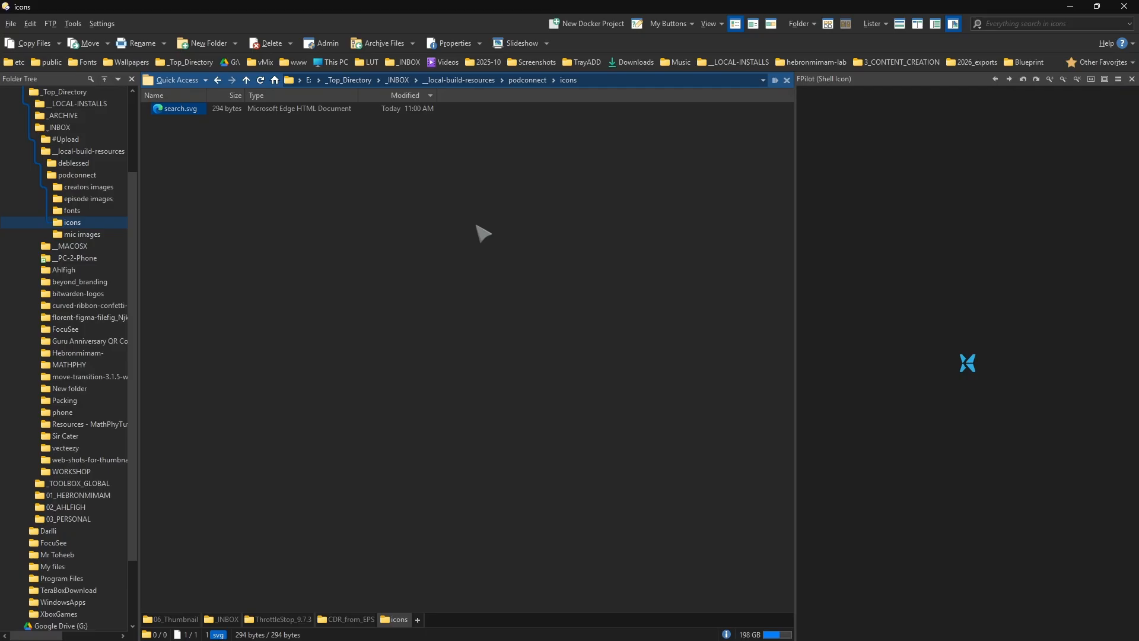
{"action": "key", "text": "BackSpace"}
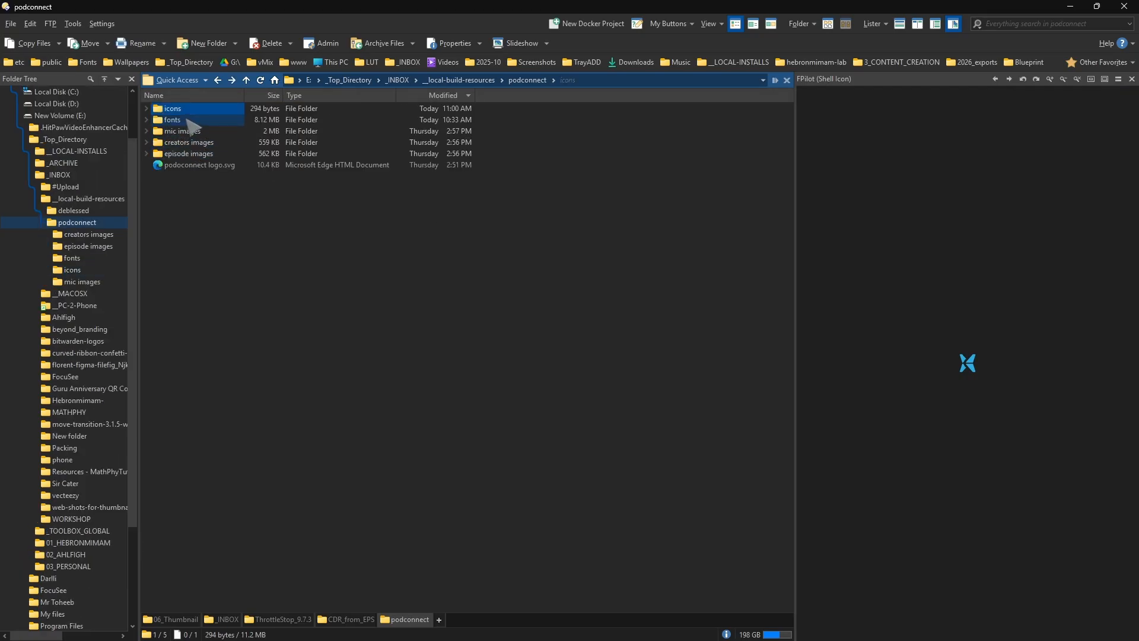
{"action": "left_click", "coordinate": [189, 167]}
{"action": "key", "text": "alt+Tab"}
{"action": "left_click_drag", "start_coordinate": [189, 167], "coordinate": [424, 313]}
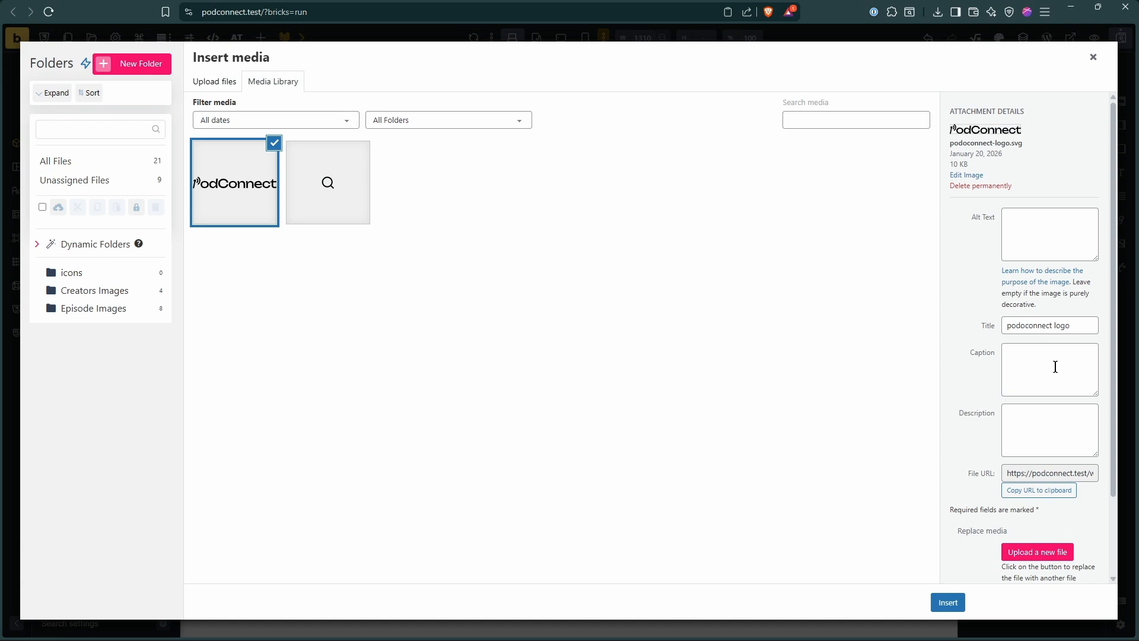
Set the logo's alt text to "podoconnect logo" and insert it into the SVG element
{"action": "triple_click", "coordinate": [1059, 328]}
{"action": "key", "text": "ctrl+c"}
{"action": "left_click", "coordinate": [1041, 241]}
{"action": "key", "text": "ctrl+v"}
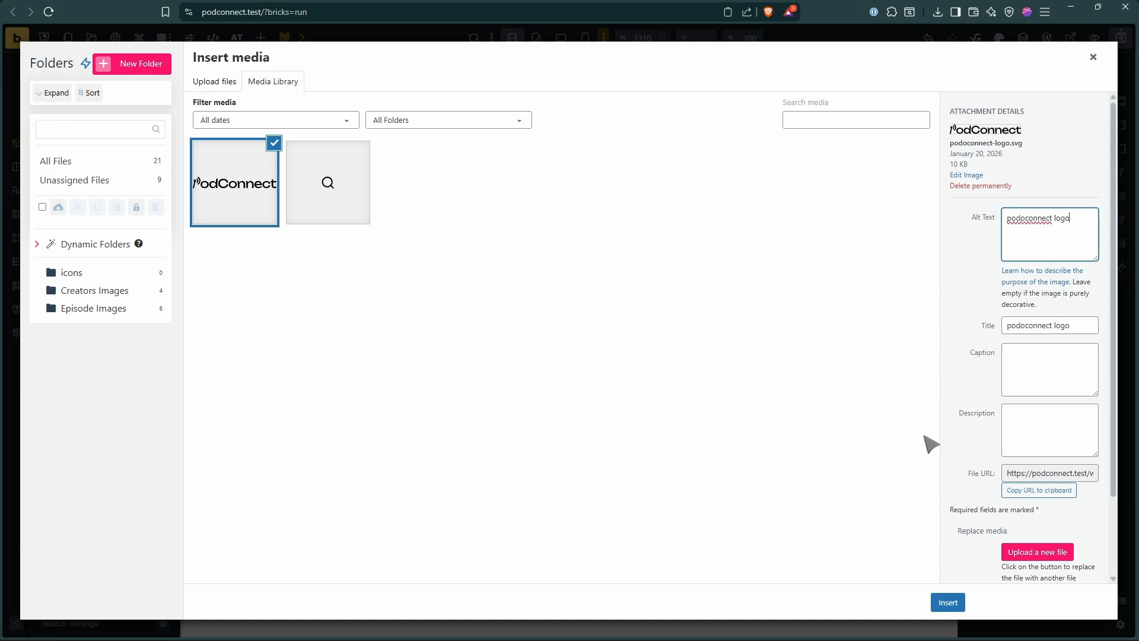
{"action": "left_click", "coordinate": [949, 603]}
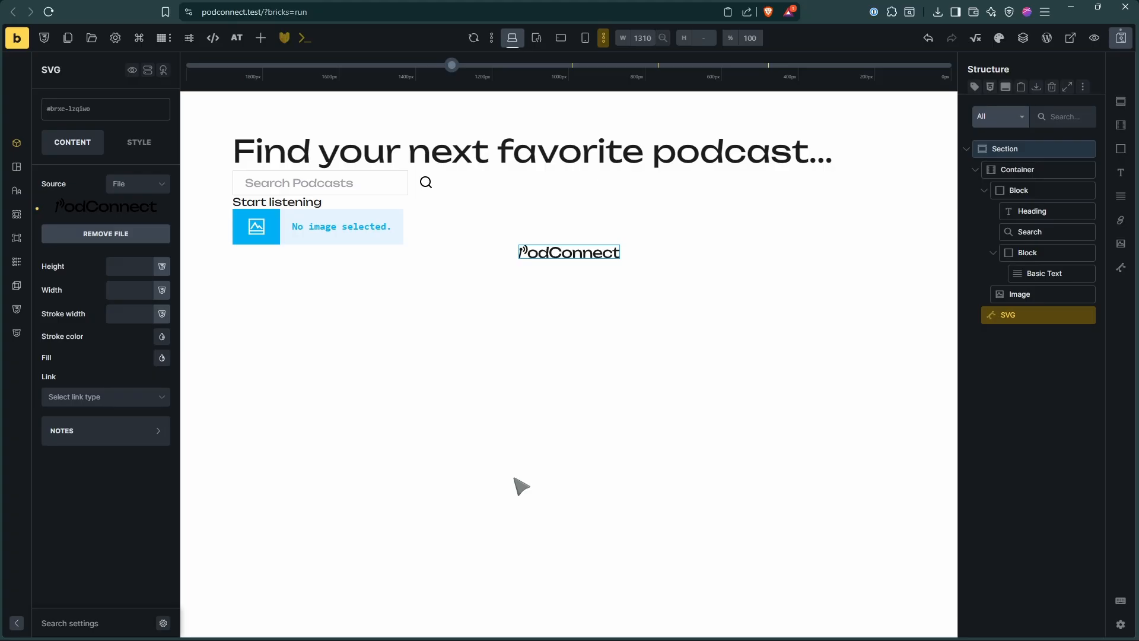
Check the hero image in the Figma design, then open the Image element's media library showing all files
{"action": "key", "text": "alt+Tab"}
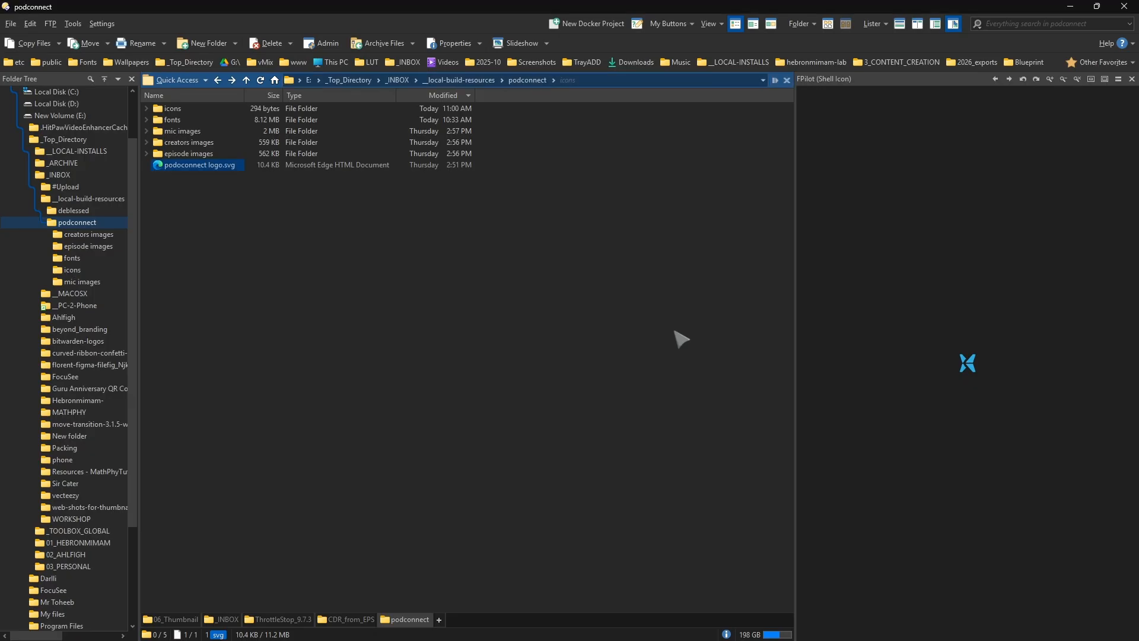
{"action": "key", "text": "alt+Tab"}
{"action": "key", "text": "alt+Tab"}
{"action": "key", "text": "alt+Tab"}
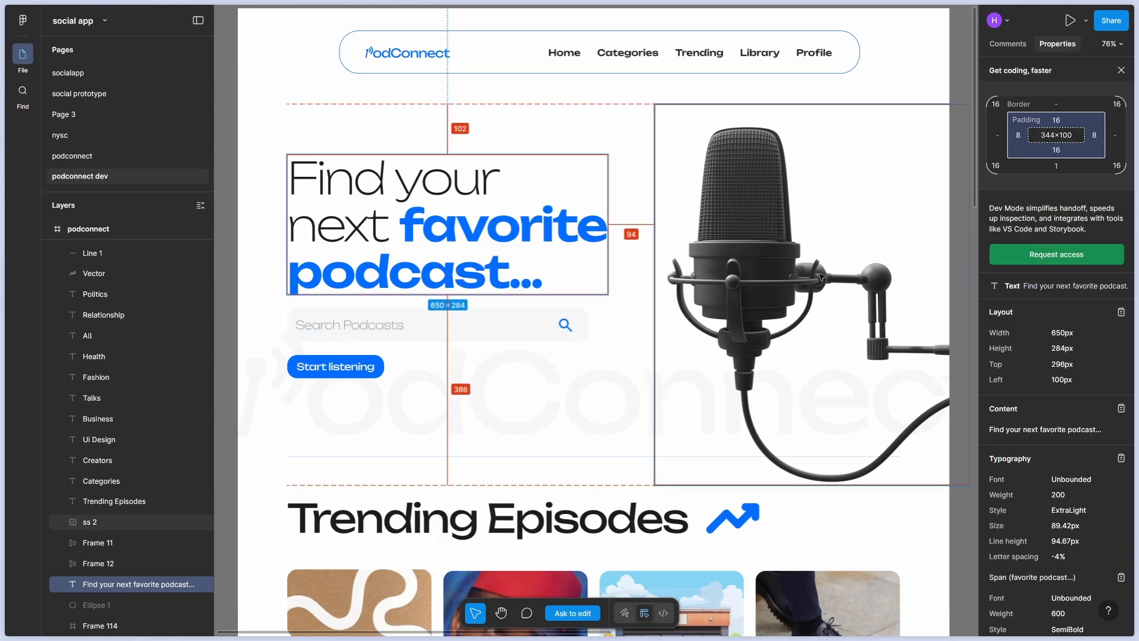
{"action": "key", "text": "alt+Tab"}
{"action": "left_click", "coordinate": [1010, 295]}
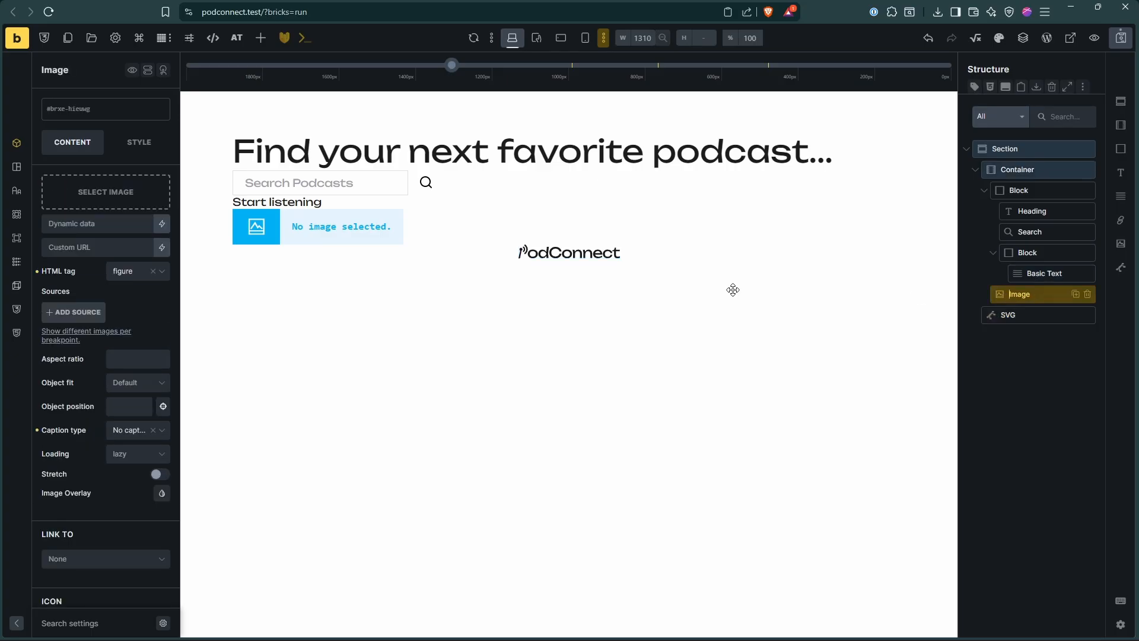
{"action": "left_click", "coordinate": [130, 191]}
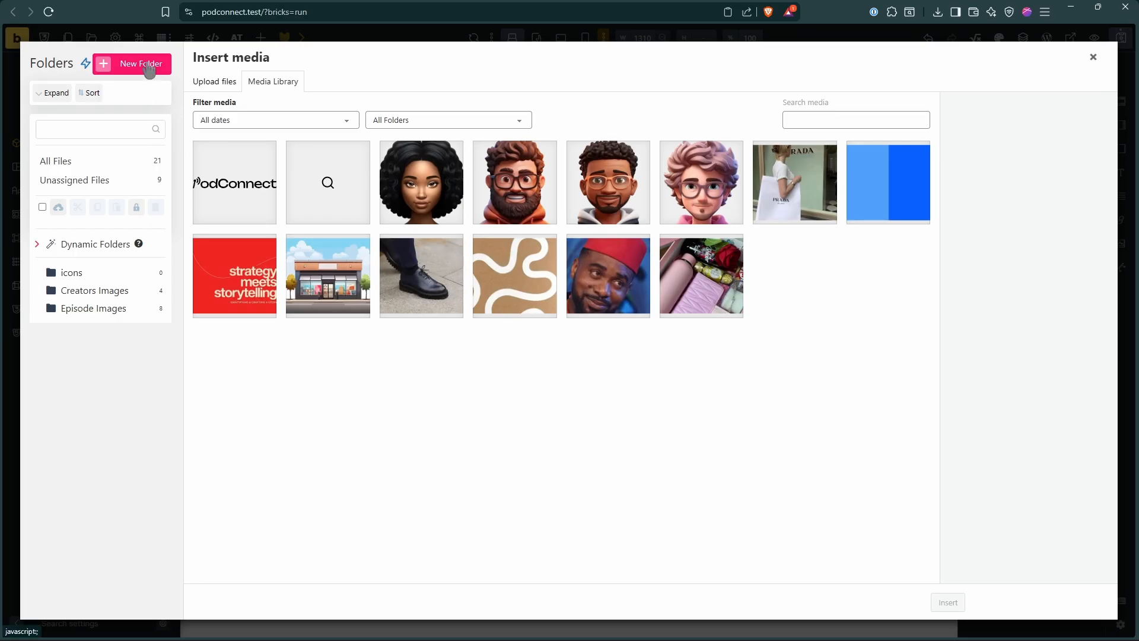
{"action": "left_click", "coordinate": [1093, 57]}
{"action": "left_click", "coordinate": [88, 202]}
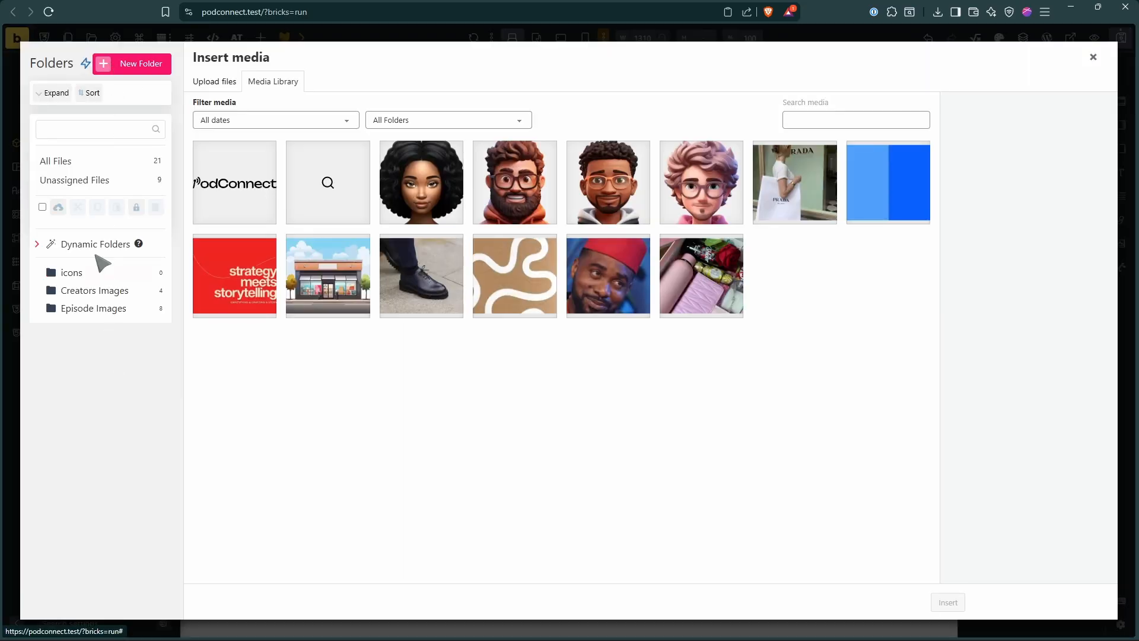
{"action": "left_click", "coordinate": [78, 163]}
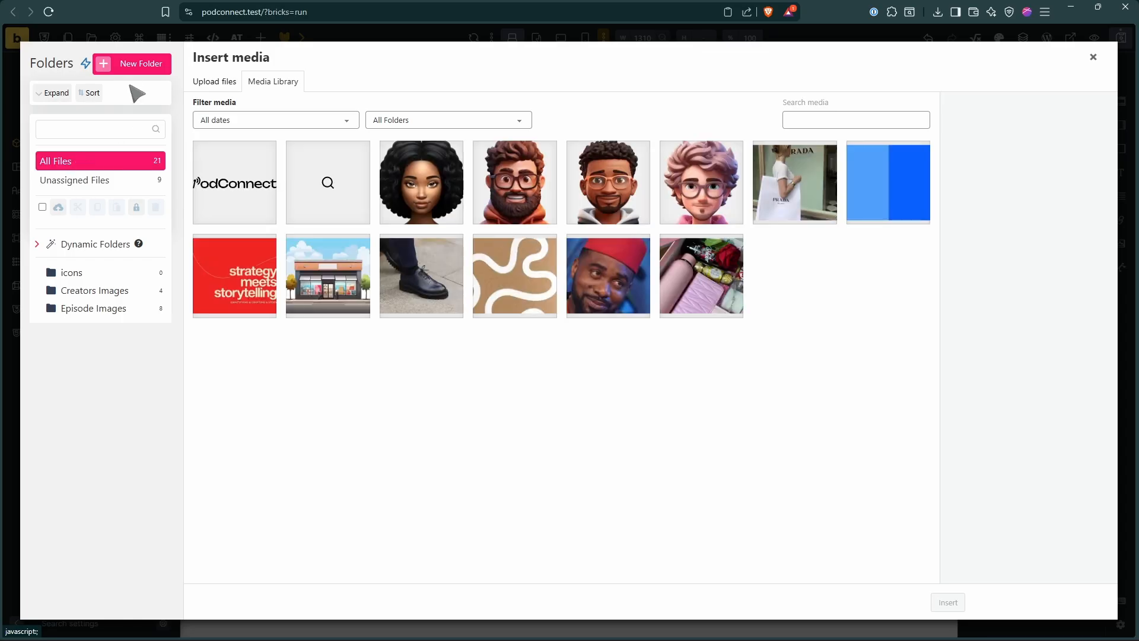
{"action": "left_click", "coordinate": [97, 184]}
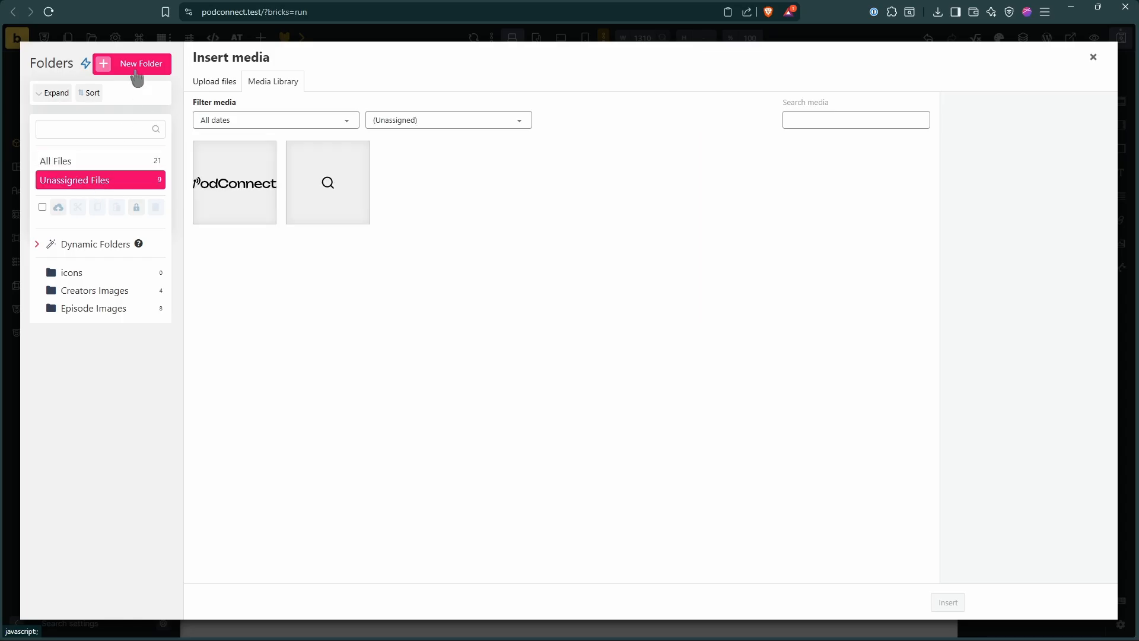
{"action": "left_click", "coordinate": [83, 161]}
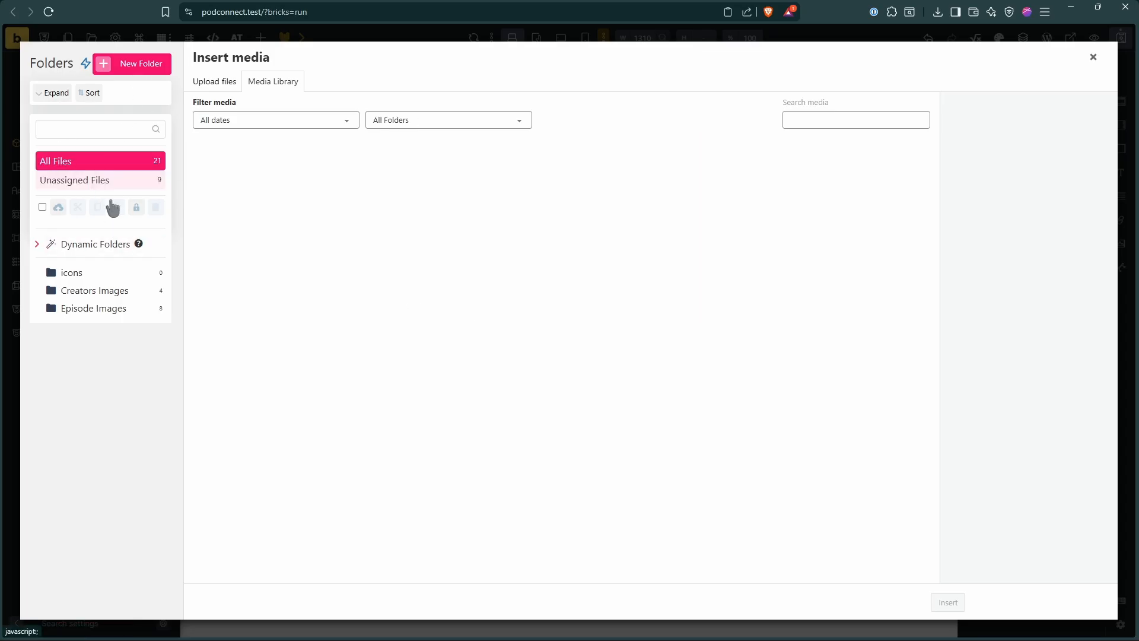
Upload the two microphone images from the local "mic images" folder and insert the one with the arm and cable into the Image element
{"action": "key", "text": "alt+Tab"}
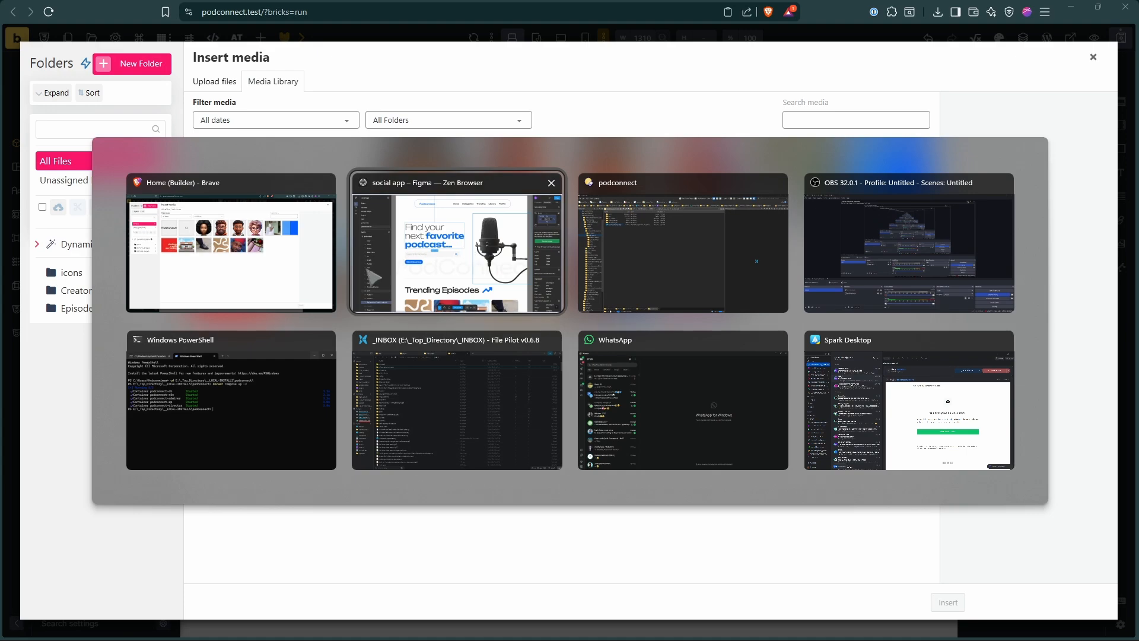
{"action": "left_click", "coordinate": [626, 273]}
{"action": "left_click", "coordinate": [200, 132]}
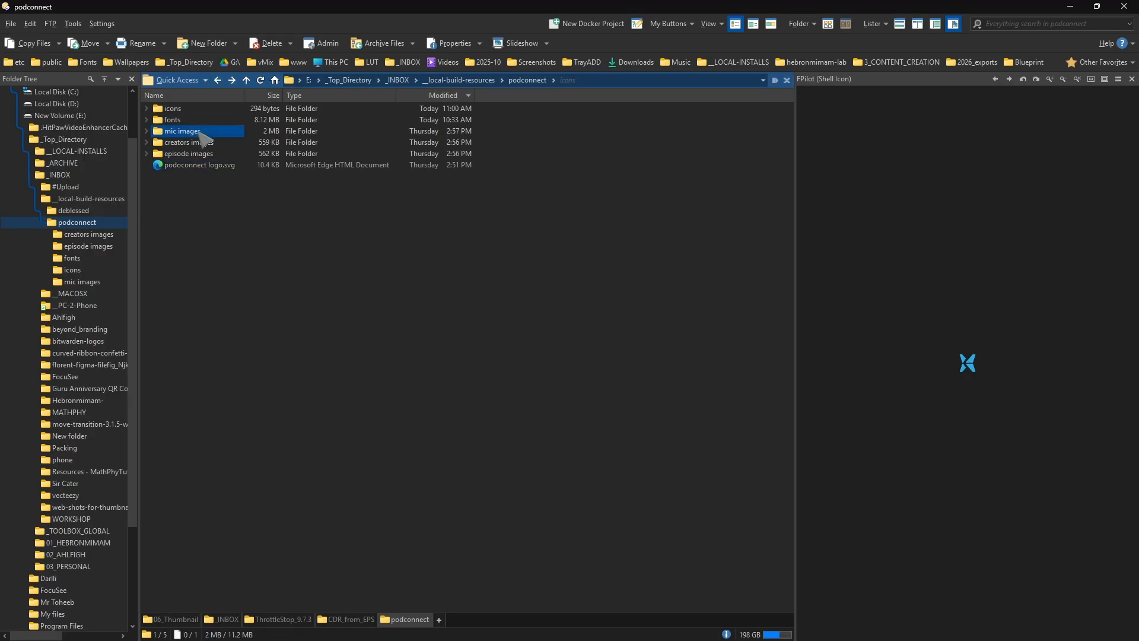
{"action": "double_click", "coordinate": [200, 132]}
{"action": "left_click_drag", "start_coordinate": [329, 263], "coordinate": [441, 387]}
{"action": "key", "text": "alt+Tab"}
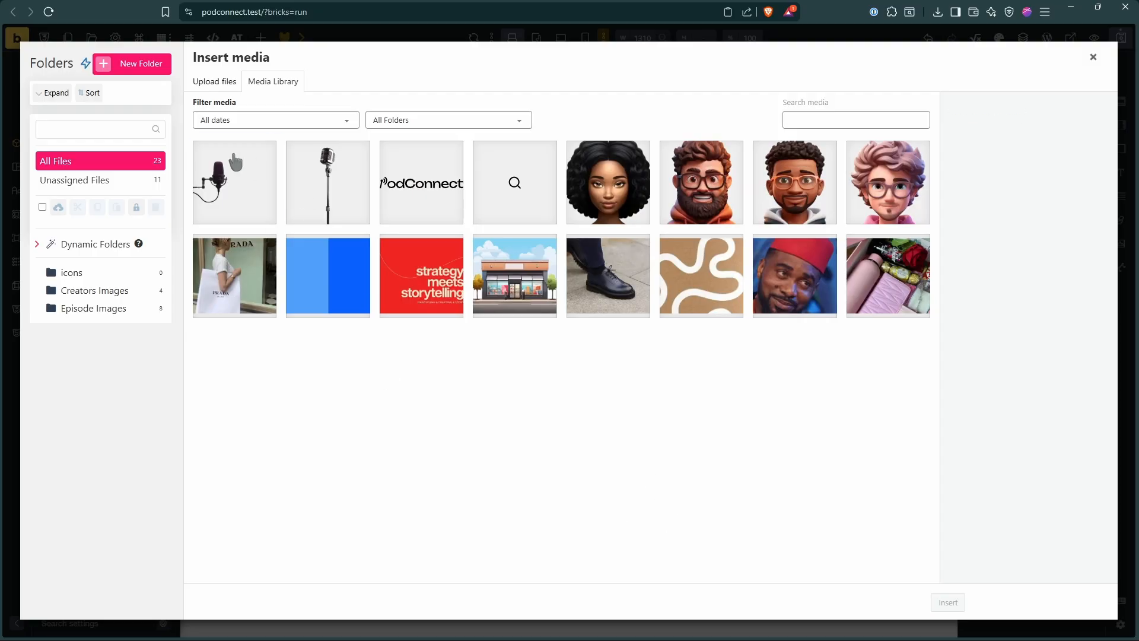
{"action": "left_click", "coordinate": [235, 161]}
{"action": "left_click", "coordinate": [948, 602]}
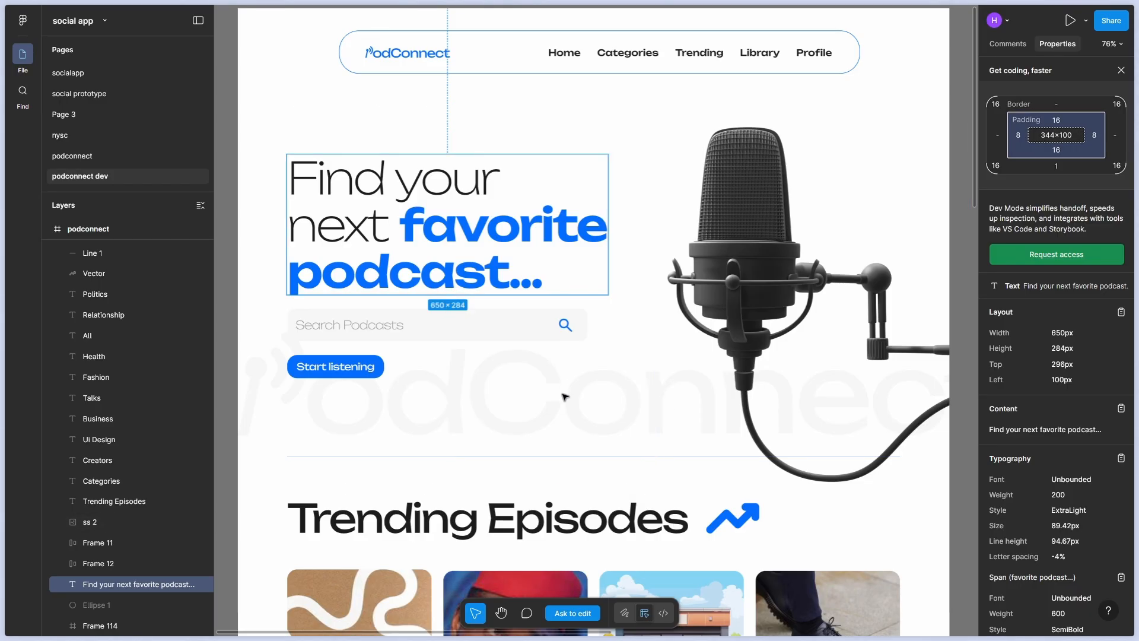
Review the hero layout in Figma and rename the block holding the heading and search field as "wrapper" in Bricks
{"action": "key", "text": "alt+Tab"}
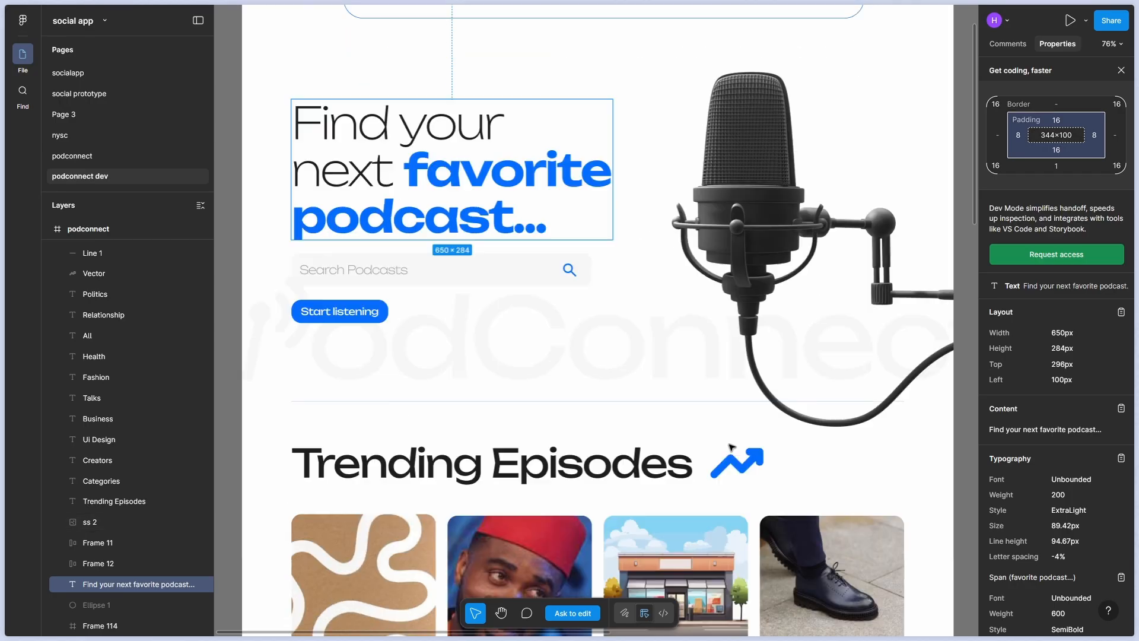
{"action": "scroll", "coordinate": [731, 446], "scroll_direction": "down", "scroll_amount": 4}
{"action": "scroll", "coordinate": [732, 446], "scroll_direction": "up", "scroll_amount": 4}
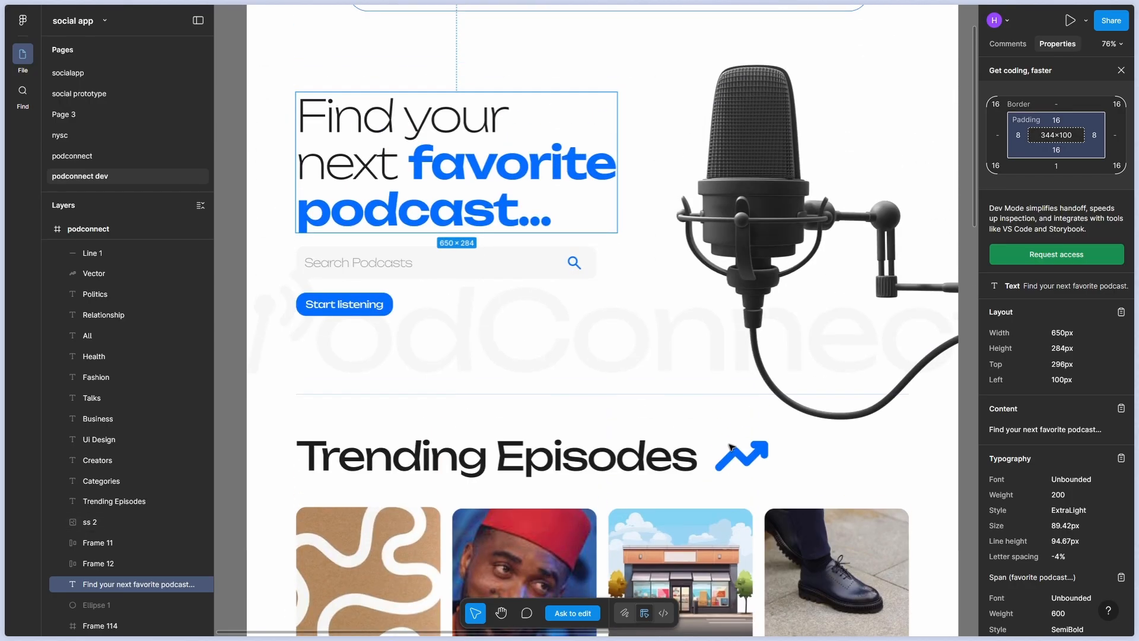
{"action": "scroll", "coordinate": [731, 447], "scroll_direction": "up", "scroll_amount": 2}
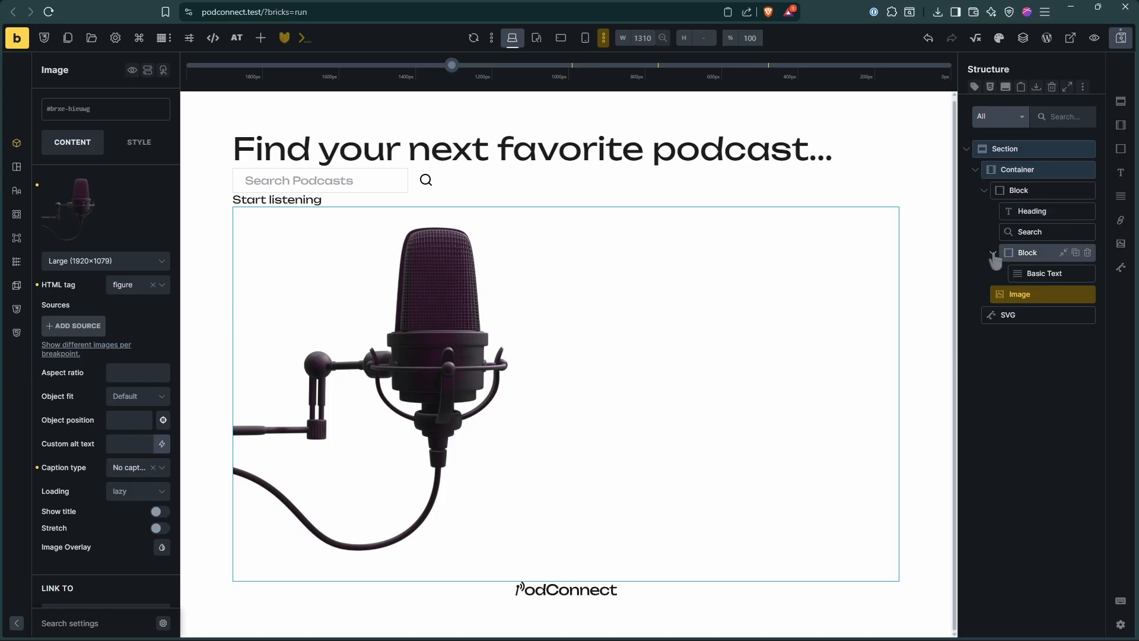
{"action": "left_click", "coordinate": [1018, 189]}
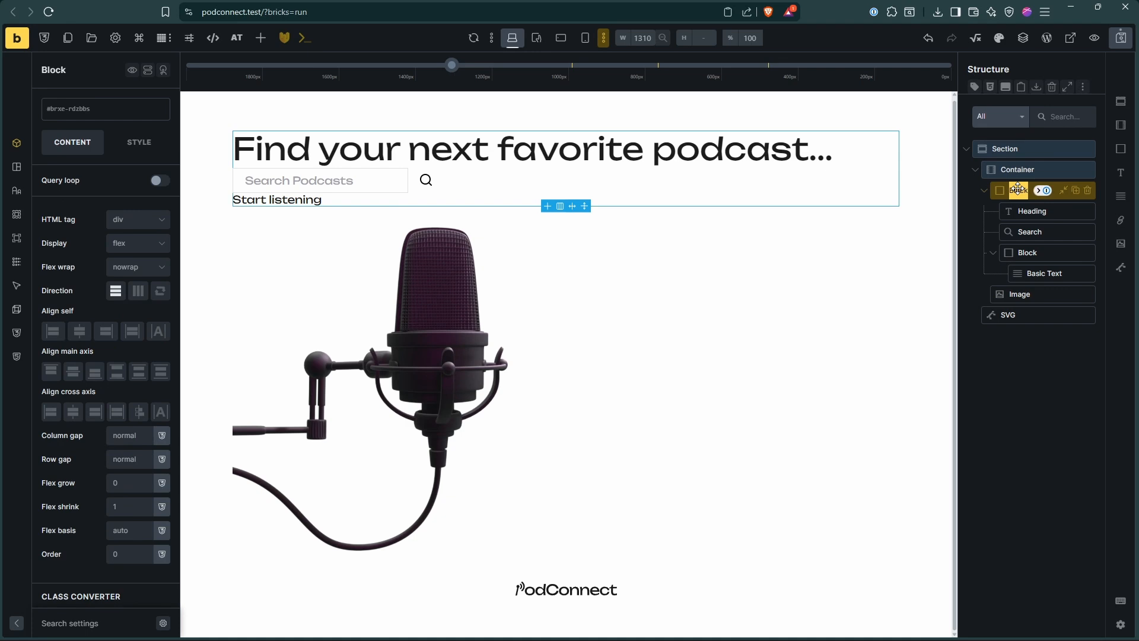
{"action": "type", "text": "s"}
{"action": "type", "text": "left"}
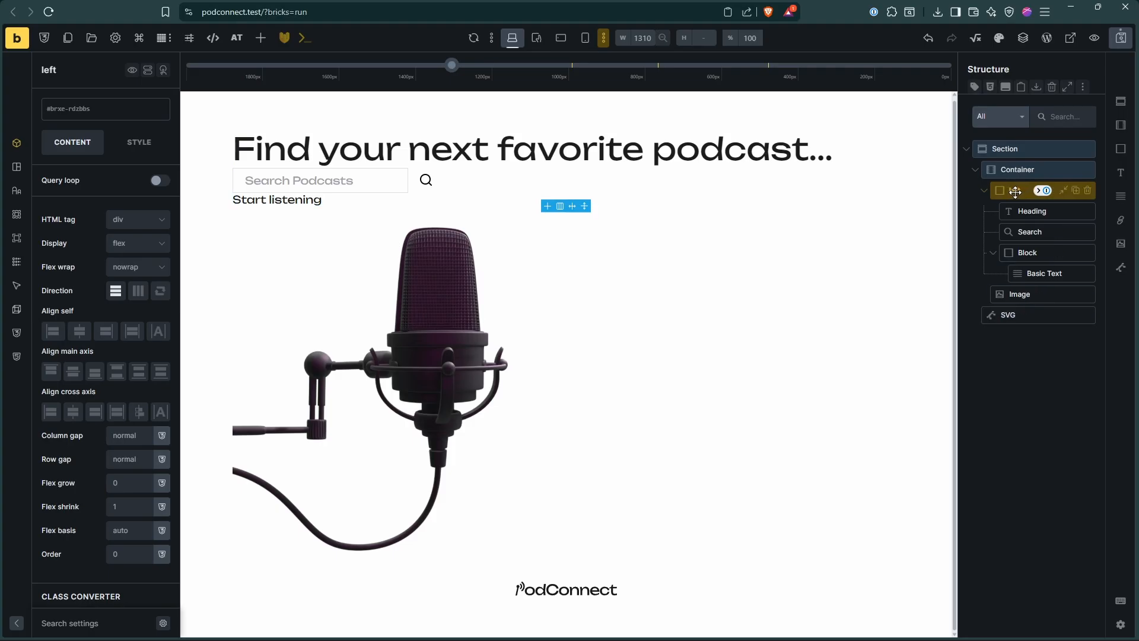
{"action": "type", "text": "wrapper"}
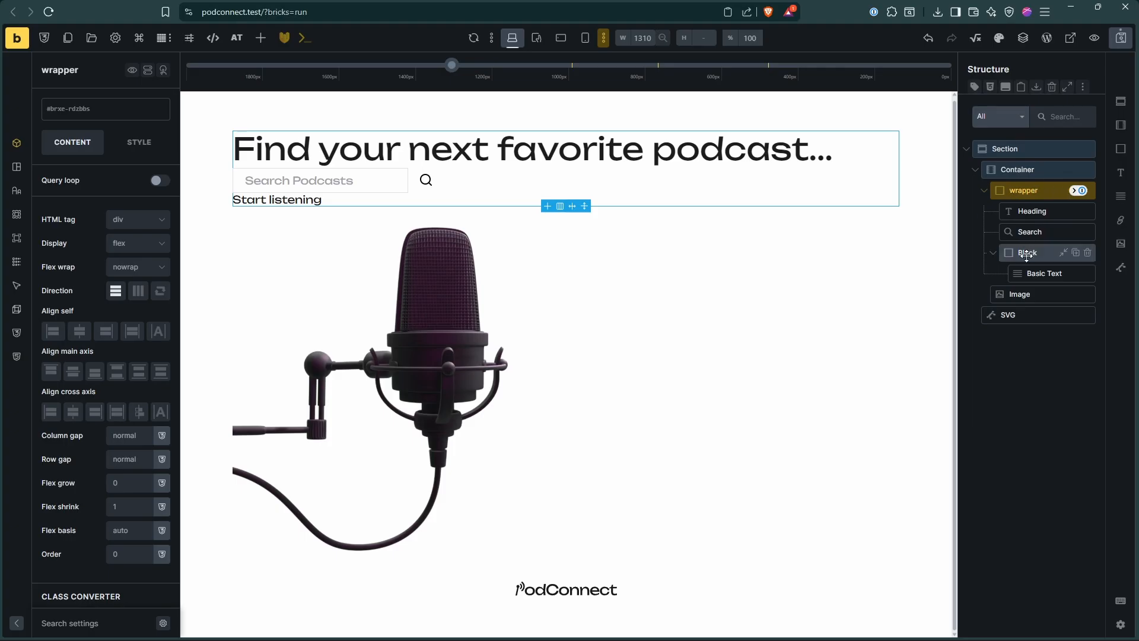
Rename the block containing the "Start listening" text as "button" and its Basic Text element as "button-text"
{"action": "left_click", "coordinate": [1039, 271]}
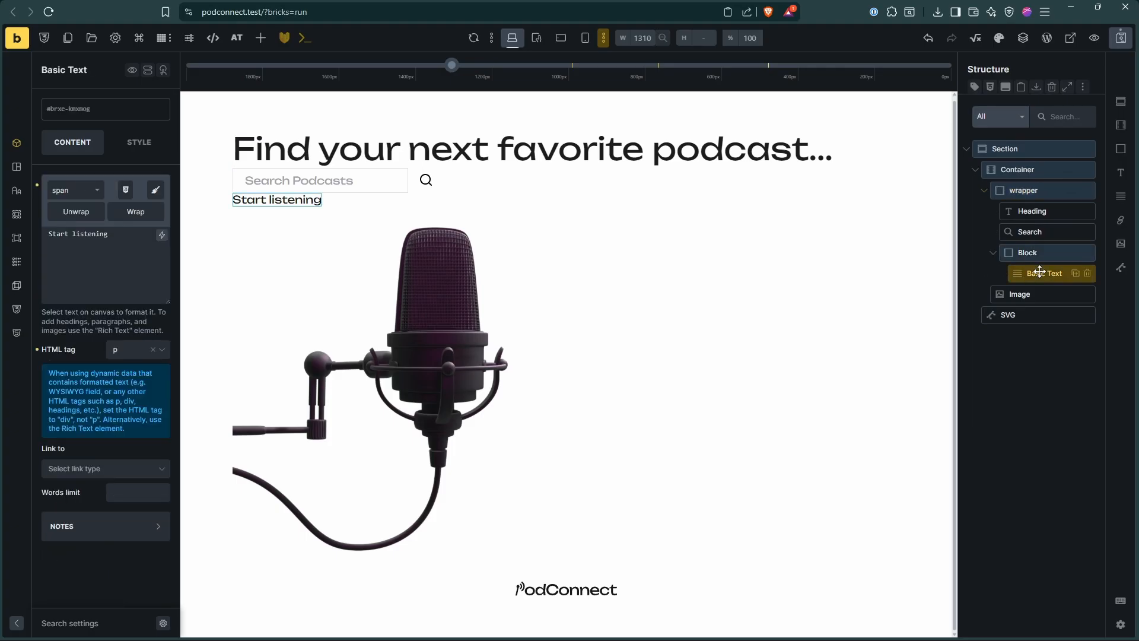
{"action": "key", "text": "alt+Tab"}
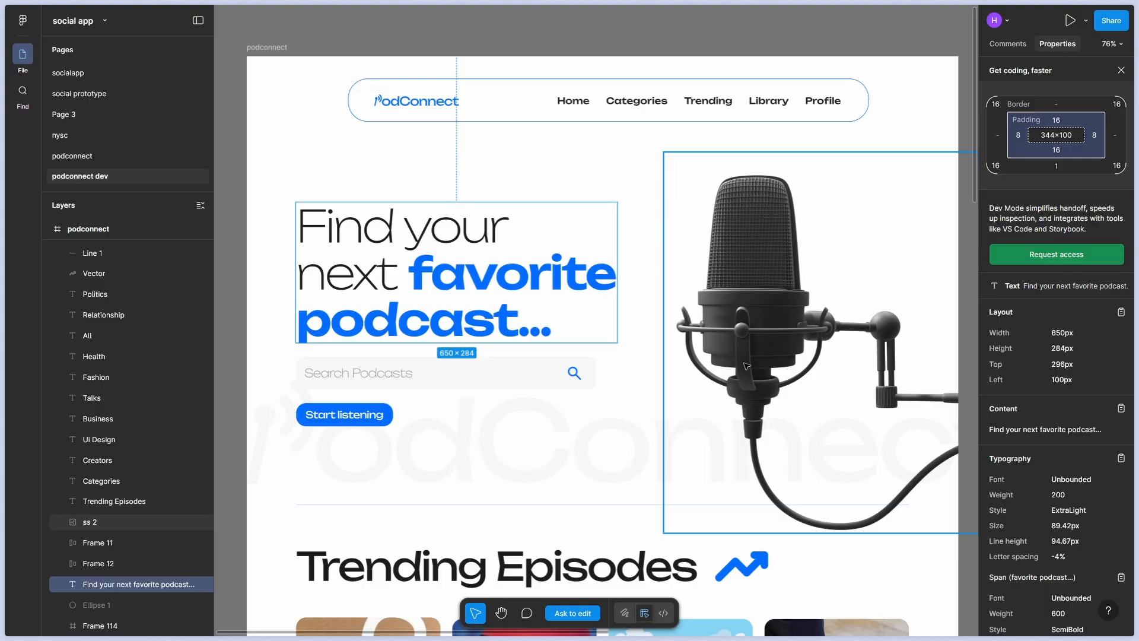
{"action": "key", "text": "alt+Tab"}
{"action": "left_click", "coordinate": [1029, 253]}
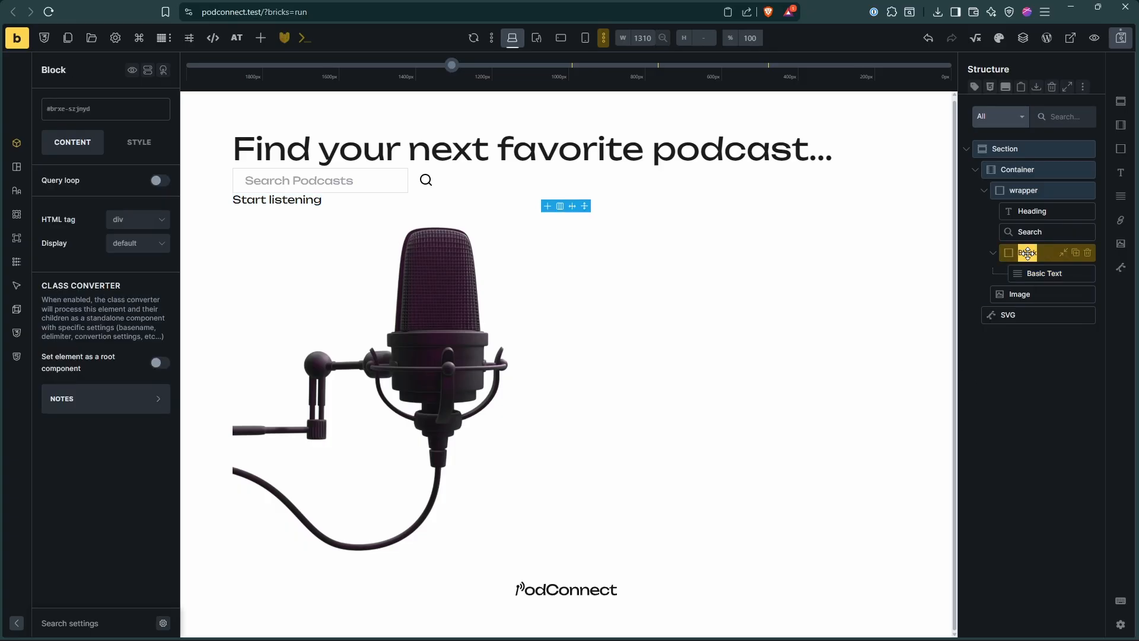
{"action": "type", "text": "button"}
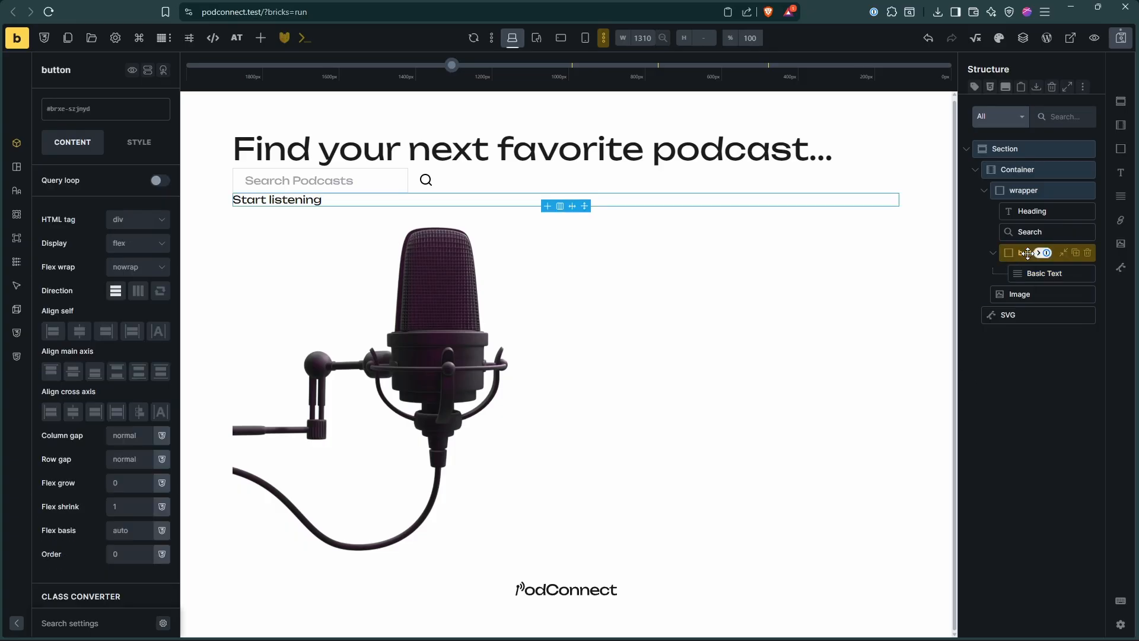
{"action": "left_click", "coordinate": [1043, 271]}
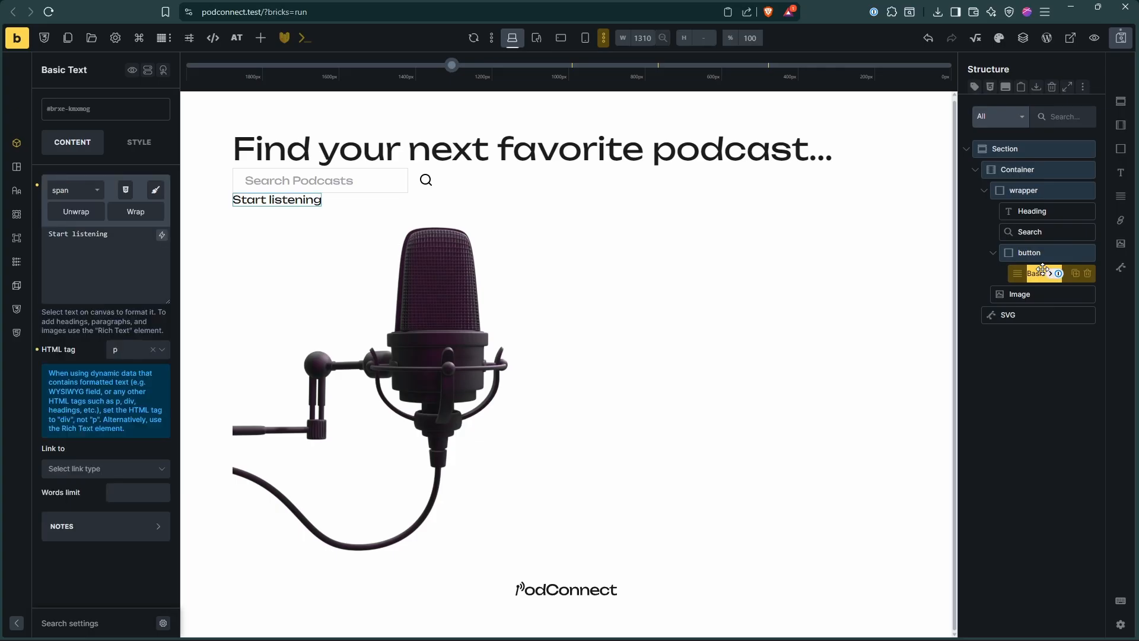
{"action": "type", "text": "button-text"}
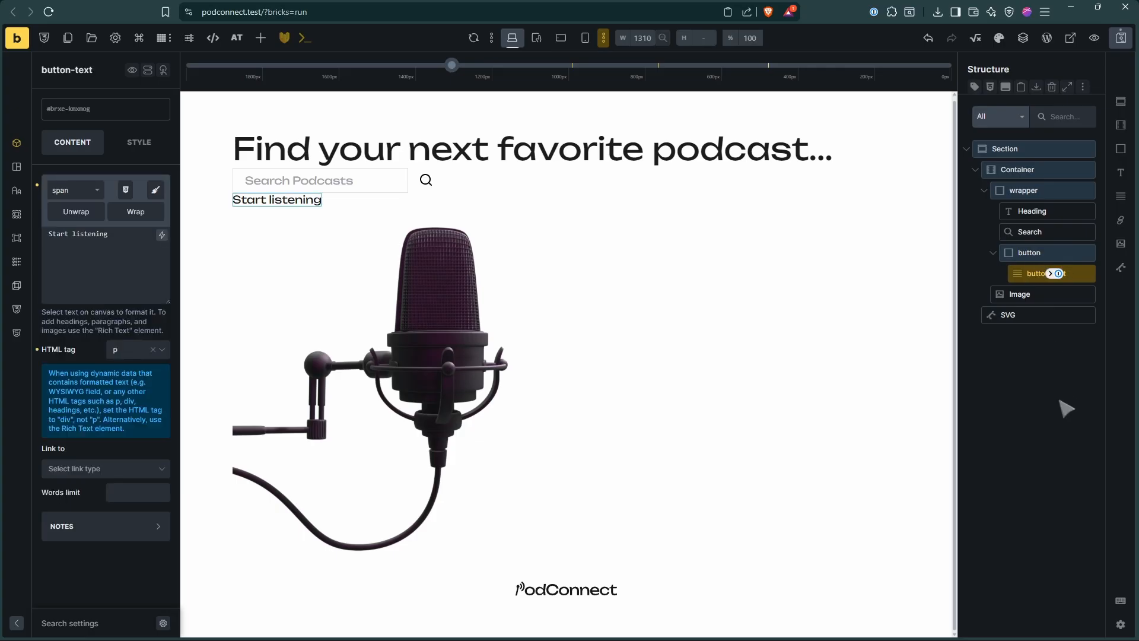
Rename the SVG element holding the PodConnect logo as "background logo"
{"action": "left_click", "coordinate": [1084, 407]}
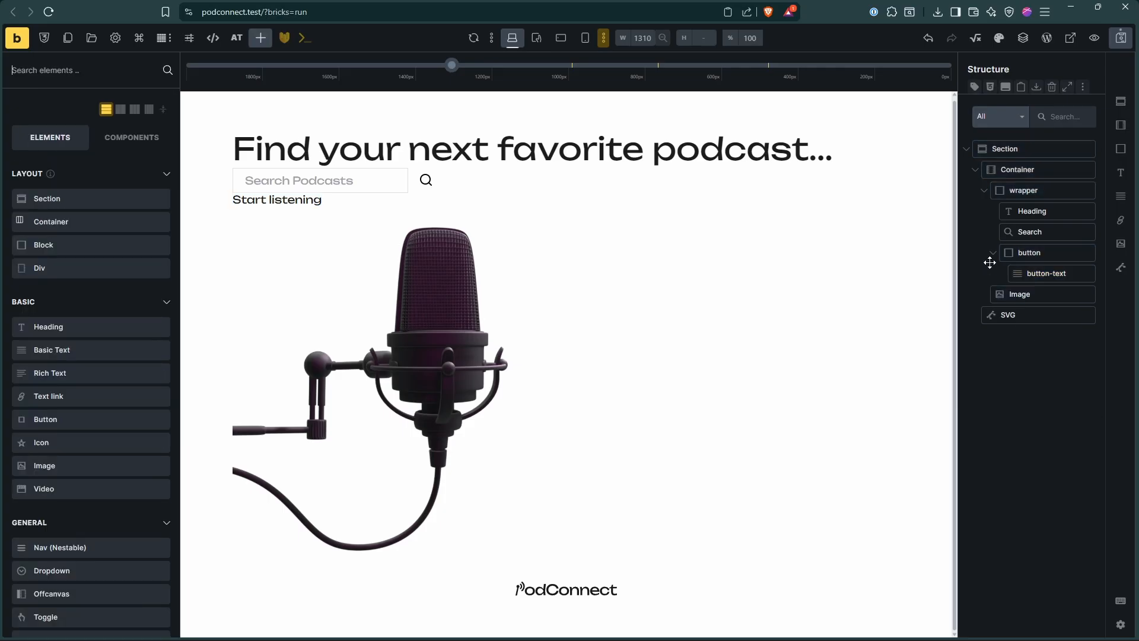
{"action": "left_click", "coordinate": [1011, 317]}
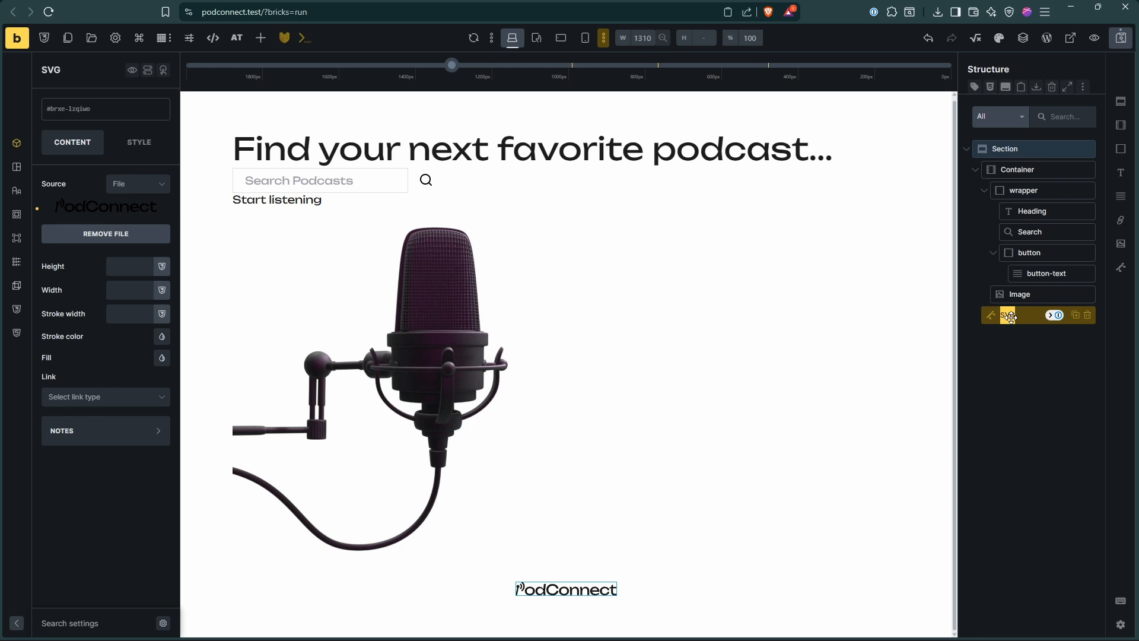
{"action": "type", "text": "logo"}
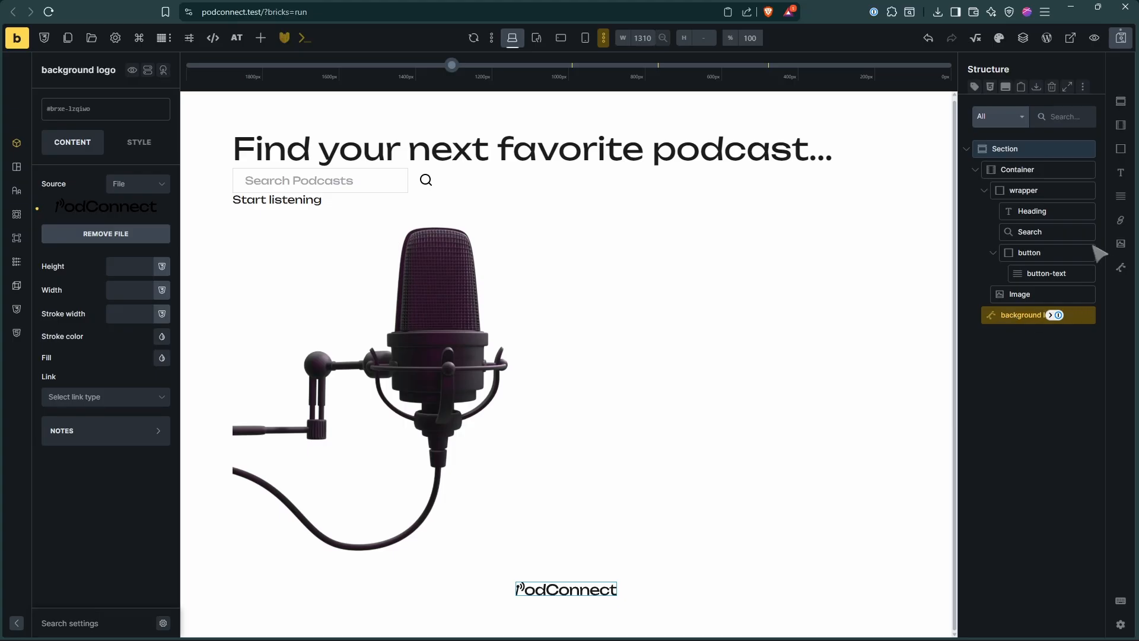
Create classes for the wrapper and its children with the Class Converter, using the basename "header" and erasing the ID styles
{"action": "left_click", "coordinate": [994, 253]}
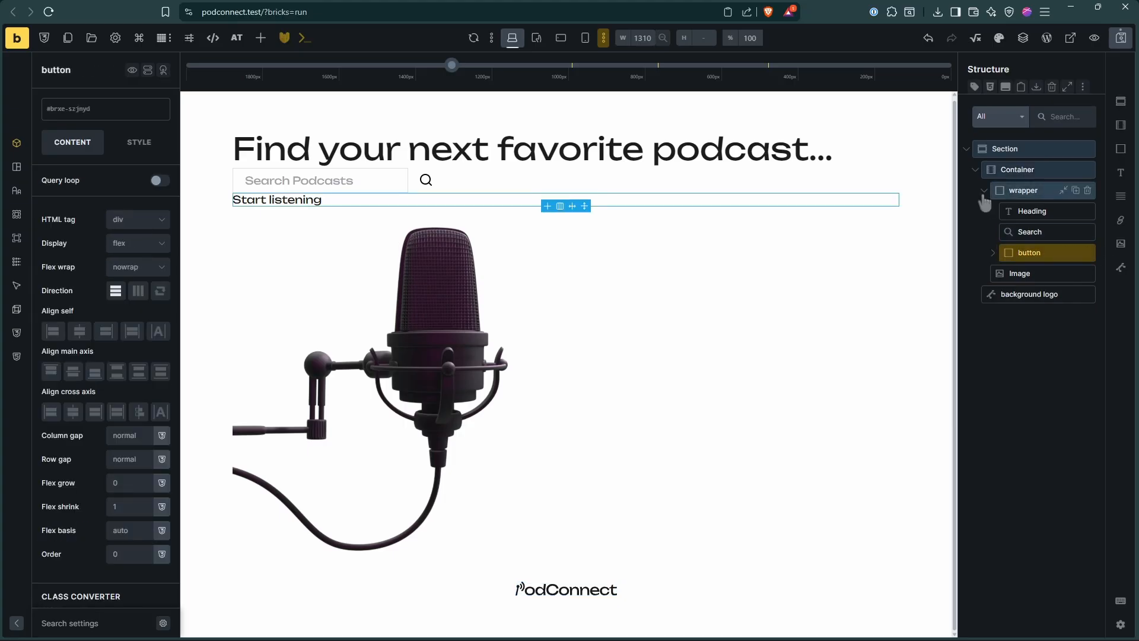
{"action": "left_click", "coordinate": [984, 190]}
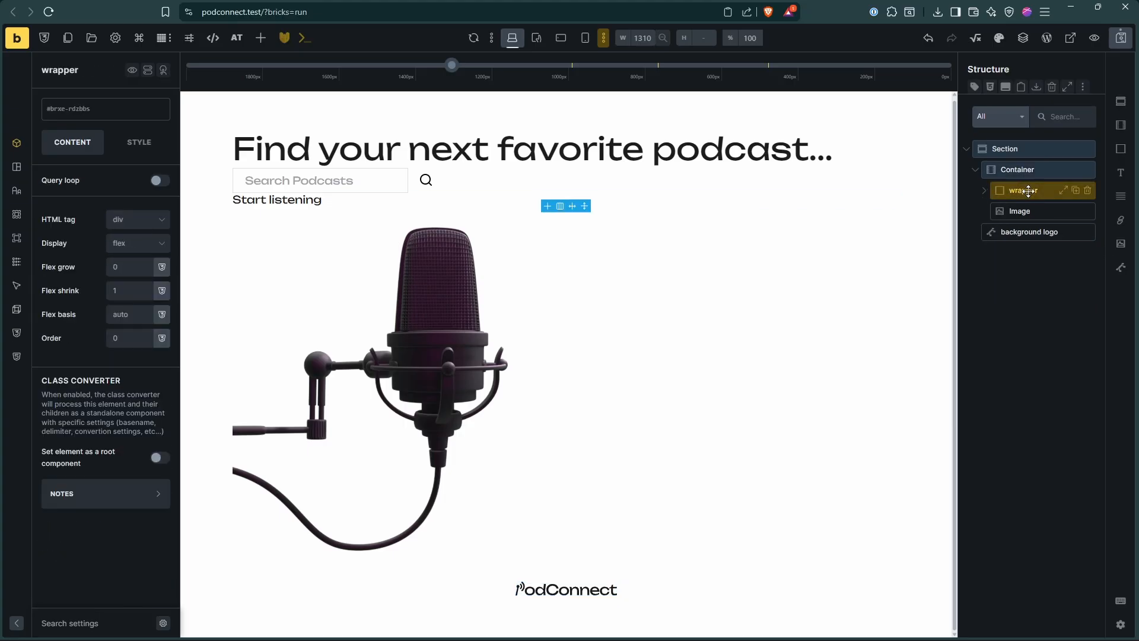
{"action": "left_click", "coordinate": [984, 191]}
{"action": "left_click", "coordinate": [984, 191]}
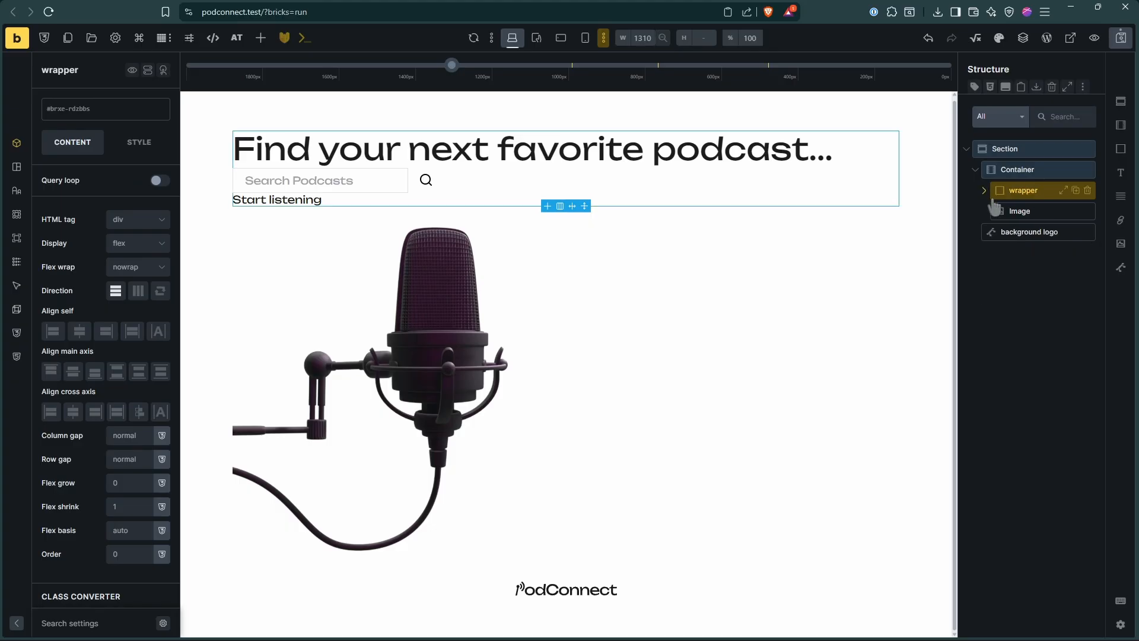
{"action": "right_click", "coordinate": [1029, 191]}
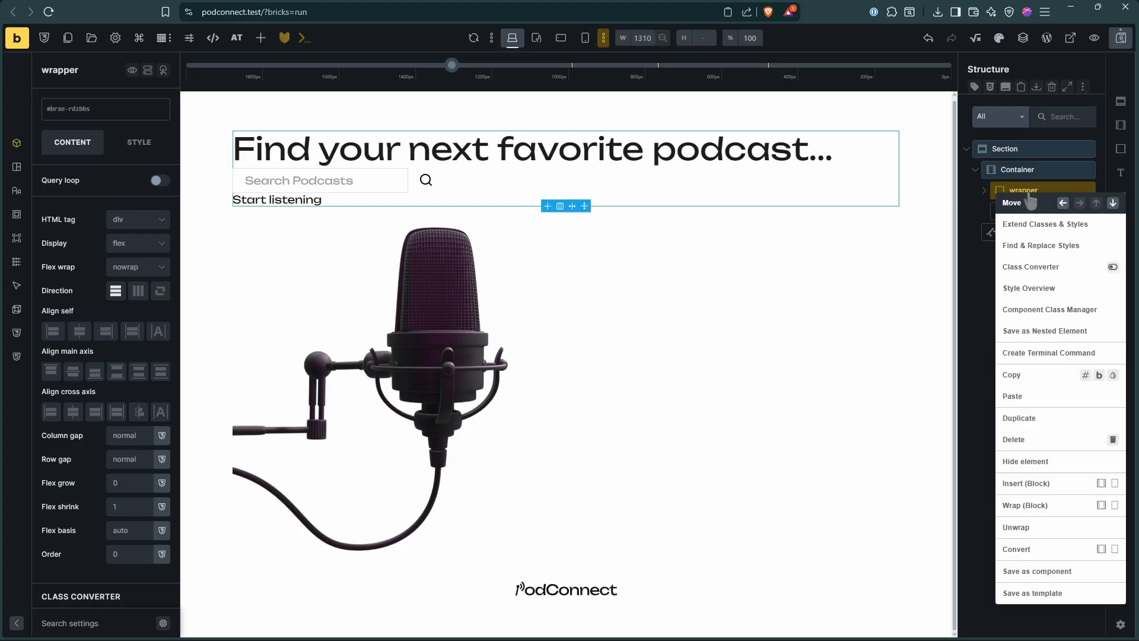
{"action": "left_click", "coordinate": [1037, 263]}
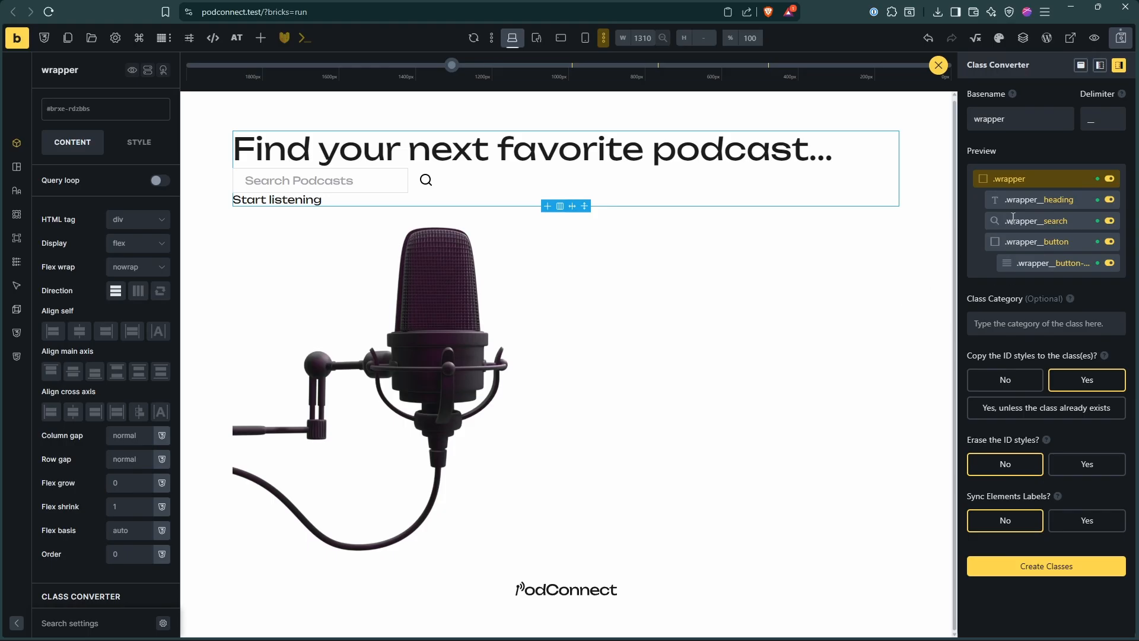
{"action": "left_click_drag", "start_coordinate": [1006, 119], "coordinate": [962, 127]}
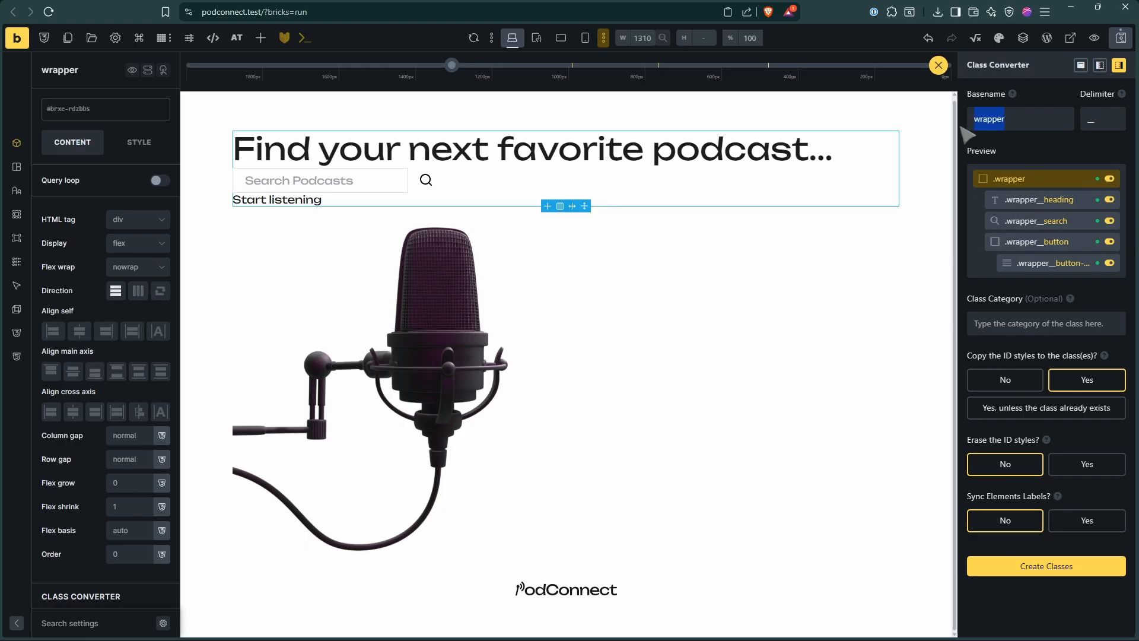
{"action": "type", "text": "header"}
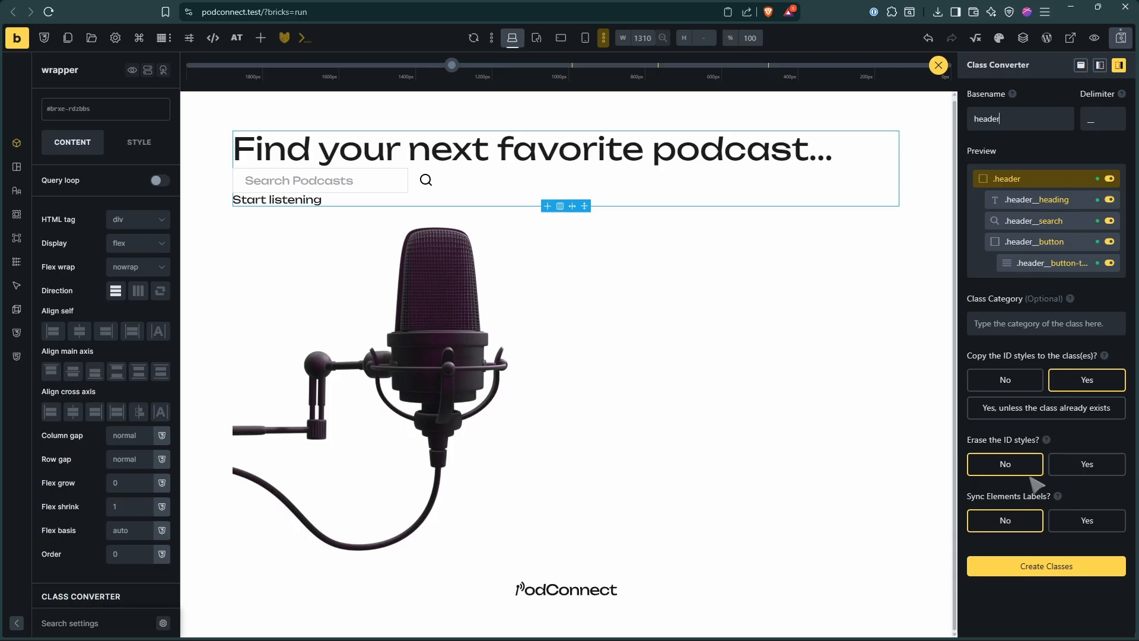
{"action": "left_click", "coordinate": [1076, 469]}
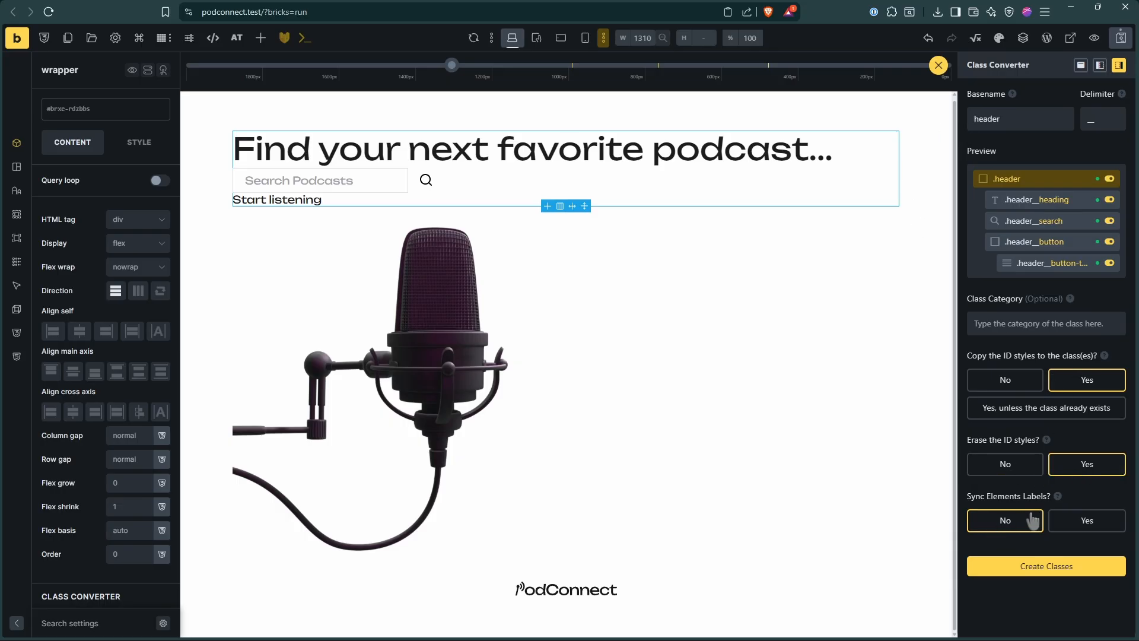
{"action": "left_click", "coordinate": [1054, 572]}
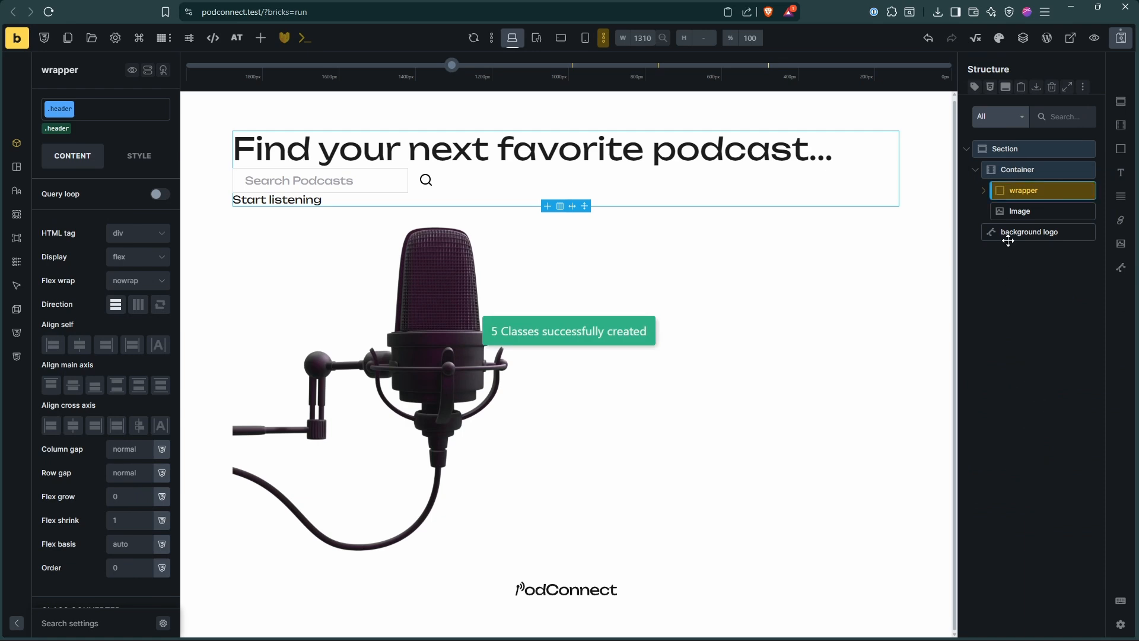
Assign the class "header__image" to the microphone Image element
{"action": "left_click", "coordinate": [1018, 210]}
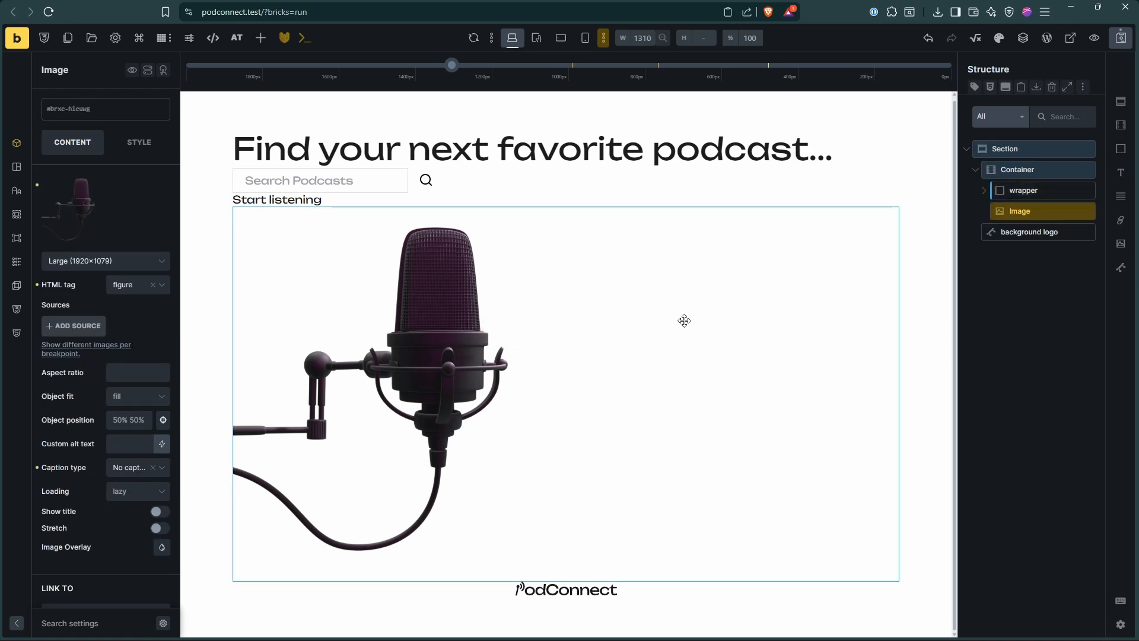
{"action": "key", "text": "ctrl+shift+p"}
{"action": "type", "text": "header"}
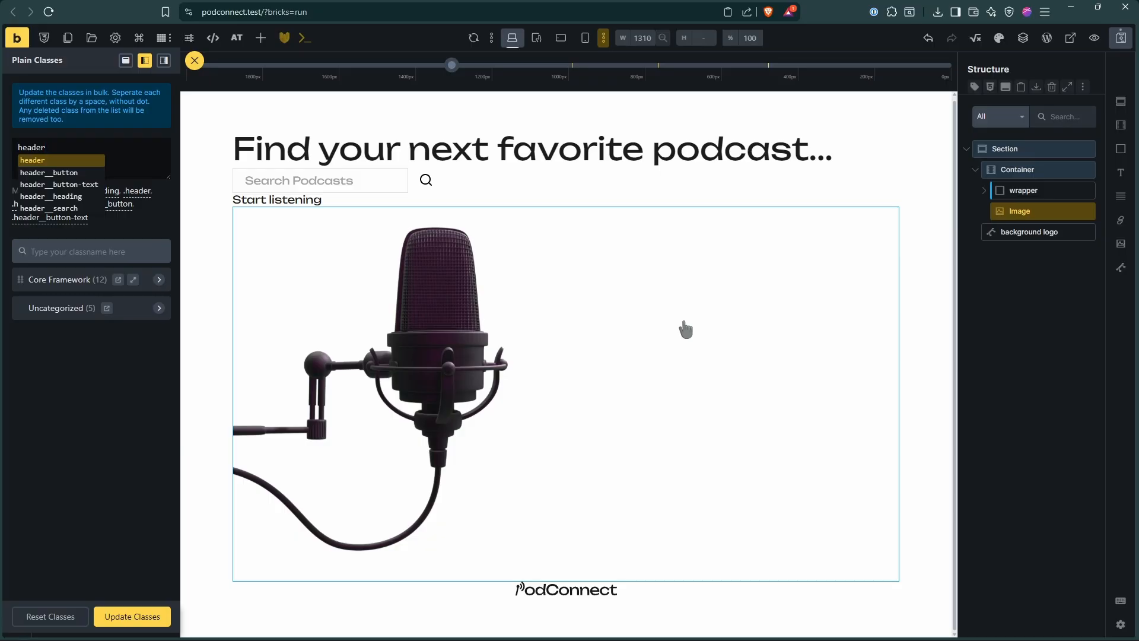
{"action": "type", "text": "__image"}
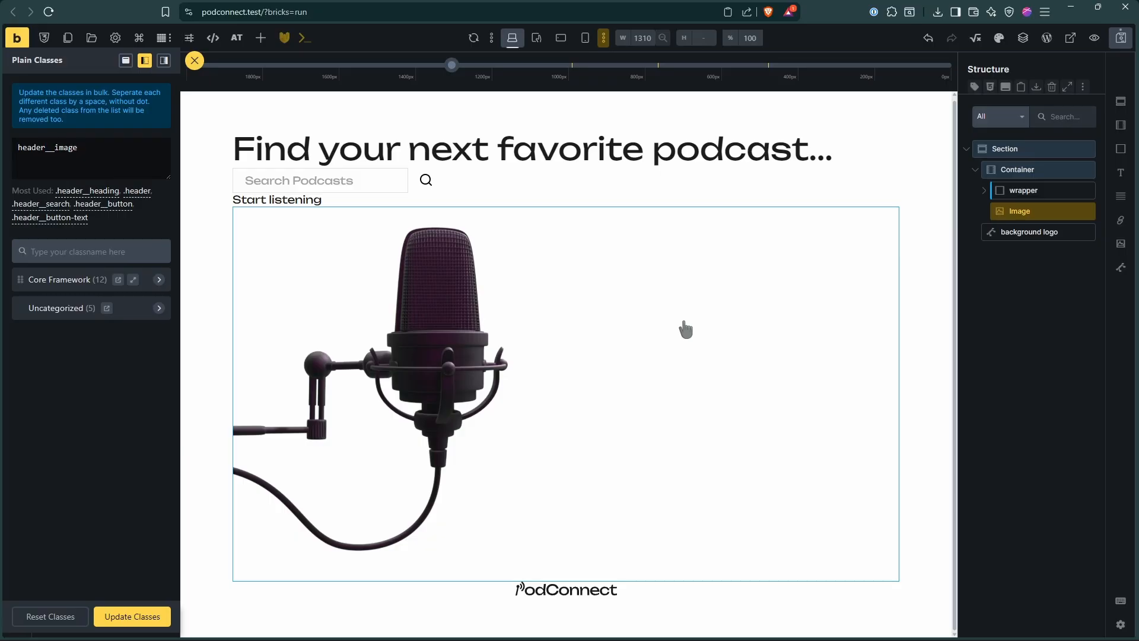
{"action": "key", "text": "Return"}
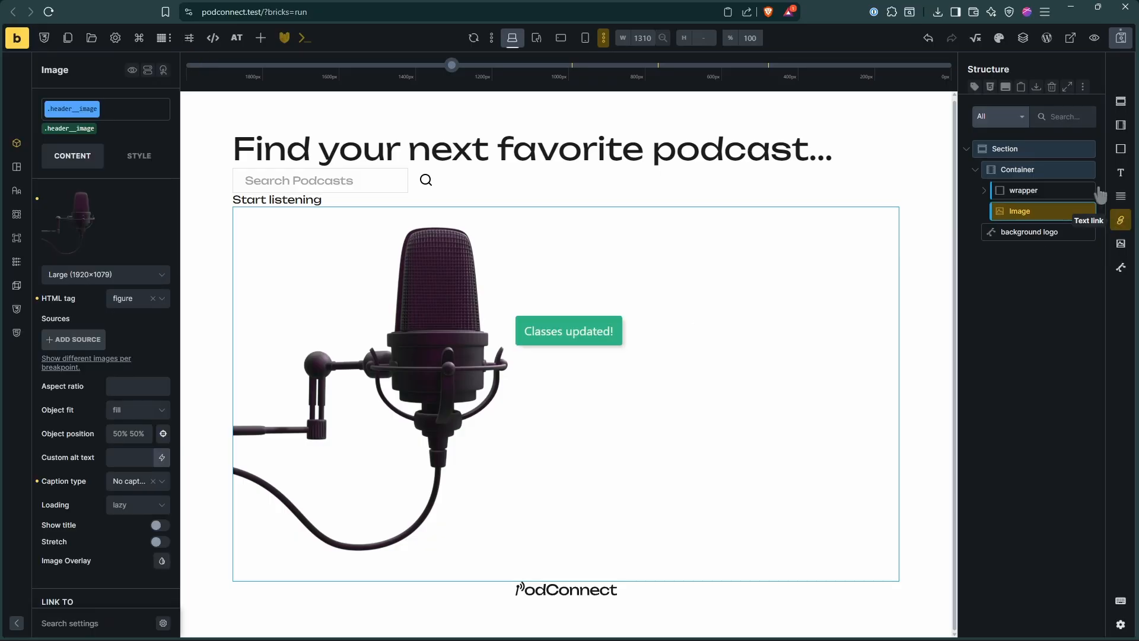
Check the classes on the wrapper's child elements and rename the button block's class to "button"
{"action": "left_click", "coordinate": [1038, 190]}
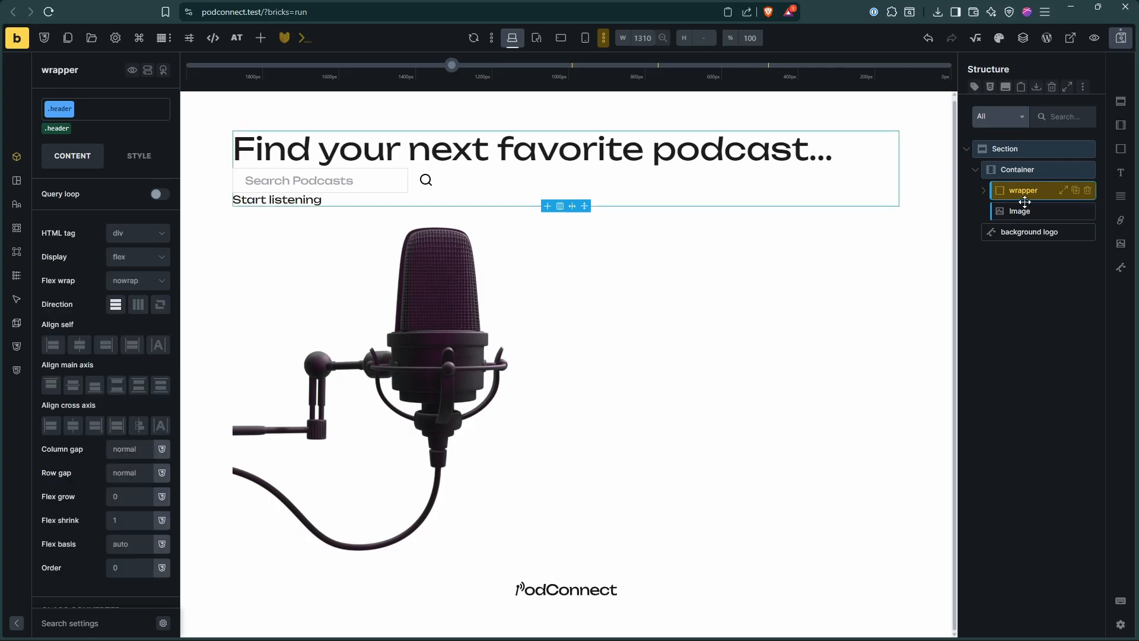
{"action": "left_click", "coordinate": [984, 190]}
{"action": "left_click", "coordinate": [1026, 212]}
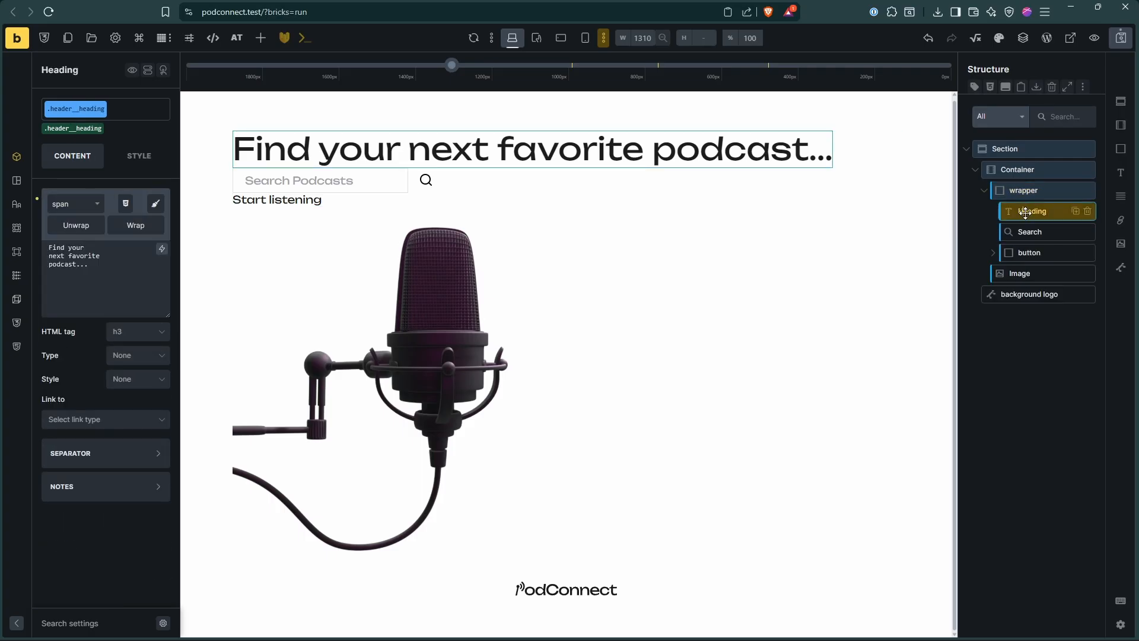
{"action": "left_click", "coordinate": [1032, 233]}
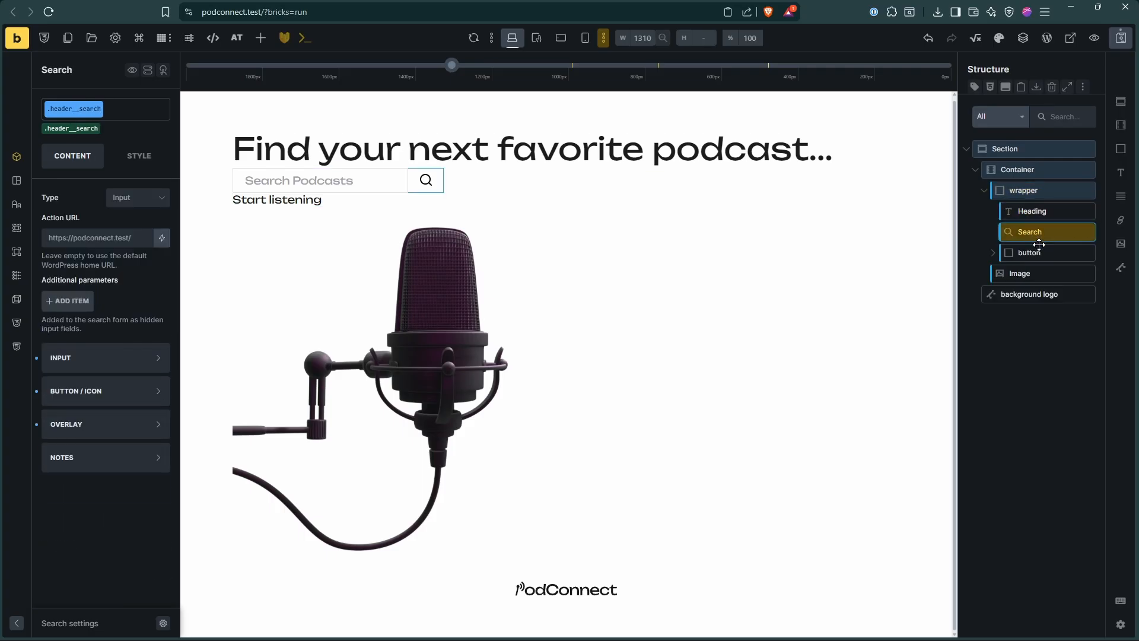
{"action": "left_click", "coordinate": [1035, 252]}
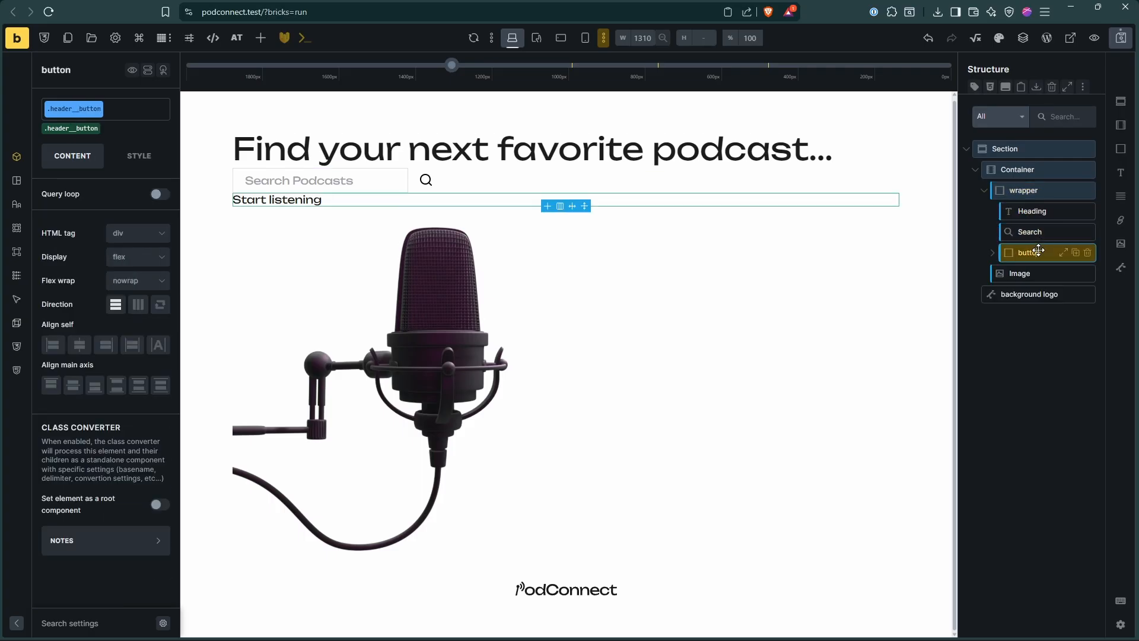
{"action": "left_click", "coordinate": [992, 253]}
{"action": "mouse_move", "coordinate": [105, 114]}
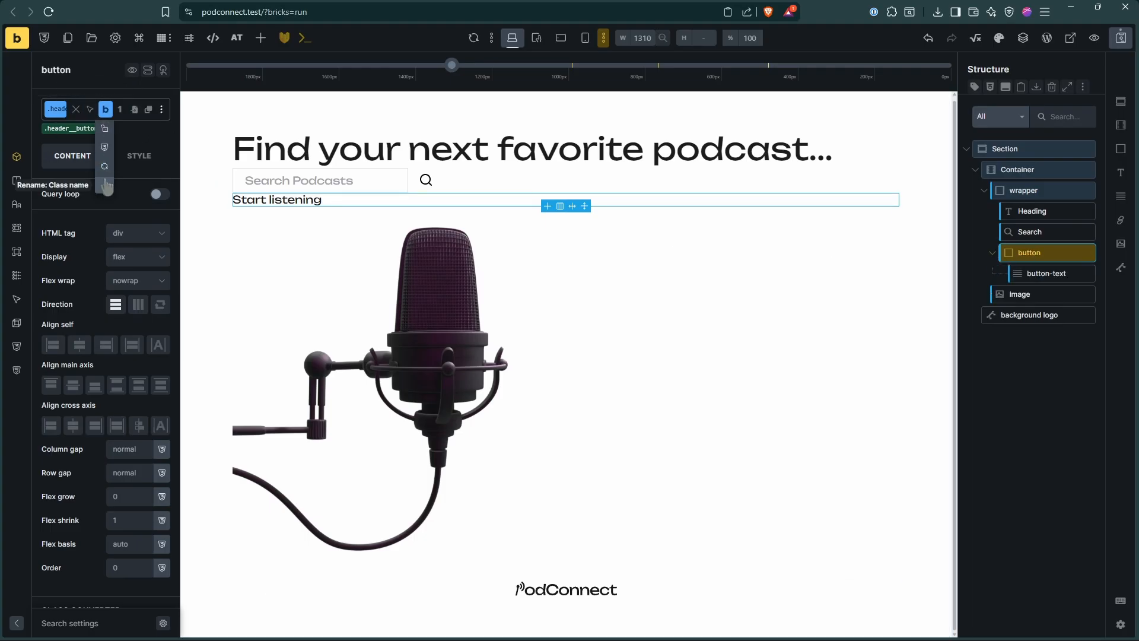
{"action": "key", "text": "ctrl+a"}
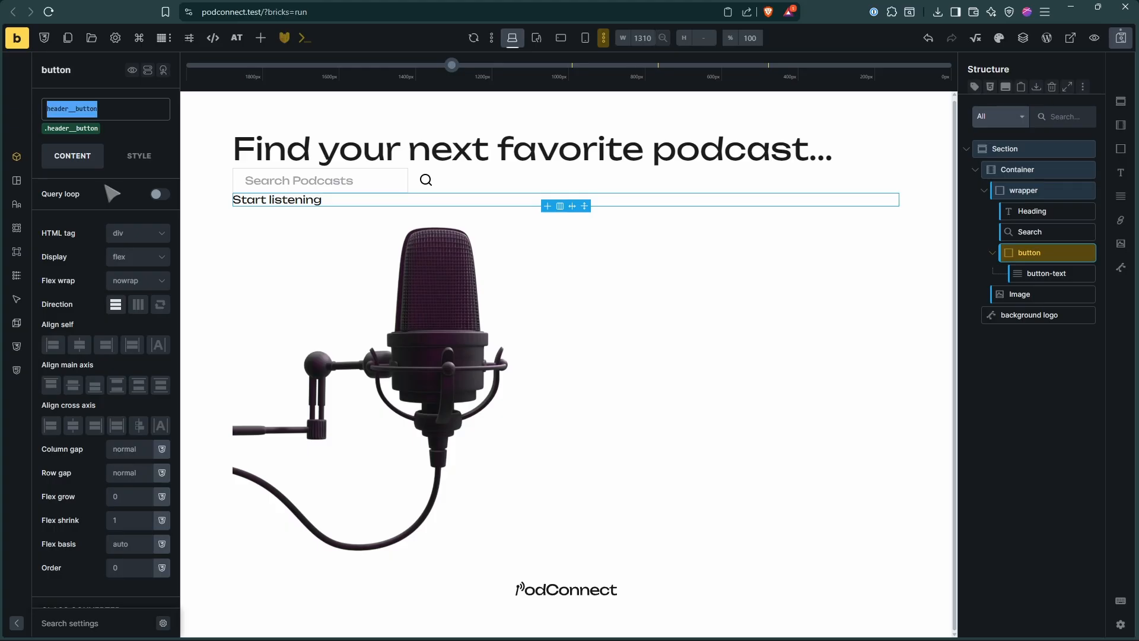
{"action": "type", "text": "button"}
{"action": "key", "text": "Return"}
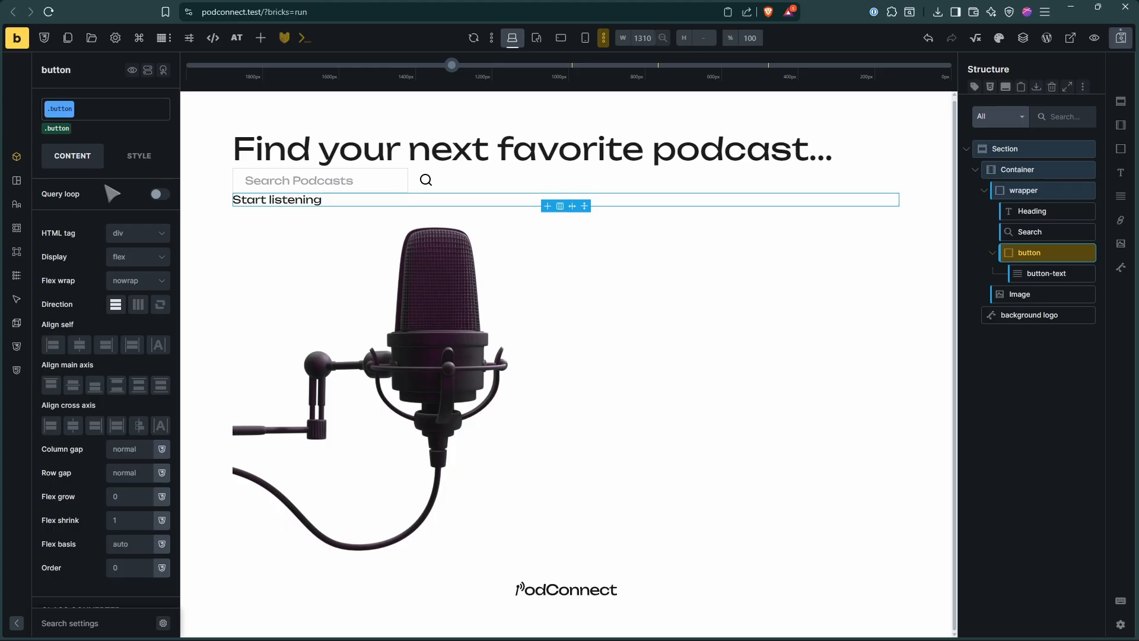
Remove the "header__button-text" class from the button-text element and save the page
{"action": "left_click", "coordinate": [1028, 274]}
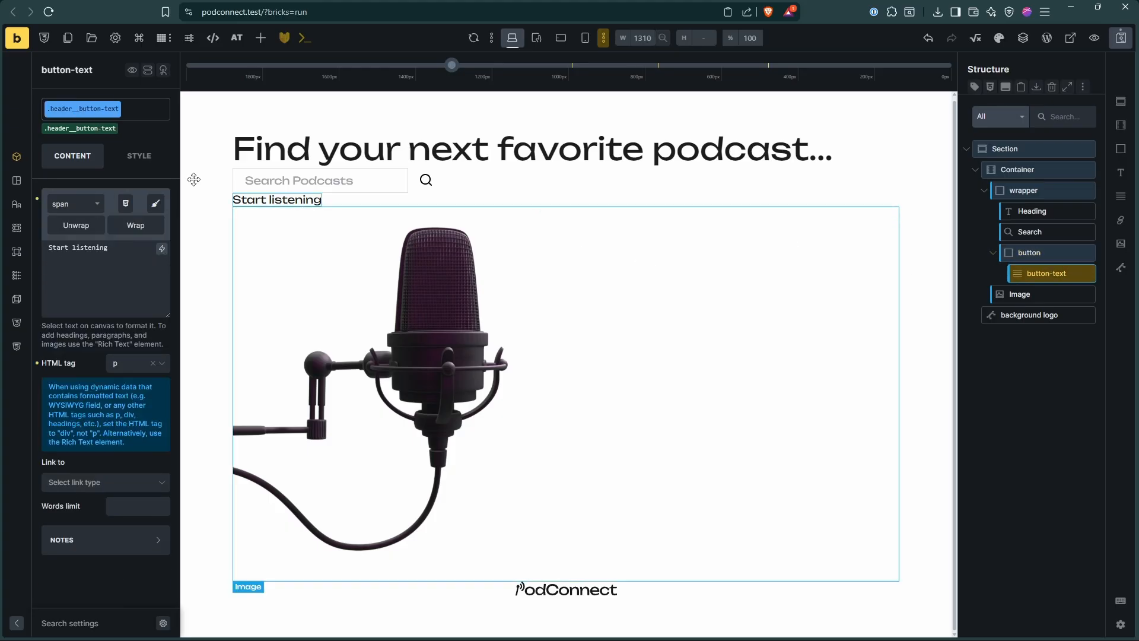
{"action": "left_click", "coordinate": [113, 127]}
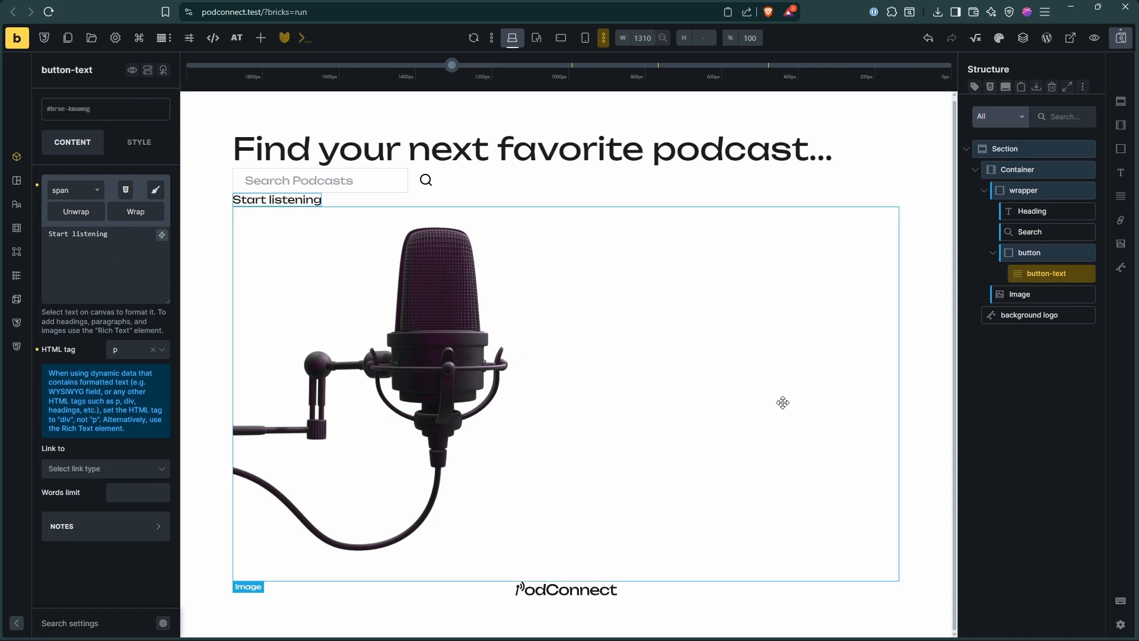
{"action": "key", "text": "ctrl+s"}
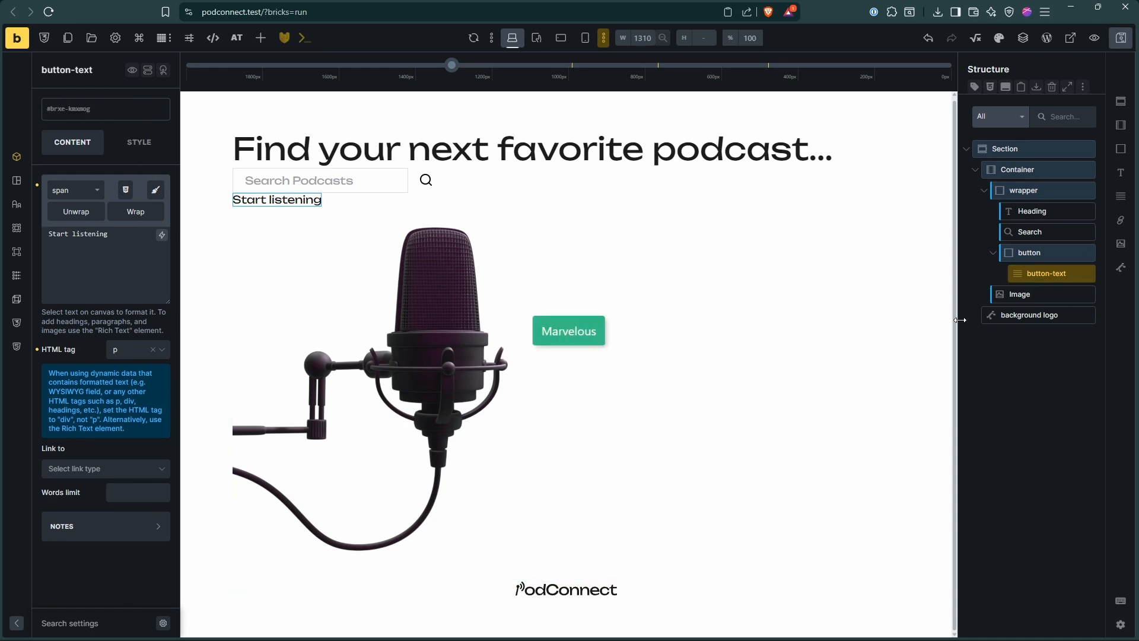
Give the Container element the class "header__container" and set its flex direction to horizontal
{"action": "left_click", "coordinate": [1016, 169]}
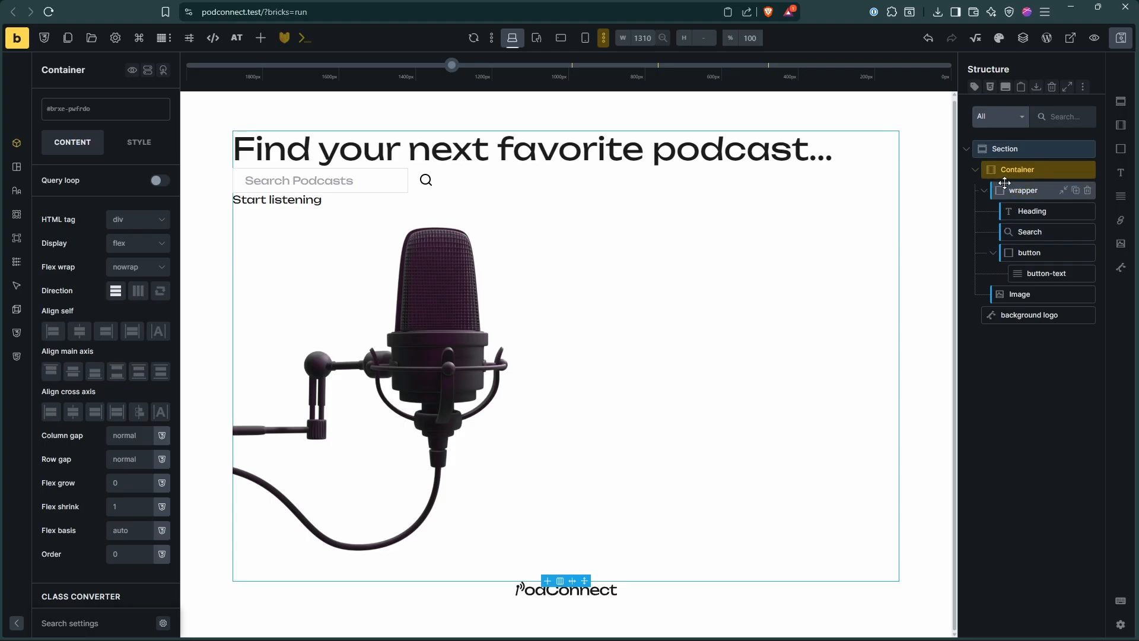
{"action": "key", "text": "ctrl+shift+p"}
{"action": "type", "text": "head"}
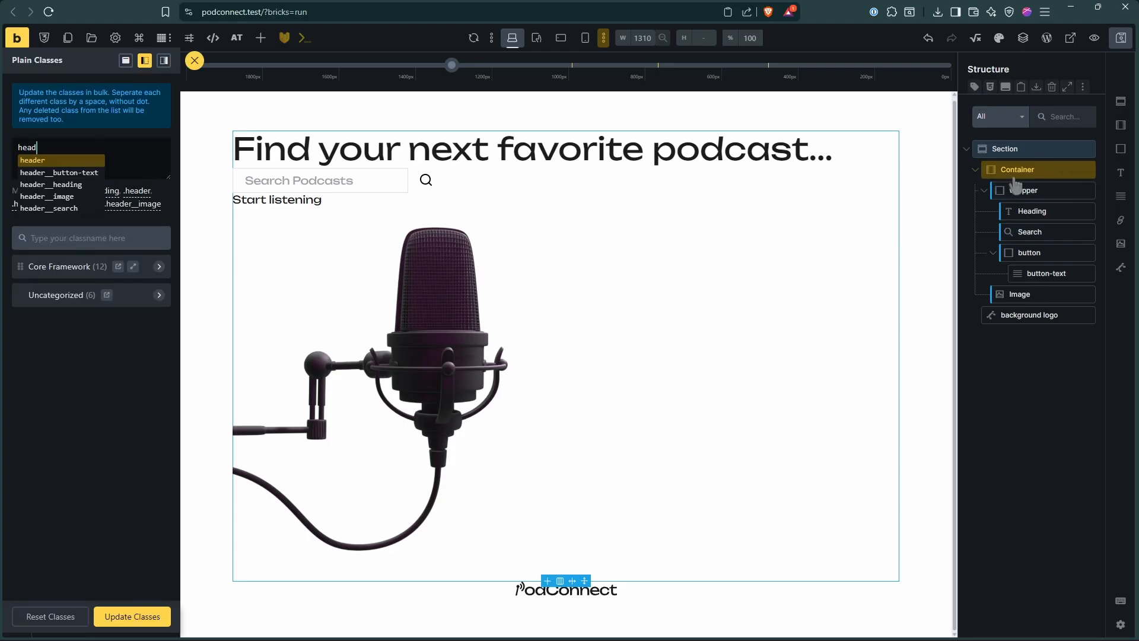
{"action": "type", "text": "er__contaier"}
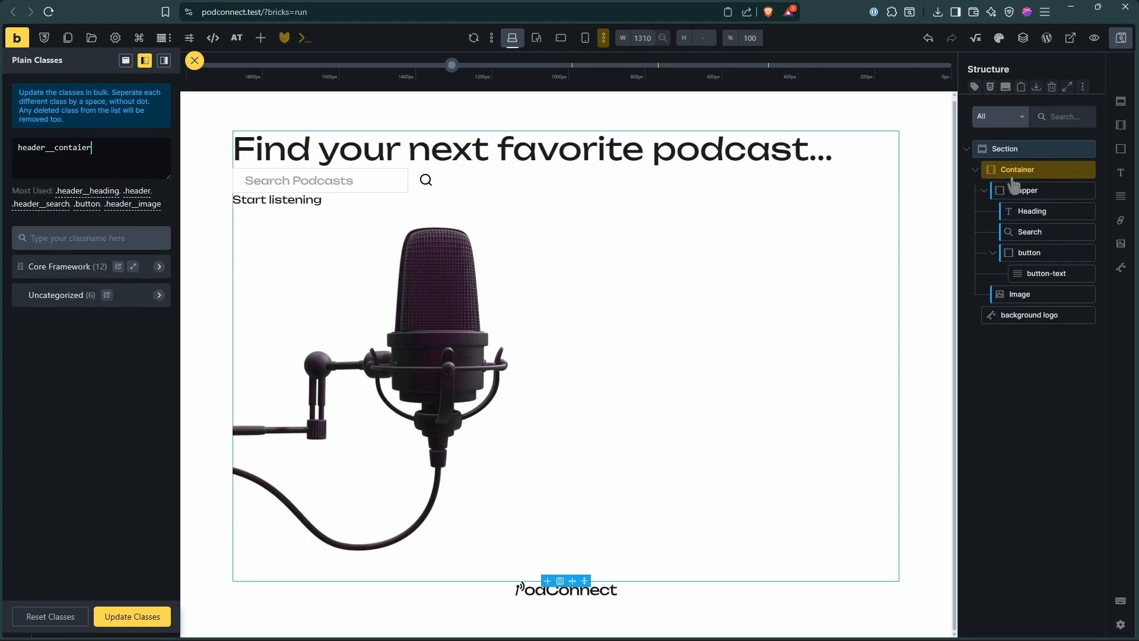
{"action": "key", "text": "Return"}
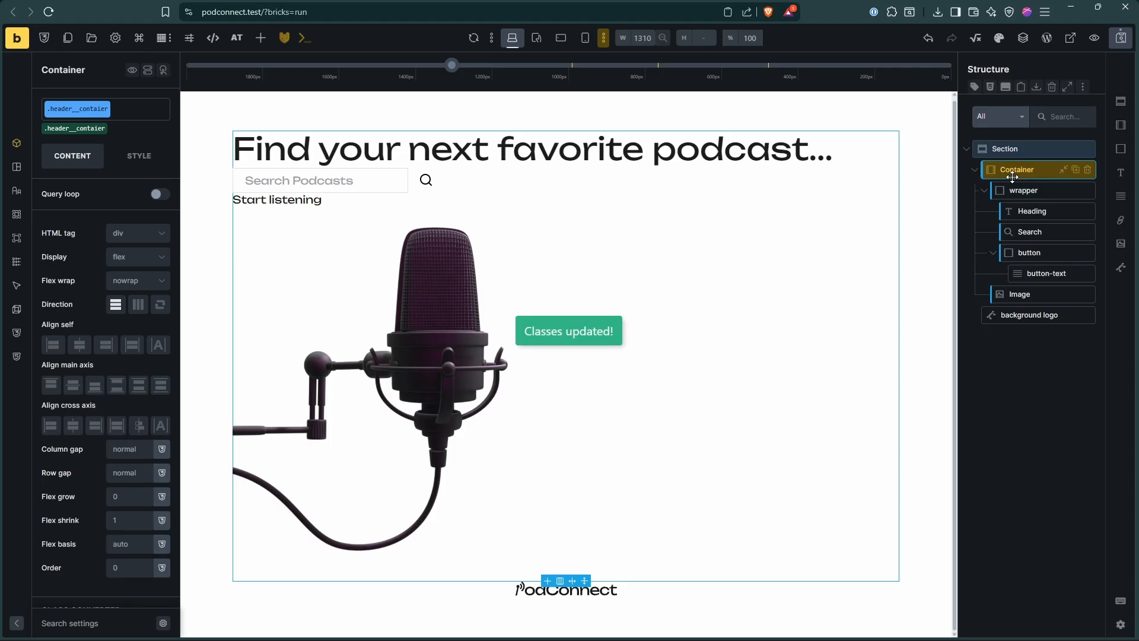
{"action": "mouse_move", "coordinate": [105, 109]}
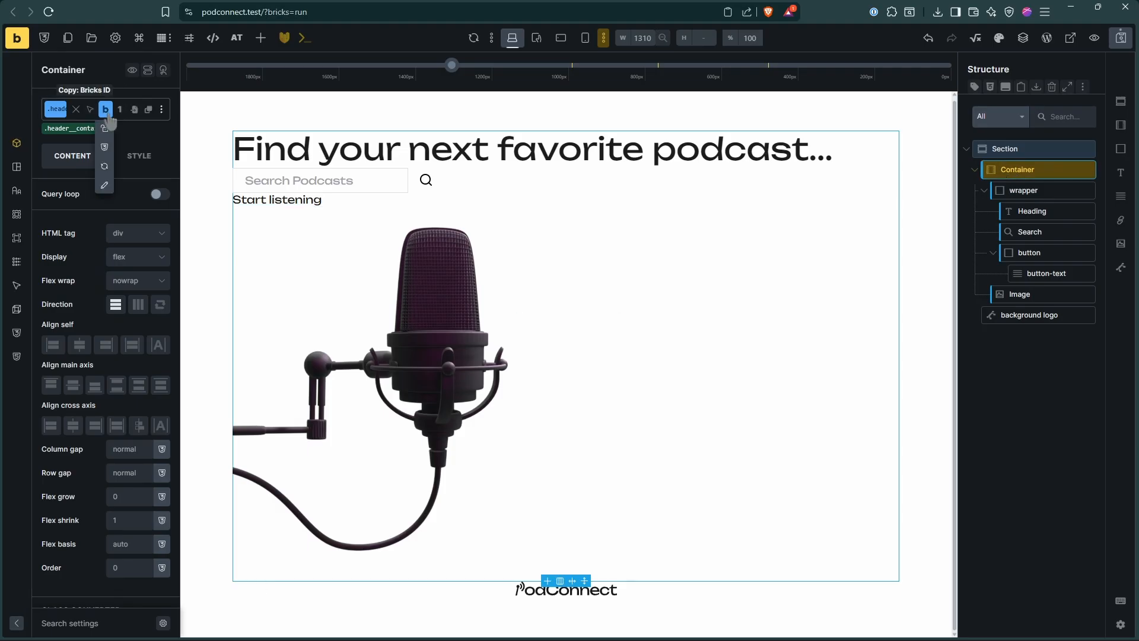
{"action": "left_click", "coordinate": [106, 185]}
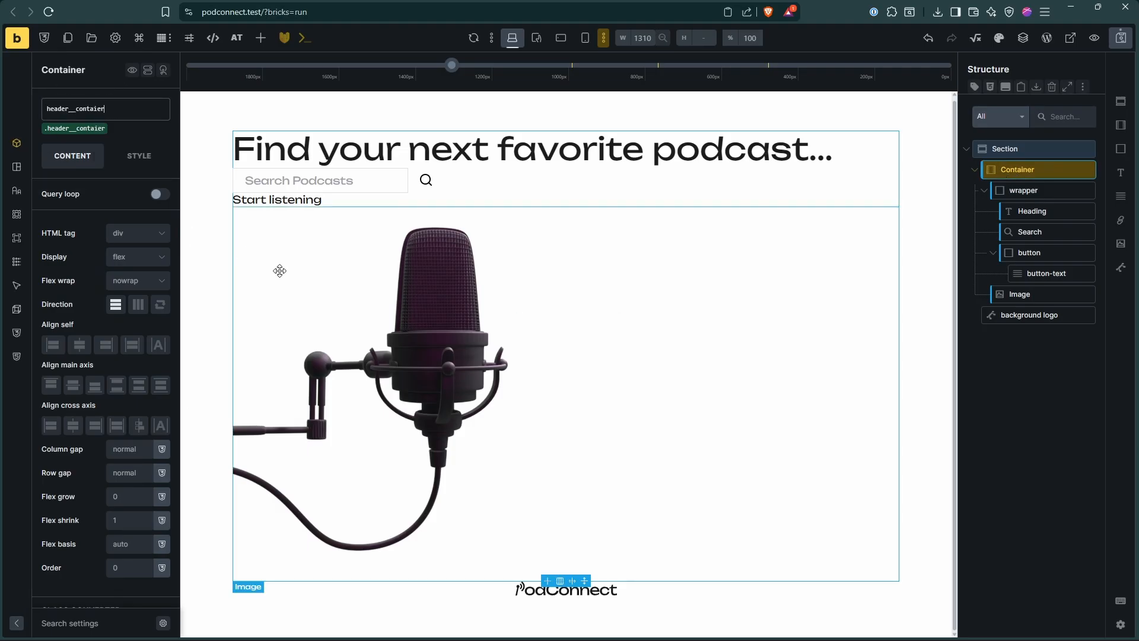
{"action": "key", "text": "Return"}
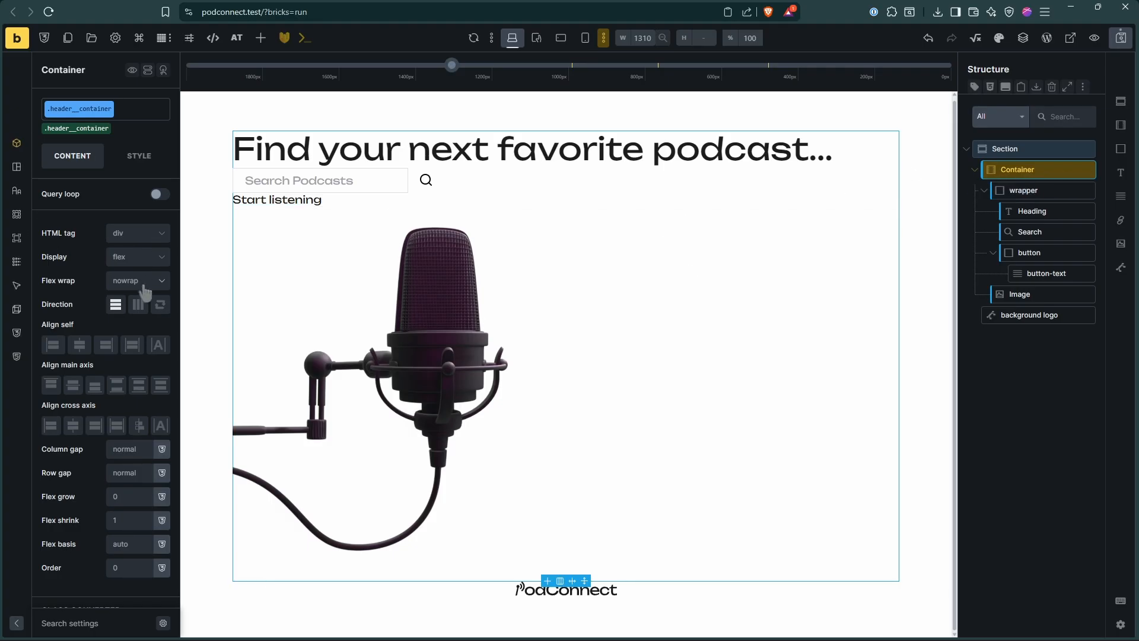
{"action": "left_click", "coordinate": [138, 305]}
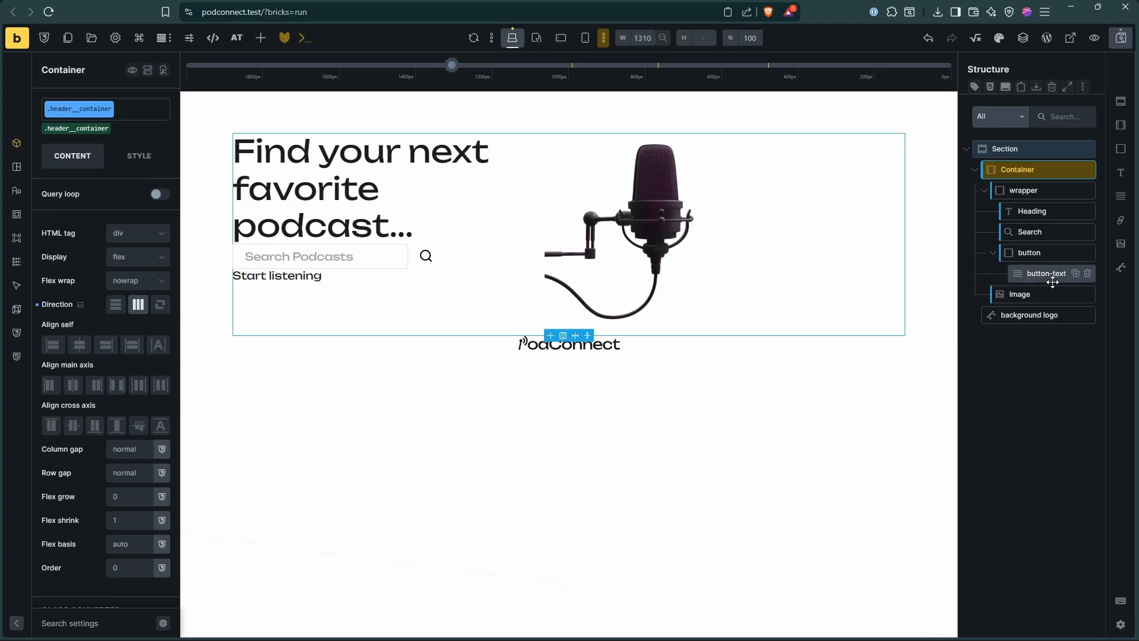
Set the microphone image's aspect ratio to 1/1 and its object fit to Cover
{"action": "double_click", "coordinate": [1035, 294]}
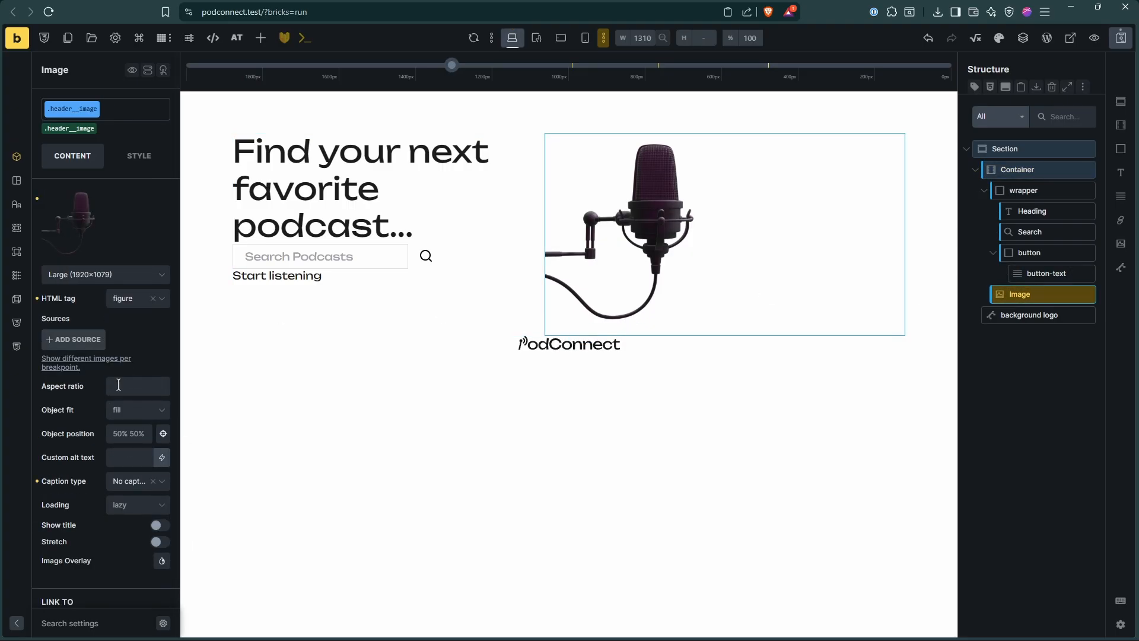
{"action": "left_click", "coordinate": [119, 385]}
{"action": "type", "text": "1/1"}
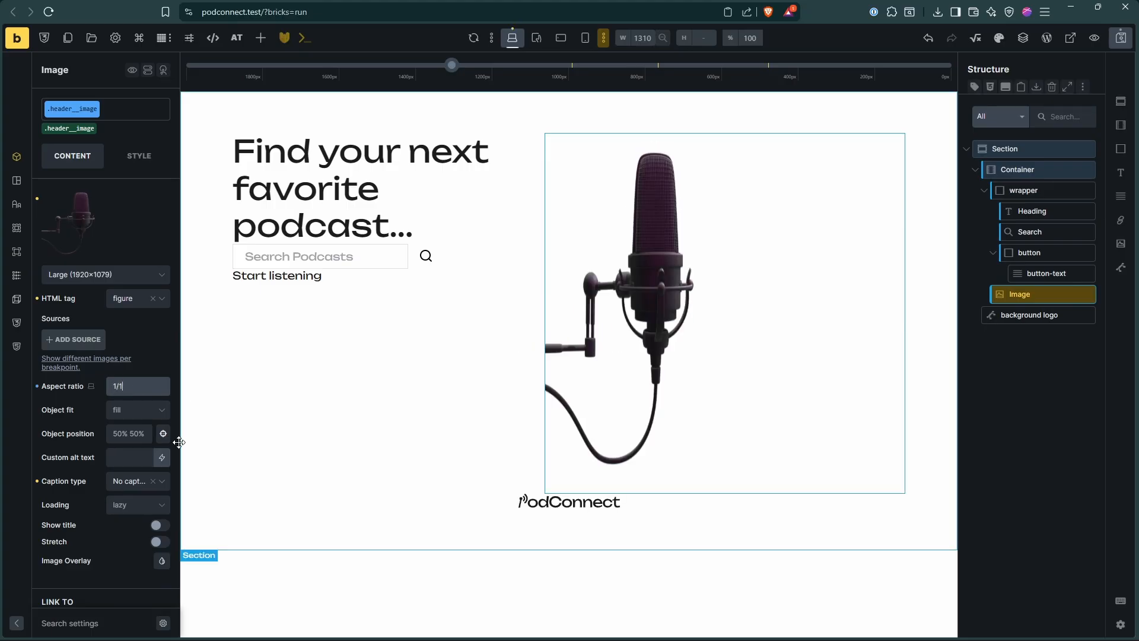
{"action": "left_click", "coordinate": [135, 421]}
{"action": "left_click", "coordinate": [138, 482]}
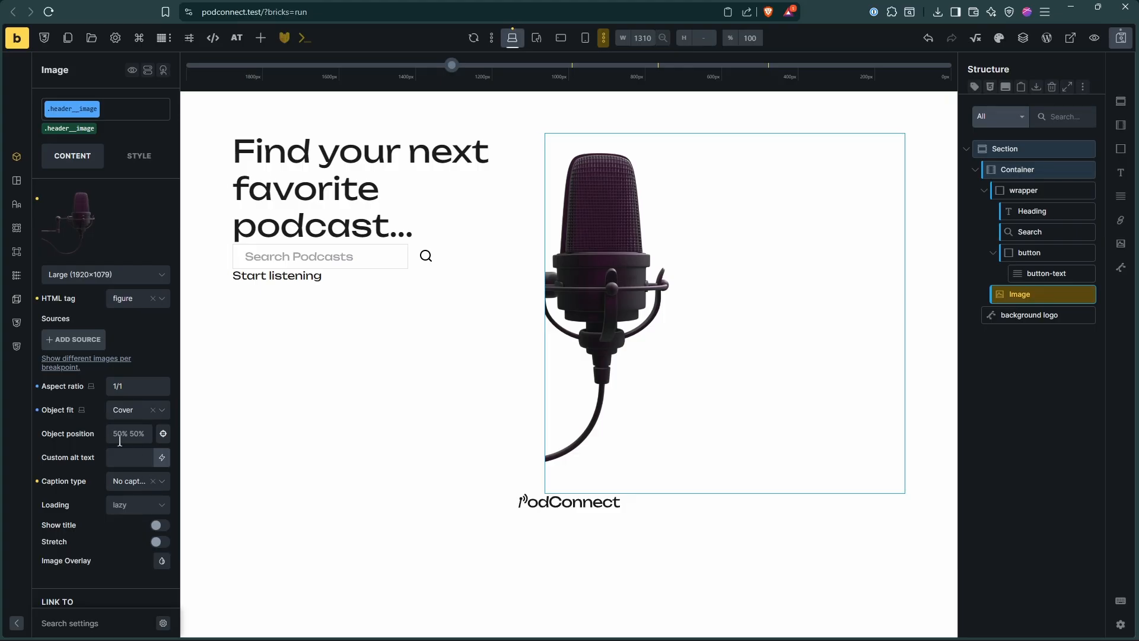
Set the microphone image's object position to 0% and its aspect ratio to 3/4
{"action": "left_click", "coordinate": [117, 441]}
{"action": "type", "text": "100"}
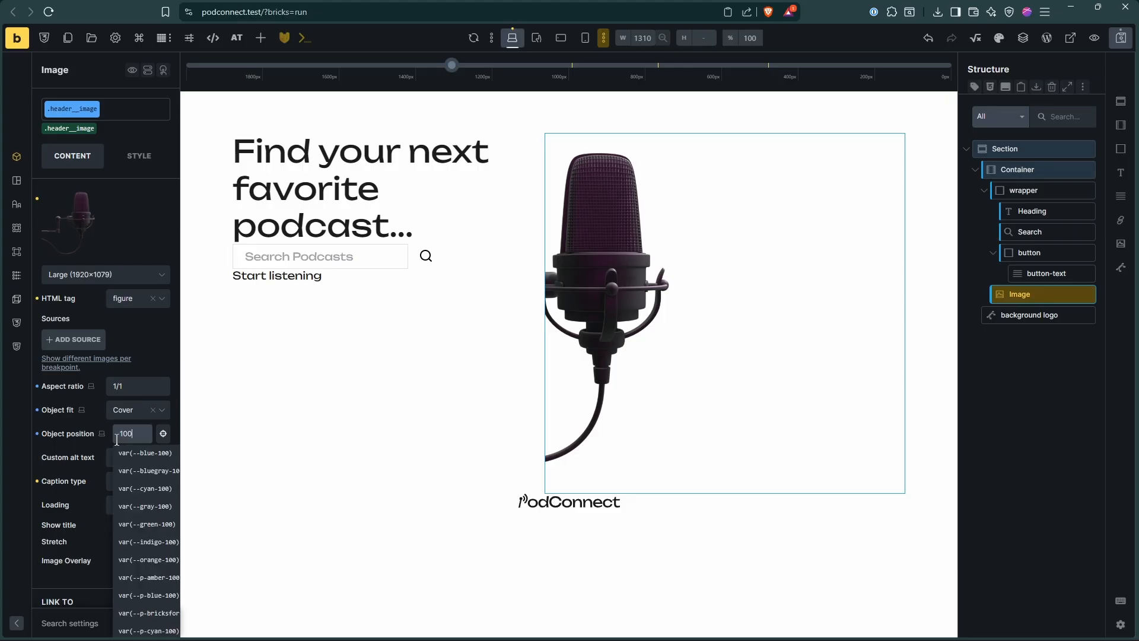
{"action": "type", "text": "%"}
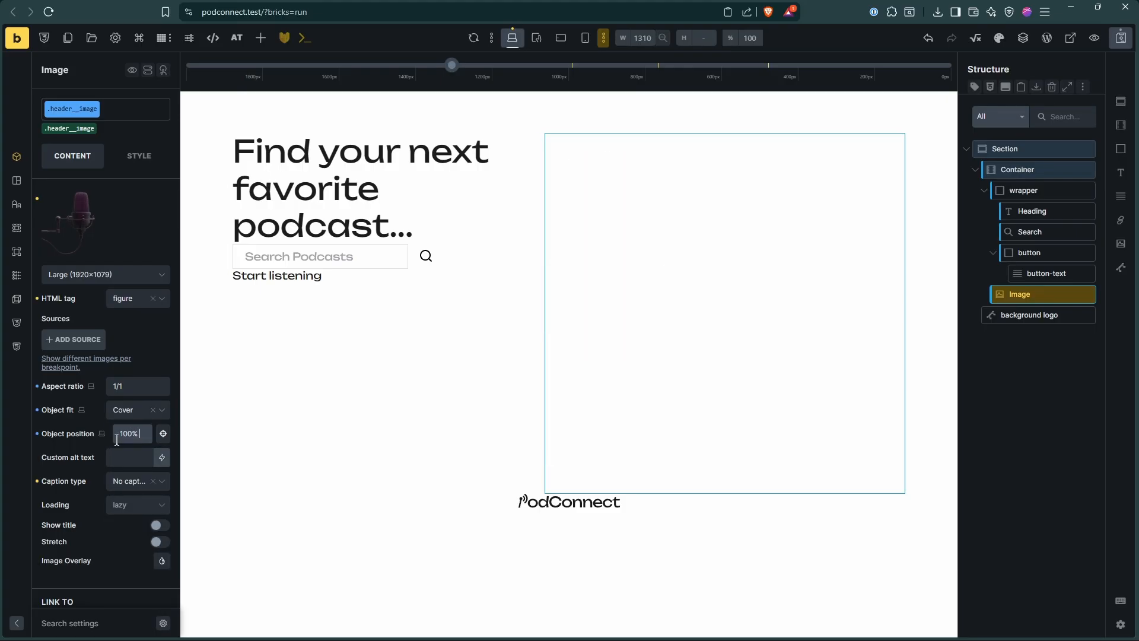
{"action": "key", "text": "ctrl+a"}
{"action": "type", "text": "0%"}
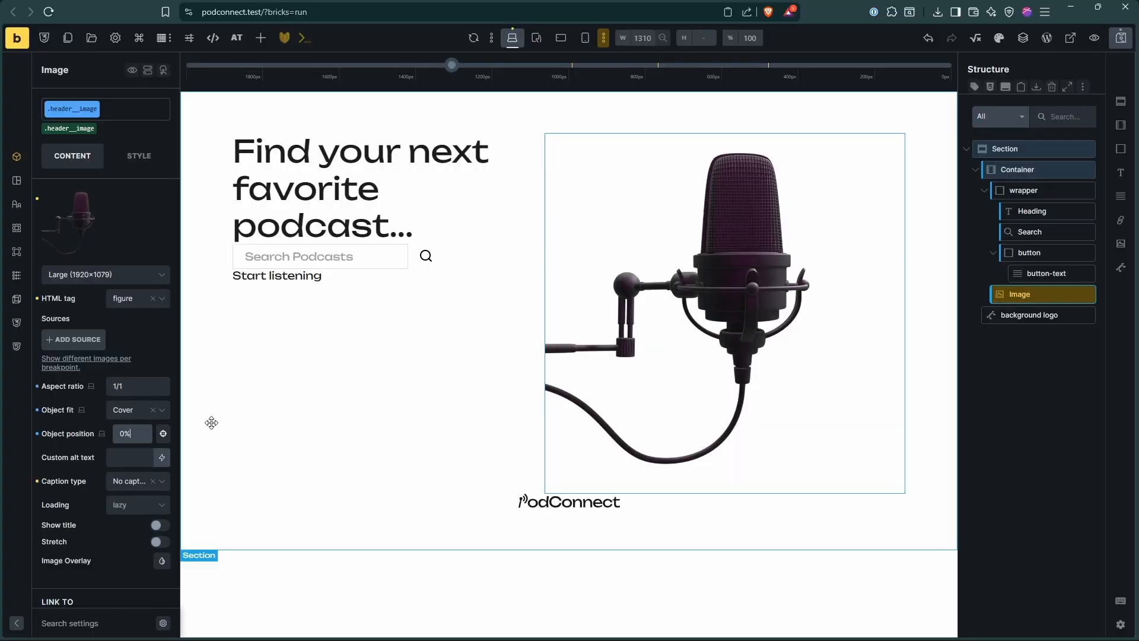
{"action": "triple_click", "coordinate": [130, 390]}
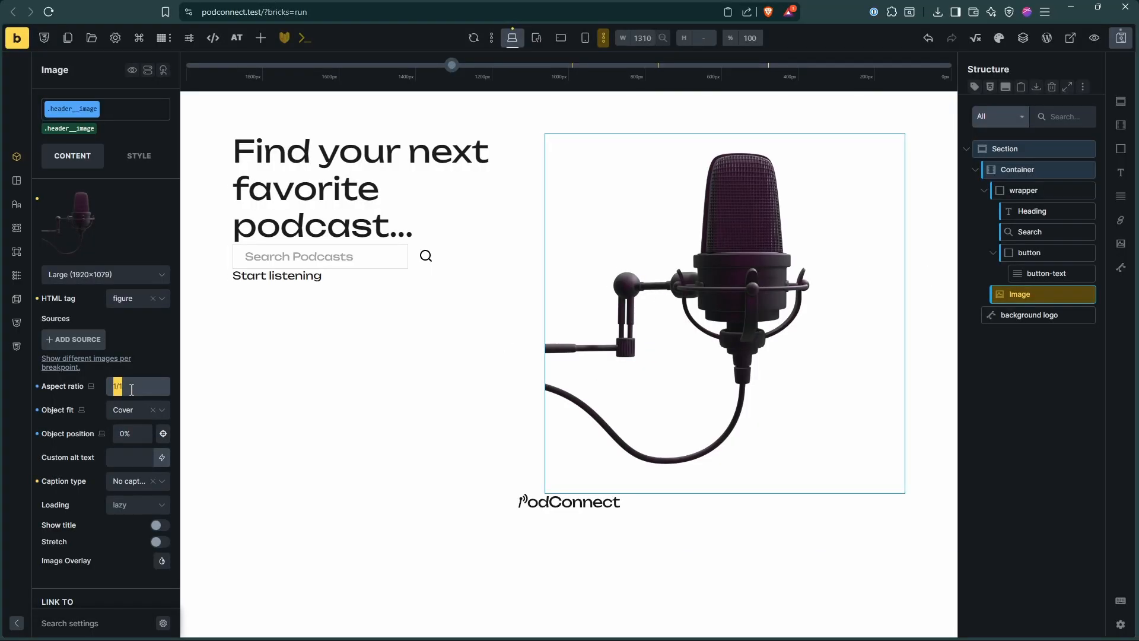
{"action": "type", "text": "3/4"}
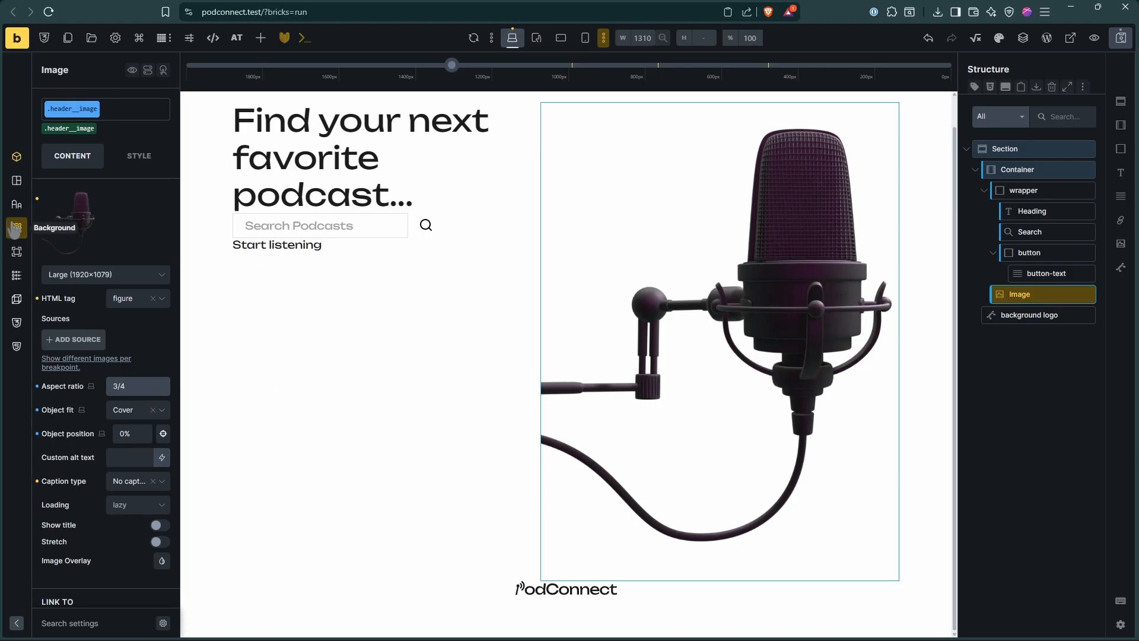
Mirror the microphone image horizontally with a Scale X transform of -1
{"action": "left_click", "coordinate": [17, 299]}
{"action": "left_click", "coordinate": [161, 236]}
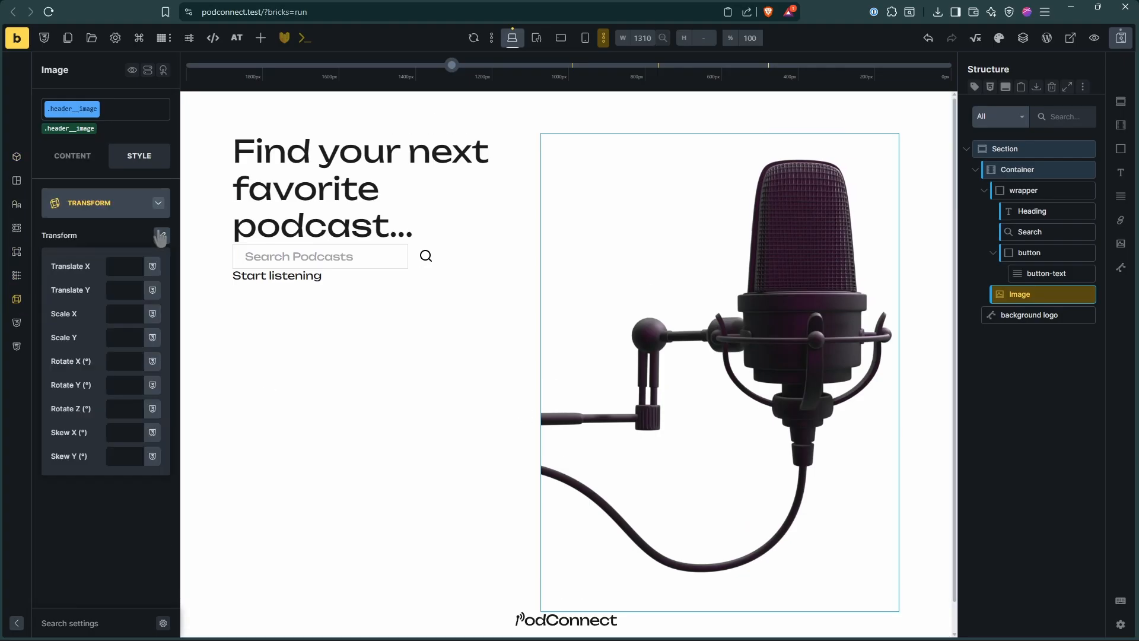
{"action": "left_click", "coordinate": [128, 317]}
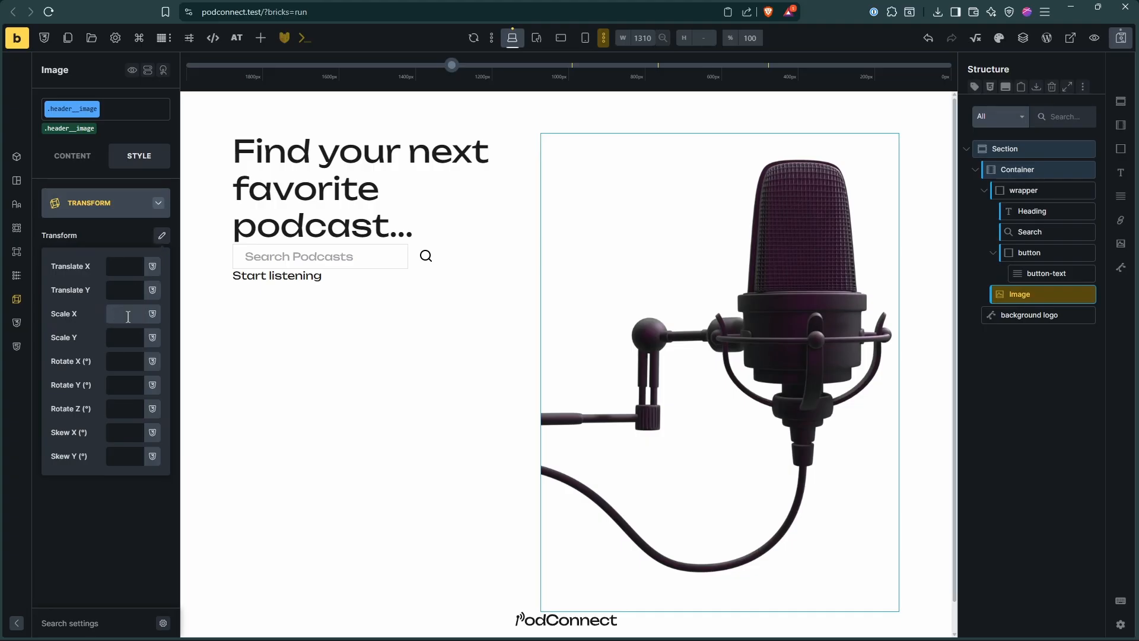
{"action": "type", "text": "-1"}
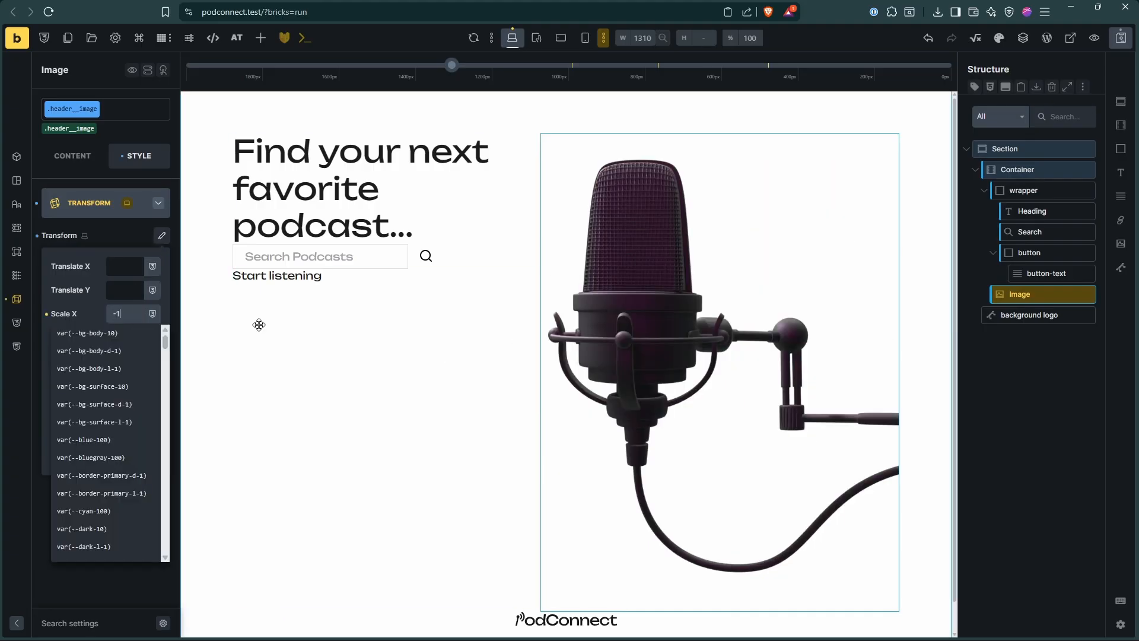
{"action": "left_click", "coordinate": [107, 230]}
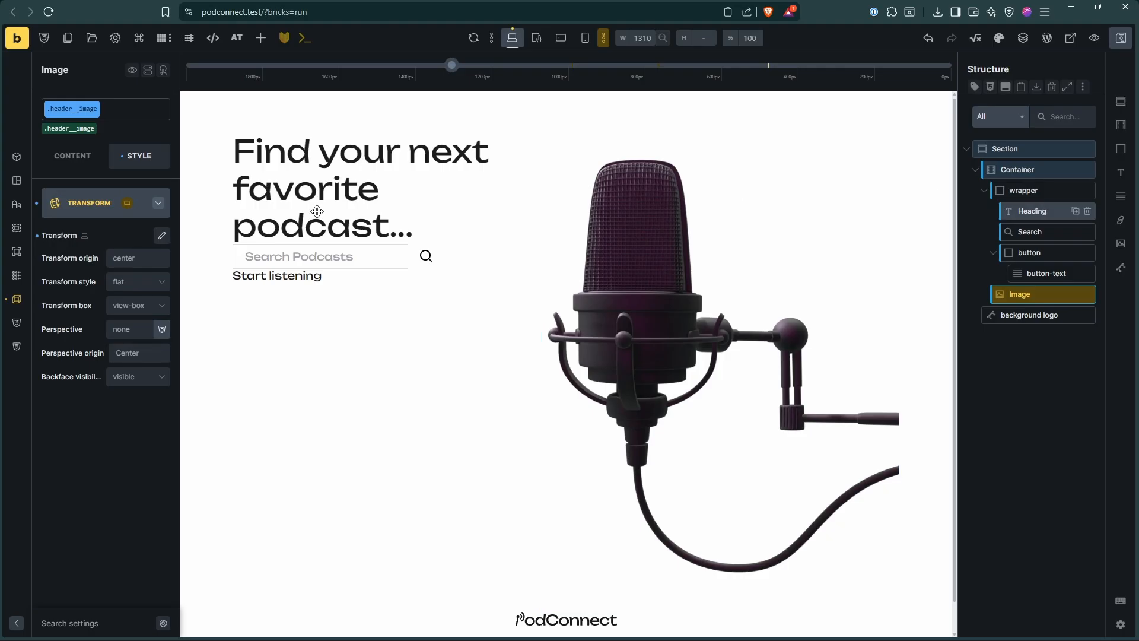
Remove the line breaks from the heading text "Find your next favorite podcast..." and compare it with the Figma design
{"action": "left_click", "coordinate": [317, 211]}
{"action": "left_click", "coordinate": [16, 156]}
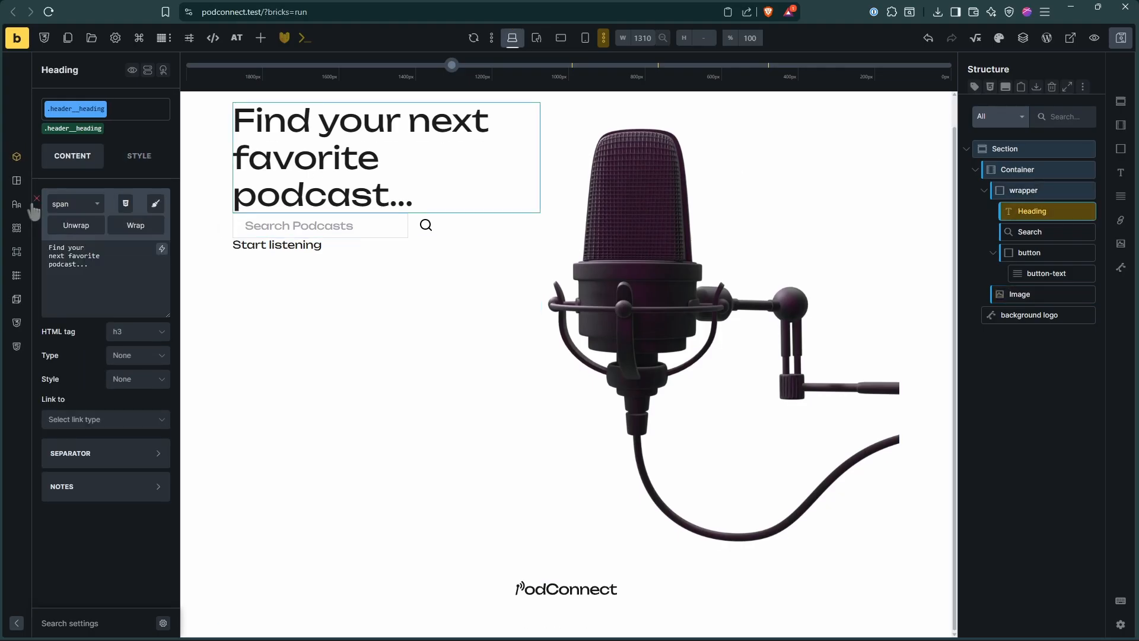
{"action": "left_click", "coordinate": [109, 252]}
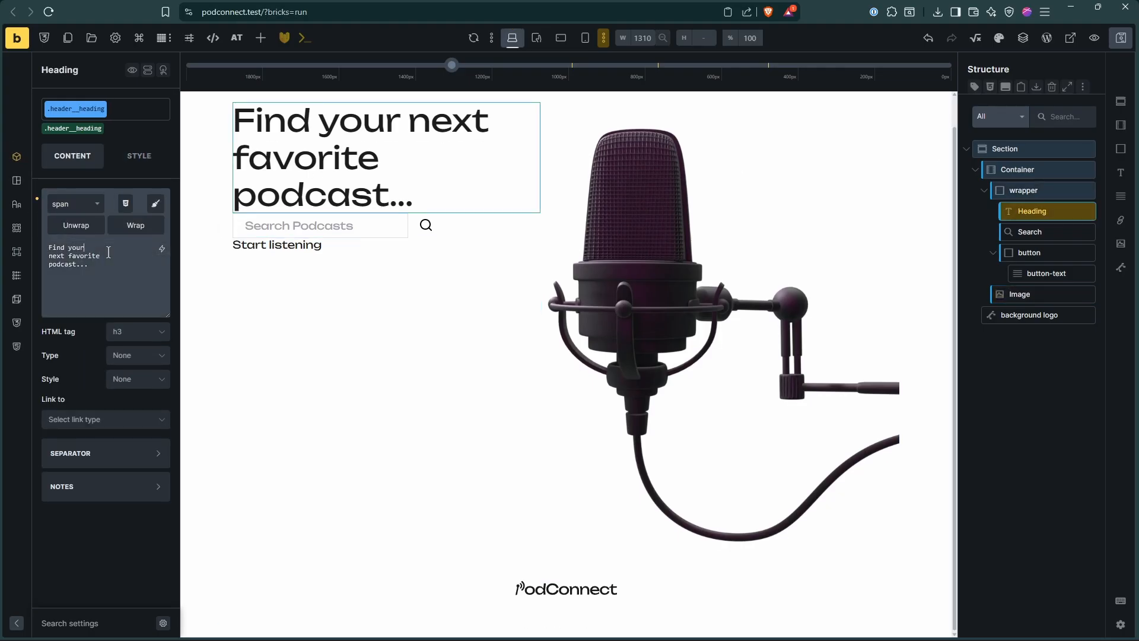
{"action": "key", "text": "BackSpace"}
{"action": "key", "text": "BackSpace"}
{"action": "key", "text": "alt+Tab"}
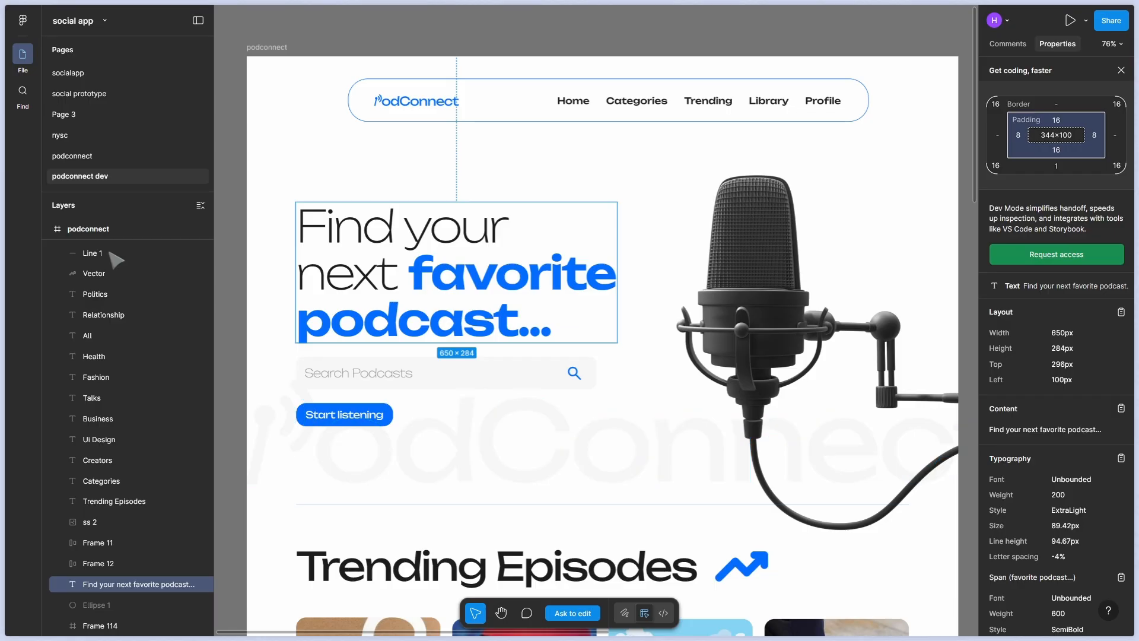
{"action": "key", "text": "alt+Tab"}
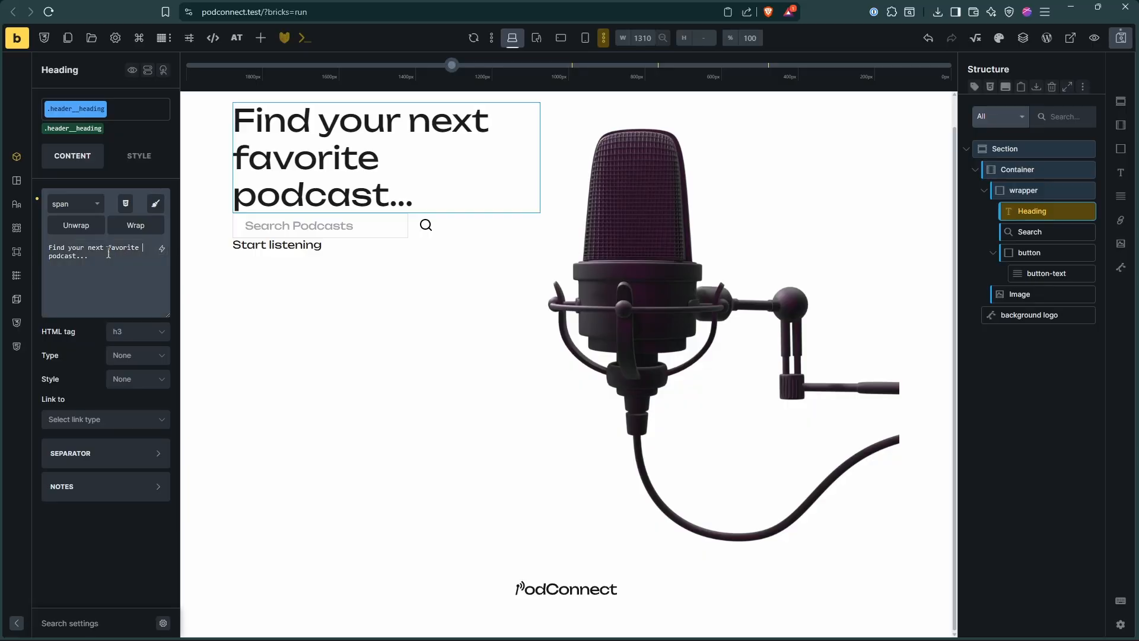
{"action": "key", "text": "alt+Tab"}
{"action": "key", "text": "alt+Tab"}
{"action": "key", "text": "alt+Tab"}
{"action": "key", "text": "alt+Tab"}
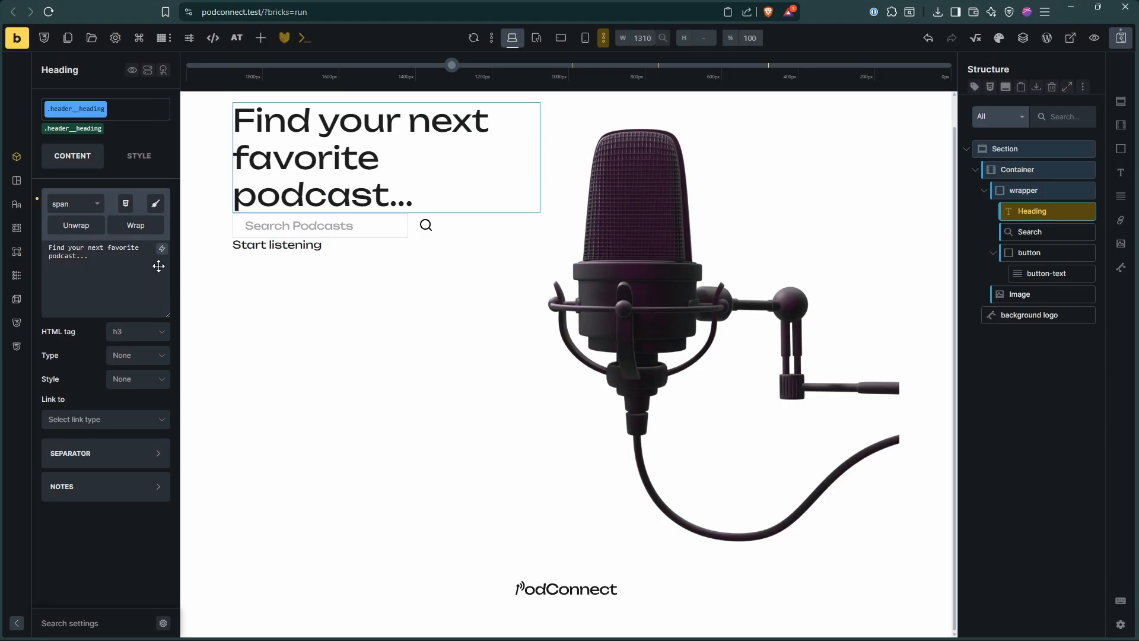
Wrap "favorite podcast..." in the heading in a span with the class "header__heading--style"
{"action": "left_click_drag", "start_coordinate": [108, 253], "coordinate": [88, 257]}
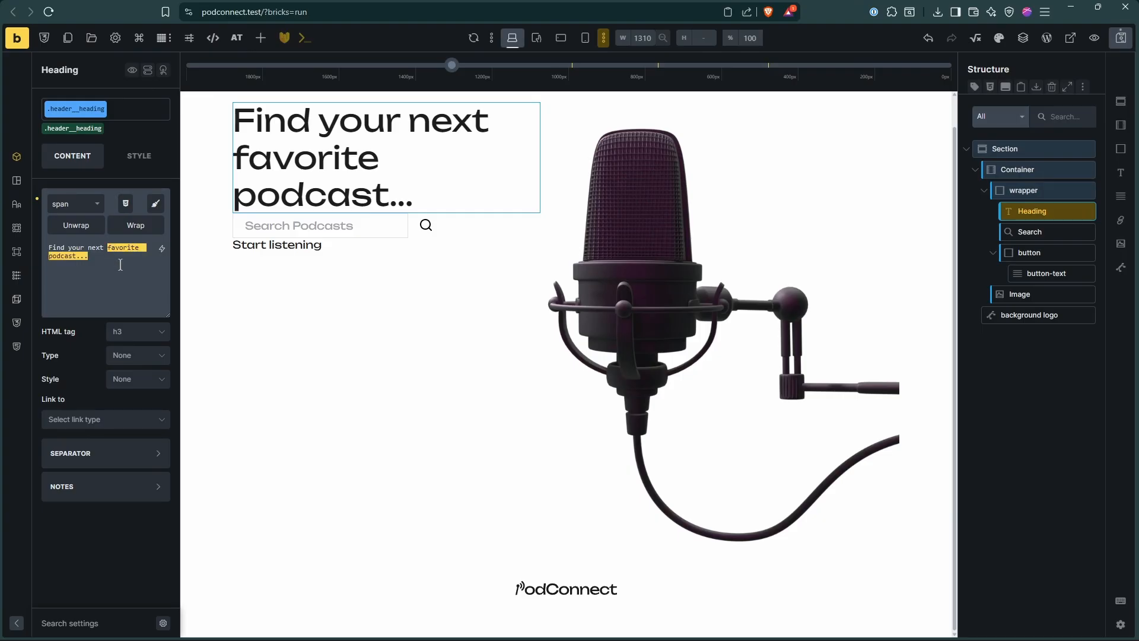
{"action": "left_click", "coordinate": [135, 226]}
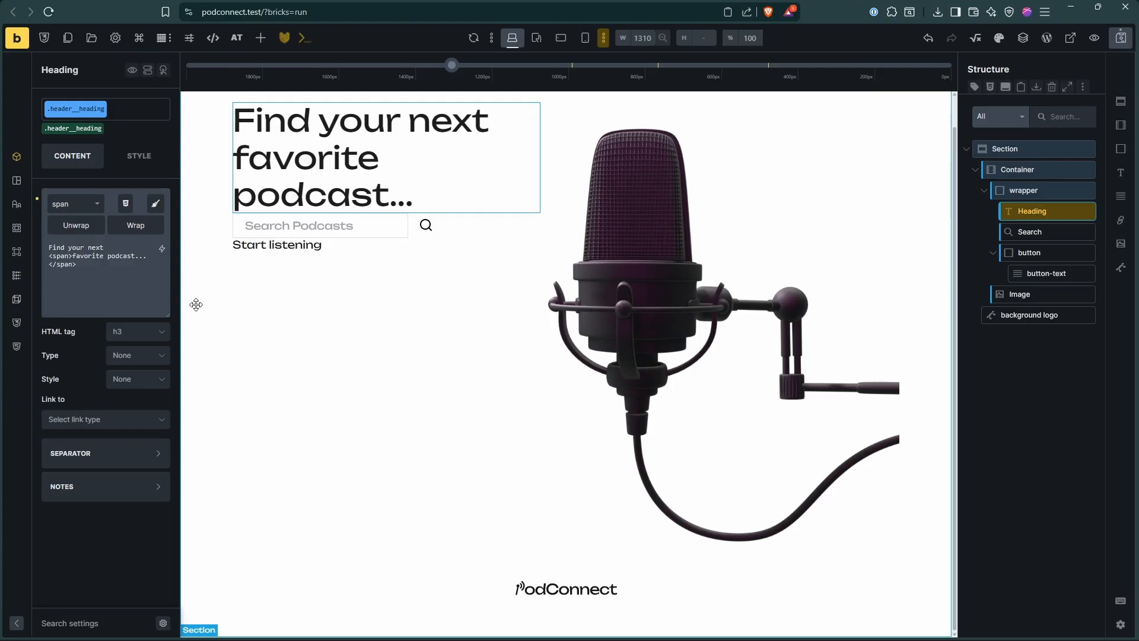
{"action": "type", "text": "class=\""}
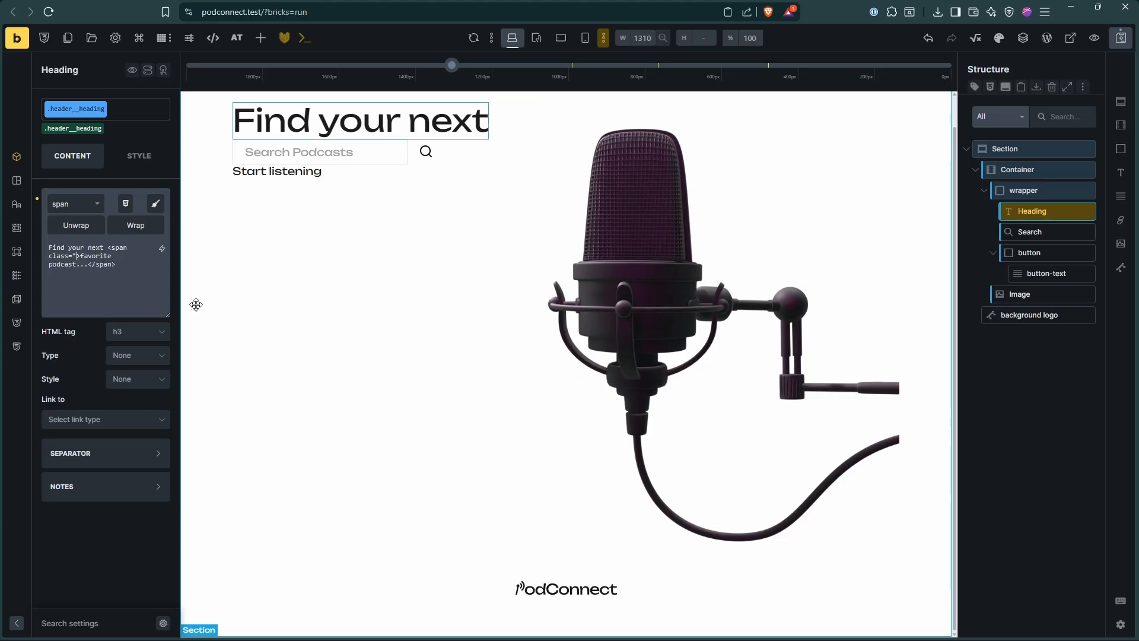
{"action": "type", "text": "header__heading"}
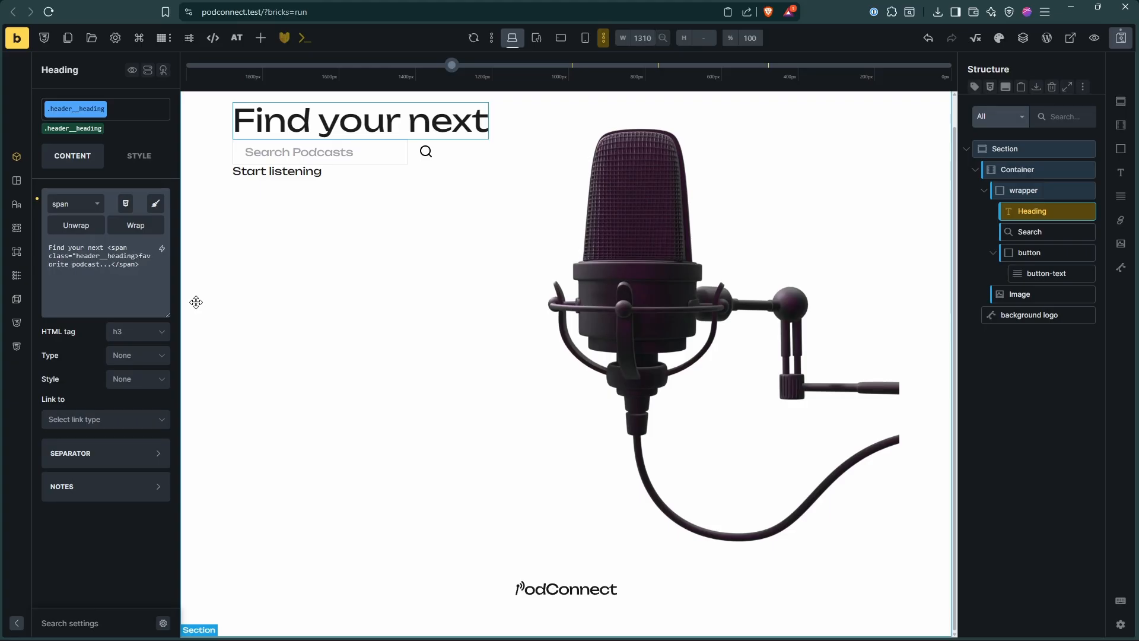
{"action": "type", "text": "--style\""}
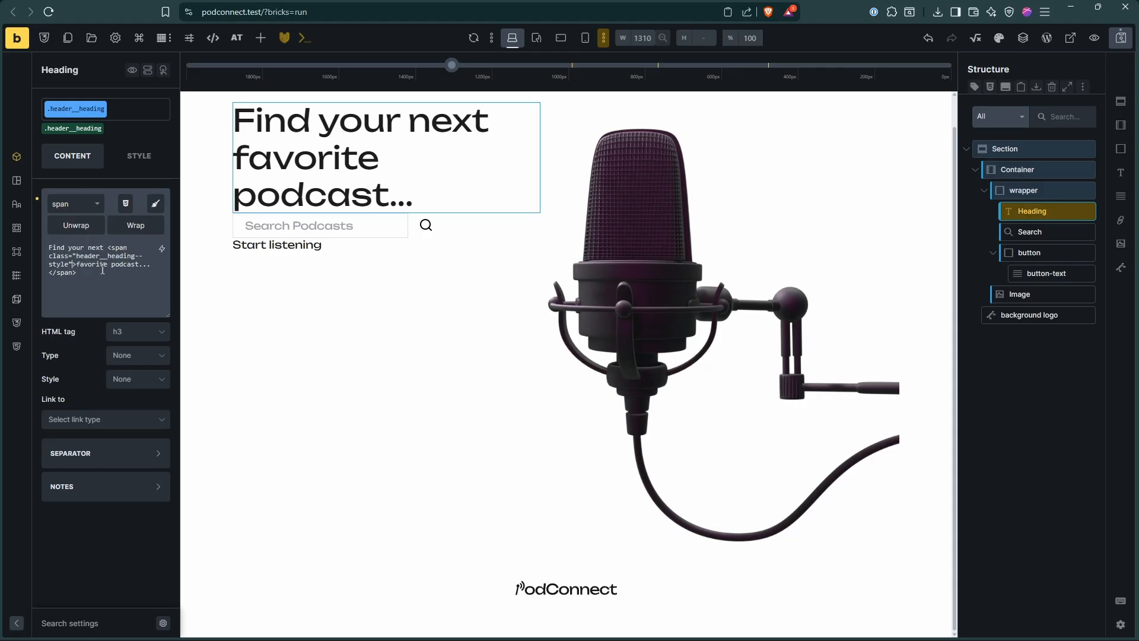
Check the heading's typography in the Figma design and set the heading's font weight to 200 in Bricks
{"action": "left_click", "coordinate": [17, 208]}
{"action": "key", "text": "alt+Tab"}
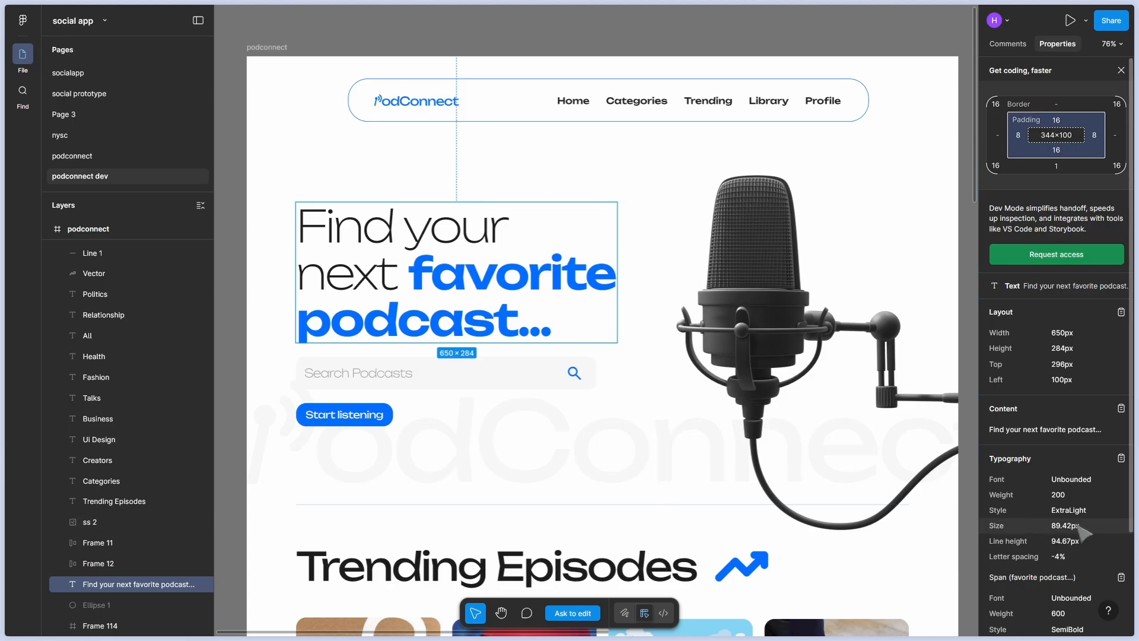
{"action": "key", "text": "alt+Tab"}
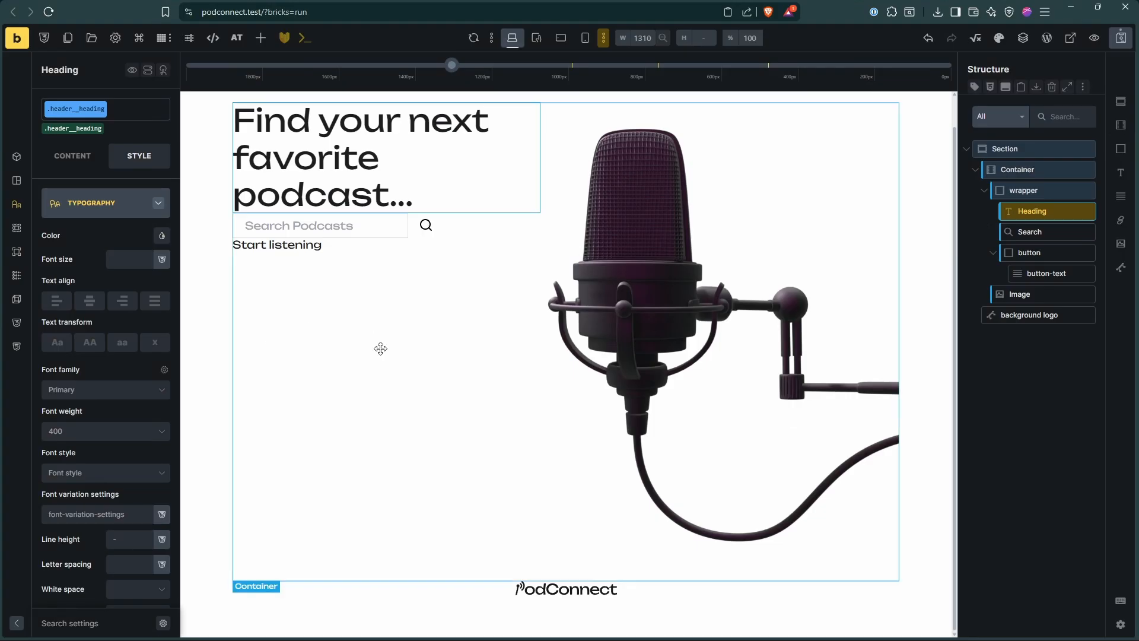
{"action": "key", "text": "alt+Tab"}
{"action": "key", "text": "alt+Tab"}
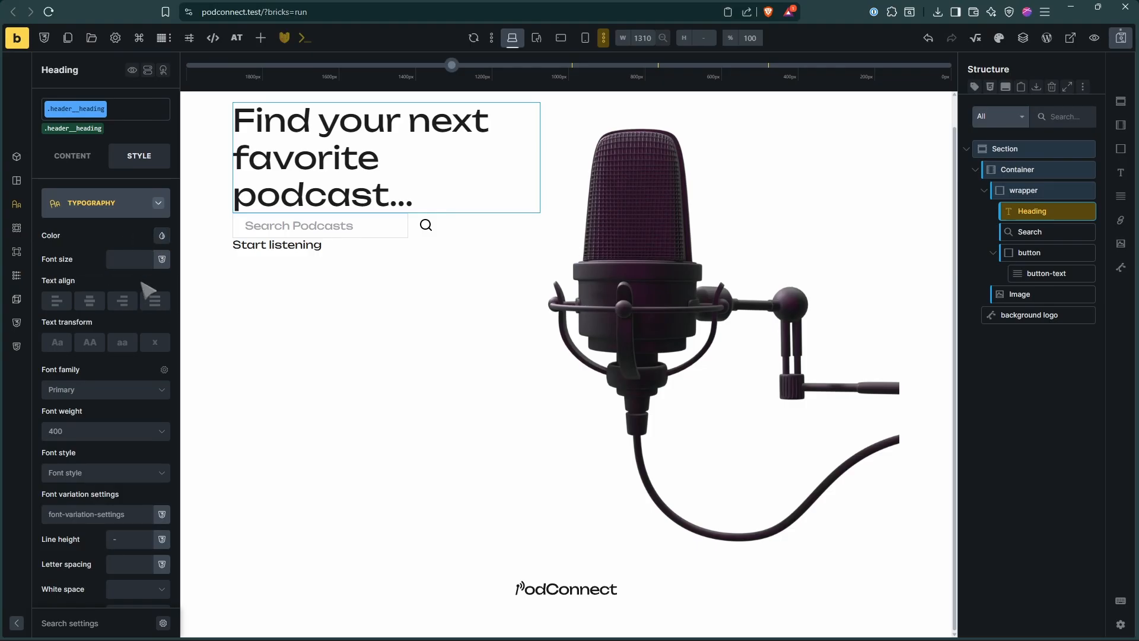
{"action": "left_click", "coordinate": [84, 435]}
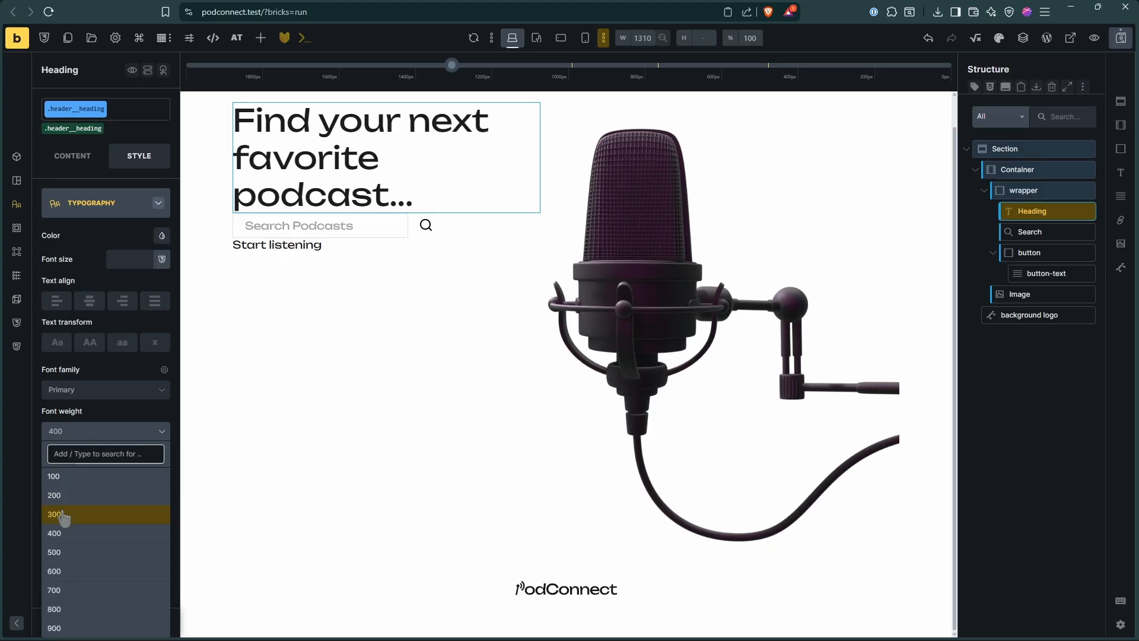
{"action": "left_click", "coordinate": [63, 496]}
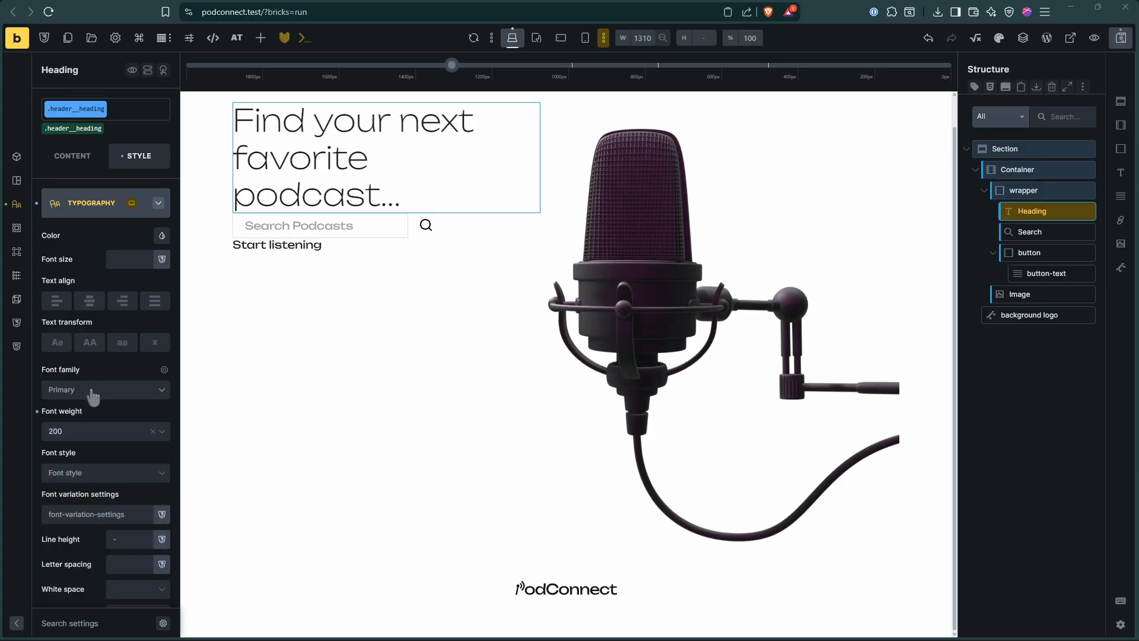
Compare the heading with the Figma design and try font-size-heading-2xl as its font size
{"action": "key", "text": "alt+Tab"}
{"action": "key", "text": "alt+Tab"}
{"action": "key", "text": "alt+Tab"}
{"action": "key", "text": "alt+Tab"}
{"action": "right_click", "coordinate": [127, 260]}
{"action": "type", "text": "font"}
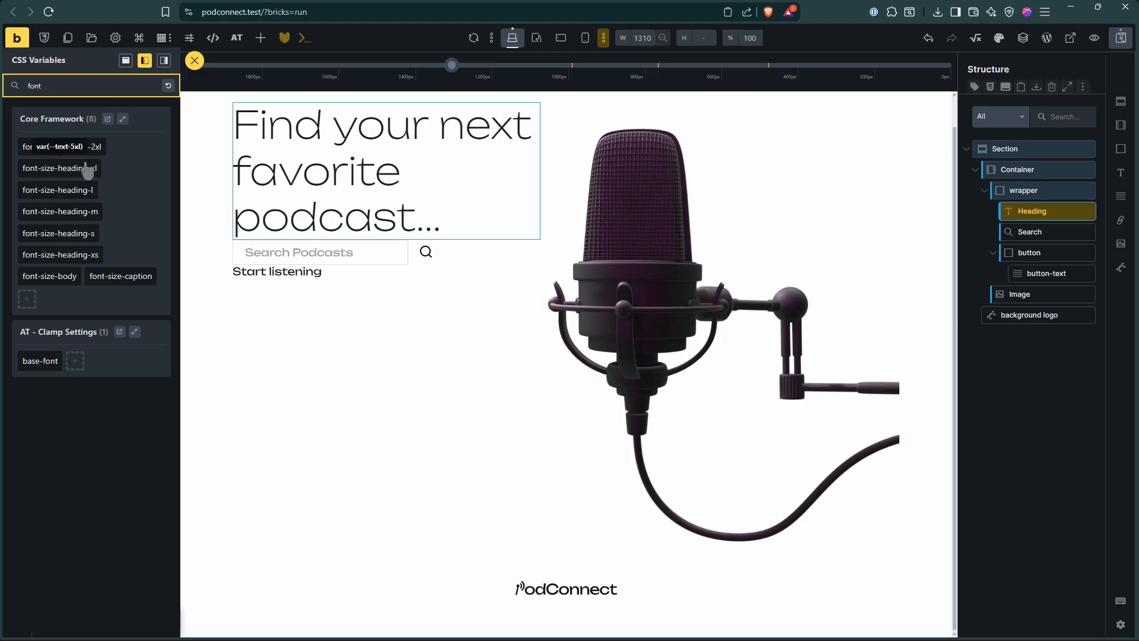
{"action": "left_click", "coordinate": [87, 149]}
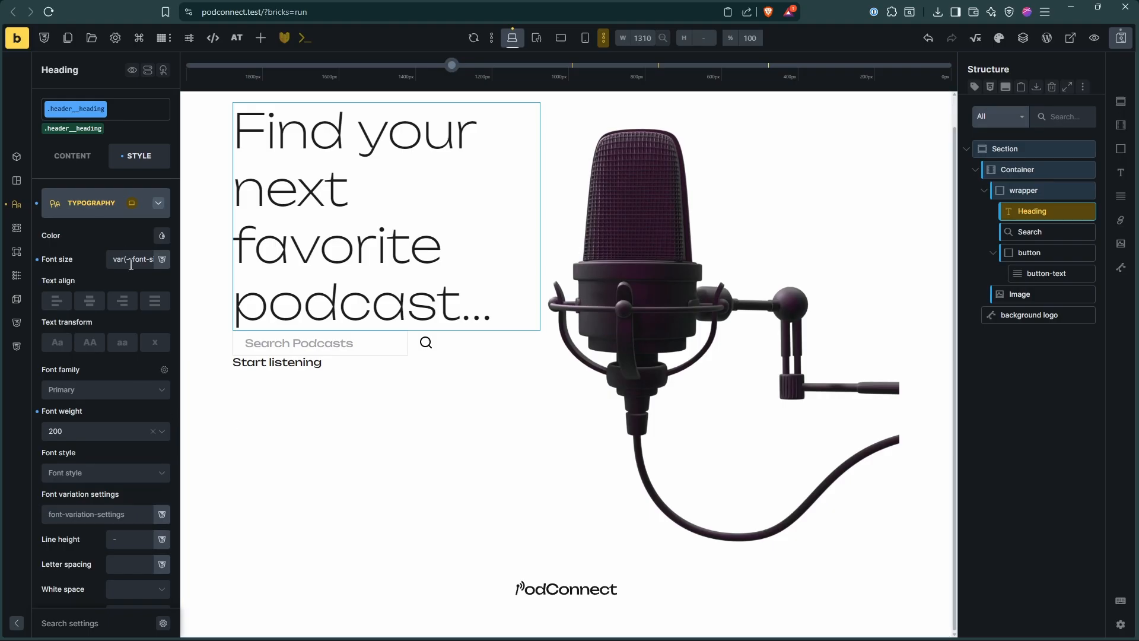
Set the heading's font size to the font-size-heading-xl variable
{"action": "left_click", "coordinate": [148, 259]}
{"action": "type", "text": "font"}
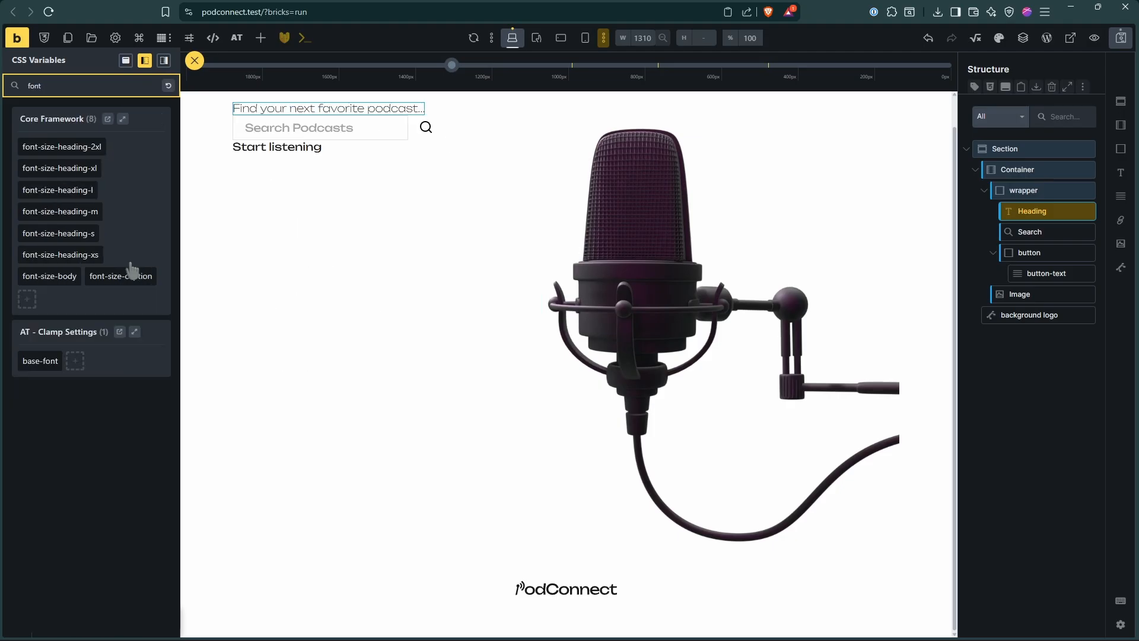
{"action": "left_click", "coordinate": [59, 168]}
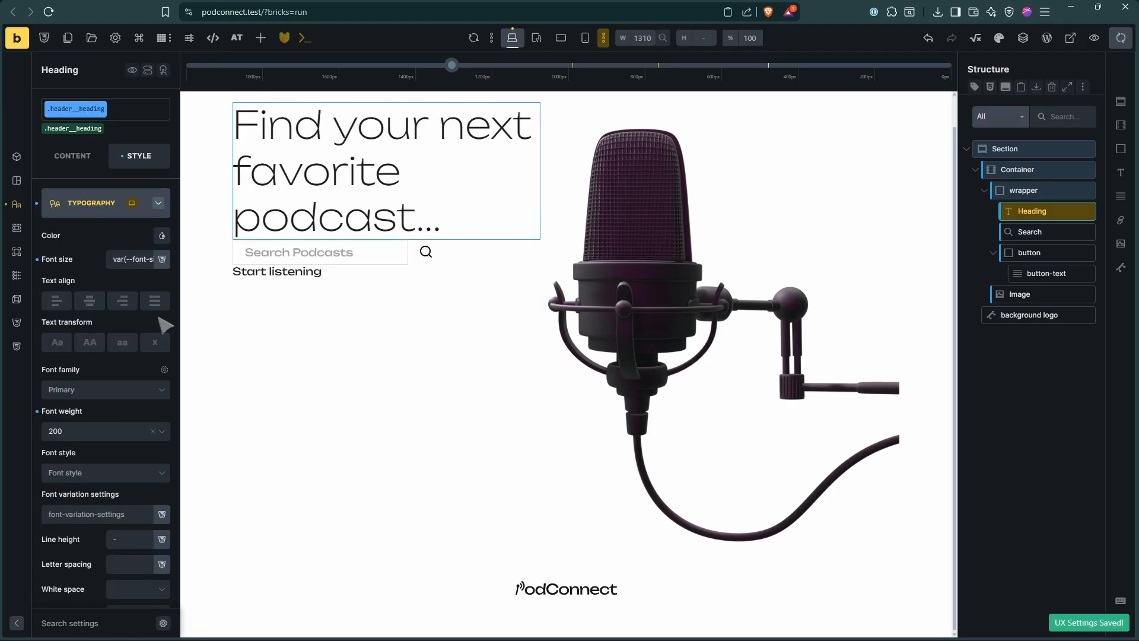
Show the Sticky CSS editor for the heading class and move it beneath the canvas
{"action": "mouse_move", "coordinate": [1071, 549]}
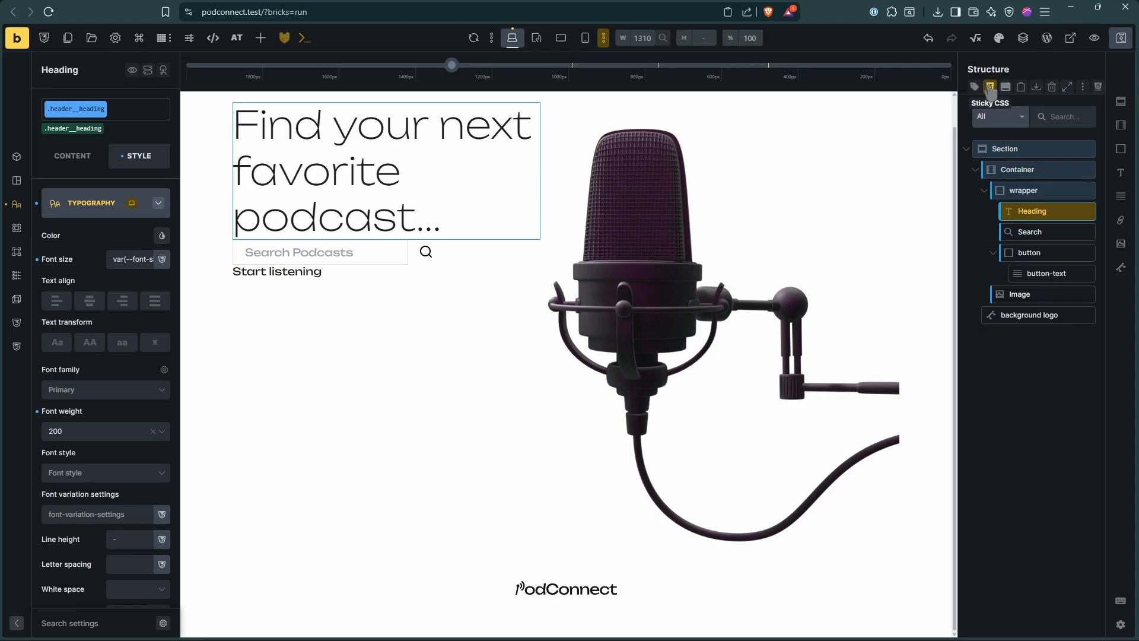
{"action": "left_click", "coordinate": [990, 88]}
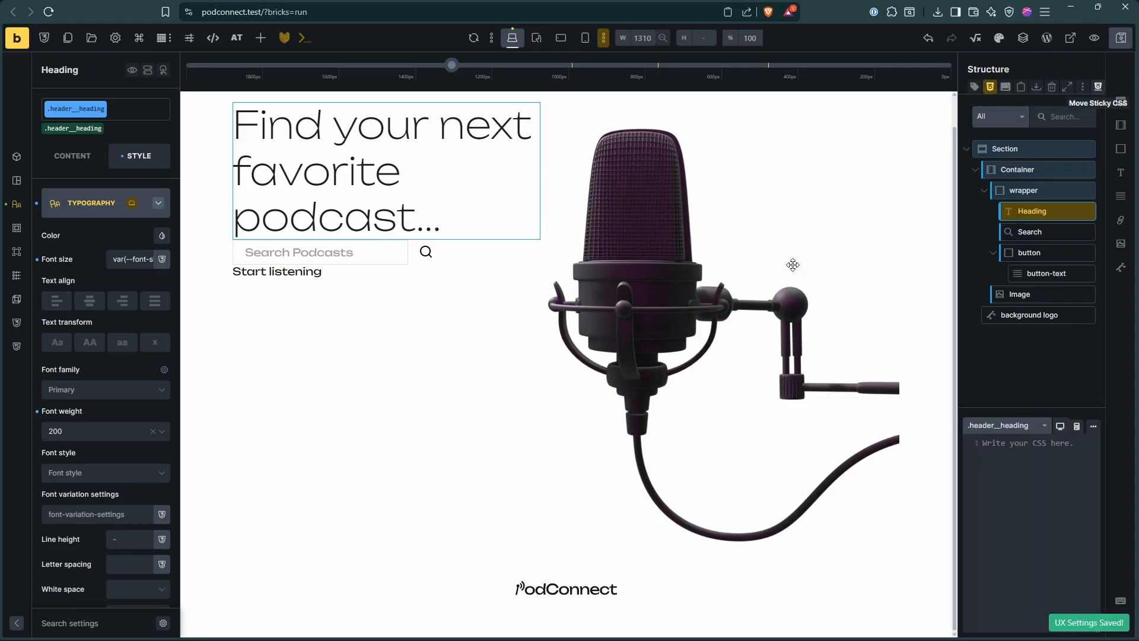
{"action": "left_click_drag", "start_coordinate": [794, 265], "coordinate": [661, 438]}
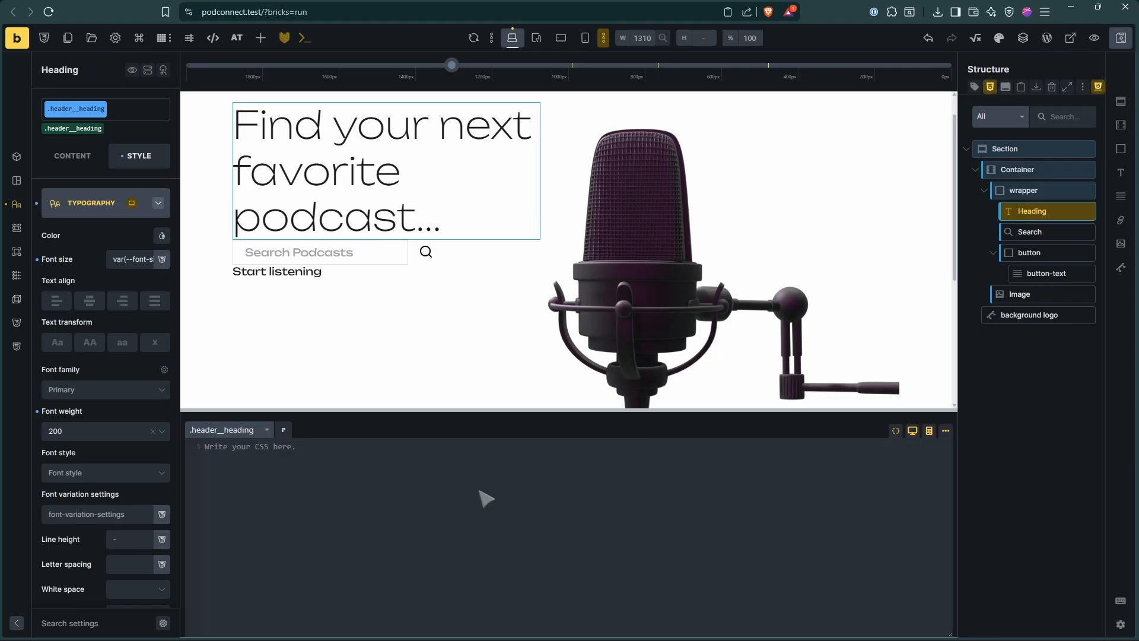
Write a %root%--heading rule with color: var(--primary) in the .header__heading class CSS
{"action": "type", "text": "%root%--heading {"}
{"action": "key", "text": "Return"}
{"action": "left_click", "coordinate": [16, 157]}
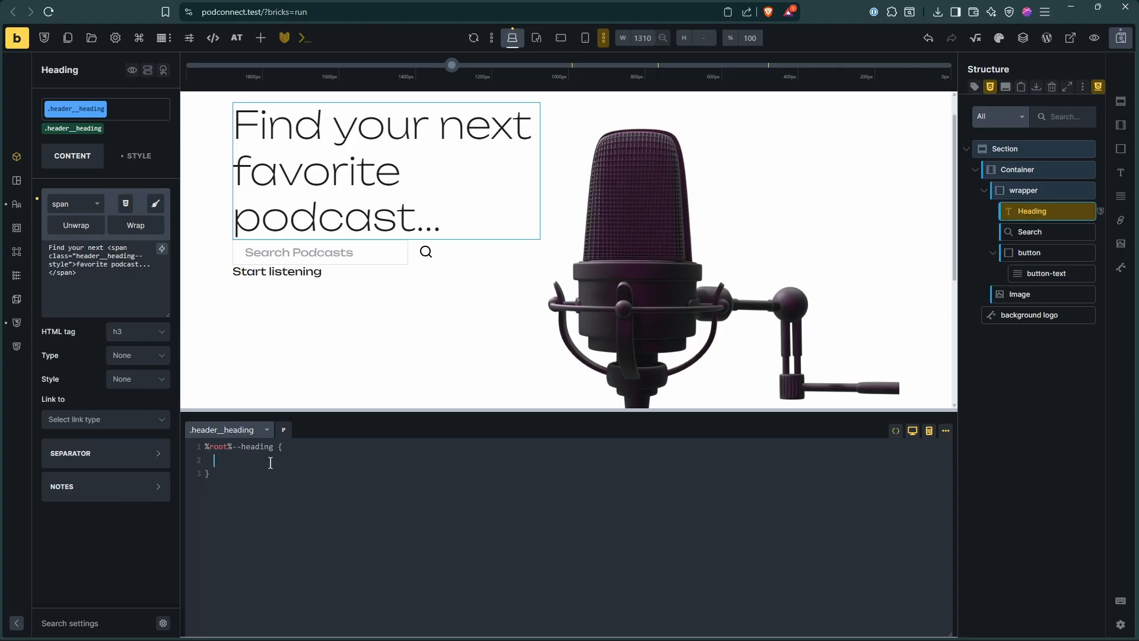
{"action": "type", "text": "col"}
{"action": "key", "text": "Escape"}
{"action": "type", "text": "i"}
{"action": "key", "text": "BackSpace"}
{"action": "type", "text": "or: ;"}
{"action": "key", "text": "Return"}
{"action": "type", "text": "var(--primary)"}
{"action": "key", "text": "Return"}
Try replacing %root% with .header__heading in the rule's selector, compare it with the span's class, and undo the replacement
{"action": "left_click_drag", "start_coordinate": [232, 446], "coordinate": [200, 449]}
{"action": "type", "text": ".header__heading"}
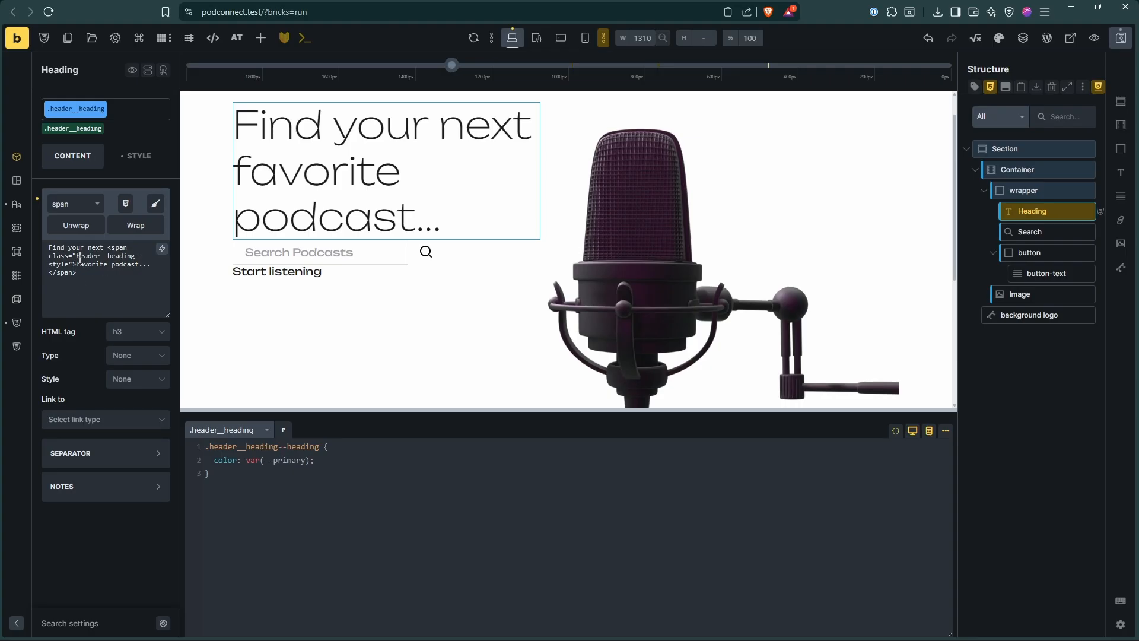
{"action": "left_click_drag", "start_coordinate": [76, 257], "coordinate": [73, 265]}
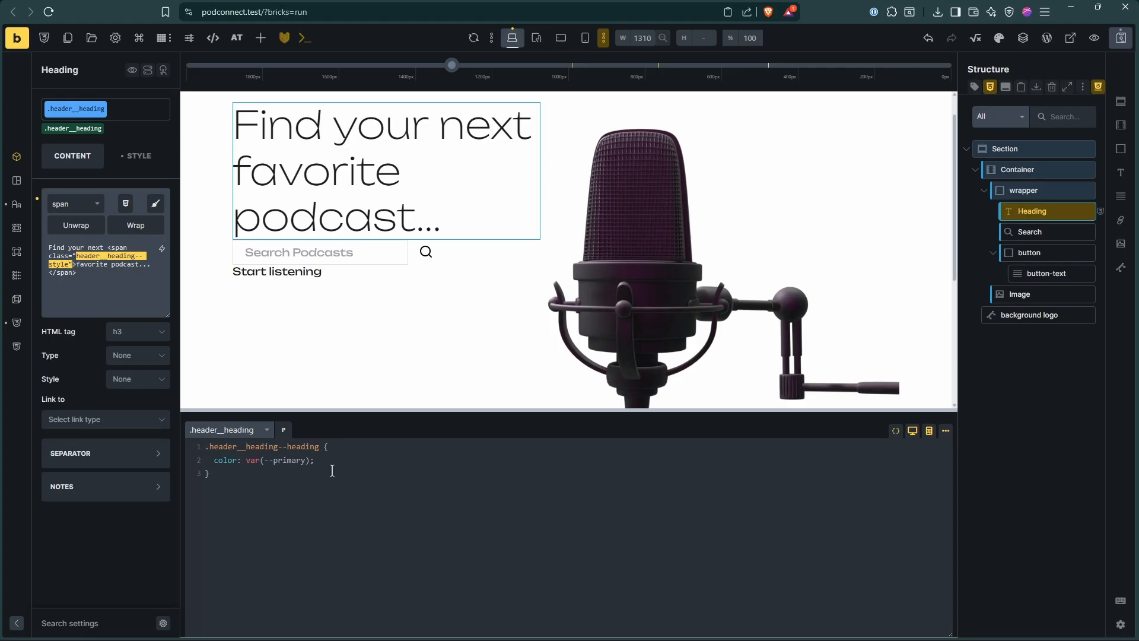
{"action": "left_click", "coordinate": [316, 458]}
{"action": "key", "text": "ctrl+z"}
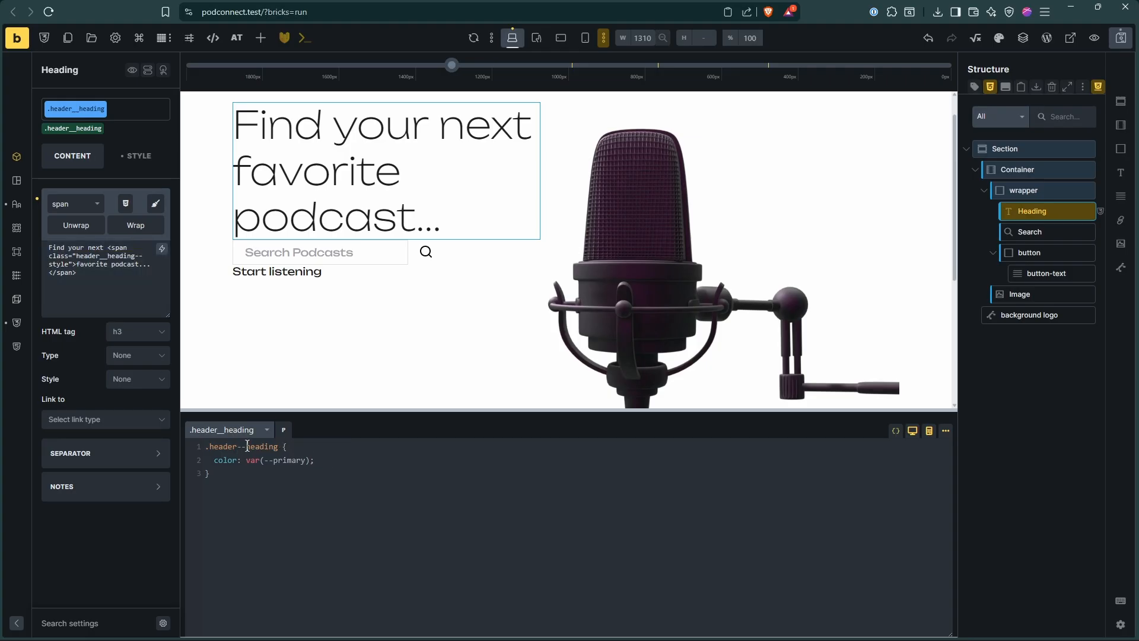
{"action": "key", "text": "ctrl+z"}
{"action": "key", "text": "ctrl+z"}
{"action": "key", "text": "ctrl+z"}
Change the rule's selector to %root%--style and add font-weight: 700 to it
{"action": "left_click_drag", "start_coordinate": [241, 446], "coordinate": [273, 448]}
{"action": "type", "text": "style"}
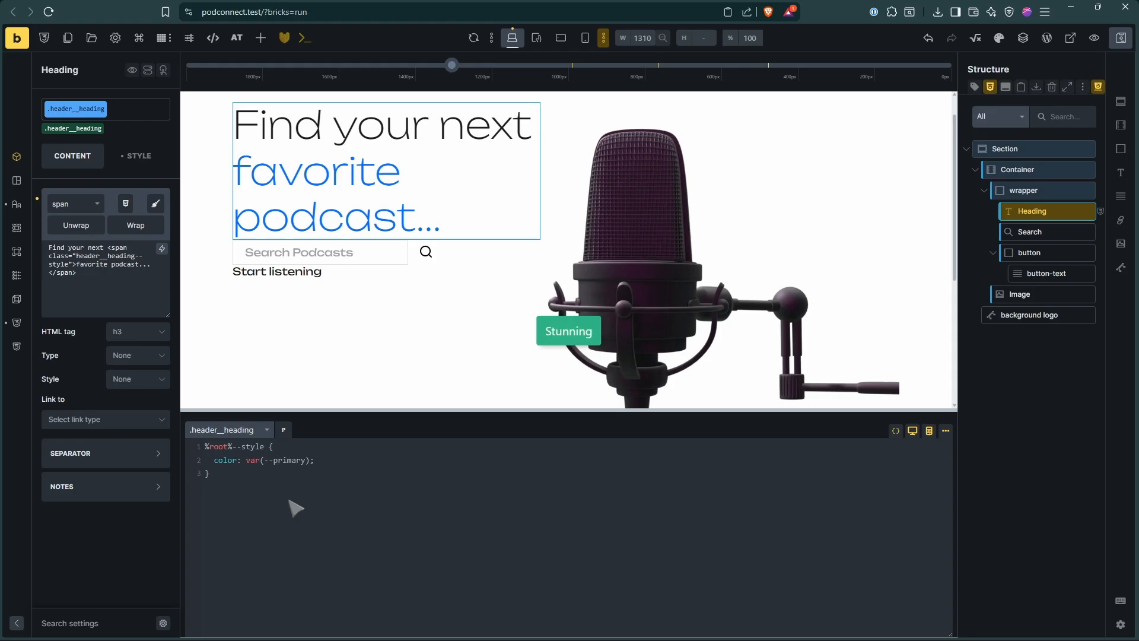
{"action": "type", "text": "font"}
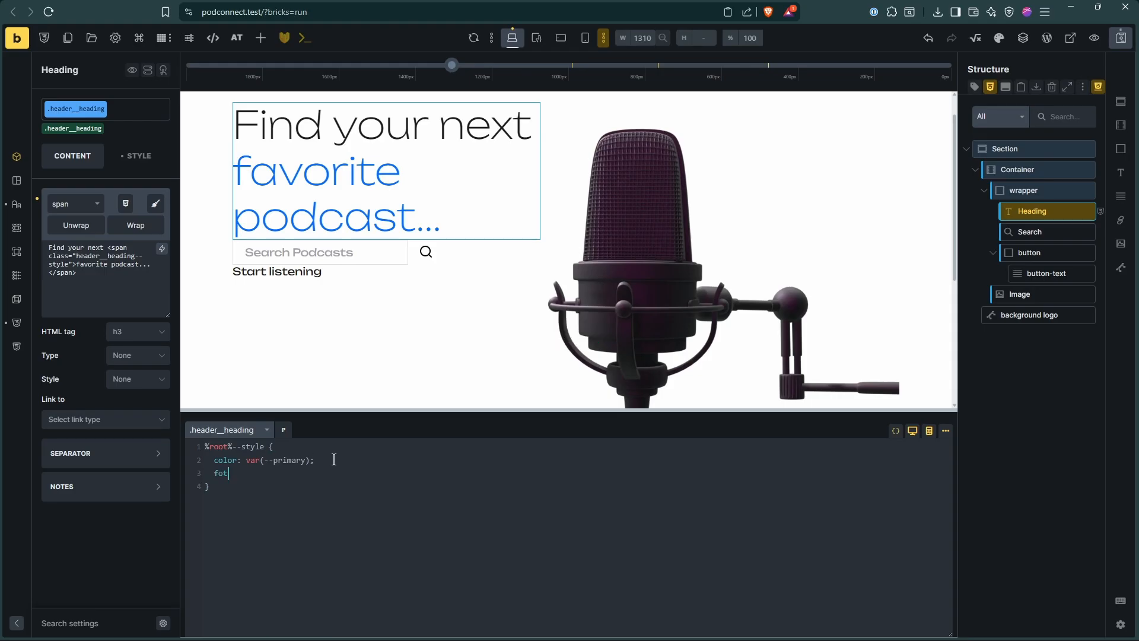
{"action": "type", "text": "-"}
{"action": "key", "text": "BackSpace"}
{"action": "key", "text": "BackSpace"}
{"action": "type", "text": "nt-we"}
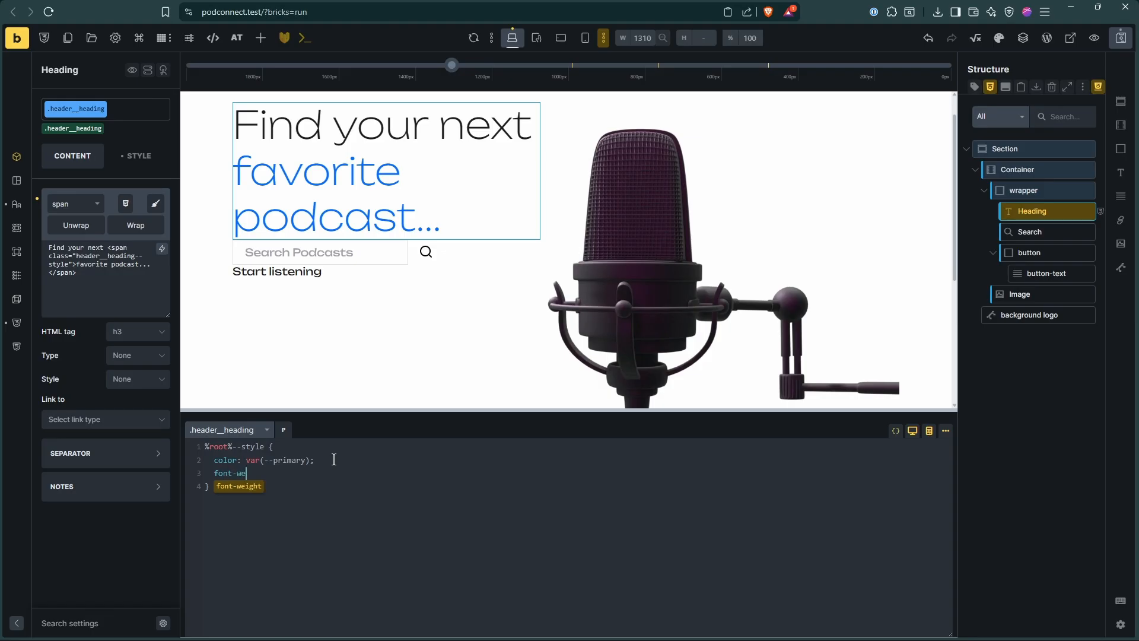
{"action": "key", "text": "Return"}
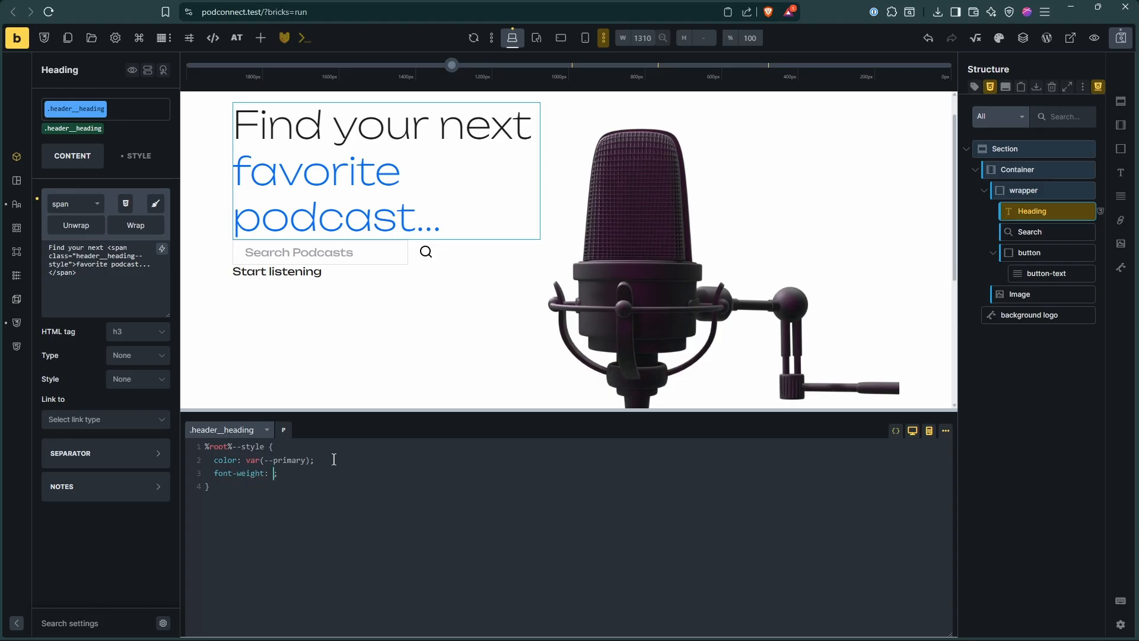
{"action": "type", "text": "700"}
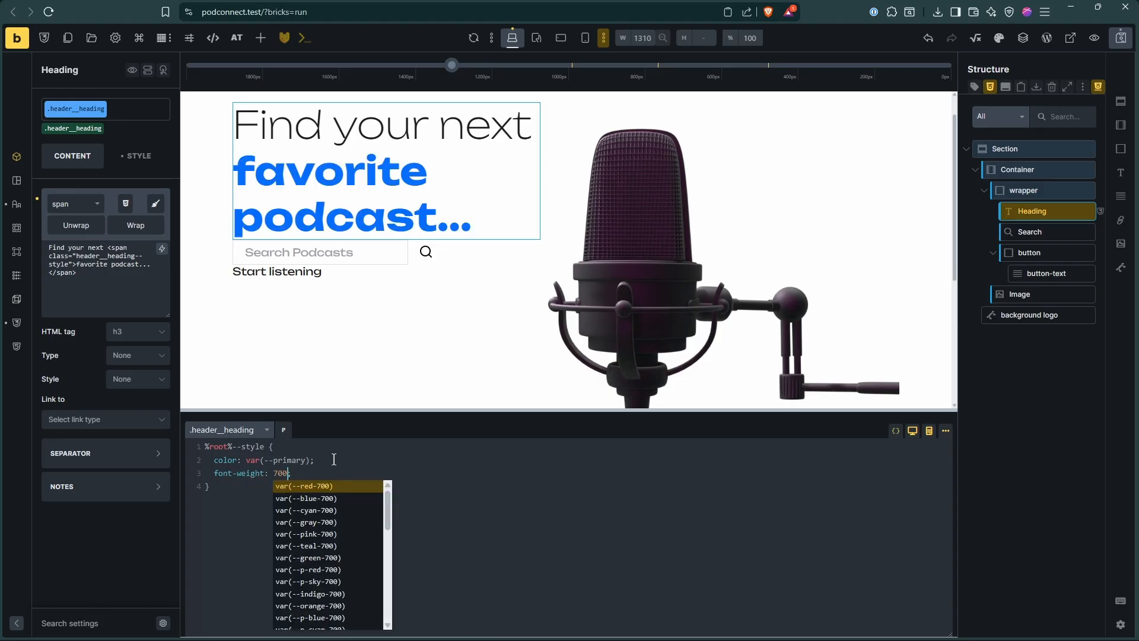
Compare the heading with the Figma design and insert a </br> line break before "next" in the heading text
{"action": "key", "text": "alt+Tab"}
{"action": "key", "text": "alt+Tab"}
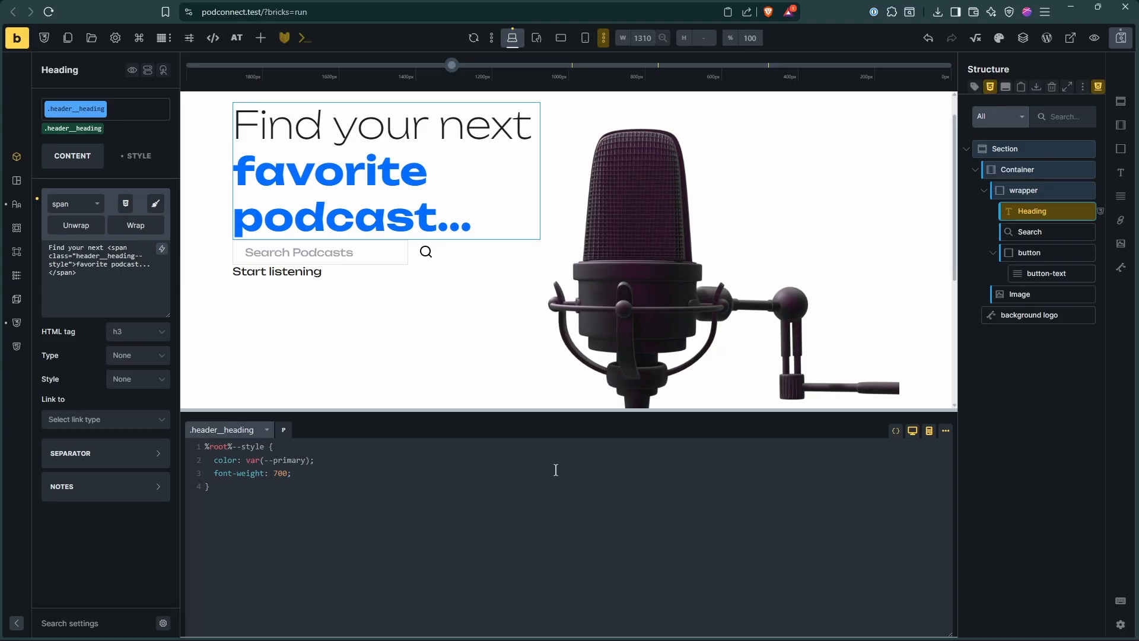
{"action": "key", "text": "alt+Tab"}
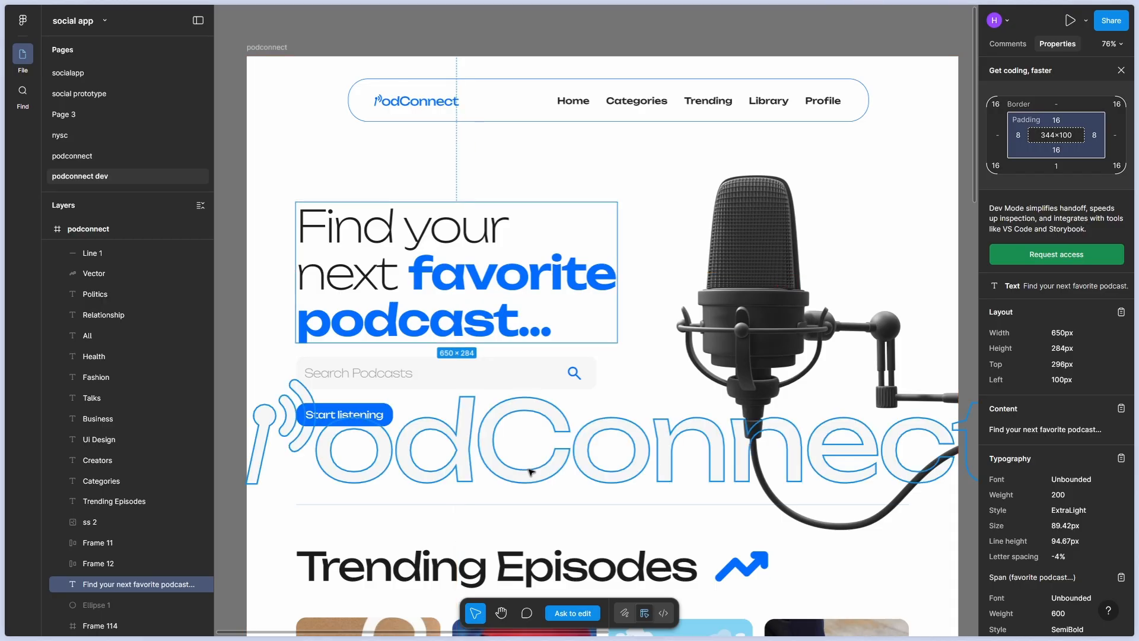
{"action": "key", "text": "alt+Tab"}
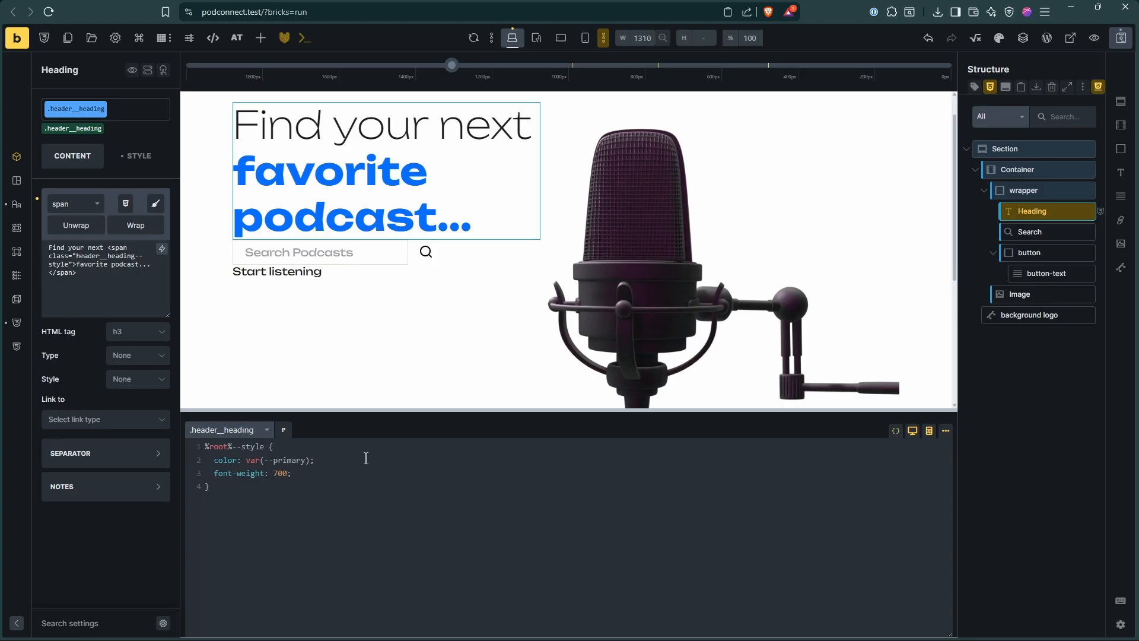
{"action": "key", "text": "alt+Tab"}
{"action": "key", "text": "alt+Tab"}
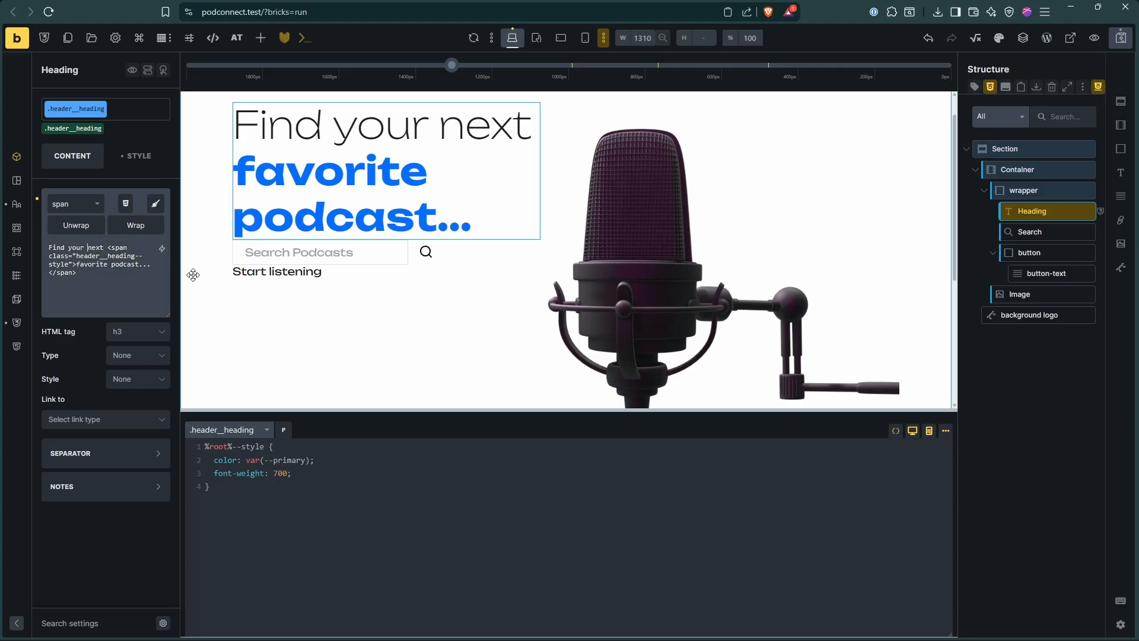
{"action": "type", "text": "</t"}
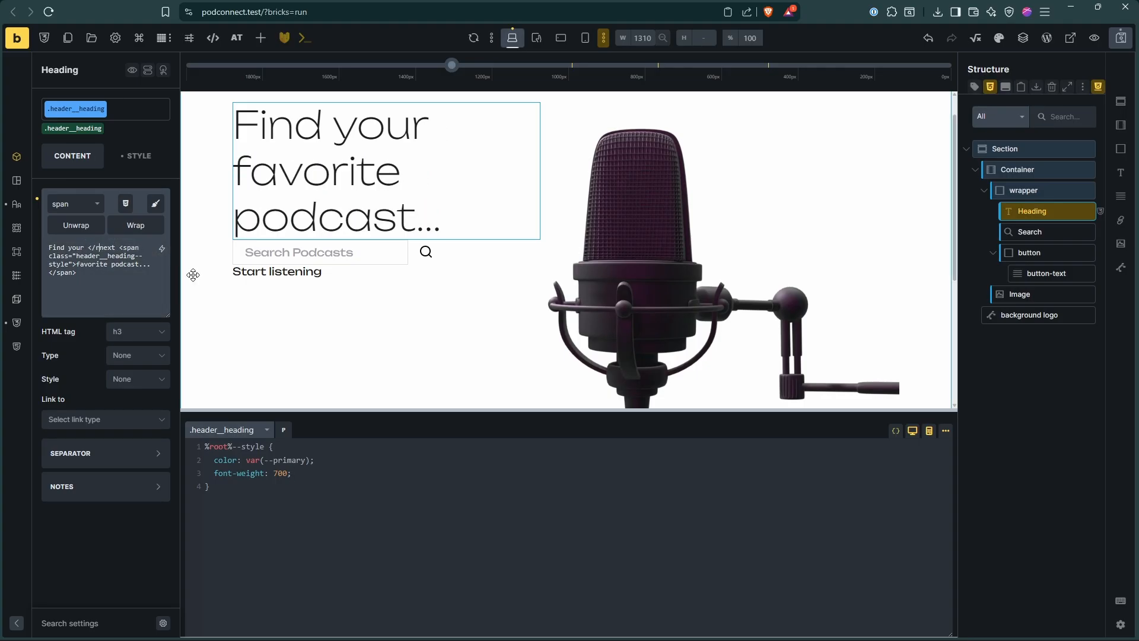
{"action": "type", "text": "br>"}
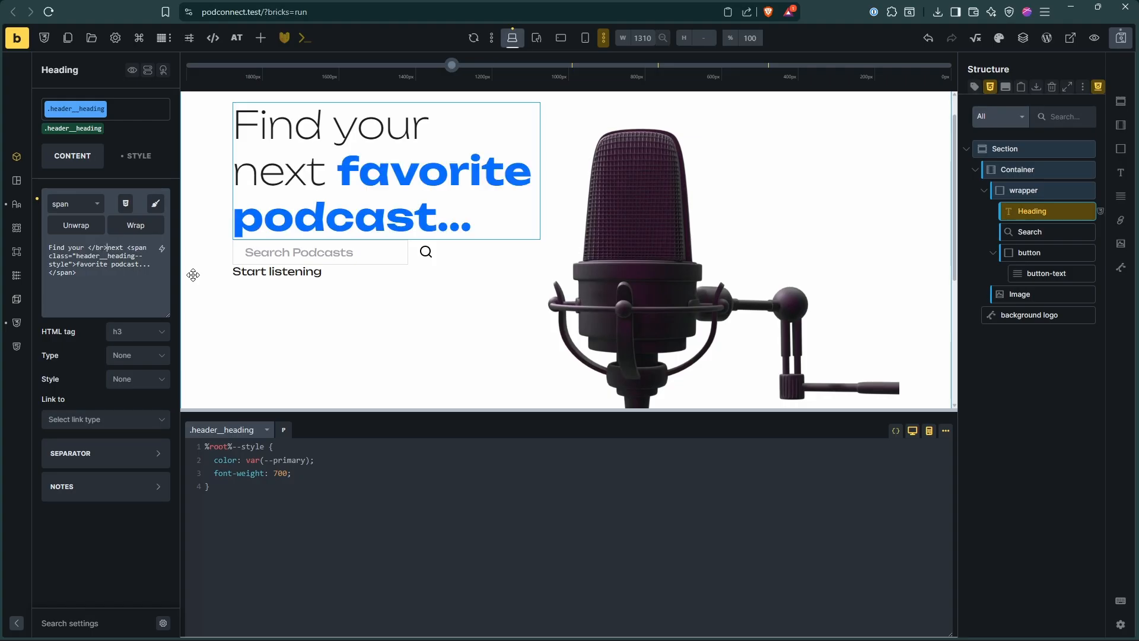
Check the heading's line breaks against the Figma design and move the Sticky CSS editor back beneath the structure tree
{"action": "key", "text": "alt+Tab"}
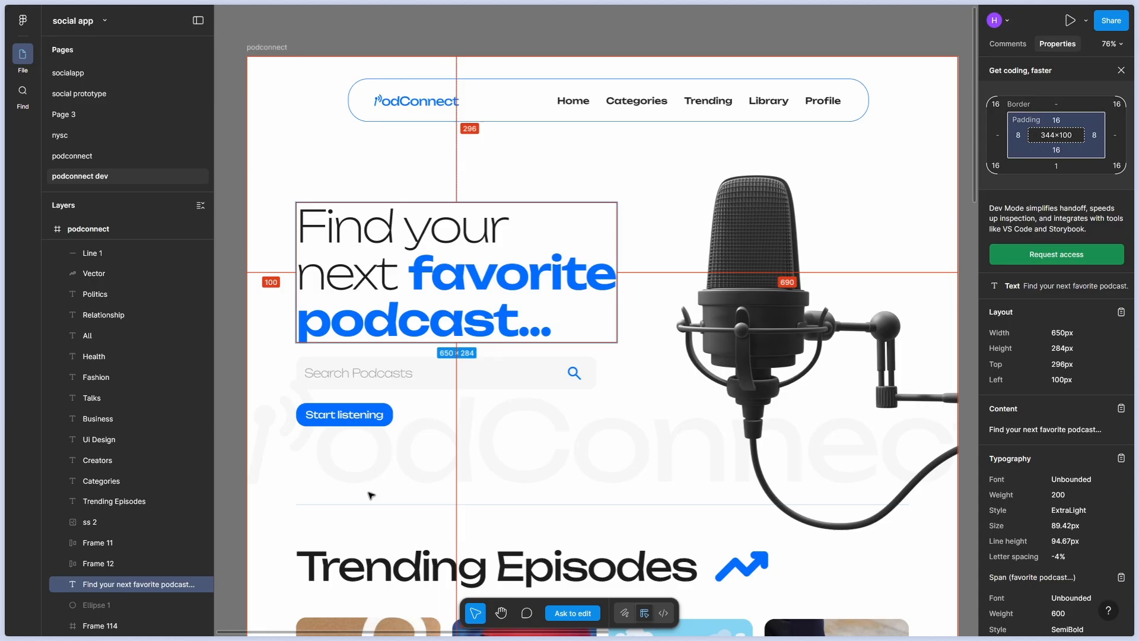
{"action": "key", "text": "alt+Tab"}
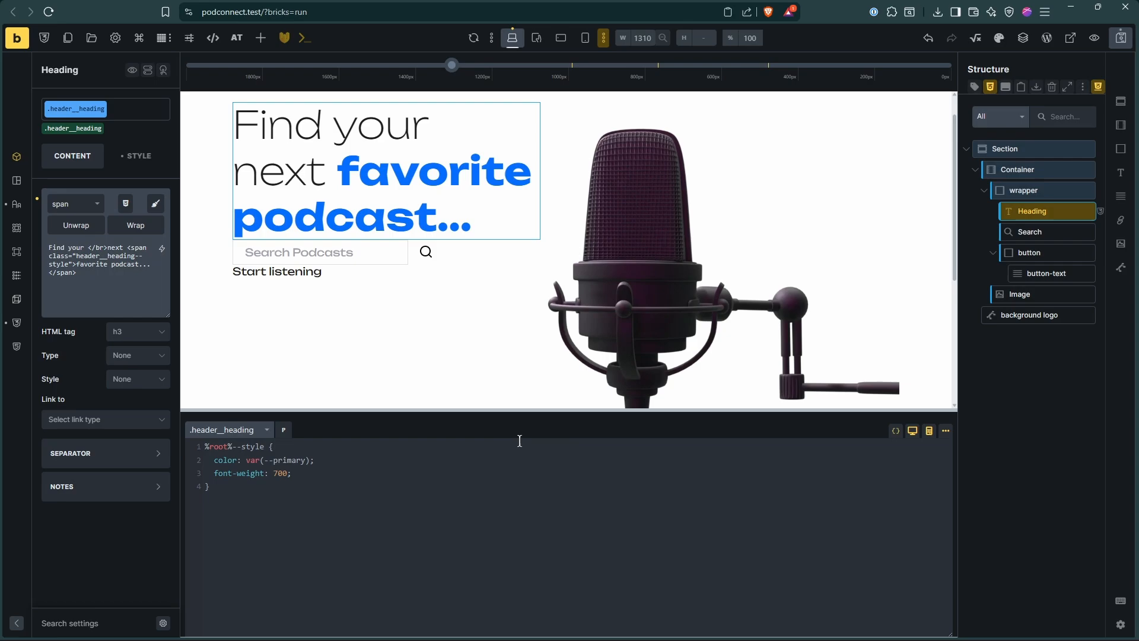
{"action": "key", "text": "alt+Tab"}
{"action": "key", "text": "alt+Tab"}
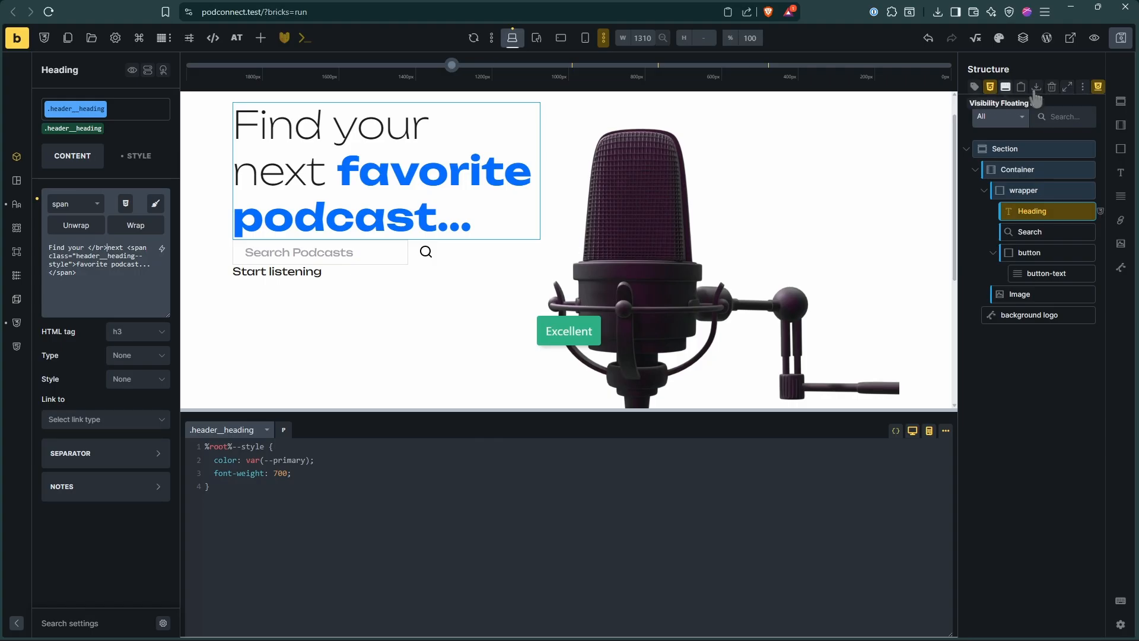
{"action": "left_click", "coordinate": [1098, 87]}
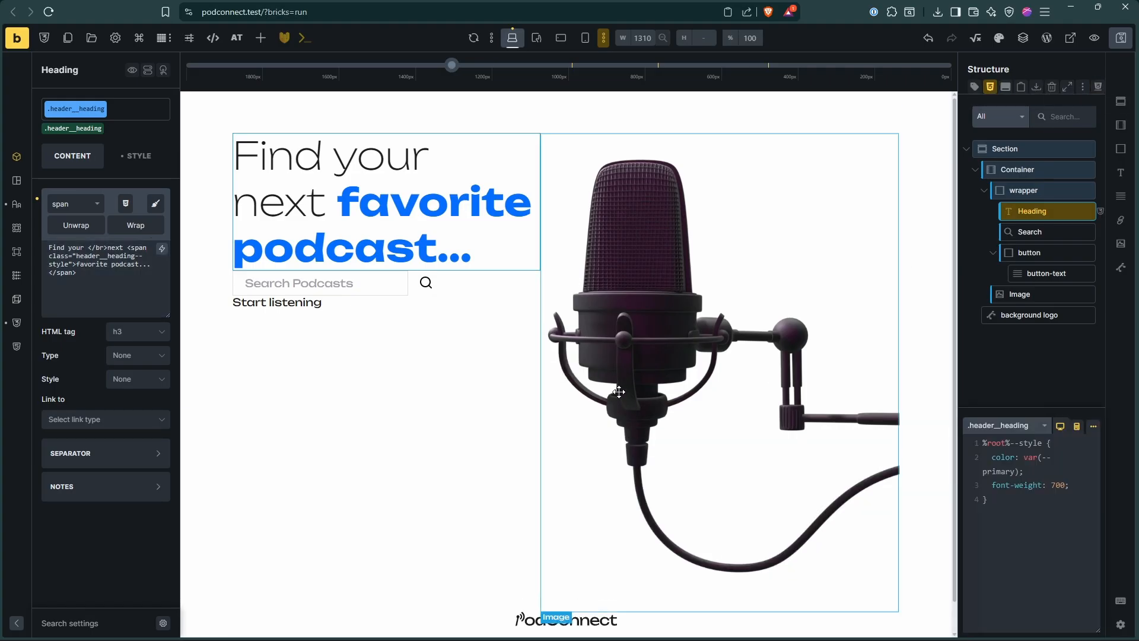
Select the Search element and compare the hero section's layout with the Figma design
{"action": "key", "text": "alt+Tab"}
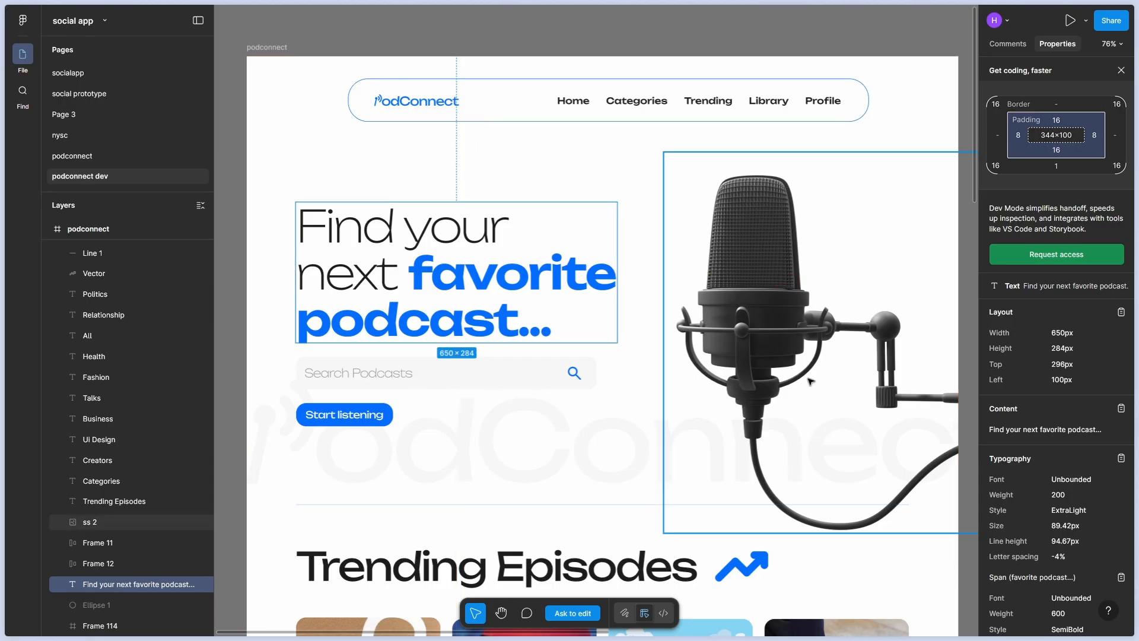
{"action": "key", "text": "alt+Tab"}
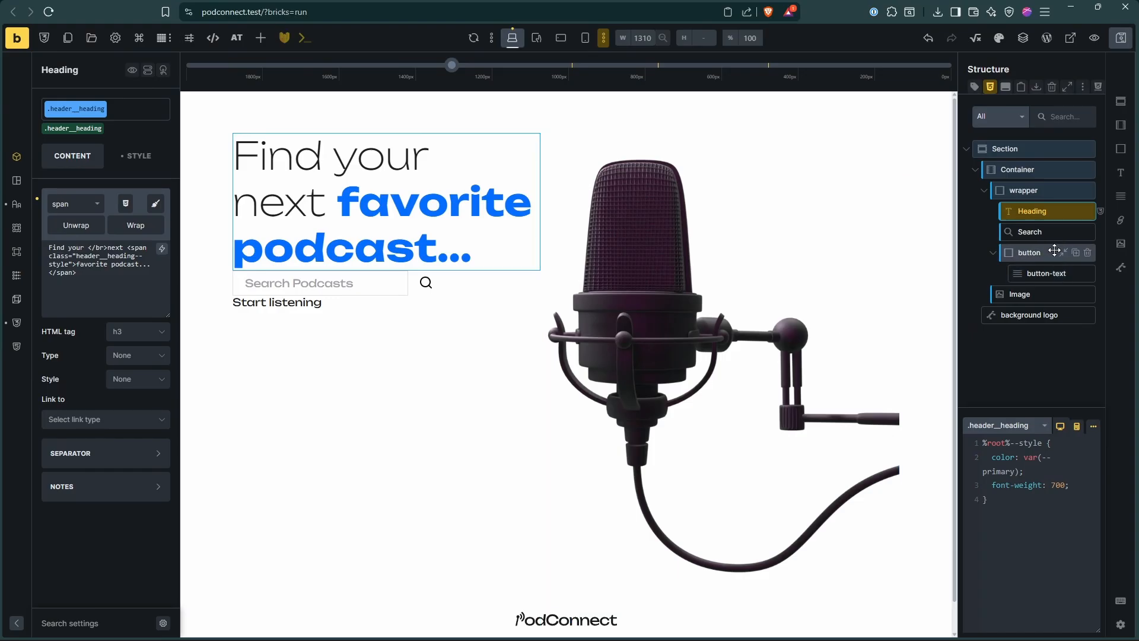
{"action": "left_click", "coordinate": [1049, 232]}
{"action": "scroll", "coordinate": [594, 466], "scroll_direction": "down", "scroll_amount": 1}
{"action": "key", "text": "alt+Tab"}
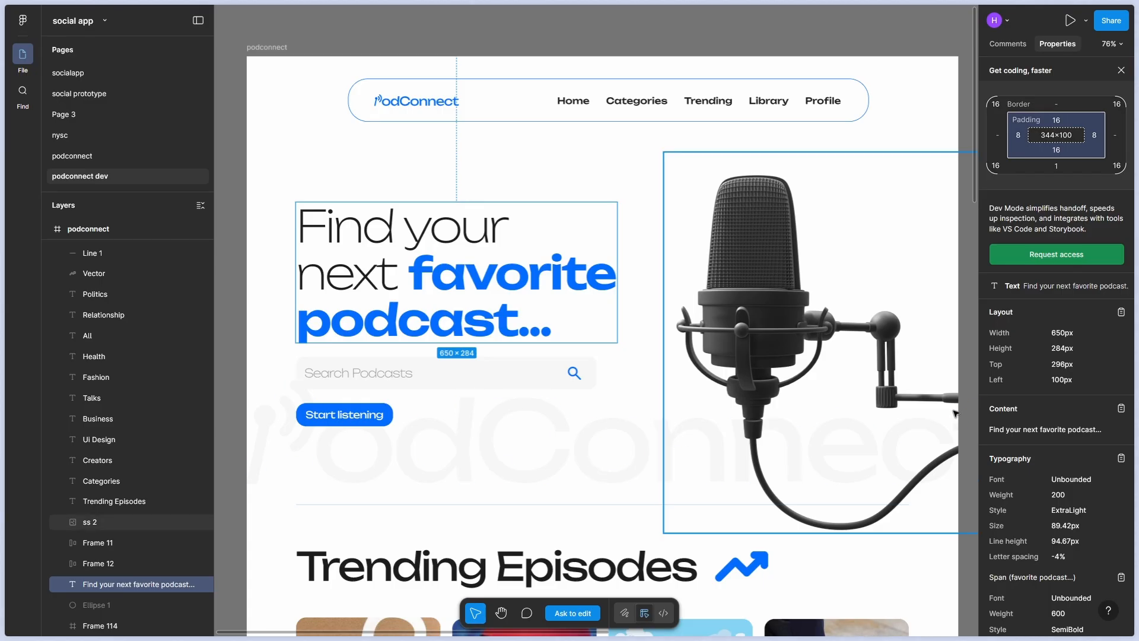
{"action": "key", "text": "alt+Tab"}
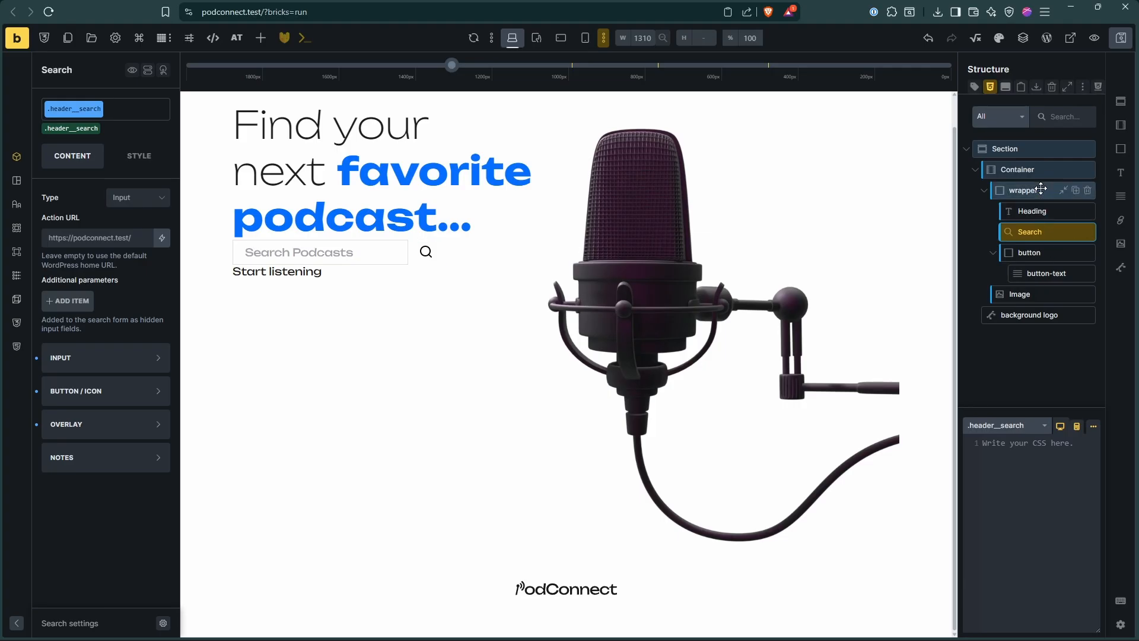
Add a %root% rule with gap: var(--space-grid-gap) to the wrapper's .header class CSS
{"action": "left_click", "coordinate": [1041, 190]}
{"action": "left_click", "coordinate": [1035, 472]}
{"action": "type", "text": "r(--"}
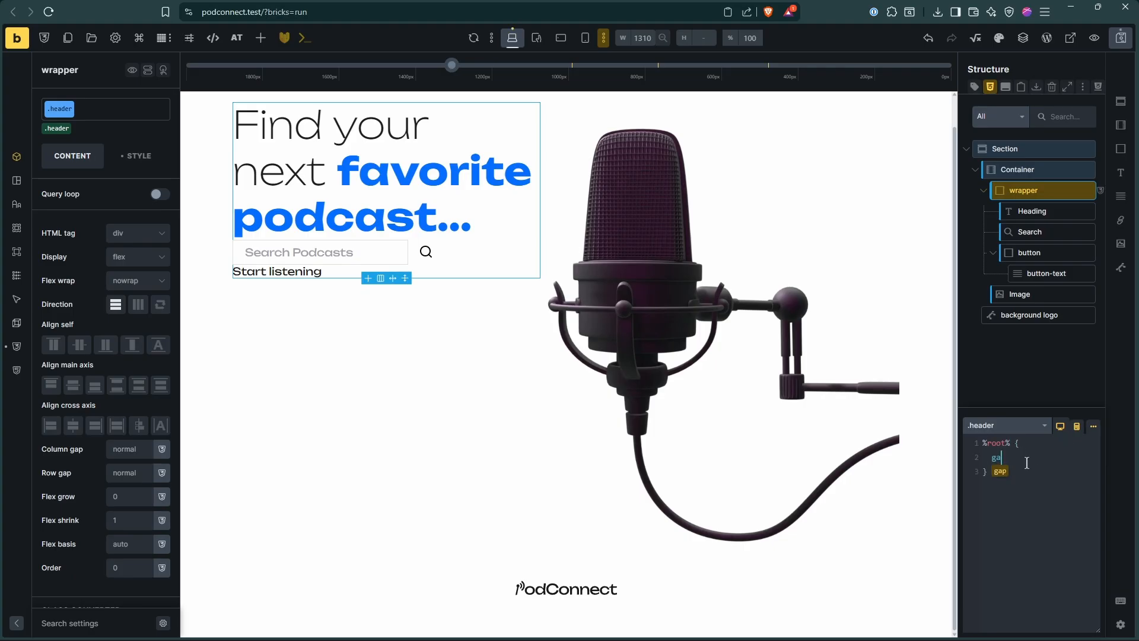
{"action": "type", "text": "space"}
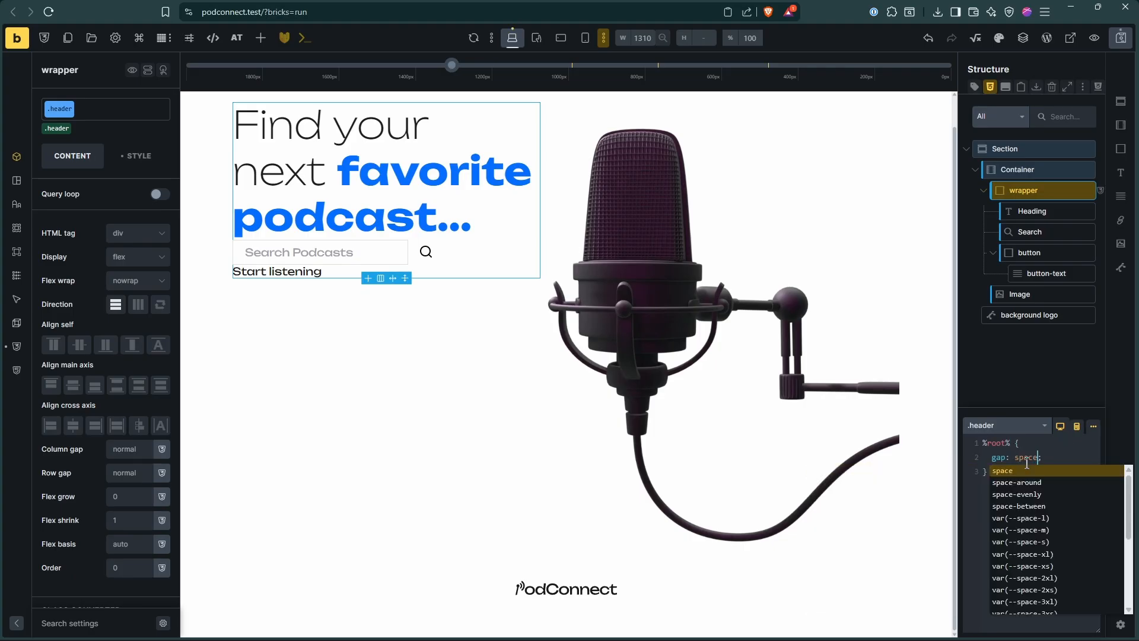
{"action": "type", "text": "-g"}
{"action": "key", "text": "Return"}
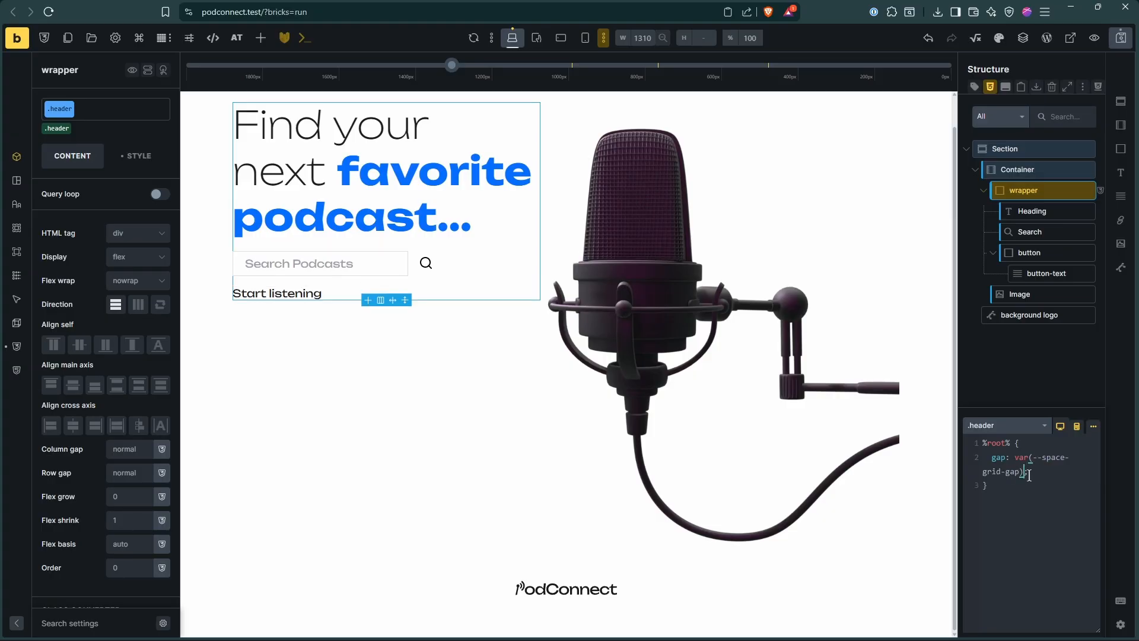
Replace the gap value in the wrapper's .header rule with the space-l variable and compare the spacing with the Figma design
{"action": "left_click_drag", "start_coordinate": [1016, 467], "coordinate": [1013, 458]}
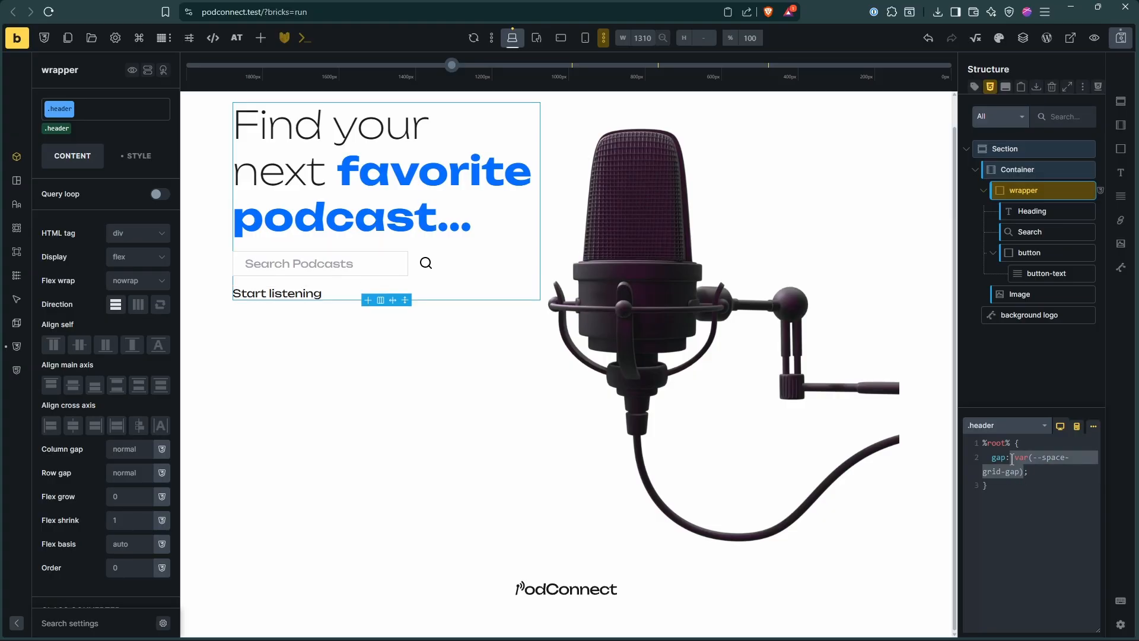
{"action": "key", "text": "BackSpace"}
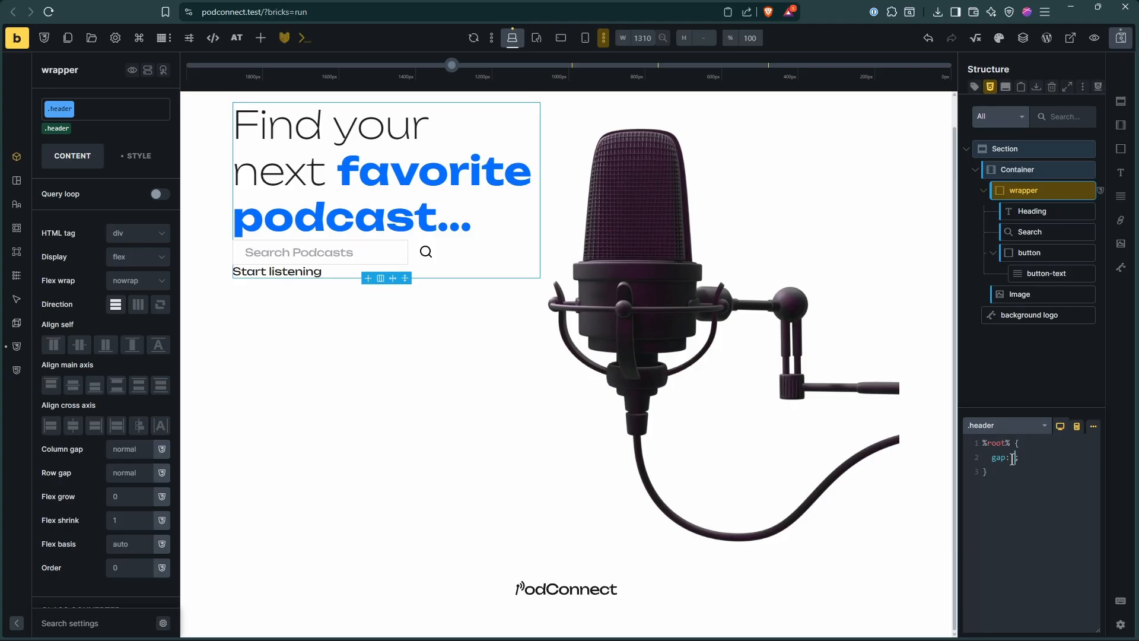
{"action": "type", "text": "space-l"}
{"action": "key", "text": "Return"}
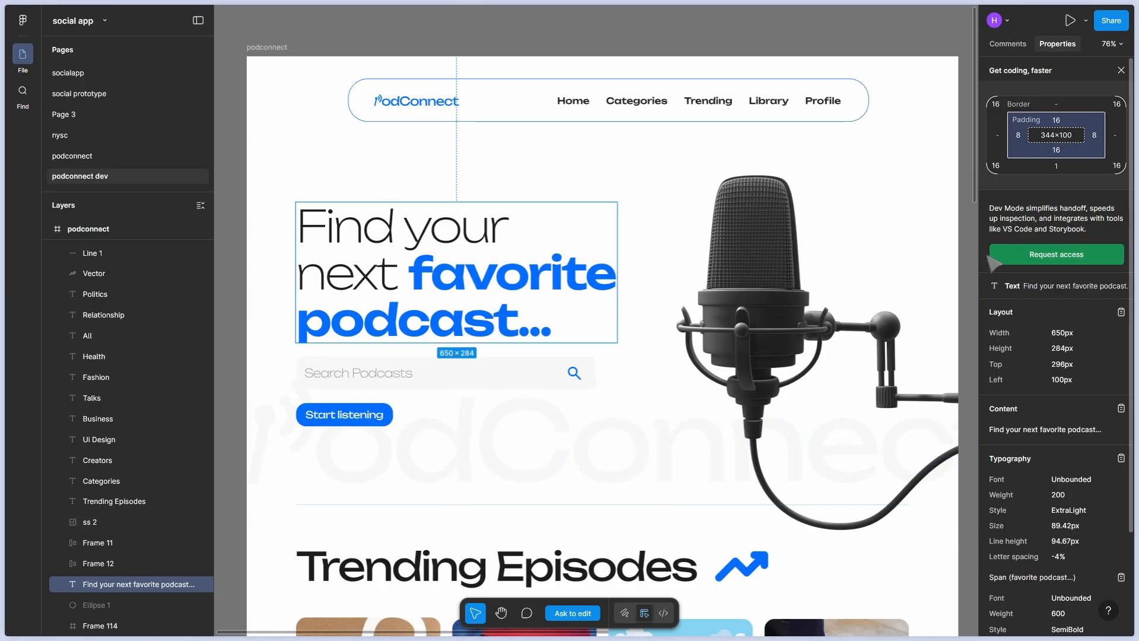
{"action": "key", "text": "alt+Tab"}
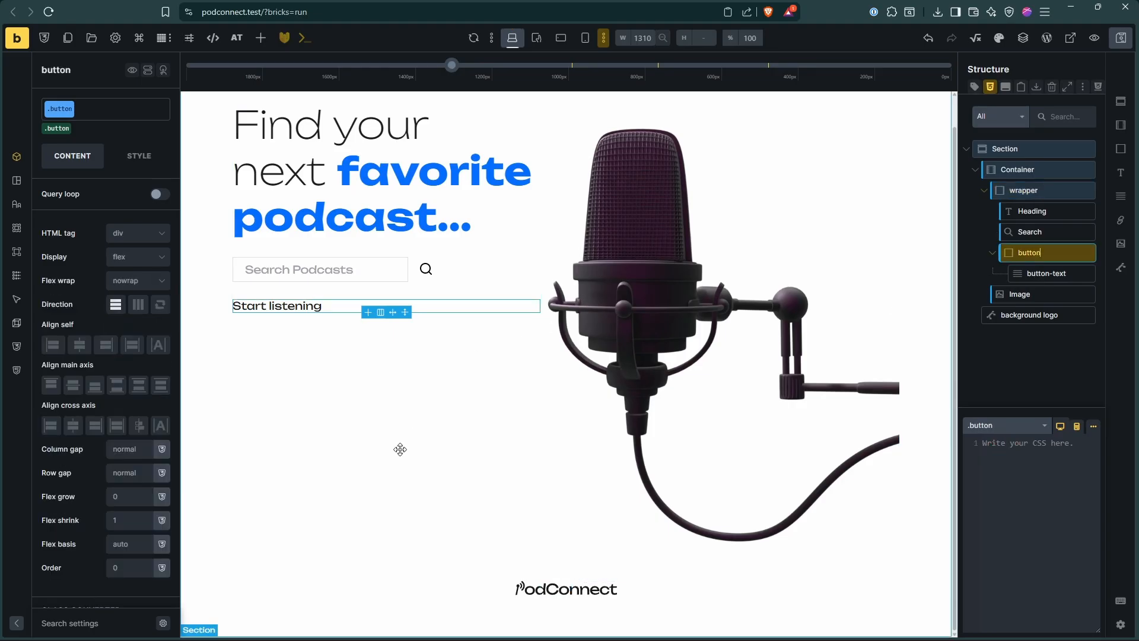
Set the background colour of the button's .button class to a primary blue variable from the Core Framework palette
{"action": "left_click", "coordinate": [16, 228]}
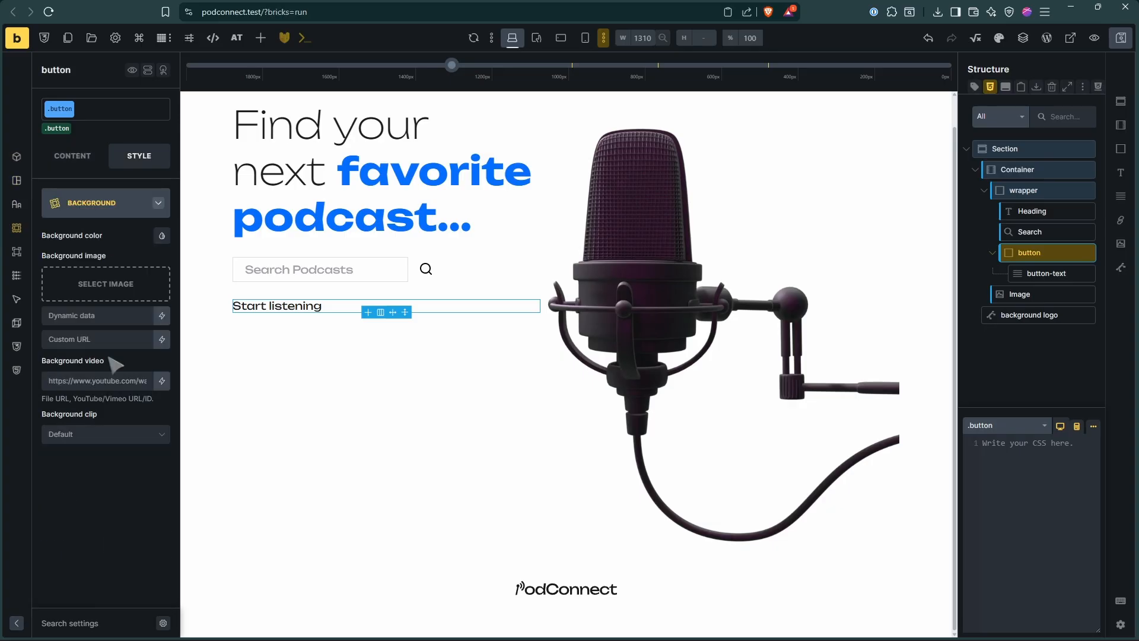
{"action": "left_click", "coordinate": [161, 235]}
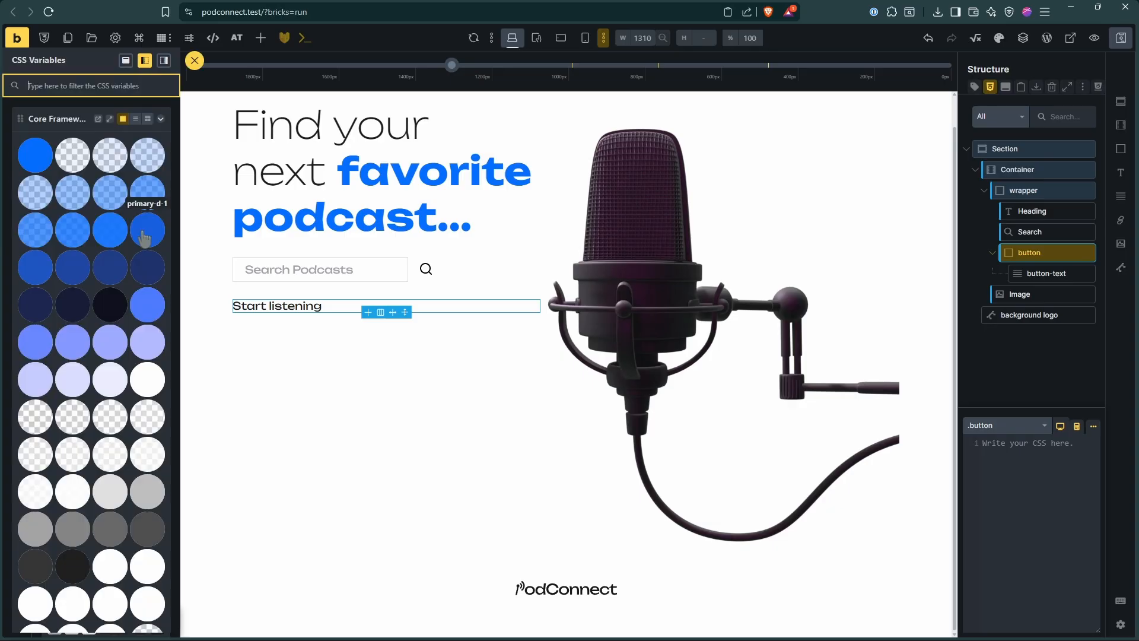
{"action": "left_click", "coordinate": [34, 151]}
{"action": "left_click", "coordinate": [163, 235]}
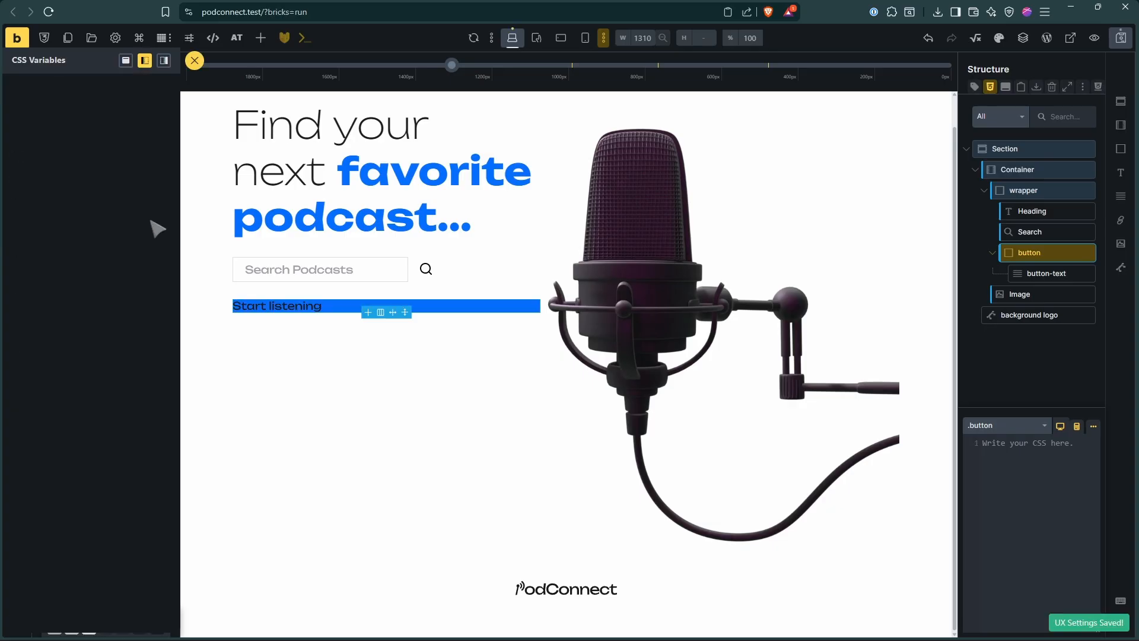
{"action": "left_click", "coordinate": [148, 120]}
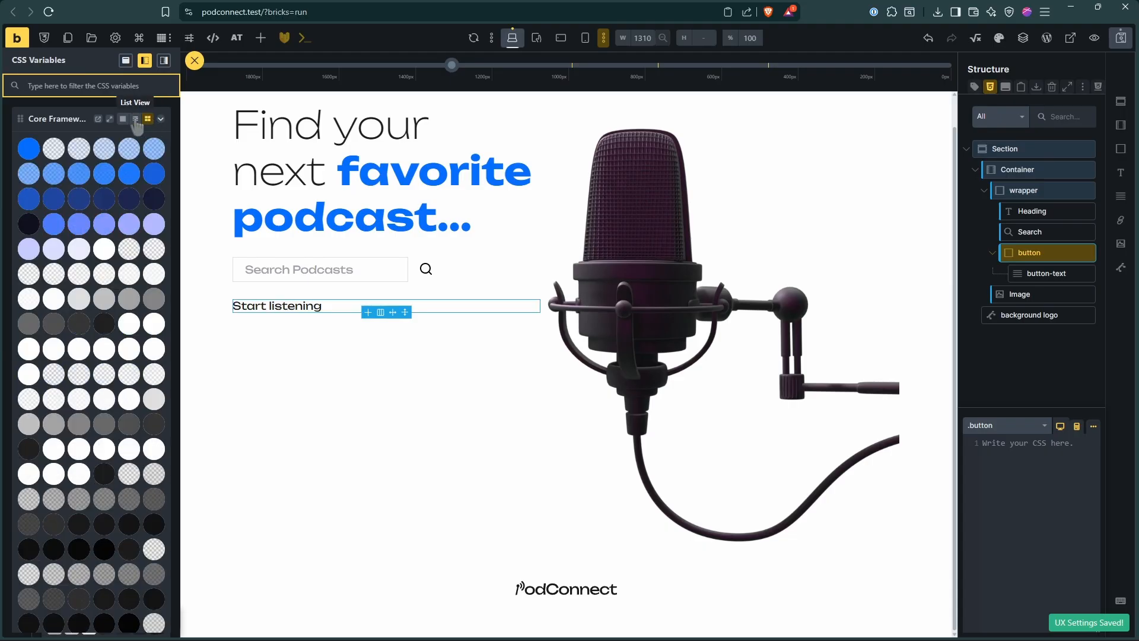
{"action": "left_click", "coordinate": [194, 60]}
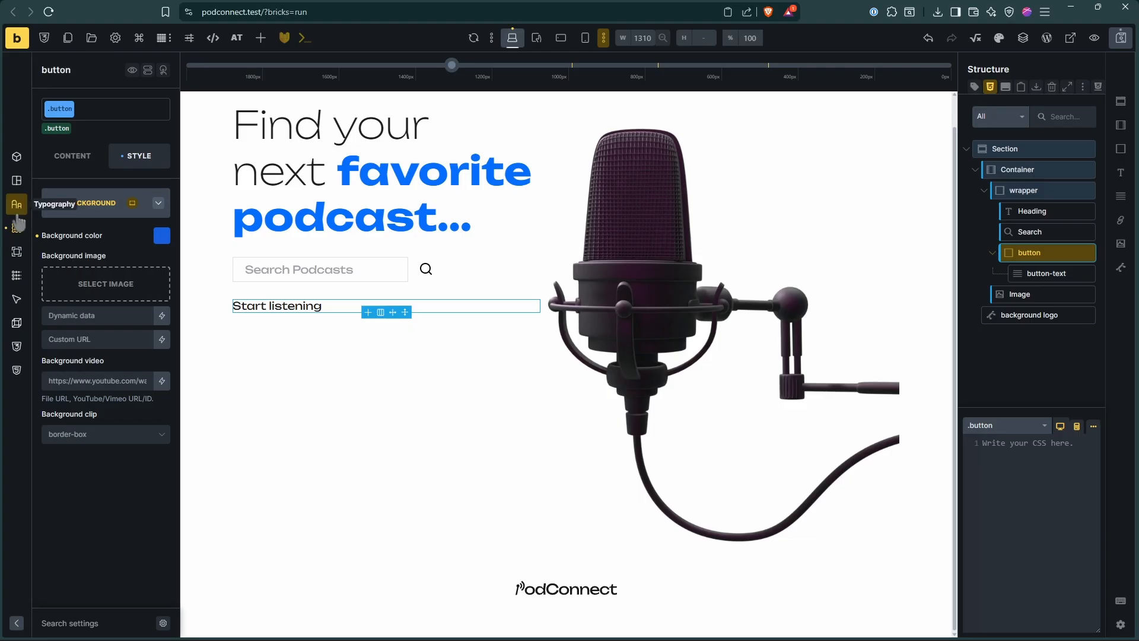
{"action": "left_click", "coordinate": [1040, 272]}
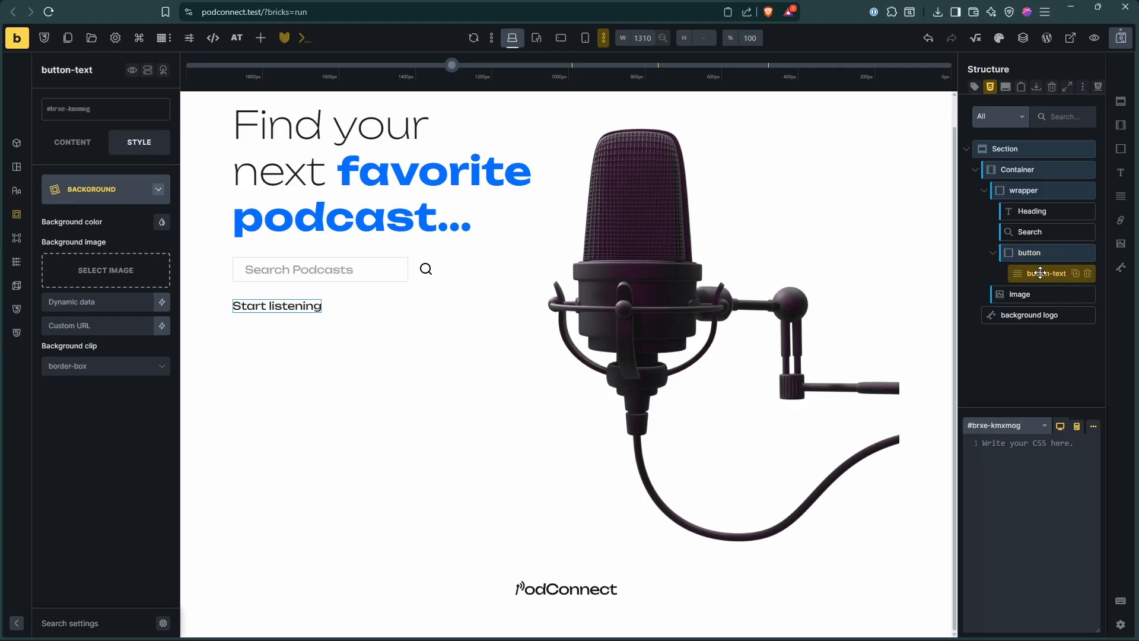
{"action": "left_click", "coordinate": [1038, 249]}
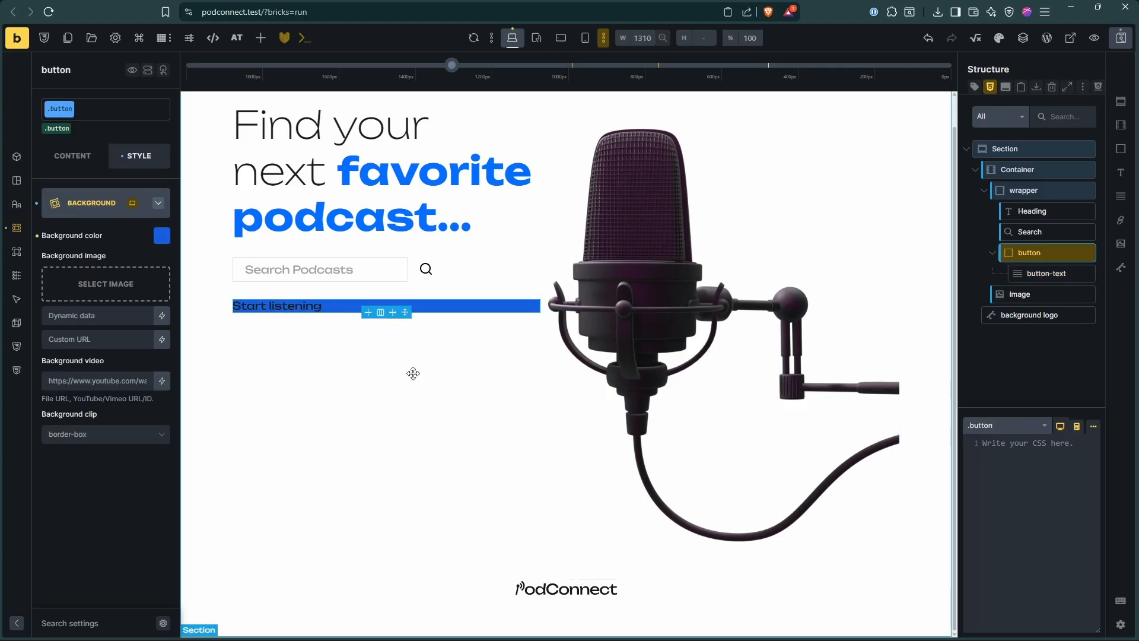
Set the inline size of the button's .button class to auto in the sizing settings
{"action": "left_click", "coordinate": [13, 186]}
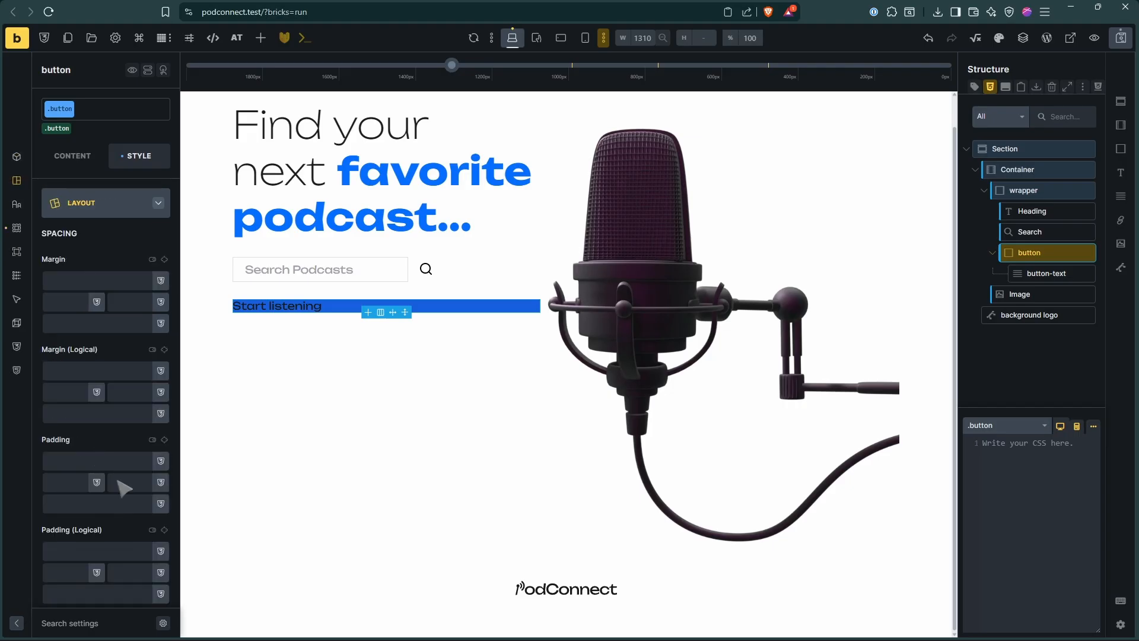
{"action": "scroll", "coordinate": [120, 372], "scroll_direction": "down", "scroll_amount": 5}
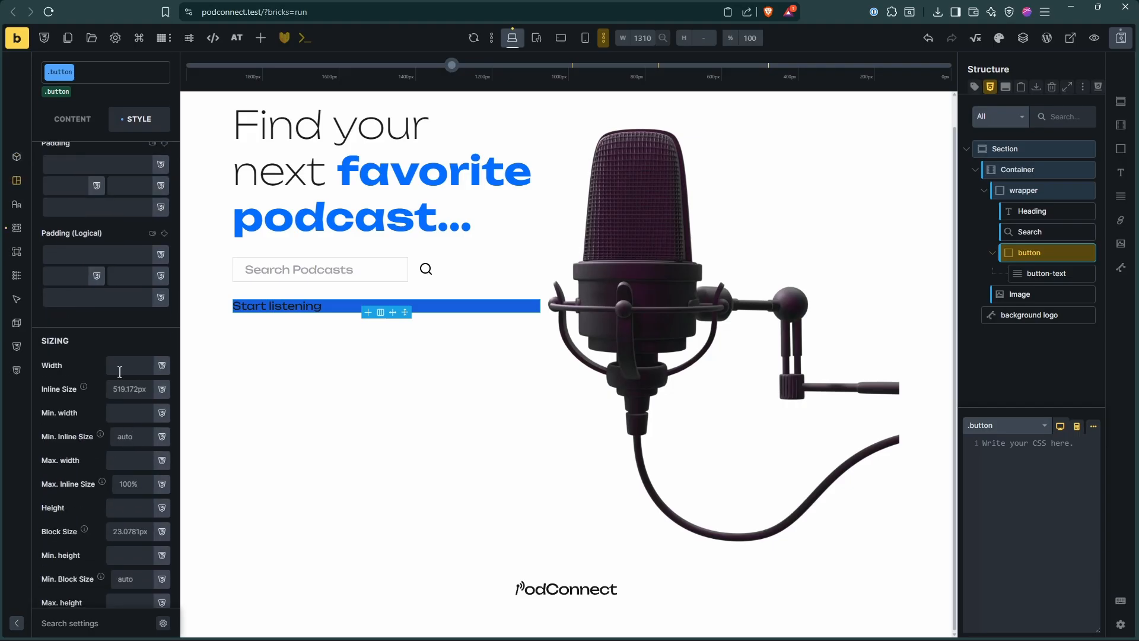
{"action": "left_click", "coordinate": [128, 392]}
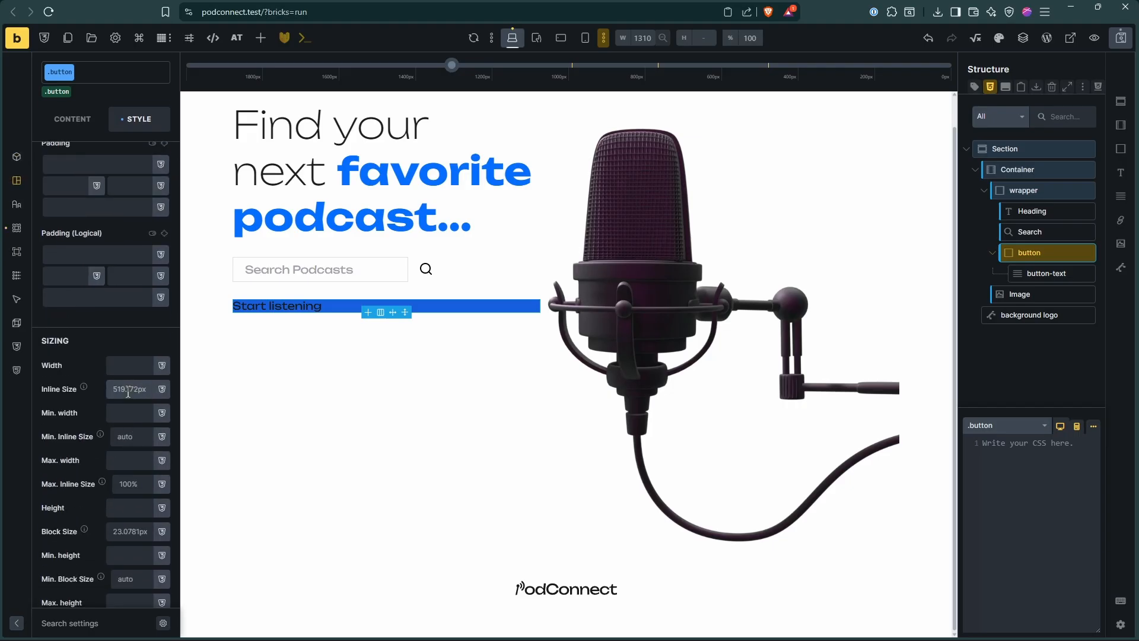
{"action": "type", "text": "auto"}
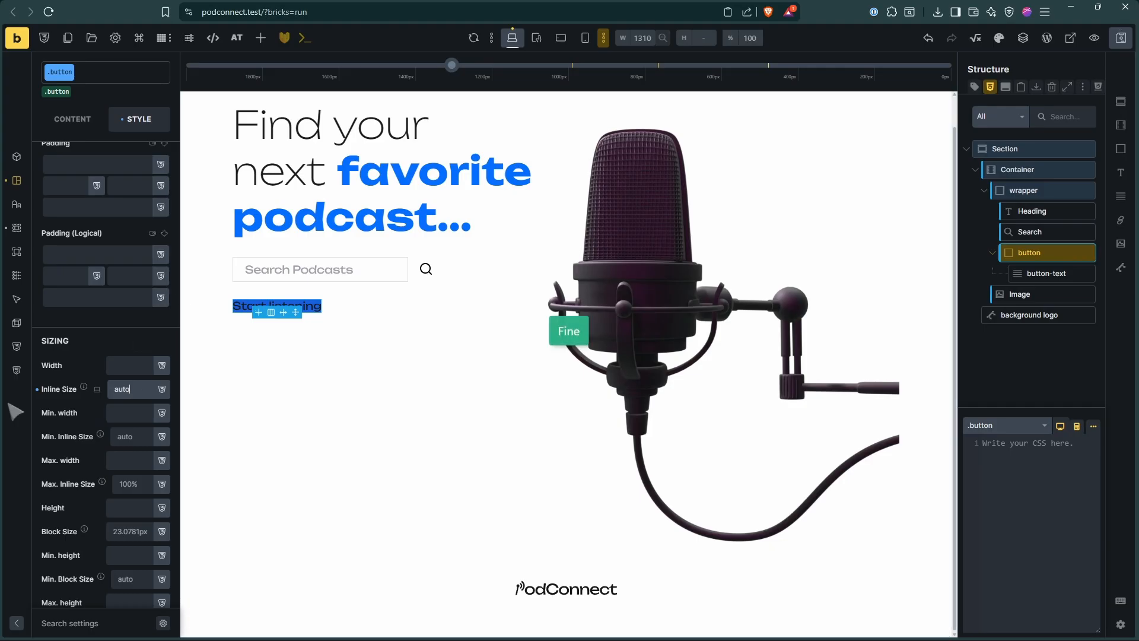
Clear the button's inline size and set its width to auto instead
{"action": "scroll", "coordinate": [134, 362], "scroll_direction": "up", "scroll_amount": 5}
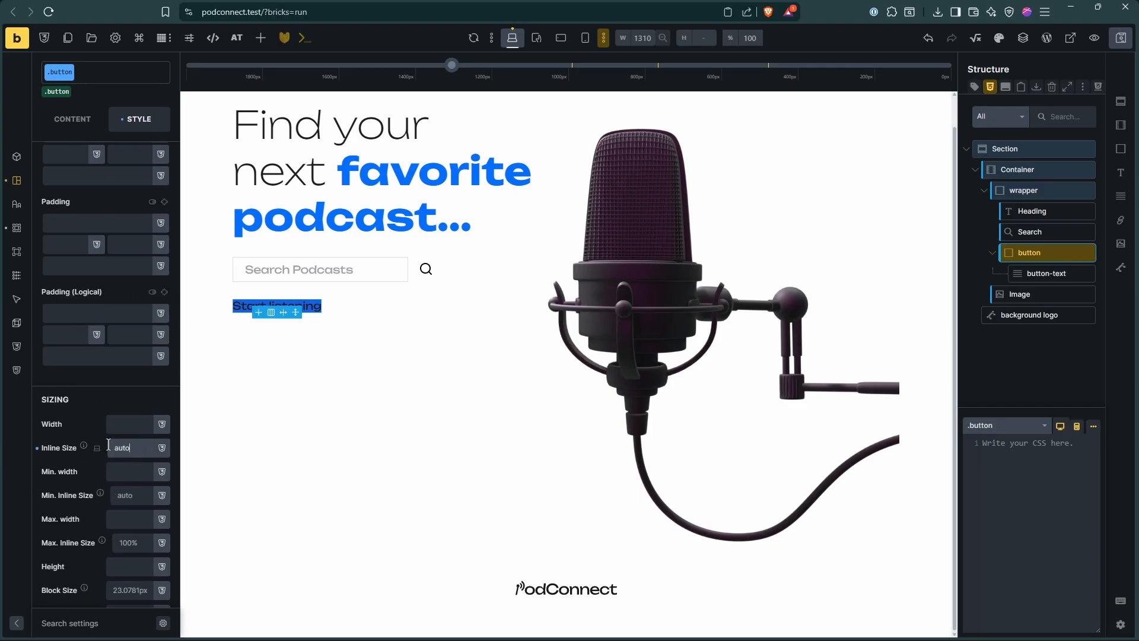
{"action": "scroll", "coordinate": [116, 452], "scroll_direction": "down", "scroll_amount": 2}
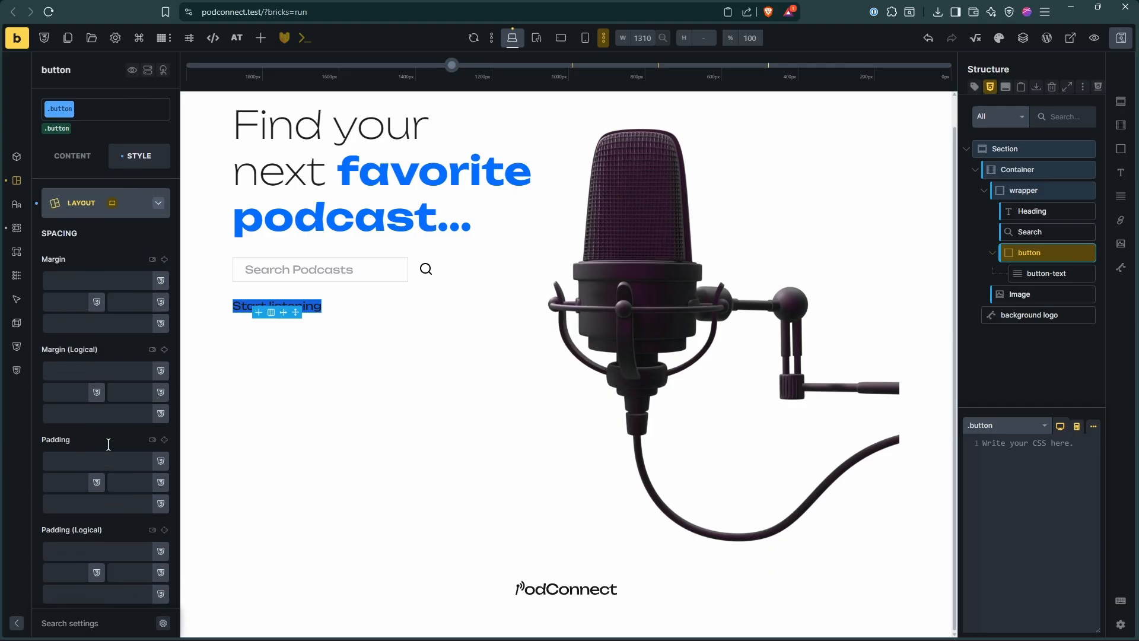
{"action": "scroll", "coordinate": [108, 445], "scroll_direction": "down", "scroll_amount": 8}
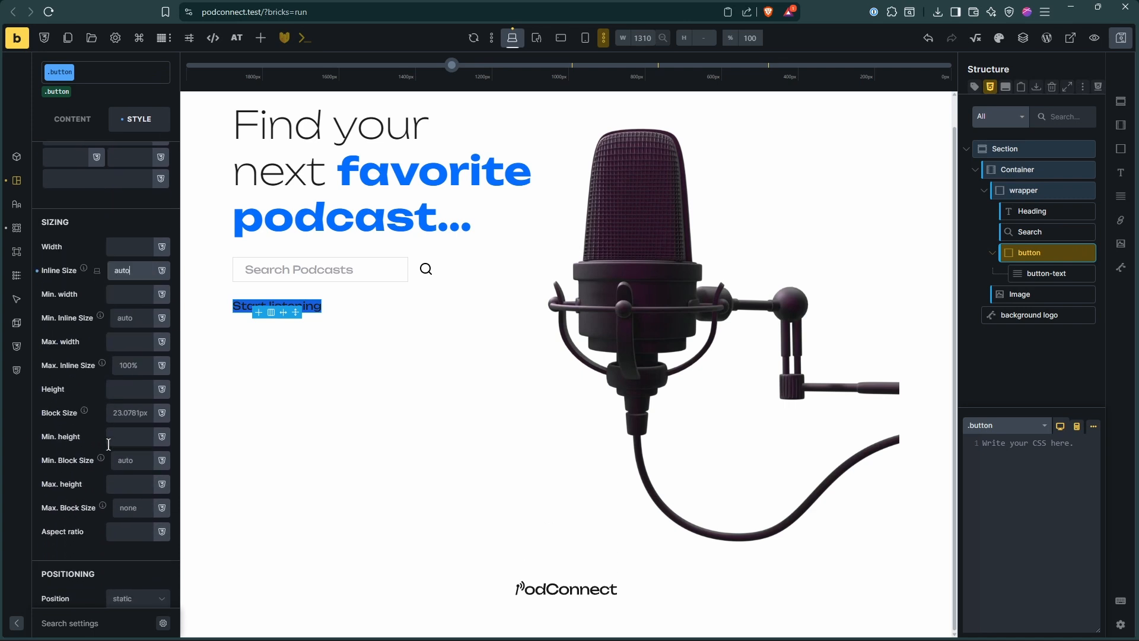
{"action": "scroll", "coordinate": [109, 445], "scroll_direction": "up", "scroll_amount": 3}
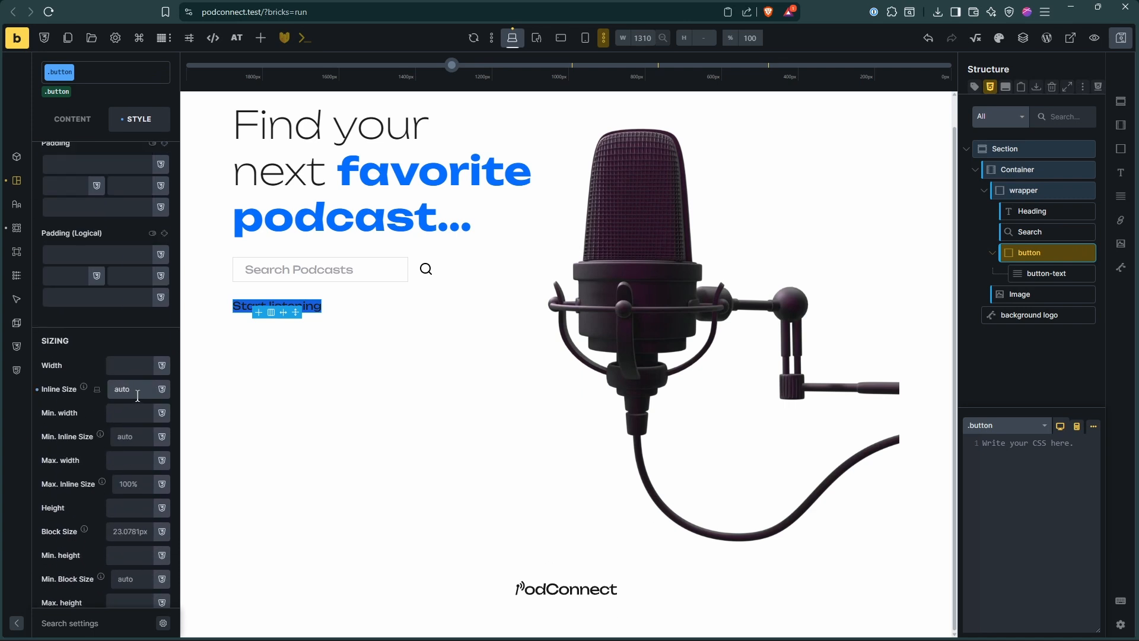
{"action": "left_click_drag", "start_coordinate": [138, 396], "coordinate": [124, 365]}
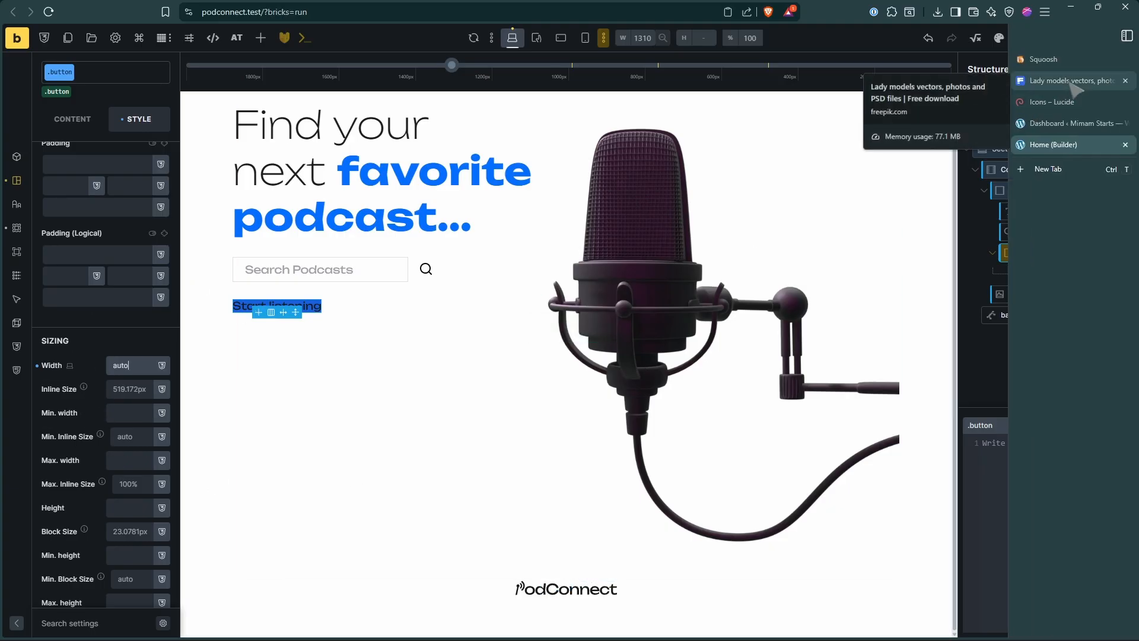
Switch to the WordPress dashboard and open the Elements builder tweaks in Advanced Themer's theme settings
{"action": "left_click", "coordinate": [1051, 124]}
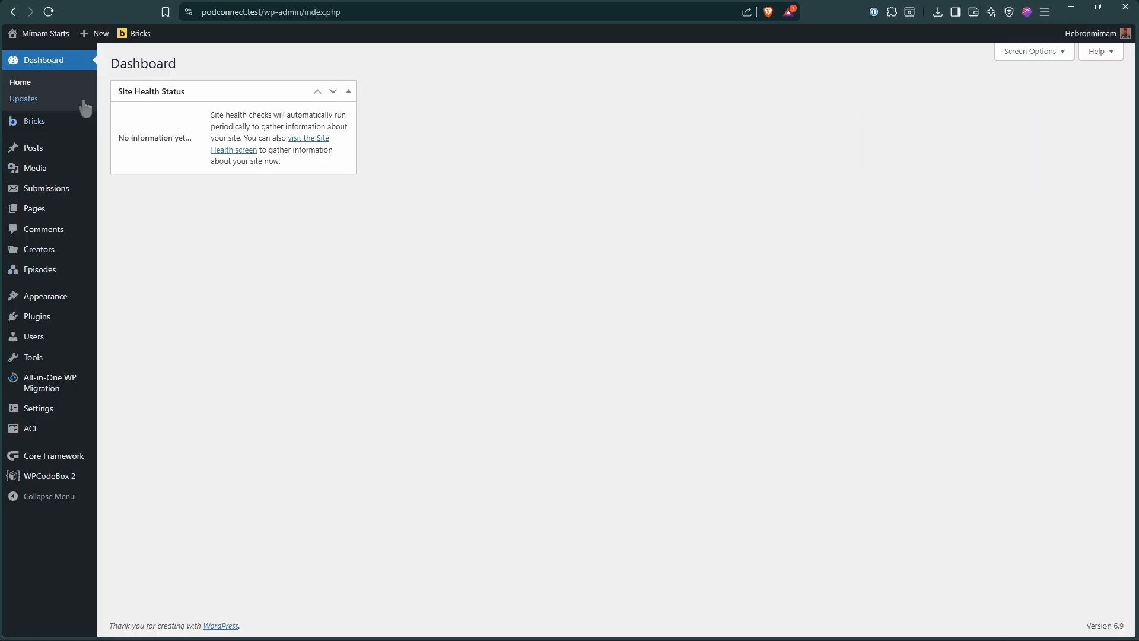
{"action": "mouse_move", "coordinate": [34, 124]}
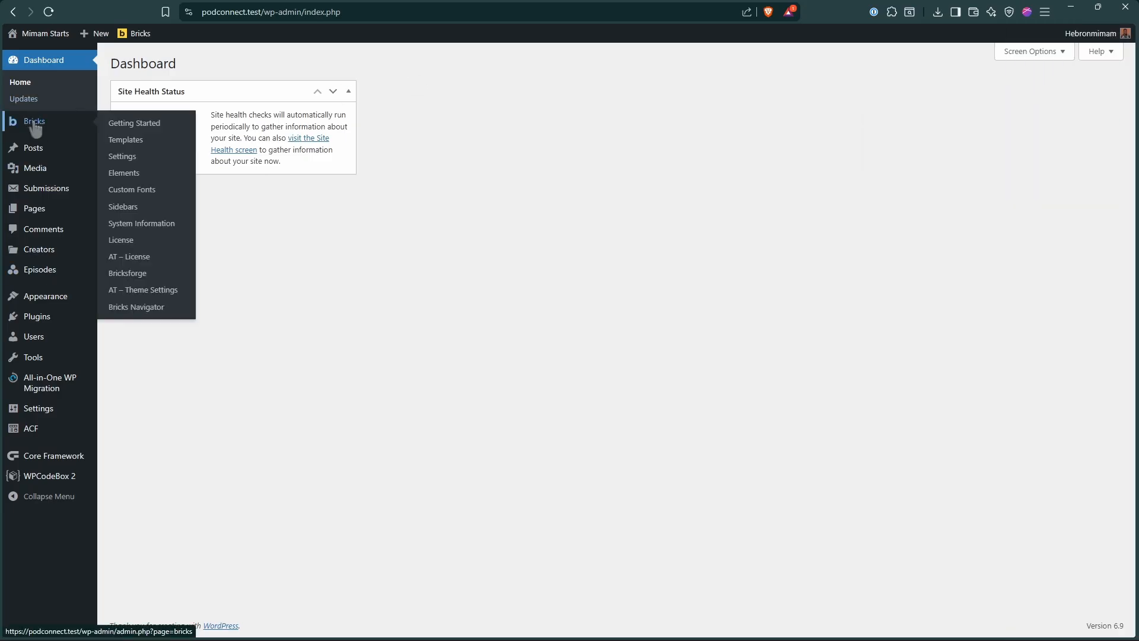
{"action": "left_click", "coordinate": [142, 291]}
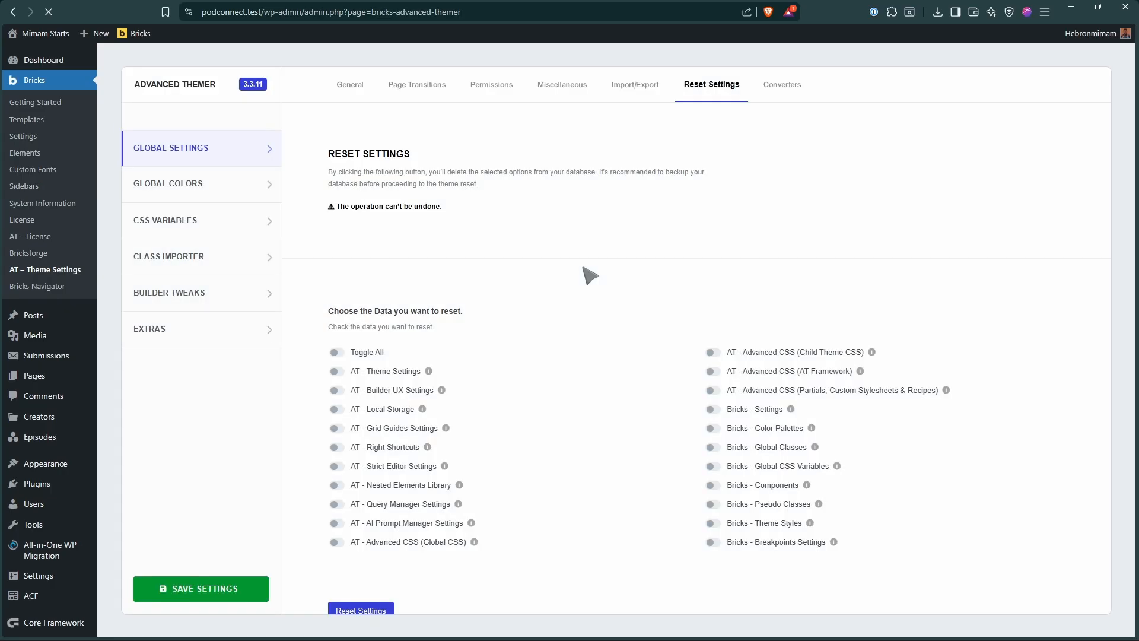
{"action": "left_click", "coordinate": [182, 297]}
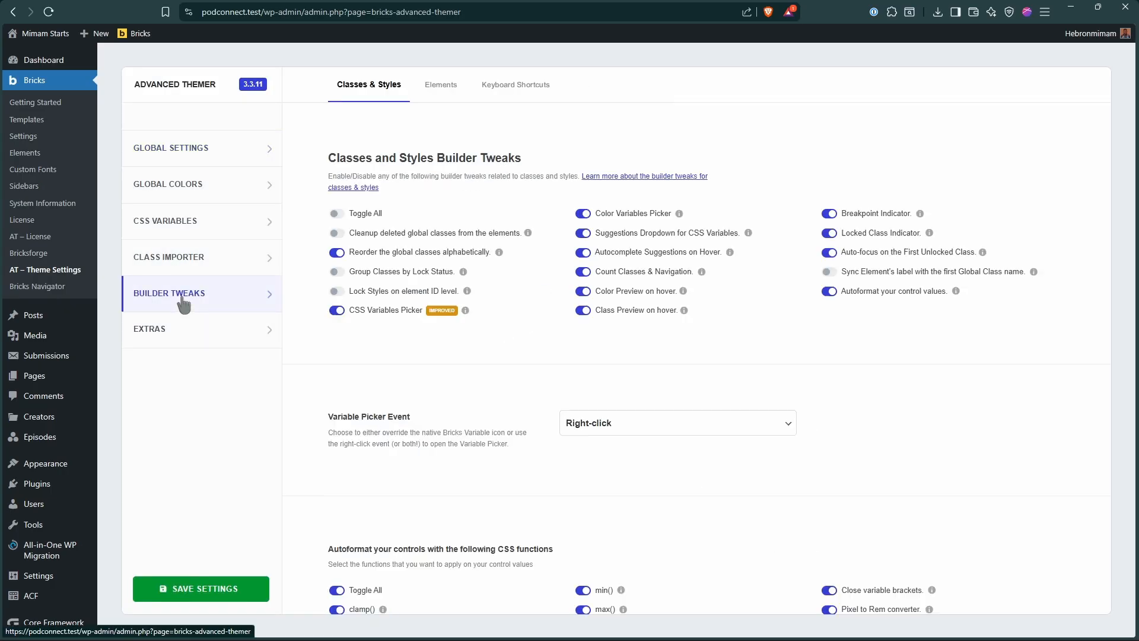
{"action": "scroll", "coordinate": [688, 425], "scroll_direction": "down", "scroll_amount": 8}
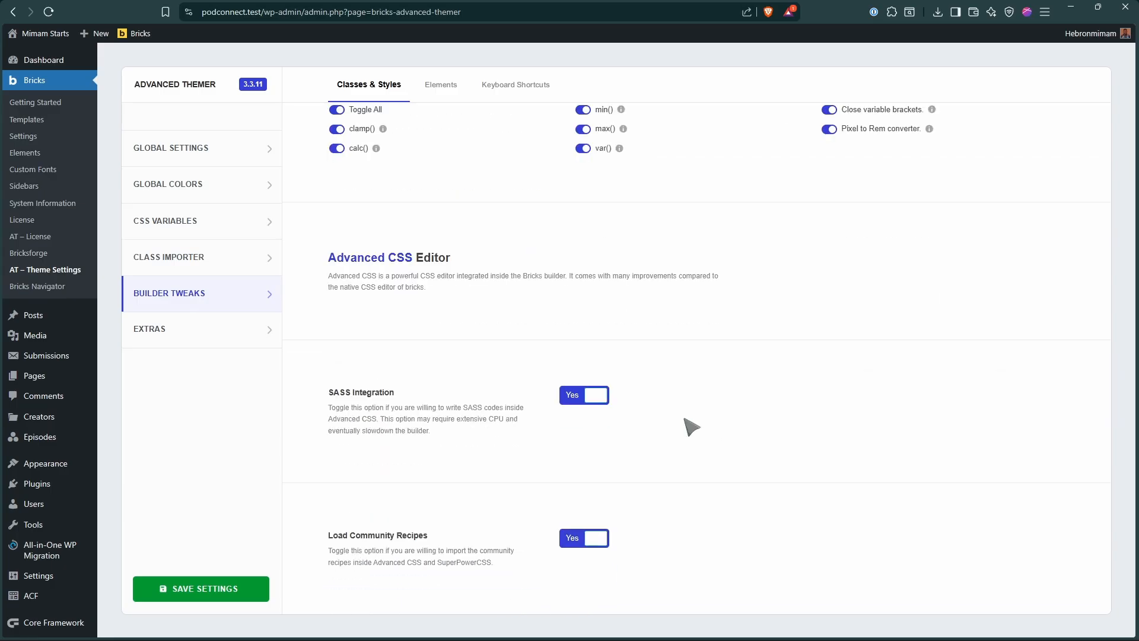
{"action": "scroll", "coordinate": [692, 427], "scroll_direction": "up", "scroll_amount": 4}
{"action": "left_click", "coordinate": [437, 84]}
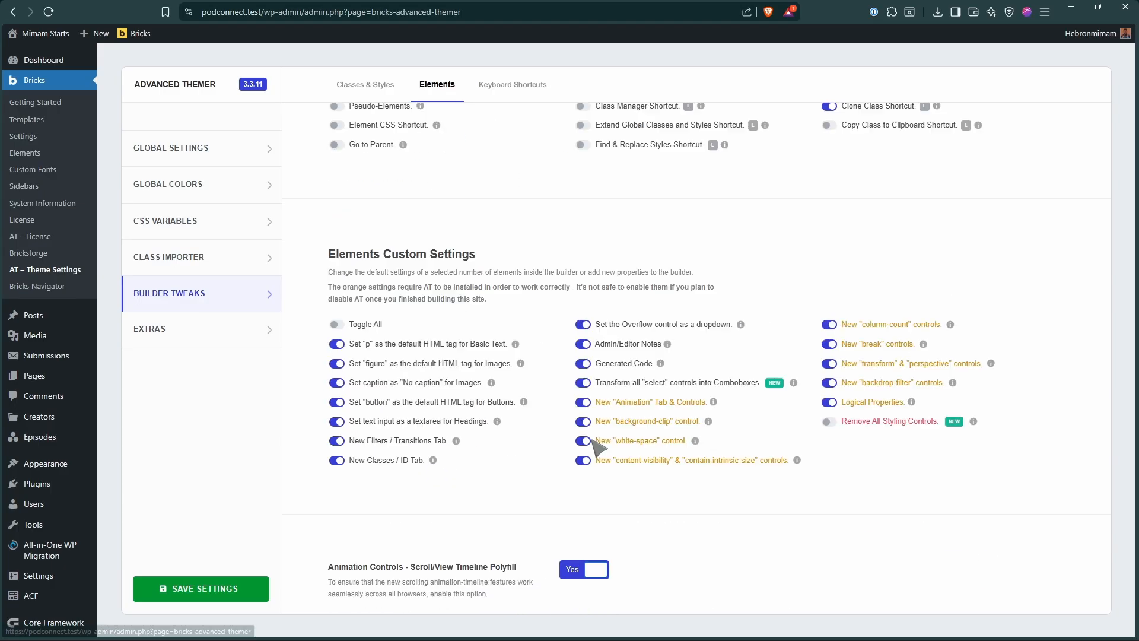
Disable Logical Properties under Elements Custom Settings and save the Advanced Themer settings
{"action": "scroll", "coordinate": [532, 502], "scroll_direction": "down", "scroll_amount": 3}
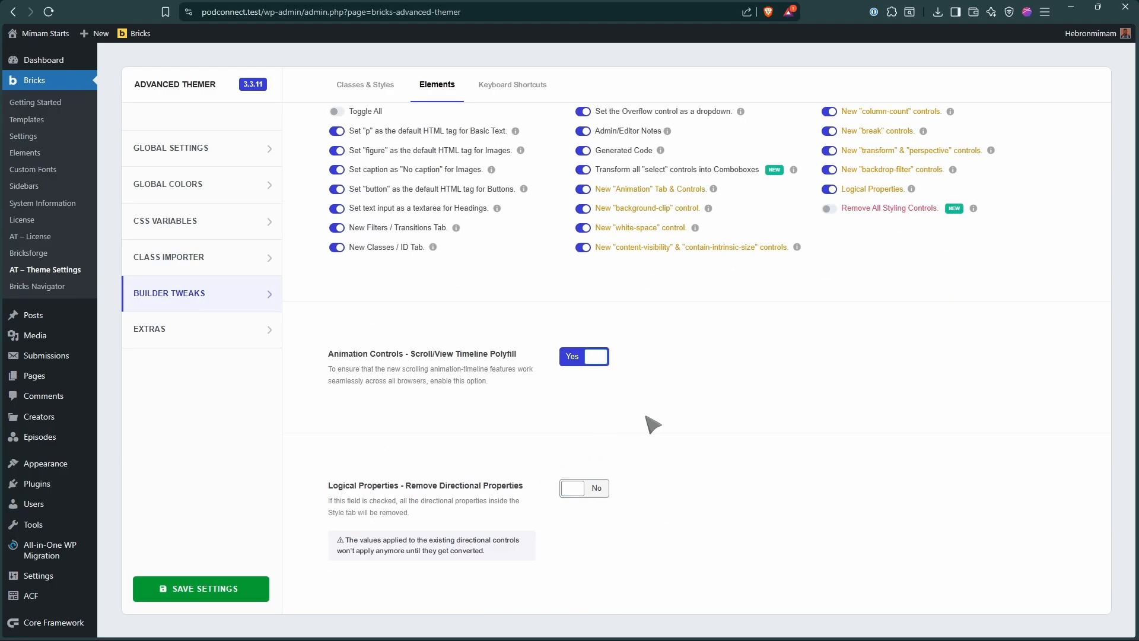
{"action": "left_click", "coordinate": [830, 190]}
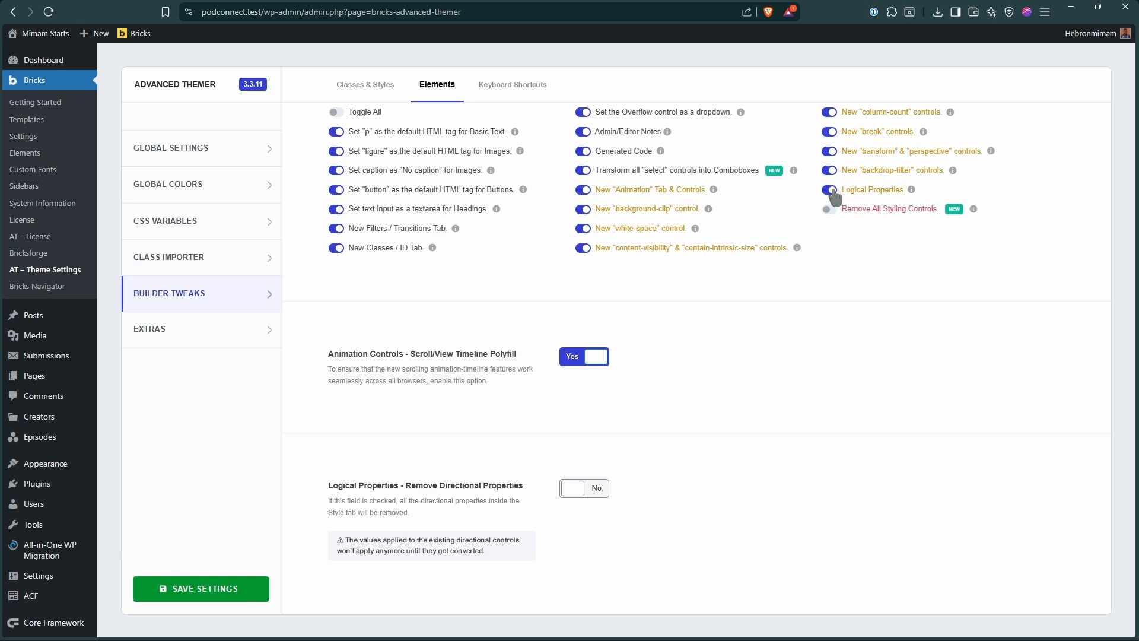
{"action": "scroll", "coordinate": [834, 194], "scroll_direction": "up", "scroll_amount": 3}
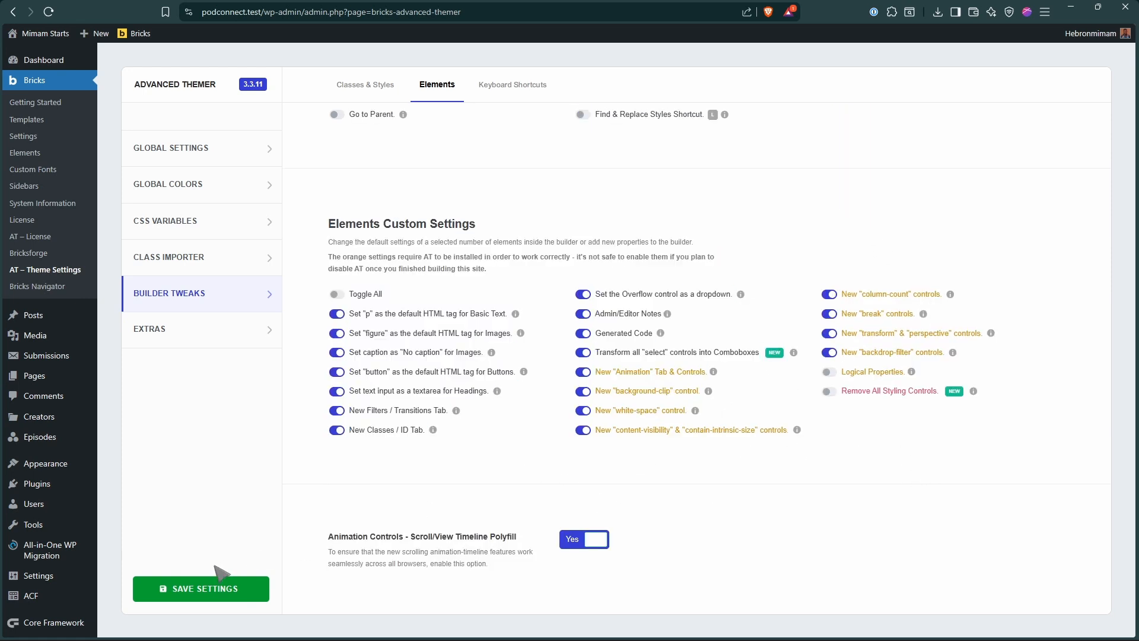
{"action": "left_click", "coordinate": [205, 589]}
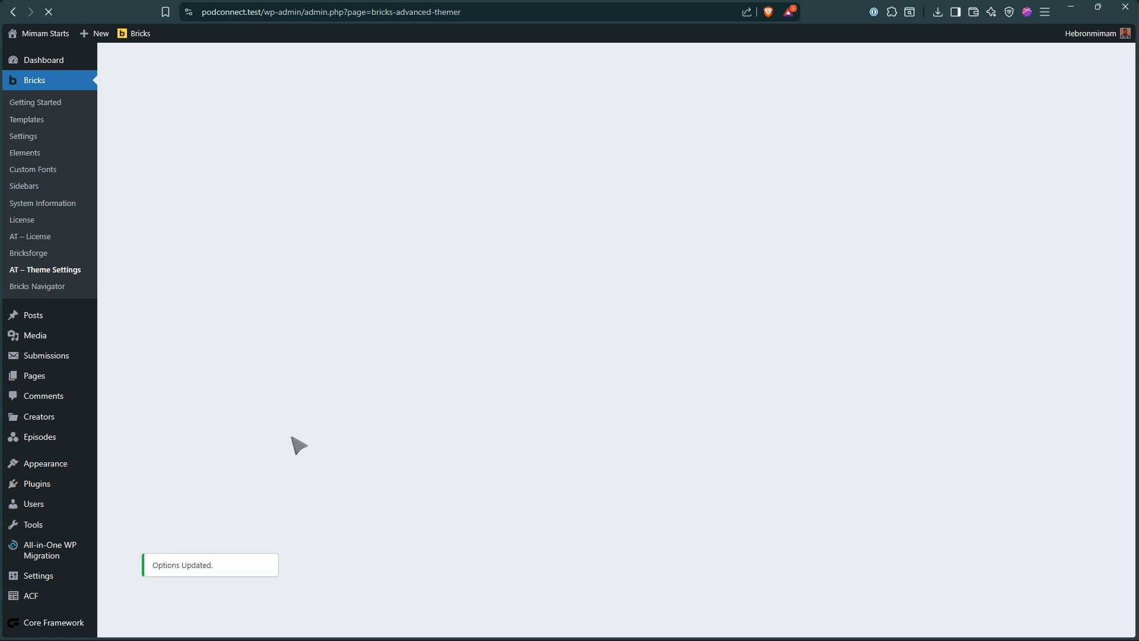
Return to the Home builder page and open the typography settings of the hero's button element
{"action": "mouse_move", "coordinate": [1137, 178]}
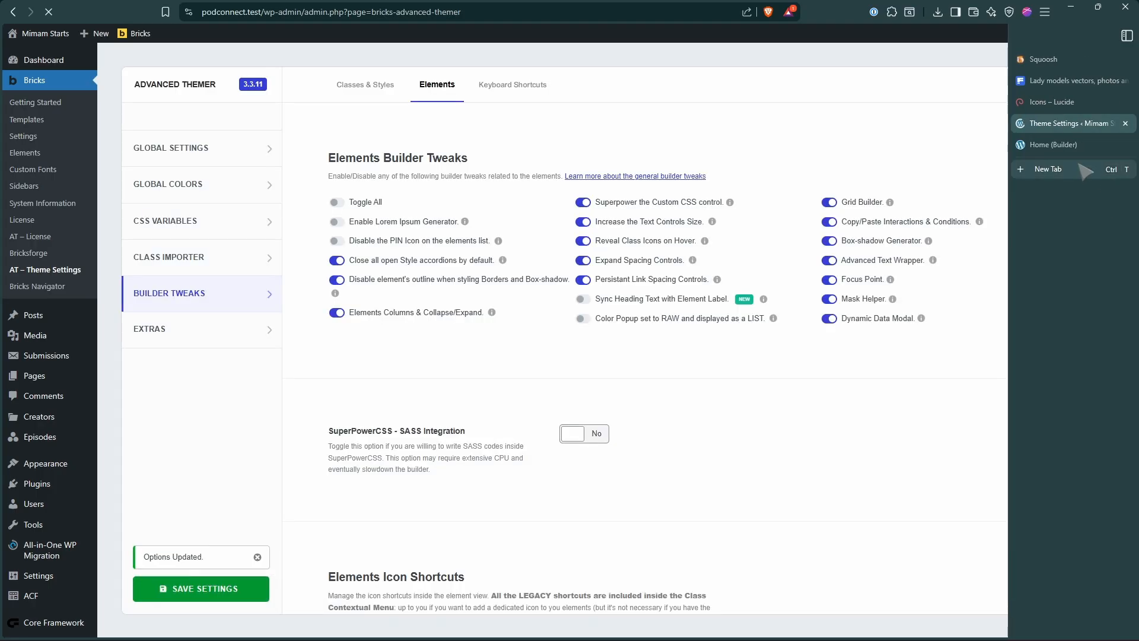
{"action": "left_click", "coordinate": [1050, 145]}
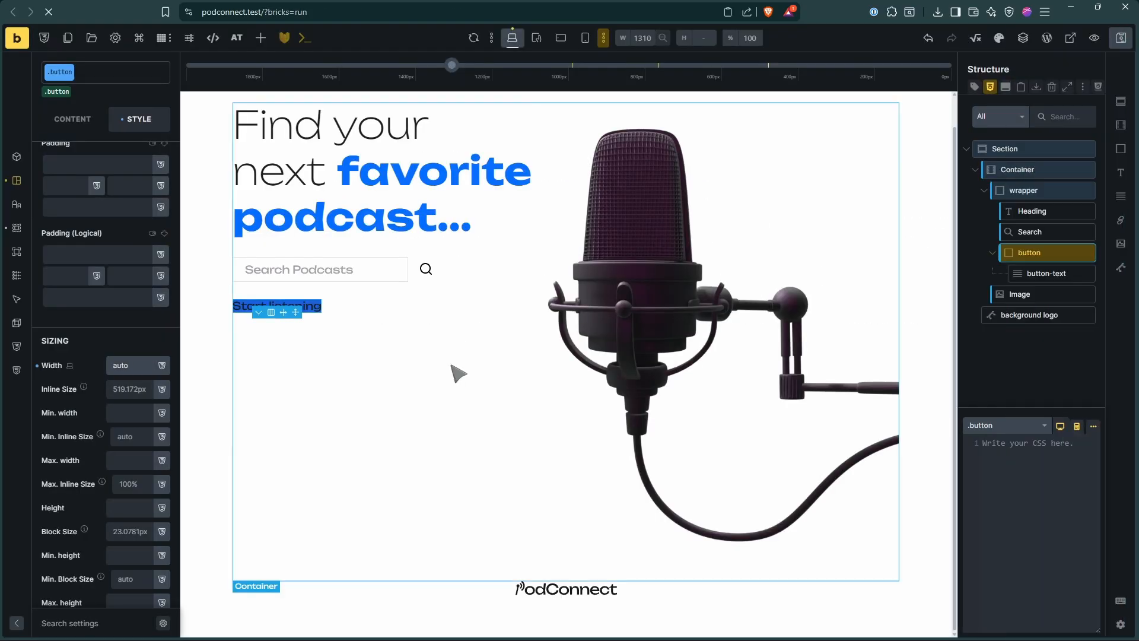
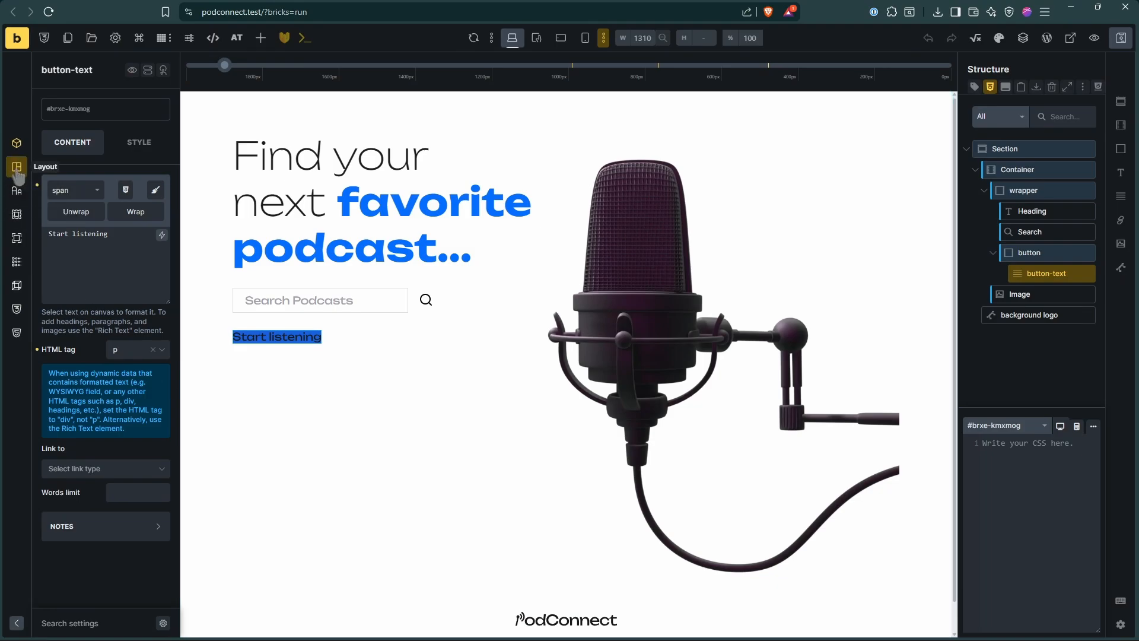
{"action": "left_click", "coordinate": [1030, 253]}
{"action": "left_click", "coordinate": [17, 205]}
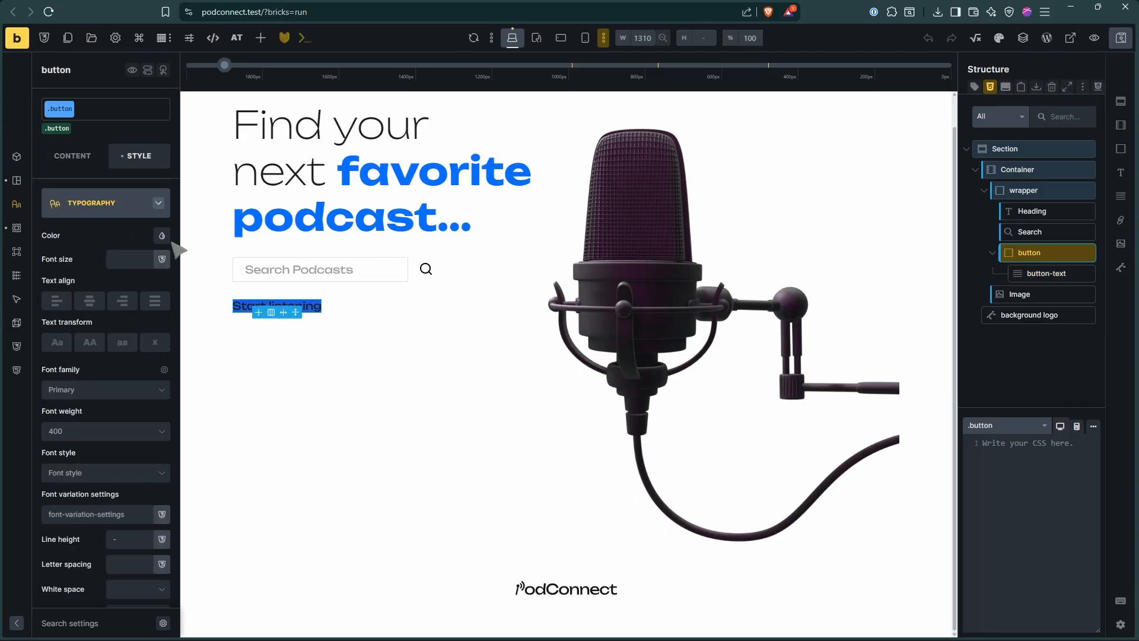
Set the typography color of the .button class to the white base surface color from the Core Framework variables
{"action": "left_click", "coordinate": [161, 236]}
{"action": "type", "text": "text"}
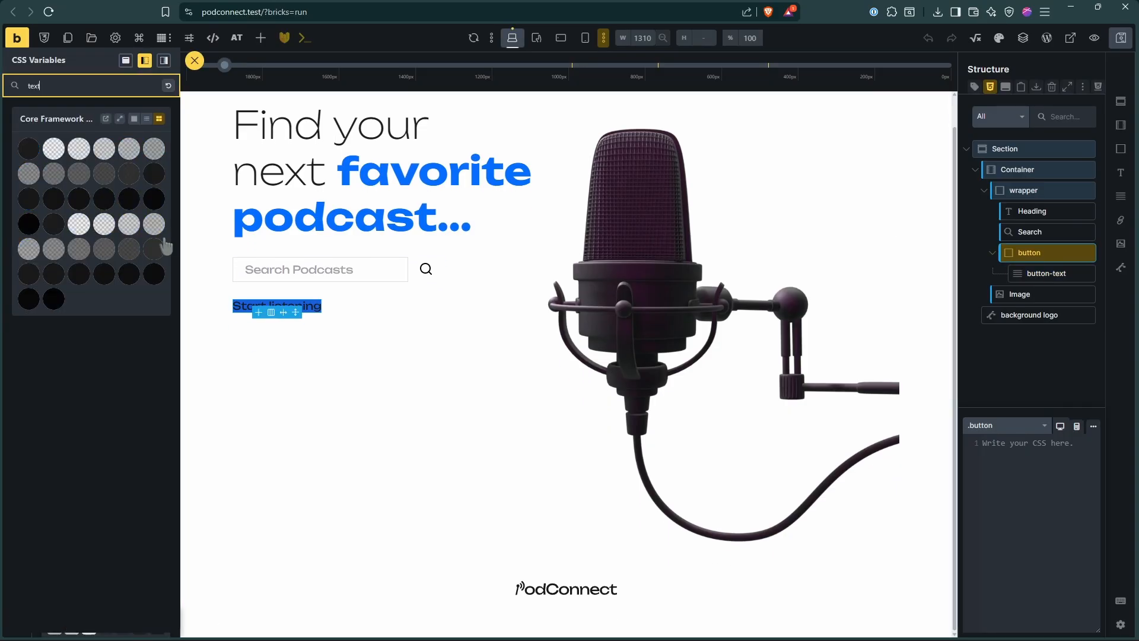
{"action": "left_click", "coordinate": [81, 227]}
{"action": "mouse_move", "coordinate": [1129, 253]}
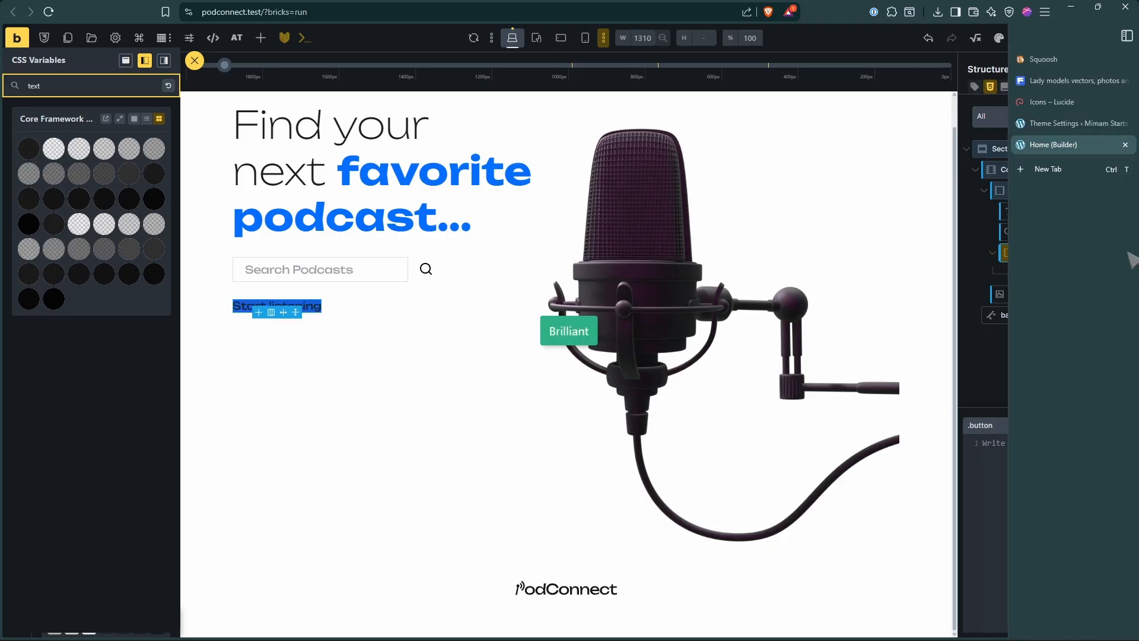
{"action": "left_click", "coordinate": [1081, 126]}
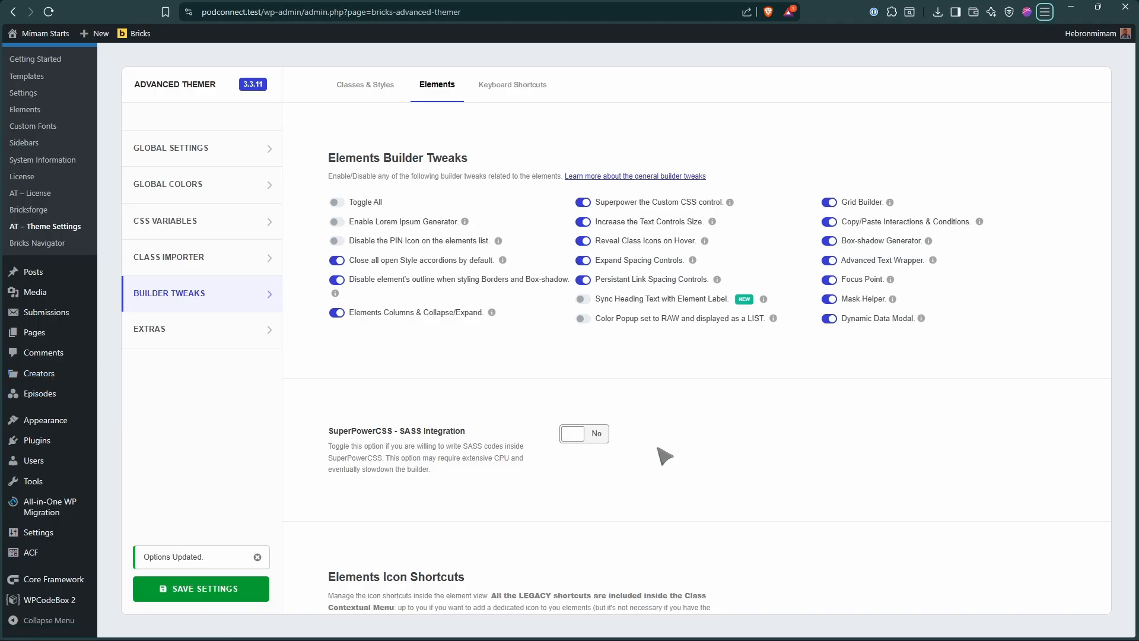
{"action": "key", "text": "ctrl+Tab"}
{"action": "key", "text": "ctrl+a"}
{"action": "type", "text": "sura"}
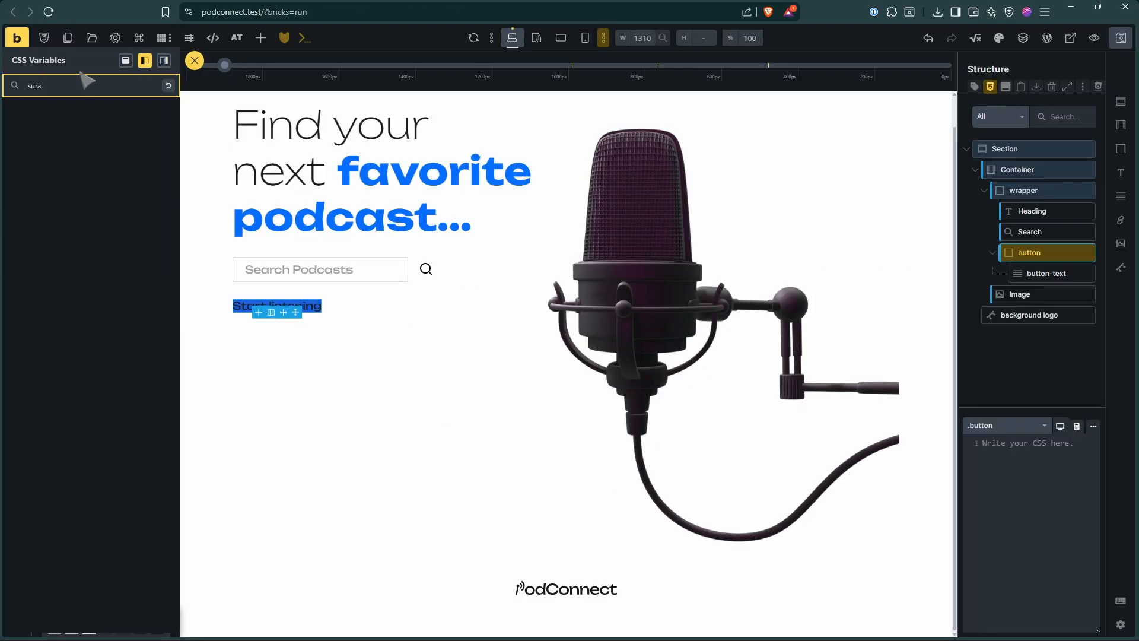
{"action": "key", "text": "BackSpace"}
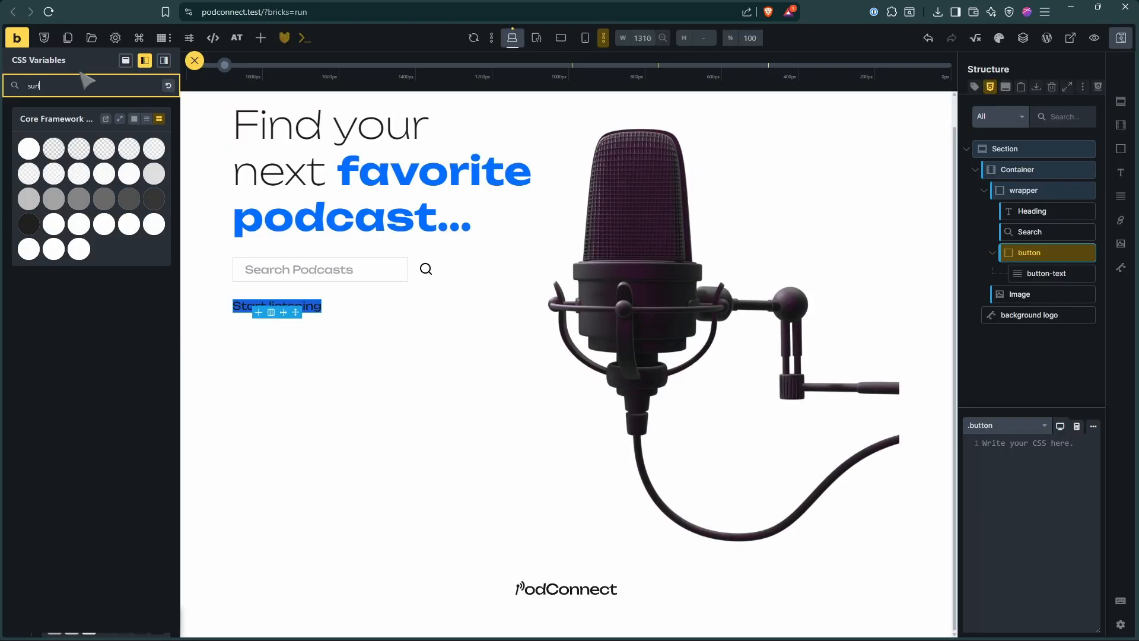
{"action": "left_click", "coordinate": [28, 148]}
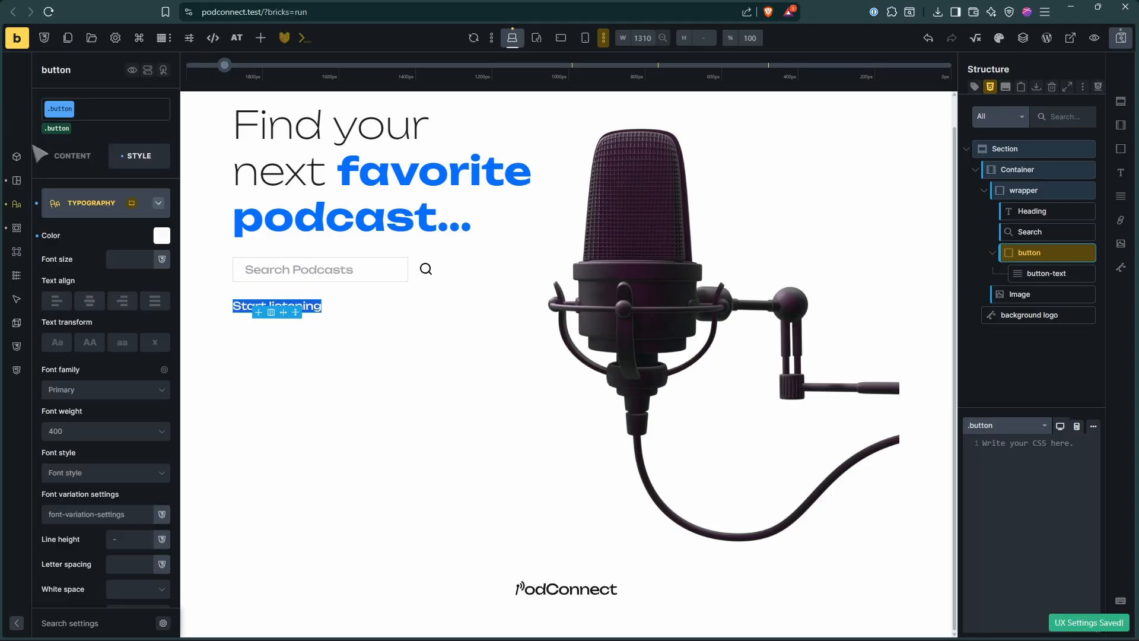
Set the font weight of the .button class to 300
{"action": "right_click", "coordinate": [132, 260]}
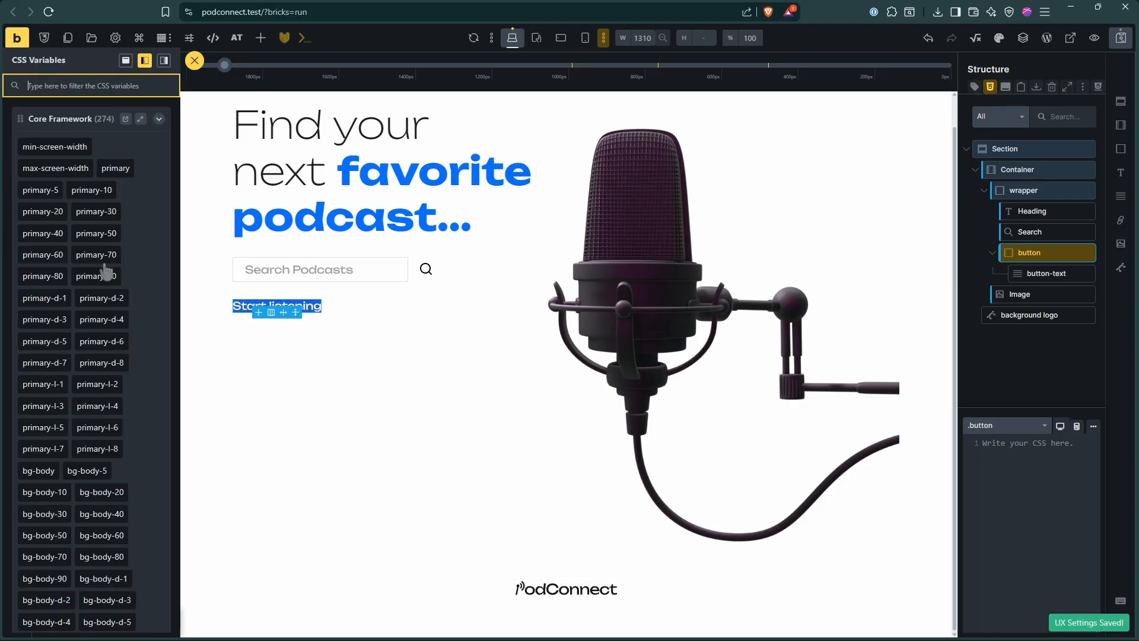
{"action": "left_click", "coordinate": [196, 64]}
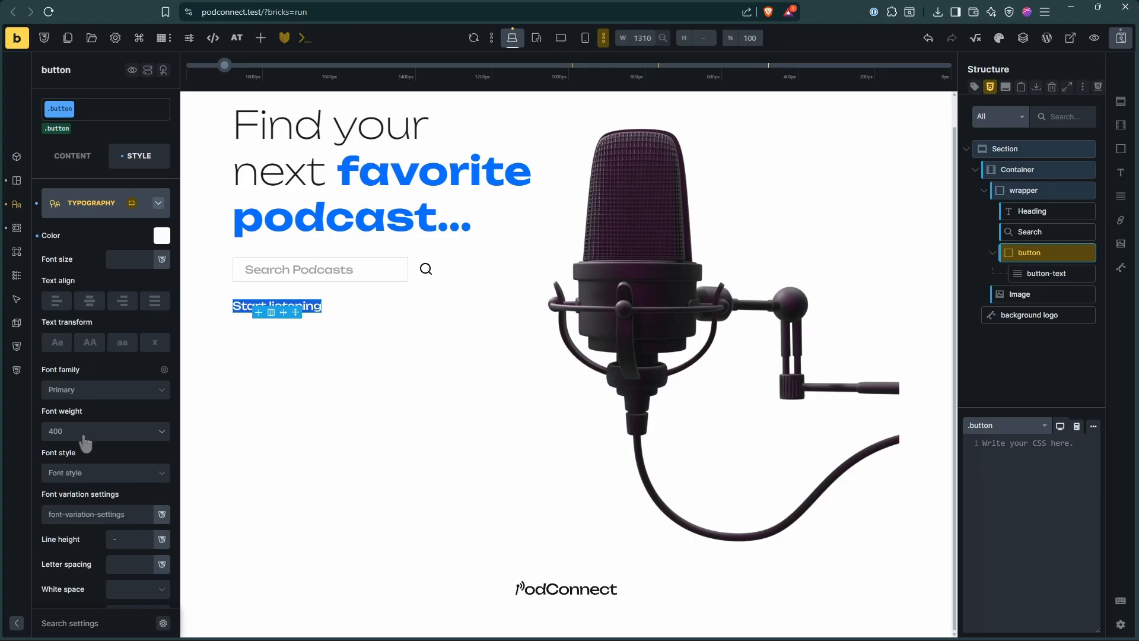
{"action": "left_click", "coordinate": [85, 437]}
{"action": "left_click", "coordinate": [65, 515]}
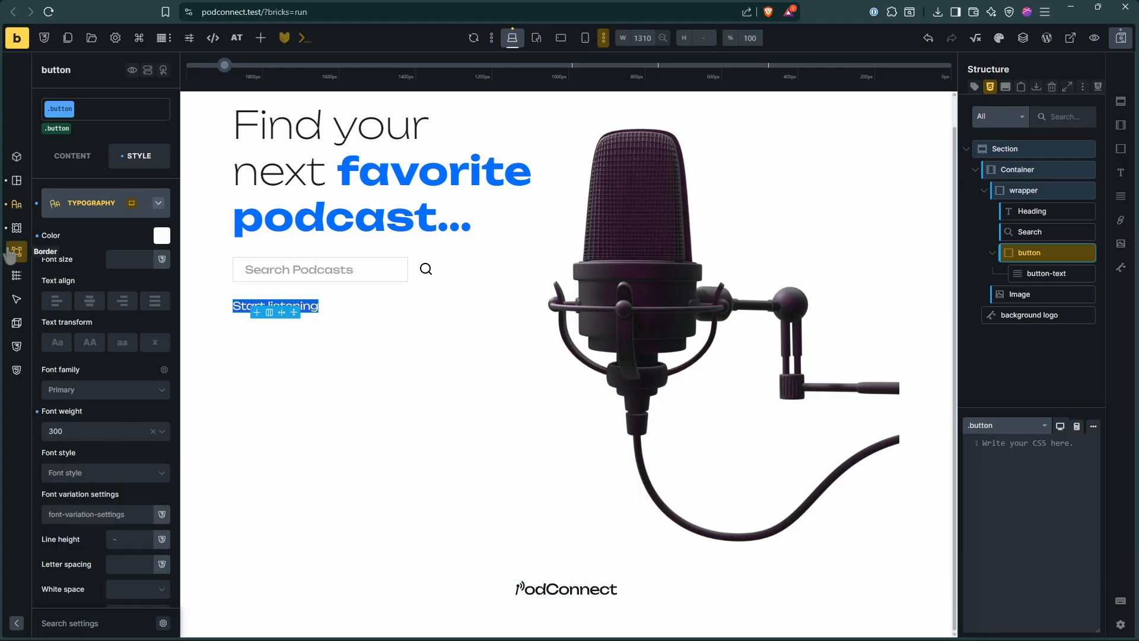
Set the .button class's padding to var(--space-xs) on all four sides
{"action": "left_click", "coordinate": [16, 181]}
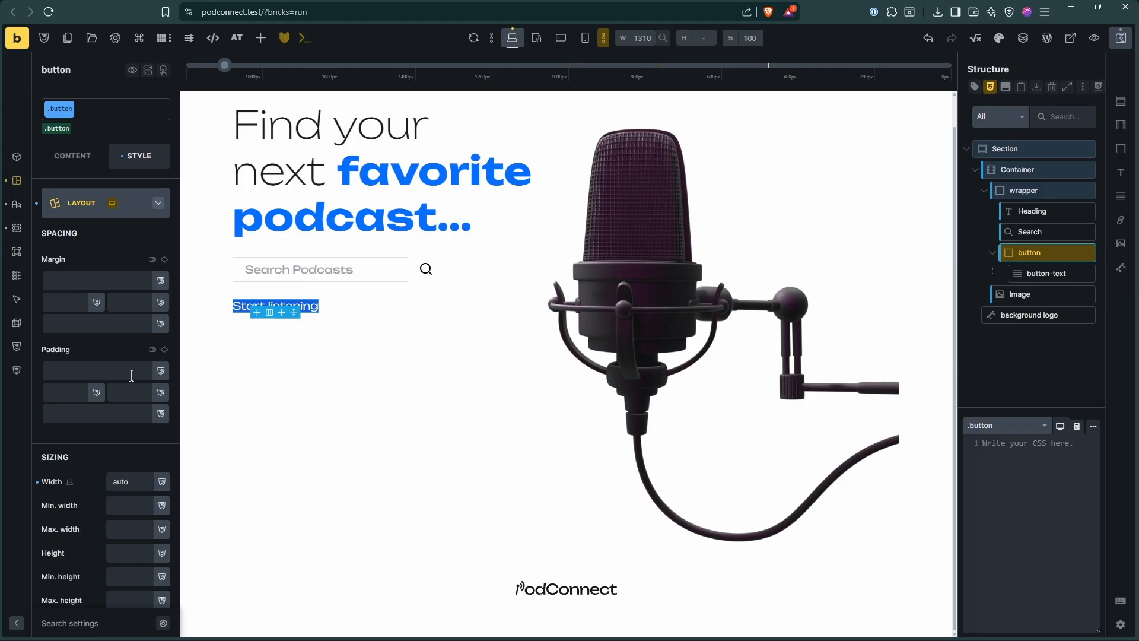
{"action": "left_click", "coordinate": [164, 350]}
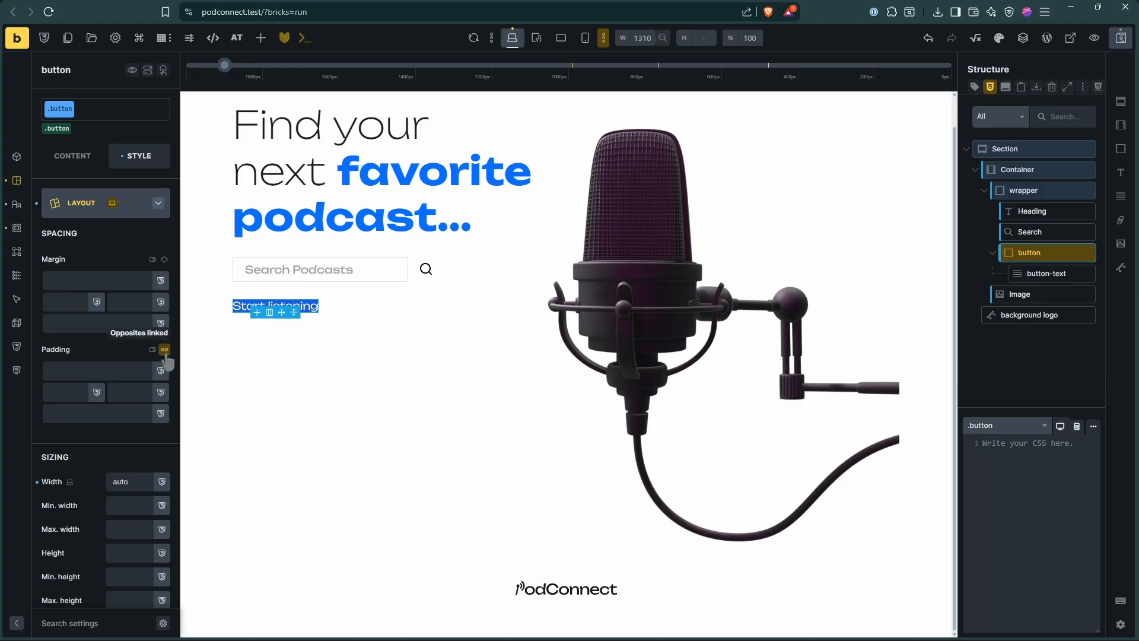
{"action": "right_click", "coordinate": [90, 370]}
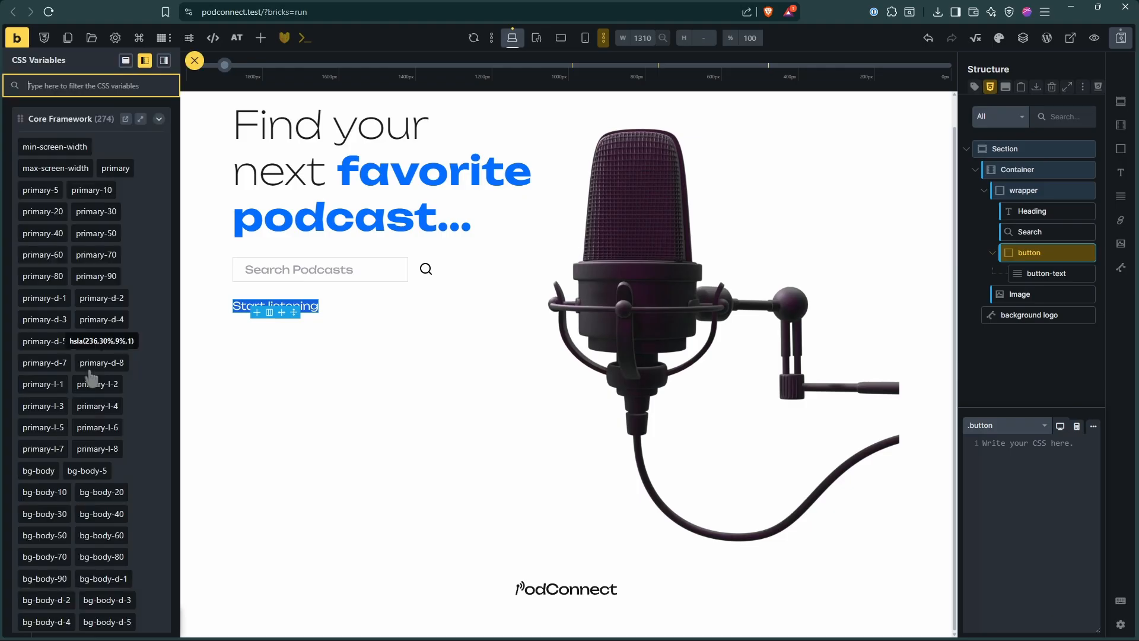
{"action": "type", "text": "space"}
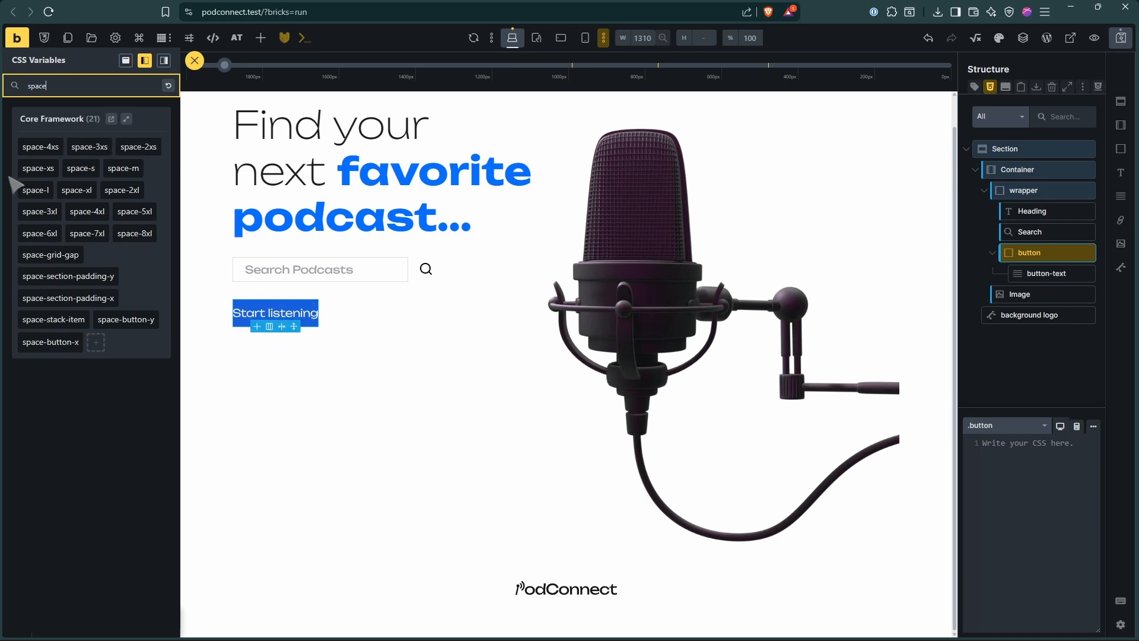
{"action": "left_click", "coordinate": [32, 172]}
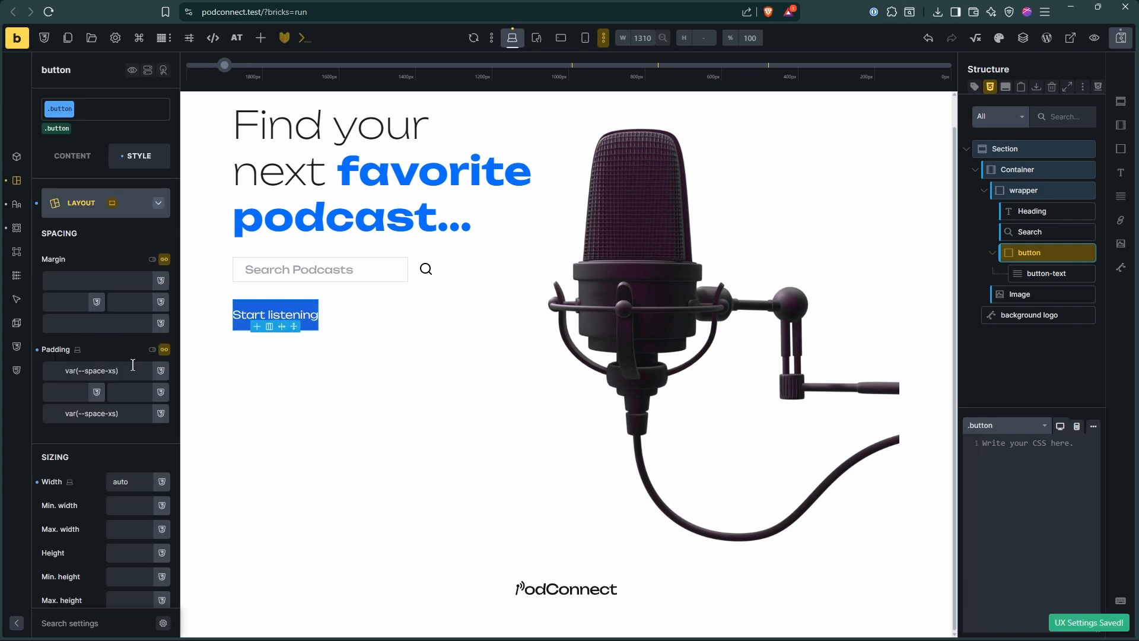
{"action": "left_click", "coordinate": [165, 350]}
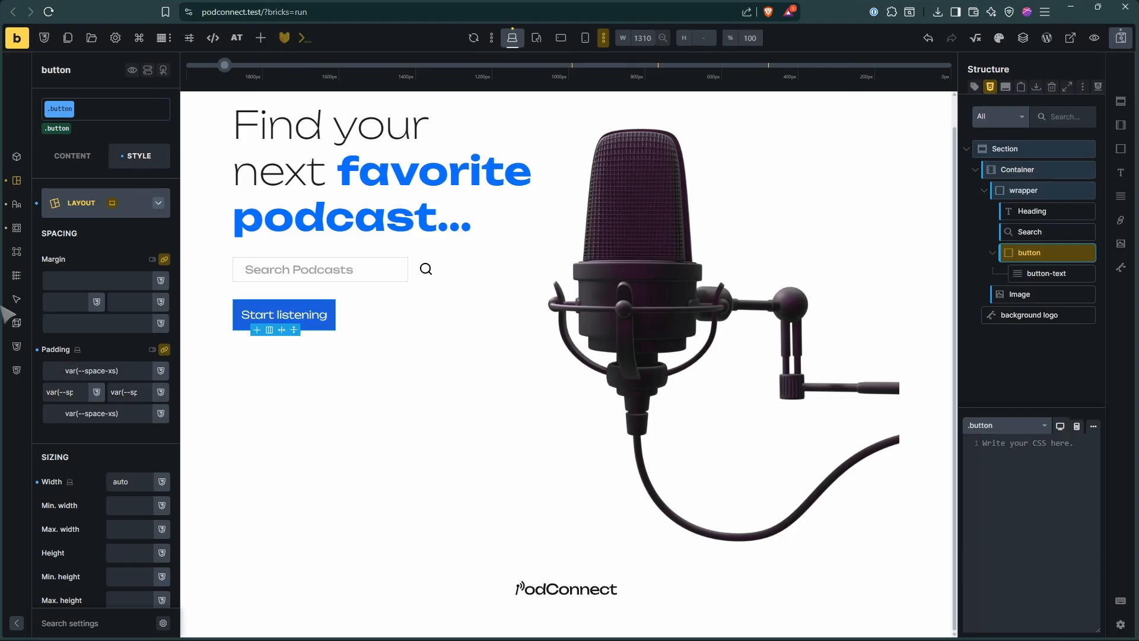
Apply the radius-l variable to all corners of the .button class's border and compare the button with the Figma design
{"action": "left_click", "coordinate": [17, 252]}
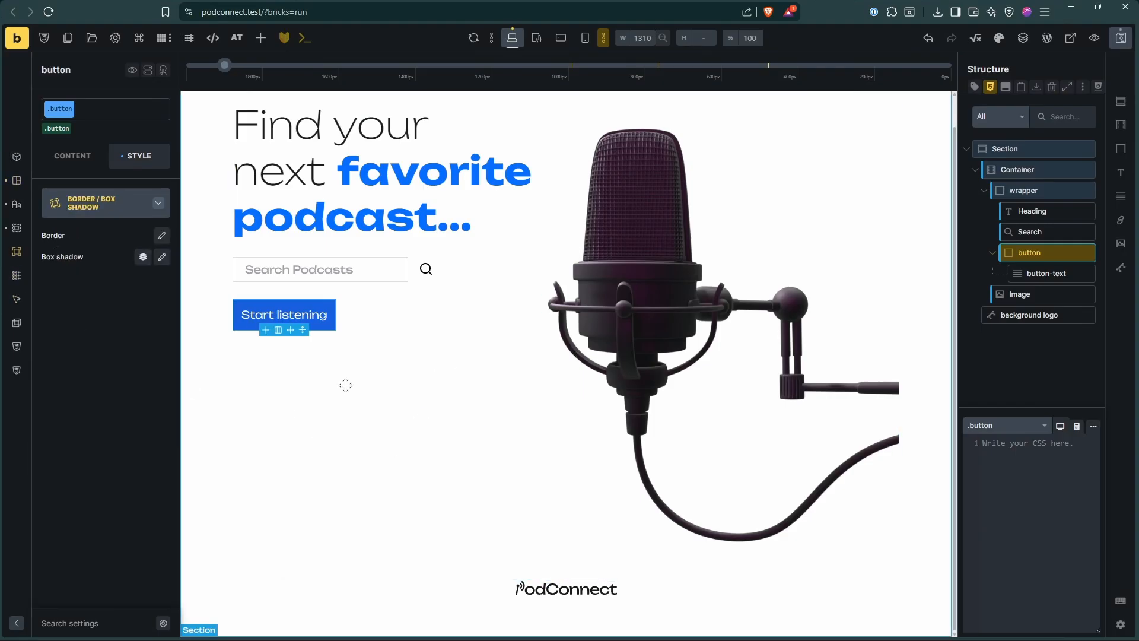
{"action": "left_click", "coordinate": [162, 236]}
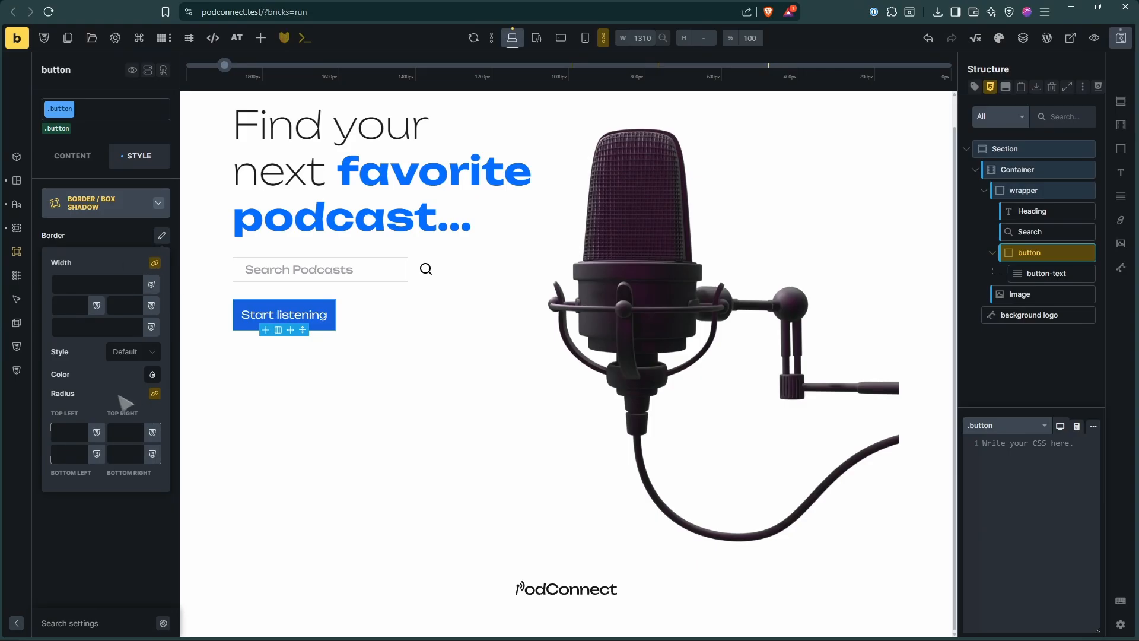
{"action": "right_click", "coordinate": [124, 432]}
{"action": "type", "text": "rai"}
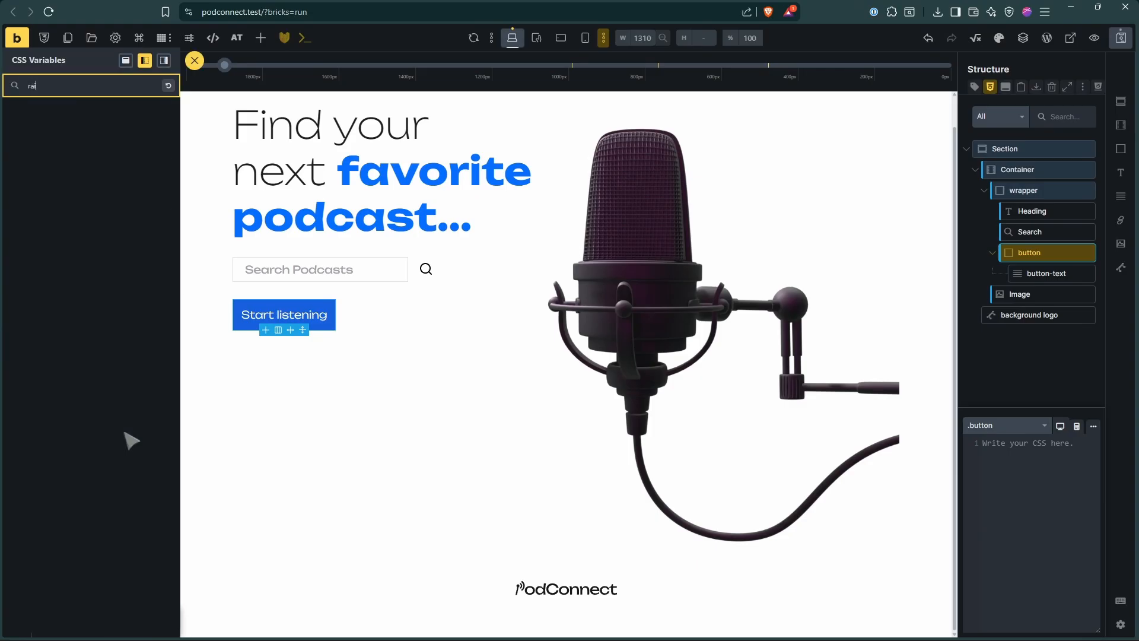
{"action": "key", "text": "BackSpace"}
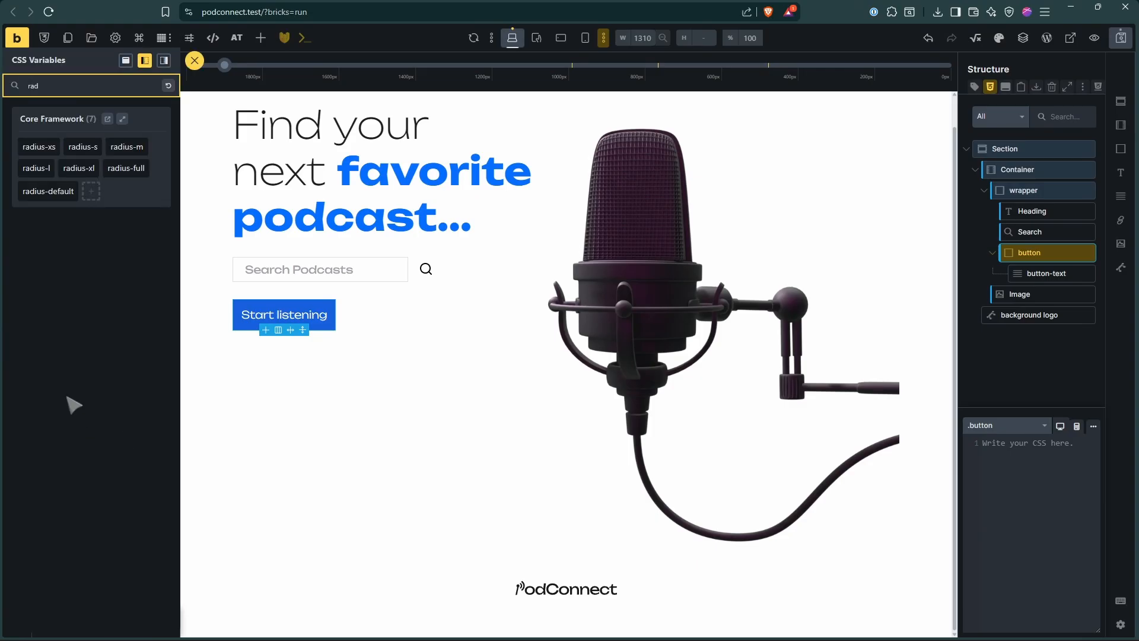
{"action": "left_click", "coordinate": [53, 177]}
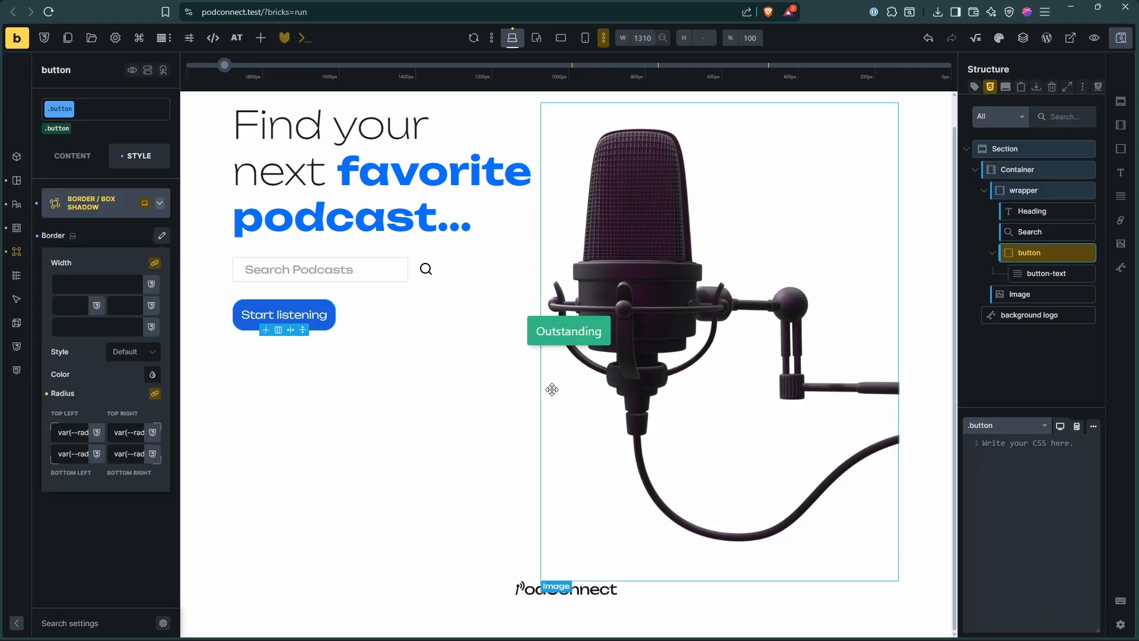
{"action": "key", "text": "alt+Tab"}
{"action": "key", "text": "alt+Tab"}
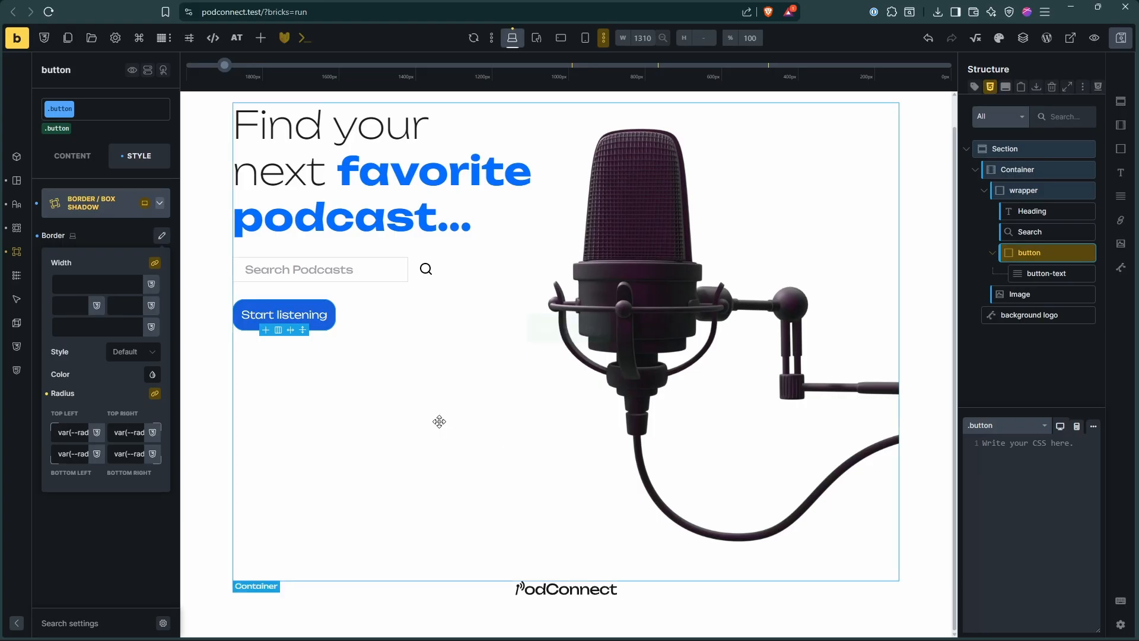
Change the button's HTML tag to a [link] and link it to the custom URL #
{"action": "left_click", "coordinate": [10, 165]}
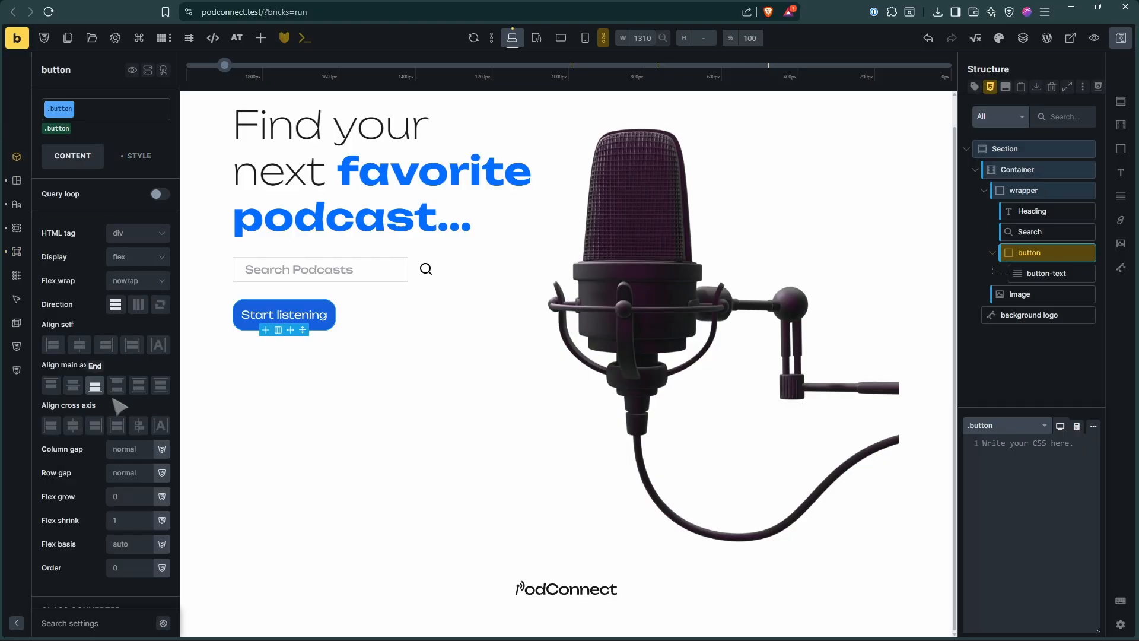
{"action": "left_click", "coordinate": [140, 234]}
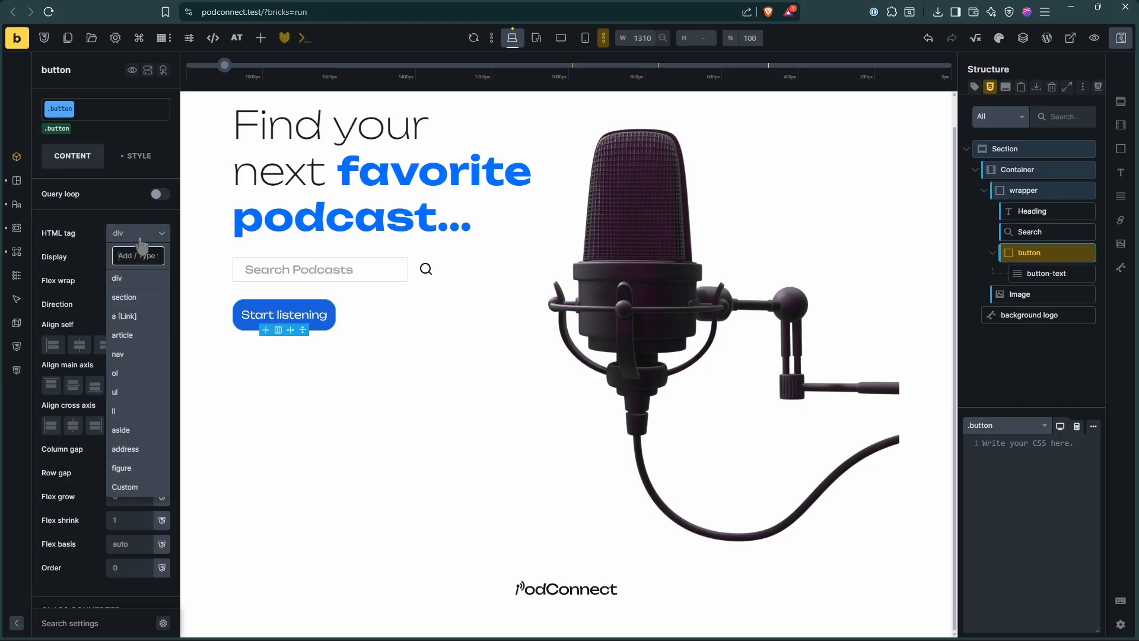
{"action": "left_click", "coordinate": [135, 317]}
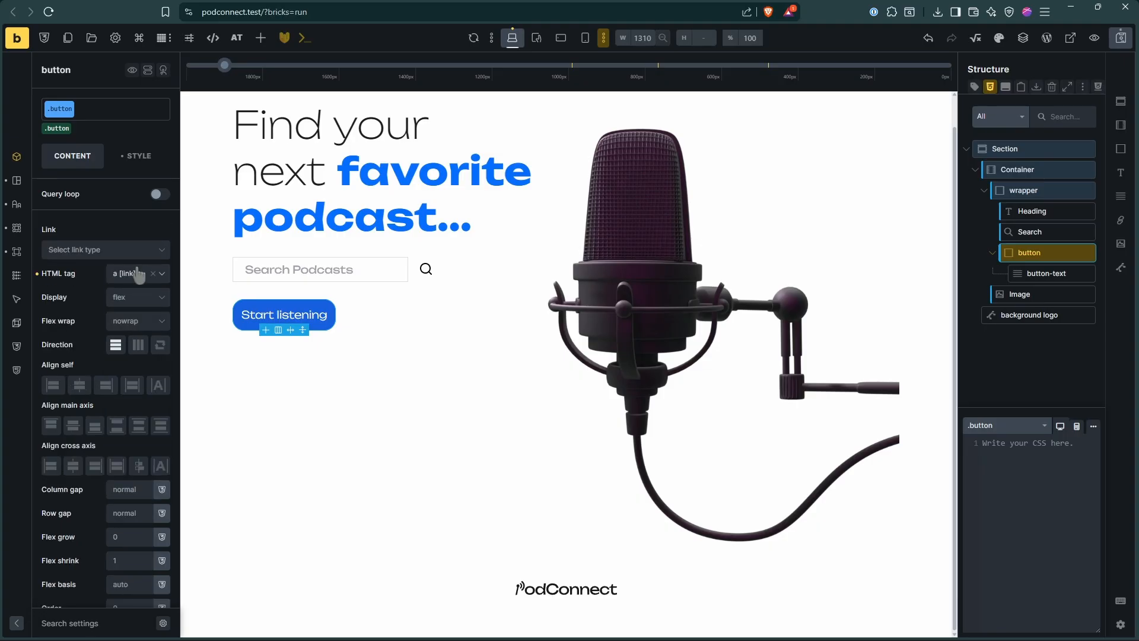
{"action": "left_click", "coordinate": [116, 260]}
{"action": "left_click", "coordinate": [68, 325]}
{"action": "left_click", "coordinate": [88, 294]}
{"action": "type", "text": "#"}
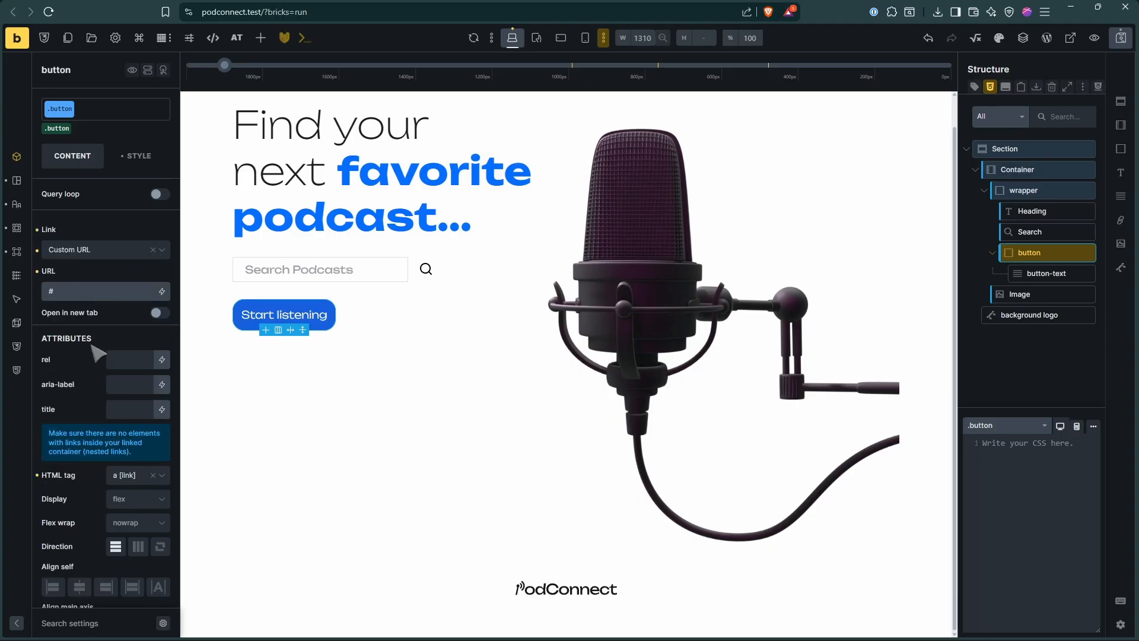
Compare the hero section, its microphone image and the background logo with the Figma design
{"action": "scroll", "coordinate": [534, 456], "scroll_direction": "up", "scroll_amount": 1}
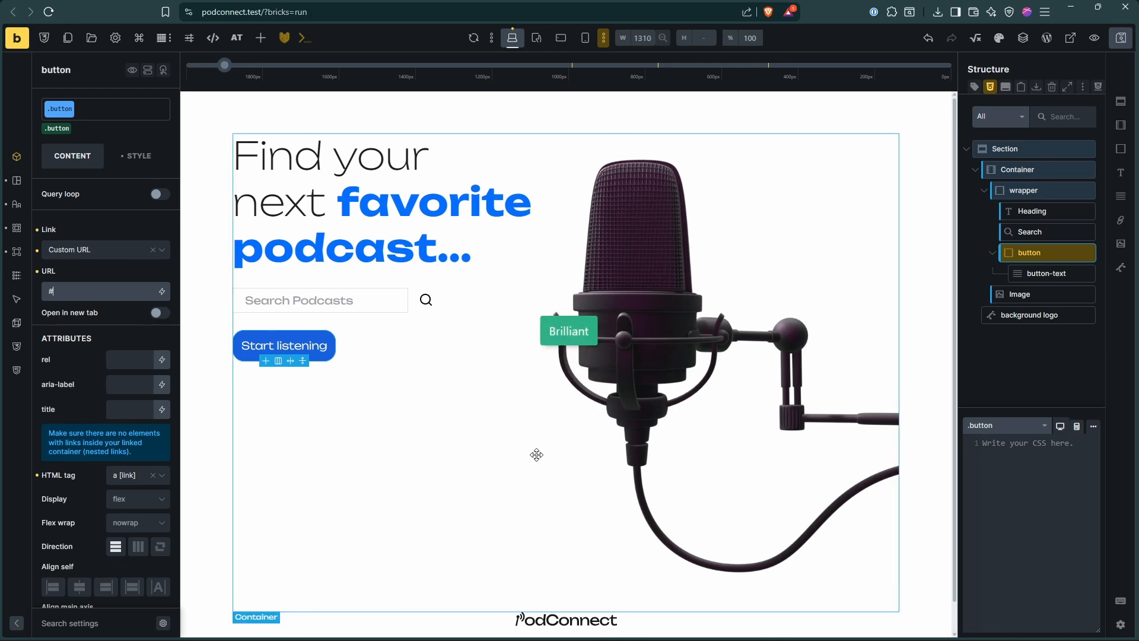
{"action": "key", "text": "alt+Tab"}
{"action": "key", "text": "alt+Tab"}
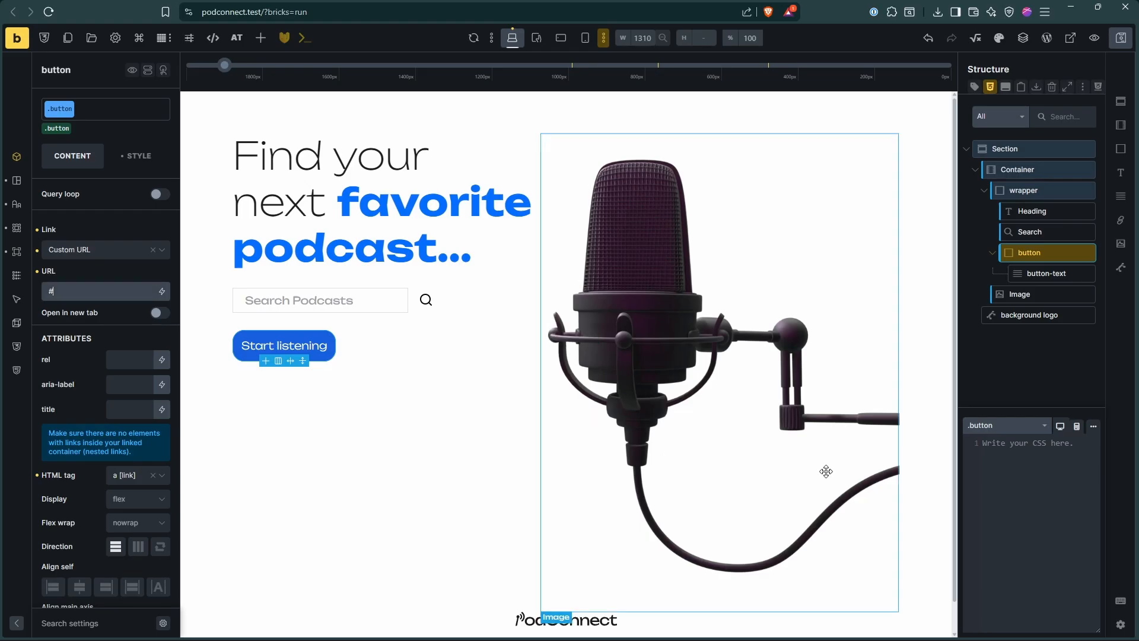
{"action": "scroll", "coordinate": [632, 483], "scroll_direction": "down", "scroll_amount": 1}
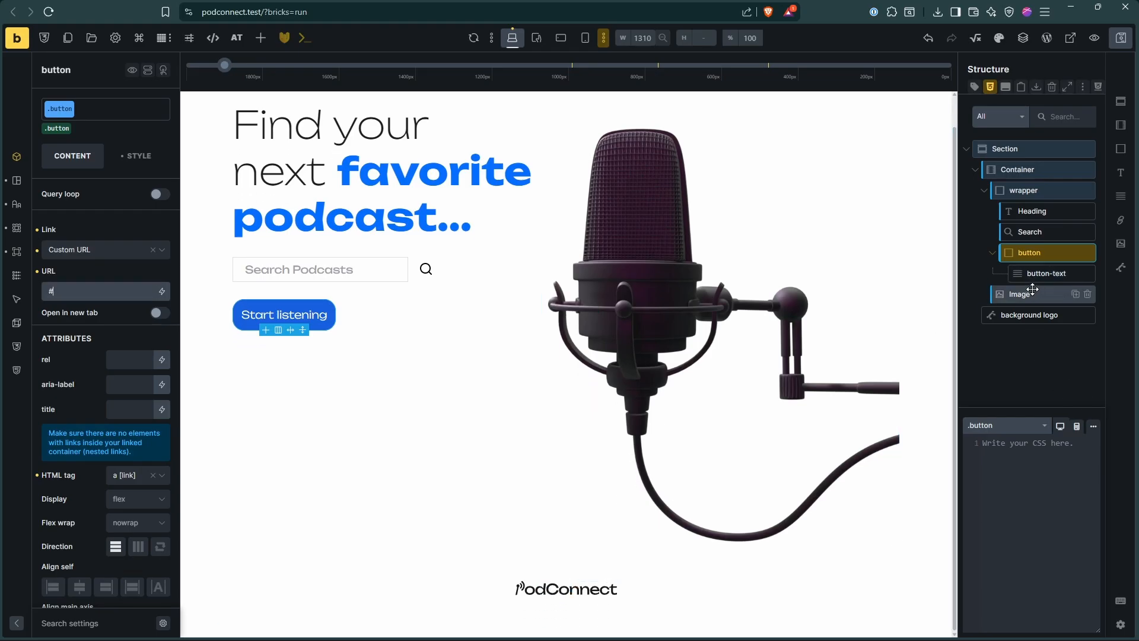
{"action": "left_click", "coordinate": [1009, 294]}
{"action": "left_click", "coordinate": [1036, 315]}
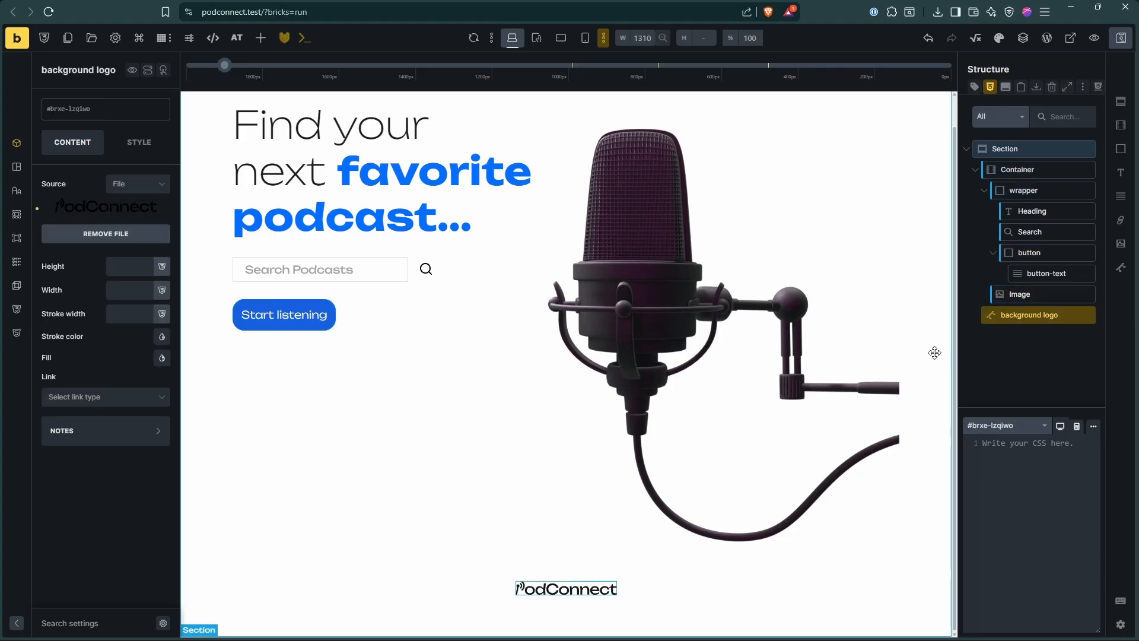
{"action": "key", "text": "alt+Tab"}
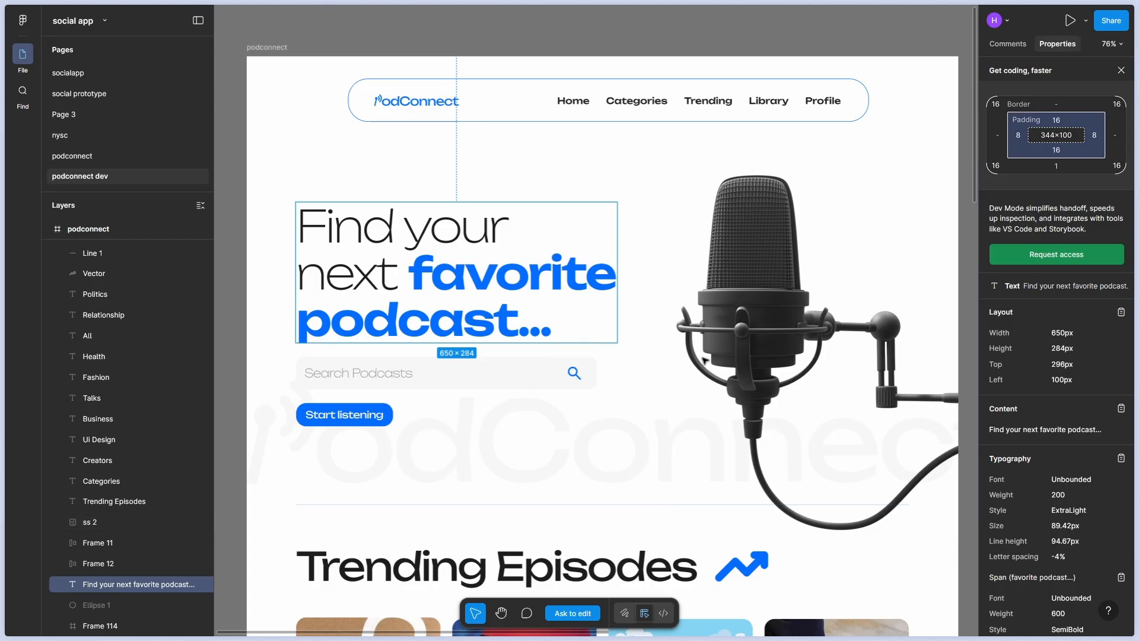
{"action": "key", "text": "alt+Tab"}
{"action": "key", "text": "alt+Tab"}
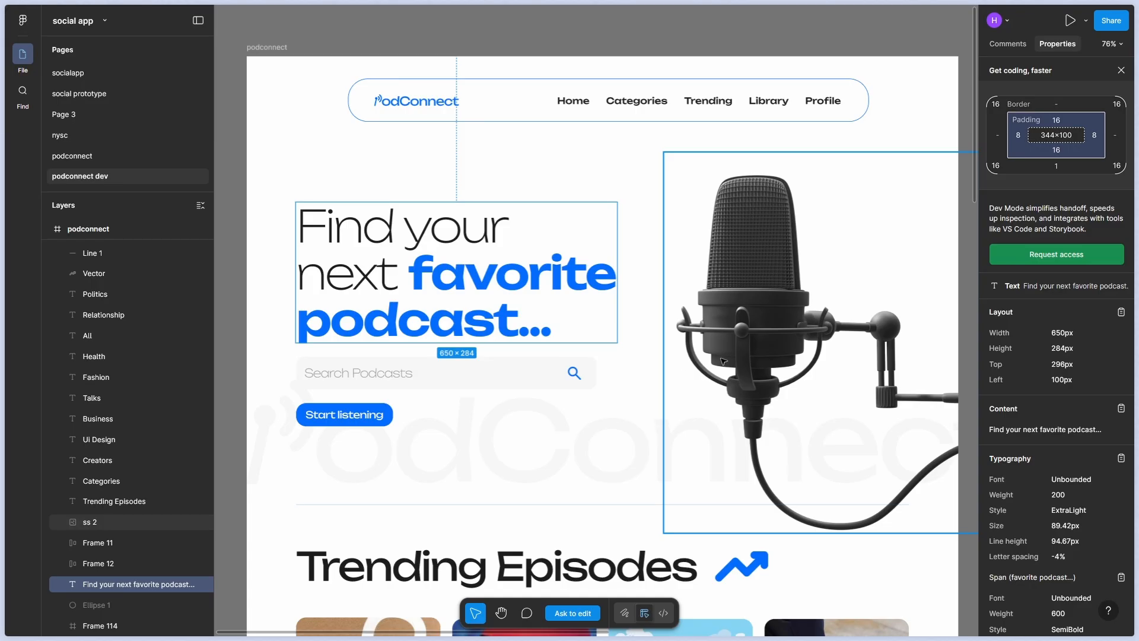
{"action": "key", "text": "alt+Tab"}
{"action": "scroll", "coordinate": [789, 363], "scroll_direction": "up", "scroll_amount": 1}
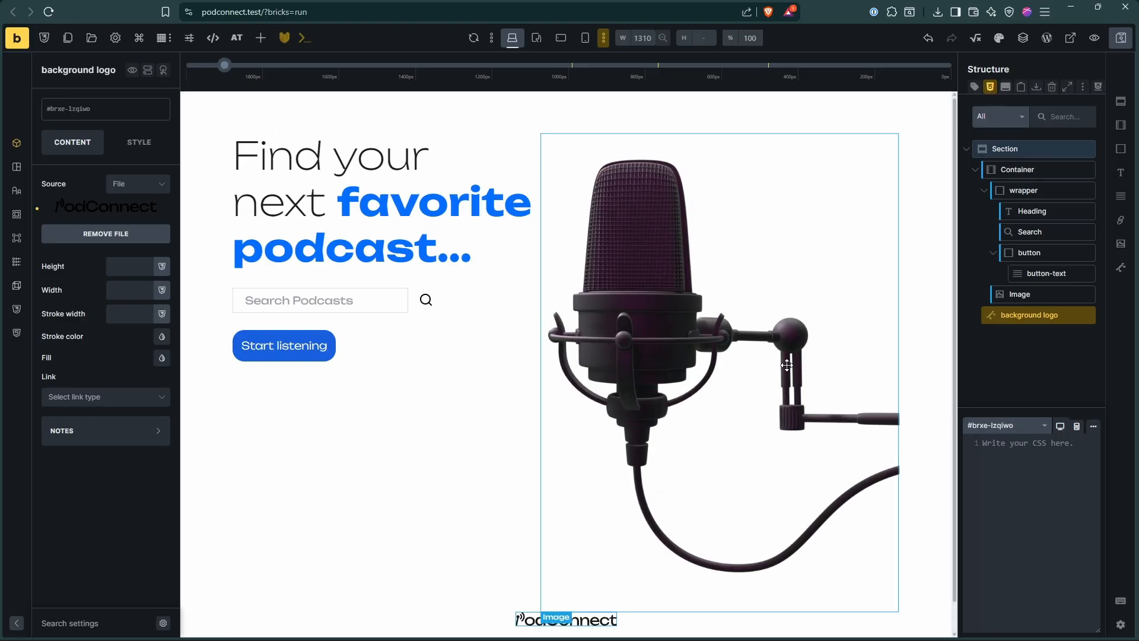
{"action": "key", "text": "alt+Tab"}
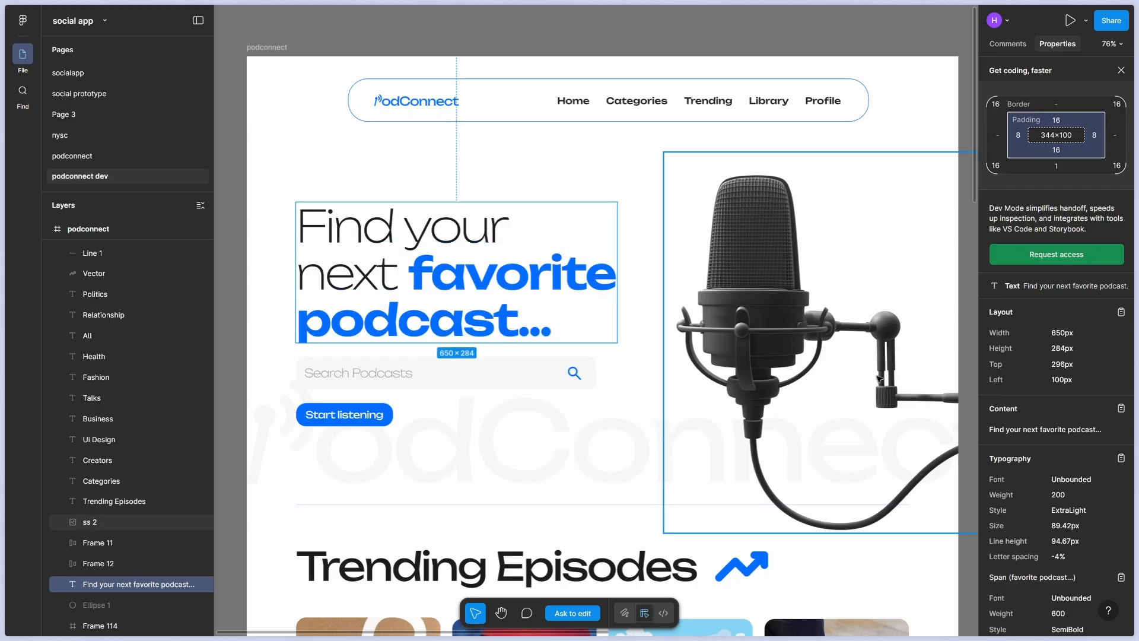
{"action": "key", "text": "alt+Tab"}
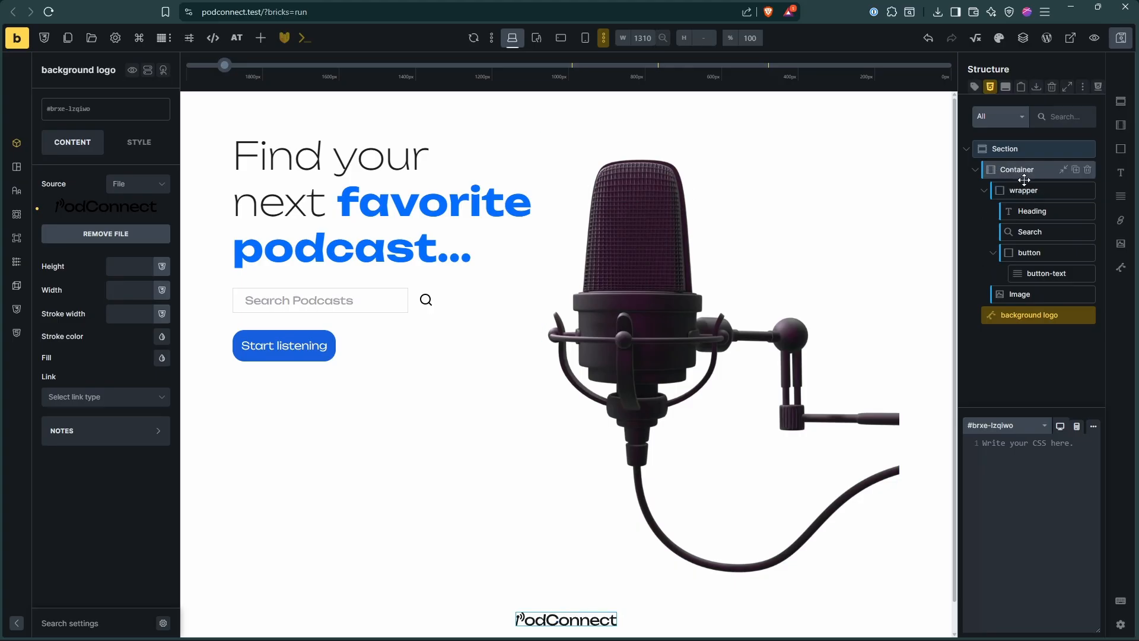
Select the hero's wrapper element and collapse it in the structure tree
{"action": "left_click", "coordinate": [985, 190]}
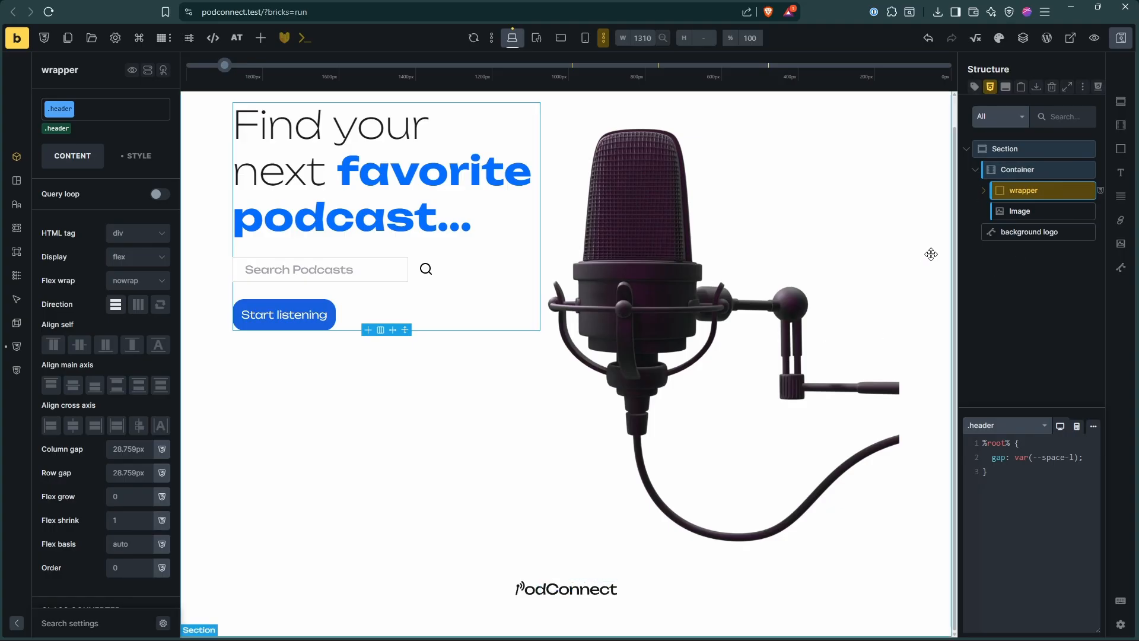
Select the microphone image in the hero section and open its layout style settings
{"action": "left_click", "coordinate": [593, 450]}
{"action": "key", "text": "alt+Tab"}
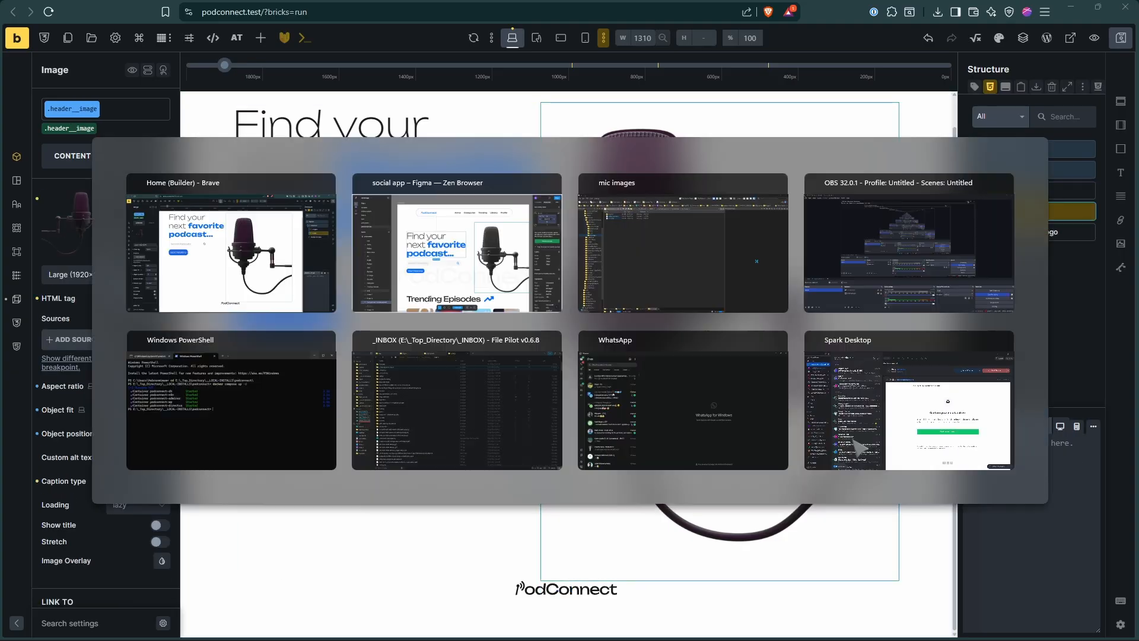
{"action": "key", "text": "alt+Tab"}
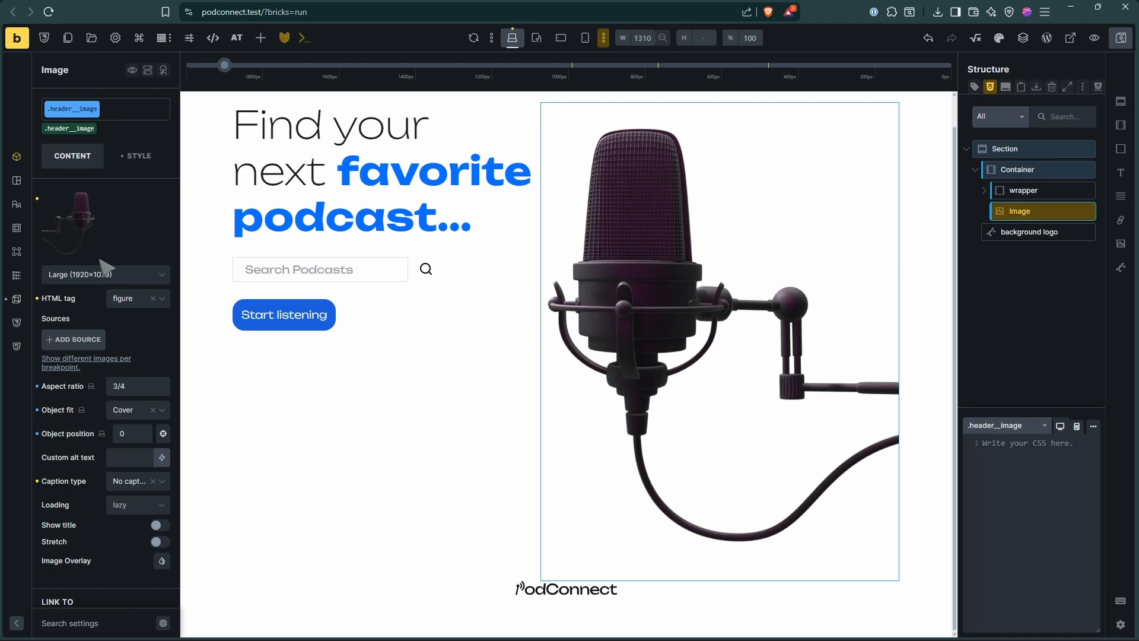
{"action": "left_click", "coordinate": [17, 180]}
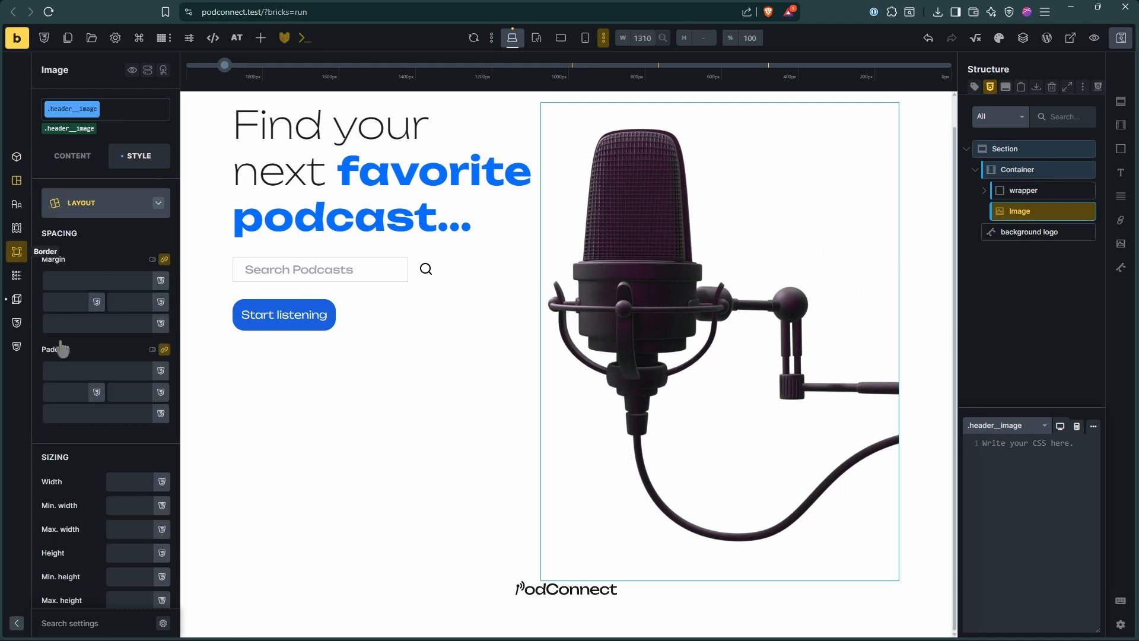
Try a margin of -100 on all linked sides of the microphone image, compare with the Figma design, and clear the margin
{"action": "left_click", "coordinate": [130, 301]}
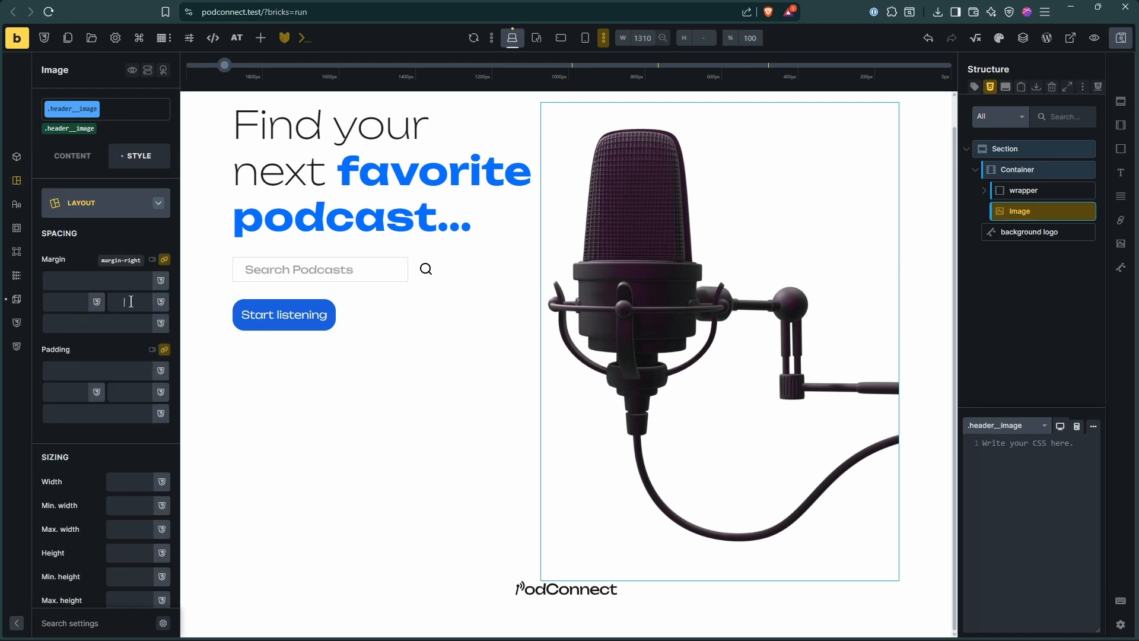
{"action": "type", "text": "-100"}
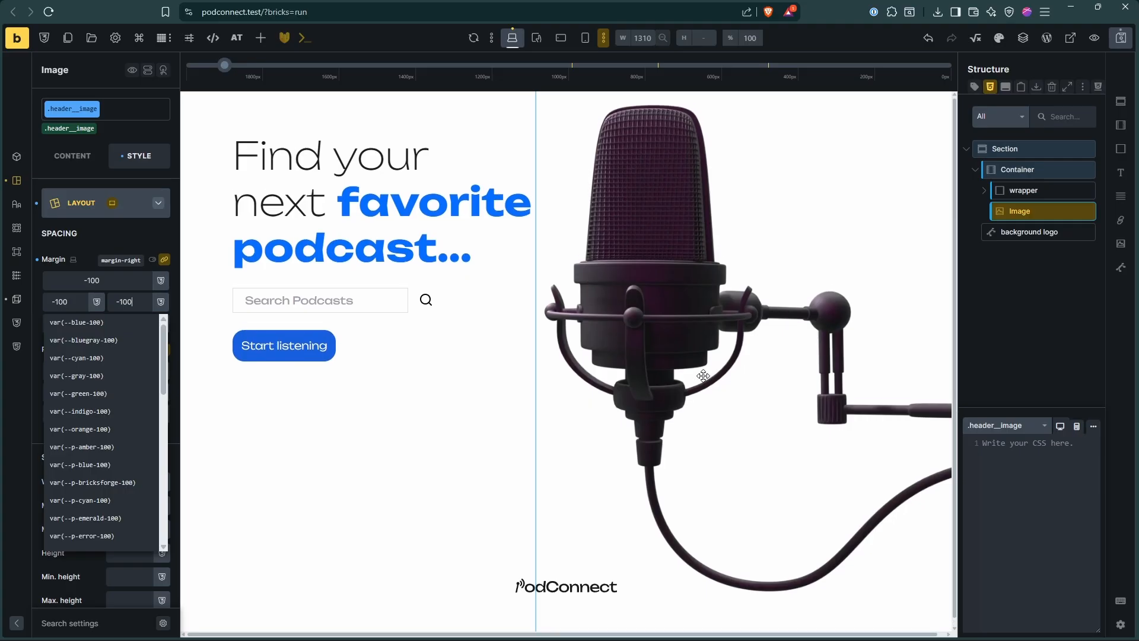
{"action": "key", "text": "alt+Tab"}
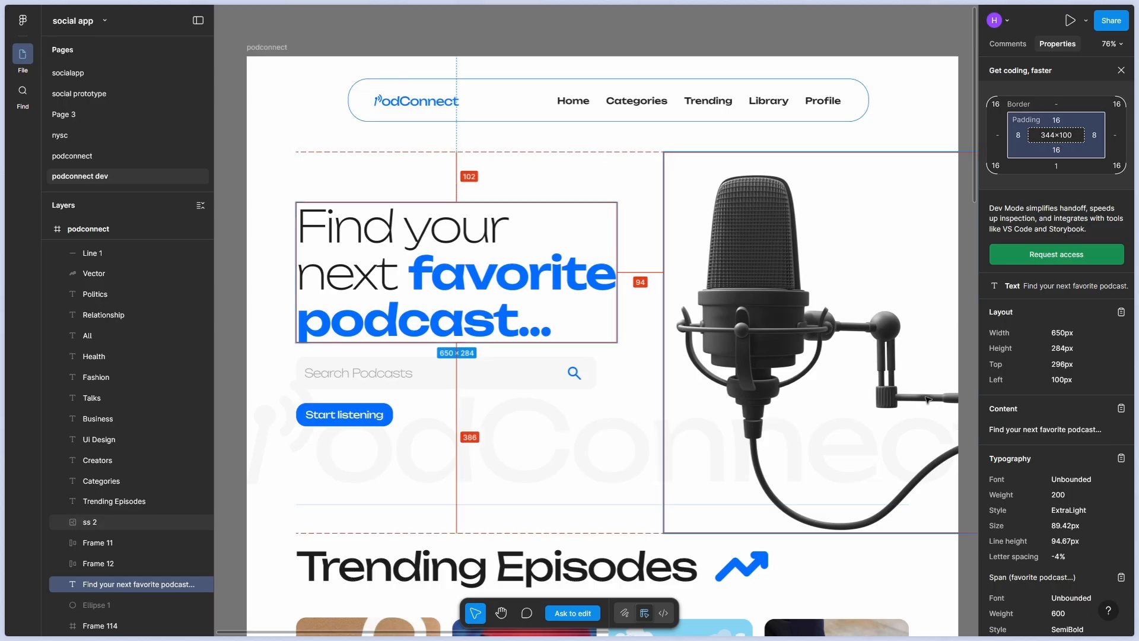
{"action": "key", "text": "alt+Tab"}
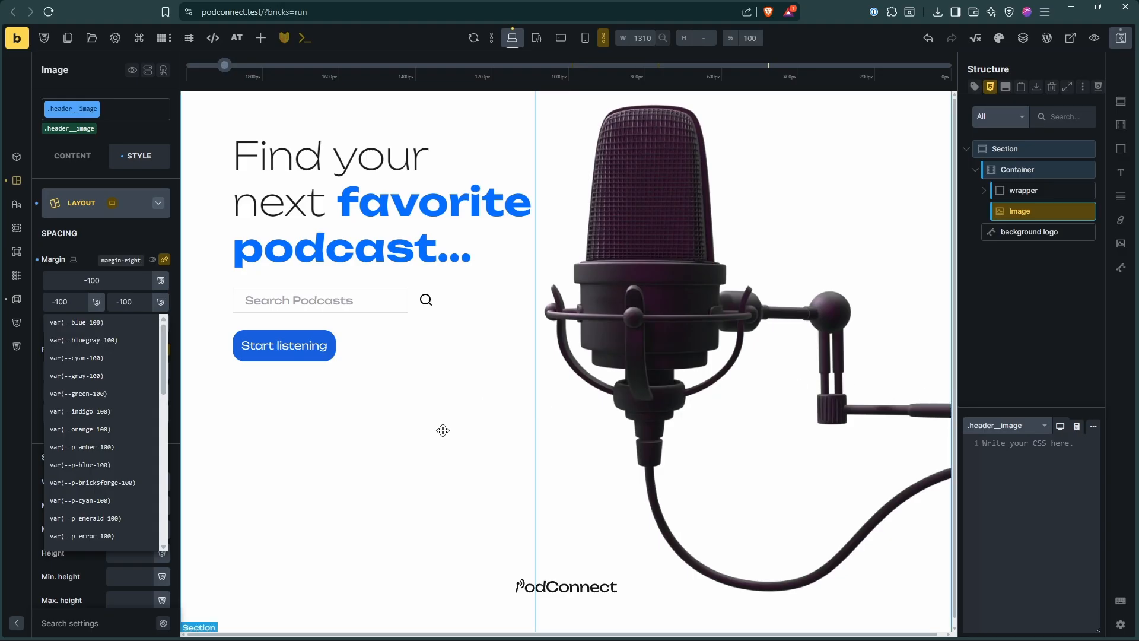
{"action": "left_click", "coordinate": [36, 260]}
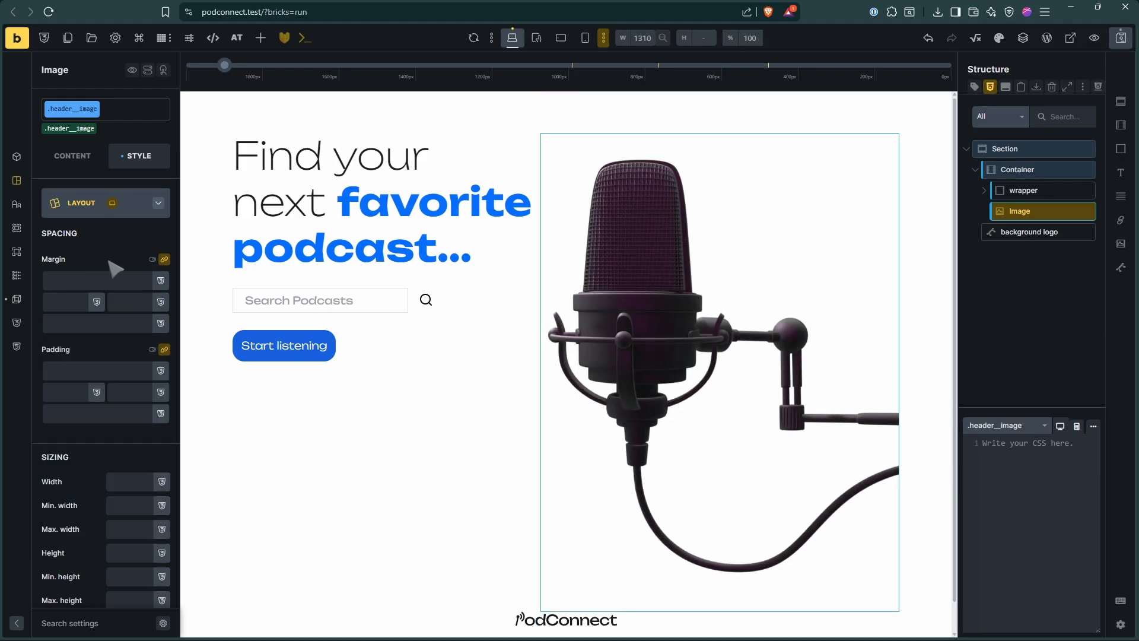
Unlink the margin sides of the microphone image and set only its right margin to -100
{"action": "left_click", "coordinate": [130, 302]}
{"action": "type", "text": "-100"}
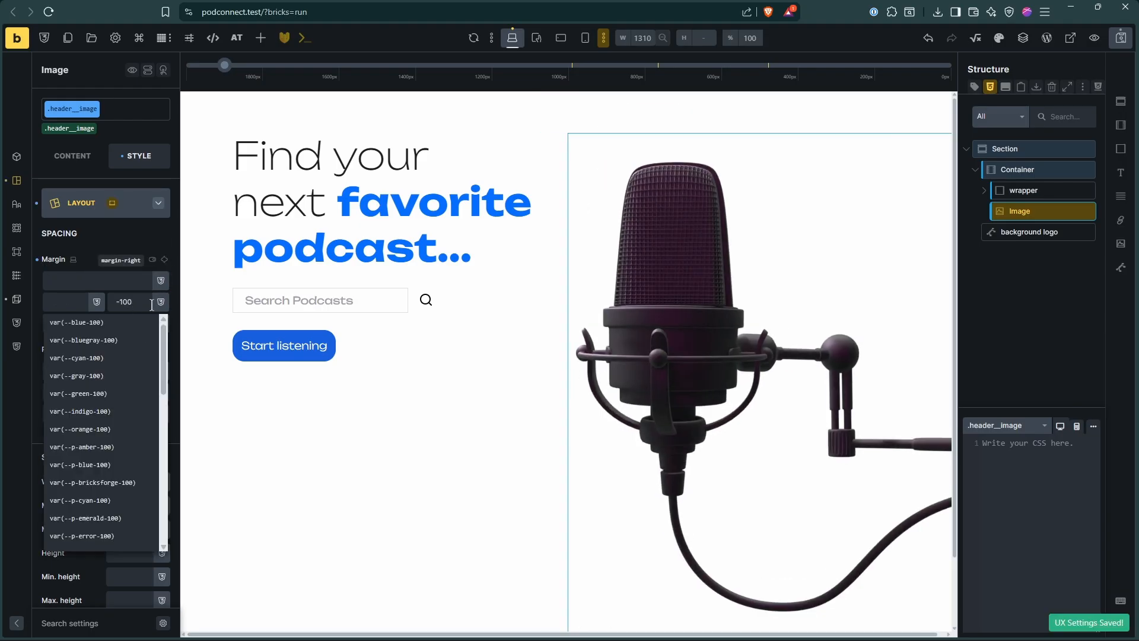
{"action": "scroll", "coordinate": [628, 261], "scroll_direction": "down", "scroll_amount": 2}
{"action": "scroll", "coordinate": [680, 335], "scroll_direction": "up", "scroll_amount": 2}
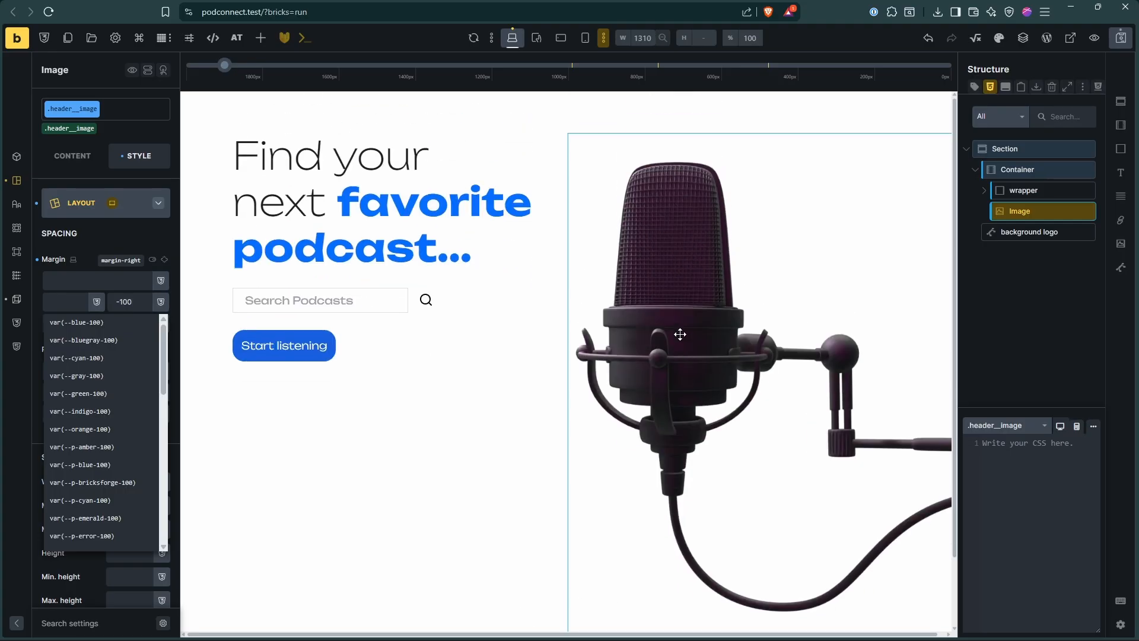
{"action": "scroll", "coordinate": [680, 335], "scroll_direction": "down", "scroll_amount": 1}
{"action": "scroll", "coordinate": [680, 334], "scroll_direction": "up", "scroll_amount": 1}
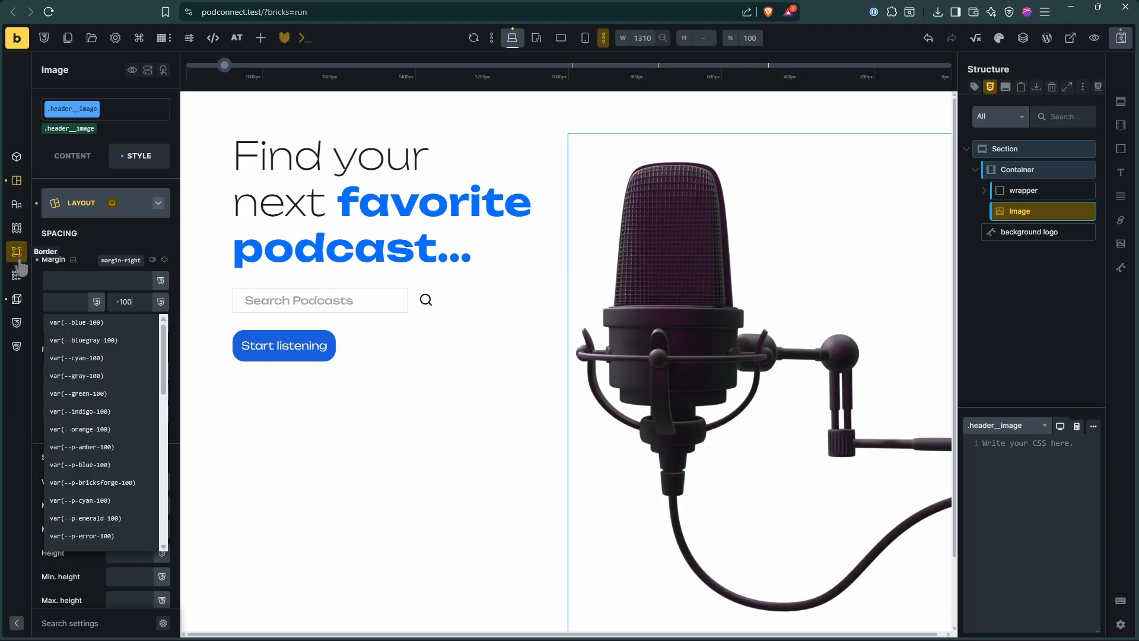
{"action": "left_click", "coordinate": [18, 310]}
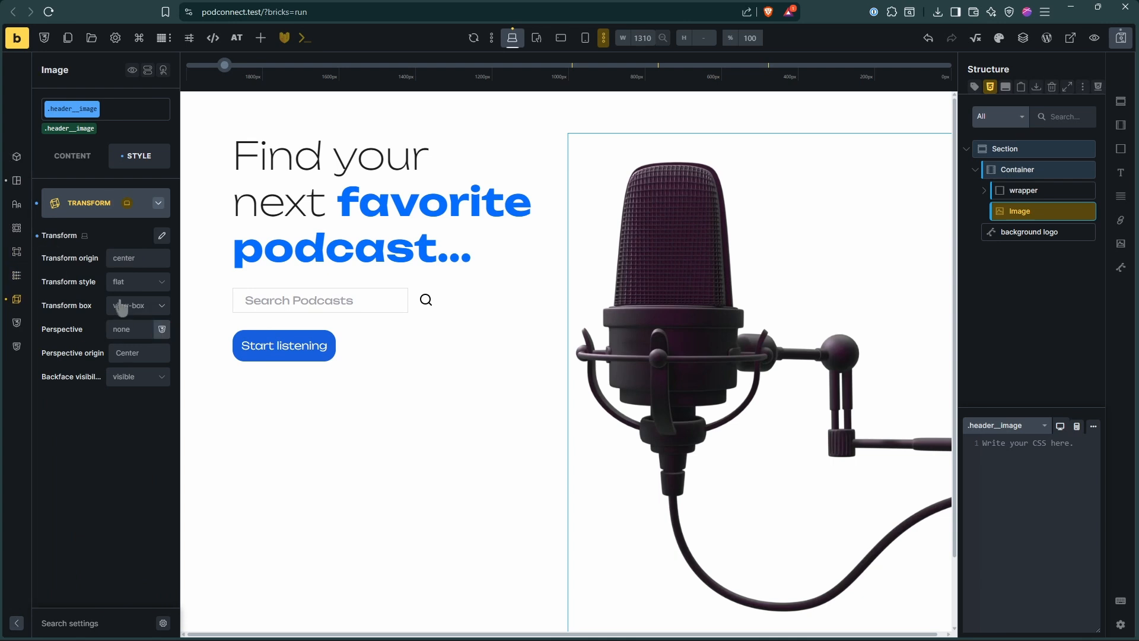
{"action": "left_click", "coordinate": [145, 284]}
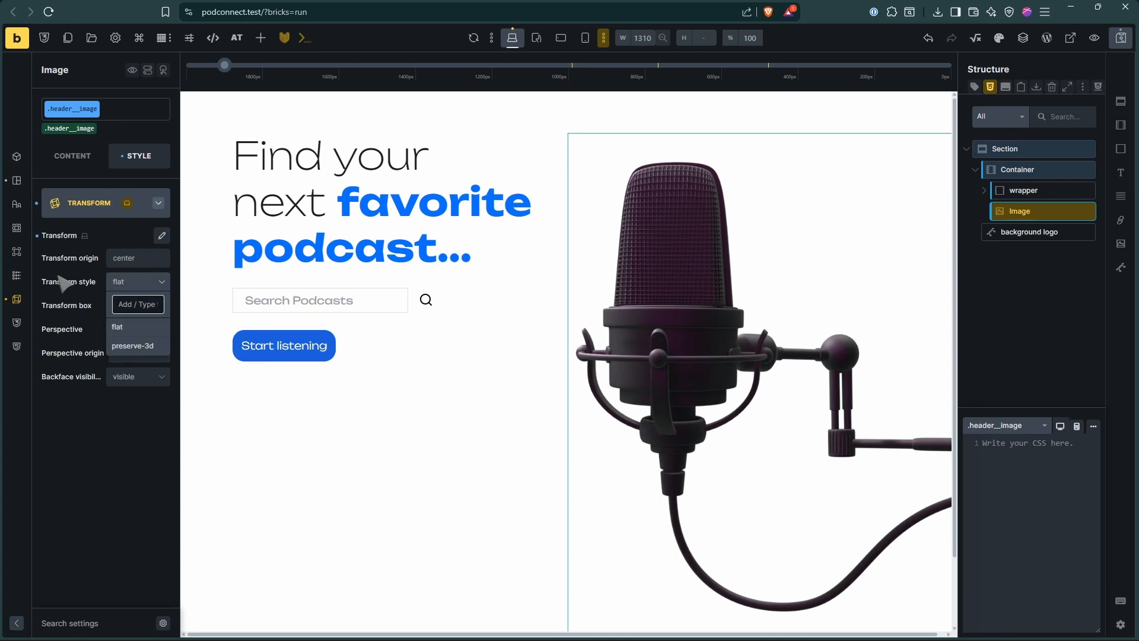
{"action": "left_click", "coordinate": [63, 283]}
{"action": "left_click", "coordinate": [162, 236]}
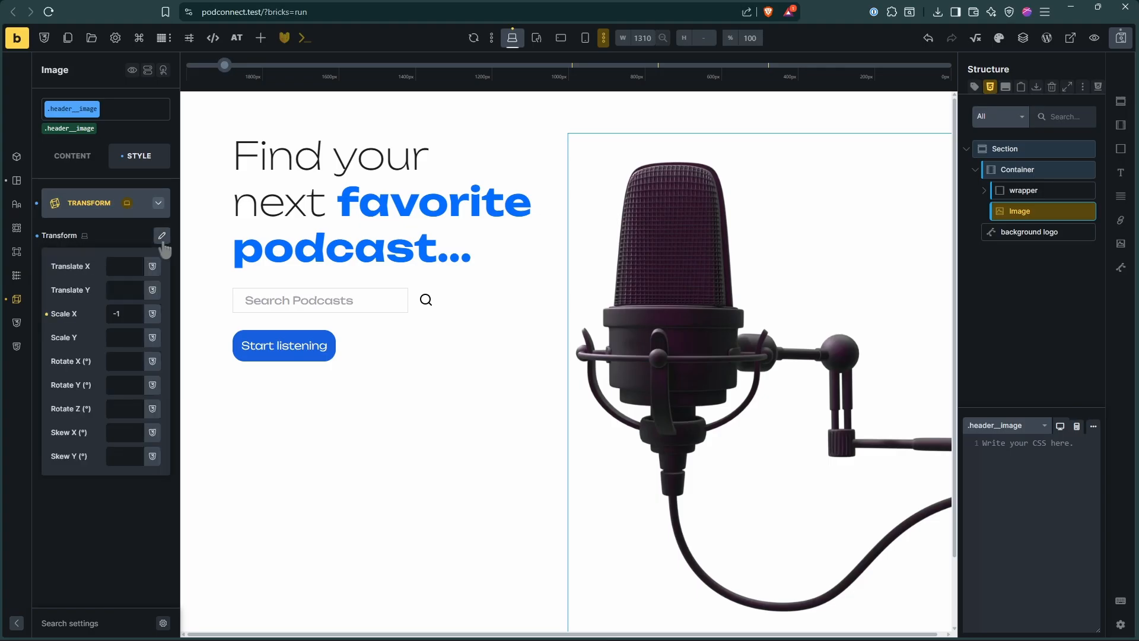
{"action": "left_click", "coordinate": [163, 239]}
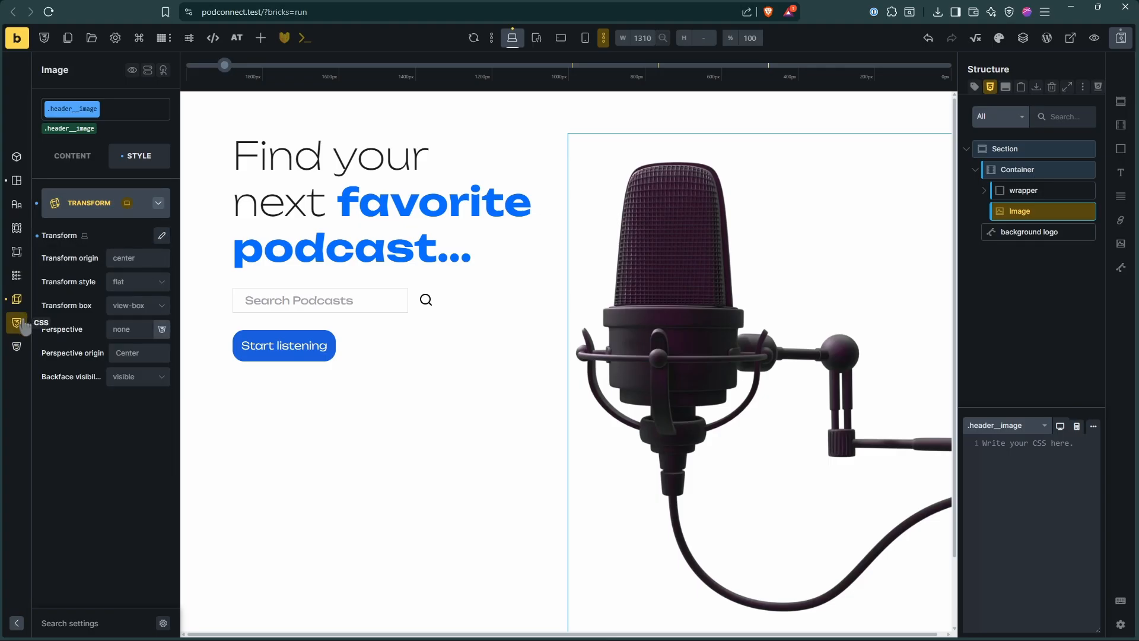
{"action": "left_click", "coordinate": [18, 162]}
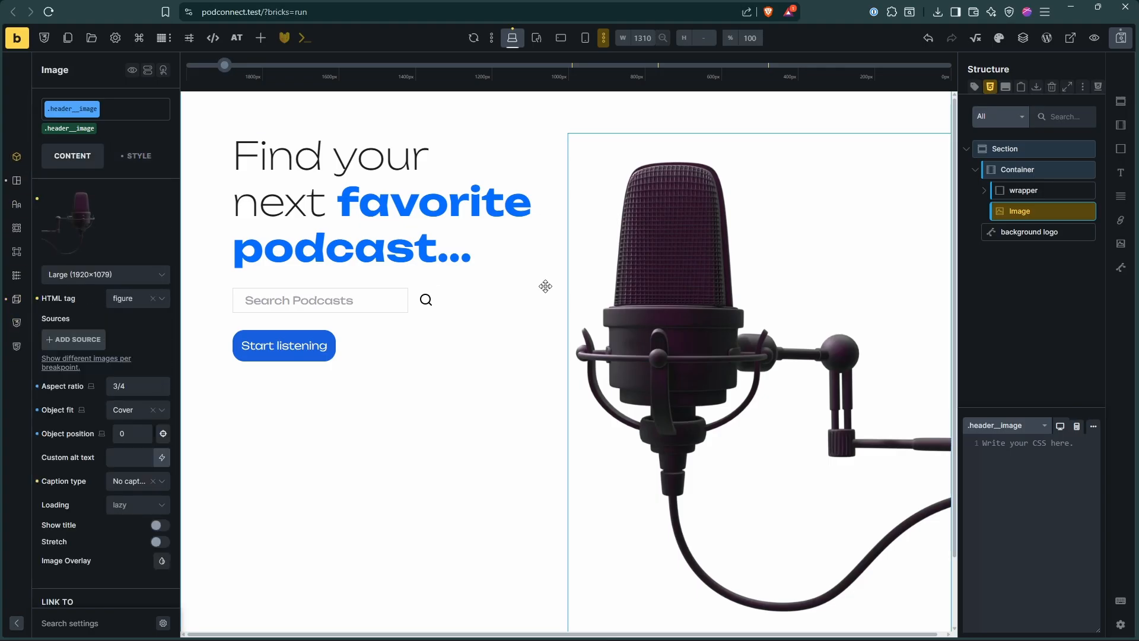
Add custom CSS to the .header__image class with a %root% rule containing filter: saturate(0)
{"action": "left_click", "coordinate": [1055, 497]}
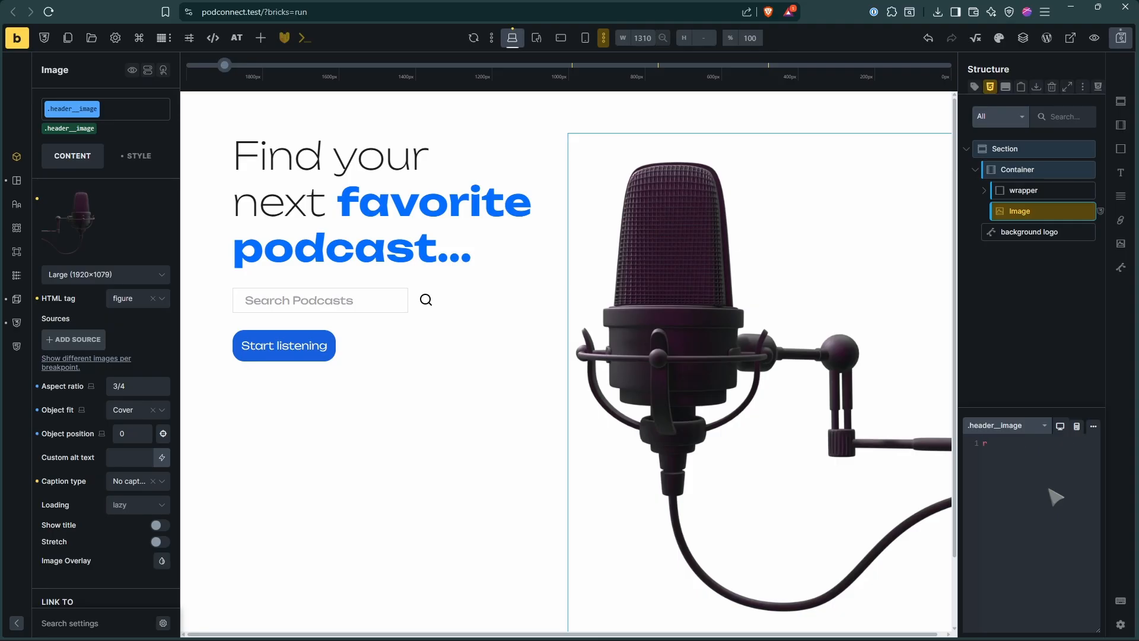
{"action": "key", "text": "BackSpace"}
{"action": "type", "text": "R"}
{"action": "type", "text": "tra"}
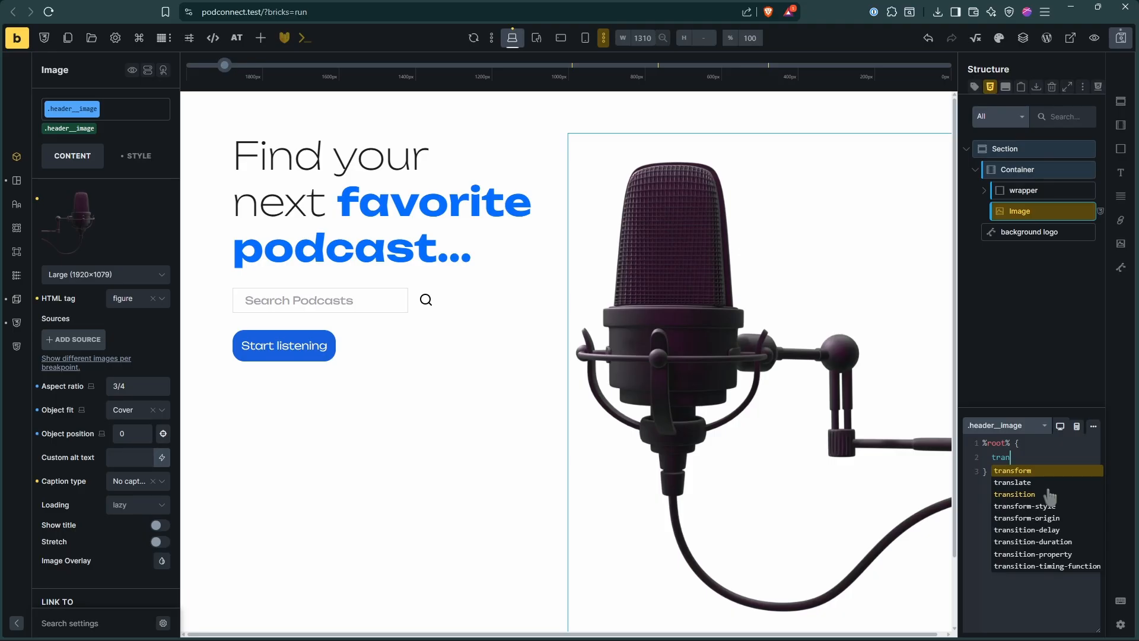
{"action": "type", "text": "n"}
{"action": "key", "text": "Return"}
{"action": "type", "text": "sa"}
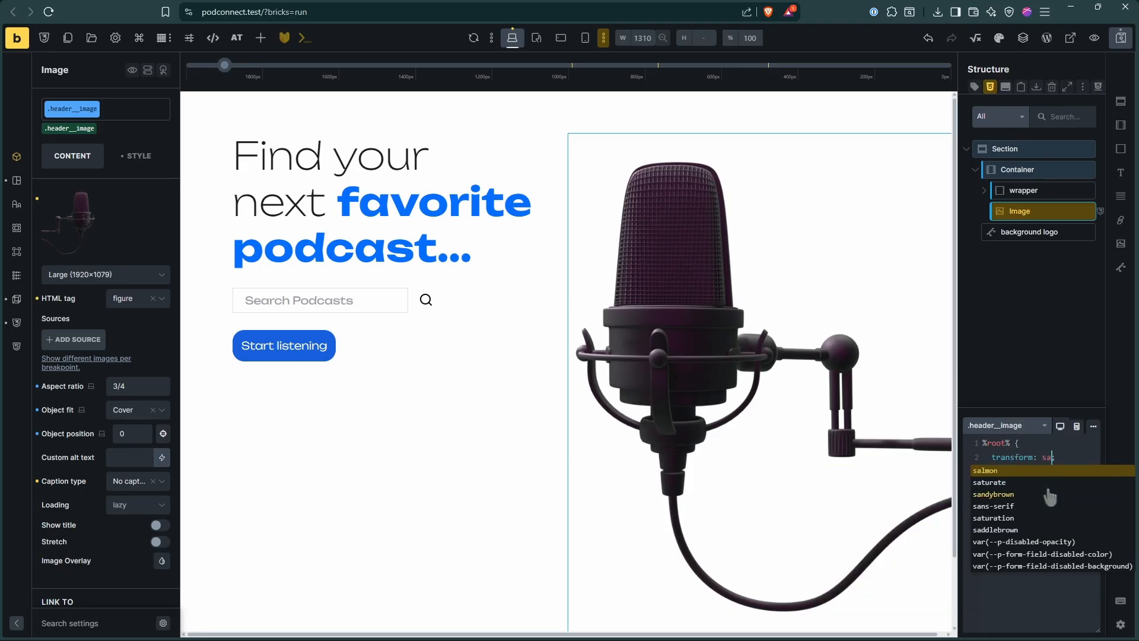
{"action": "type", "text": "turate("}
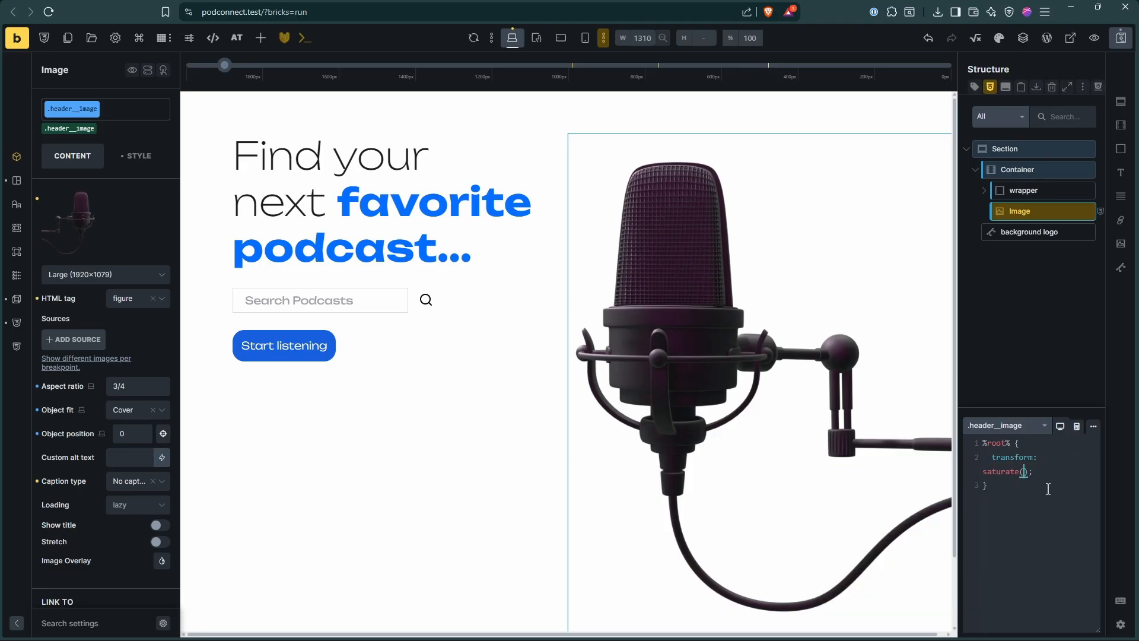
{"action": "type", "text": "0"}
{"action": "left_click_drag", "start_coordinate": [1034, 457], "coordinate": [999, 454]}
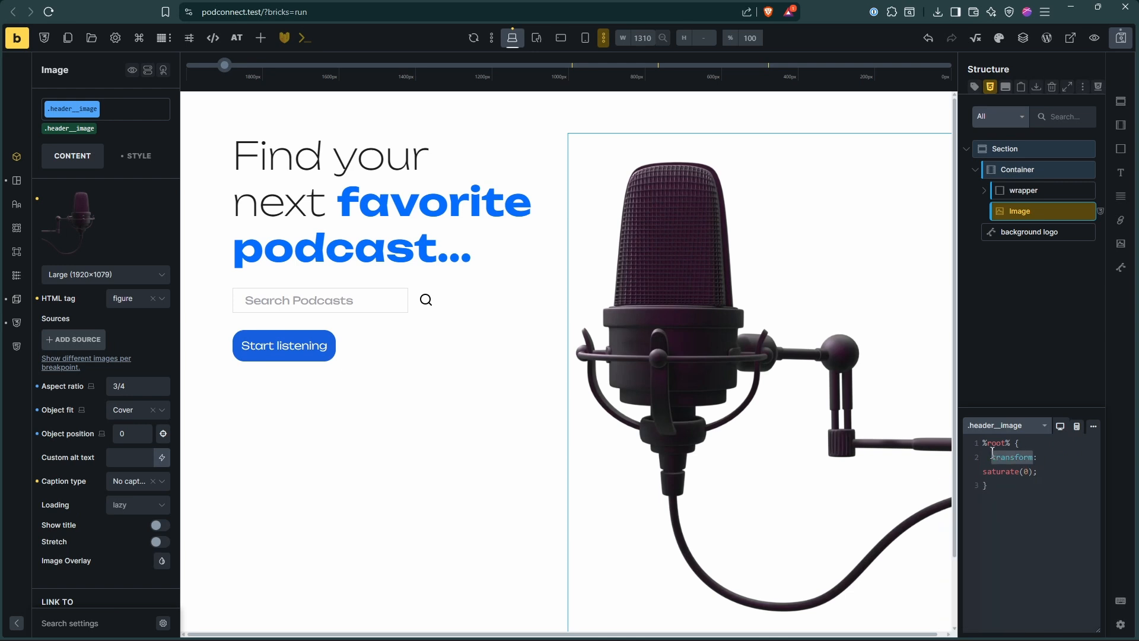
{"action": "type", "text": "filter"}
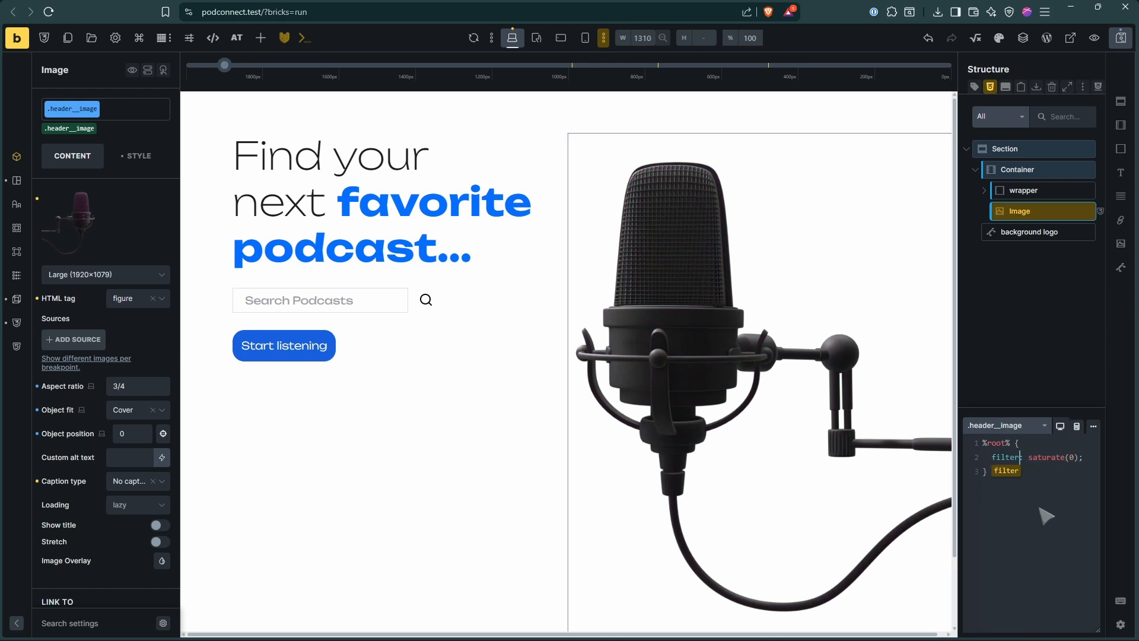
Append a brightness(10) function after saturate(0) in the .header__image filter rule
{"action": "left_click", "coordinate": [1065, 454]}
{"action": "key", "text": "Return"}
{"action": "type", "text": "bri;"}
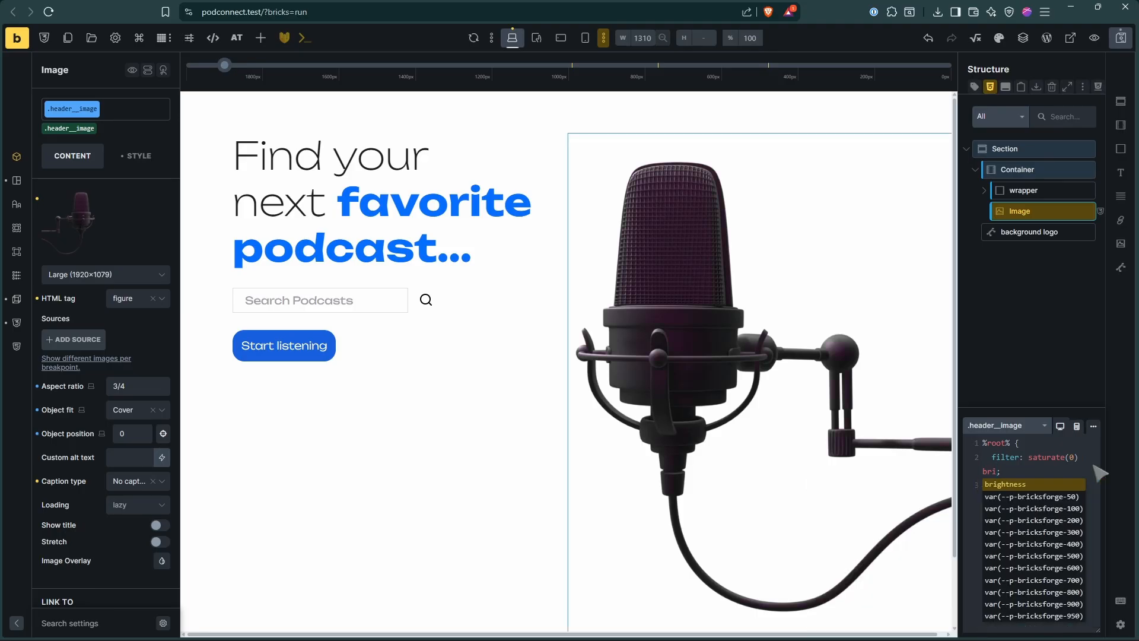
{"action": "key", "text": "Return"}
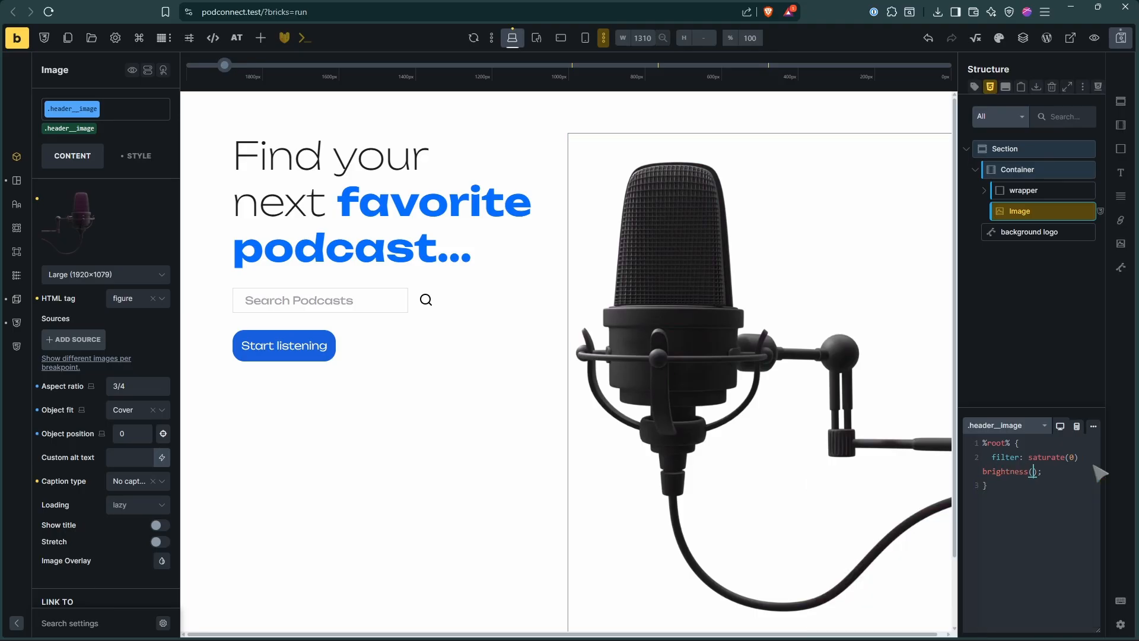
{"action": "type", "text": "10"}
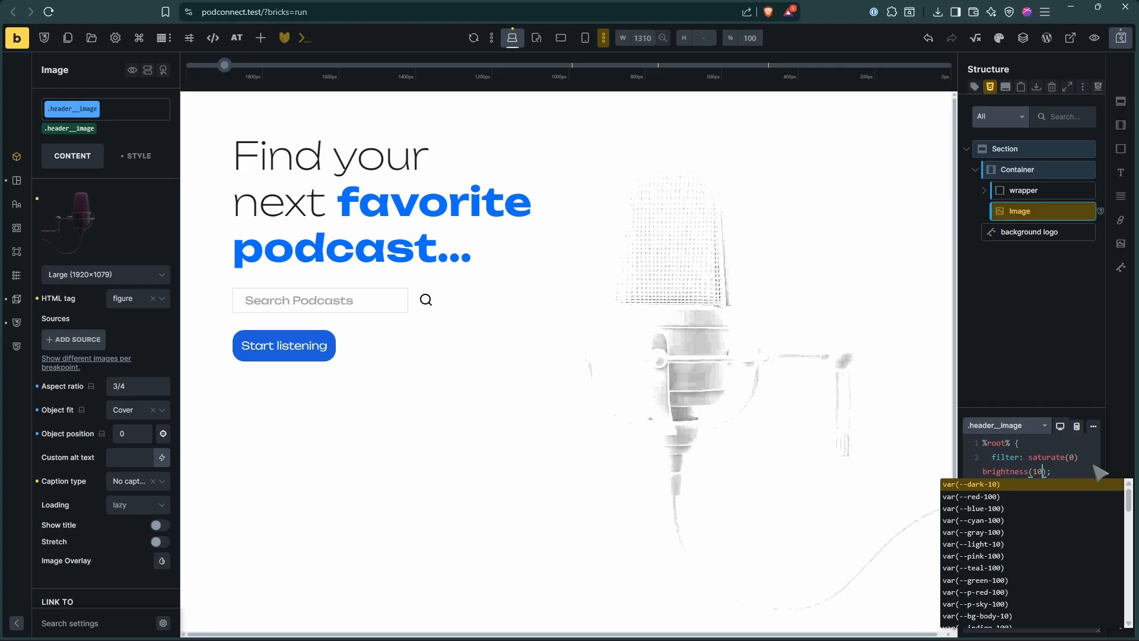
Try smaller brightness values including .8, set the filter's brightness to .9, and save the page
{"action": "key", "text": "BackSpace"}
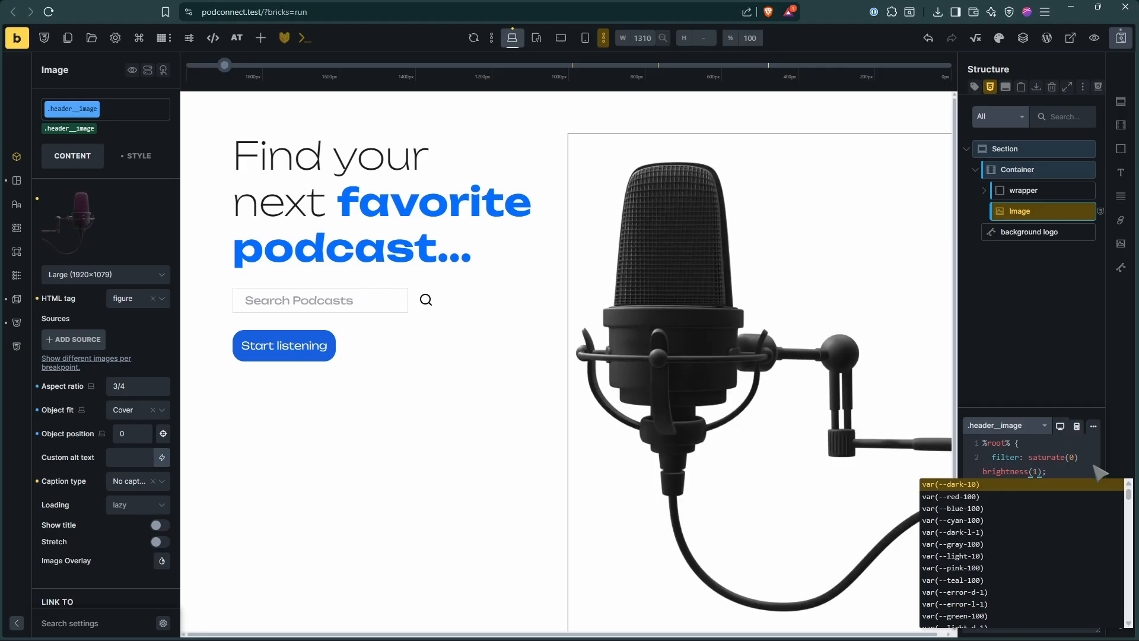
{"action": "key", "text": "BackSpace"}
{"action": "type", "text": "9"}
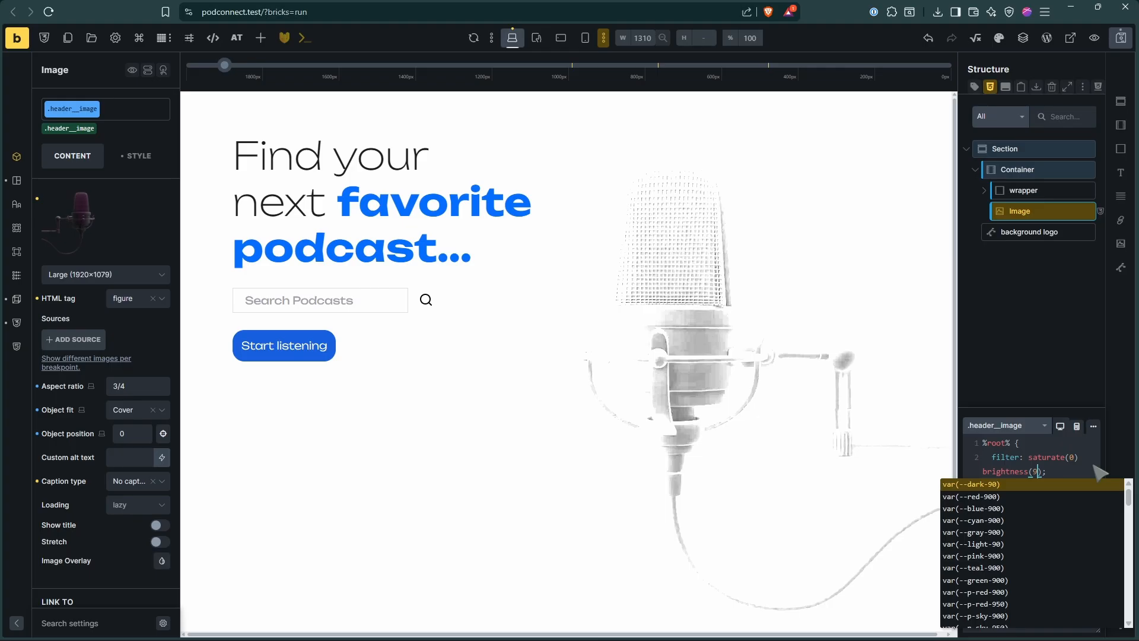
{"action": "key", "text": "BackSpace"}
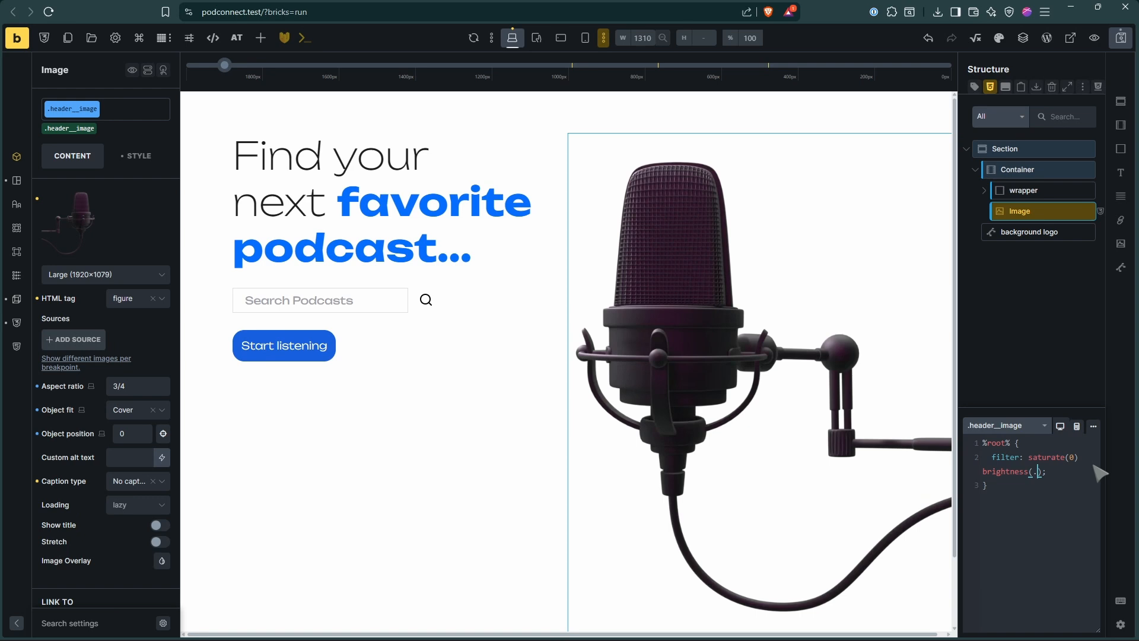
{"action": "type", "text": ".9"}
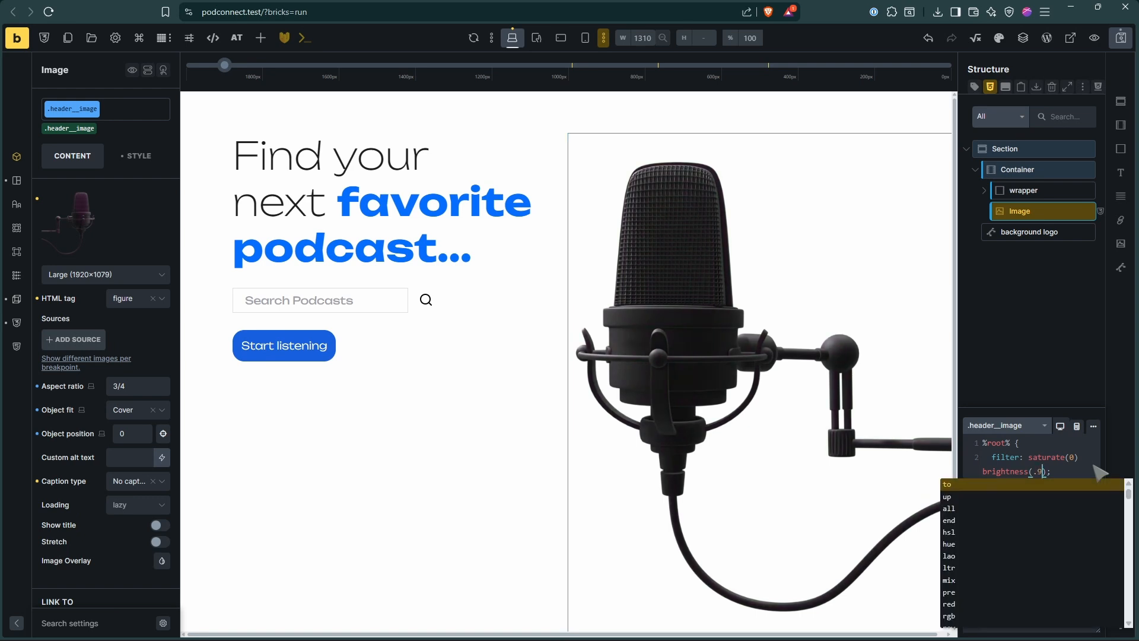
{"action": "key", "text": "BackSpace"}
{"action": "type", "text": "8"}
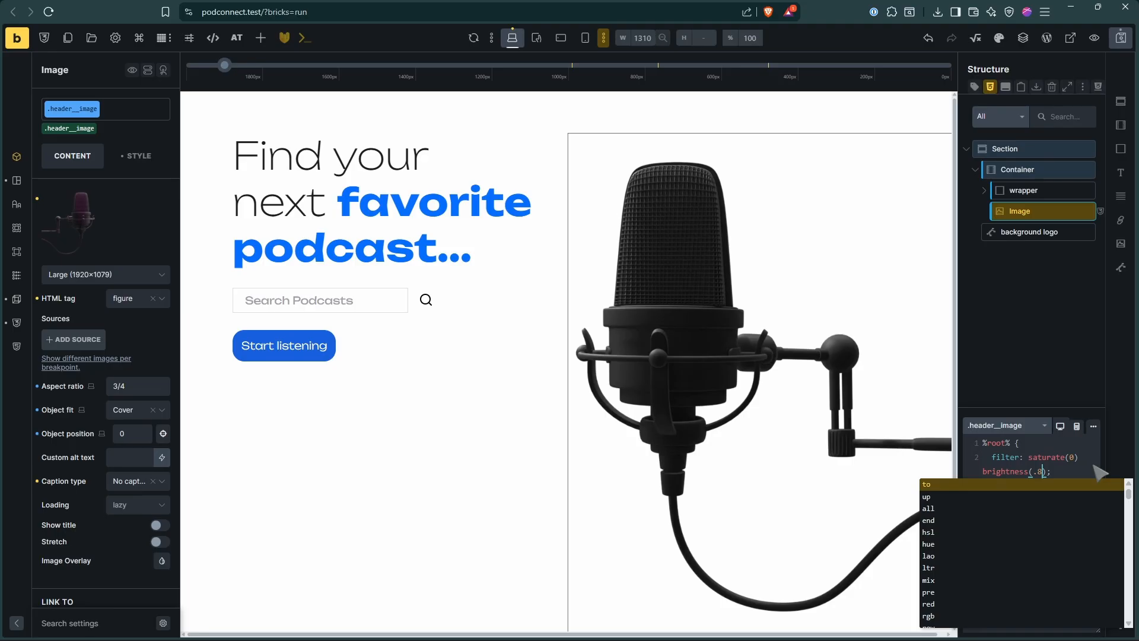
{"action": "key", "text": "BackSpace"}
{"action": "type", "text": "9"}
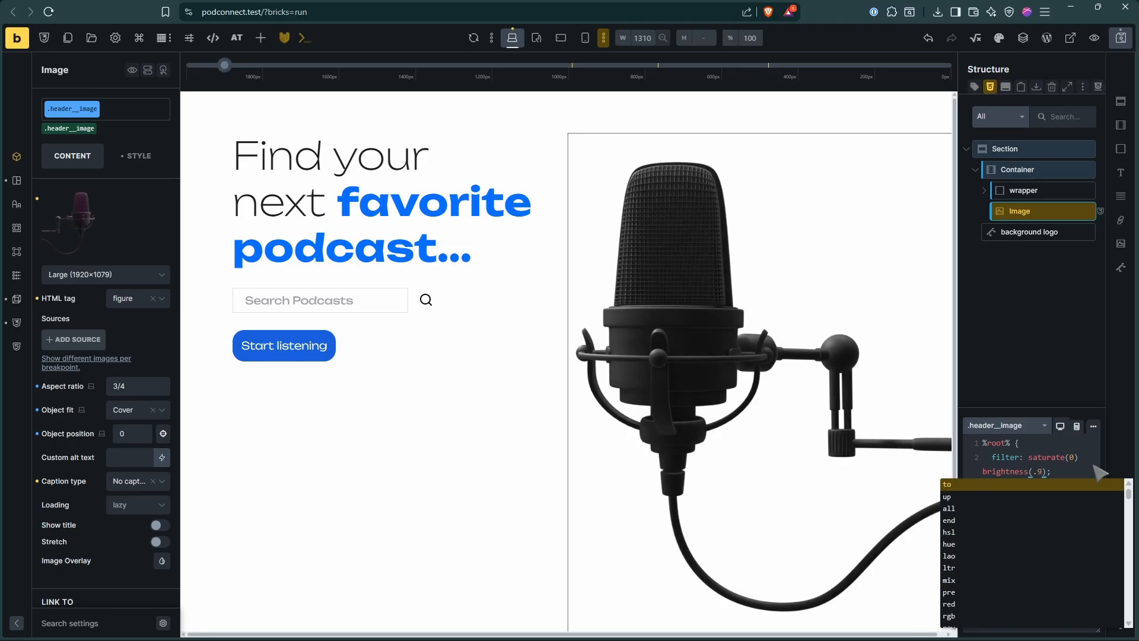
{"action": "left_click", "coordinate": [1057, 471]}
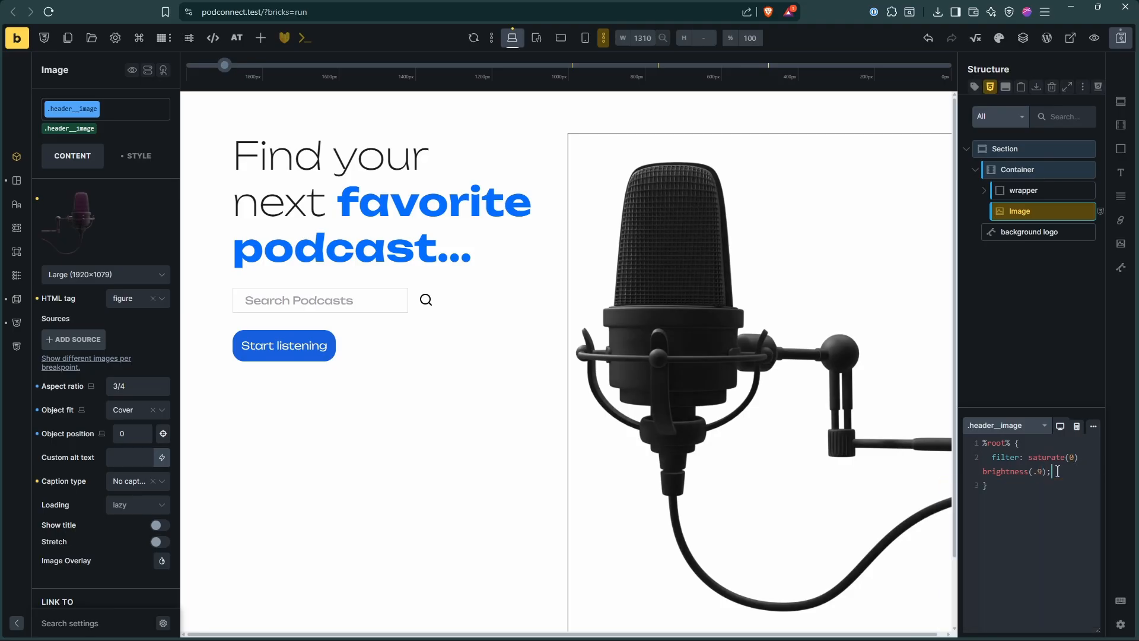
{"action": "key", "text": "ctrl+s"}
Compare the position and tone of the hero microphone image with the podconnect design in Figma
{"action": "key", "text": "alt+Tab"}
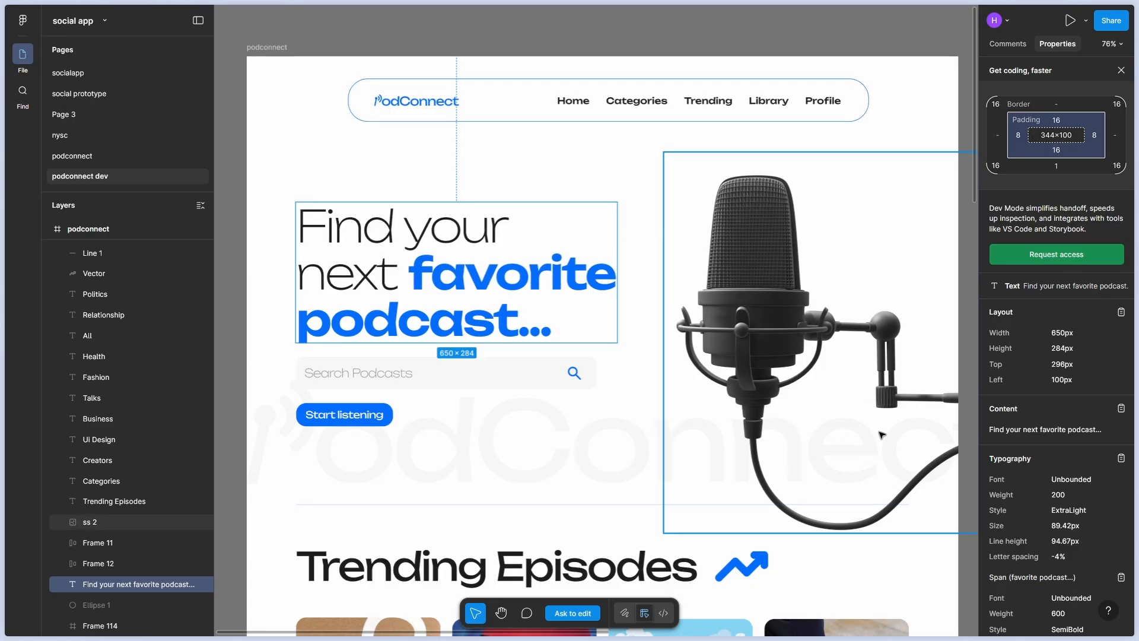
{"action": "key", "text": "alt+Tab"}
{"action": "key", "text": "alt+Tab"}
{"action": "key", "text": "alt+Tab"}
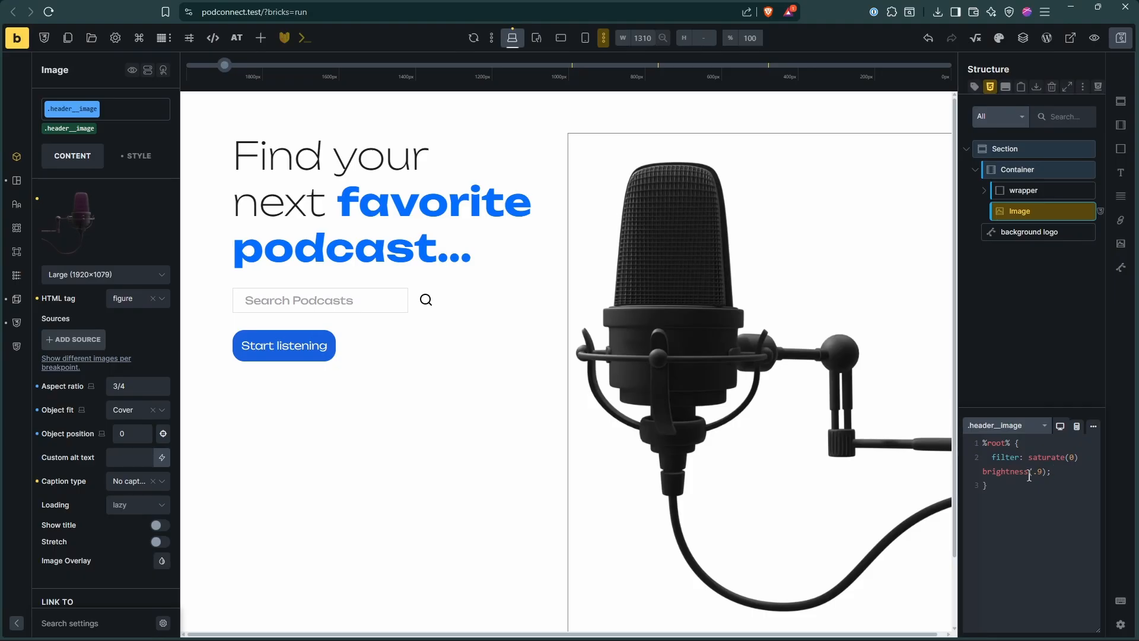
{"action": "scroll", "coordinate": [719, 427], "scroll_direction": "down", "scroll_amount": 1}
{"action": "scroll", "coordinate": [723, 431], "scroll_direction": "up", "scroll_amount": 1}
{"action": "key", "text": "alt+Tab"}
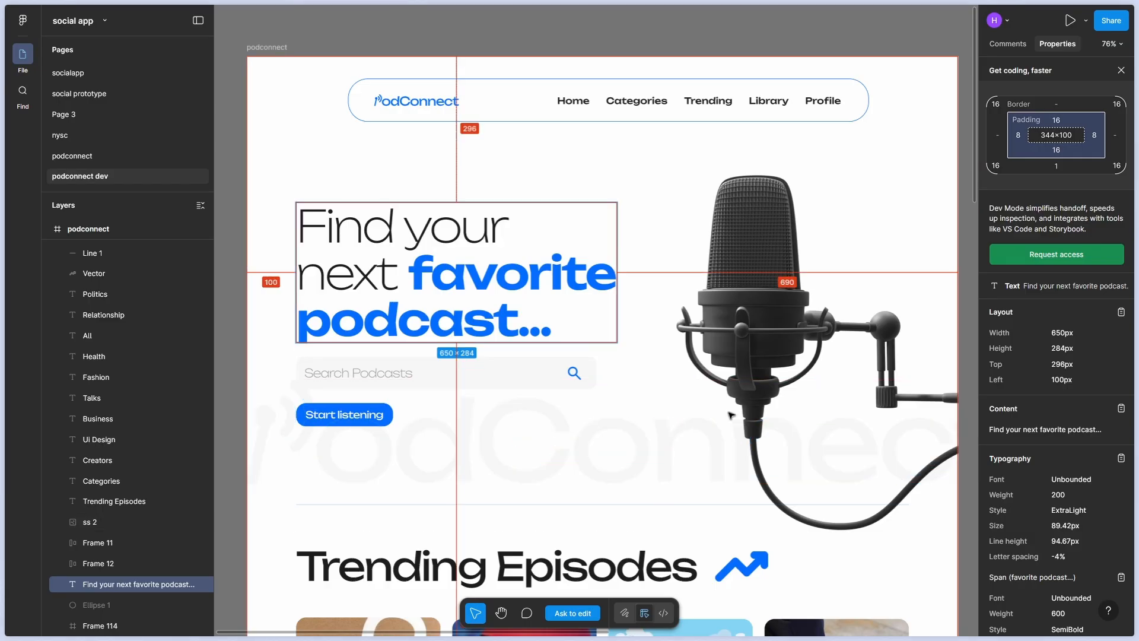
Compare the vertical placement of the hero text beside the microphone in the Figma design with the Bricks page
{"action": "key", "text": "alt+Tab"}
{"action": "key", "text": "alt+Tab"}
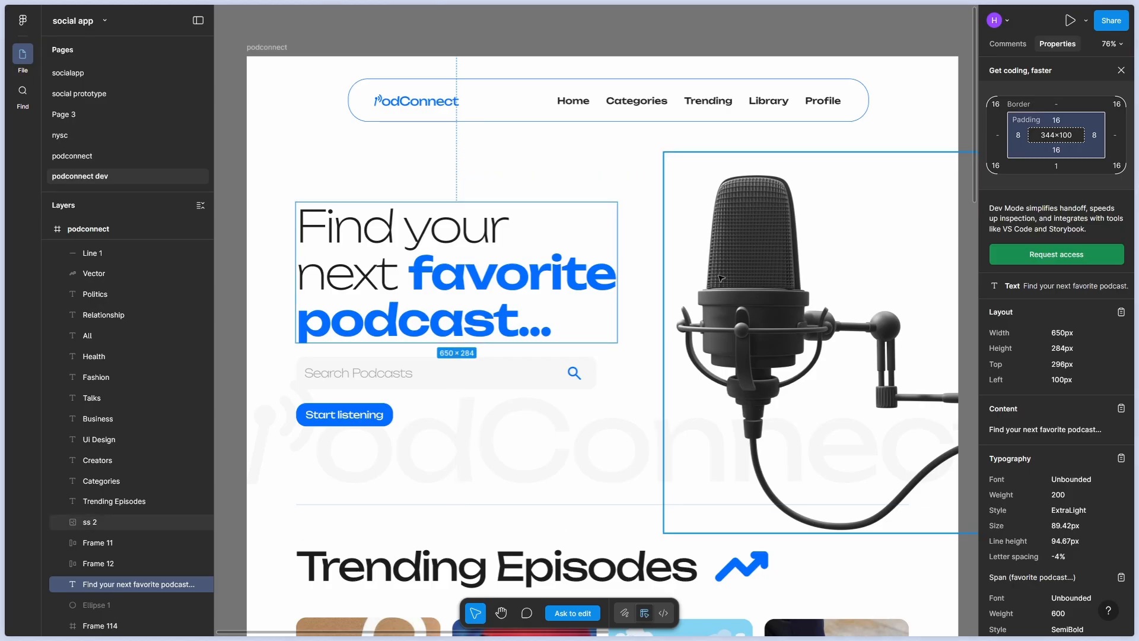
{"action": "key", "text": "alt+Tab"}
{"action": "key", "text": "alt+Tab"}
{"action": "key", "text": "alt+Tab"}
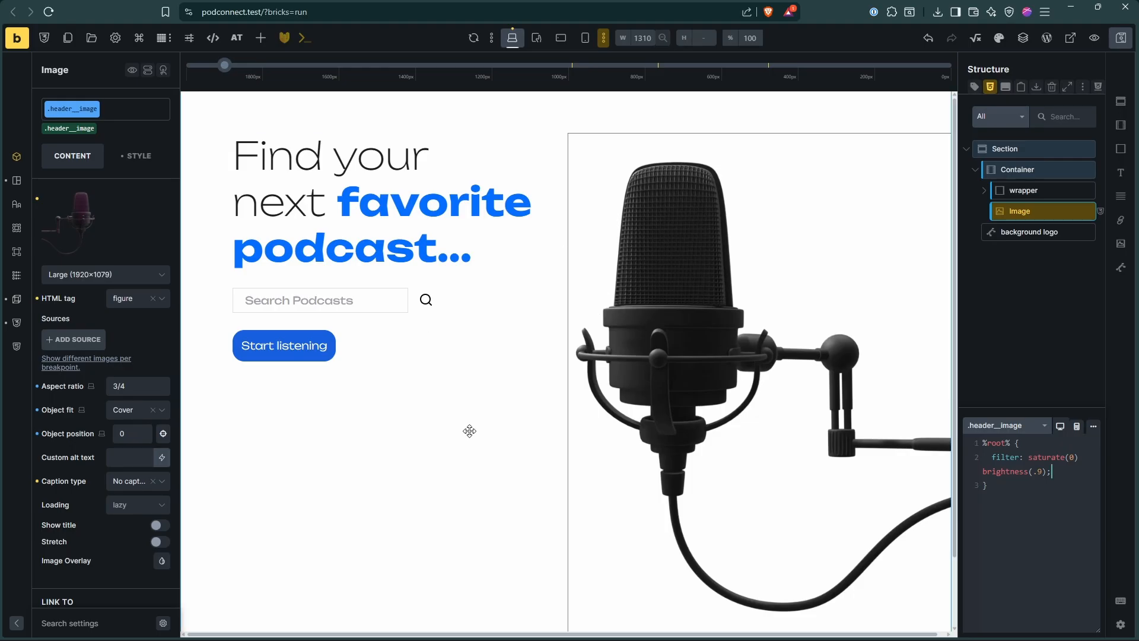
{"action": "key", "text": "alt+Tab"}
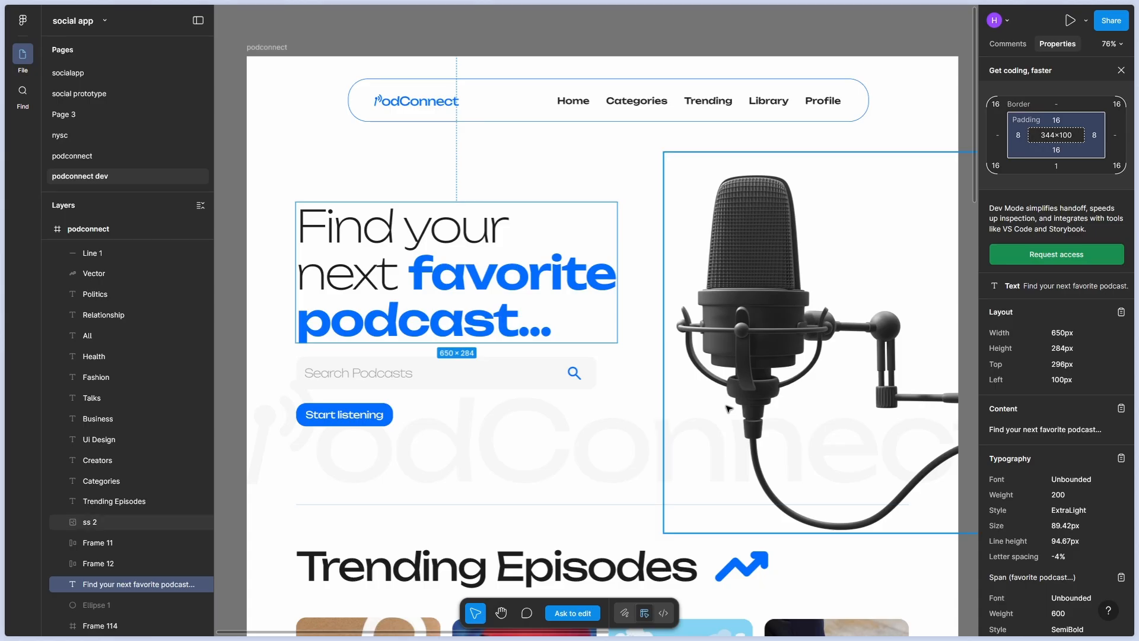
{"action": "key", "text": "alt+Tab"}
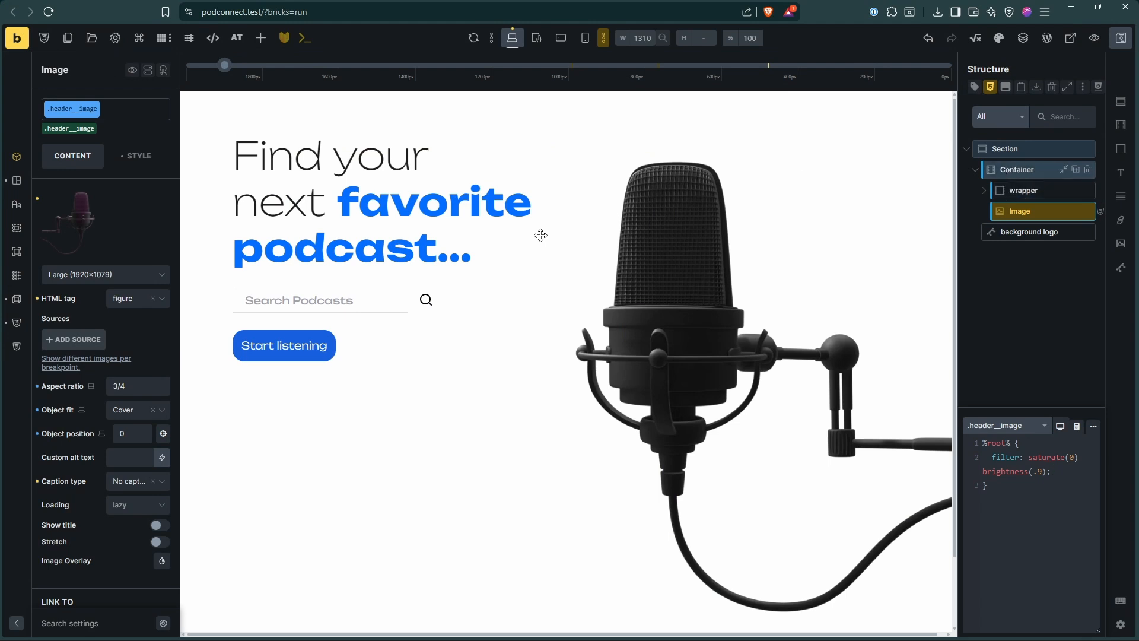
Center the items of the .header__container along its cross axis
{"action": "left_click", "coordinate": [1016, 171]}
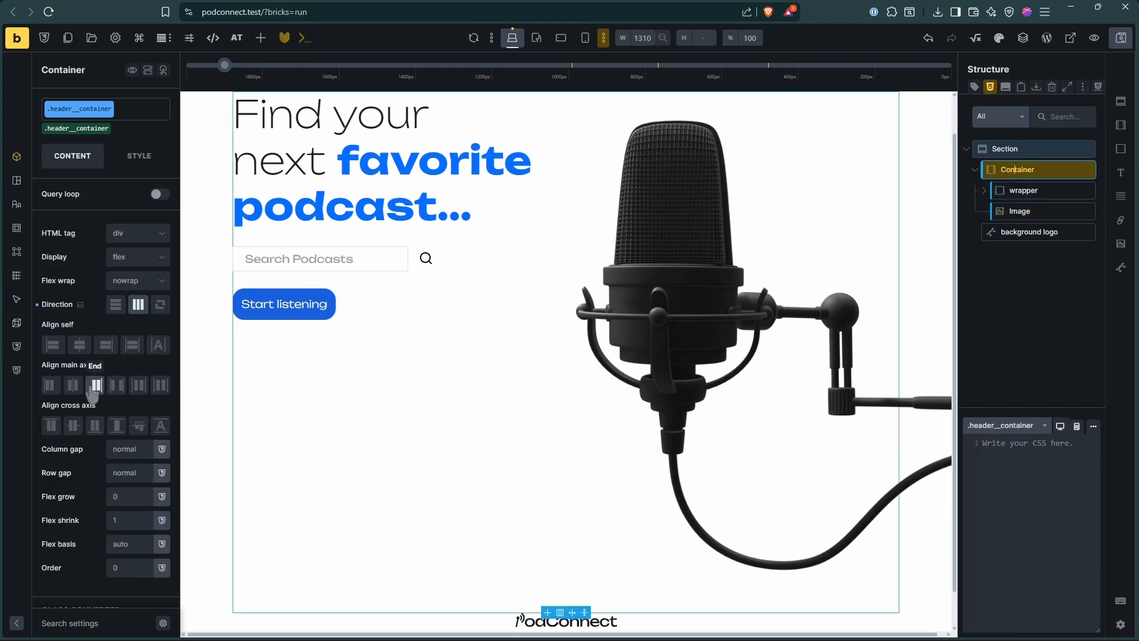
{"action": "left_click", "coordinate": [73, 426]}
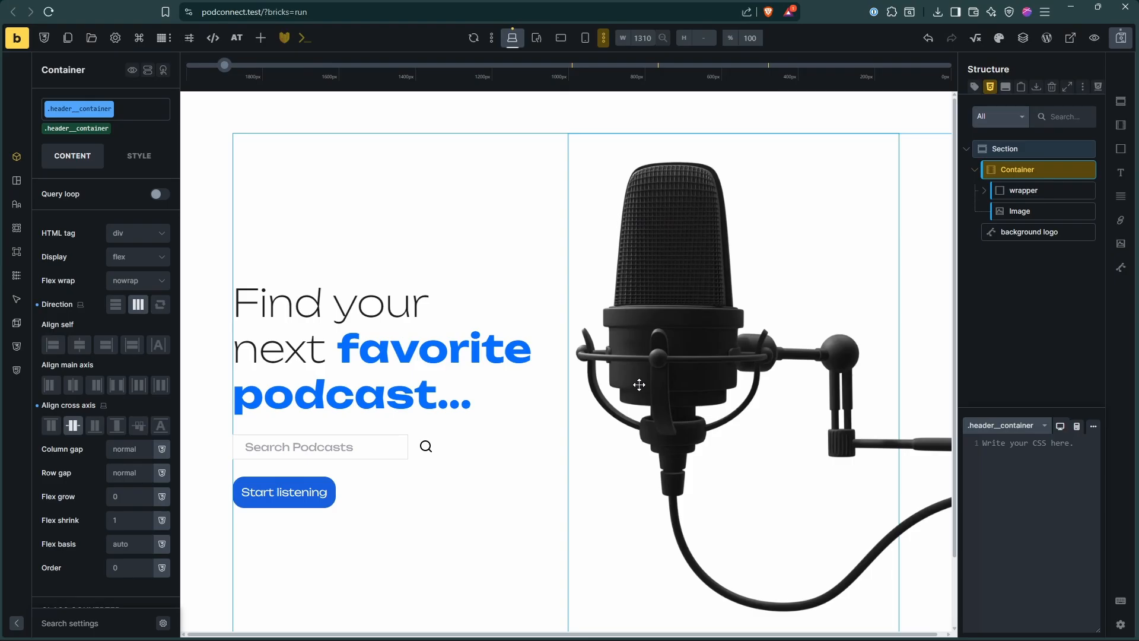
{"action": "scroll", "coordinate": [639, 386], "scroll_direction": "down", "scroll_amount": 1}
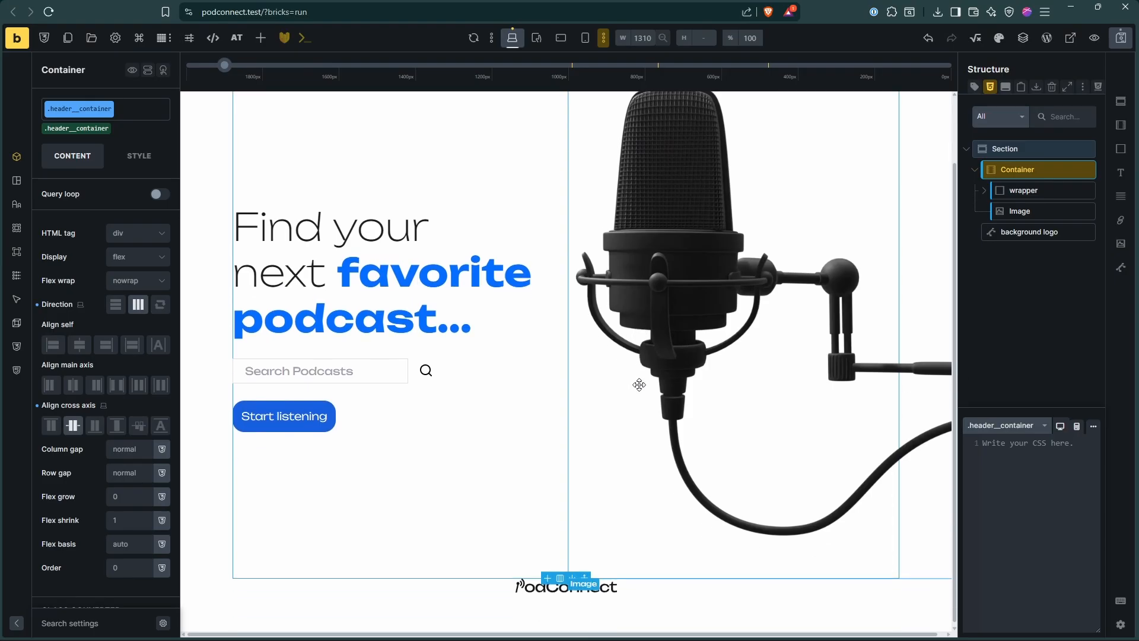
Try a bottom margin of -100 on the .header__image, set it to -200, and save the page
{"action": "left_click", "coordinate": [1024, 211]}
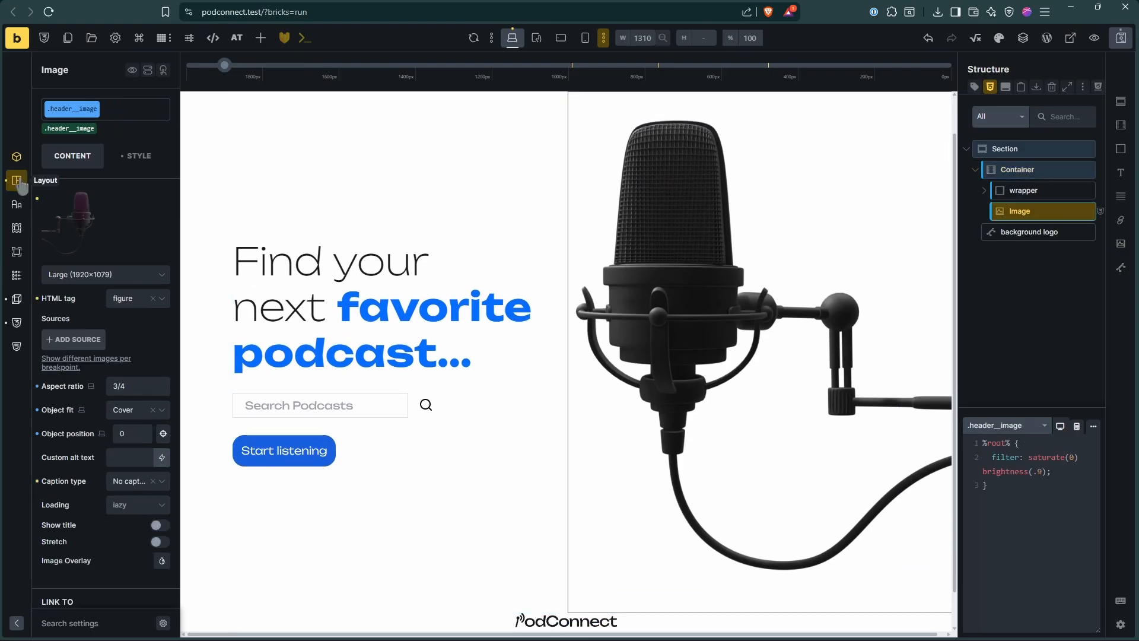
{"action": "left_click", "coordinate": [18, 181]}
{"action": "left_click", "coordinate": [115, 322]}
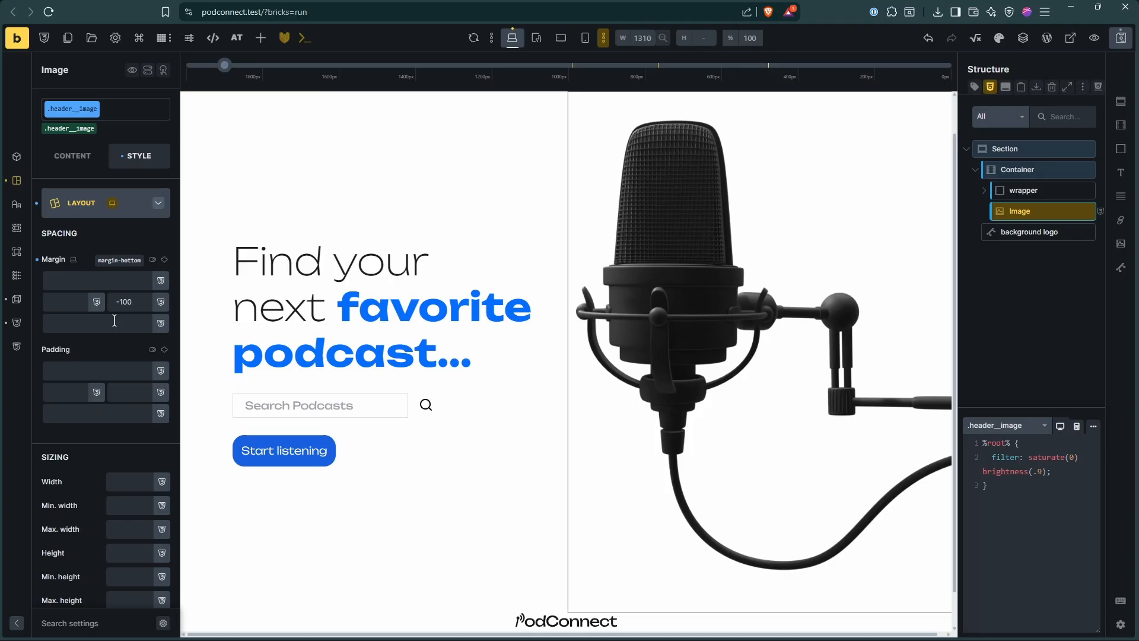
{"action": "type", "text": "-100"}
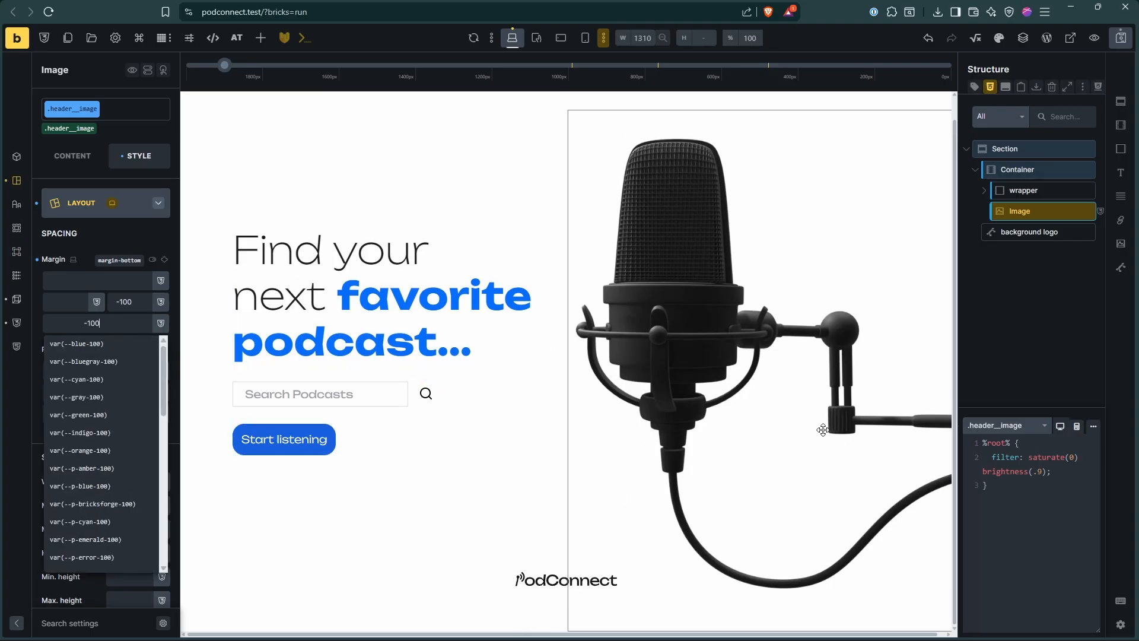
{"action": "key", "text": "alt+Tab"}
{"action": "key", "text": "alt+Tab"}
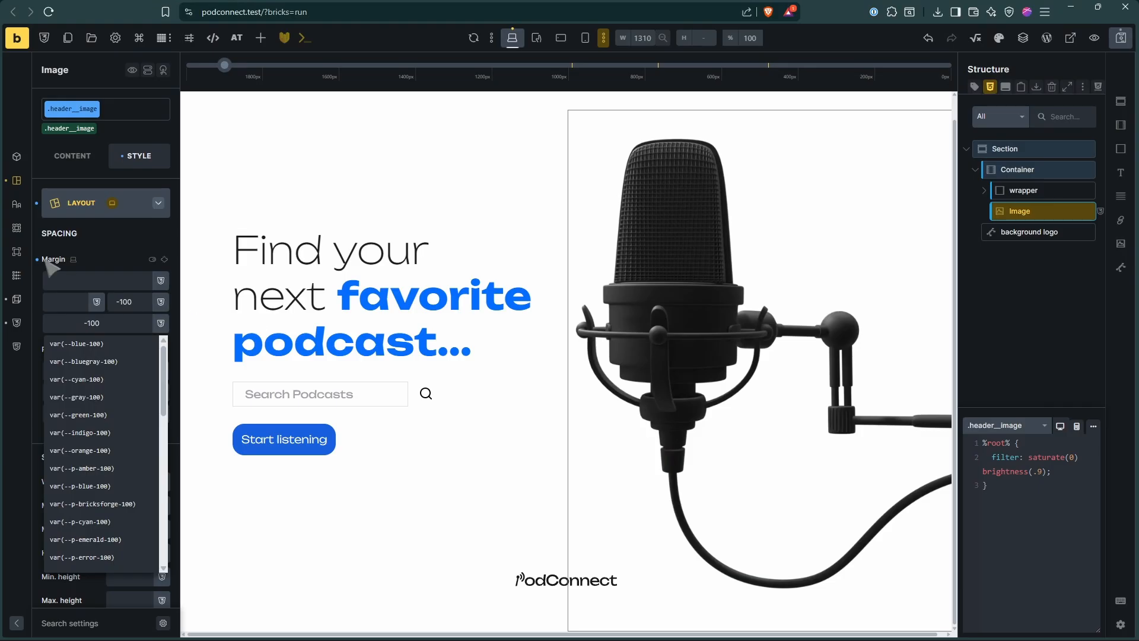
{"action": "left_click", "coordinate": [91, 327]}
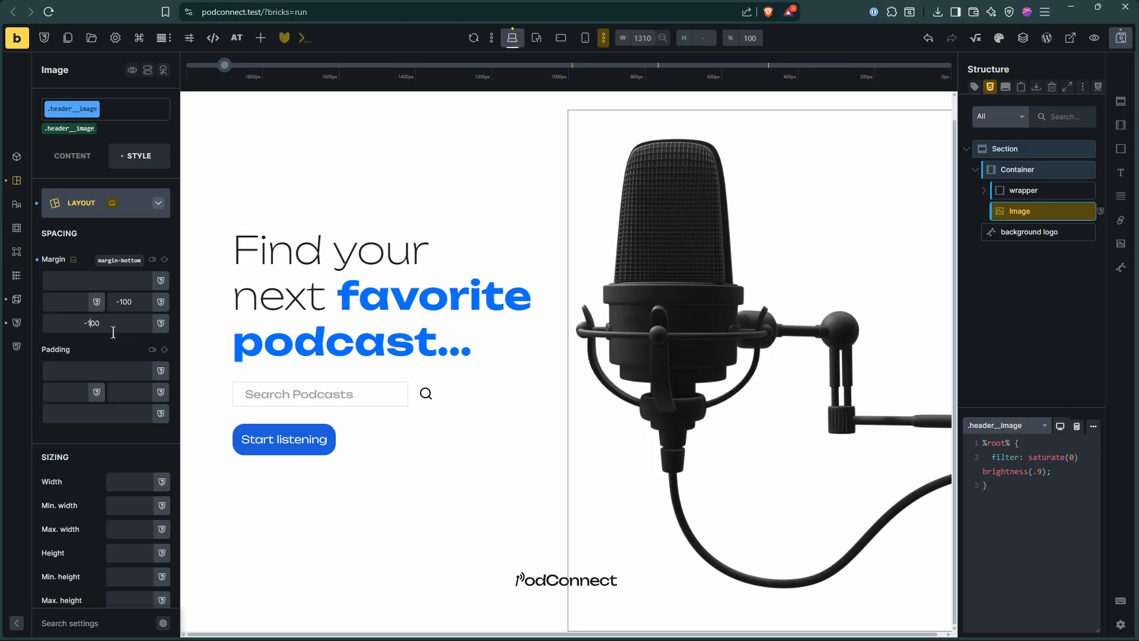
{"action": "key", "text": "BackSpace"}
{"action": "type", "text": "2"}
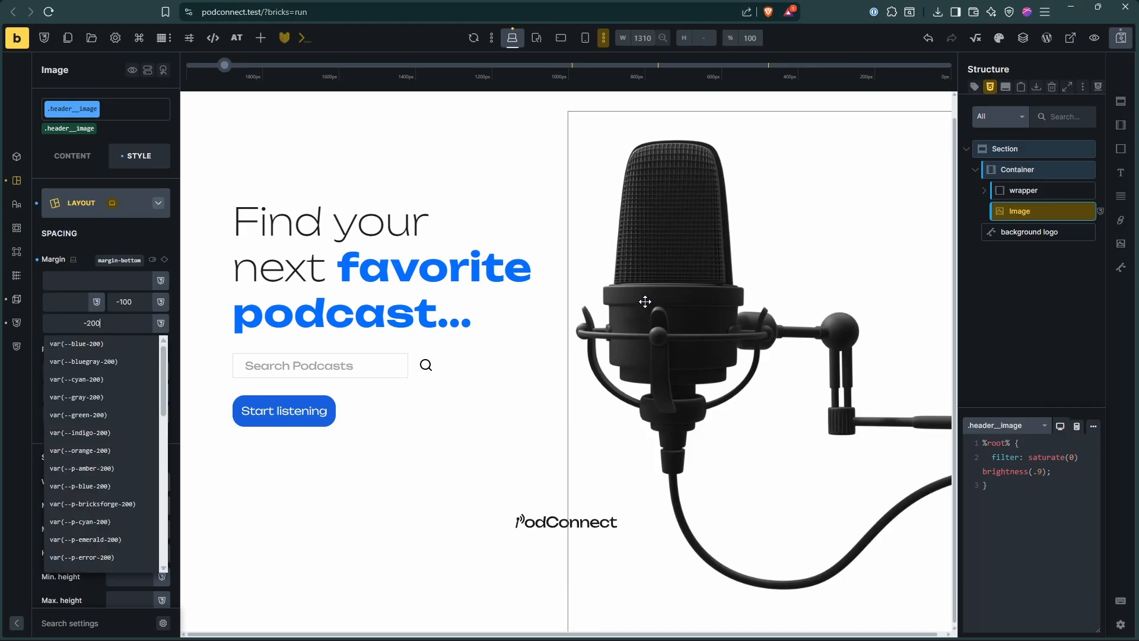
{"action": "scroll", "coordinate": [643, 303], "scroll_direction": "up", "scroll_amount": 1}
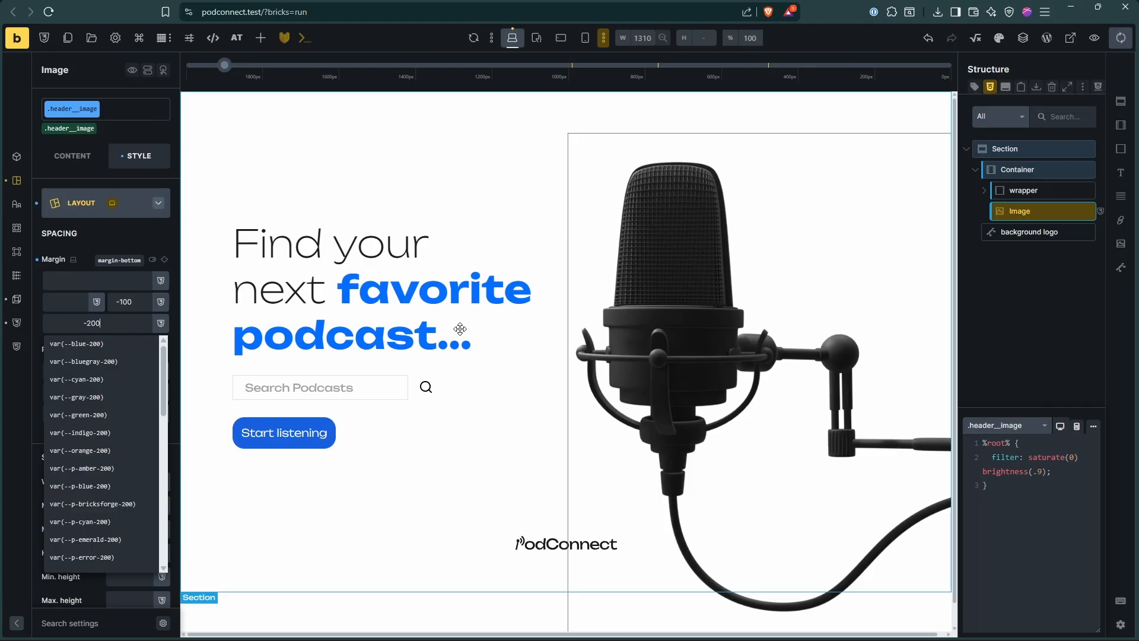
{"action": "left_click", "coordinate": [1046, 312]}
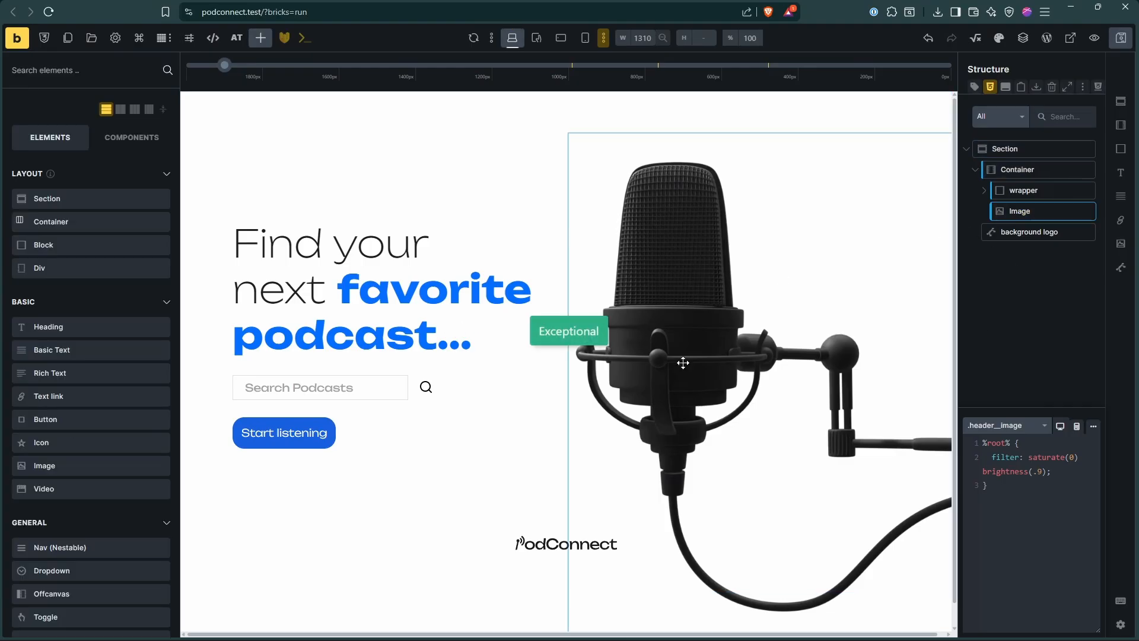
Try a width of 120dvw on the background logo, then set it to 200dvw
{"action": "left_click", "coordinate": [1039, 230]}
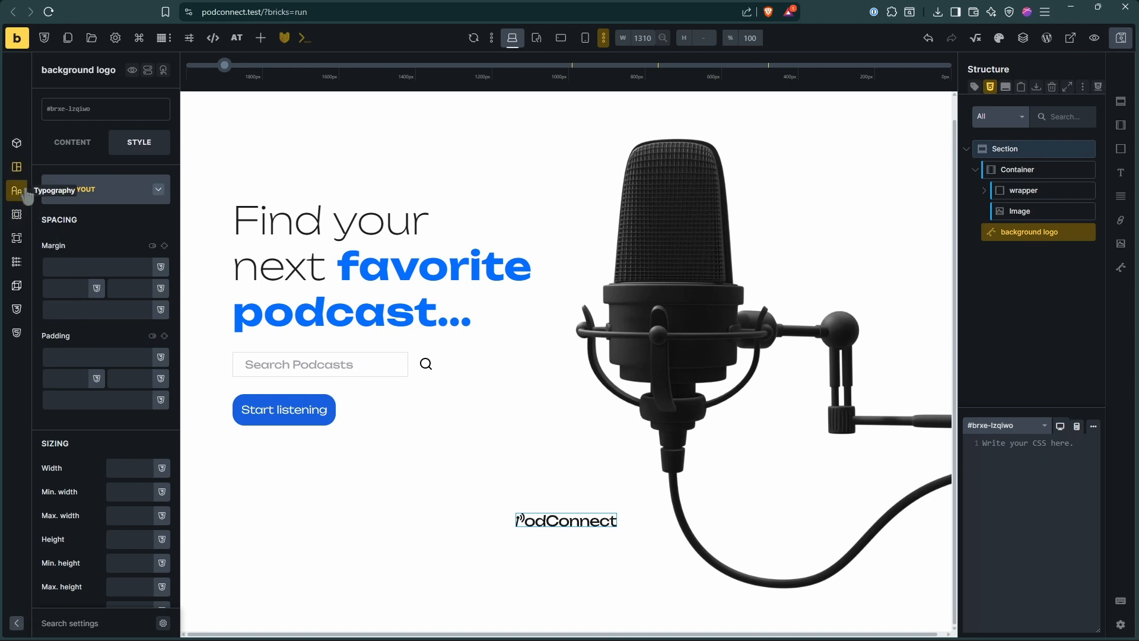
{"action": "left_click", "coordinate": [112, 468]}
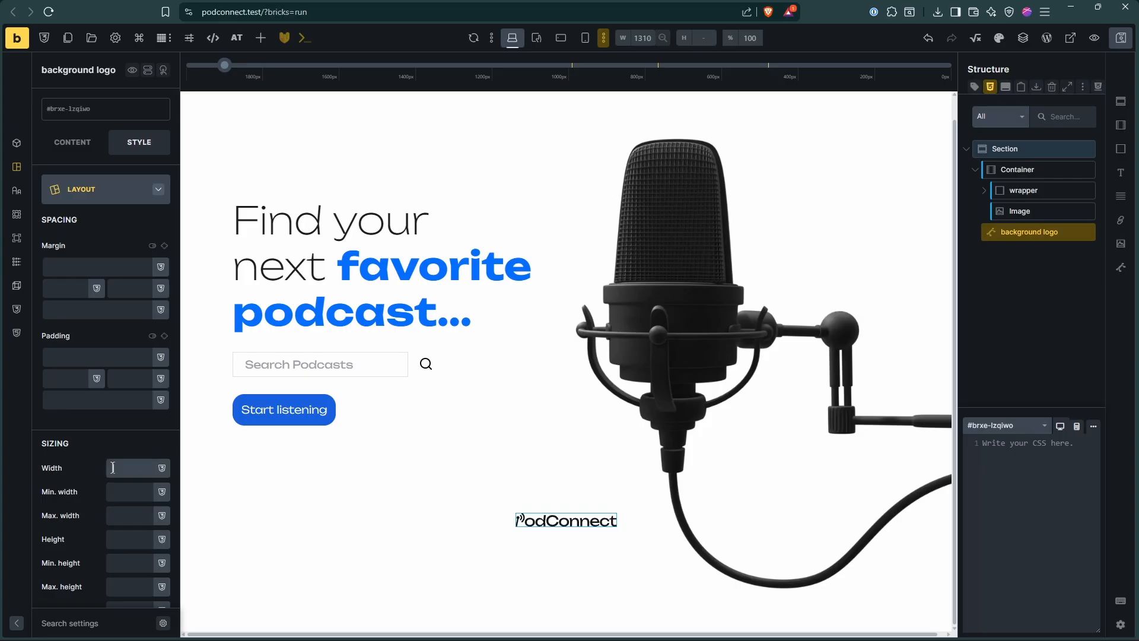
{"action": "type", "text": "120"}
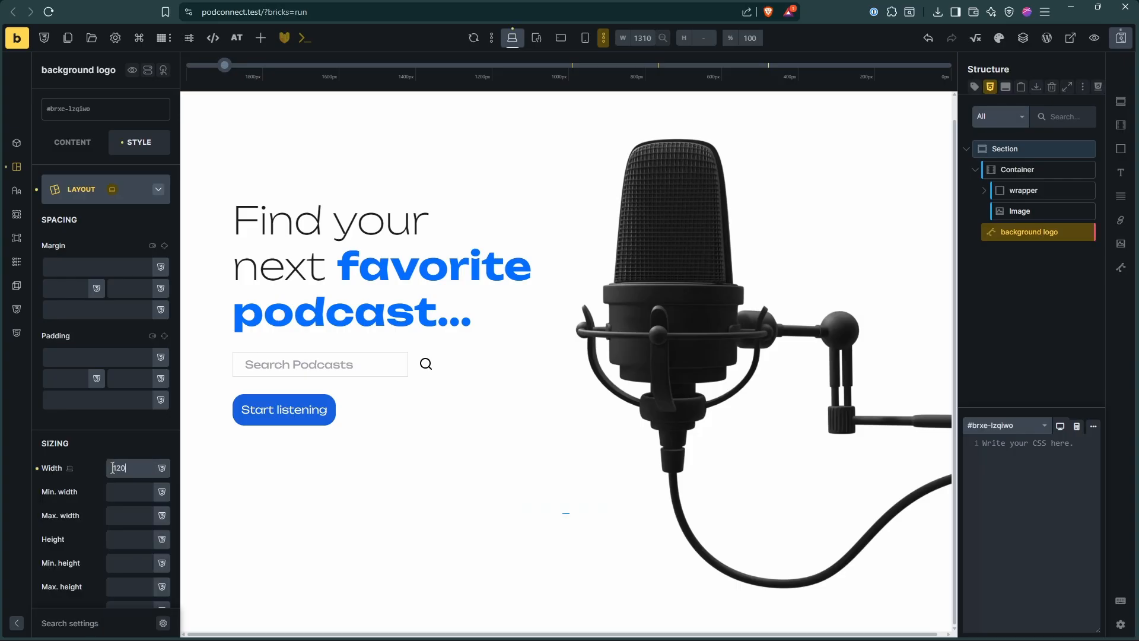
{"action": "type", "text": "dvw"}
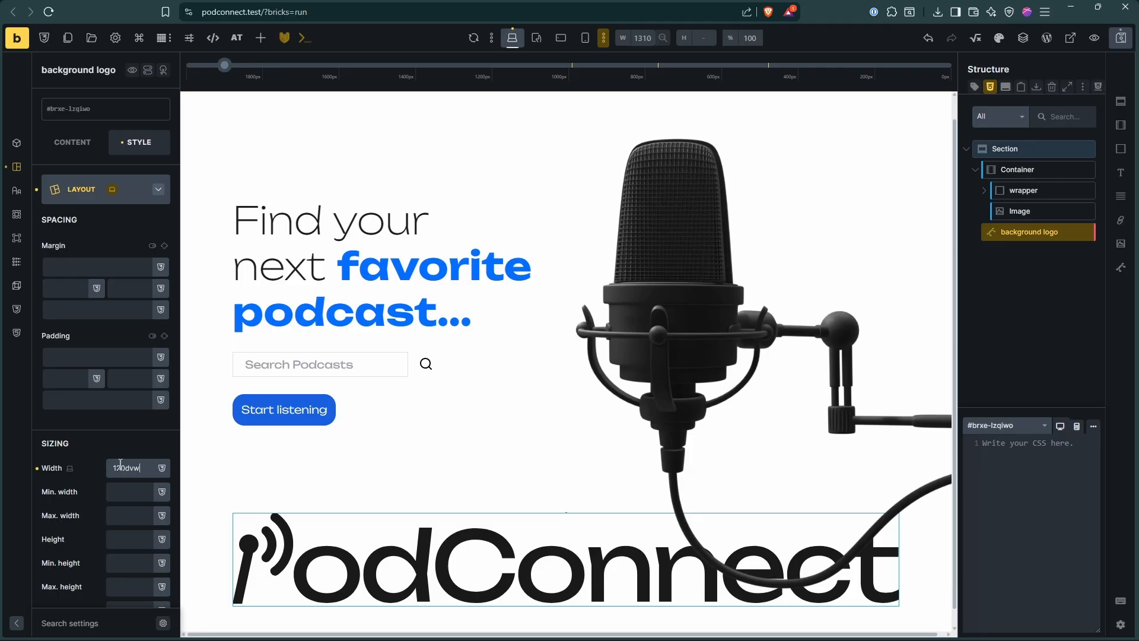
{"action": "type", "text": "5"}
{"action": "key", "text": "BackSpace"}
{"action": "key", "text": "BackSpace"}
{"action": "type", "text": "20"}
Set the position of the hero Section that contains the background logo to relative
{"action": "left_click", "coordinate": [976, 176]}
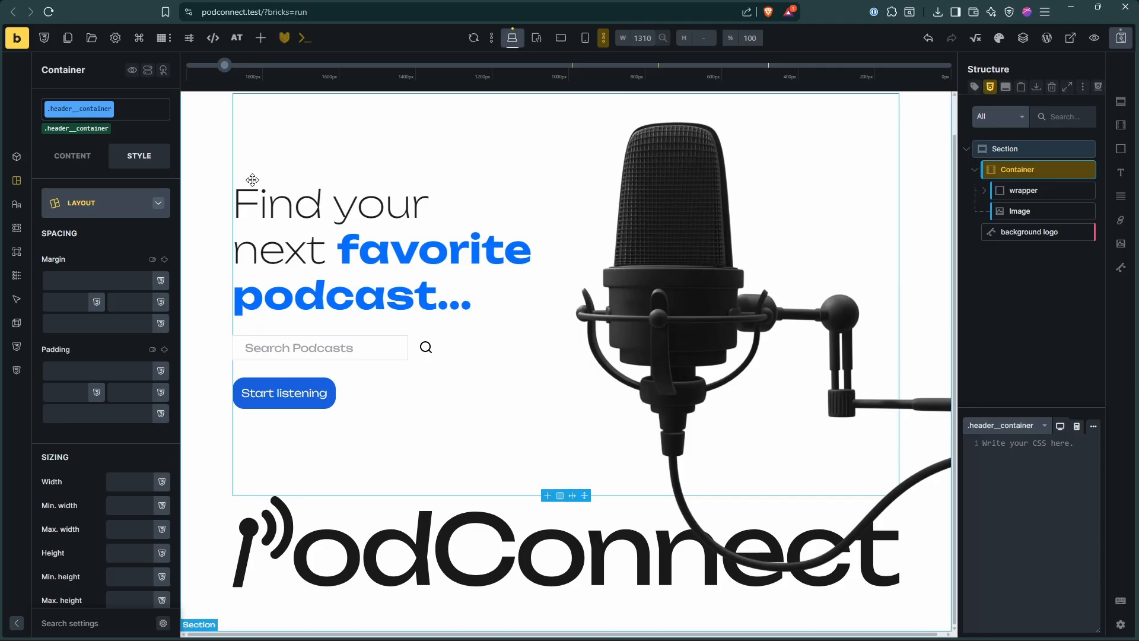
{"action": "left_click", "coordinate": [1002, 231]}
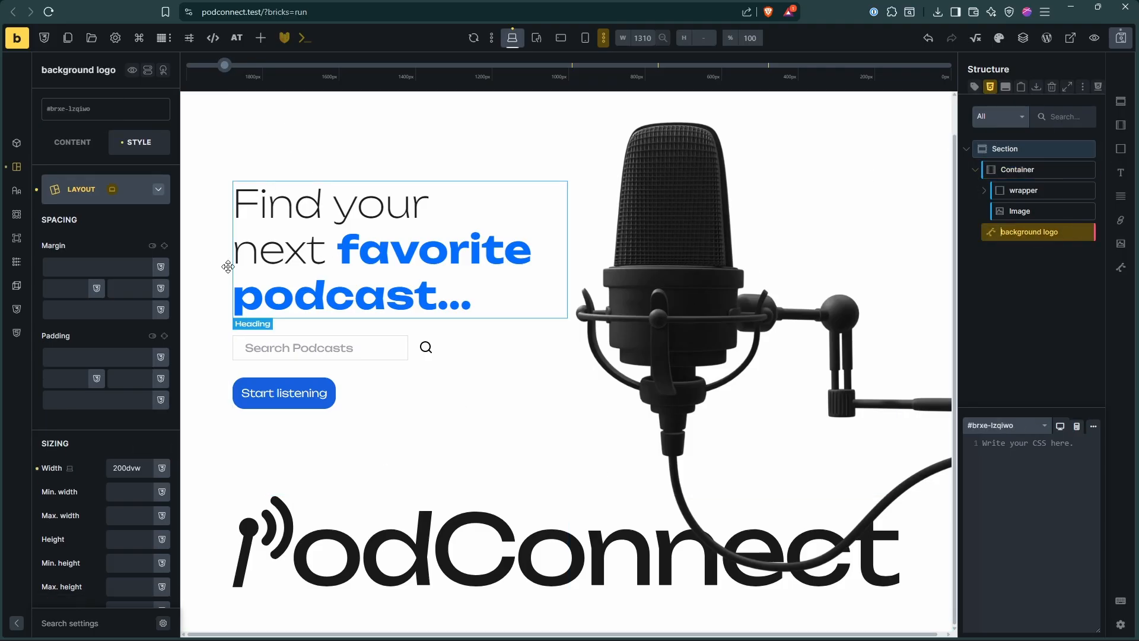
{"action": "double_click", "coordinate": [1029, 147]}
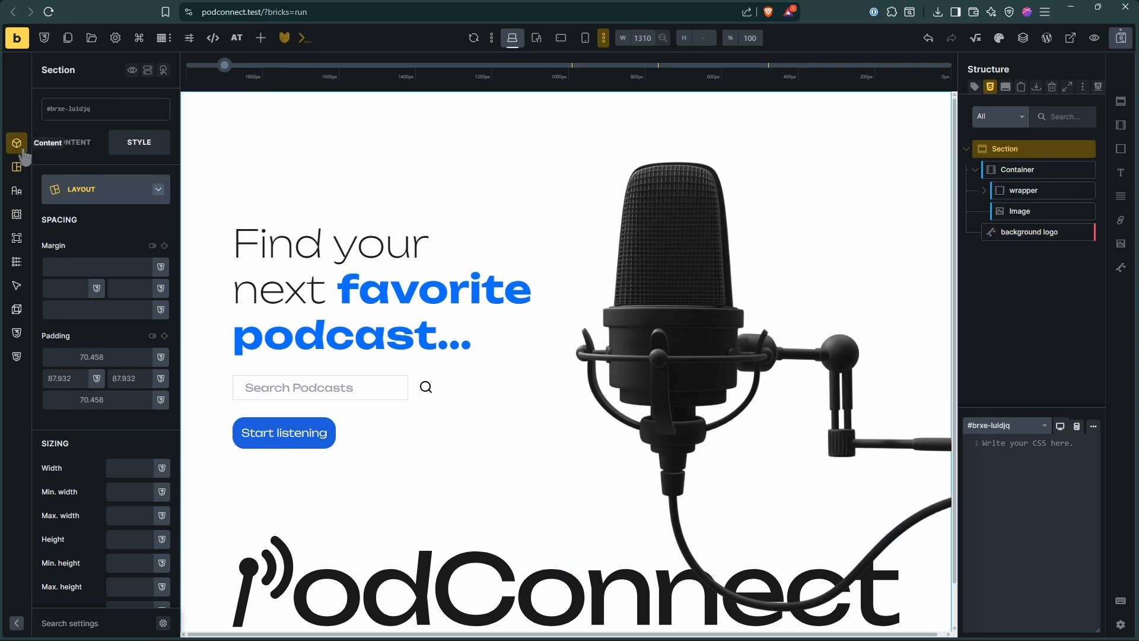
{"action": "left_click", "coordinate": [19, 148]}
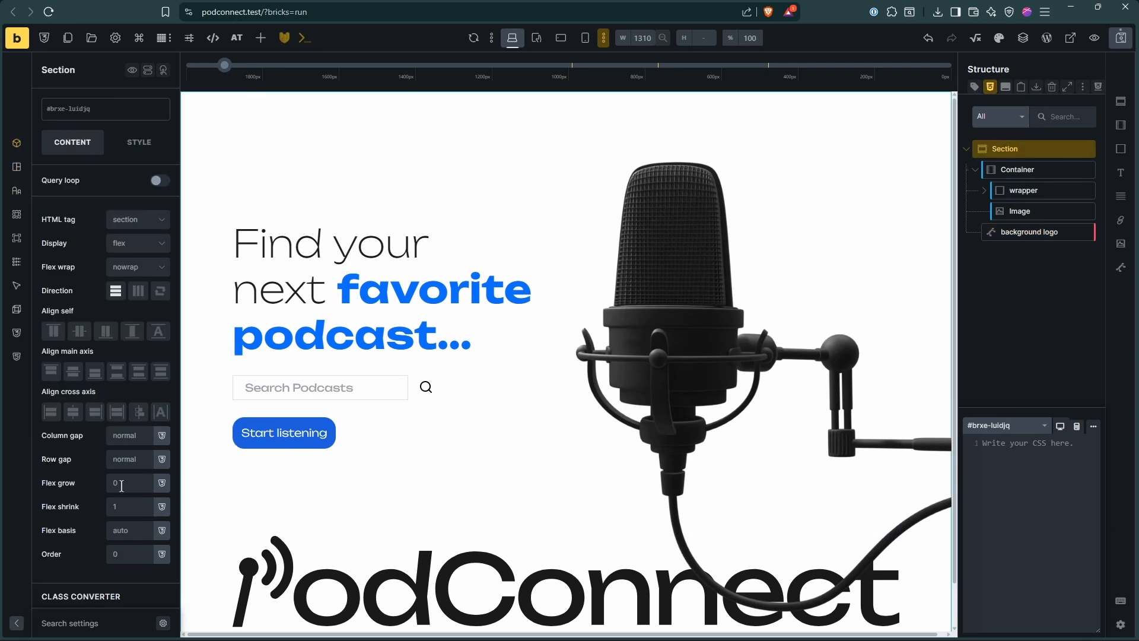
{"action": "scroll", "coordinate": [121, 486], "scroll_direction": "down", "scroll_amount": 2}
{"action": "left_click", "coordinate": [17, 166]}
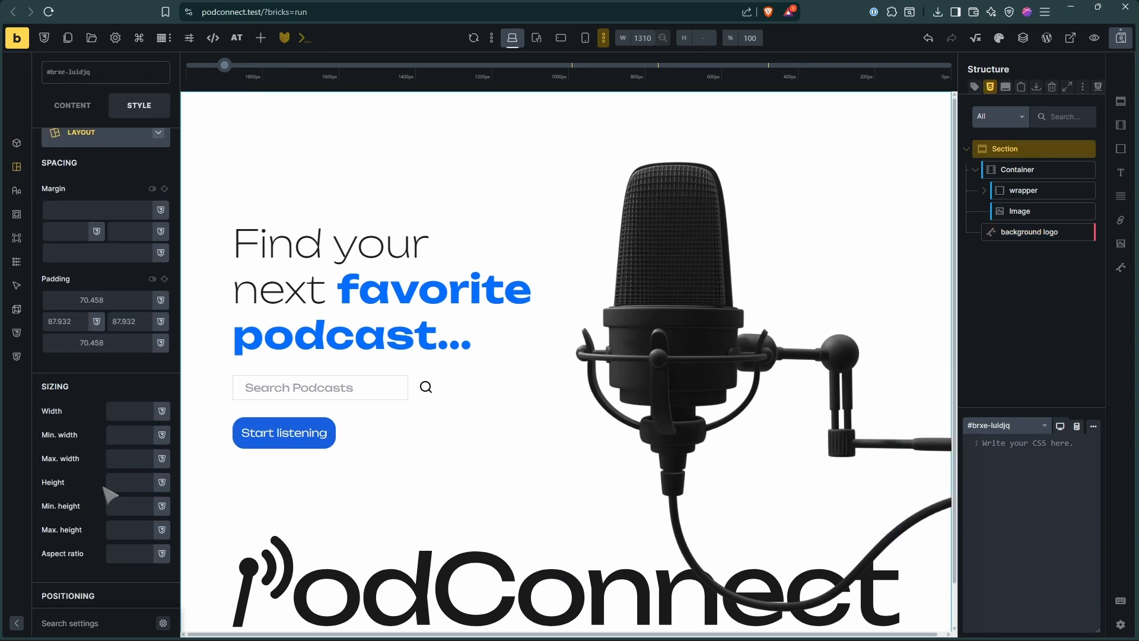
{"action": "scroll", "coordinate": [110, 495], "scroll_direction": "down", "scroll_amount": 4}
{"action": "left_click", "coordinate": [144, 386]}
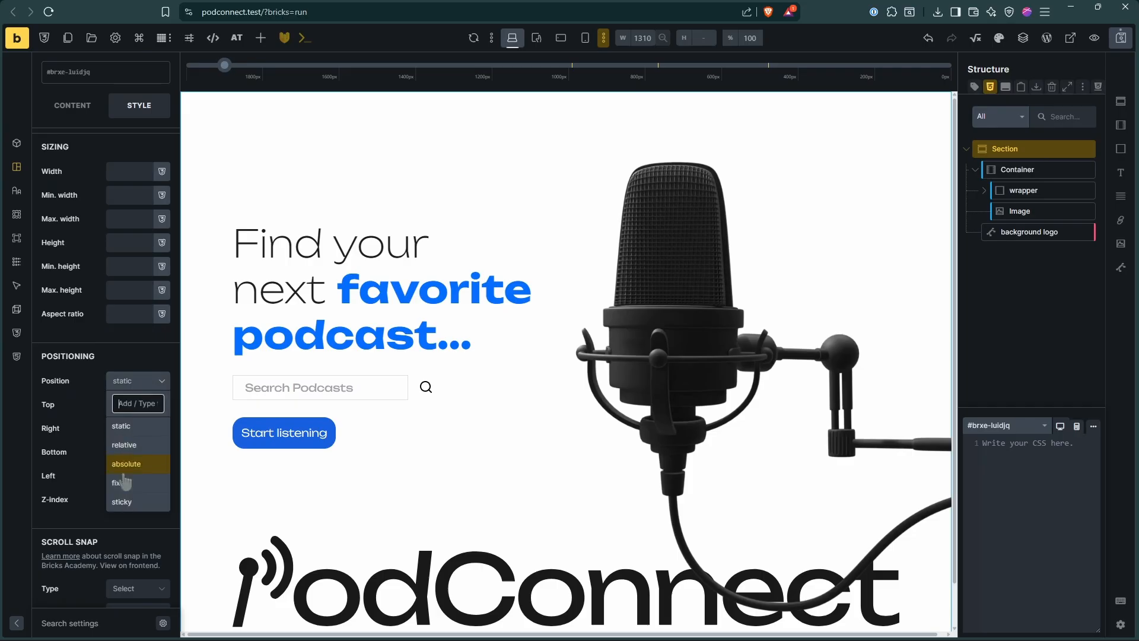
{"action": "left_click", "coordinate": [134, 451]}
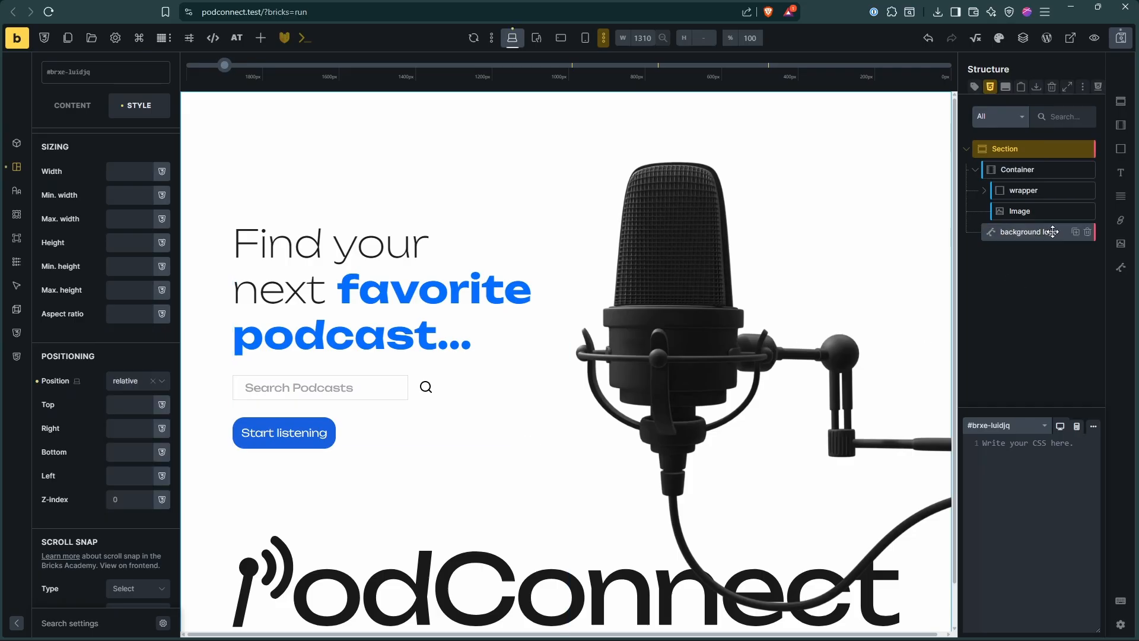
Set the background logo's position to absolute with a bottom offset of 0 and a z-index of -99
{"action": "left_click", "coordinate": [1019, 236]}
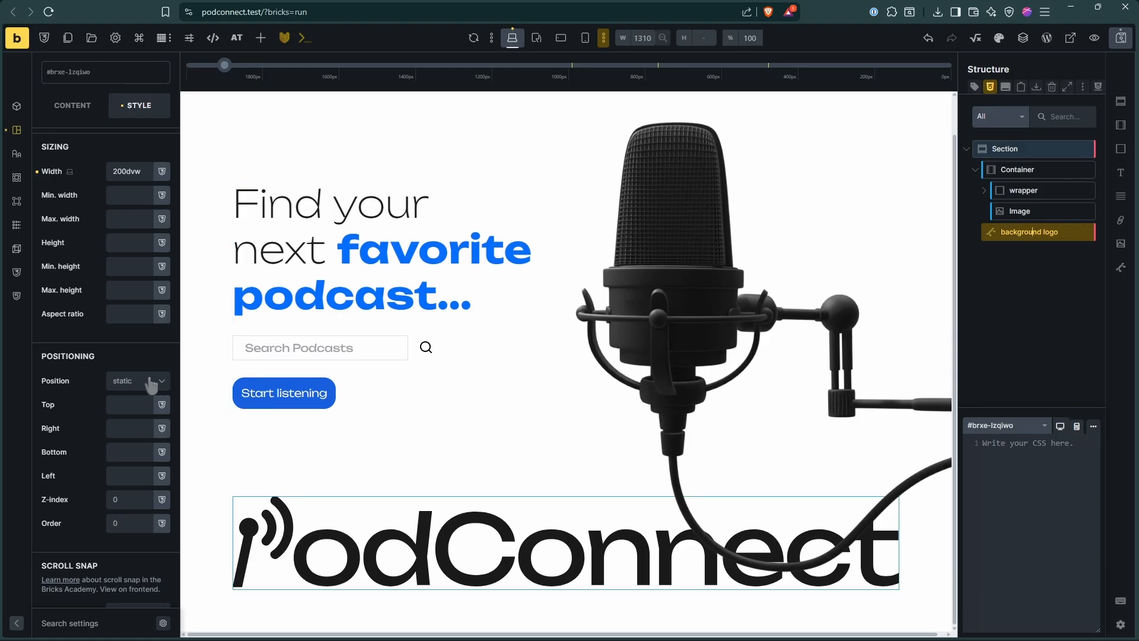
{"action": "left_click", "coordinate": [149, 381]}
{"action": "left_click", "coordinate": [129, 464]}
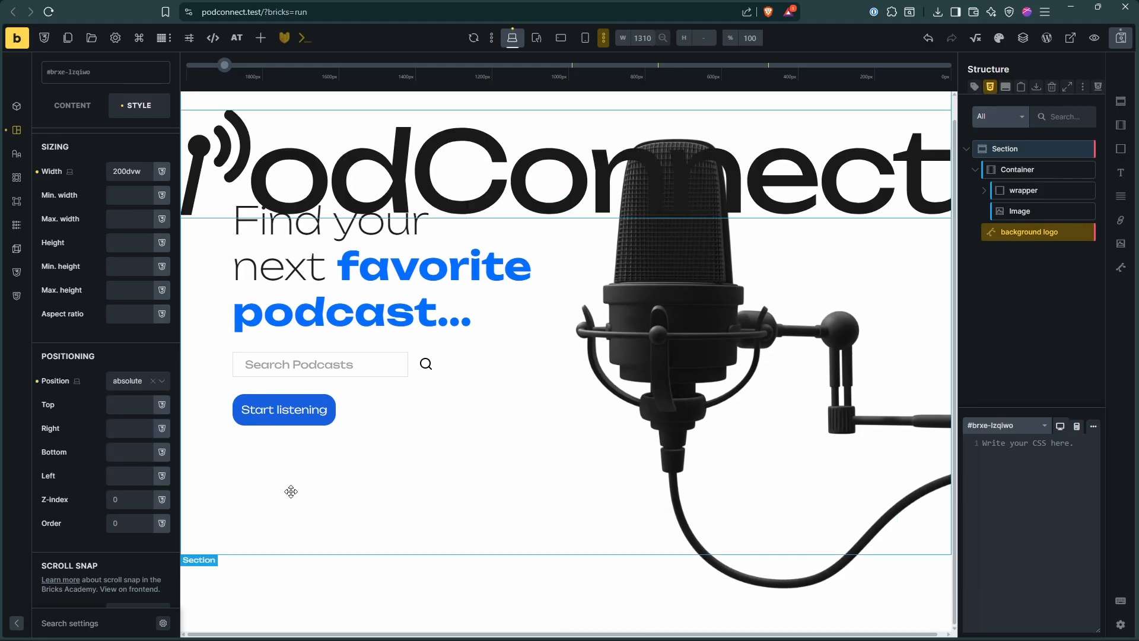
{"action": "left_click", "coordinate": [128, 455]}
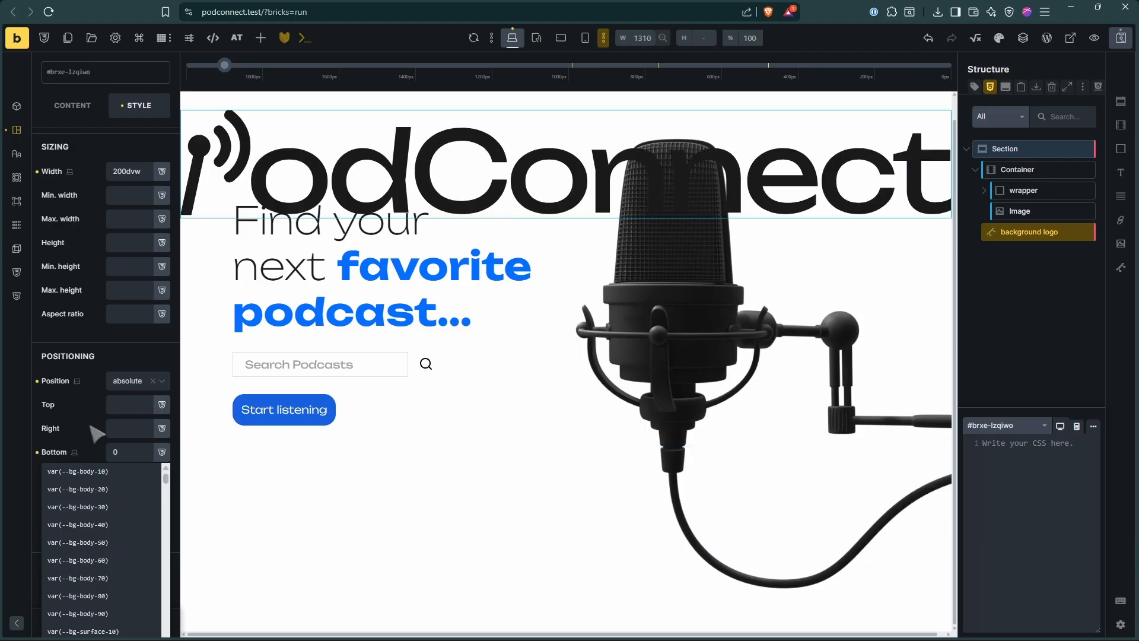
{"action": "left_click", "coordinate": [91, 428]}
{"action": "left_click", "coordinate": [124, 503]}
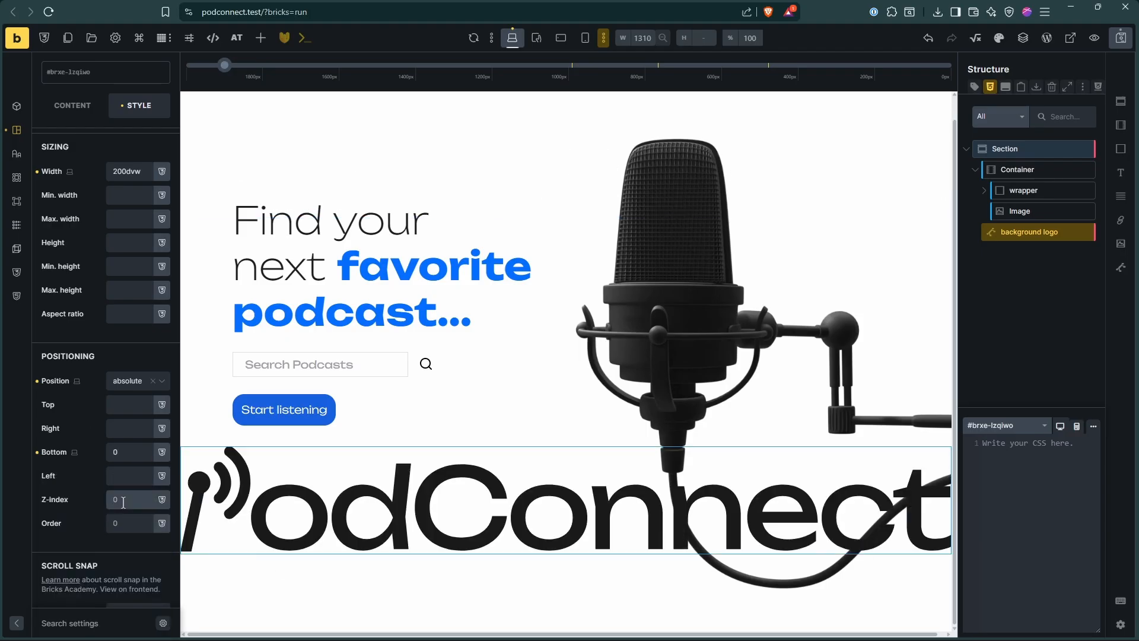
{"action": "type", "text": "-99"}
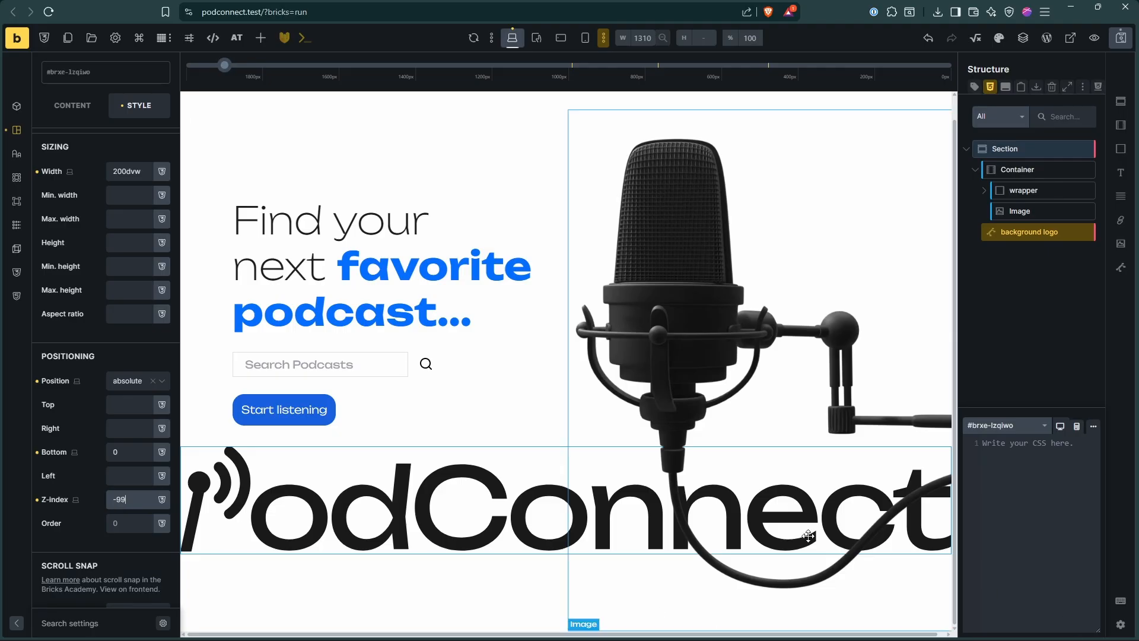
Check the background logo against the Figma design, set its width to 205dvw, and preview the page
{"action": "key", "text": "alt+Tab"}
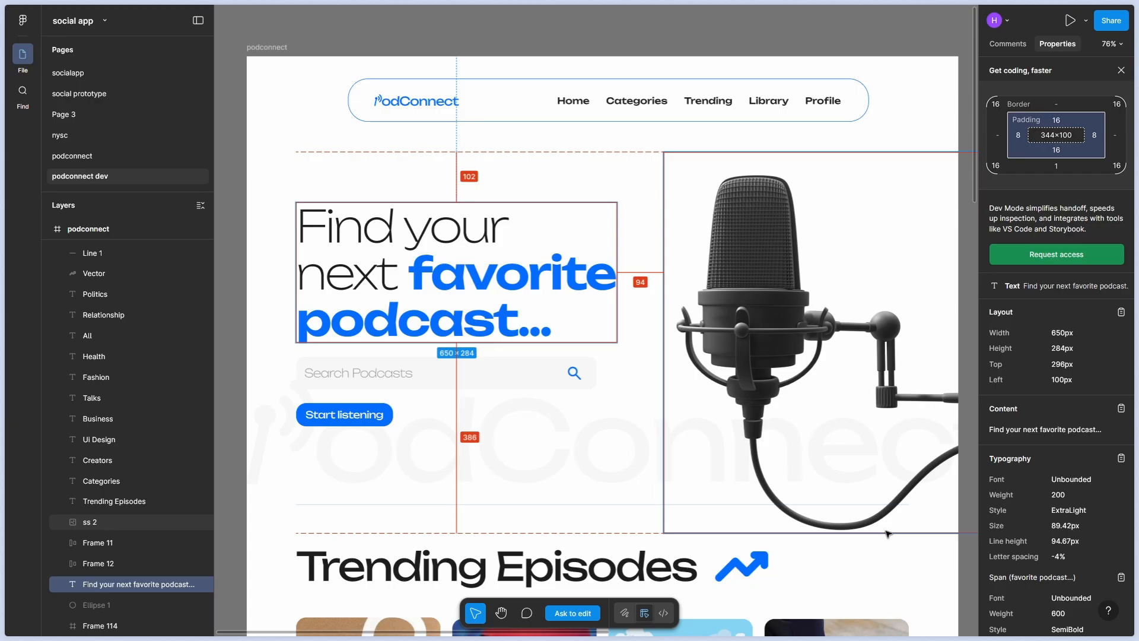
{"action": "key", "text": "alt+Tab"}
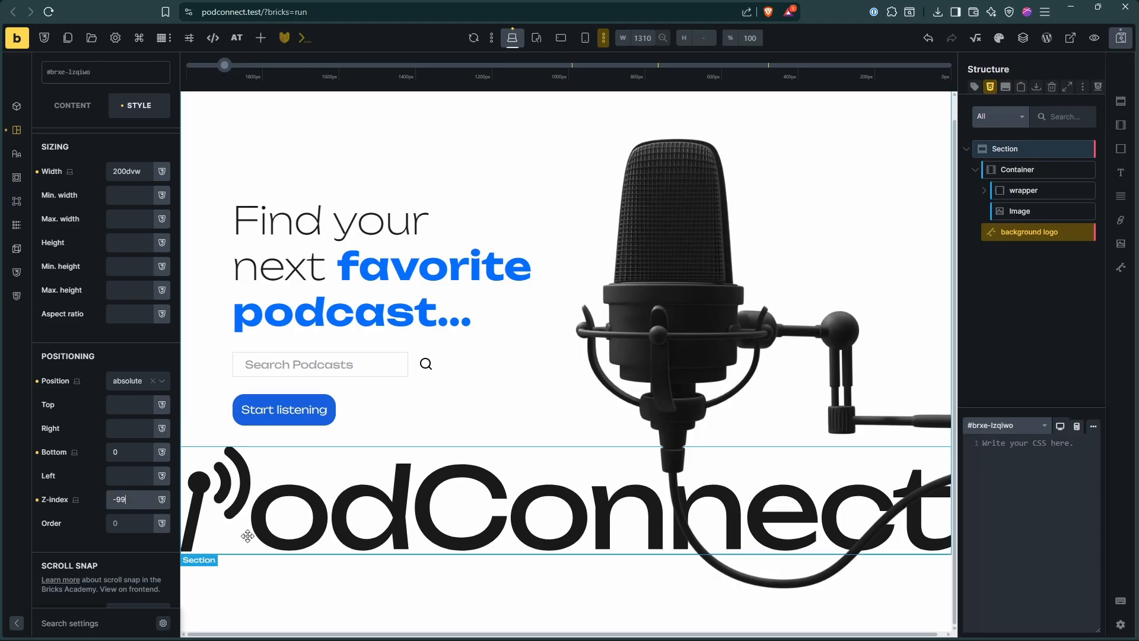
{"action": "left_click", "coordinate": [121, 172]}
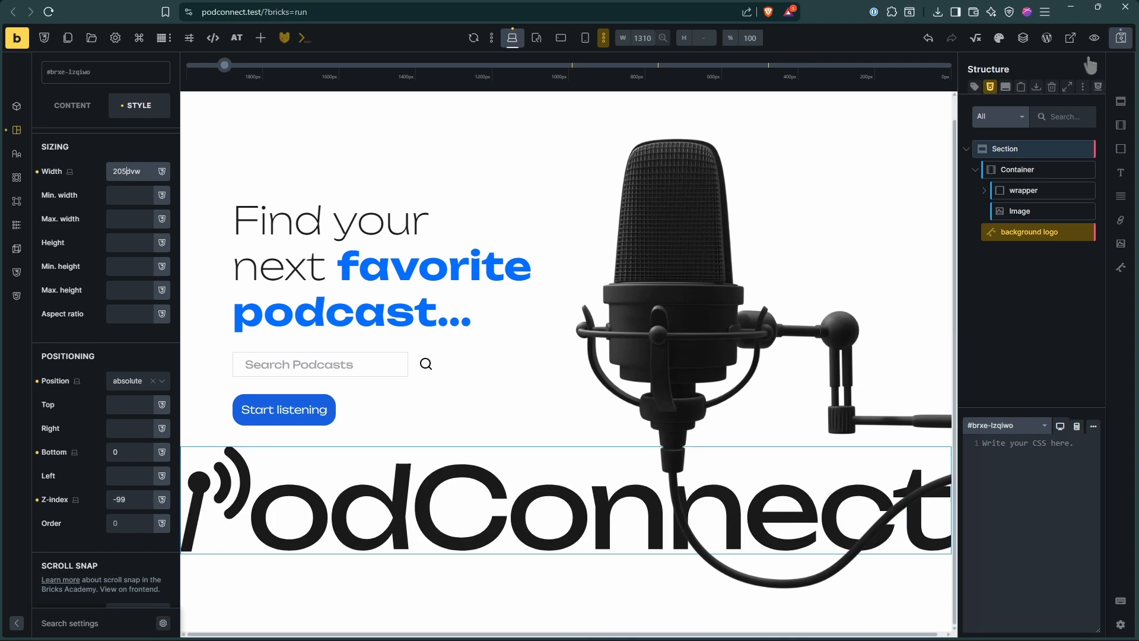
{"action": "left_click", "coordinate": [1095, 38]}
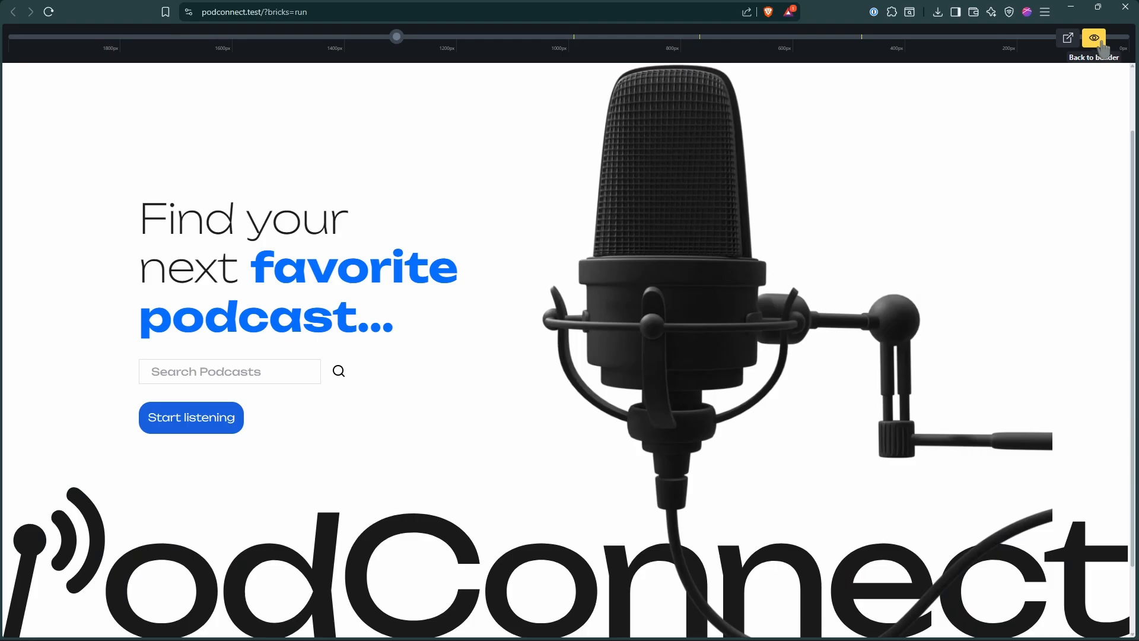
Leave the page preview and open the background logo's transform settings
{"action": "left_click", "coordinate": [1095, 38]}
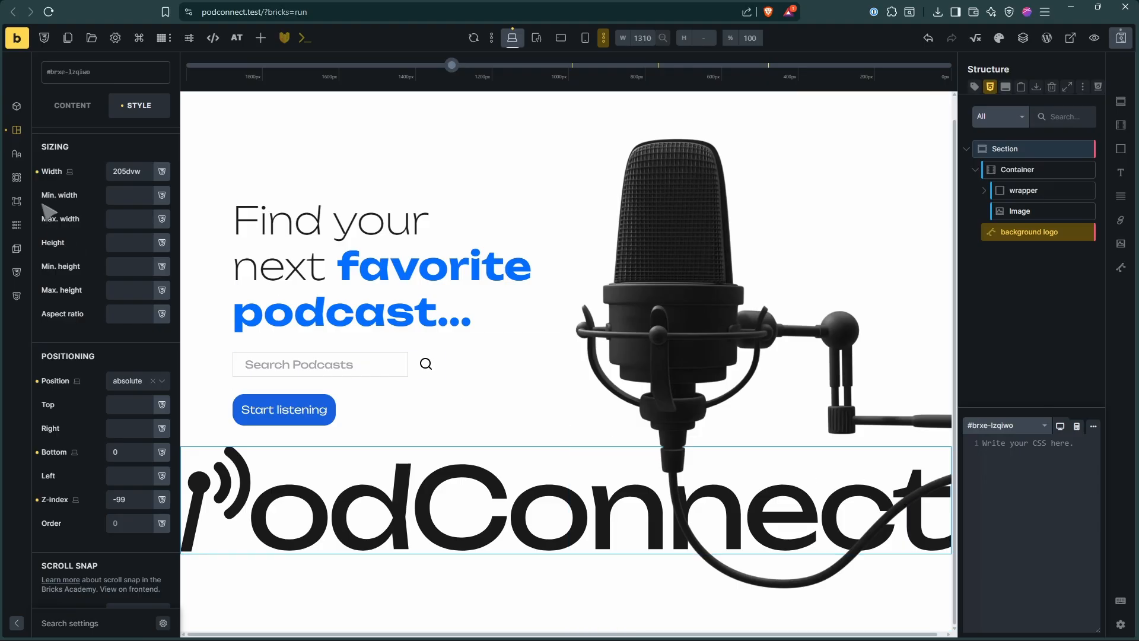
{"action": "left_click", "coordinate": [17, 273]}
{"action": "left_click", "coordinate": [16, 249]}
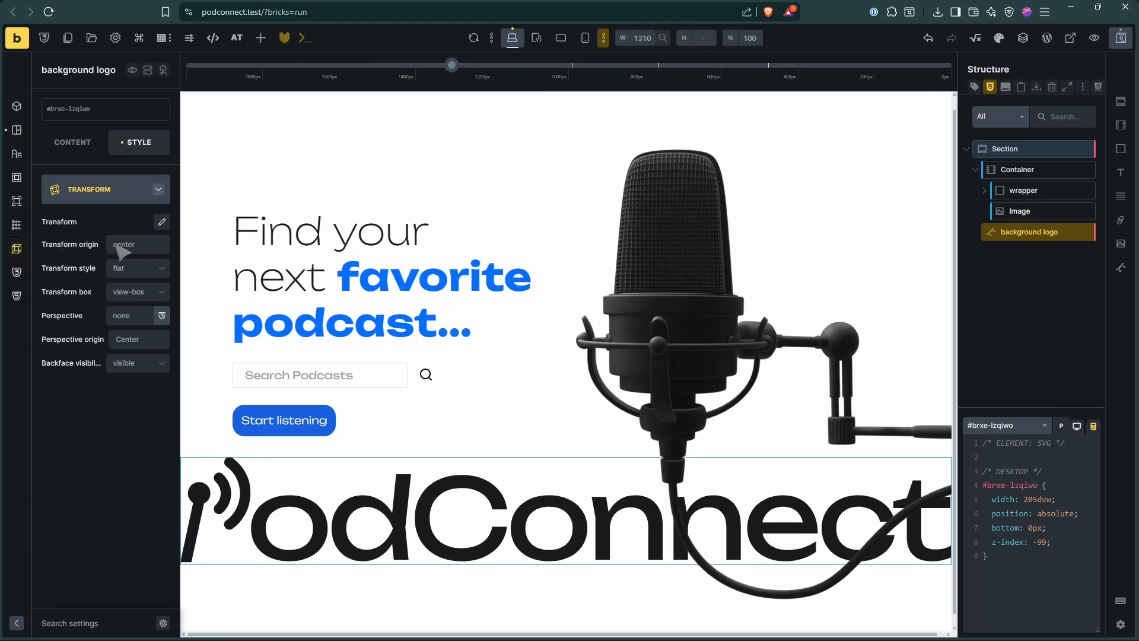
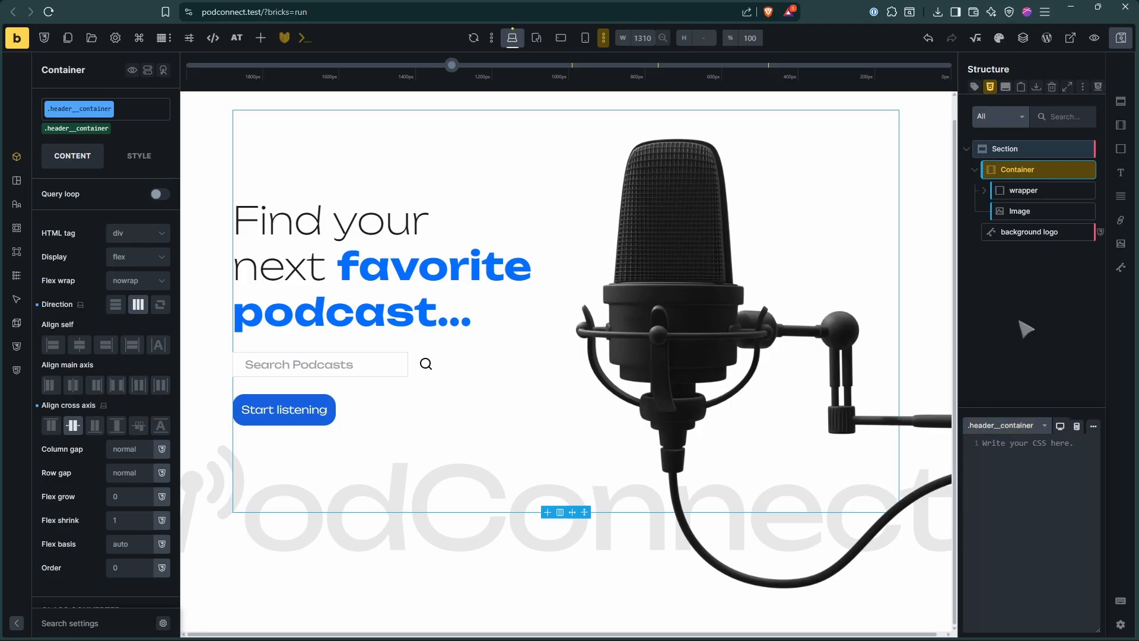
Start a %root%::after rule in the custom CSS of the .header__container class
{"action": "left_click", "coordinate": [1030, 472]}
{"action": "type", "text": "r"}
{"action": "type", "text": "a"}
{"action": "key", "text": "Tab"}
{"action": "key", "text": "ctrl+a"}
{"action": "type", "text": "RA"}
{"action": "key", "text": "BackSpace"}
{"action": "key", "text": "BackSpace"}
{"action": "type", "text": "r"}
{"action": "type", "text": "a"}
{"action": "key", "text": "Tab"}
{"action": "type", "text": "{"}
{"action": "key", "text": "Return"}
Add a content property with the text "back" to the container's ::after rule
{"action": "type", "text": "cont"}
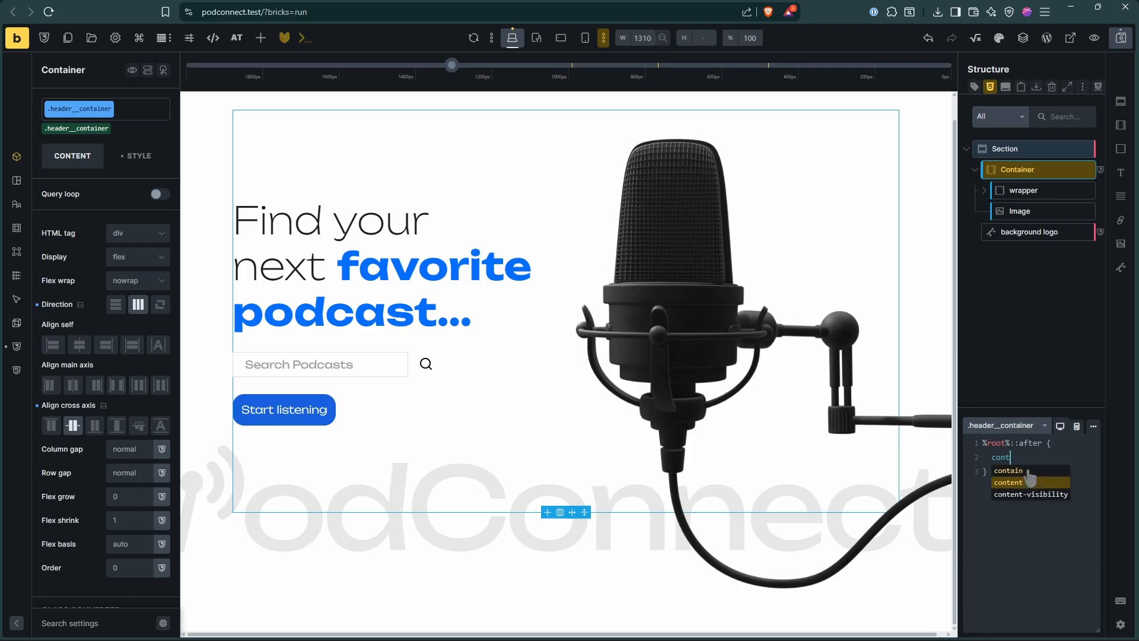
{"action": "left_click", "coordinate": [1030, 479]}
{"action": "type", "text": "\"b"}
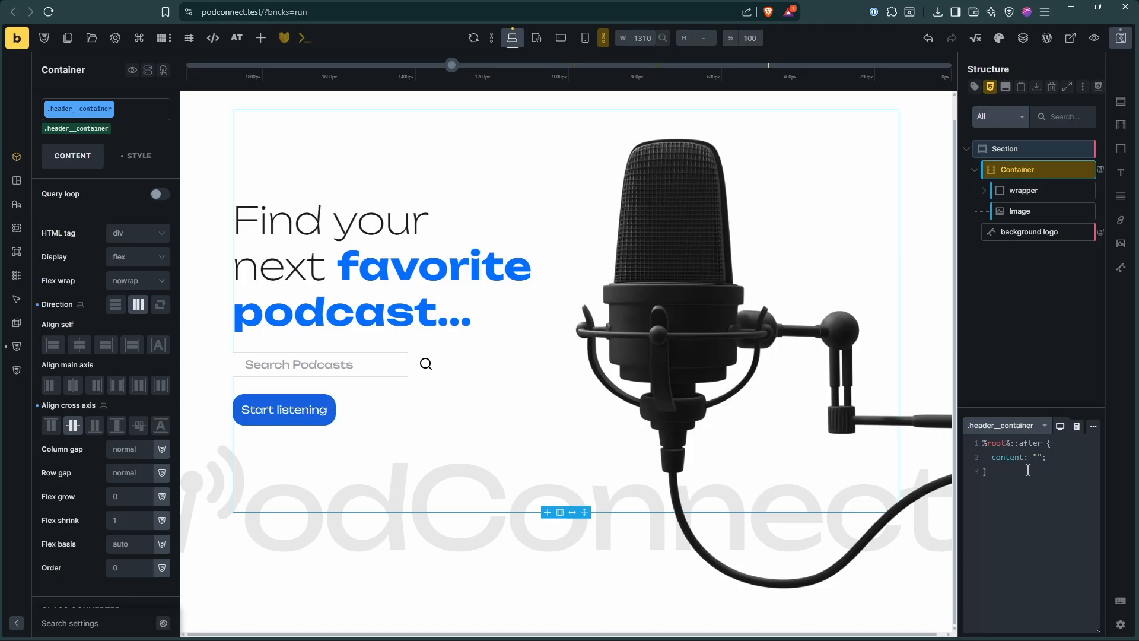
{"action": "type", "text": "ack"}
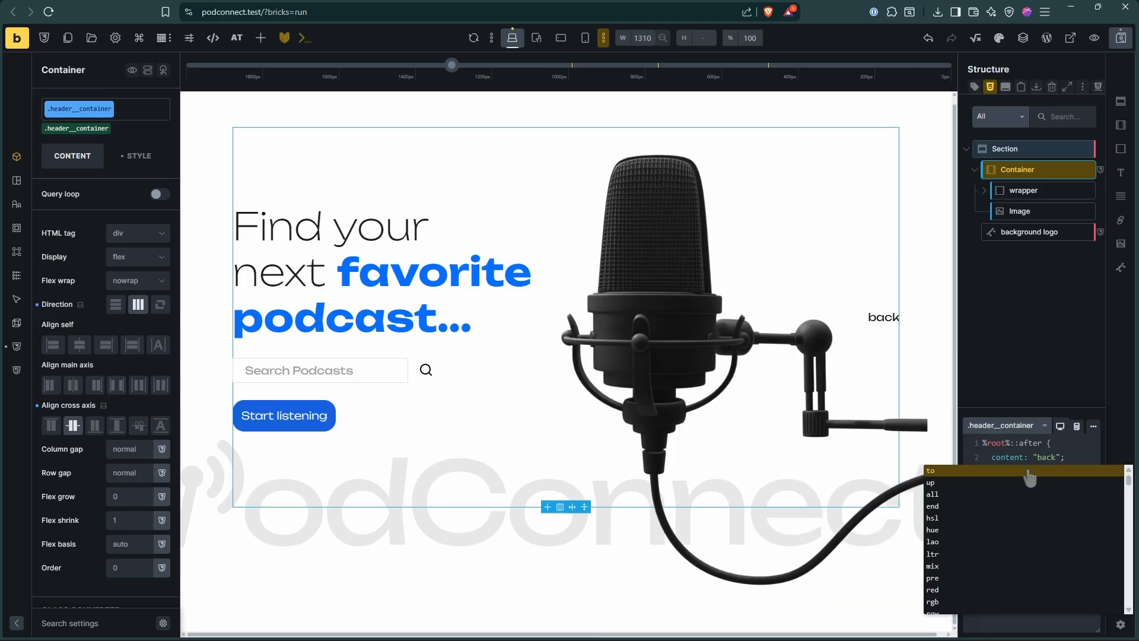
Set the container's ::after pseudo-element to a width of 100%
{"action": "left_click", "coordinate": [1079, 455]}
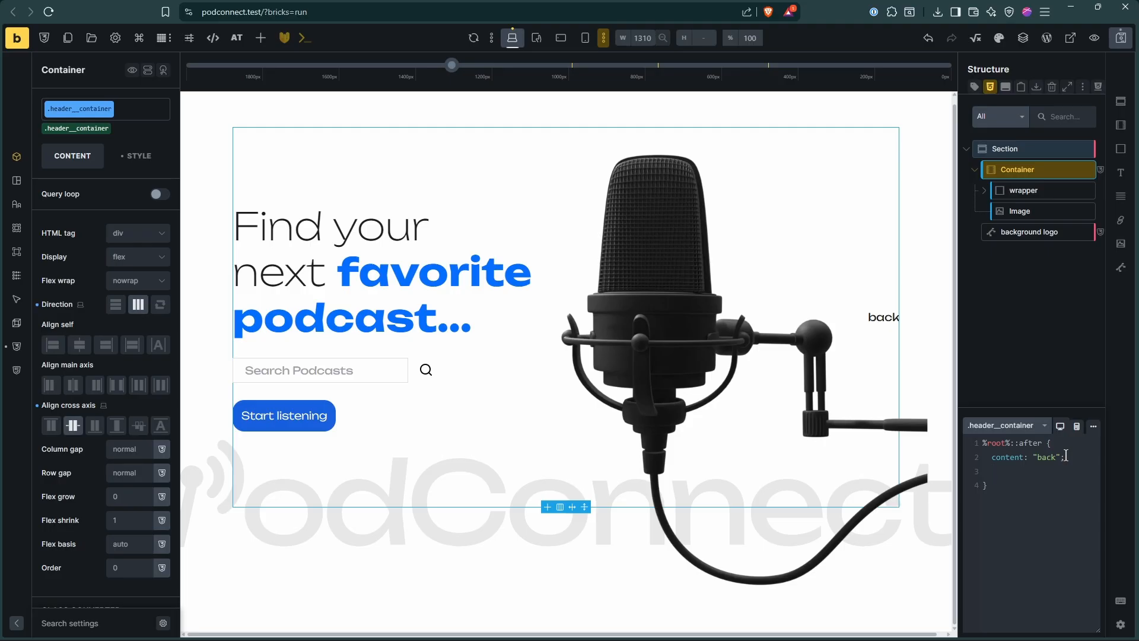
{"action": "type", "text": "width: 100&;"}
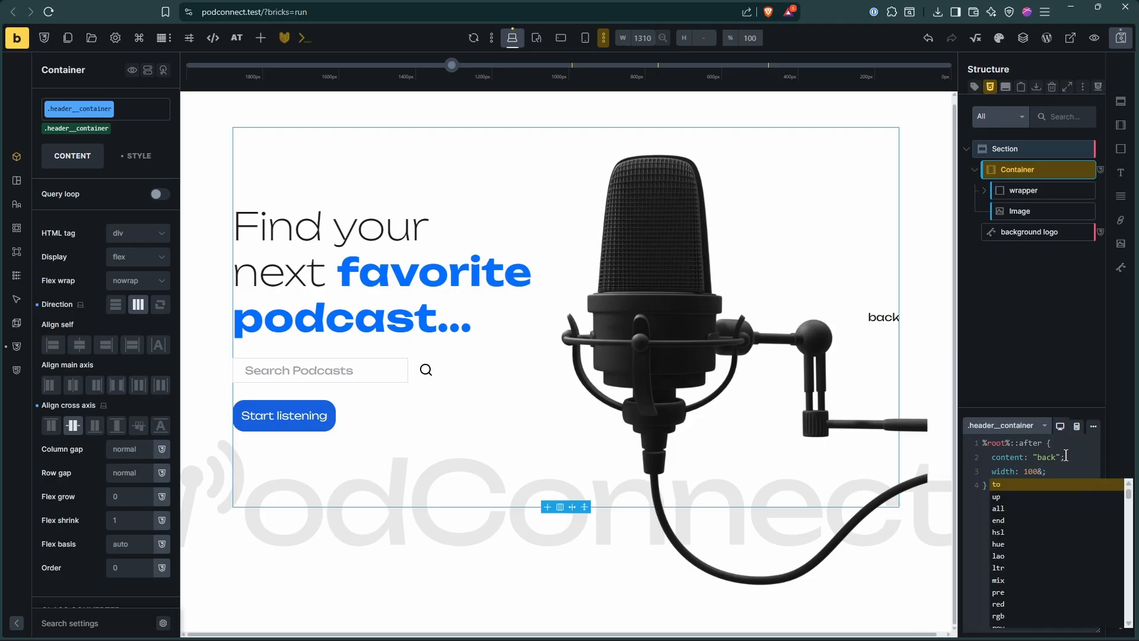
{"action": "key", "text": "Escape"}
{"action": "key", "text": "BackSpace"}
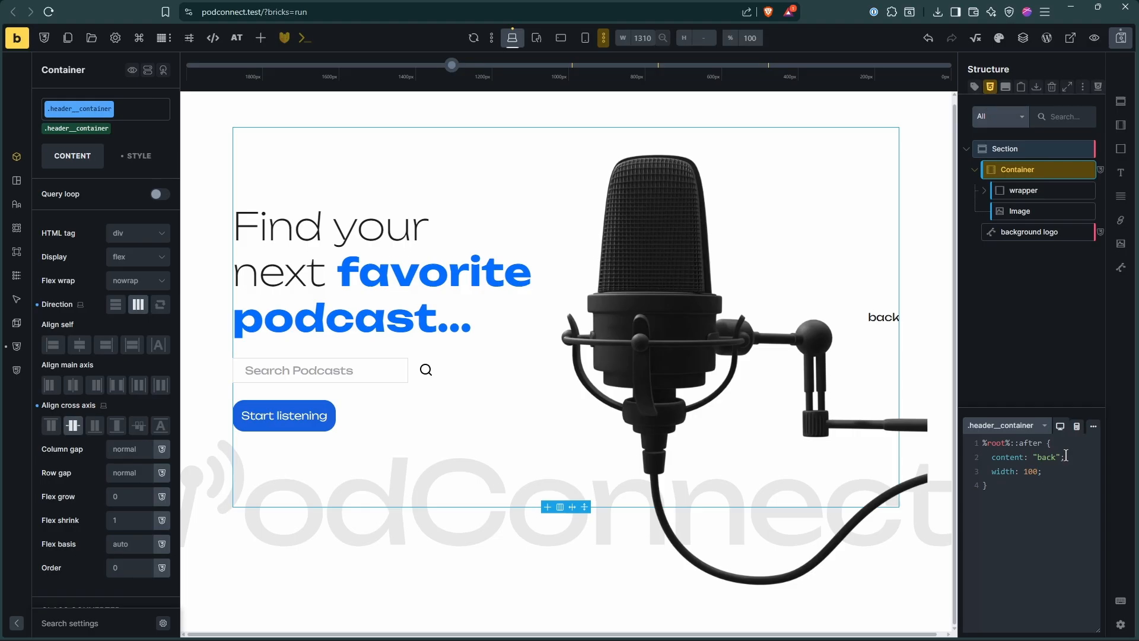
{"action": "type", "text": "%"}
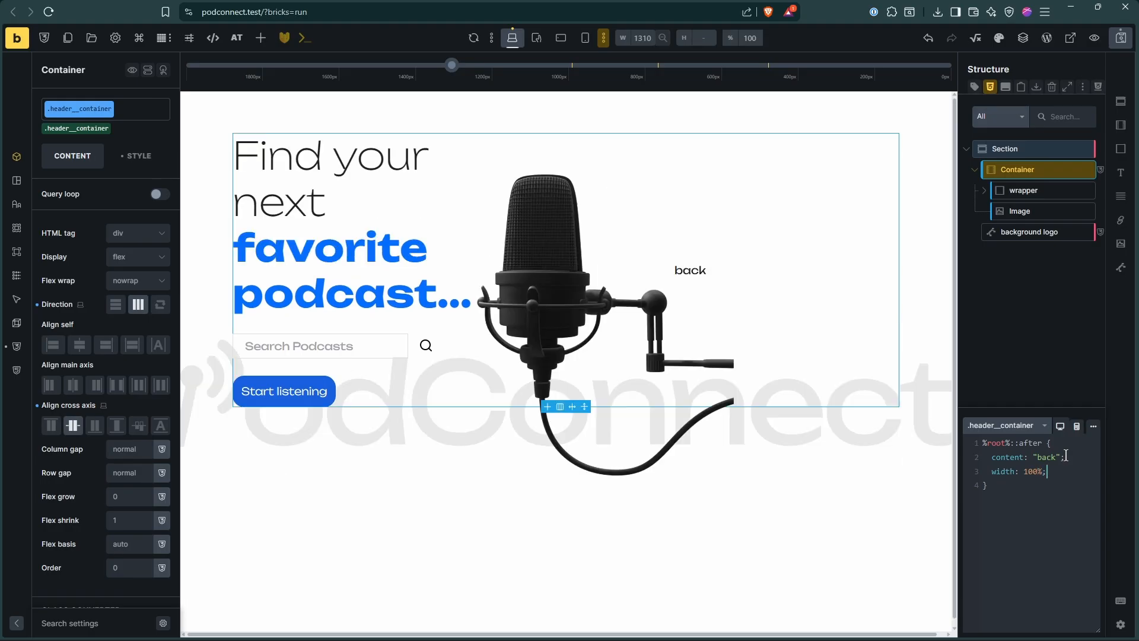
Add position: absolute to the container's ::after rule
{"action": "left_click", "coordinate": [1058, 473]}
{"action": "type", "text": "pos"}
{"action": "key", "text": "Return"}
{"action": "type", "text": "absolute"}
{"action": "key", "text": "Return"}
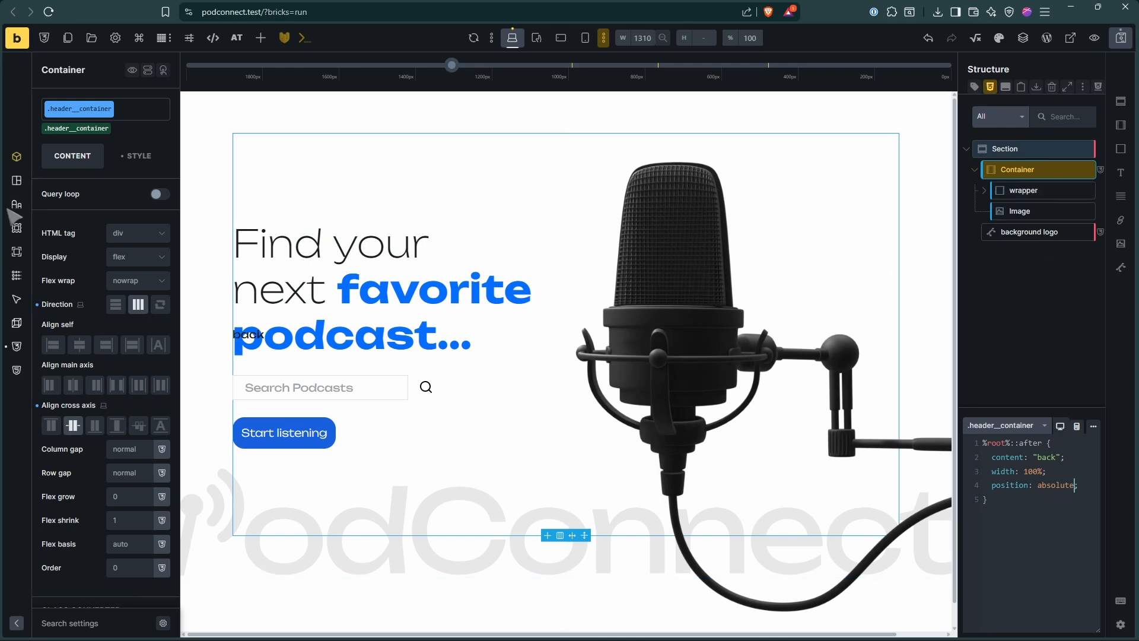
Set the position of the header container itself to relative in its layout styles
{"action": "left_click", "coordinate": [16, 181]}
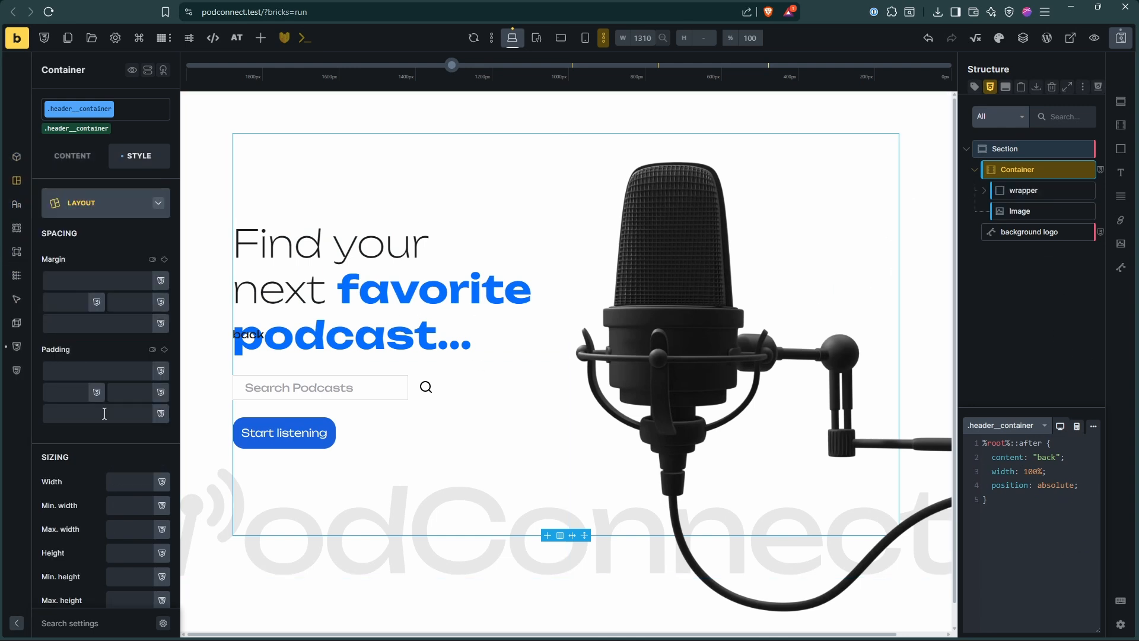
{"action": "scroll", "coordinate": [119, 498], "scroll_direction": "down", "scroll_amount": 5}
{"action": "left_click", "coordinate": [138, 395]}
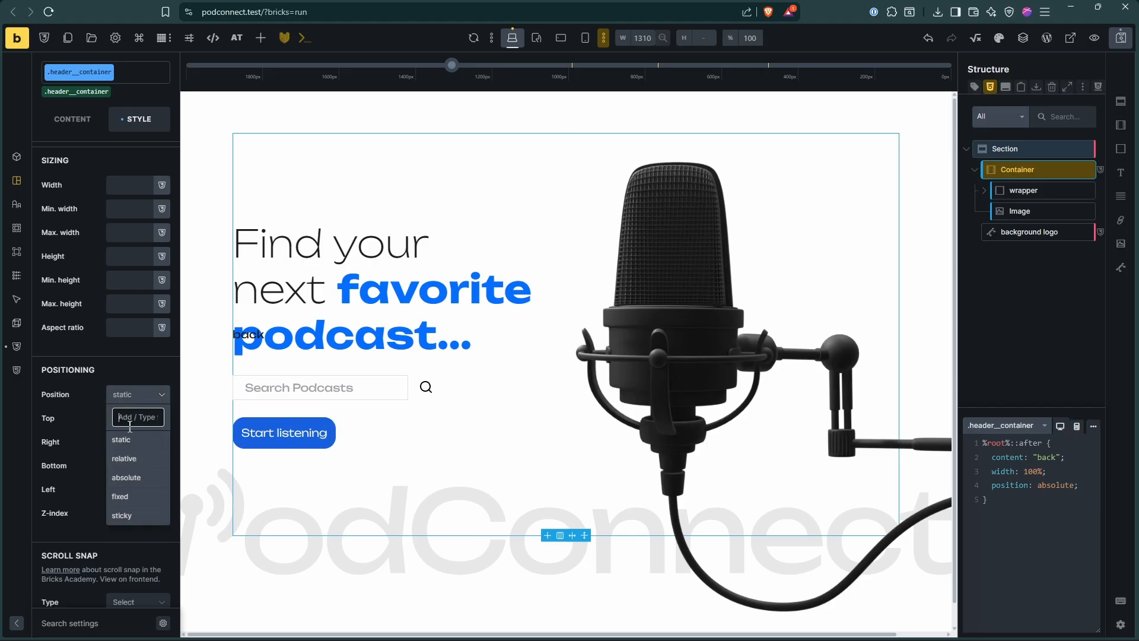
{"action": "left_click", "coordinate": [134, 465]}
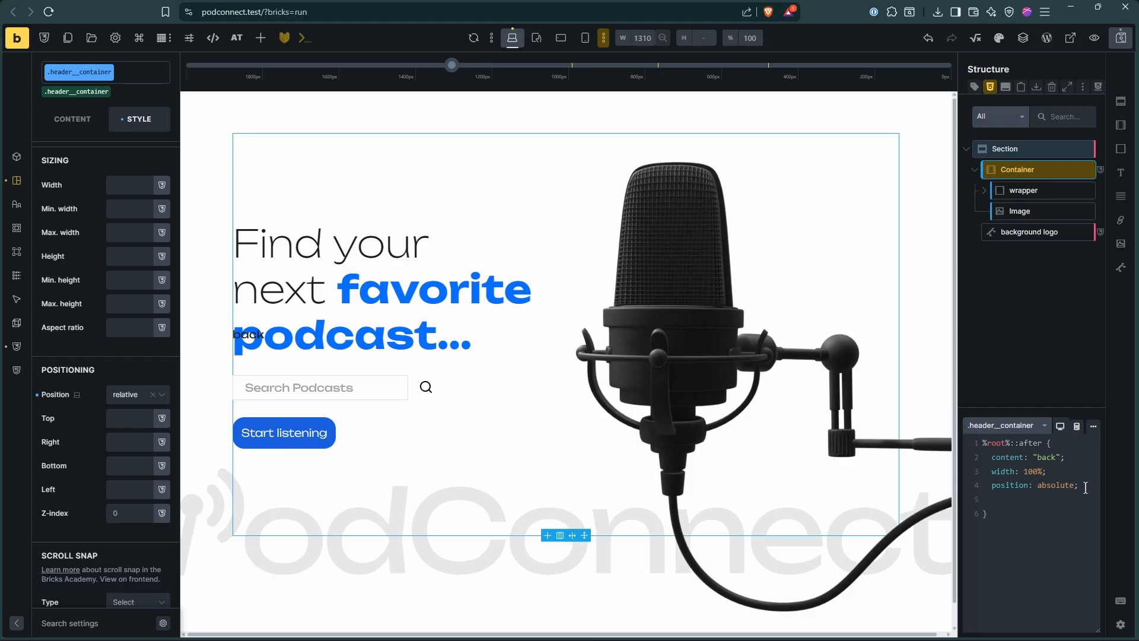
Anchor the ::after pseudo-element to the container's lower edge with bottom: 0
{"action": "type", "text": "bot"}
{"action": "key", "text": "Return"}
{"action": "type", "text": "0;"}
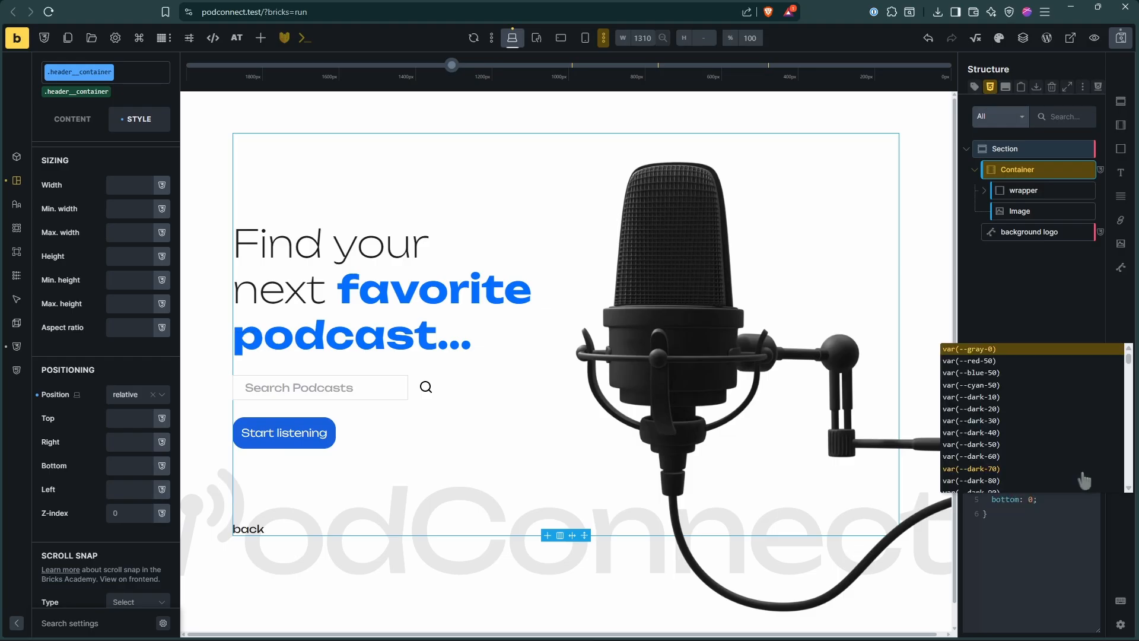
{"action": "left_click", "coordinate": [1051, 502]}
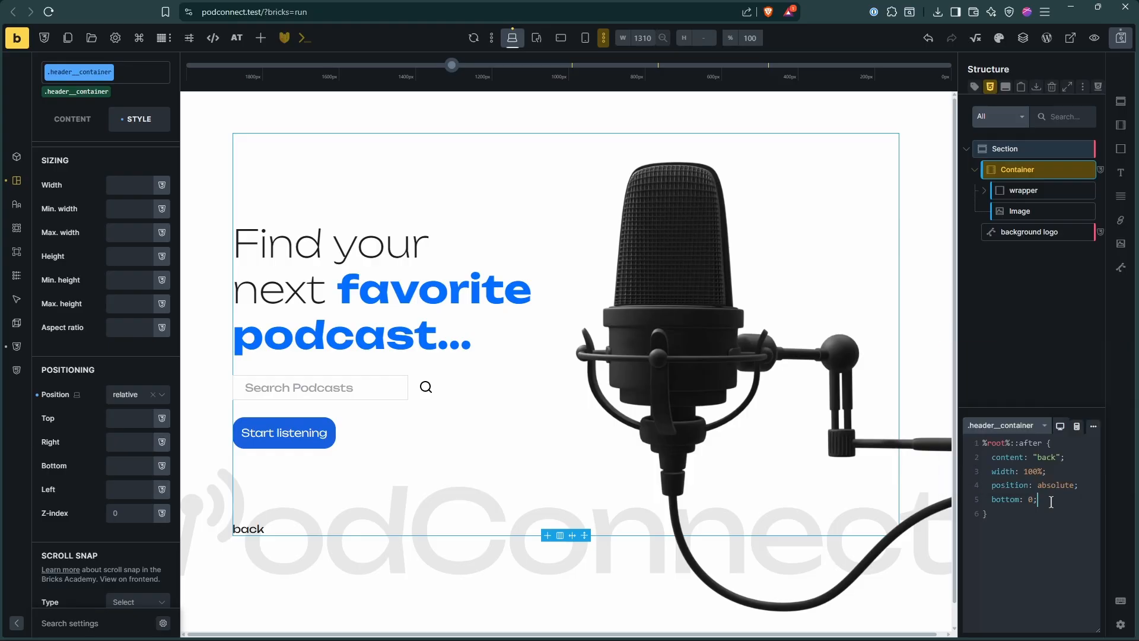
Try a red background-color on the container's ::after pseudo-element
{"action": "key", "text": "Return"}
{"action": "type", "text": "bac"}
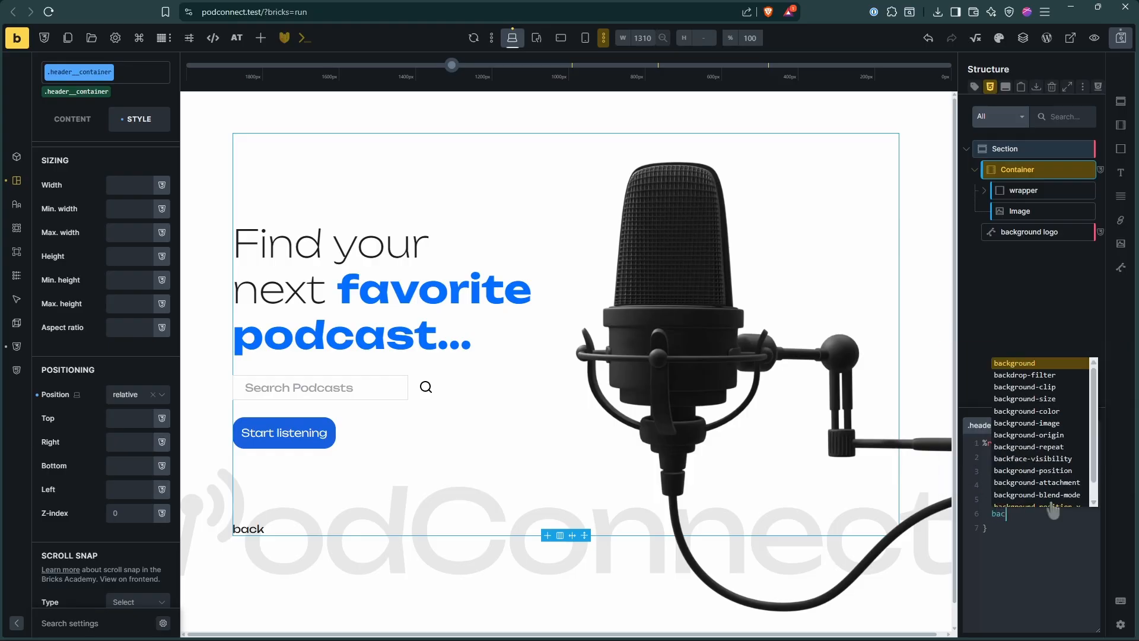
{"action": "type", "text": "kground"}
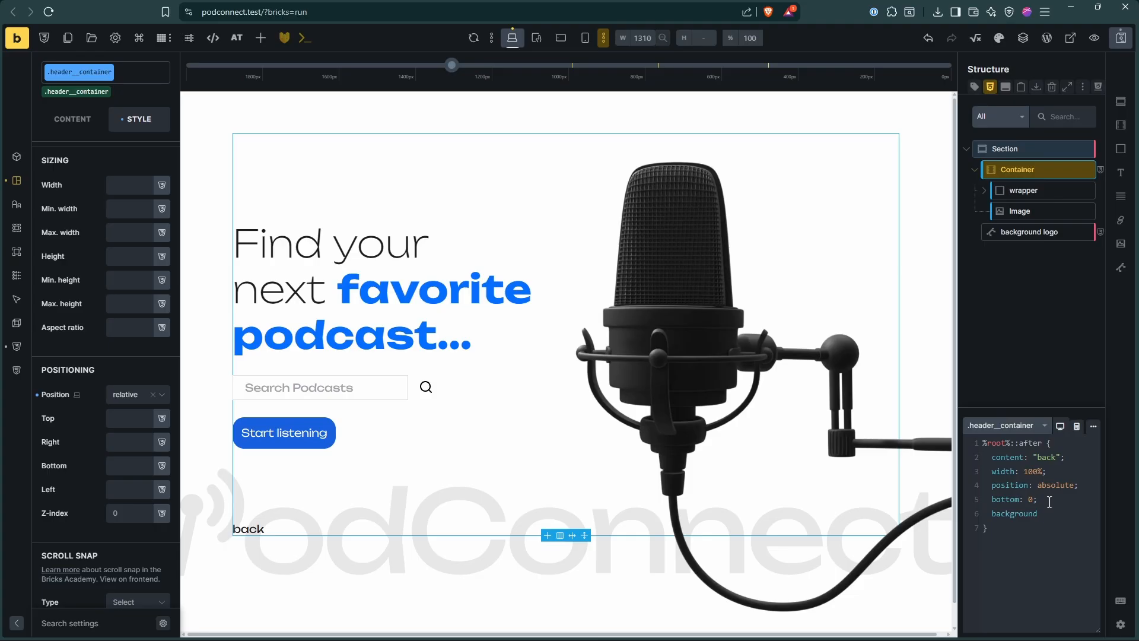
{"action": "type", "text": " -c"}
{"action": "key", "text": "Return"}
{"action": "key", "text": "BackSpace"}
{"action": "key", "text": "BackSpace"}
{"action": "key", "text": "BackSpace"}
{"action": "key", "text": "Delete"}
{"action": "key", "text": "BackSpace"}
{"action": "key", "text": "BackSpace"}
{"action": "type", "text": "ol"}
{"action": "key", "text": "Return"}
{"action": "type", "text": "red;"}
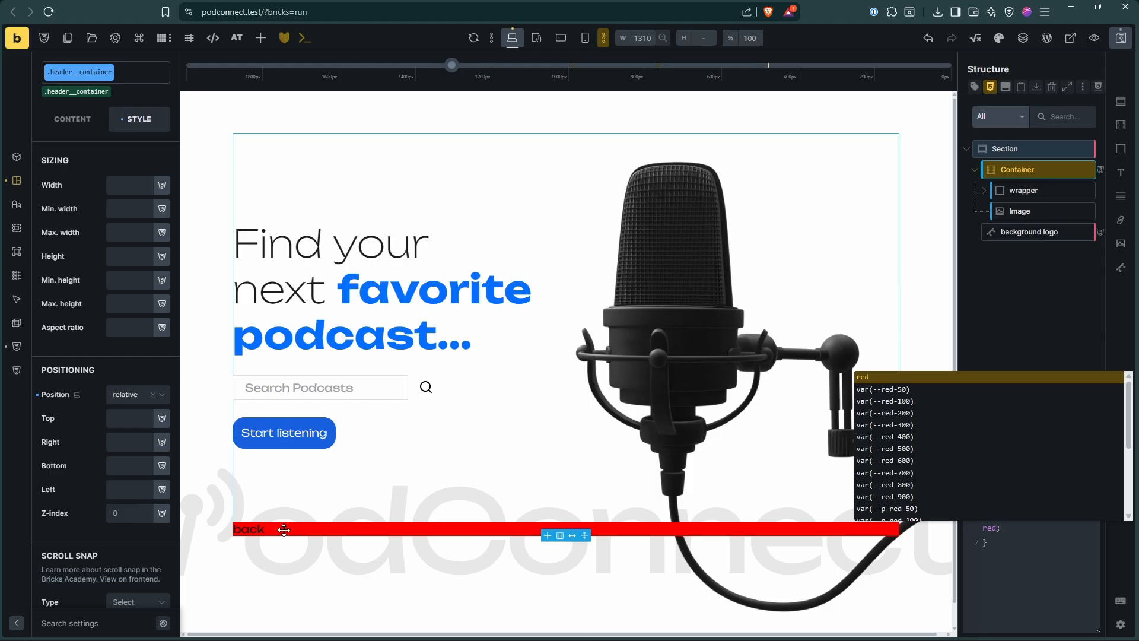
{"action": "left_click", "coordinate": [1022, 539]}
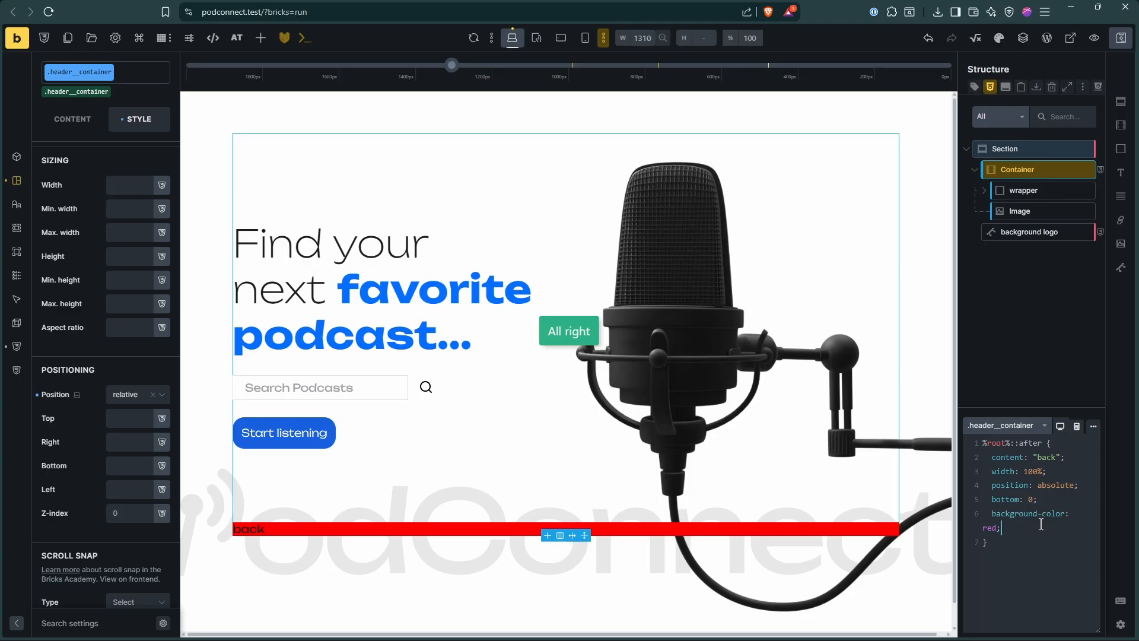
Remove the text "back" from the ::after rule's content value, leaving an empty string
{"action": "left_click", "coordinate": [1041, 525]}
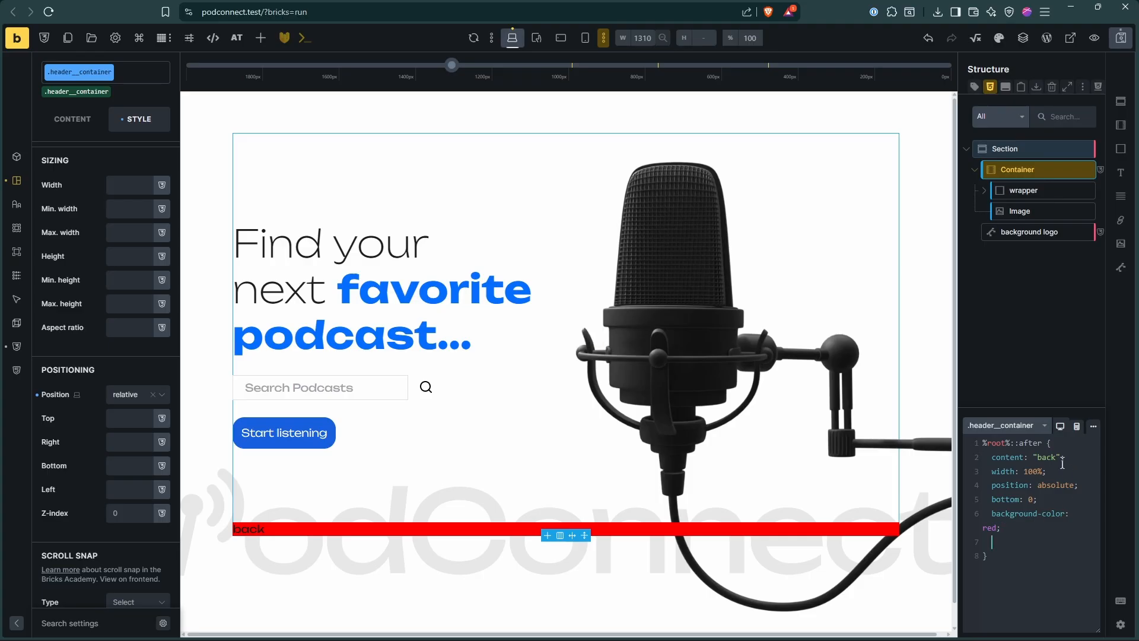
{"action": "left_click_drag", "start_coordinate": [1057, 460], "coordinate": [1038, 458]}
{"action": "key", "text": "BackSpace"}
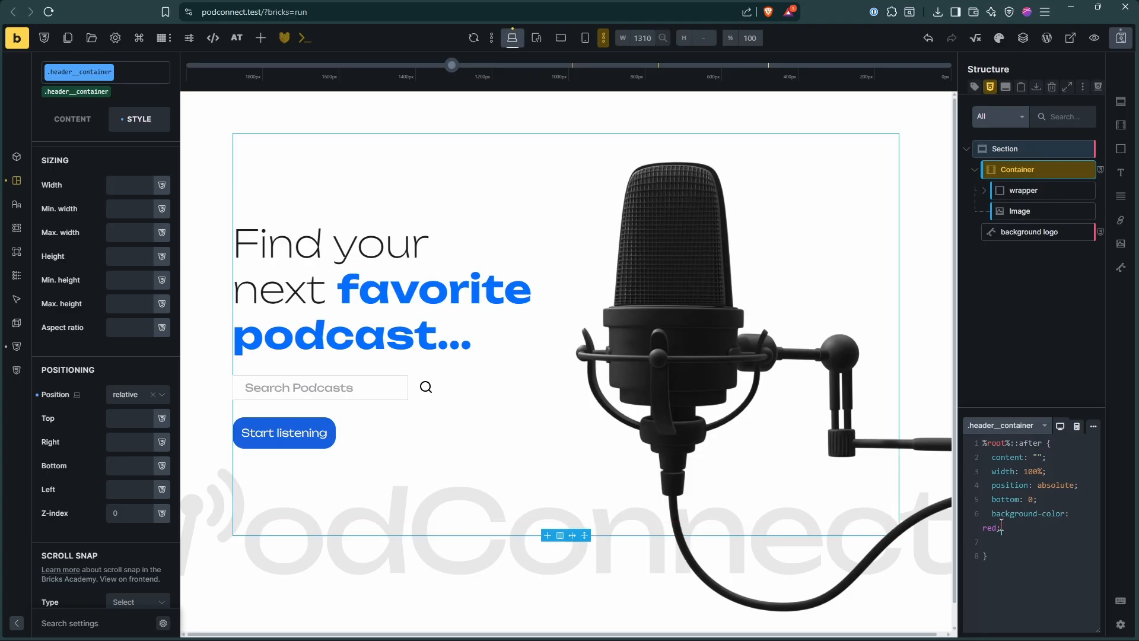
Replace the background-color declaration in the ::after rule with border-block-end: 5px solid red
{"action": "left_click_drag", "start_coordinate": [1002, 527], "coordinate": [991, 514]}
{"action": "type", "text": "bo"}
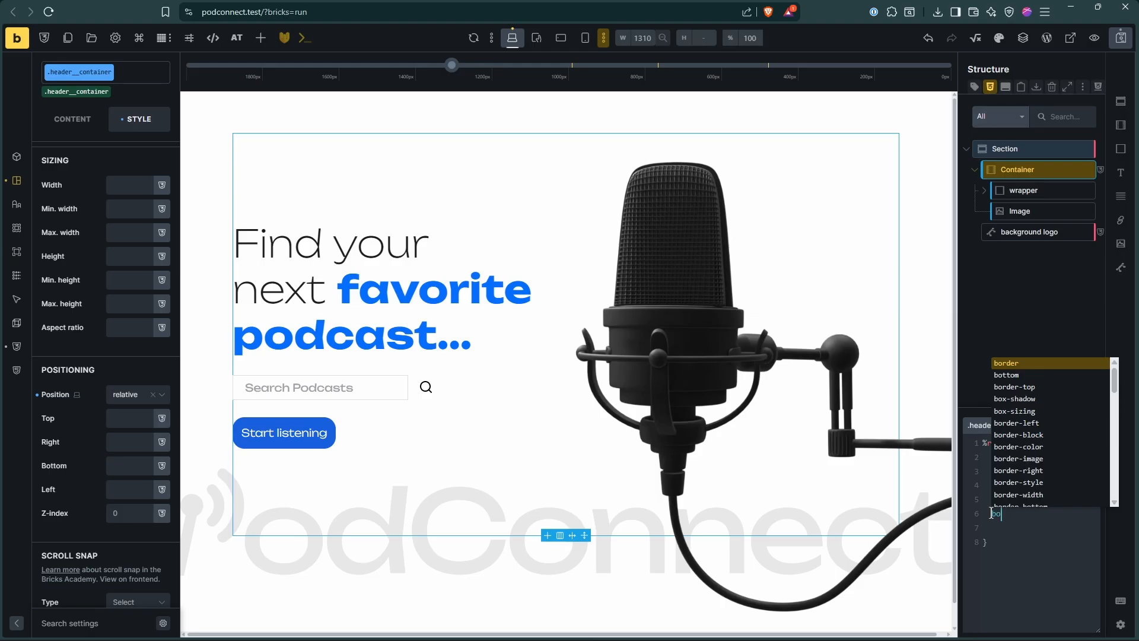
{"action": "type", "text": "rder"}
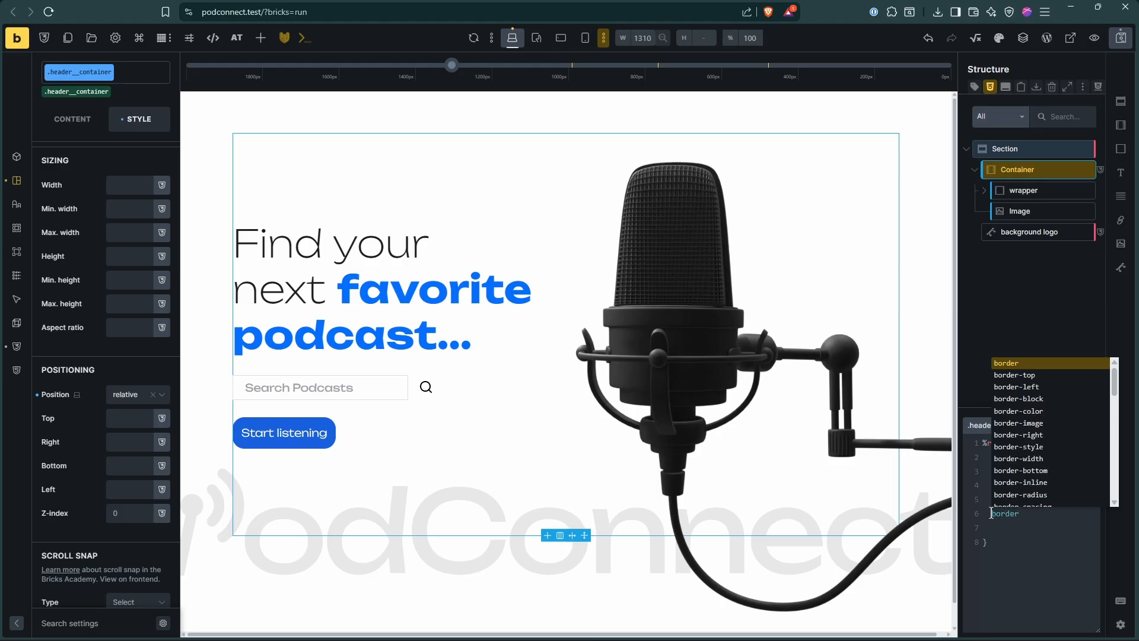
{"action": "type", "text": "-bo"}
{"action": "key", "text": "BackSpace"}
{"action": "key", "text": "BackSpace"}
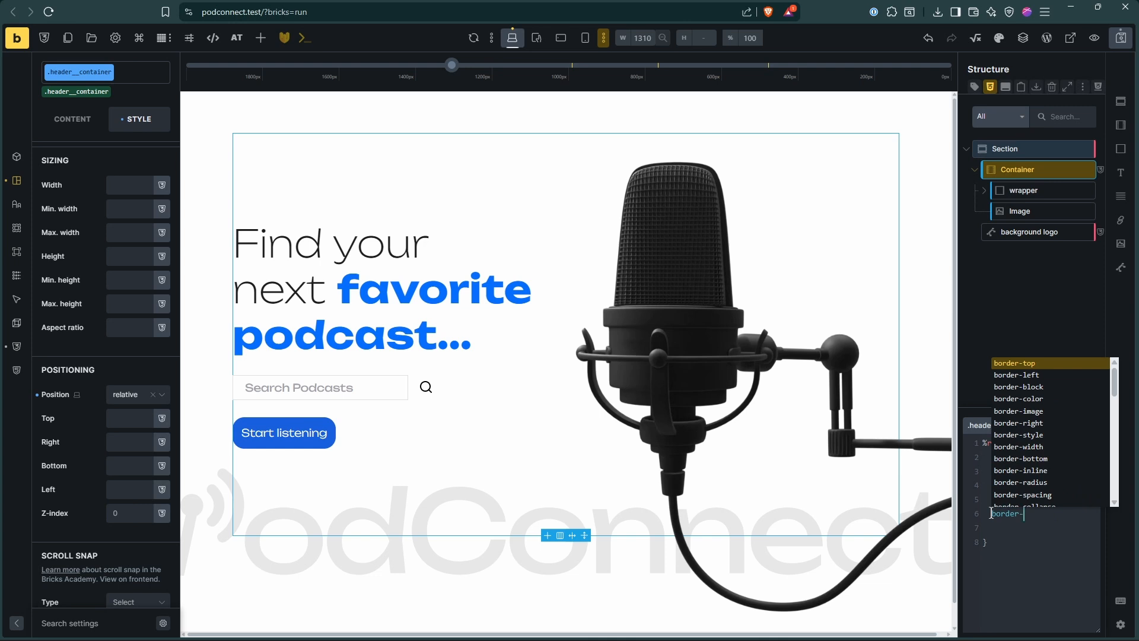
{"action": "type", "text": "blo"}
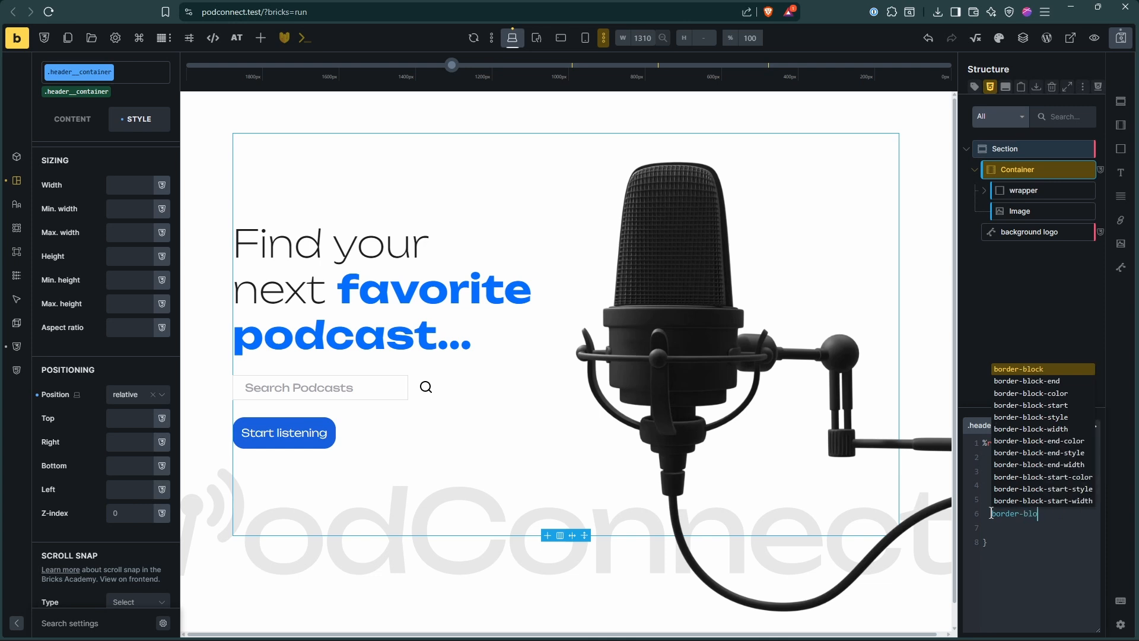
{"action": "type", "text": "ck-end"}
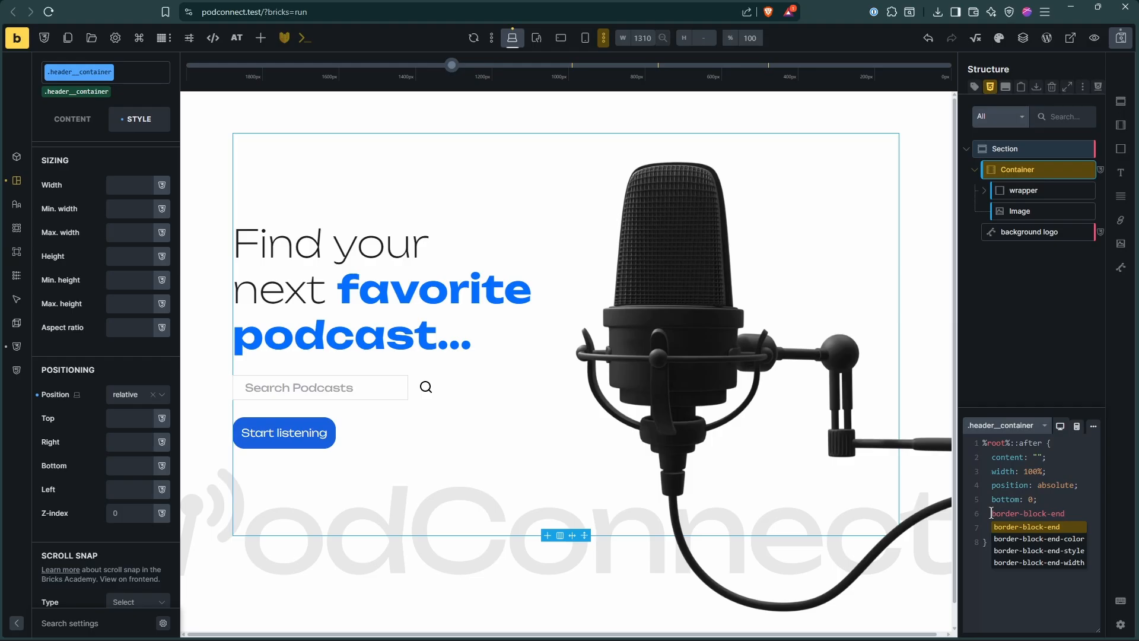
{"action": "key", "text": "Return"}
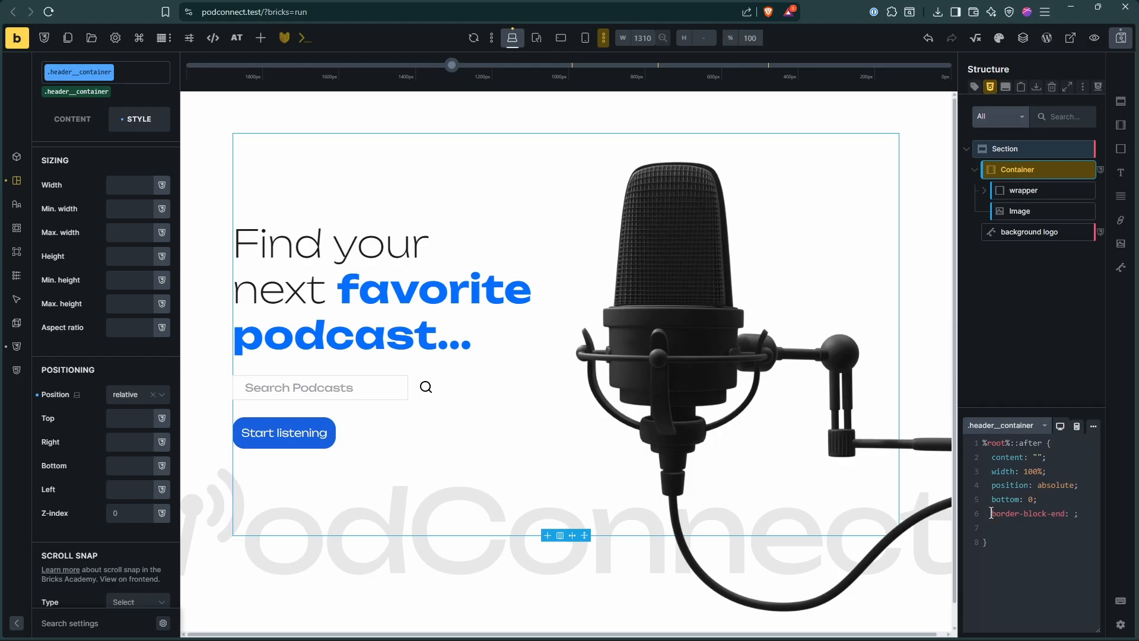
{"action": "type", "text": "5px"}
{"action": "type", "text": " solid"}
{"action": "type", "text": " red;"}
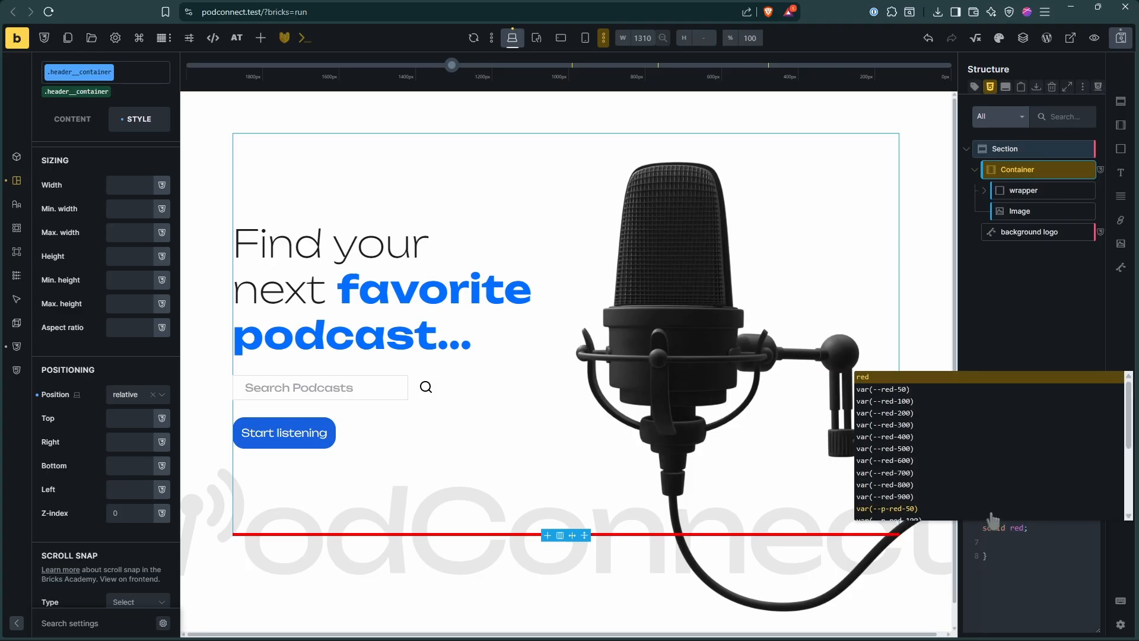
{"action": "left_click", "coordinate": [1045, 534]}
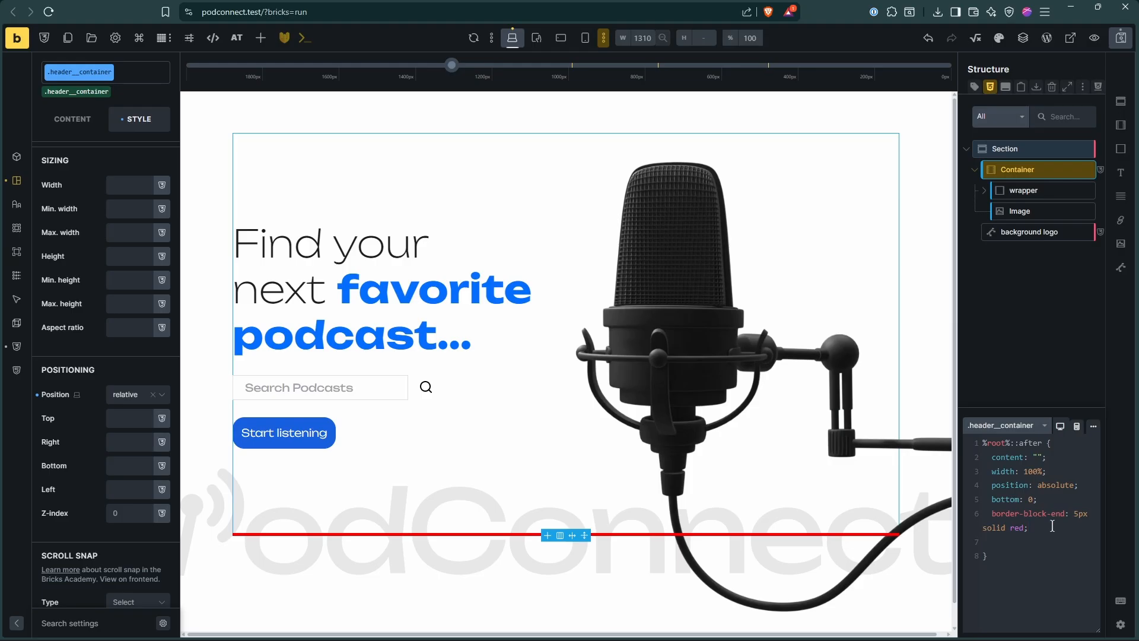
Set the thickness of the ::after rule's border-block-end to 1px
{"action": "type", "text": "em"}
{"action": "key", "text": "BackSpace"}
{"action": "key", "text": "BackSpace"}
{"action": "key", "text": "BackSpace"}
{"action": "type", "text": "1"}
Replace the red colour of the ::after rule's border-block-end with var(--primary)
{"action": "left_click_drag", "start_coordinate": [1020, 528], "coordinate": [1013, 526]}
{"action": "key", "text": "BackSpace"}
{"action": "key", "text": "BackSpace"}
{"action": "key", "text": "BackSpace"}
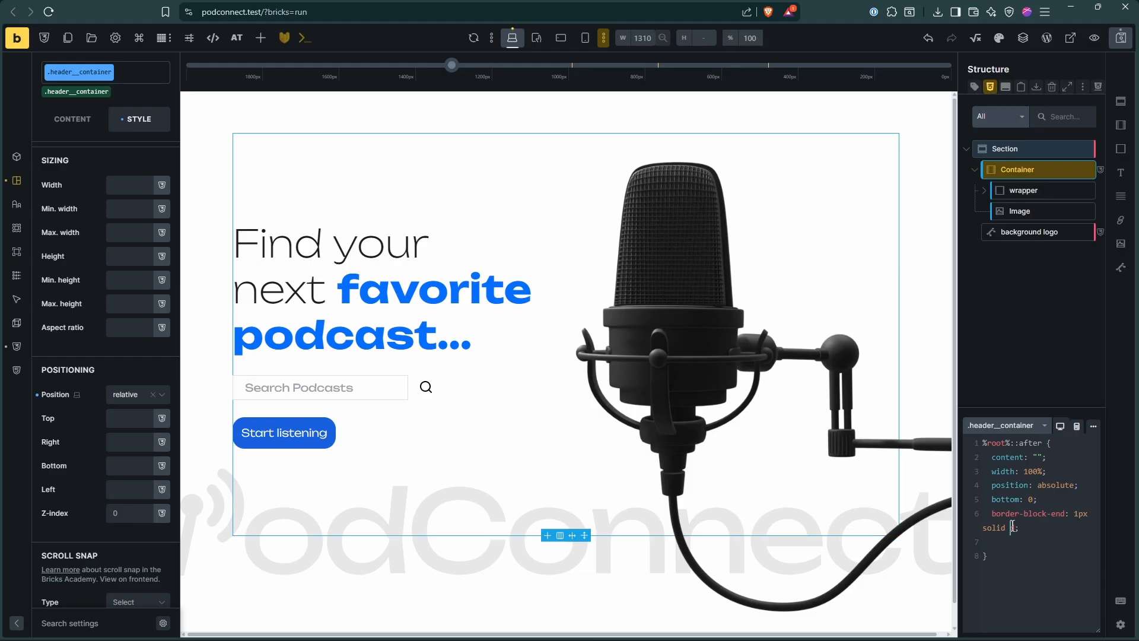
{"action": "type", "text": "pr"}
{"action": "key", "text": "BackSpace"}
{"action": "key", "text": "BackSpace"}
{"action": "key", "text": "Delete"}
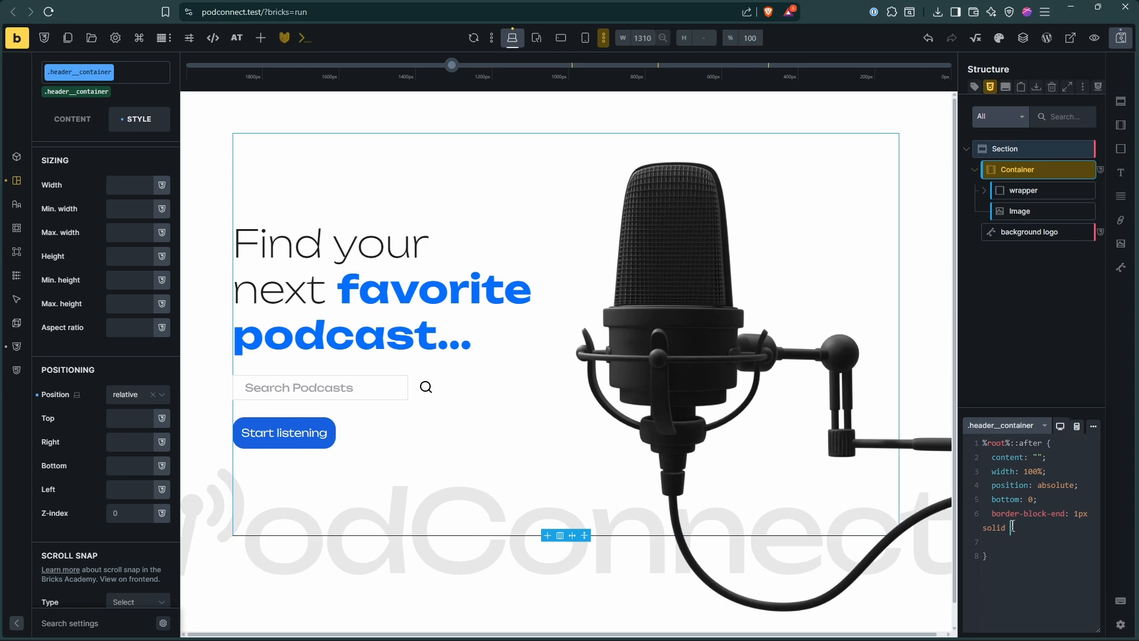
{"action": "type", "text": "pria"}
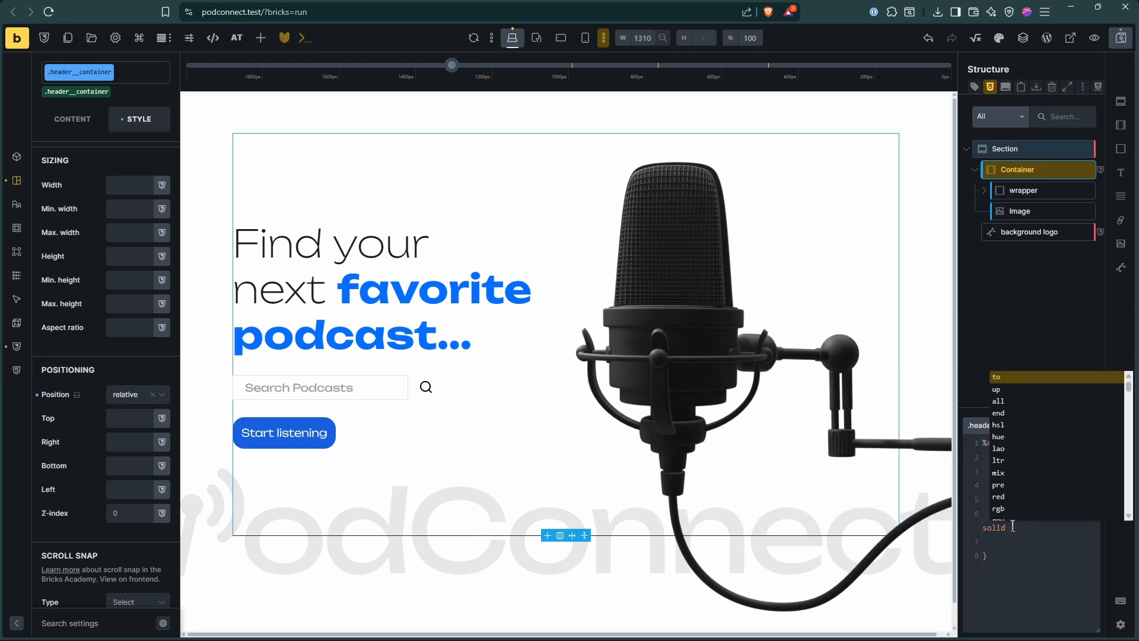
{"action": "key", "text": "BackSpace"}
{"action": "type", "text": "mar;"}
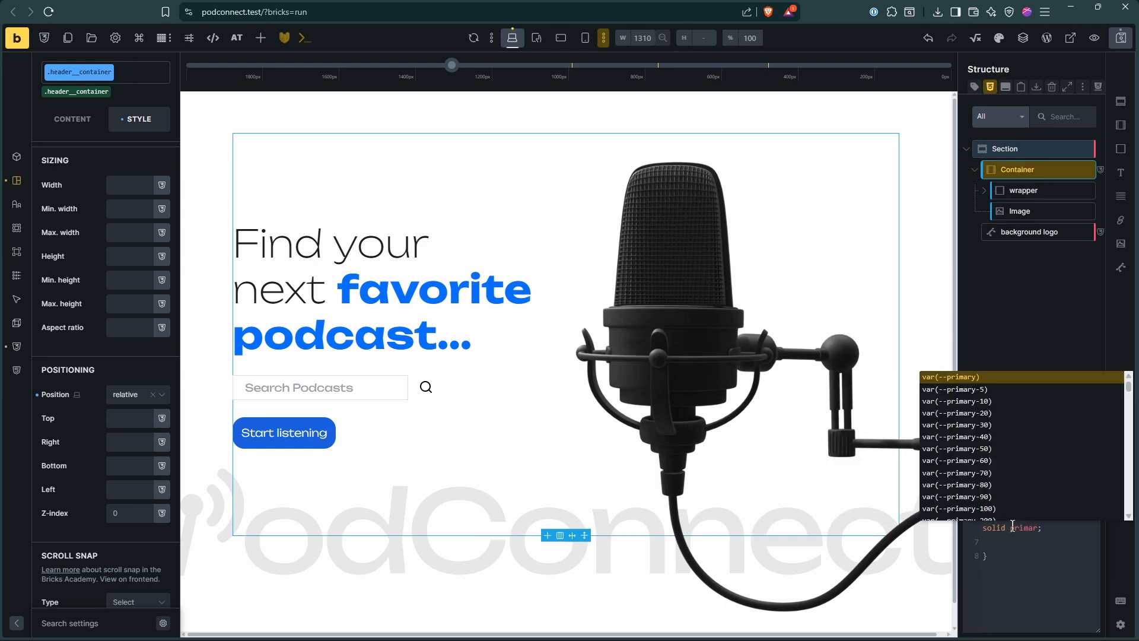
{"action": "key", "text": "Return"}
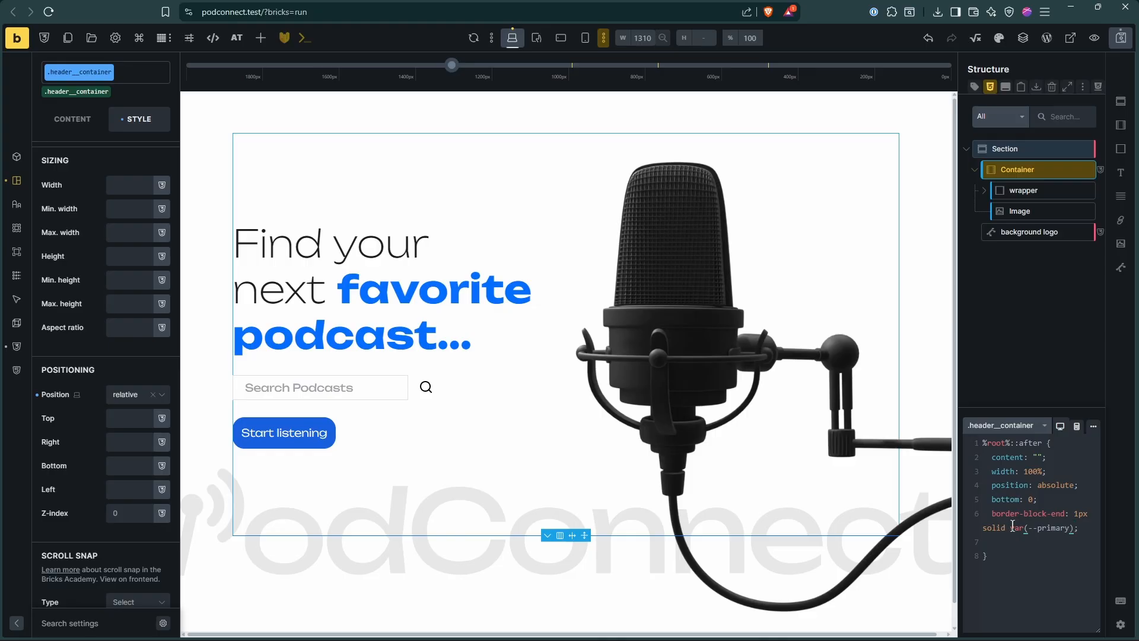
Set the ::after rule's border-block-end colour to var(--primary-l-4) after checking the Figma line, and save the page
{"action": "key", "text": "alt+Tab"}
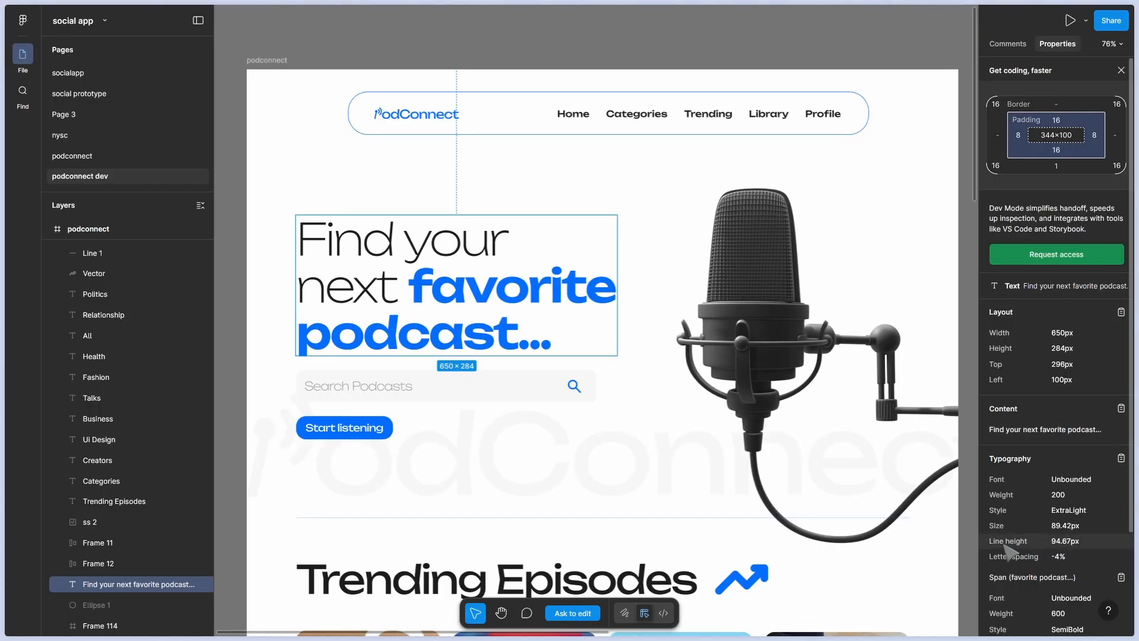
{"action": "key", "text": "alt+Tab"}
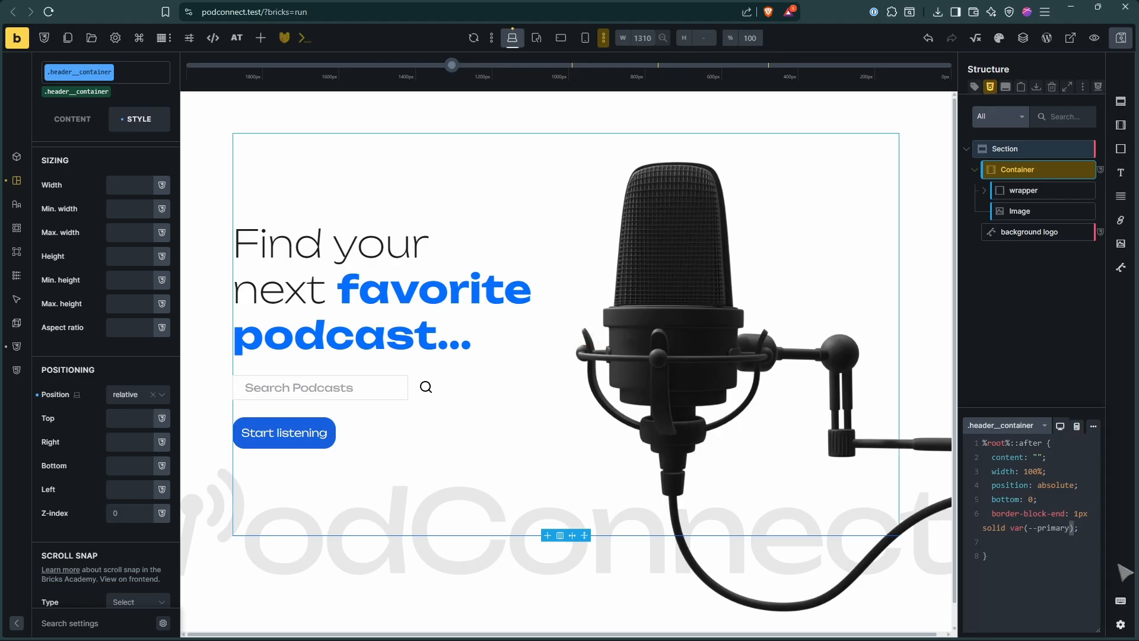
{"action": "type", "text": "-"}
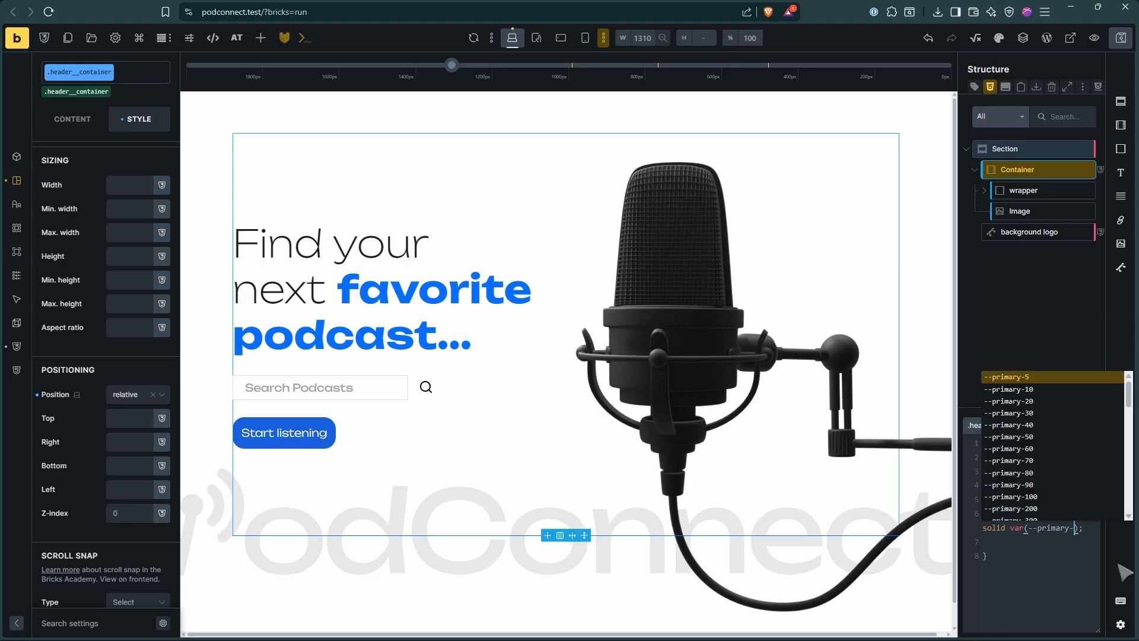
{"action": "type", "text": "l"}
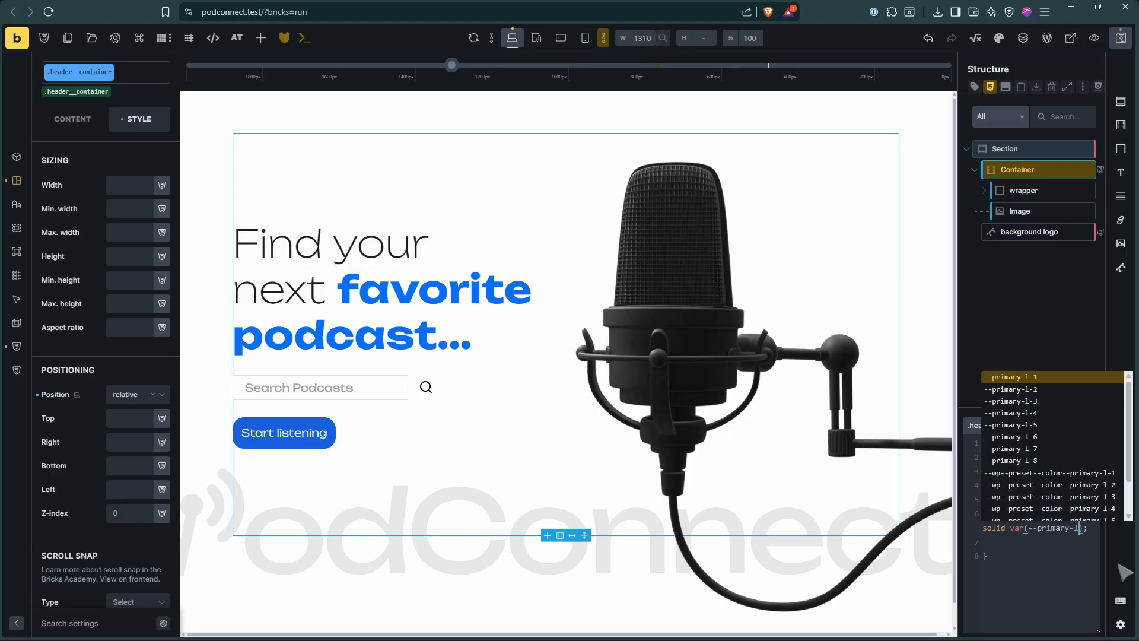
{"action": "key", "text": "Down"}
{"action": "key", "text": "Down"}
{"action": "key", "text": "Down"}
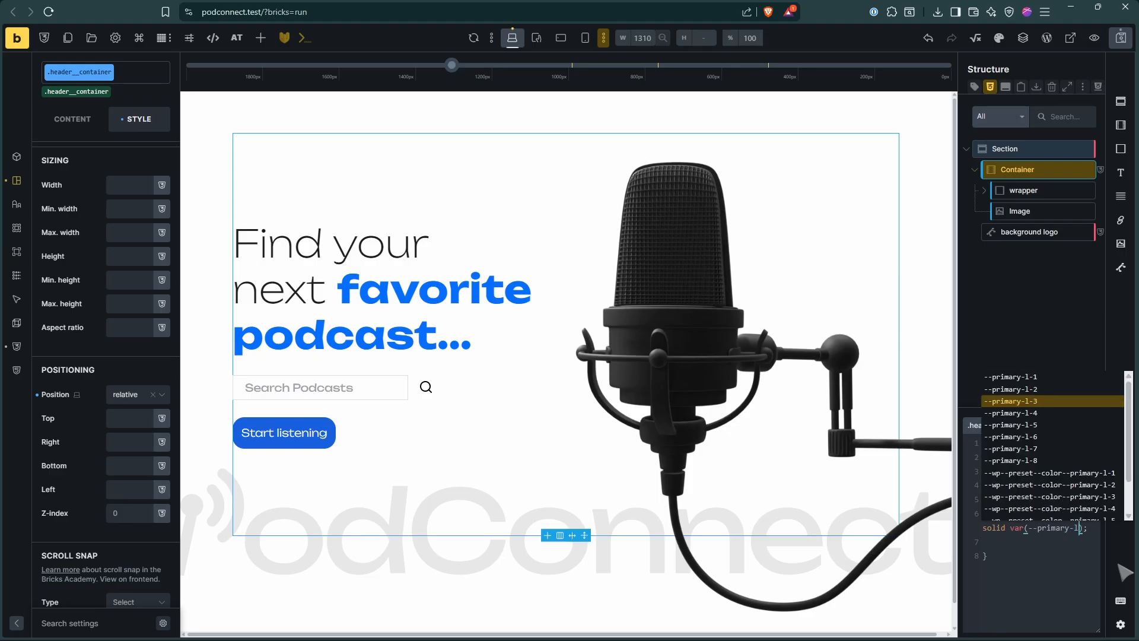
{"action": "key", "text": "Return"}
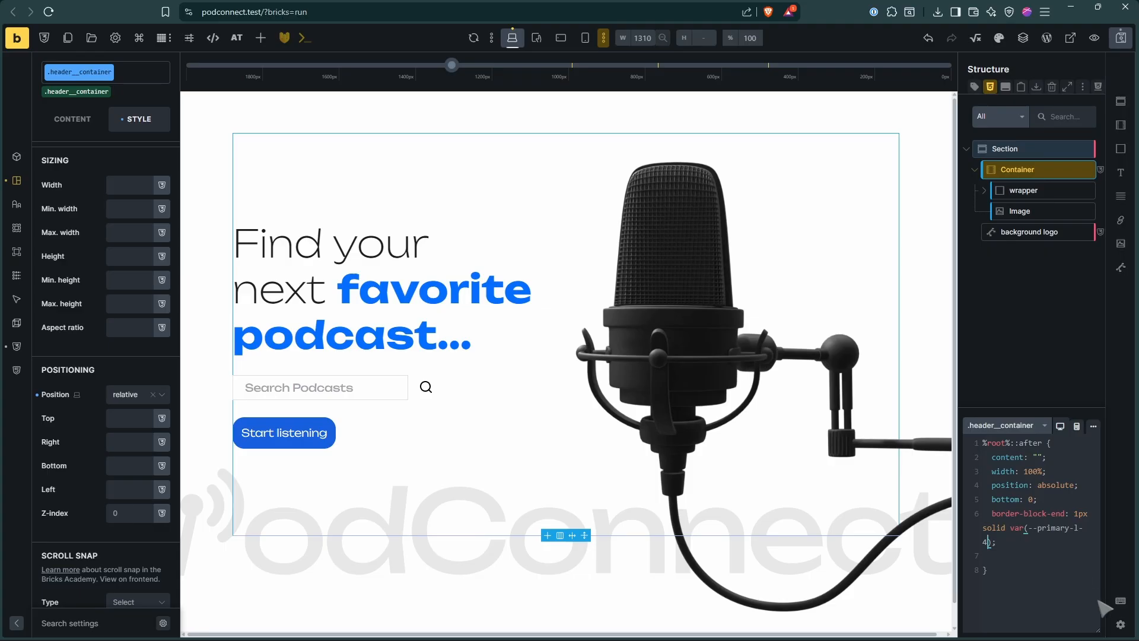
{"action": "left_click", "coordinate": [1049, 351]}
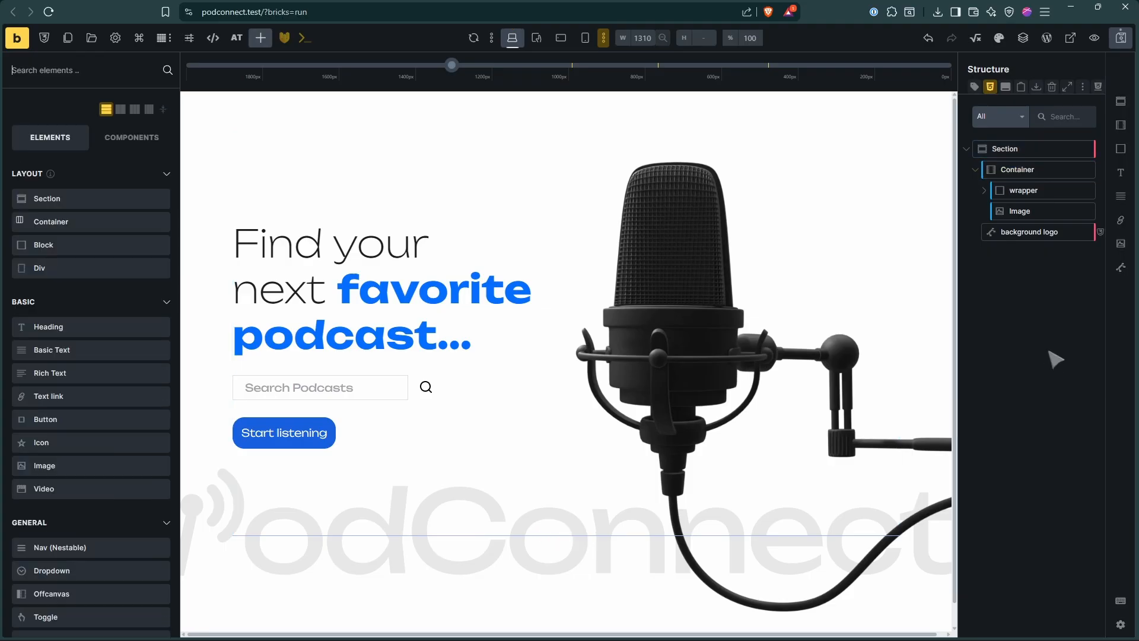
{"action": "key", "text": "ctrl+s"}
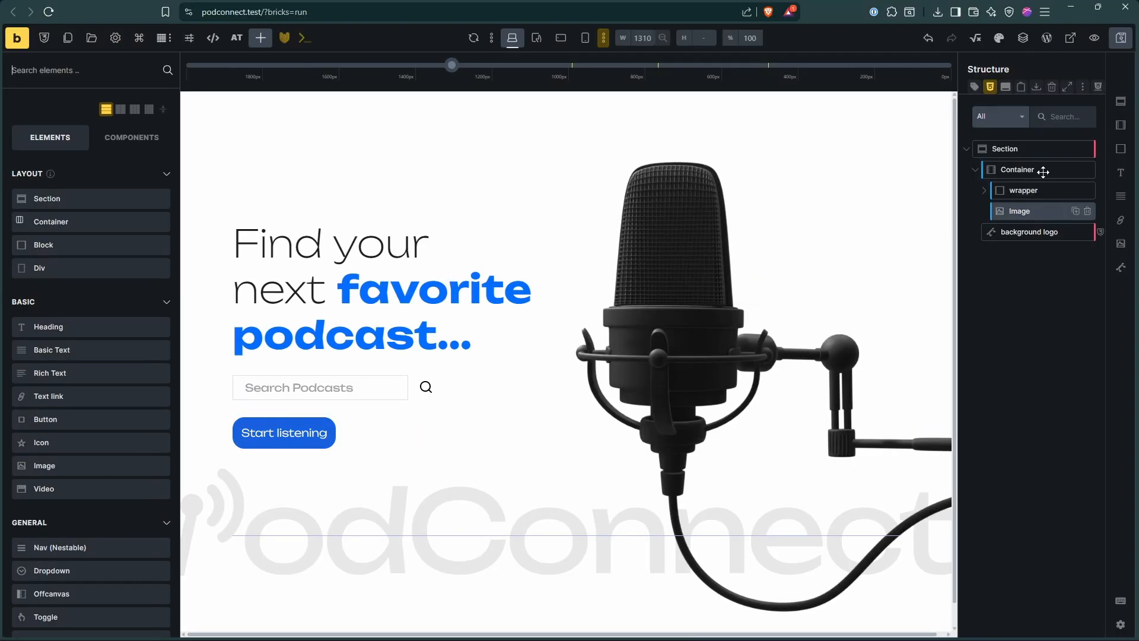
Reopen the header container's custom CSS and set the ::after rule's bottom offset to 50%
{"action": "left_click", "coordinate": [1018, 170]}
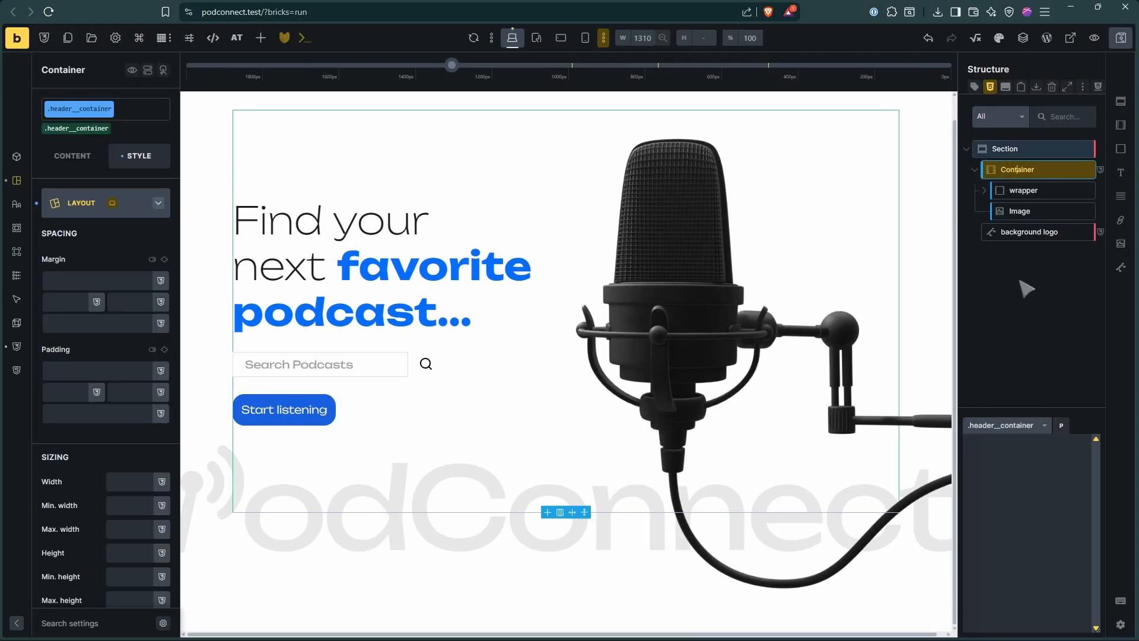
{"action": "left_click", "coordinate": [1036, 492]}
{"action": "type", "text": "%root%::after {   content: \"\";   width: 100%;   position: absolute;   bottom: 0;   border-block-end: 1px solid var(--primary-l-4);  }"}
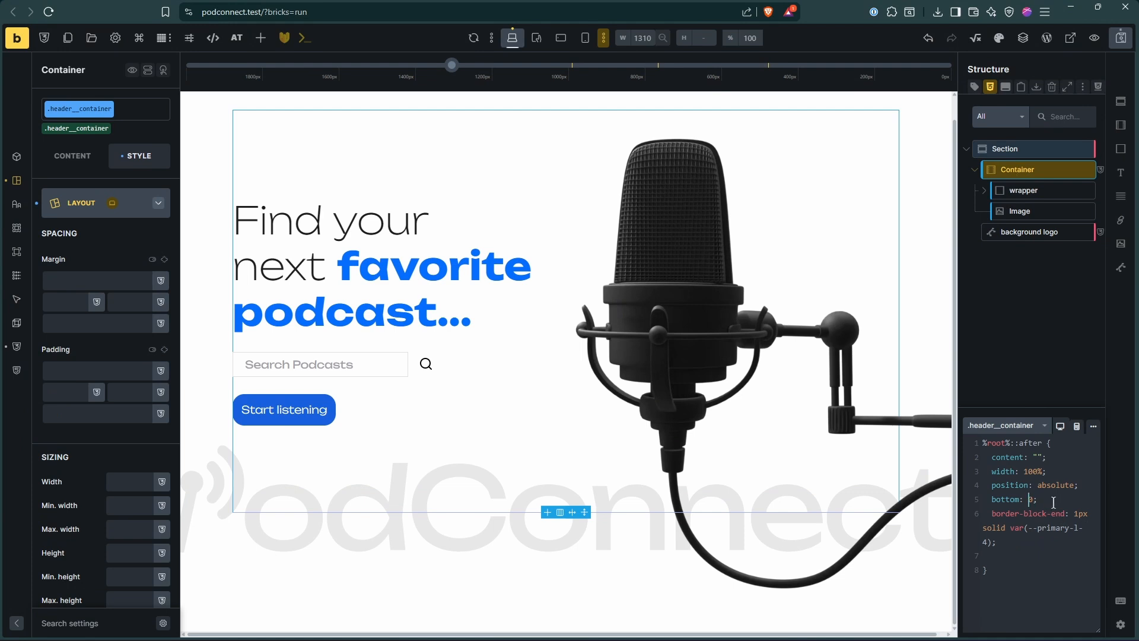
{"action": "key", "text": "BackSpace"}
{"action": "type", "text": "50"}
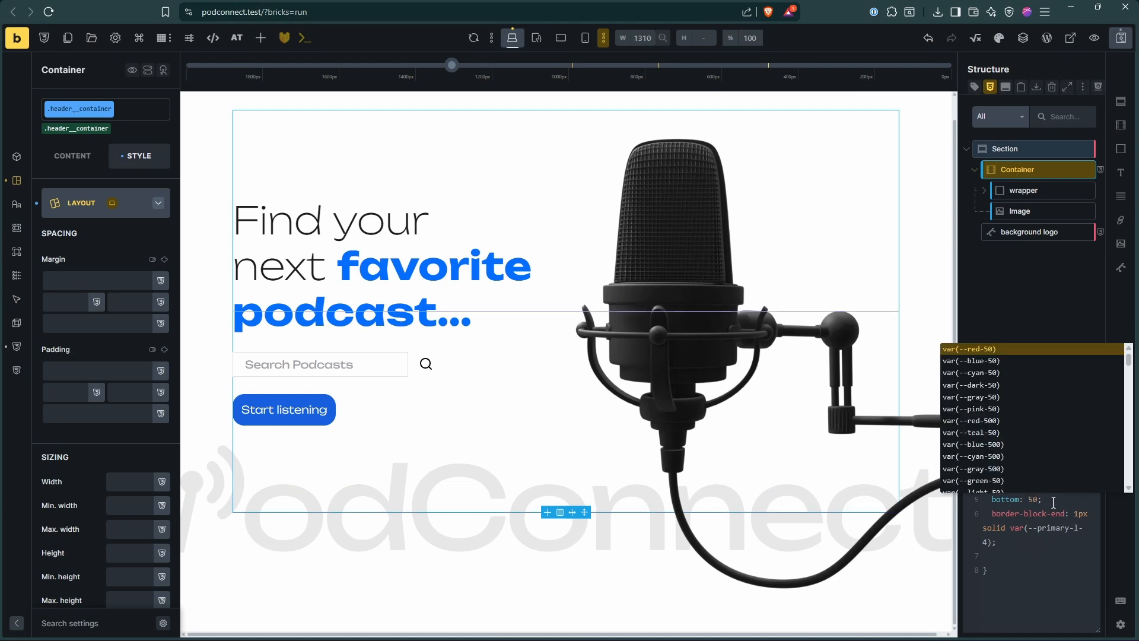
{"action": "type", "text": "%"}
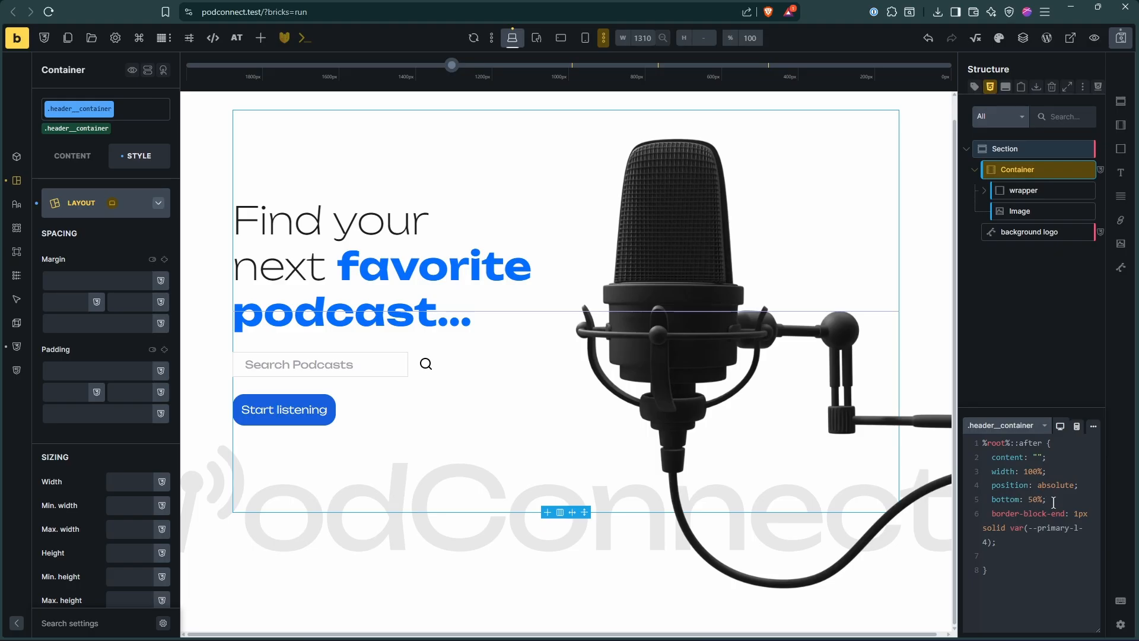
Make the ::after rule's bottom offset negative, trying -10% and settling on -20%
{"action": "key", "text": "Left"}
{"action": "key", "text": "Left"}
{"action": "type", "text": "-"}
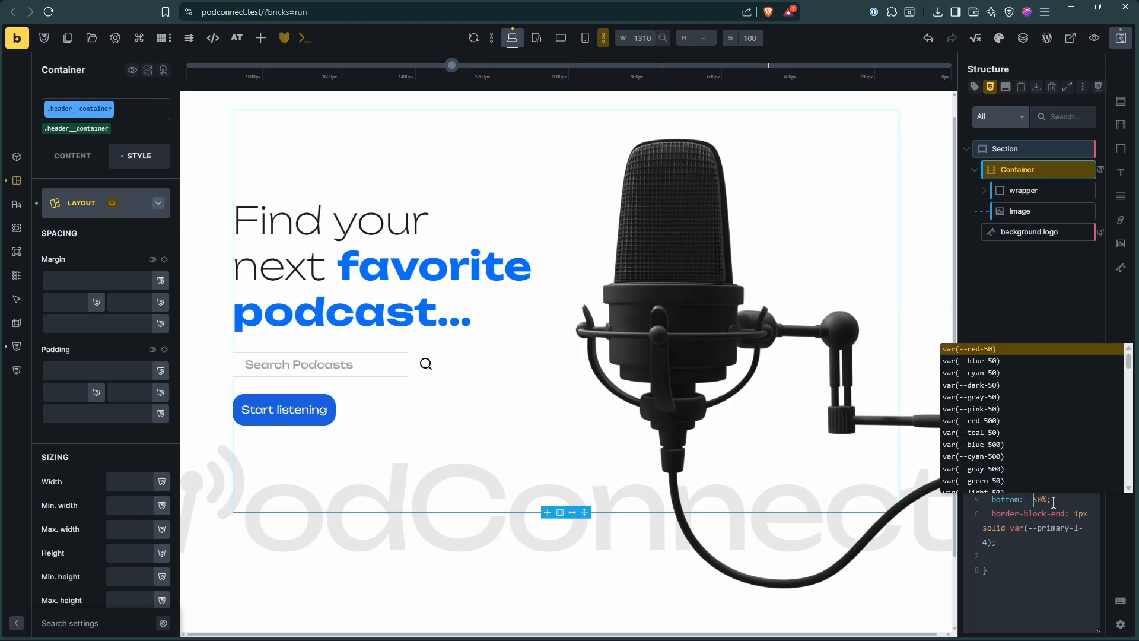
{"action": "key", "text": "Right"}
{"action": "type", "text": "1"}
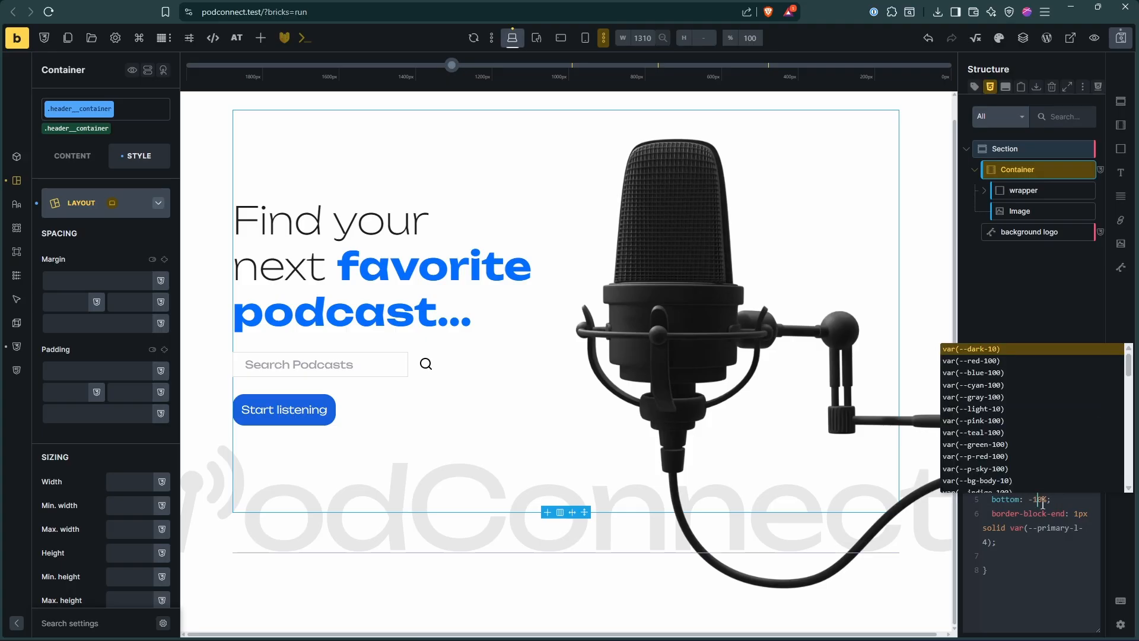
{"action": "left_click", "coordinate": [1051, 500]}
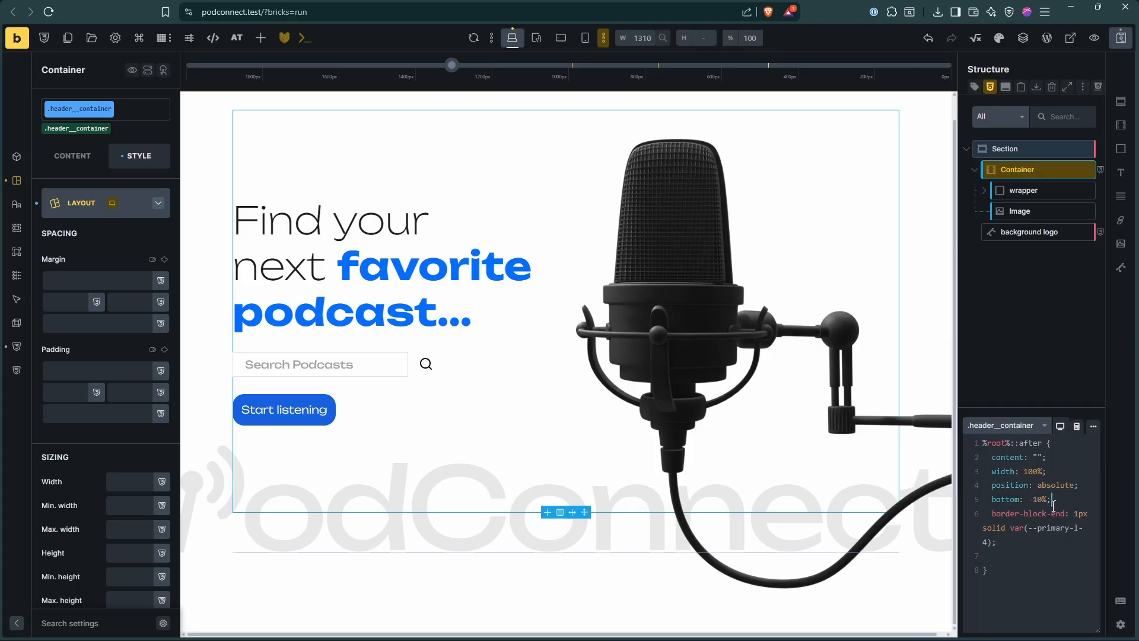
{"action": "type", "text": "2"}
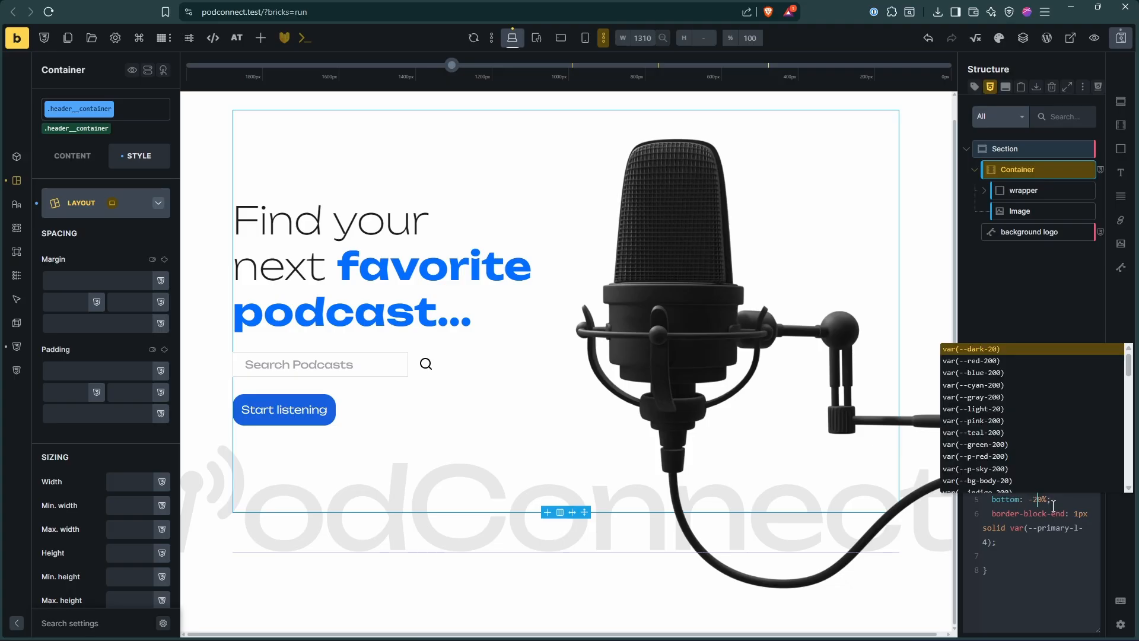
Lighten the ::after rule's border-block-end colour to var(--primary-l-8)
{"action": "left_click", "coordinate": [1031, 565]}
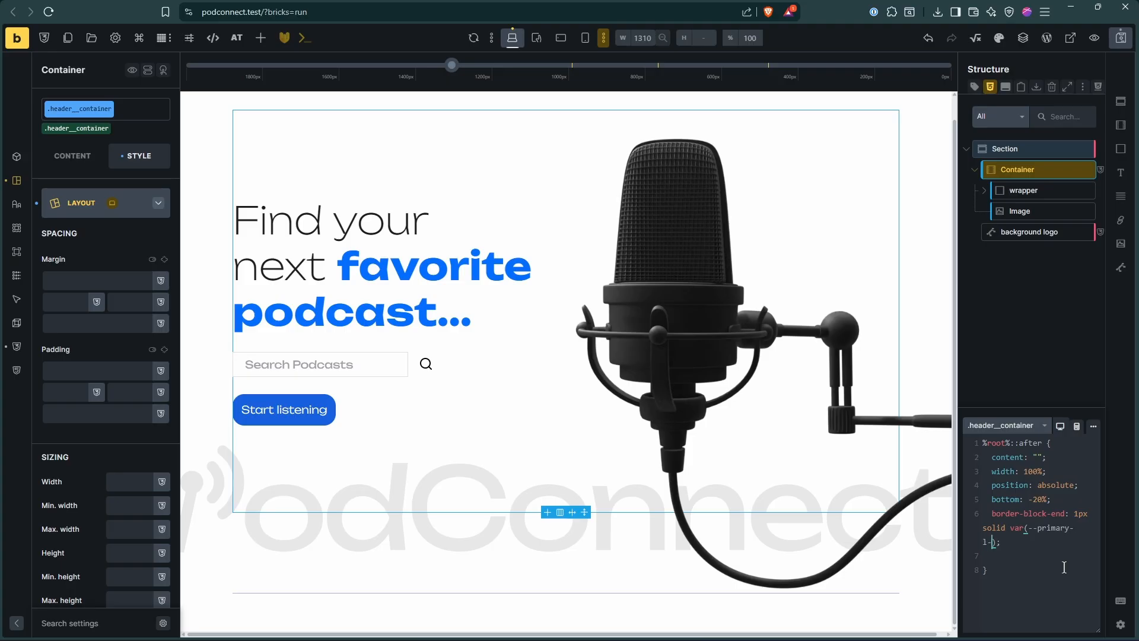
{"action": "type", "text": "5"}
{"action": "key", "text": "BackSpace"}
{"action": "type", "text": "8"}
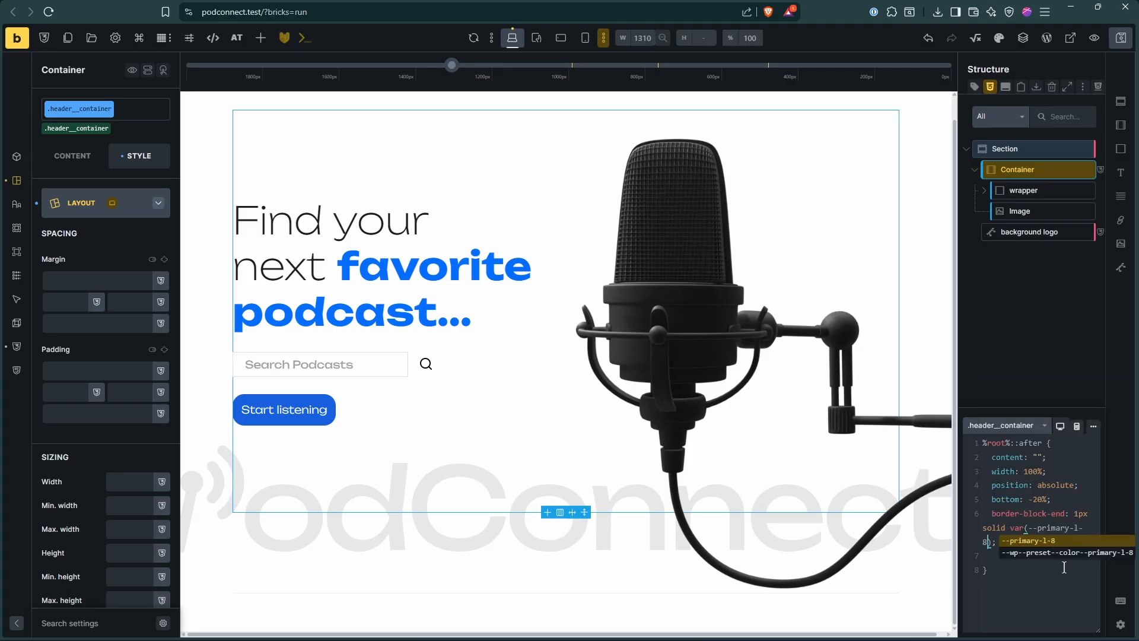
{"action": "left_click", "coordinate": [1071, 605]}
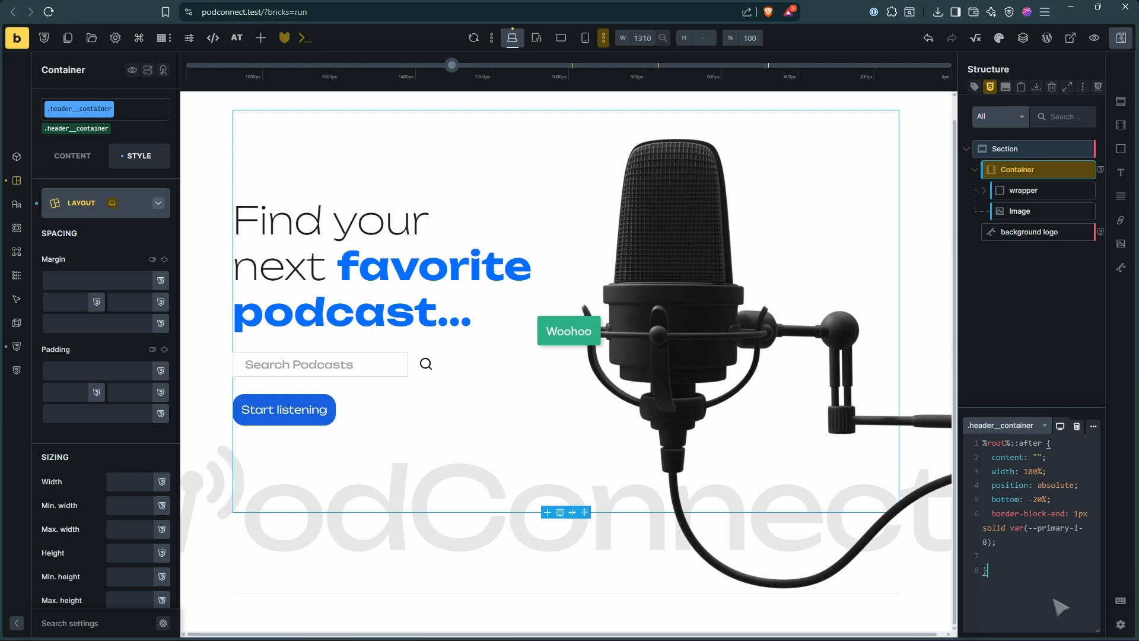
Preview the hero section without the builder interface and compare it with the Figma design
{"action": "left_click", "coordinate": [1094, 37]}
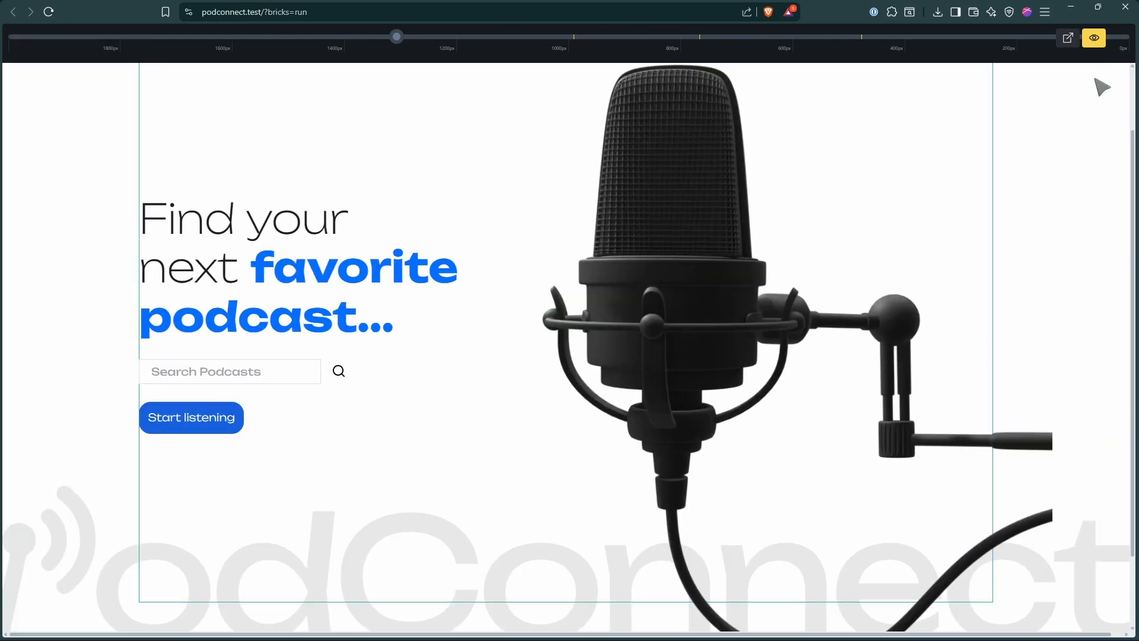
{"action": "left_click", "coordinate": [1094, 38]}
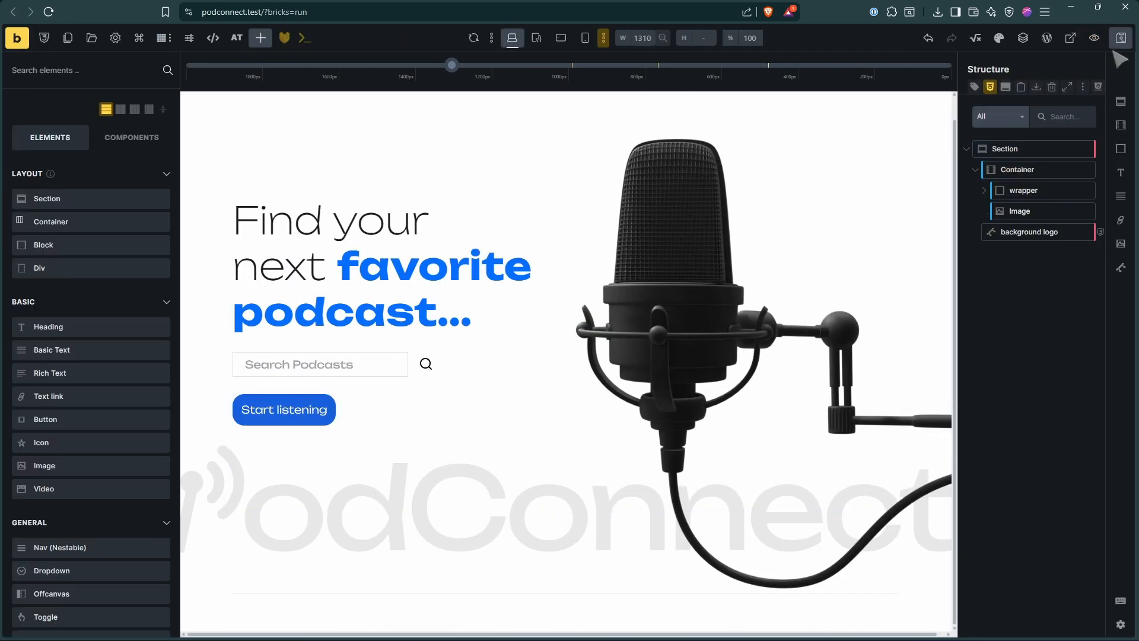
{"action": "left_click", "coordinate": [1094, 37]}
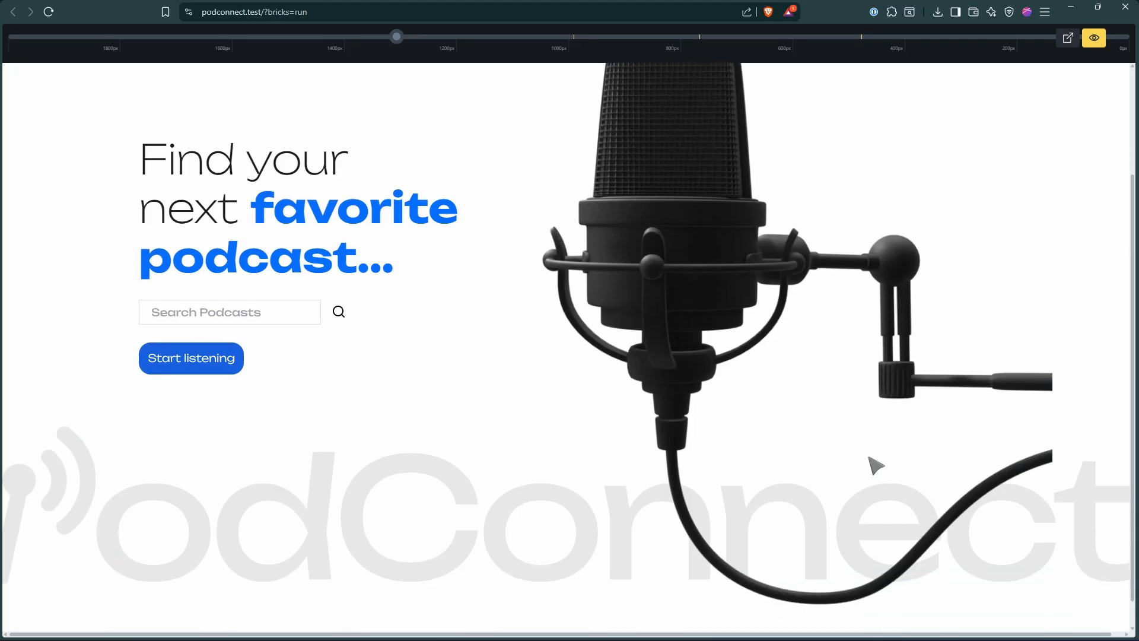
{"action": "scroll", "coordinate": [682, 558], "scroll_direction": "up", "scroll_amount": 1}
{"action": "scroll", "coordinate": [706, 540], "scroll_direction": "down", "scroll_amount": 1}
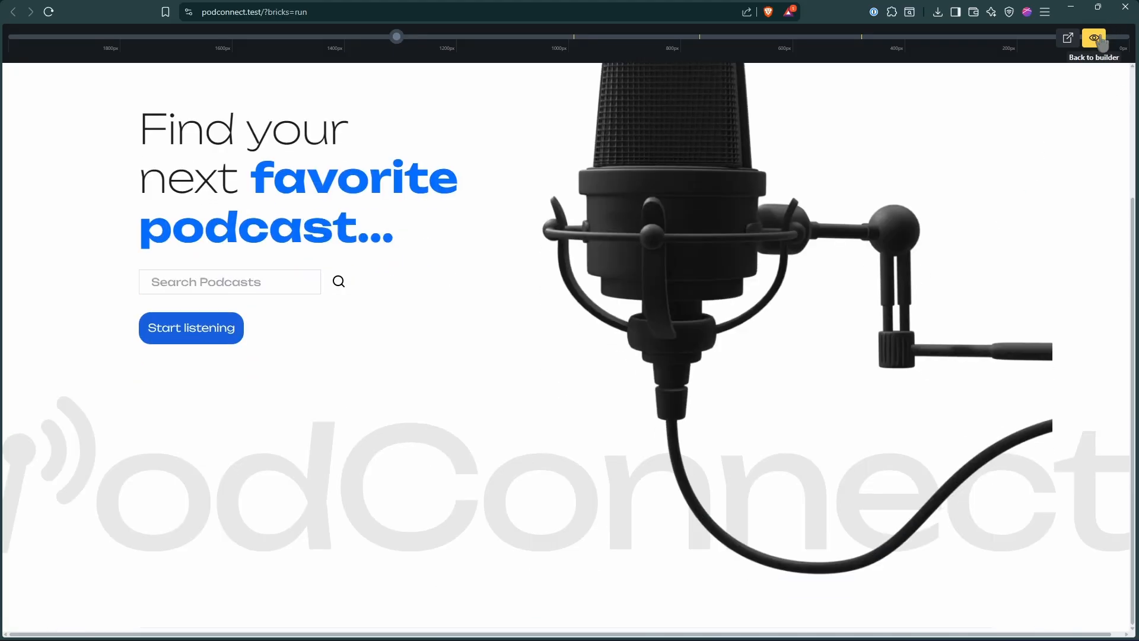
{"action": "left_click", "coordinate": [1094, 38]}
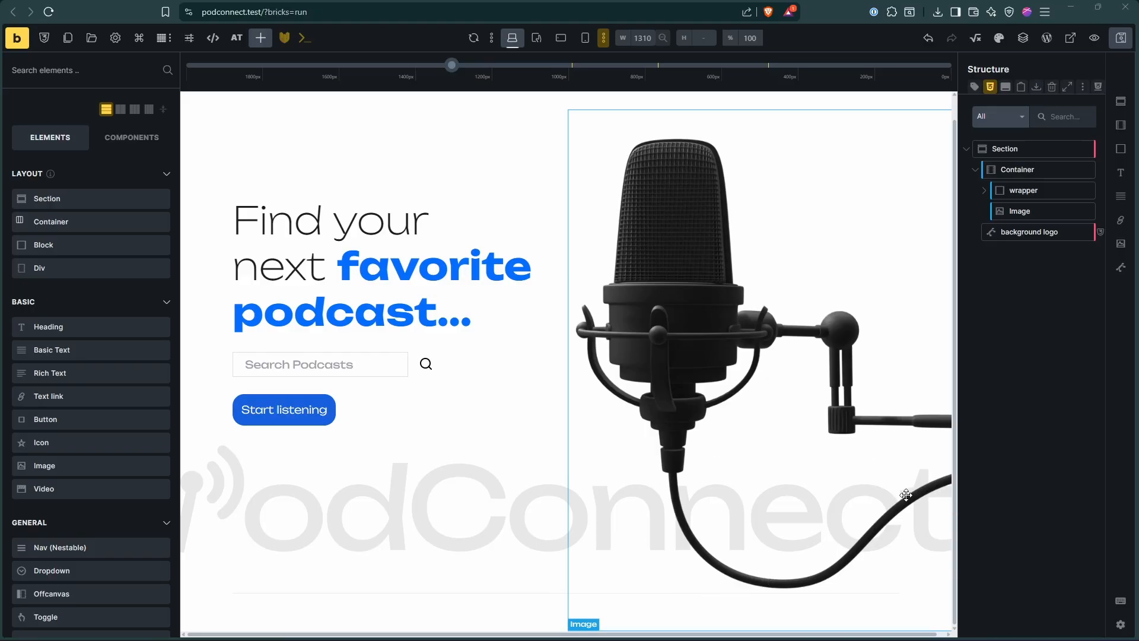
{"action": "key", "text": "alt+Tab"}
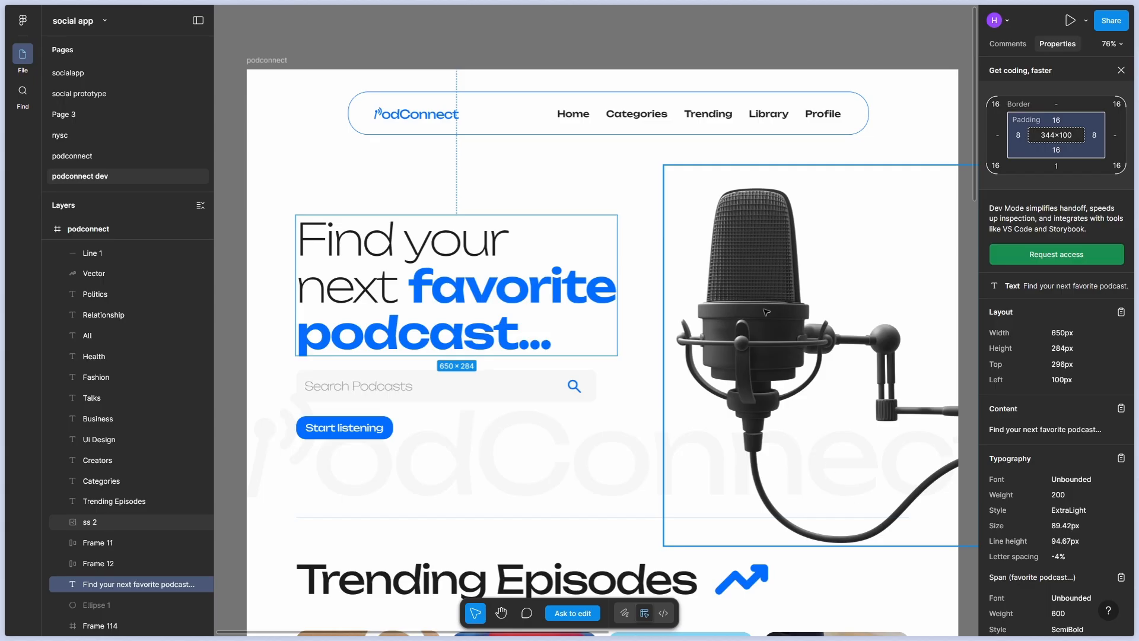
{"action": "key", "text": "alt+Tab"}
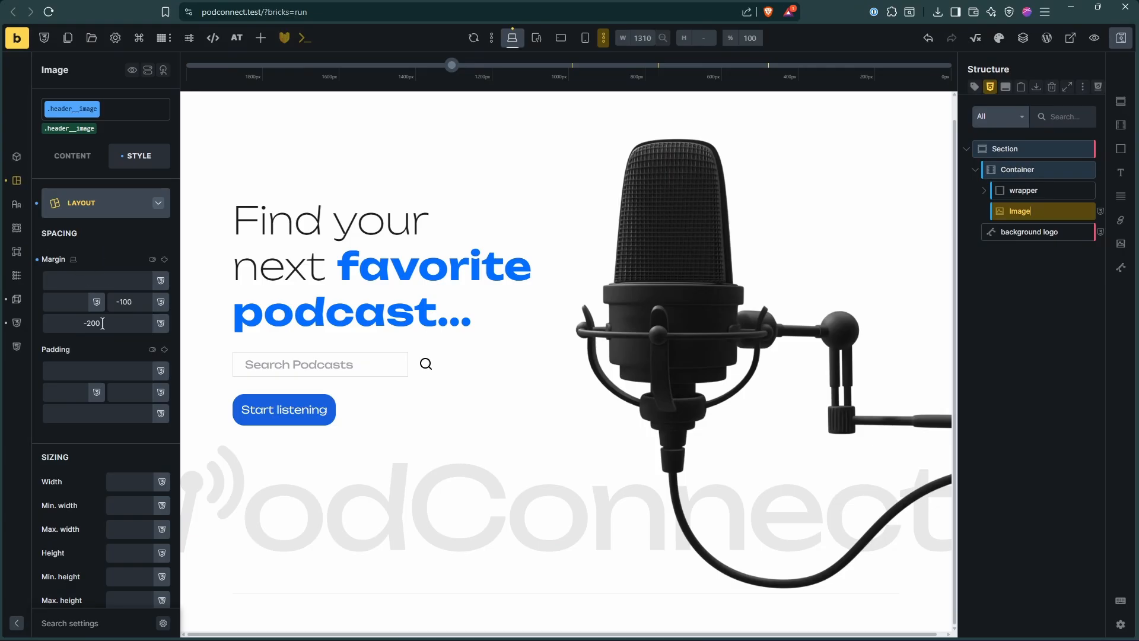
Set the microphone image's bottom margin to -250 and compare the layout with the Figma design
{"action": "left_click", "coordinate": [106, 323]}
{"action": "key", "text": "Left"}
{"action": "key", "text": "BackSpace"}
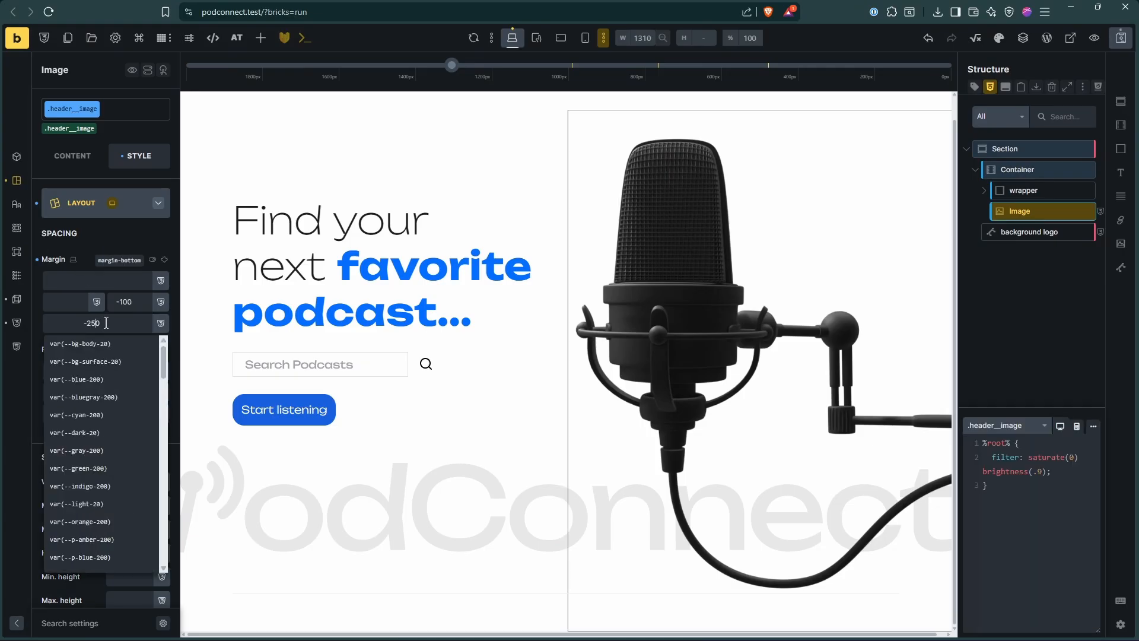
{"action": "type", "text": "5"}
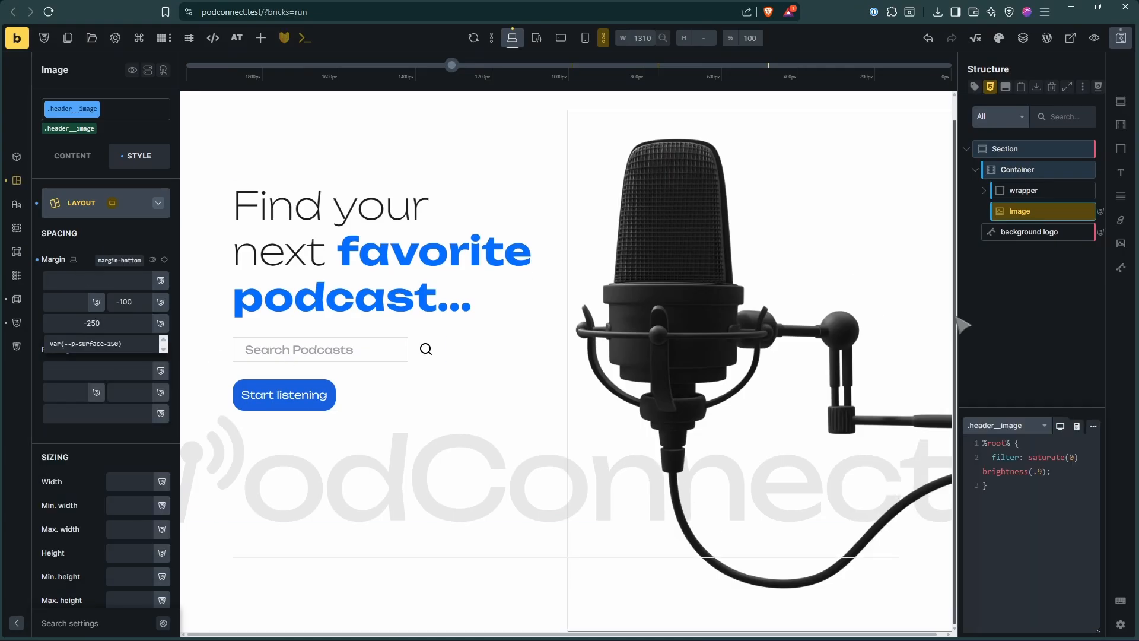
{"action": "key", "text": "alt+Tab"}
{"action": "key", "text": "alt+Tab"}
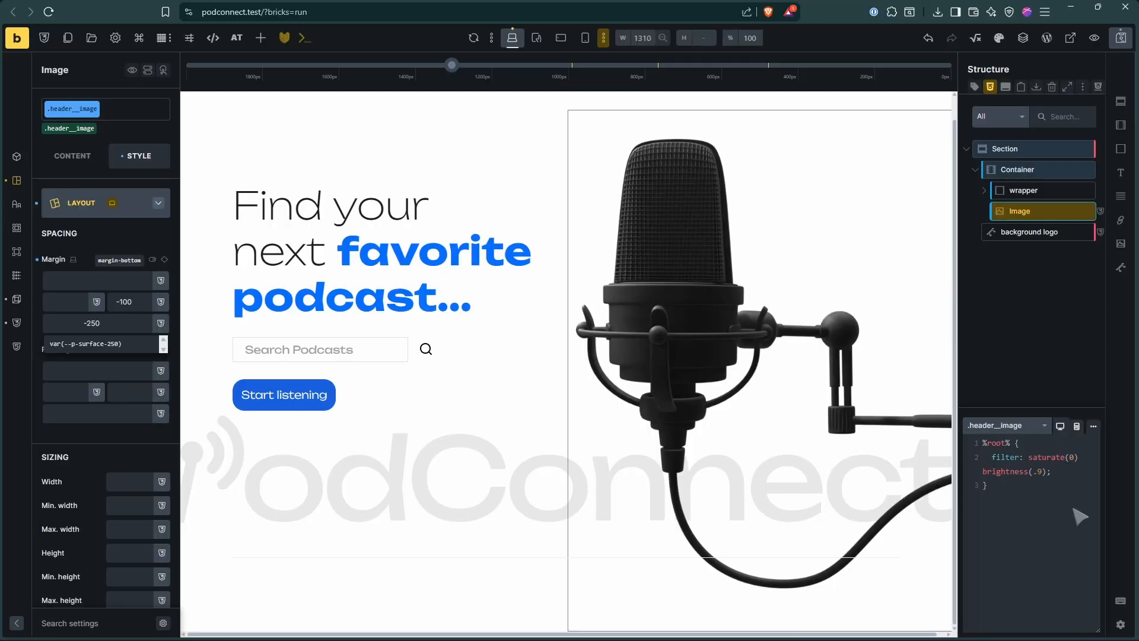
Add z-index -99 to the header container's ::after rule and save the page
{"action": "left_click", "coordinate": [1019, 170]}
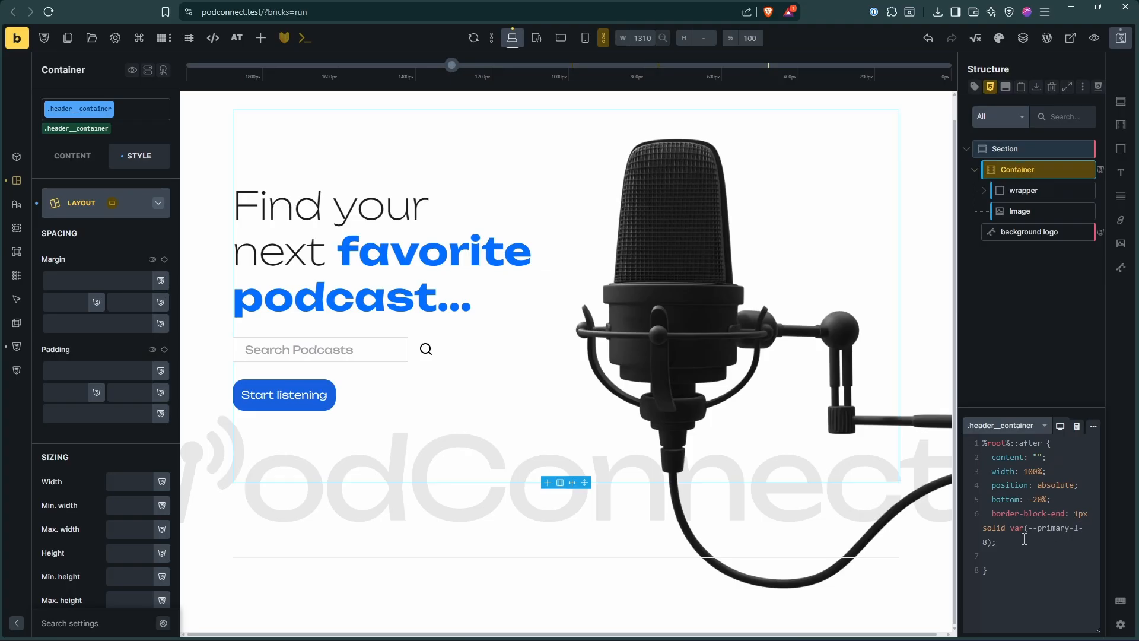
{"action": "type", "text": "s"}
{"action": "key", "text": "BackSpace"}
{"action": "type", "text": "z-"}
{"action": "key", "text": "Return"}
{"action": "type", "text": "-99"}
{"action": "left_click", "coordinate": [1025, 568]}
{"action": "key", "text": "ctrl+s"}
{"action": "left_click", "coordinate": [1028, 350]}
Review the divider line, microphone and Trending Episodes area in the Figma design, then return to the Bricks builder
{"action": "key", "text": "alt+Tab"}
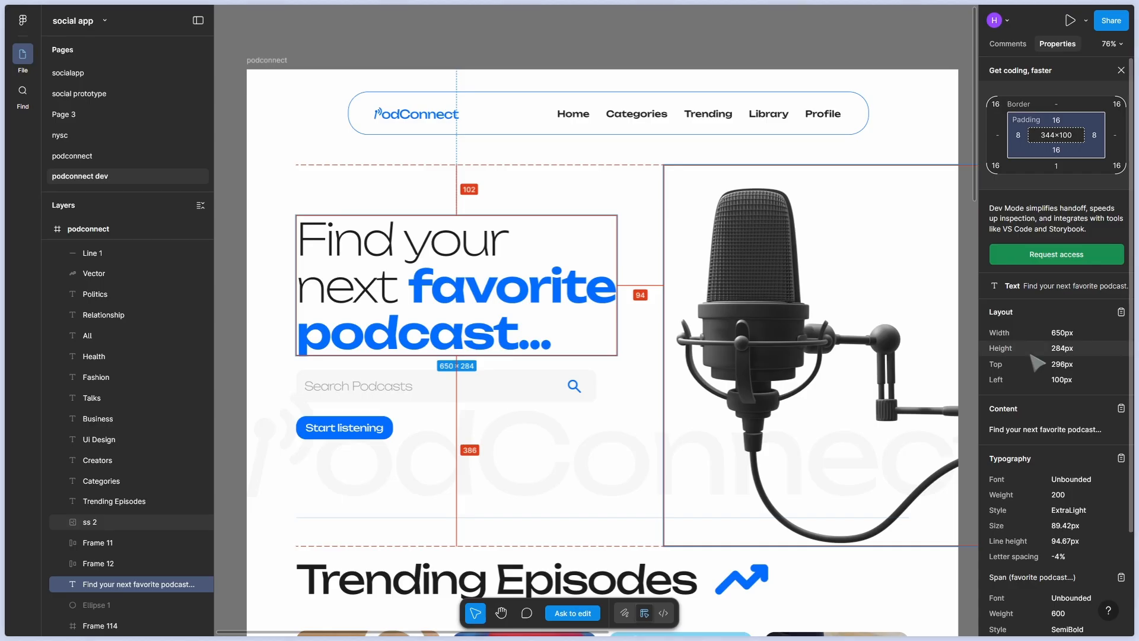
{"action": "scroll", "coordinate": [653, 488], "scroll_direction": "down", "scroll_amount": 1}
{"action": "scroll", "coordinate": [652, 488], "scroll_direction": "down", "scroll_amount": 4}
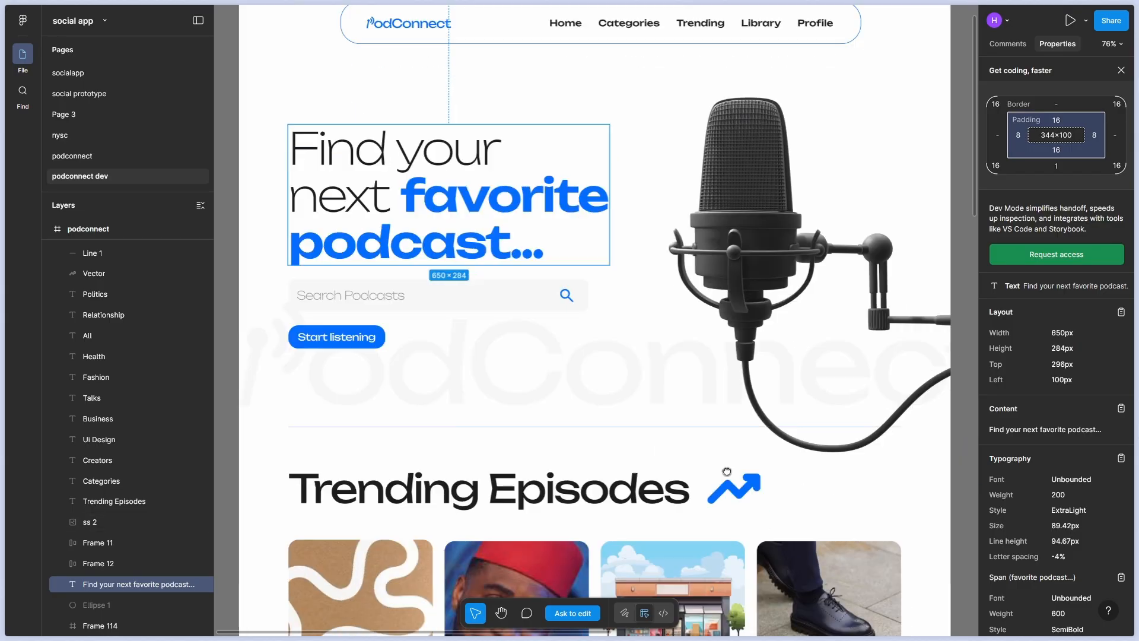
{"action": "key", "text": "alt+Tab"}
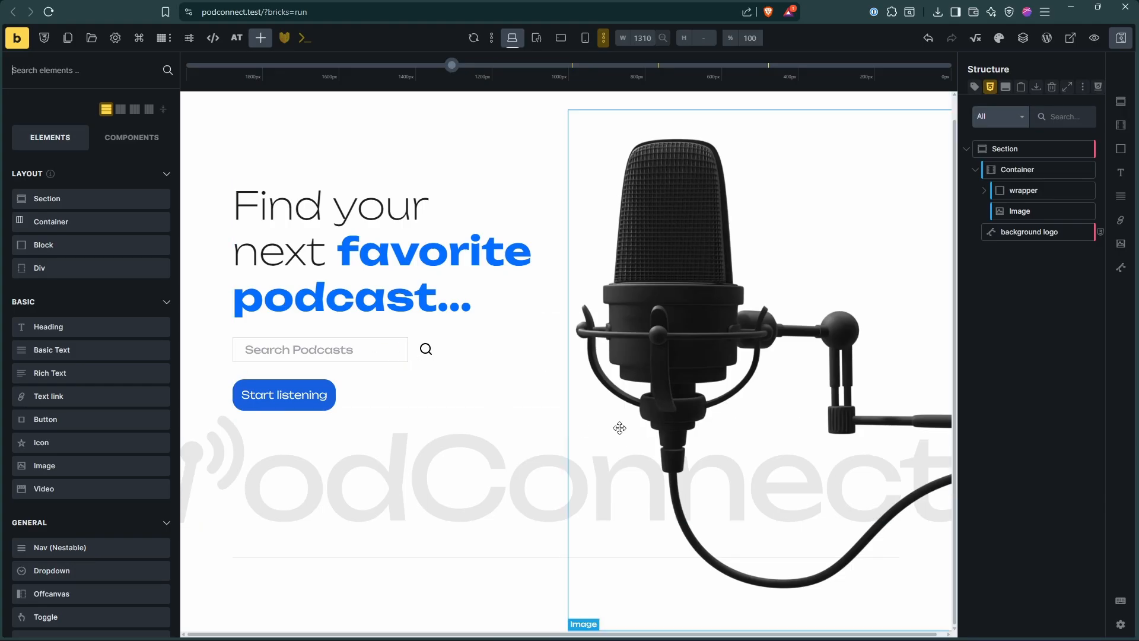
Set the input border style of the Search element inside the header wrapper to None
{"action": "left_click", "coordinate": [984, 190]}
{"action": "left_click", "coordinate": [1035, 232]}
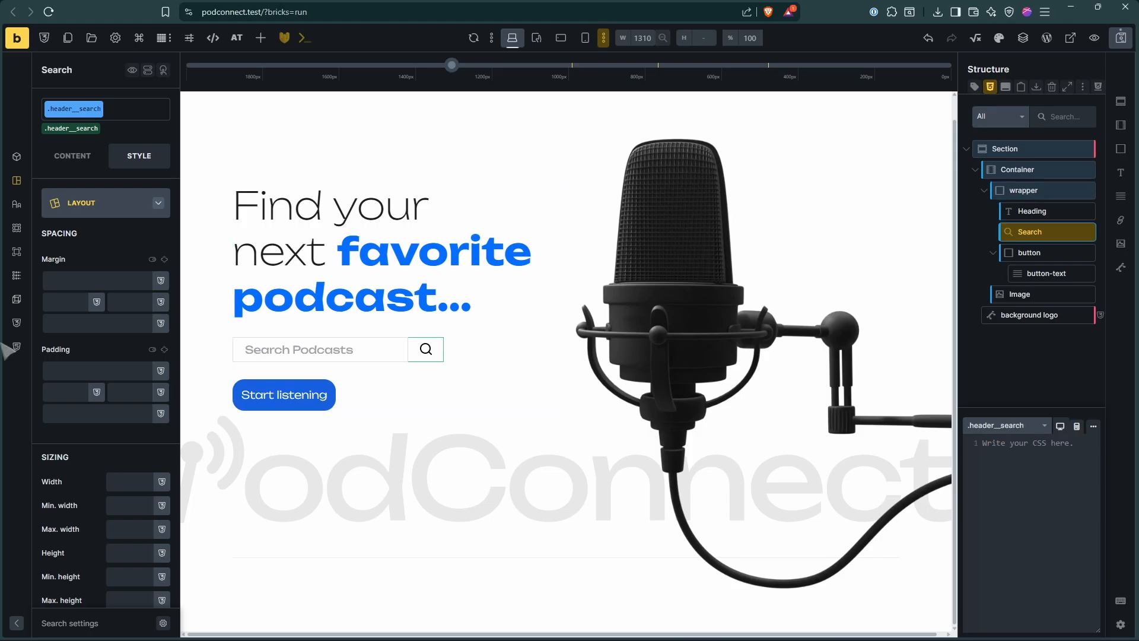
{"action": "left_click", "coordinate": [16, 156]}
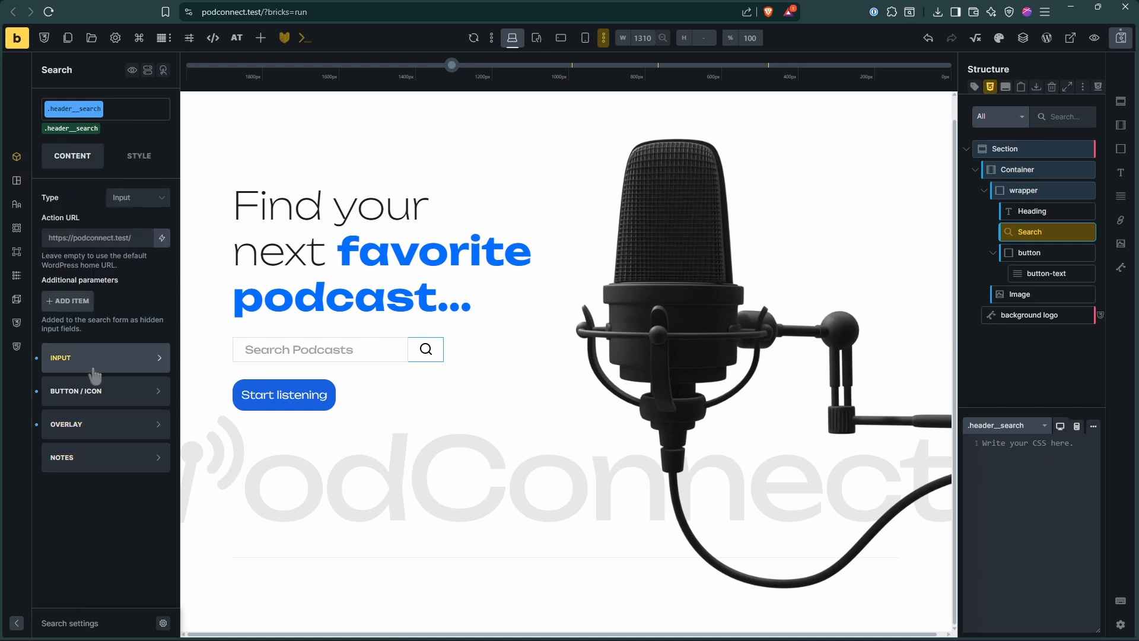
{"action": "left_click", "coordinate": [102, 363]}
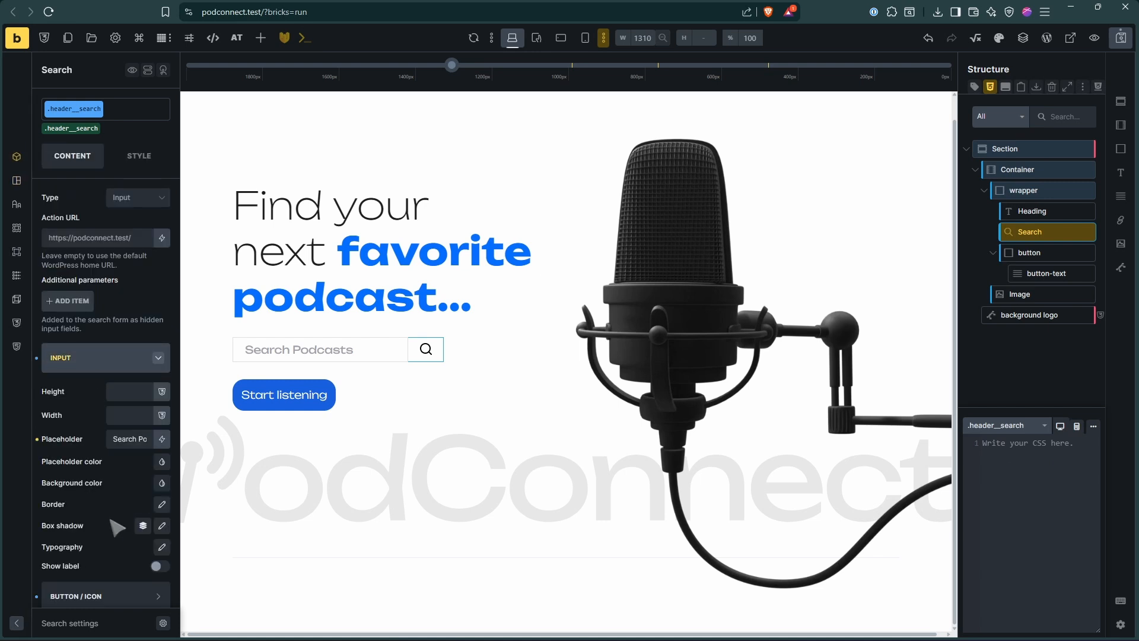
{"action": "scroll", "coordinate": [114, 537], "scroll_direction": "down", "scroll_amount": 1}
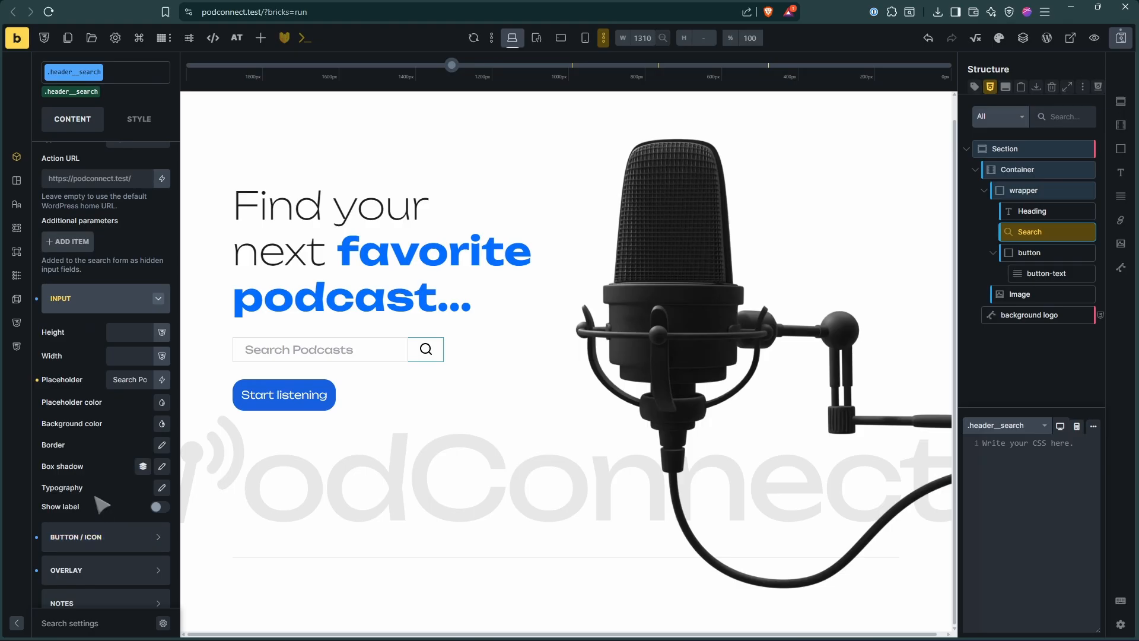
{"action": "left_click", "coordinate": [161, 444]}
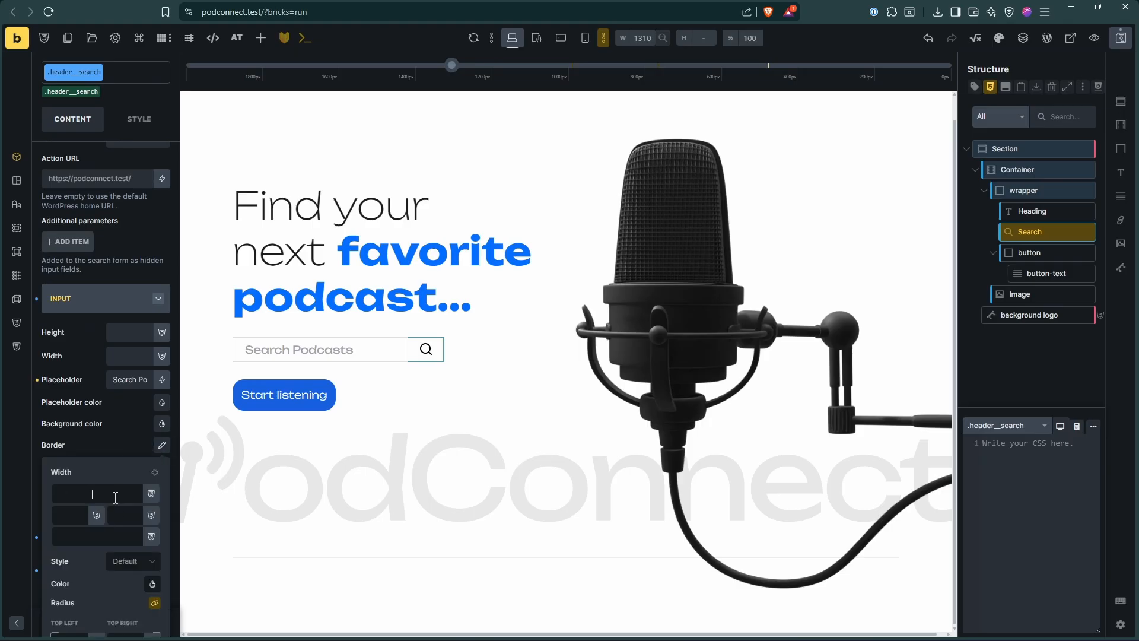
{"action": "type", "text": "0"}
{"action": "left_click", "coordinate": [136, 474]}
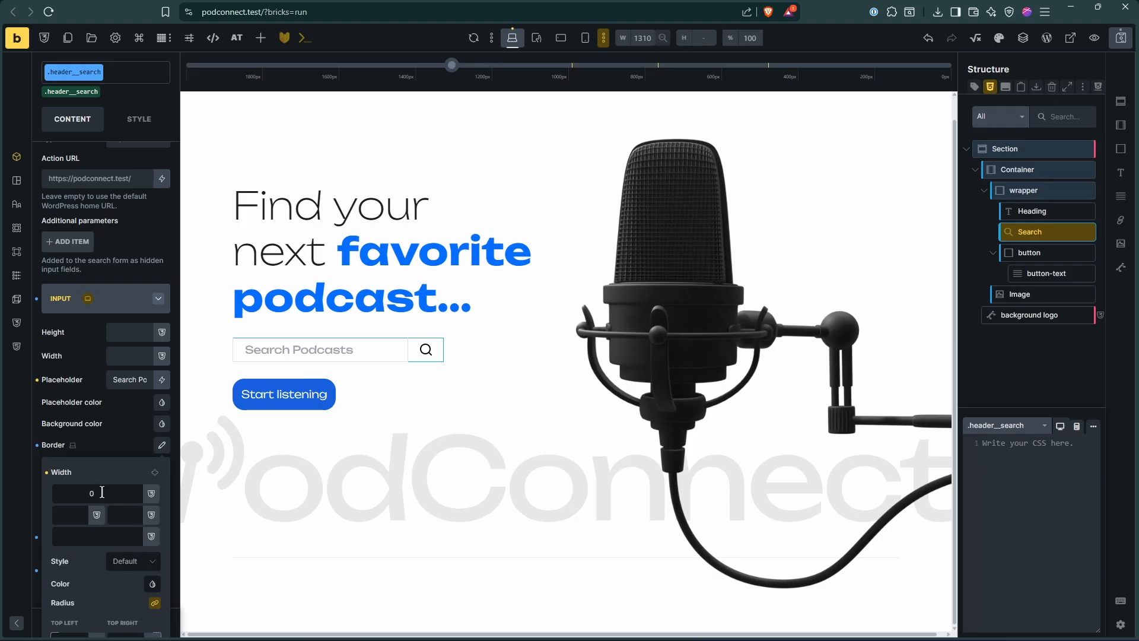
{"action": "left_click", "coordinate": [134, 561]}
{"action": "left_click", "coordinate": [127, 583]}
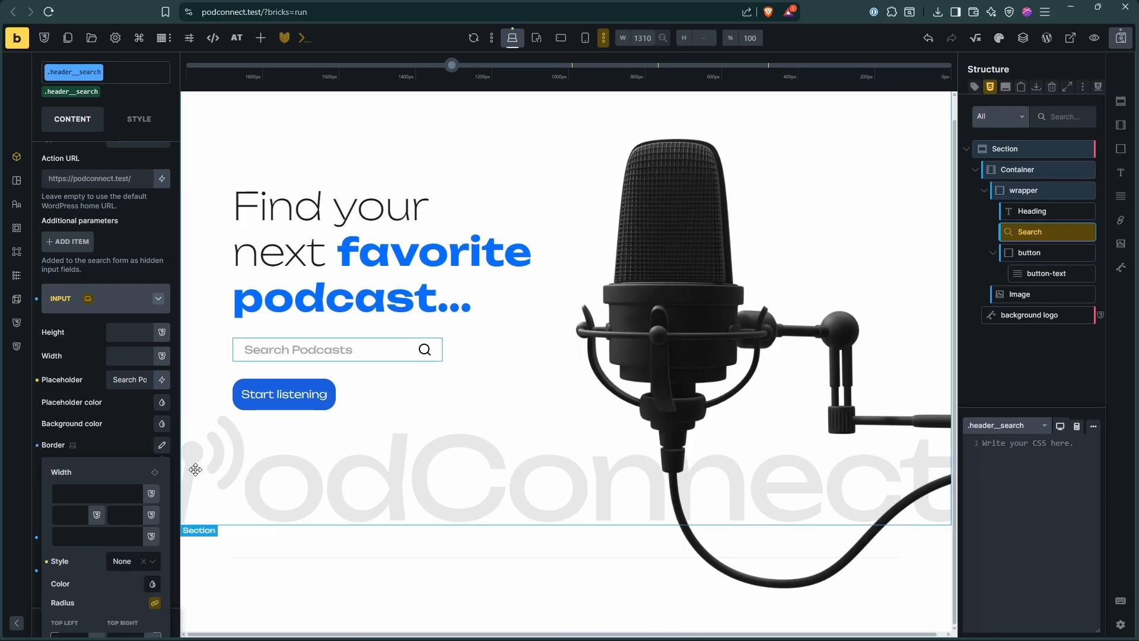
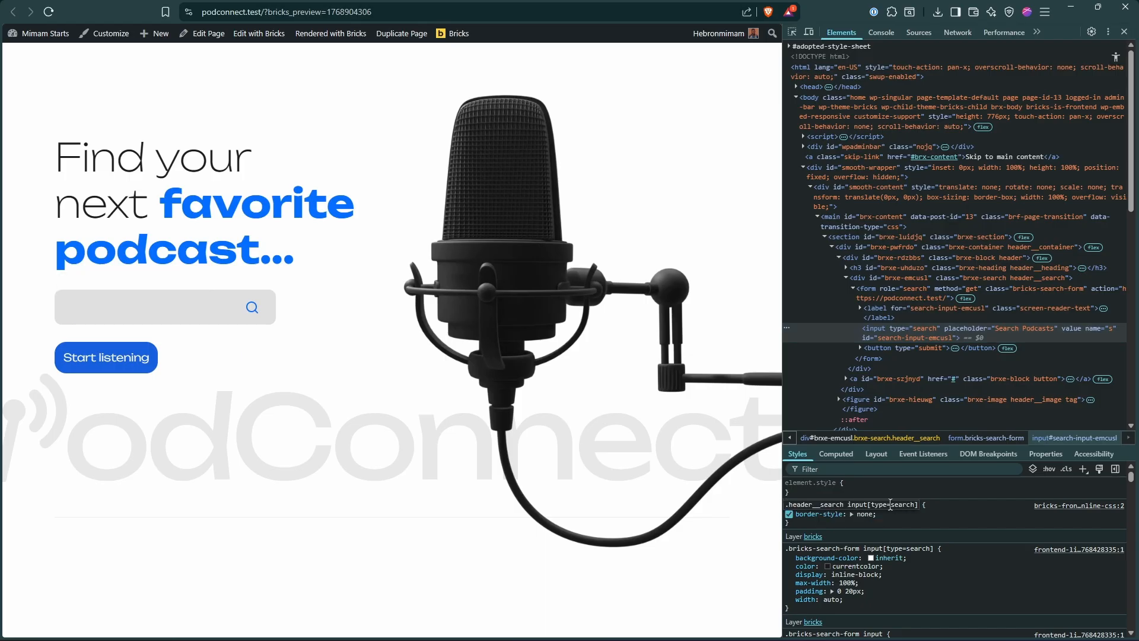
Change the inspected .header__search rule's selector to input[placeholder] on the page preview
{"action": "triple_click", "coordinate": [891, 505]}
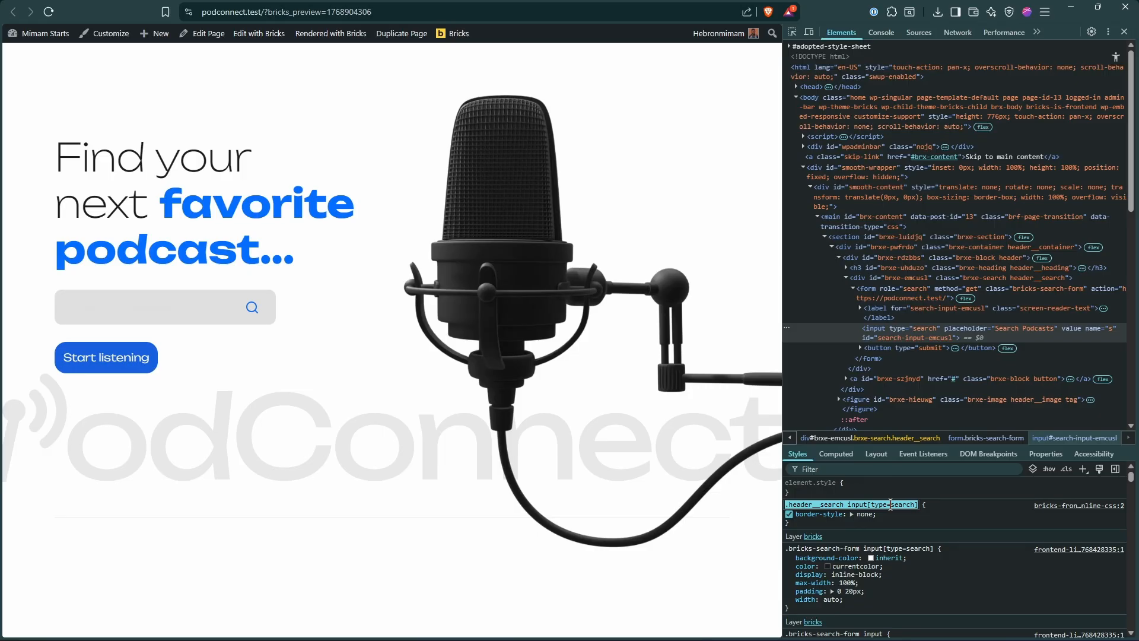
{"action": "left_click", "coordinate": [904, 504]}
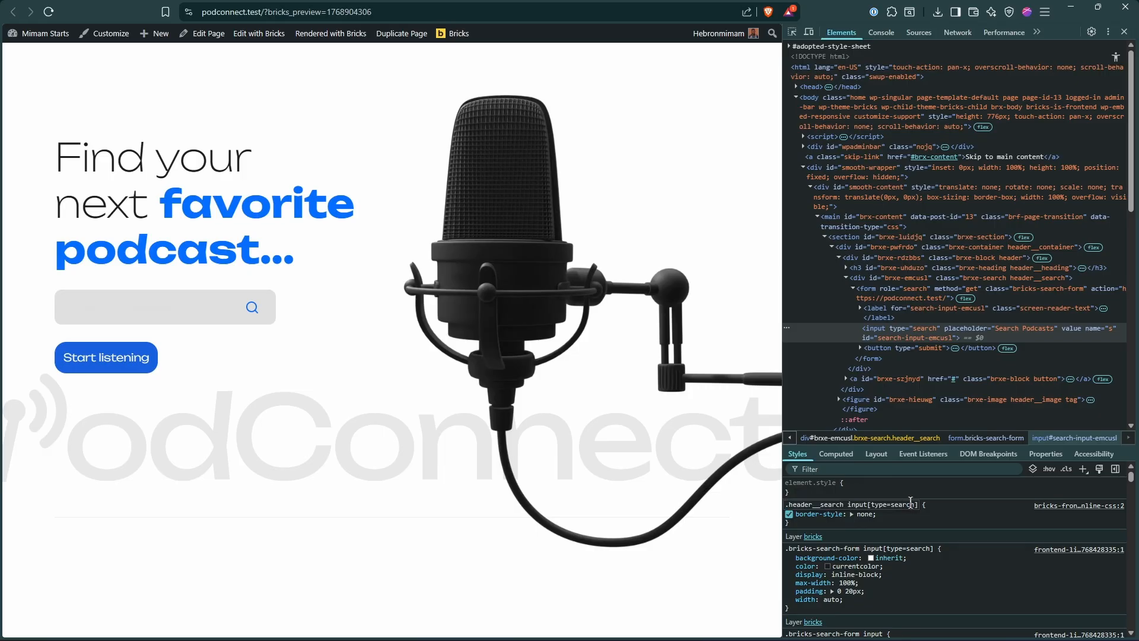
{"action": "key", "text": "BackSpace"}
{"action": "key", "text": "BackSpace"}
{"action": "type", "text": "placeholder"}
{"action": "key", "text": "Return"}
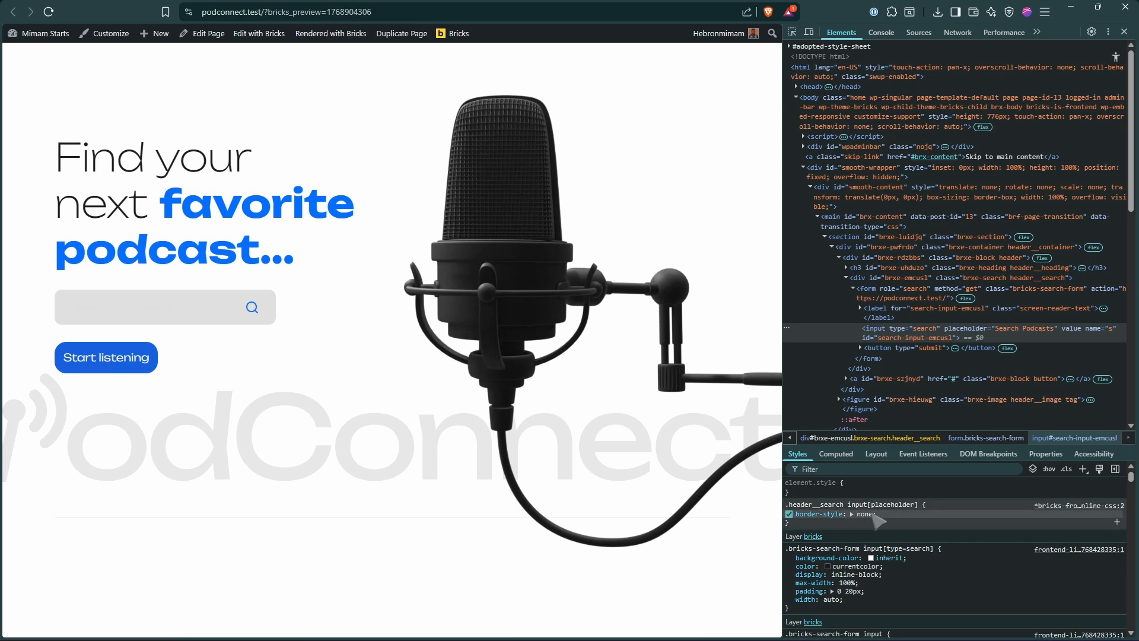
Try a color: red declaration in the .header__search input[placeholder] rule
{"action": "left_click", "coordinate": [901, 521]}
{"action": "type", "text": "color"}
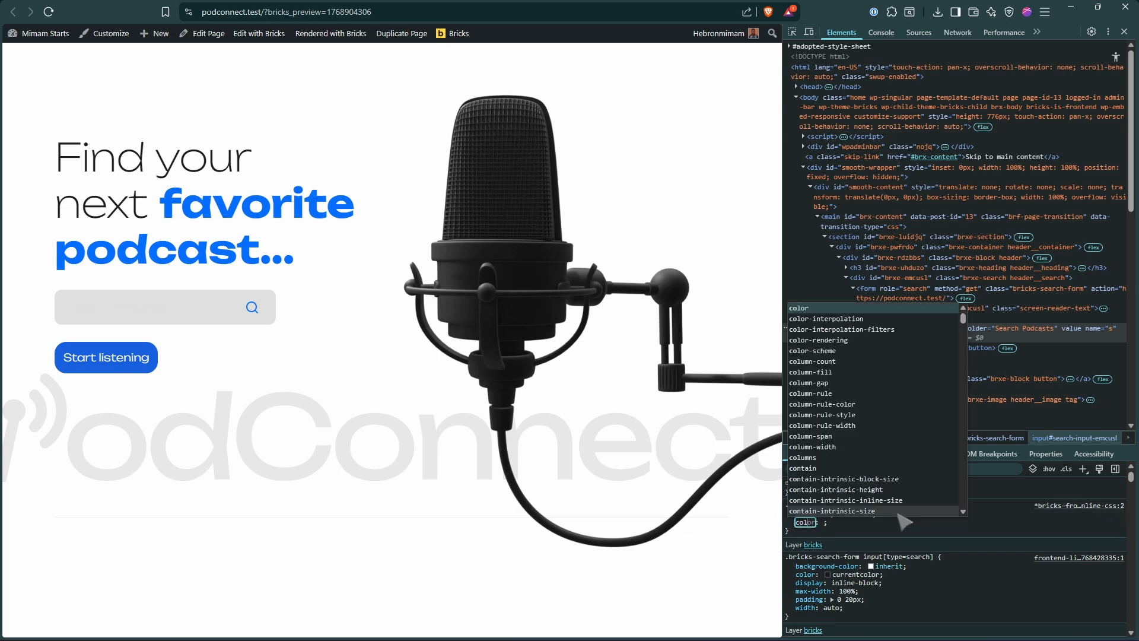
{"action": "key", "text": "Tab"}
{"action": "type", "text": "red"}
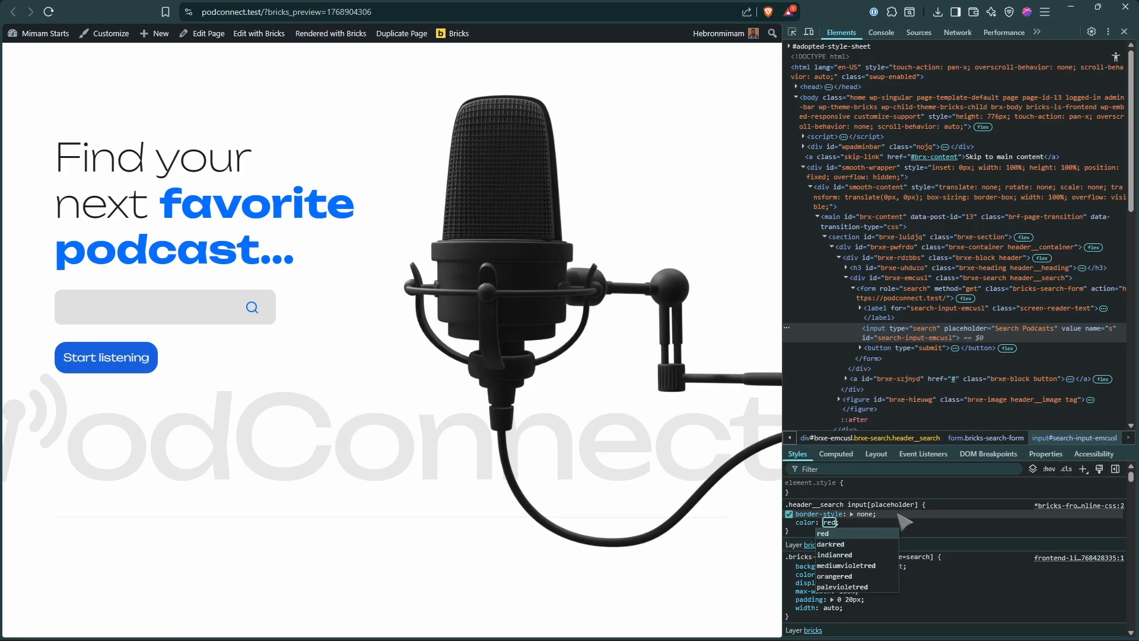
{"action": "key", "text": "Return"}
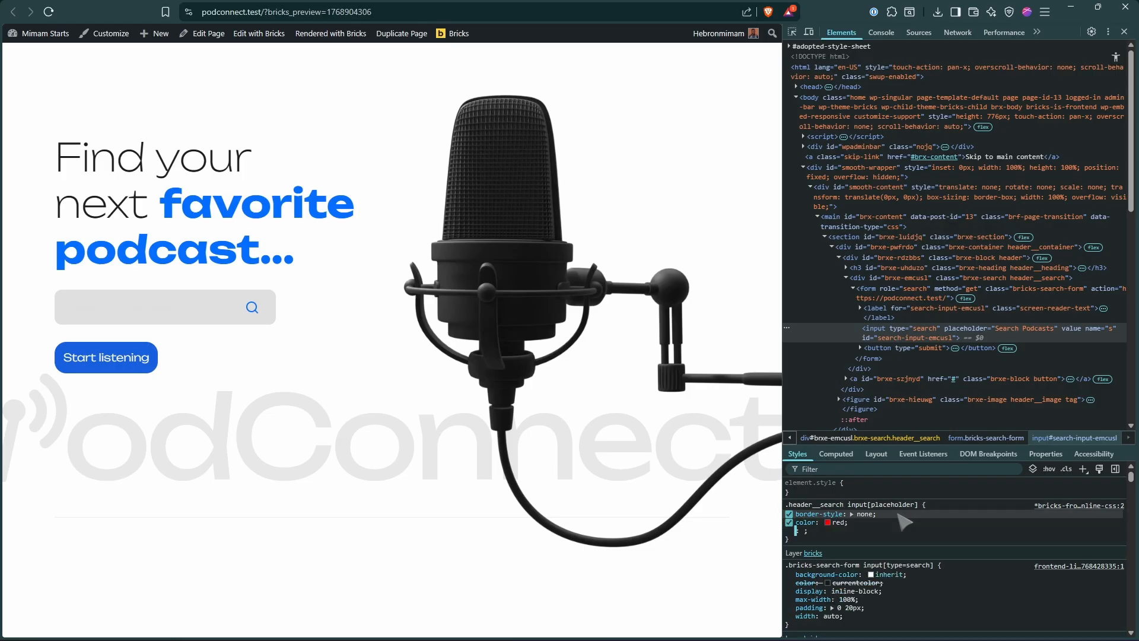
Toggle the background-color declaration in the .bricks-search-form input[type=search] rule to test its effect on the placeholder text, leaving it disabled
{"action": "scroll", "coordinate": [937, 535], "scroll_direction": "down", "scroll_amount": 2}
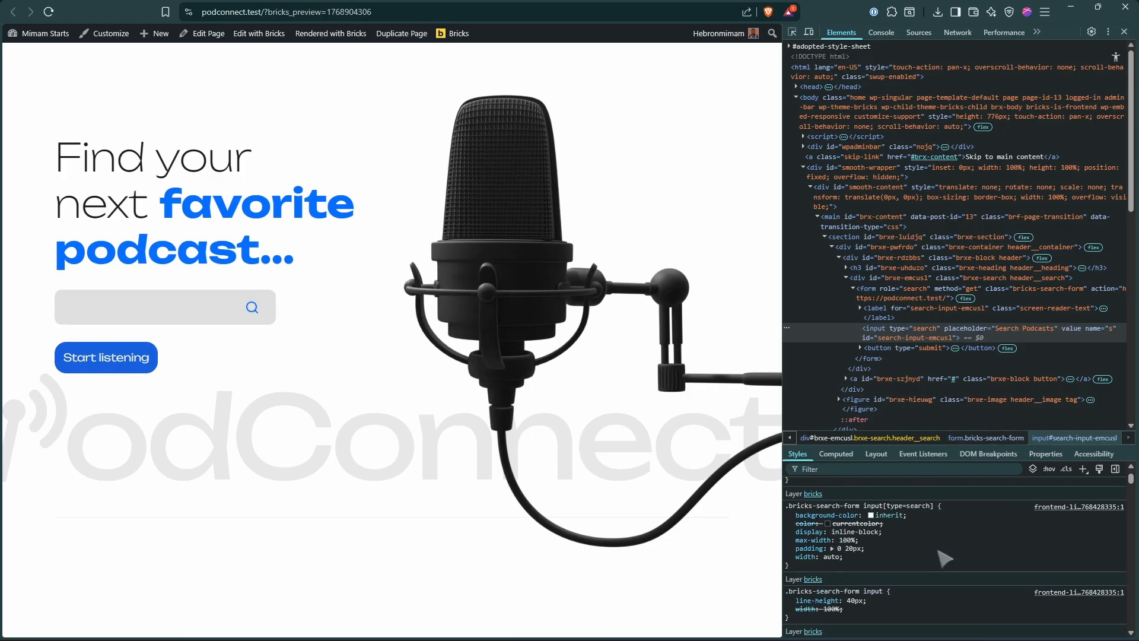
{"action": "left_click", "coordinate": [791, 516]}
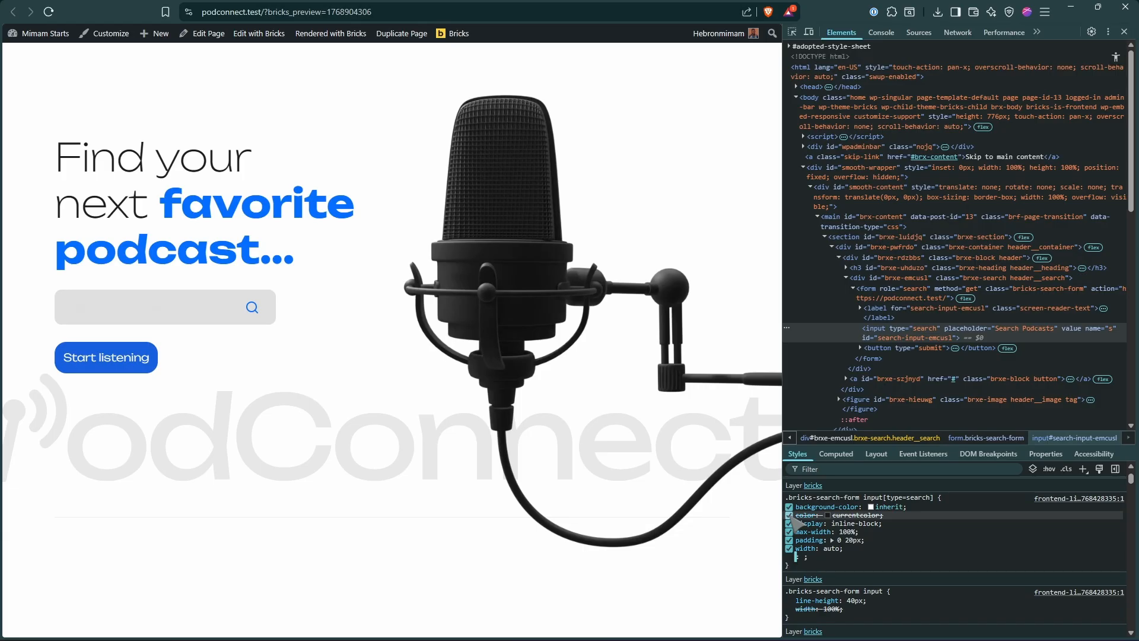
{"action": "left_click", "coordinate": [789, 508]}
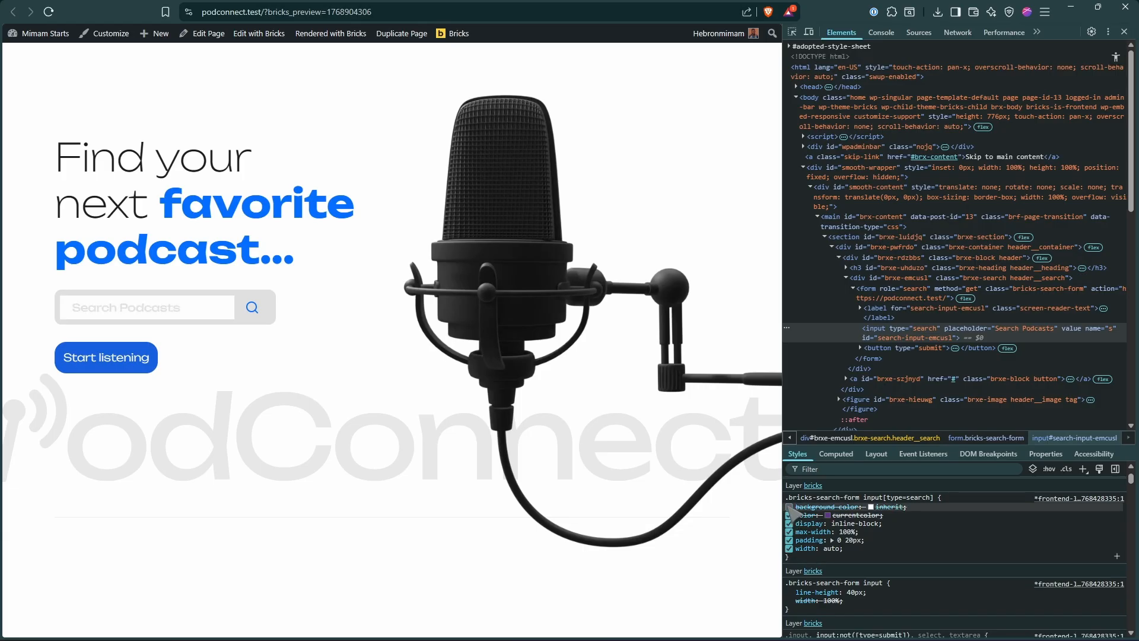
{"action": "left_click", "coordinate": [789, 507]}
{"action": "left_click", "coordinate": [790, 507]}
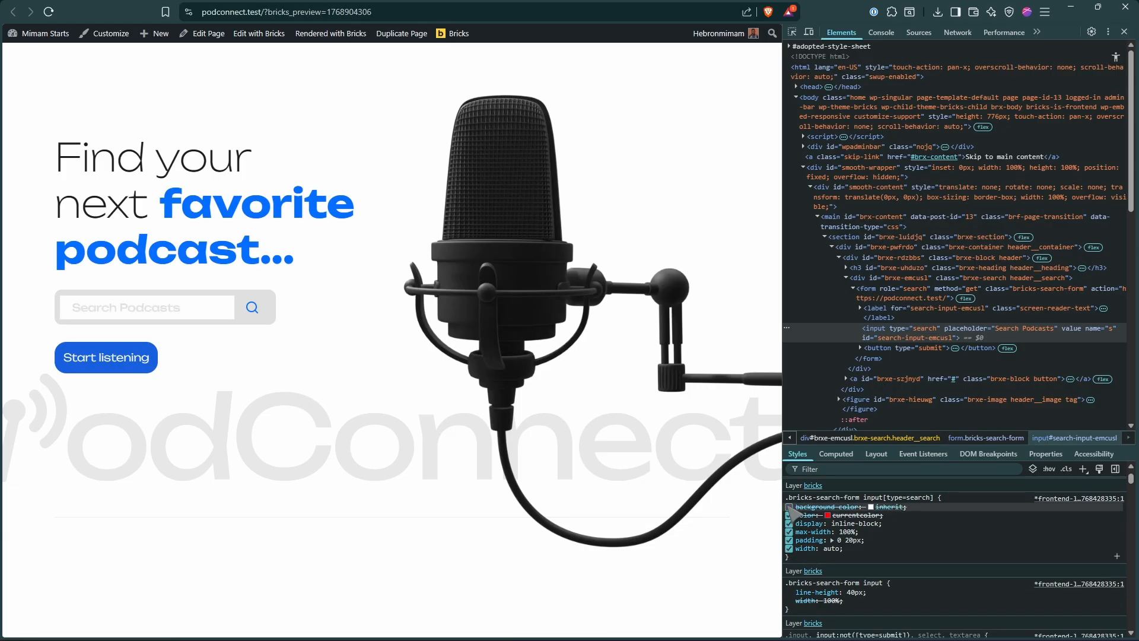
{"action": "left_click", "coordinate": [789, 507]}
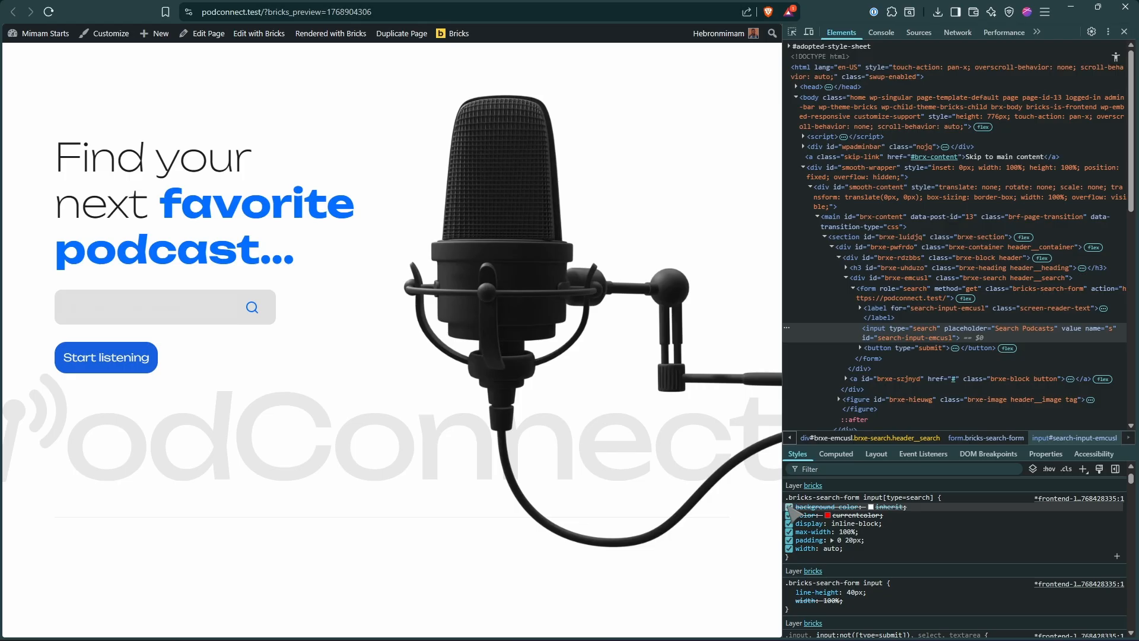
{"action": "left_click", "coordinate": [789, 507]}
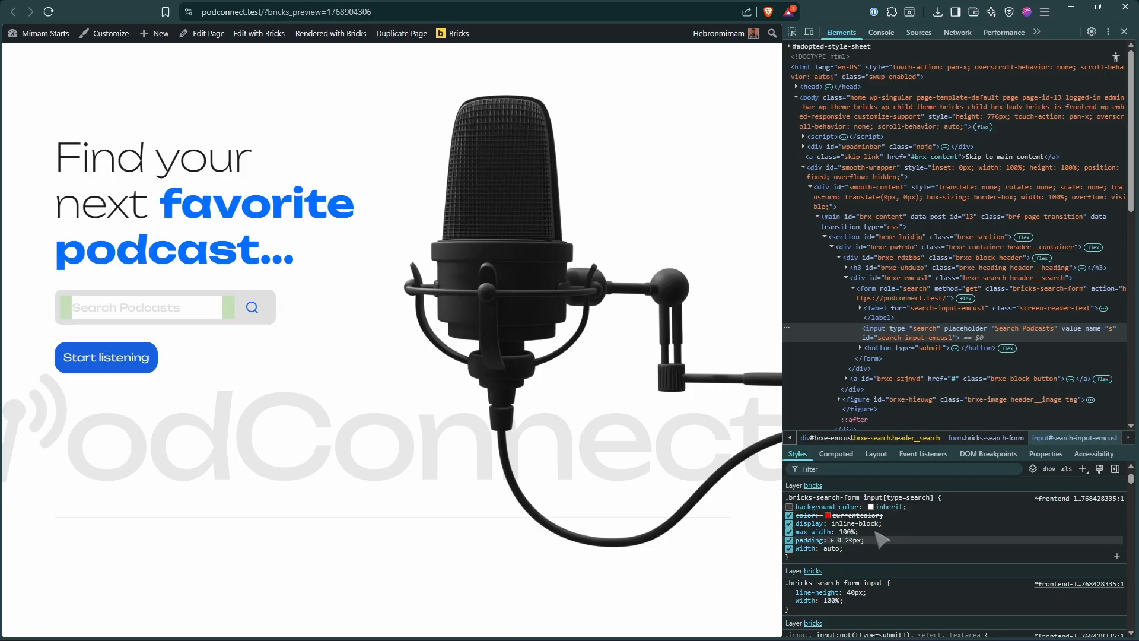
Disable the red test colour and examine the remaining CSS rules applied to the search input
{"action": "scroll", "coordinate": [798, 523], "scroll_direction": "up", "scroll_amount": 2}
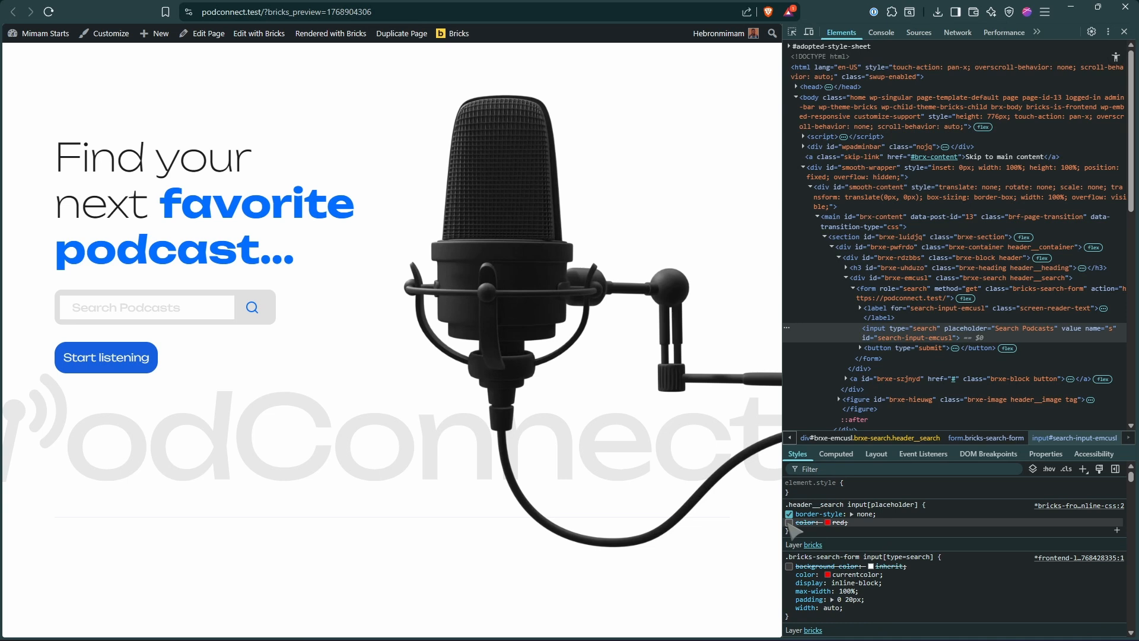
{"action": "scroll", "coordinate": [872, 537], "scroll_direction": "down", "scroll_amount": 5}
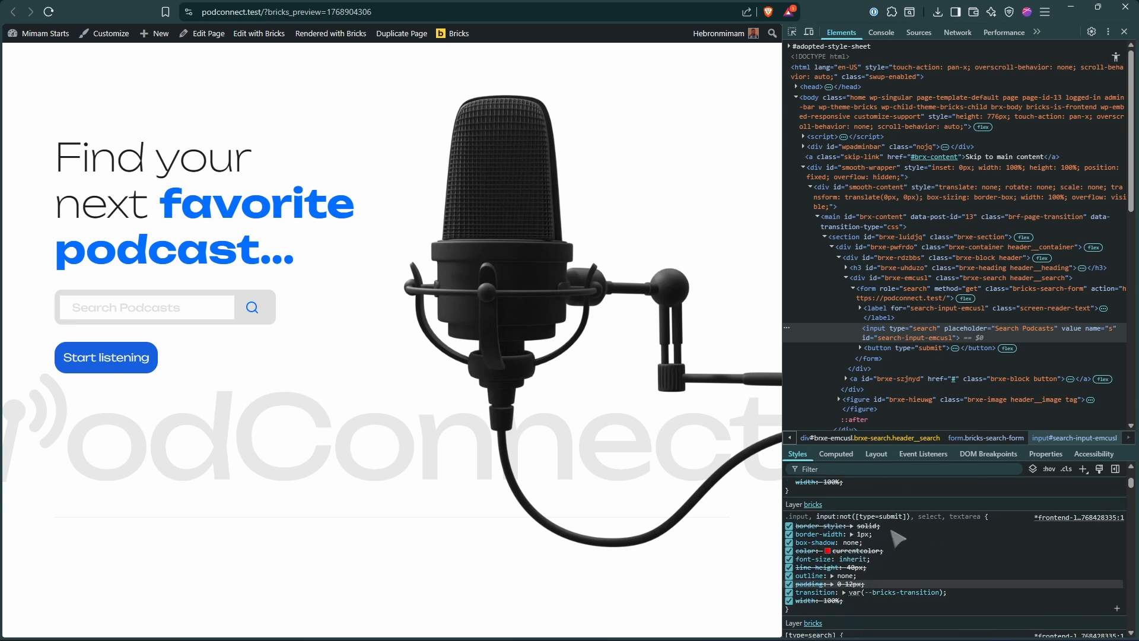
{"action": "scroll", "coordinate": [883, 583], "scroll_direction": "up", "scroll_amount": 2}
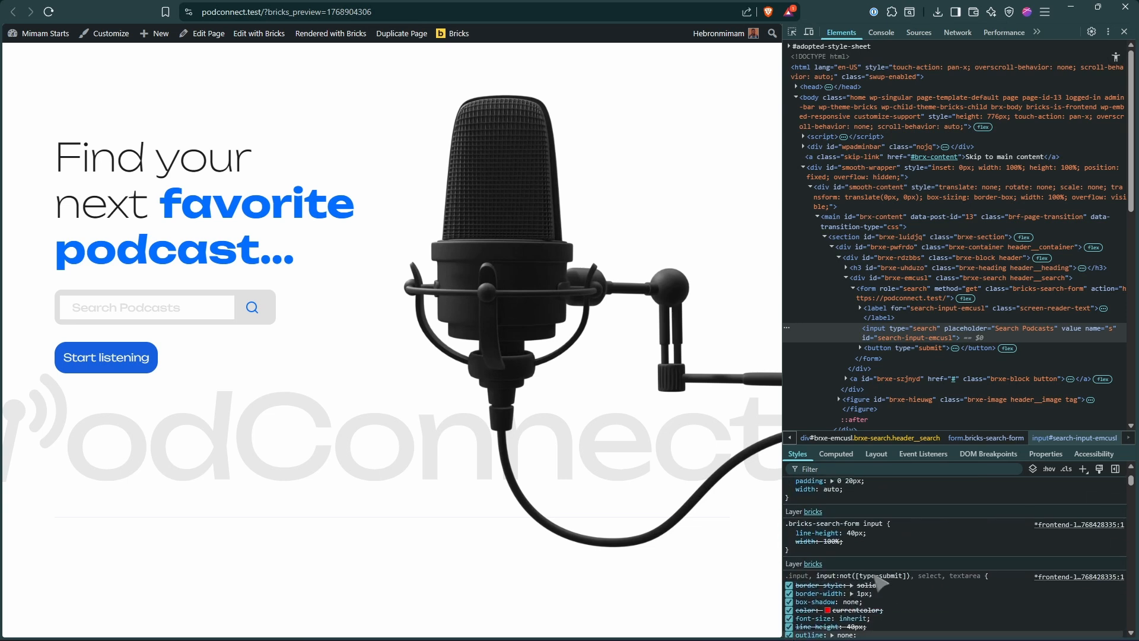
{"action": "scroll", "coordinate": [882, 582], "scroll_direction": "down", "scroll_amount": 6}
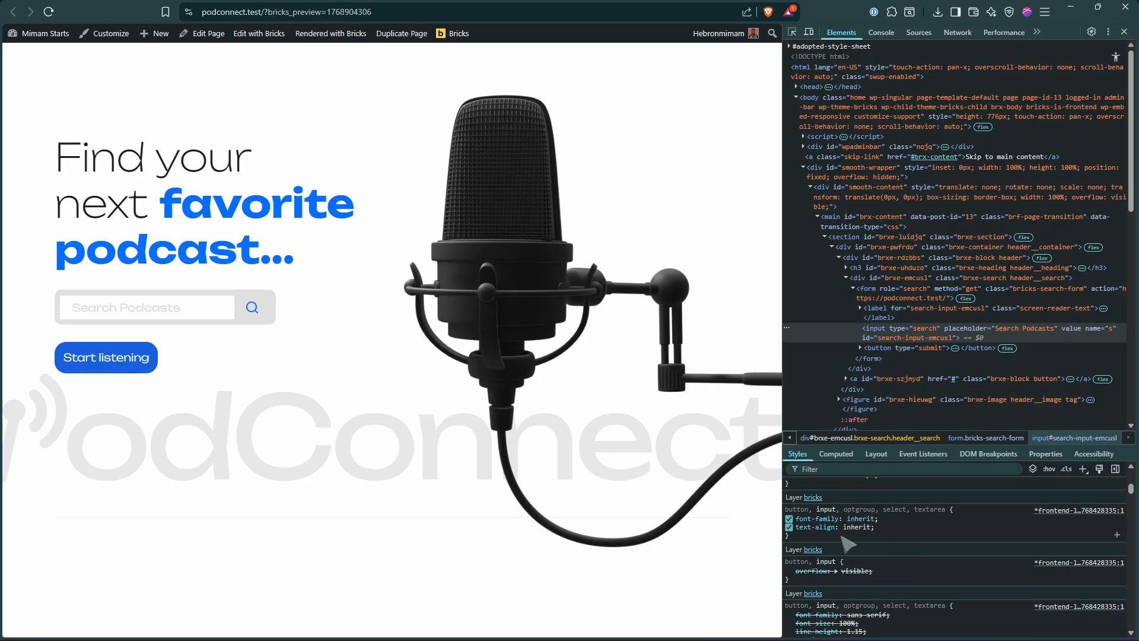
{"action": "scroll", "coordinate": [849, 543], "scroll_direction": "down", "scroll_amount": 2}
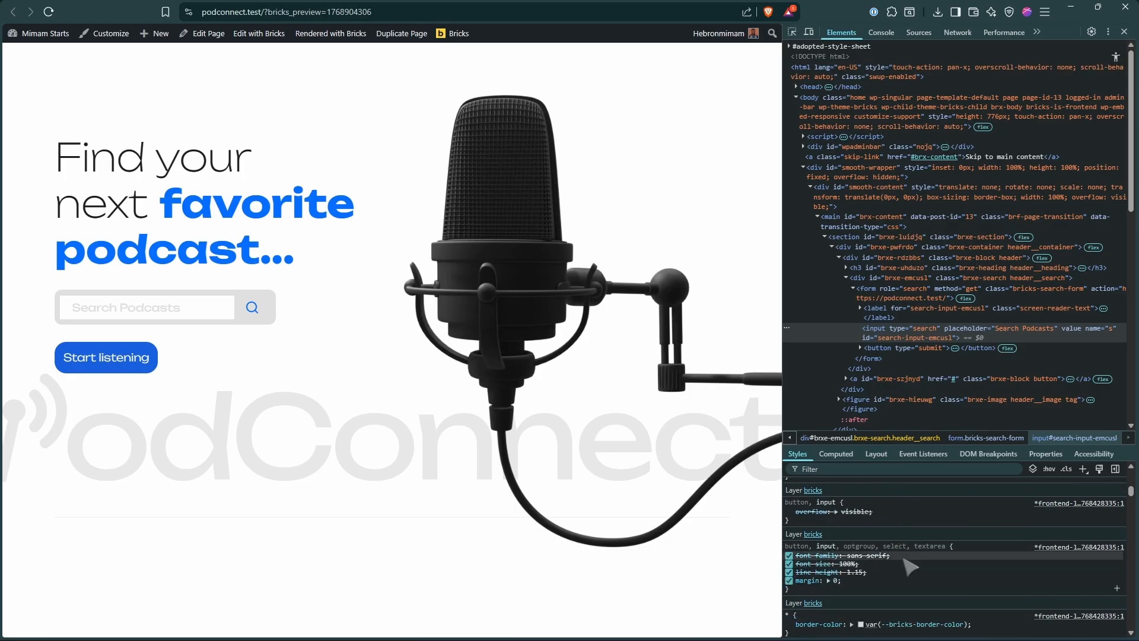
{"action": "scroll", "coordinate": [904, 561], "scroll_direction": "down", "scroll_amount": 5}
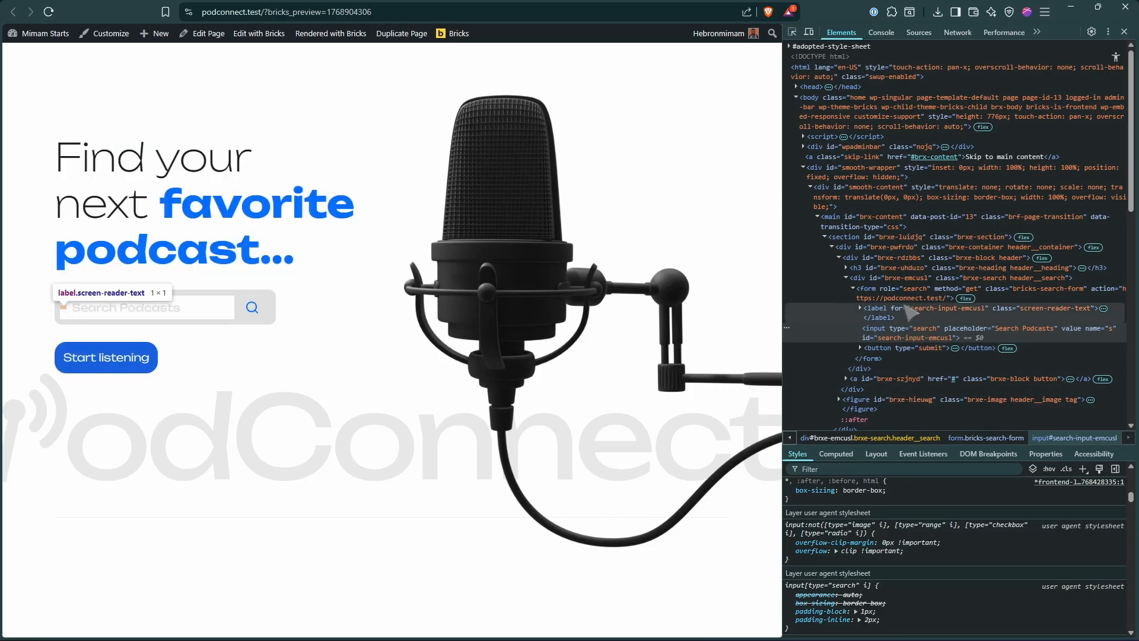
{"action": "scroll", "coordinate": [926, 562], "scroll_direction": "up", "scroll_amount": 5}
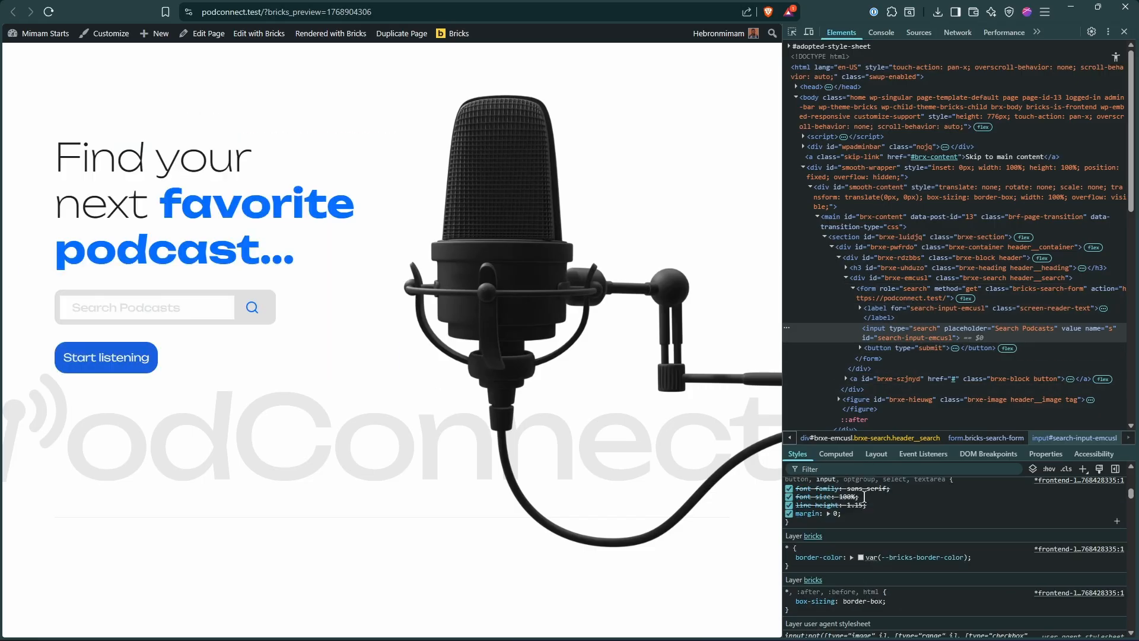
{"action": "scroll", "coordinate": [913, 561], "scroll_direction": "up", "scroll_amount": 2}
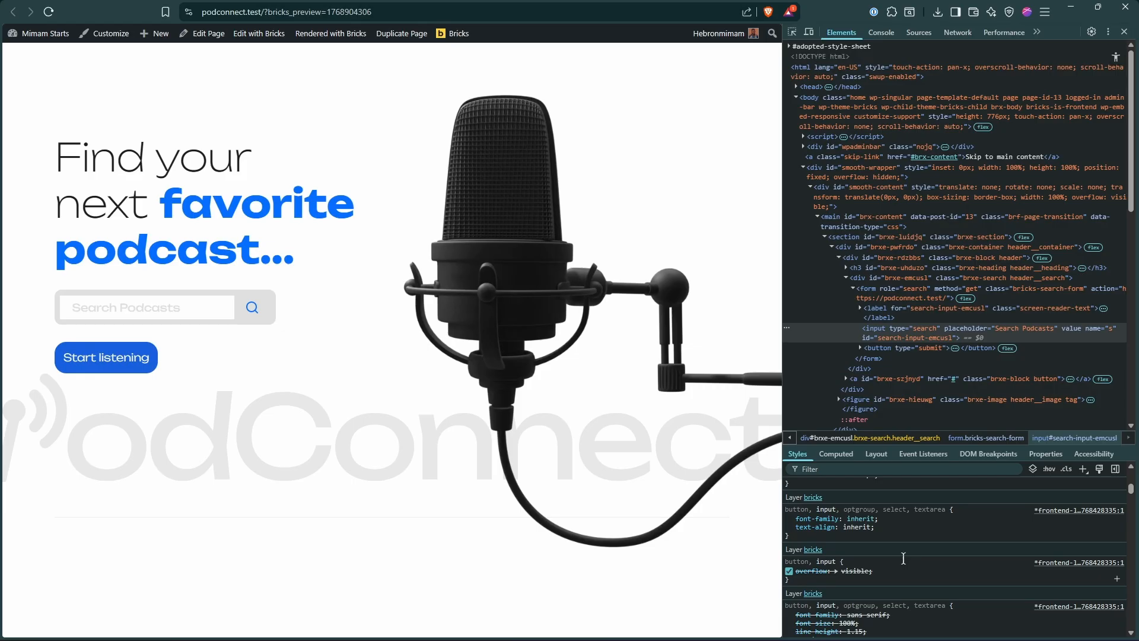
{"action": "scroll", "coordinate": [903, 558], "scroll_direction": "up", "scroll_amount": 3}
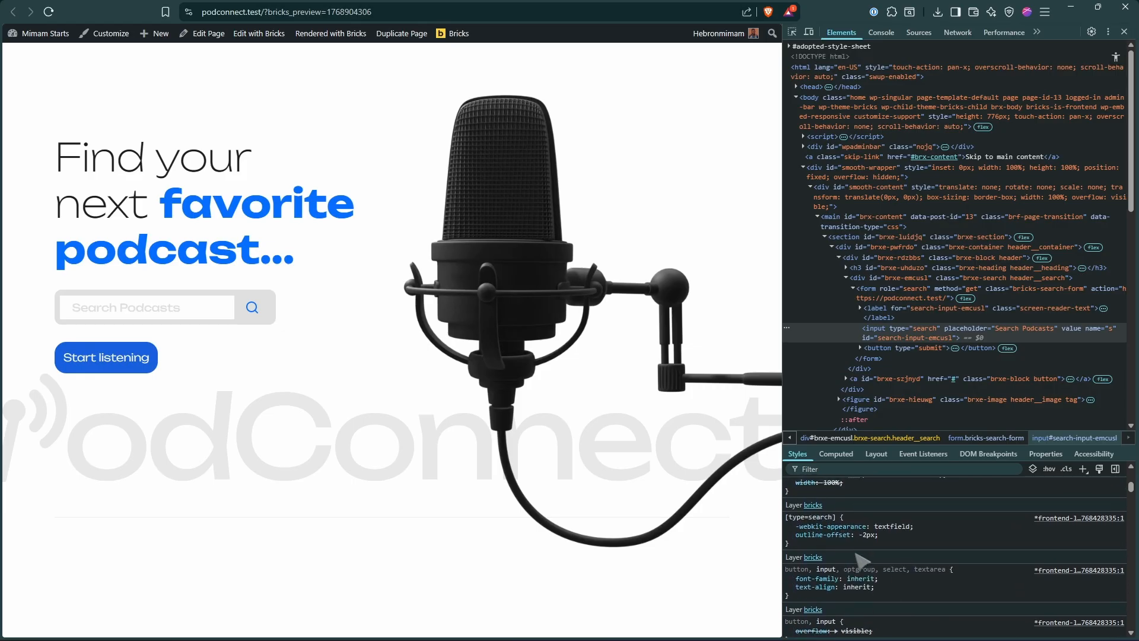
{"action": "scroll", "coordinate": [856, 555], "scroll_direction": "up", "scroll_amount": 8}
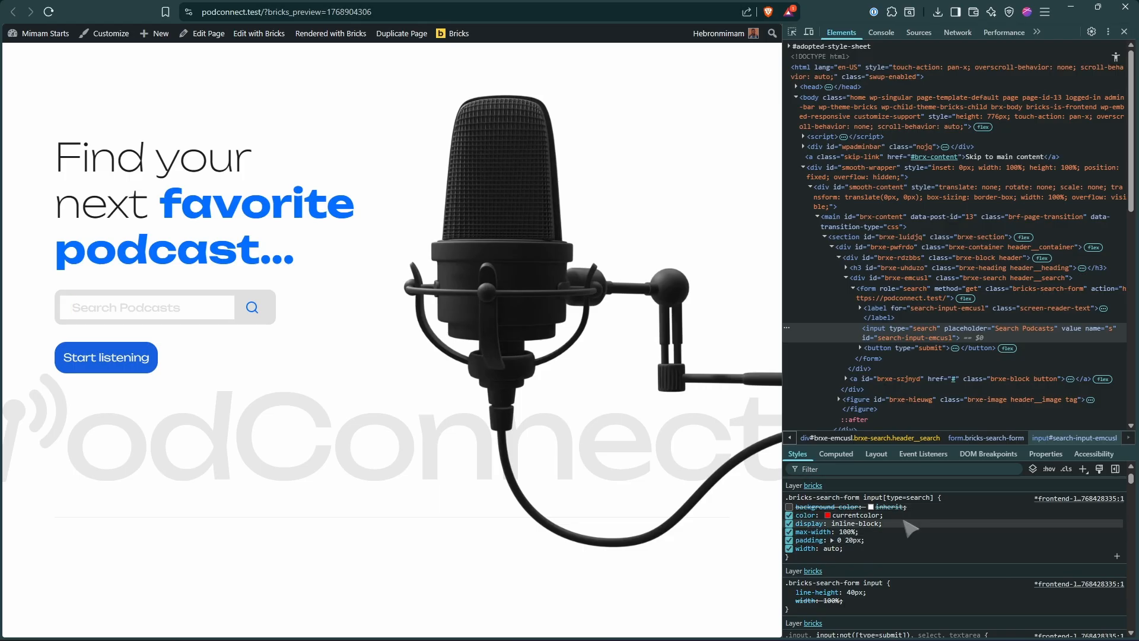
Re-enable the search input's inherited background-color declaration and switch back to the Bricks builder
{"action": "left_click", "coordinate": [790, 508]}
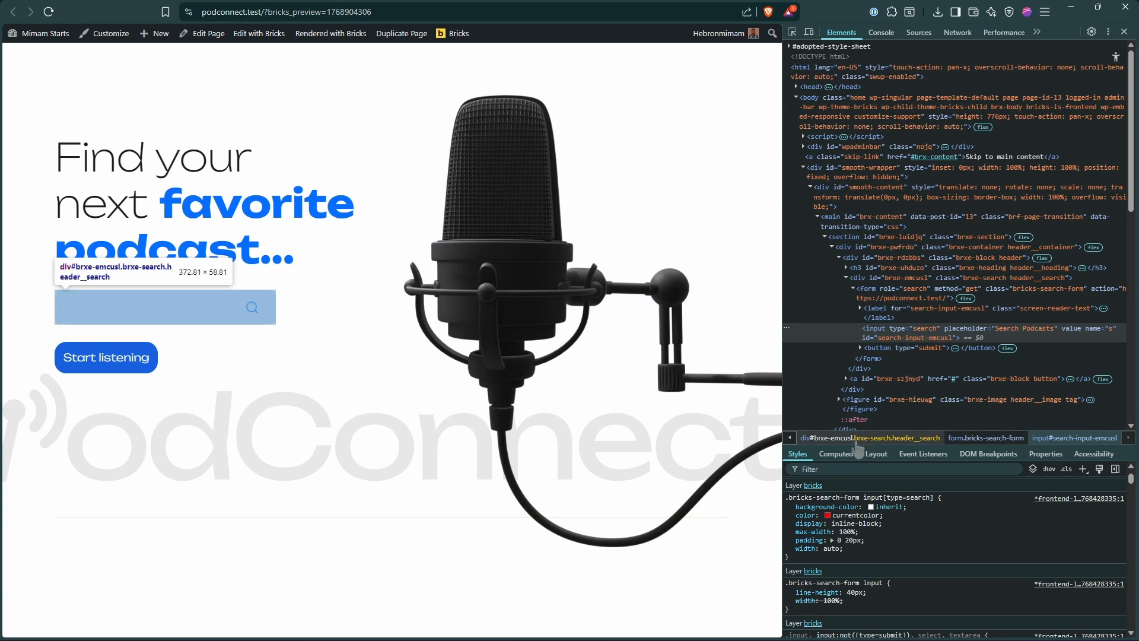
{"action": "key", "text": "ctrl+Tab"}
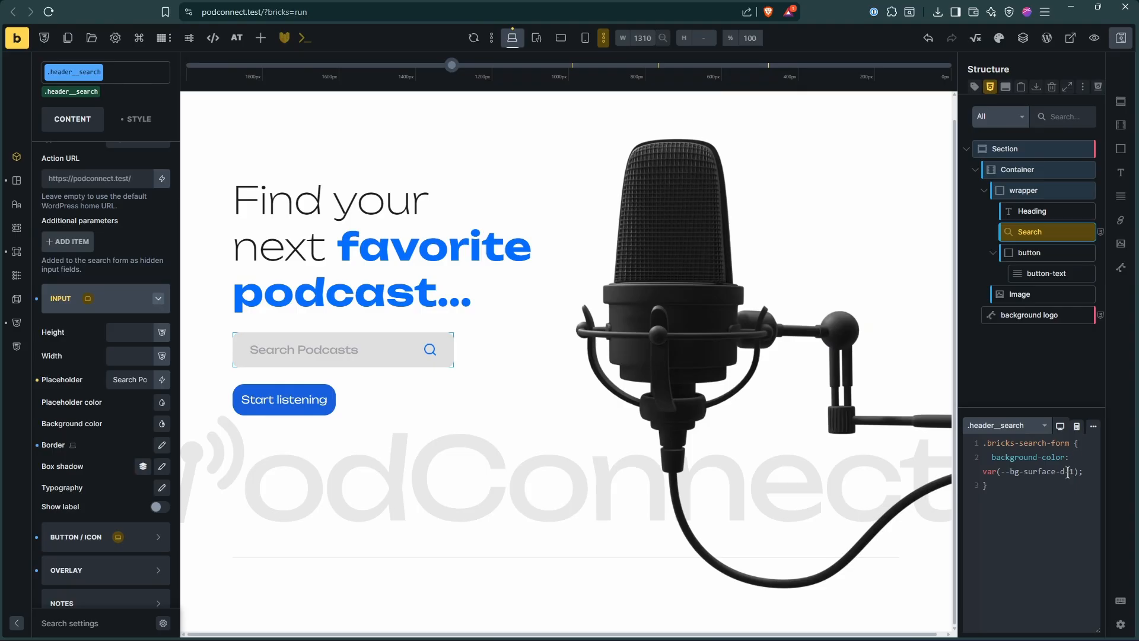
Comment out the whole .bricks-search-form background-color rule in the .header__search custom CSS
{"action": "left_click_drag", "start_coordinate": [1011, 479], "coordinate": [980, 451]}
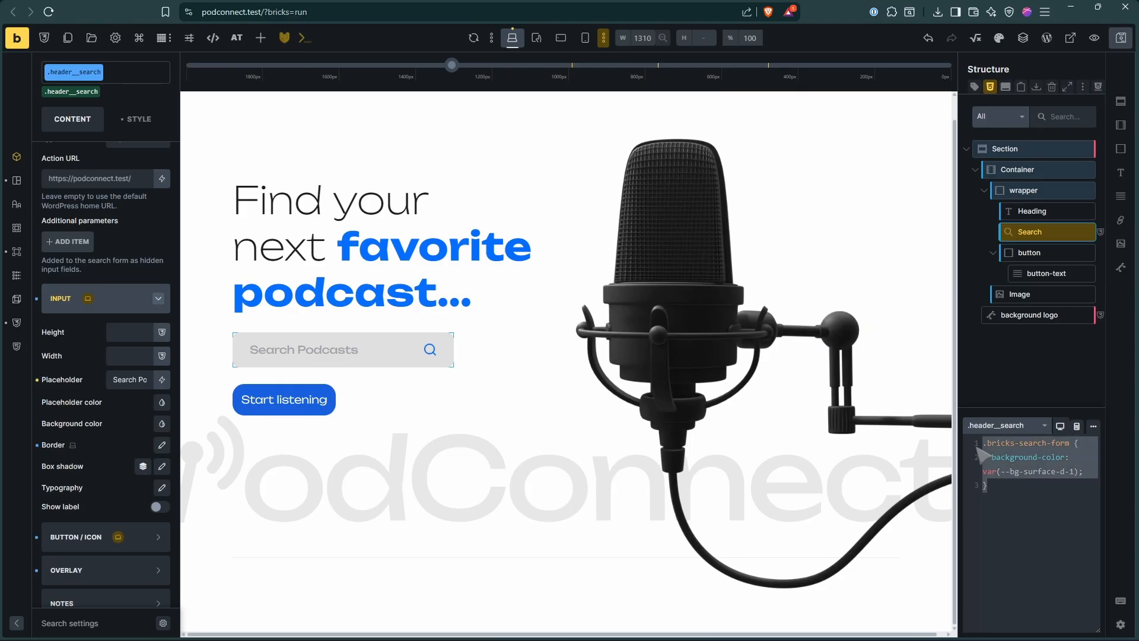
{"action": "key", "text": "ctrl+slash"}
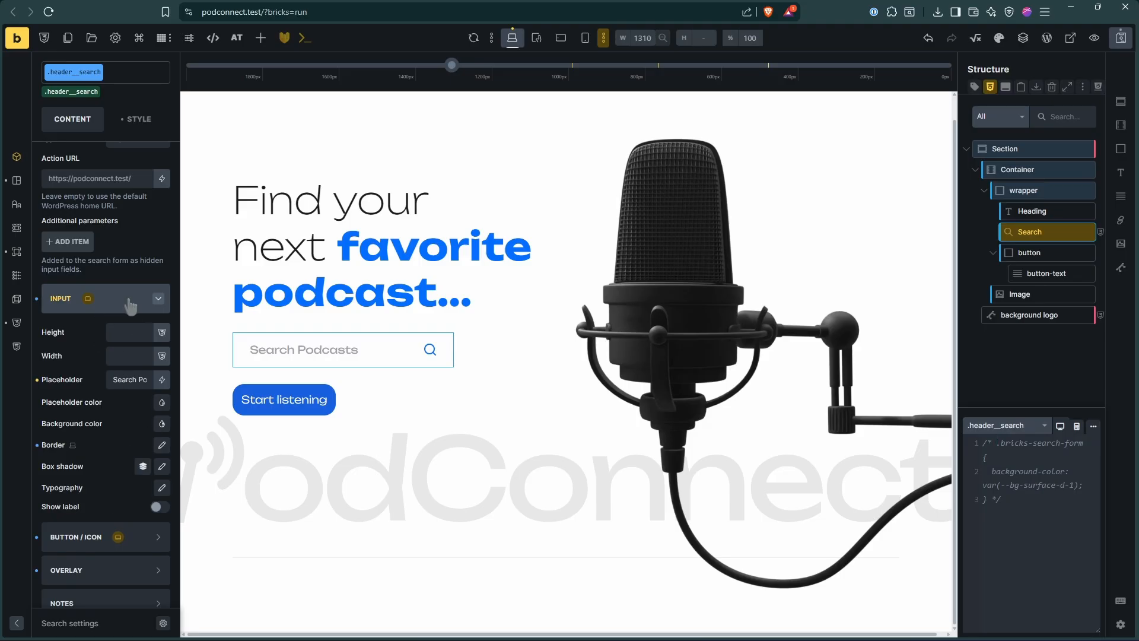
Set the search input's background colour to the light grey shade found by filtering the CSS variables for "sur"
{"action": "left_click", "coordinate": [163, 425]}
{"action": "type", "text": "sur"}
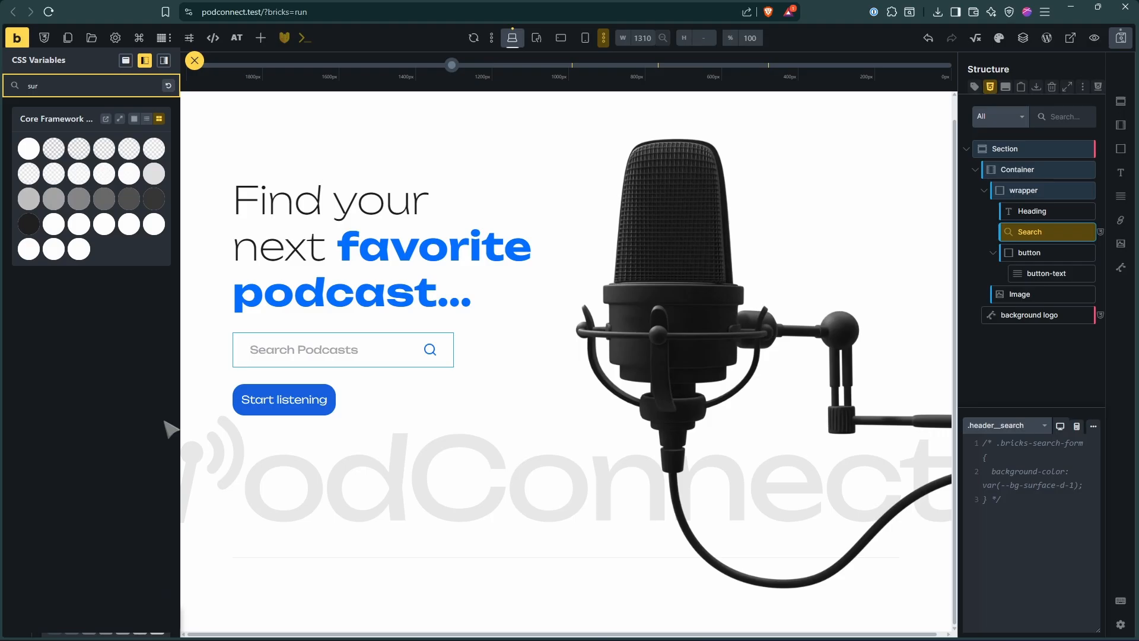
{"action": "left_click", "coordinate": [164, 173]}
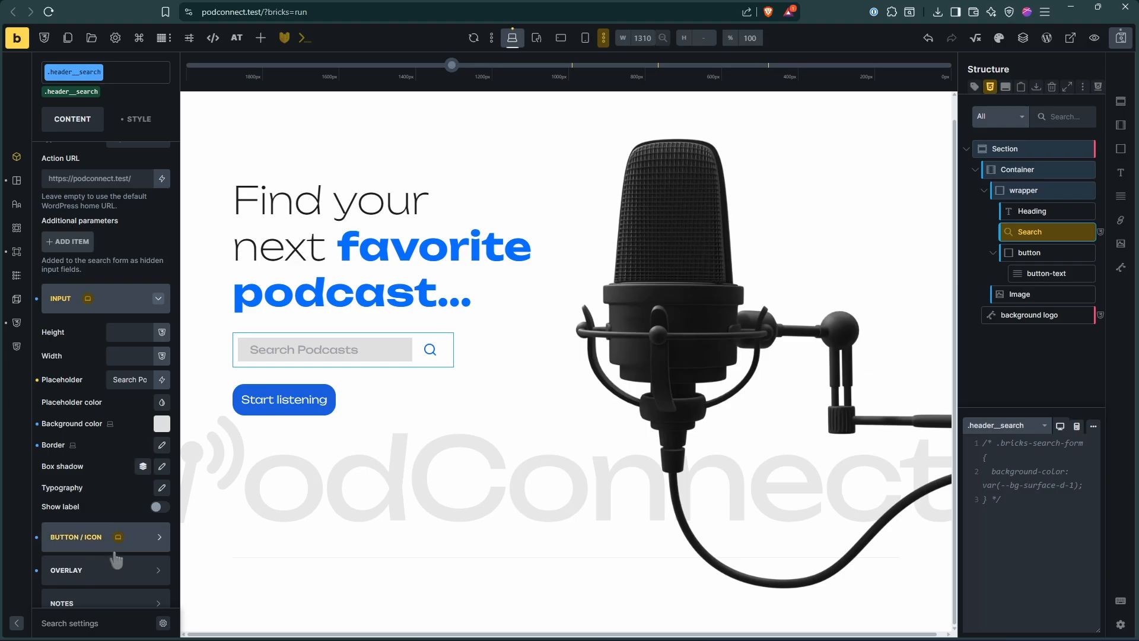
Give the search field's button/icon the same light grey surface background colour
{"action": "scroll", "coordinate": [59, 555], "scroll_direction": "down", "scroll_amount": 1}
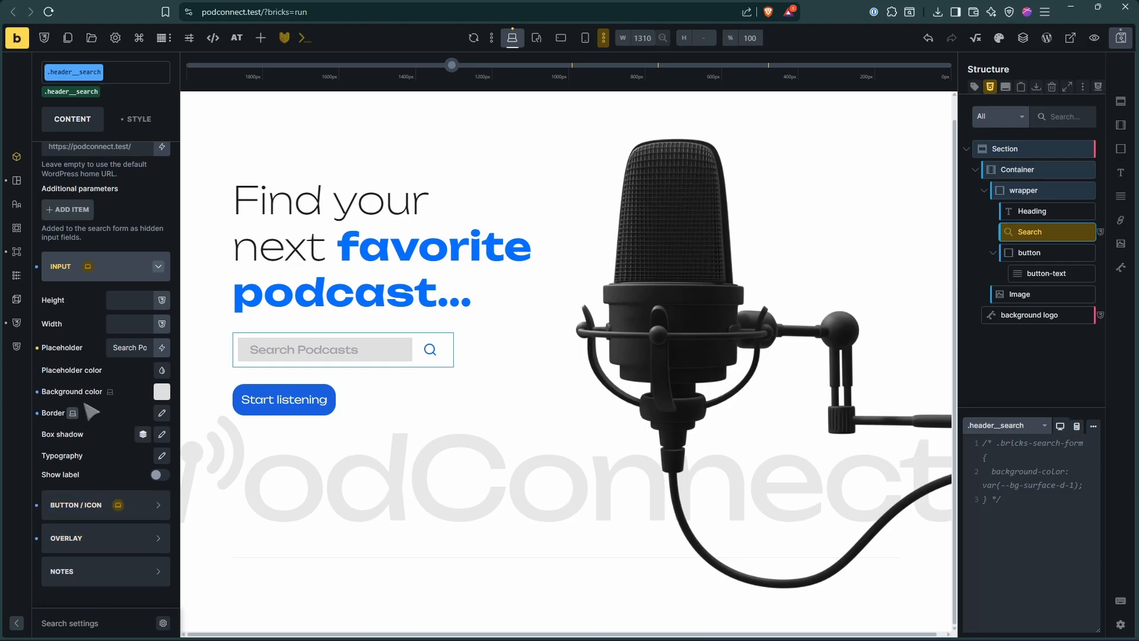
{"action": "left_click", "coordinate": [138, 514]}
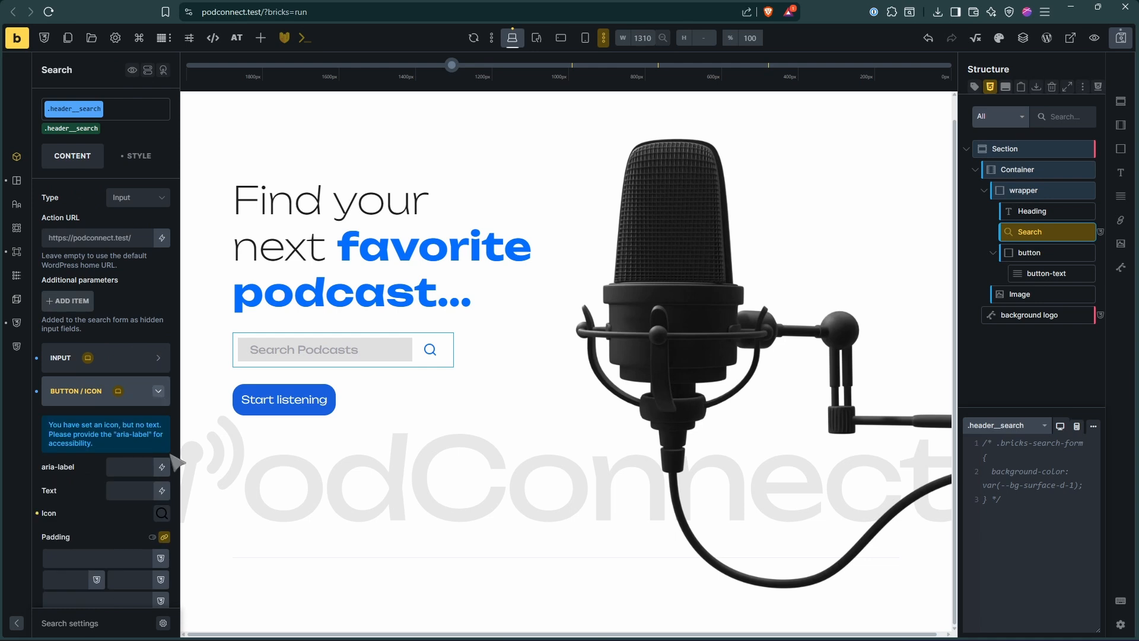
{"action": "scroll", "coordinate": [127, 498], "scroll_direction": "down", "scroll_amount": 5}
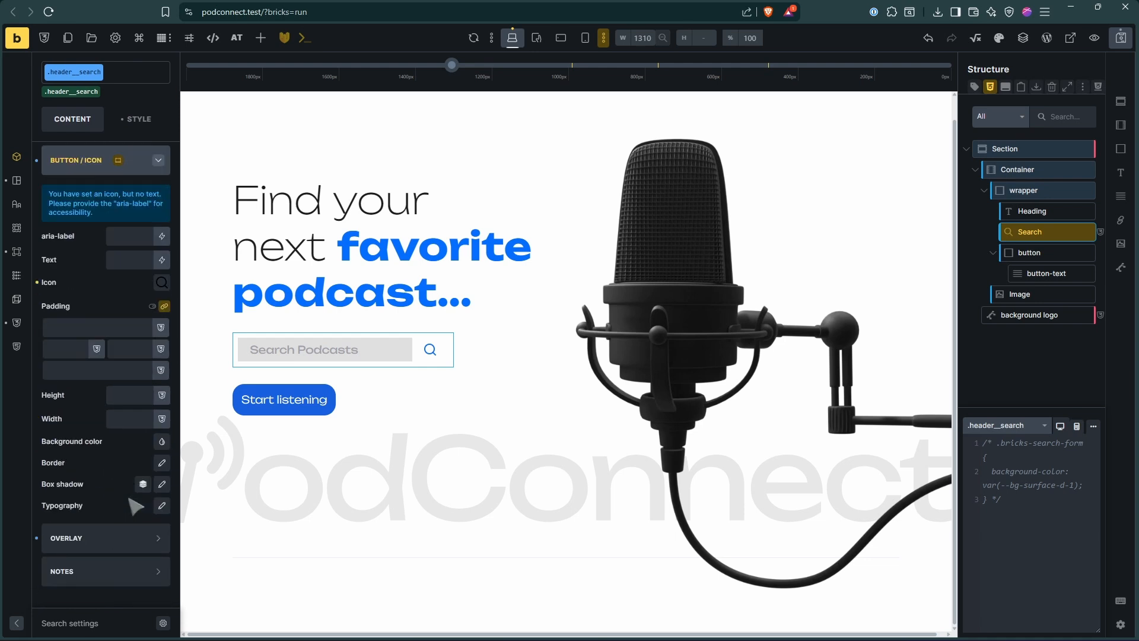
{"action": "left_click", "coordinate": [160, 444]}
{"action": "type", "text": "sur"}
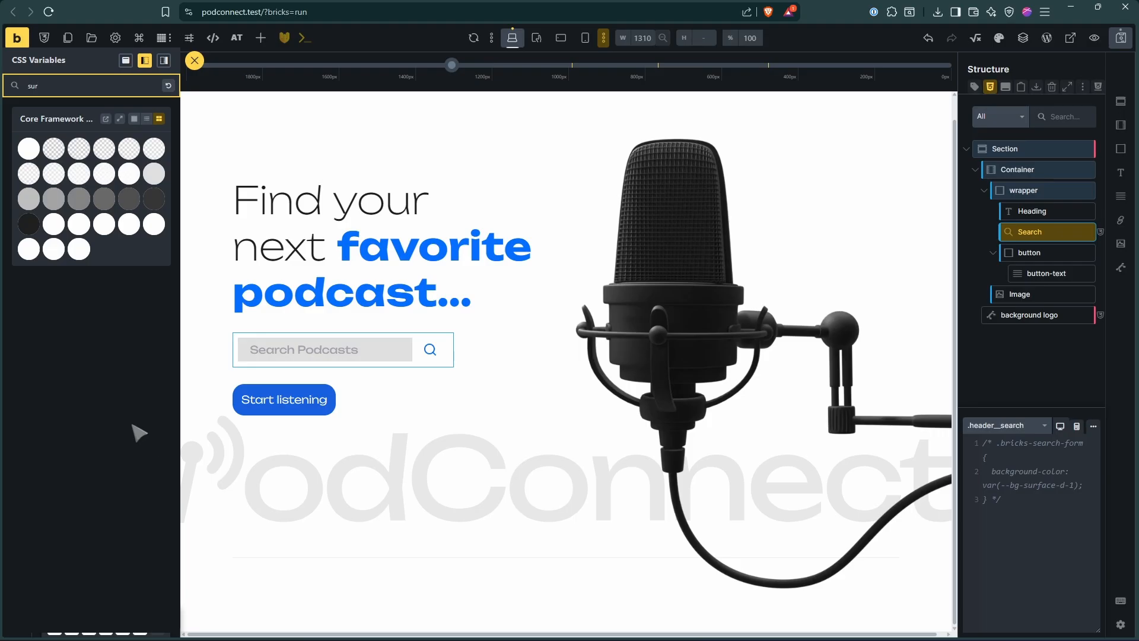
{"action": "left_click", "coordinate": [153, 173]}
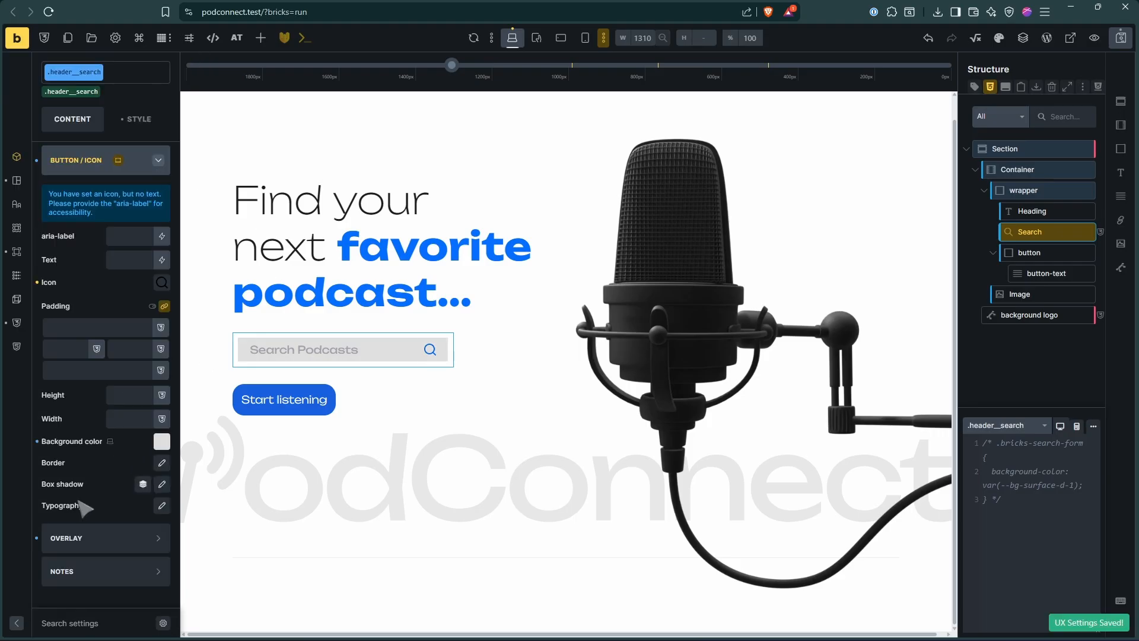
Set the whole Search element's background colour to the light grey surface shade, filtering the variables for "surf"
{"action": "left_click", "coordinate": [16, 228]}
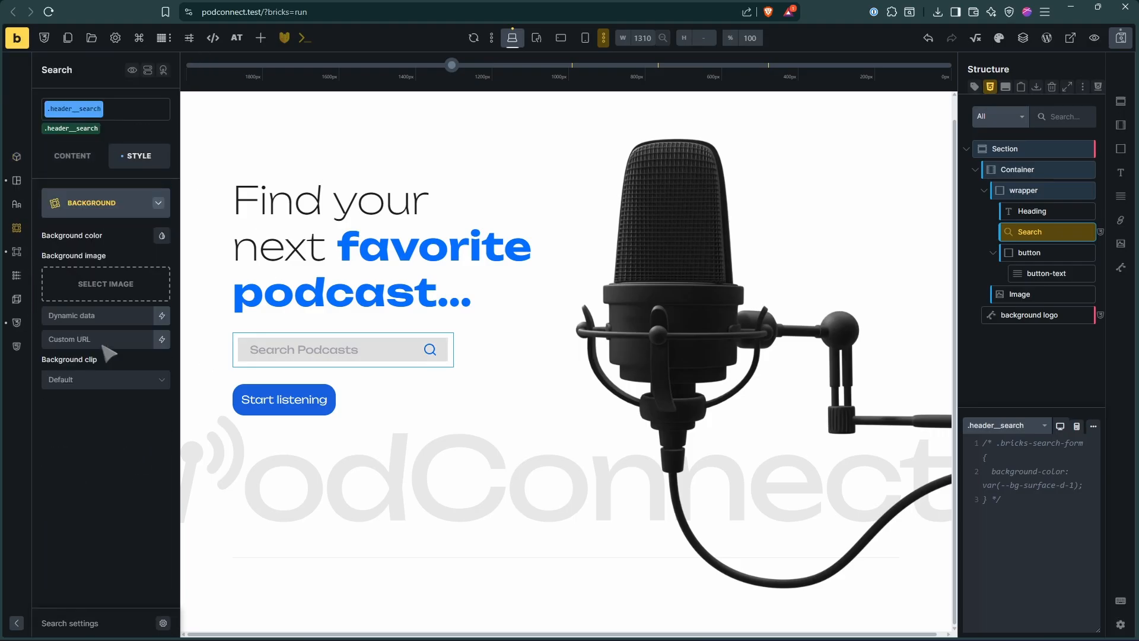
{"action": "left_click", "coordinate": [162, 236]}
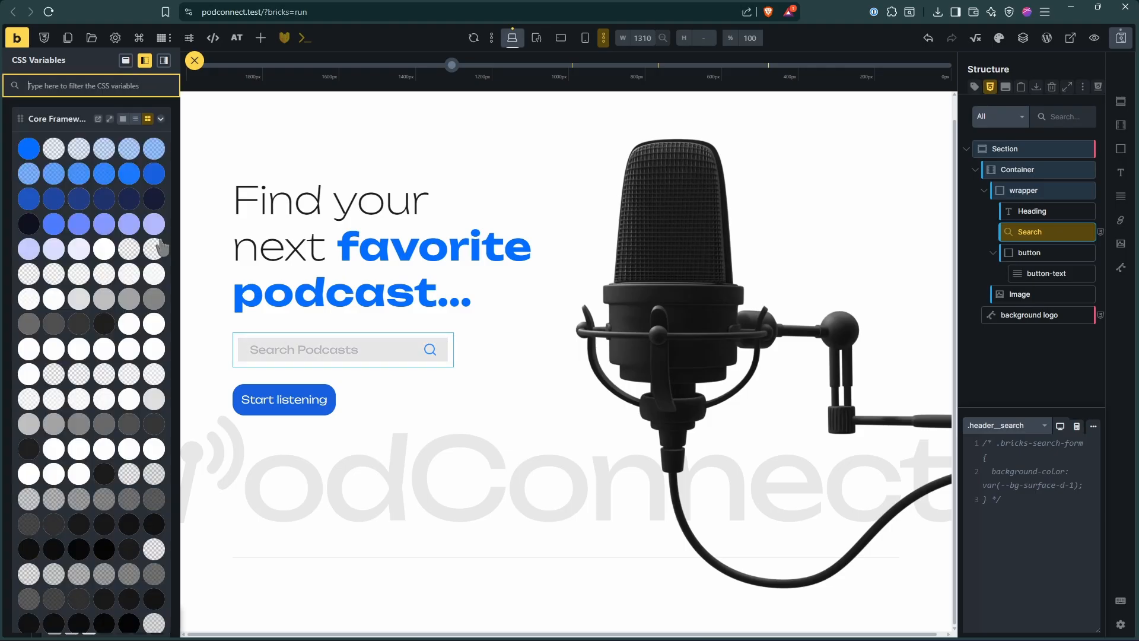
{"action": "type", "text": "surf"}
{"action": "left_click", "coordinate": [157, 176]}
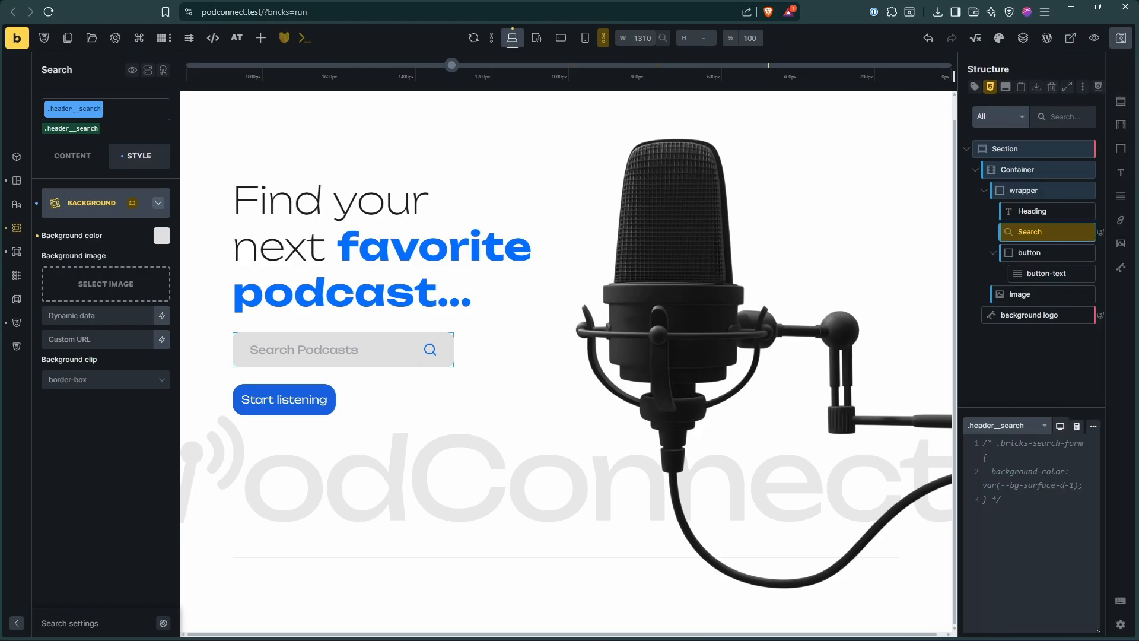
{"action": "left_click", "coordinate": [1068, 40]}
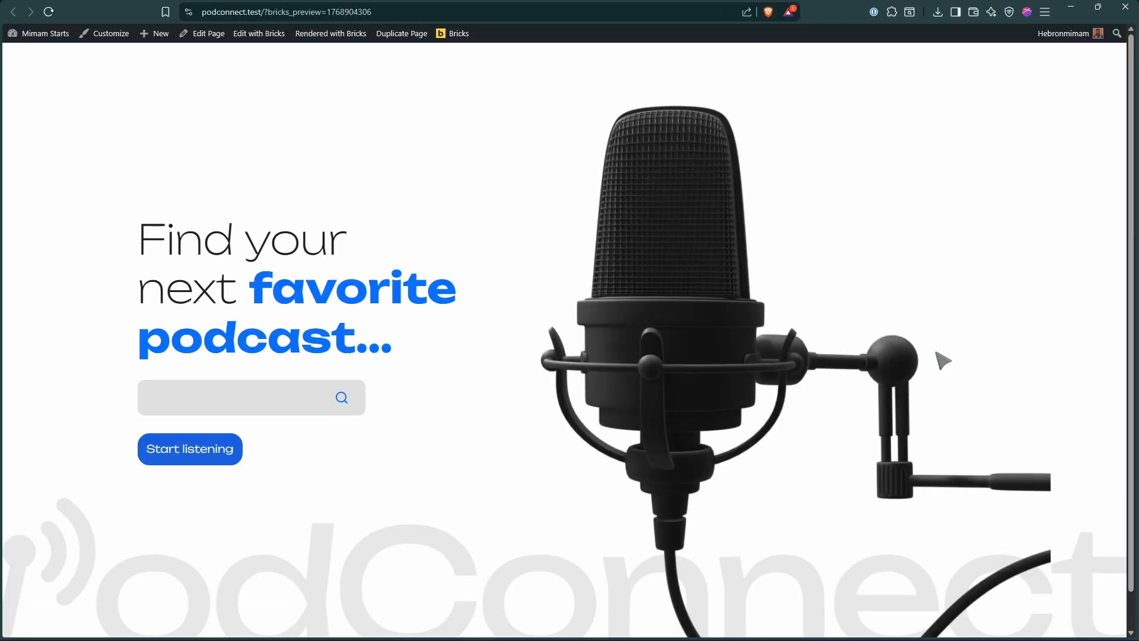
{"action": "left_click", "coordinate": [263, 11]}
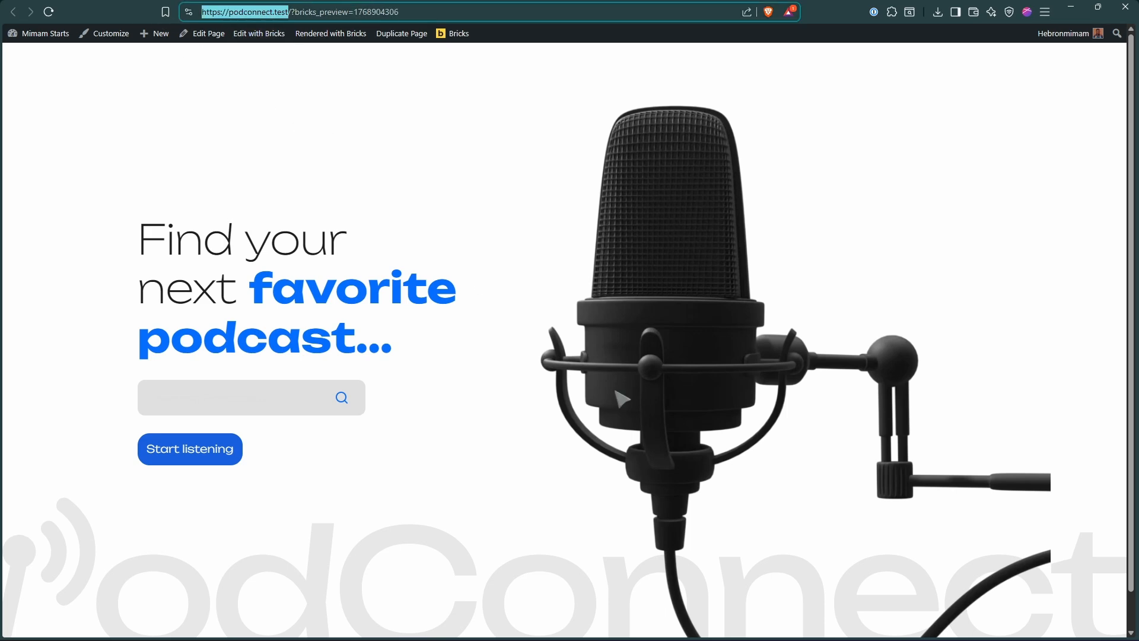
{"action": "left_click", "coordinate": [647, 361]}
{"action": "key", "text": "alt+Tab"}
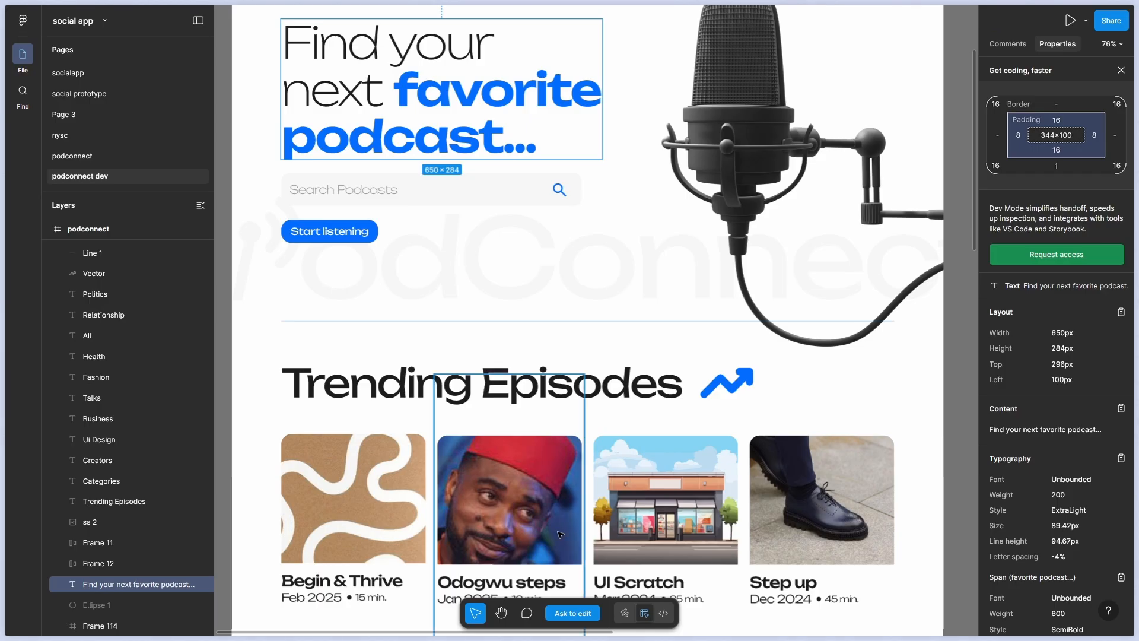
{"action": "key", "text": "ctrl+t"}
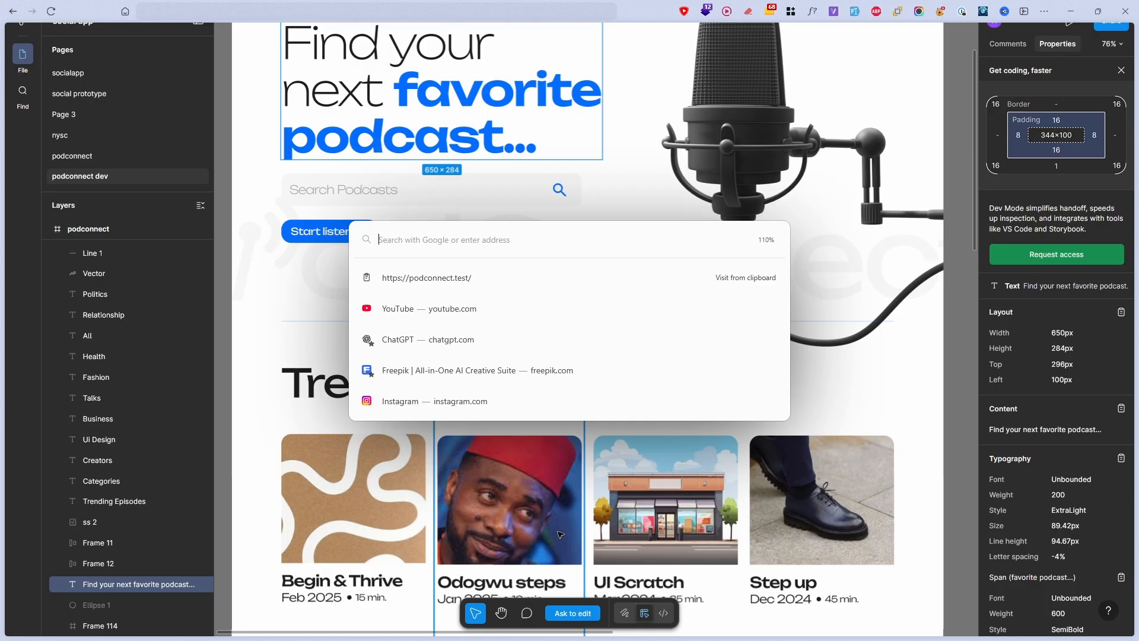
{"action": "type", "text": "https://podconnect.test/"}
{"action": "key", "text": "Return"}
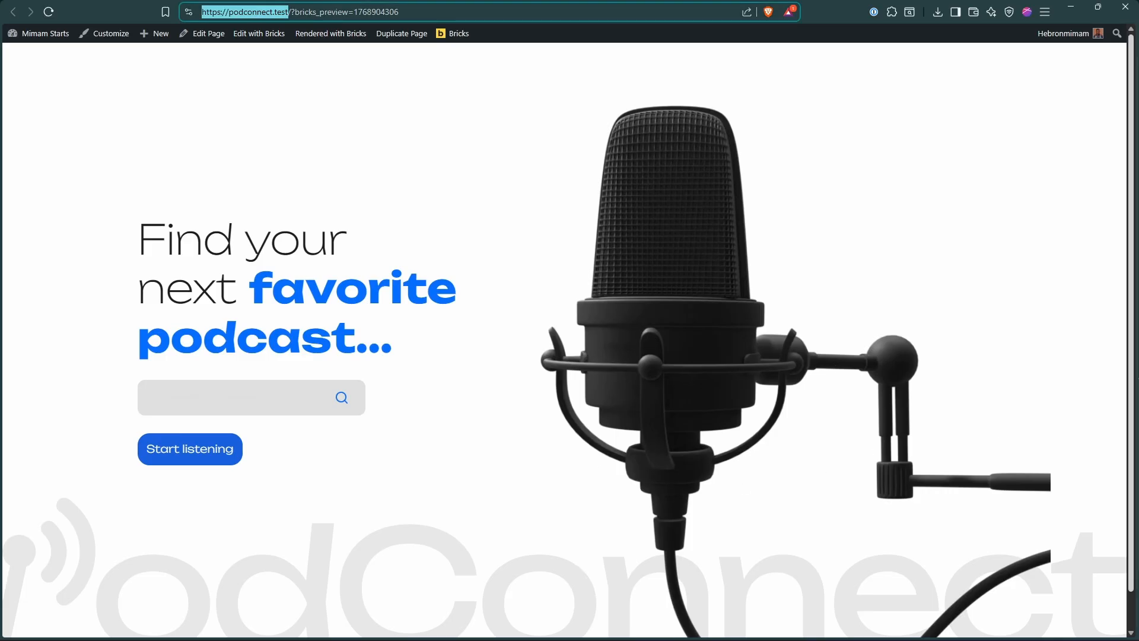
Compare the builder with the front-end preview, test the search field with "testing", clear it and return to the Bricks builder
{"action": "mouse_move", "coordinate": [1058, 265]}
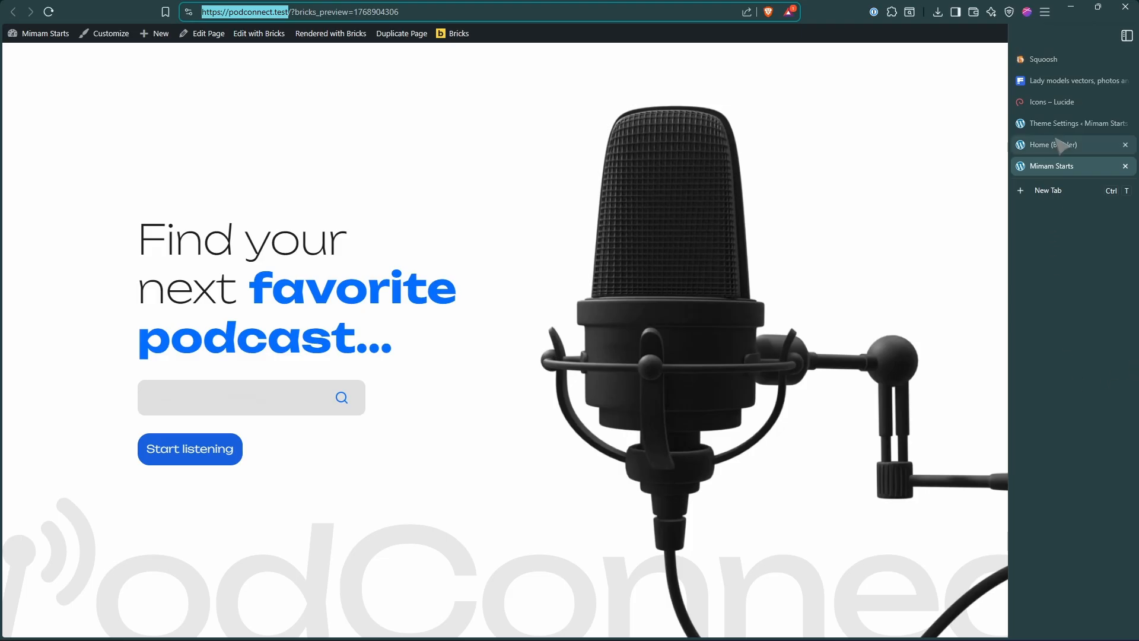
{"action": "left_click", "coordinate": [1061, 145]}
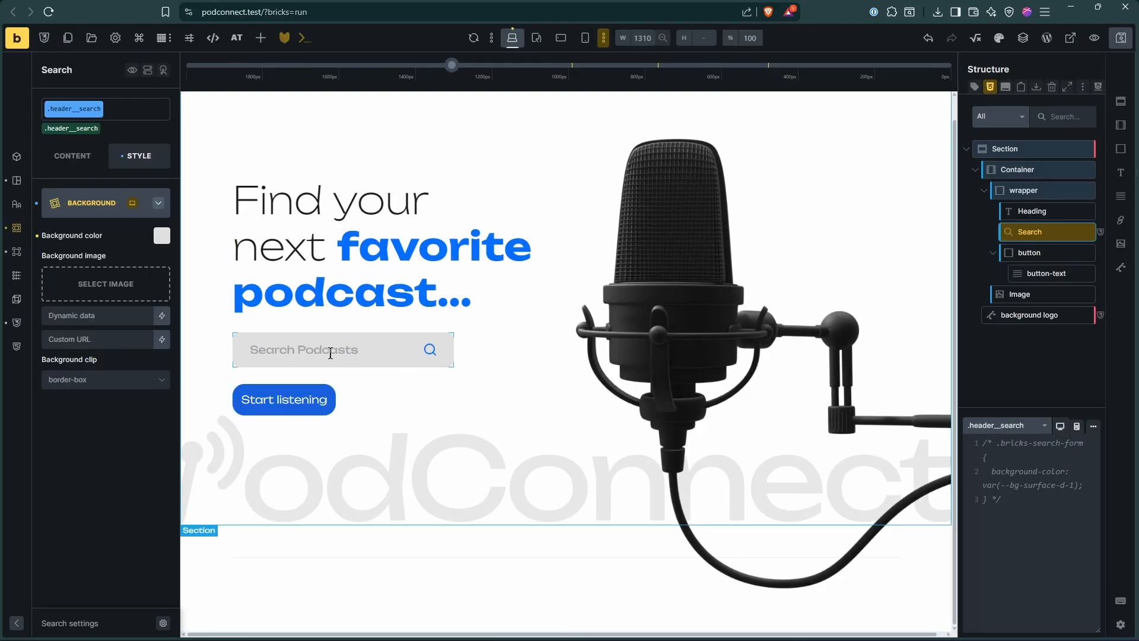
{"action": "key", "text": "ctrl+Tab"}
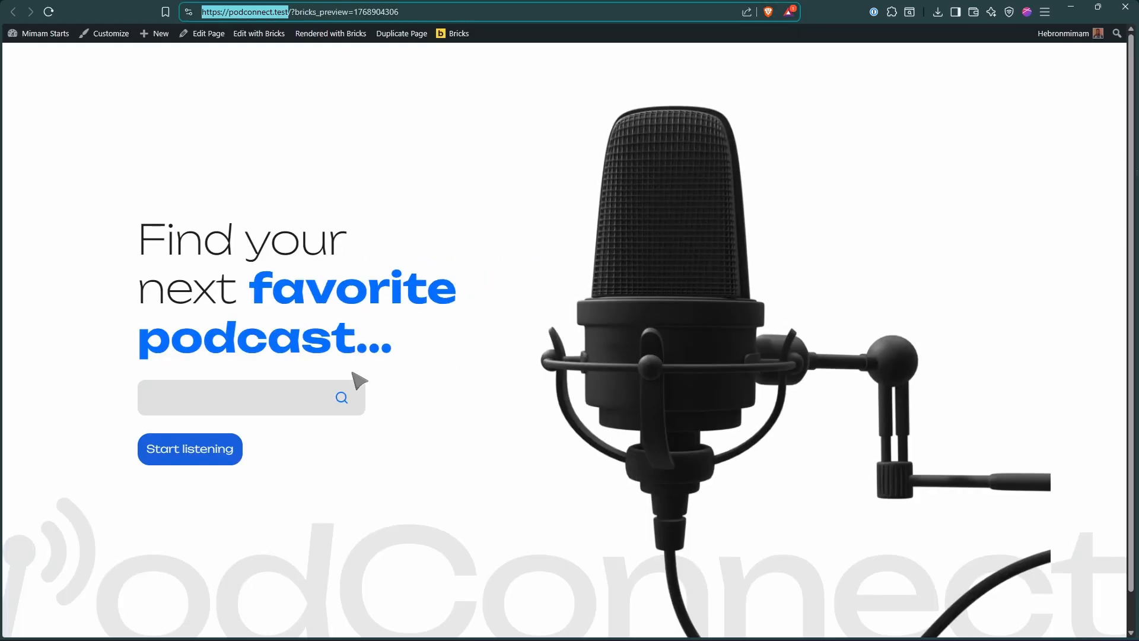
{"action": "left_click", "coordinate": [203, 381]}
{"action": "left_click", "coordinate": [195, 393]}
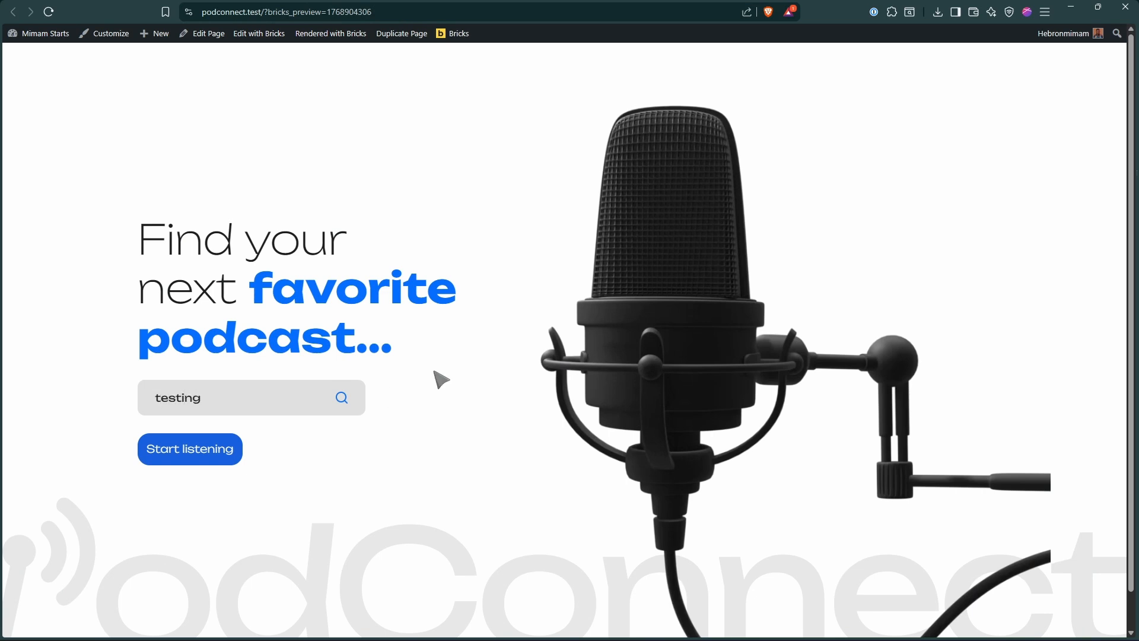
{"action": "key", "text": "ctrl+a"}
{"action": "key", "text": "BackSpace"}
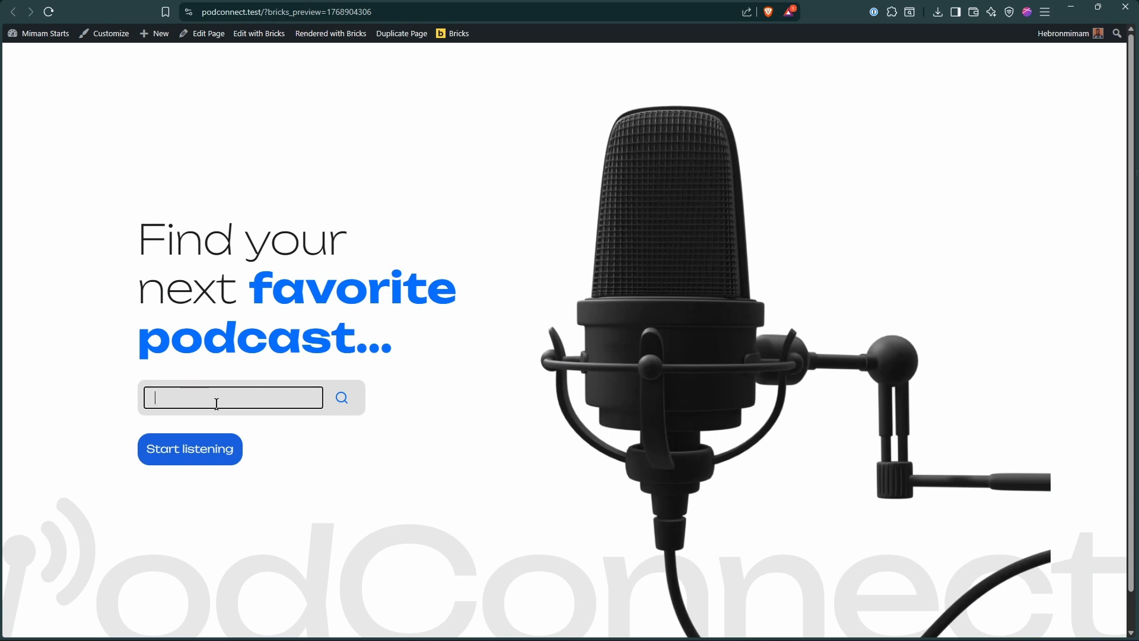
{"action": "left_click", "coordinate": [435, 409]}
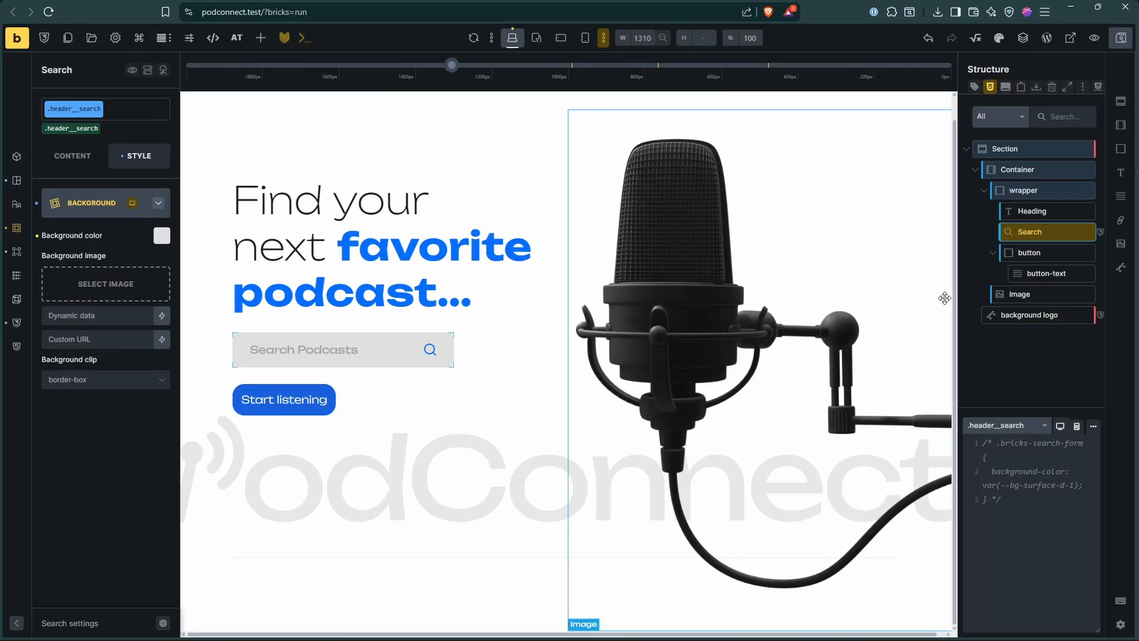
Set the Search element's input placeholder colour to the first bright blue in the Core Framework palette
{"action": "left_click", "coordinate": [985, 191]}
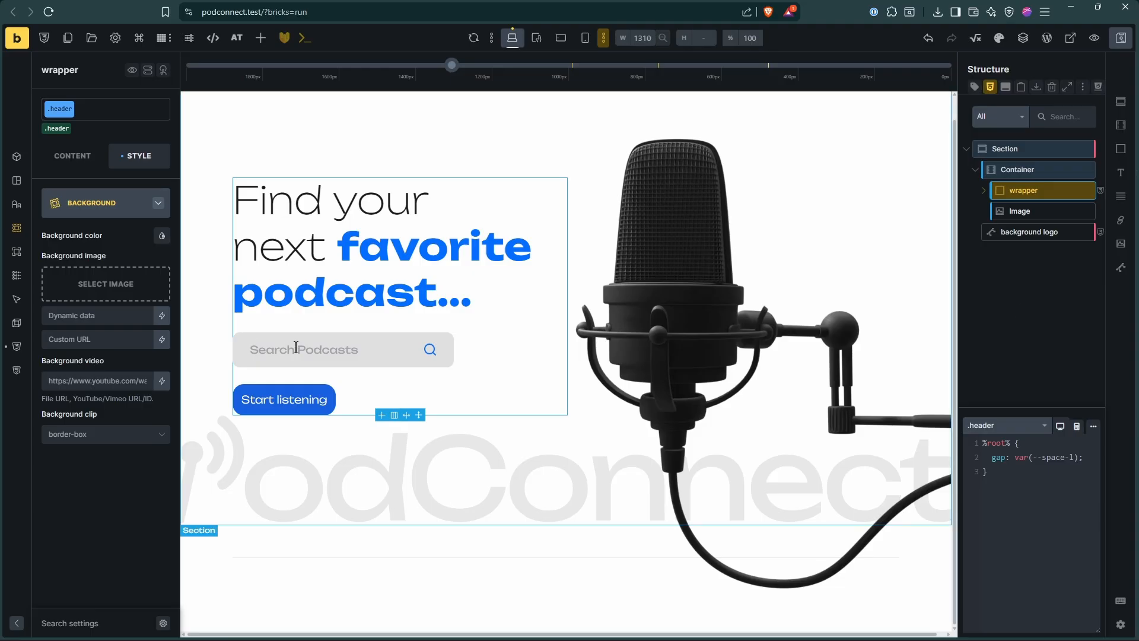
{"action": "left_click", "coordinate": [984, 191]}
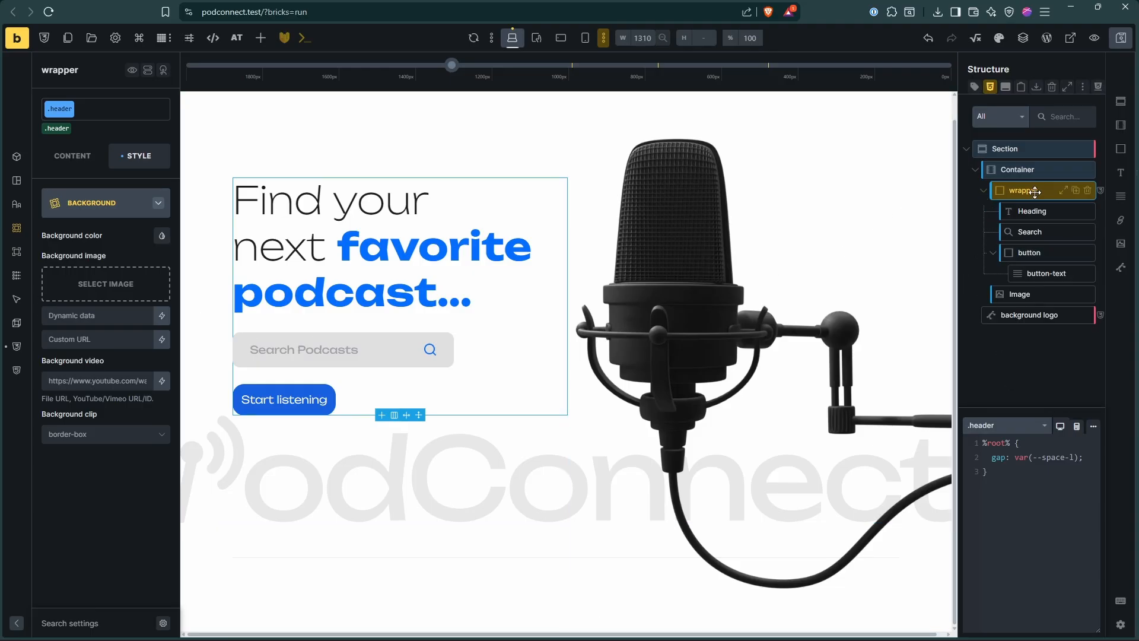
{"action": "left_click", "coordinate": [1030, 232]}
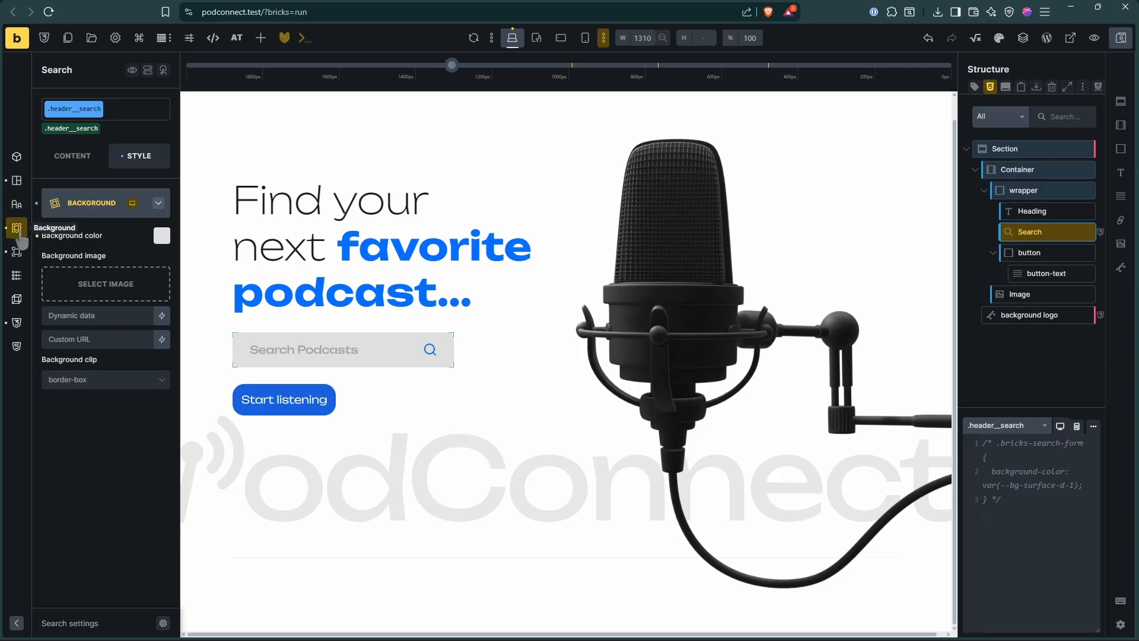
{"action": "left_click", "coordinate": [26, 167]}
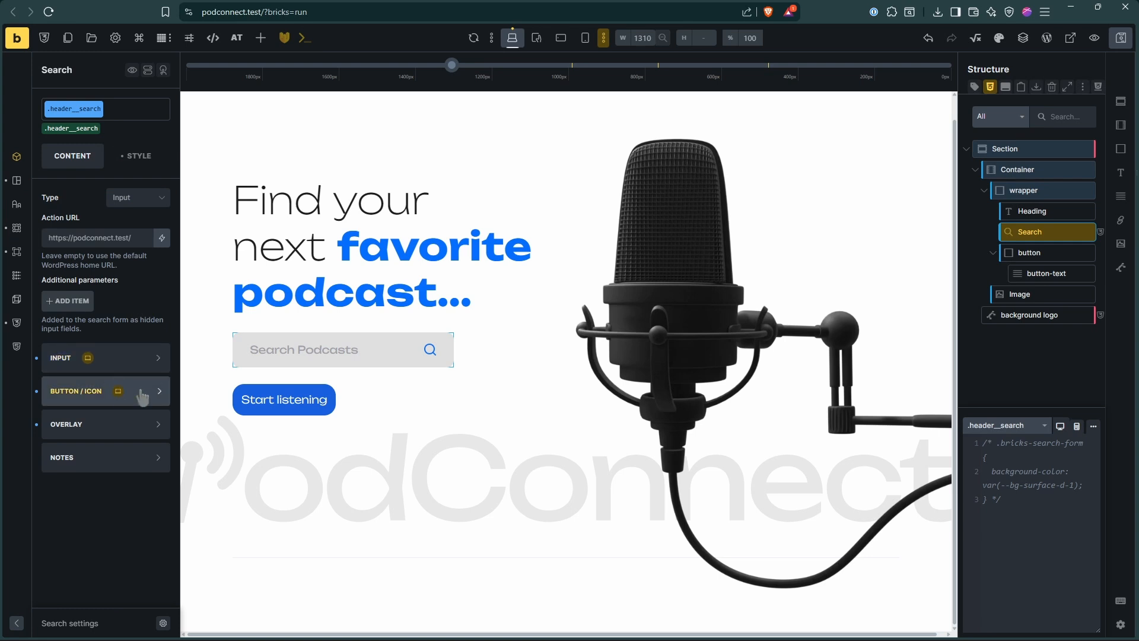
{"action": "left_click", "coordinate": [131, 357]}
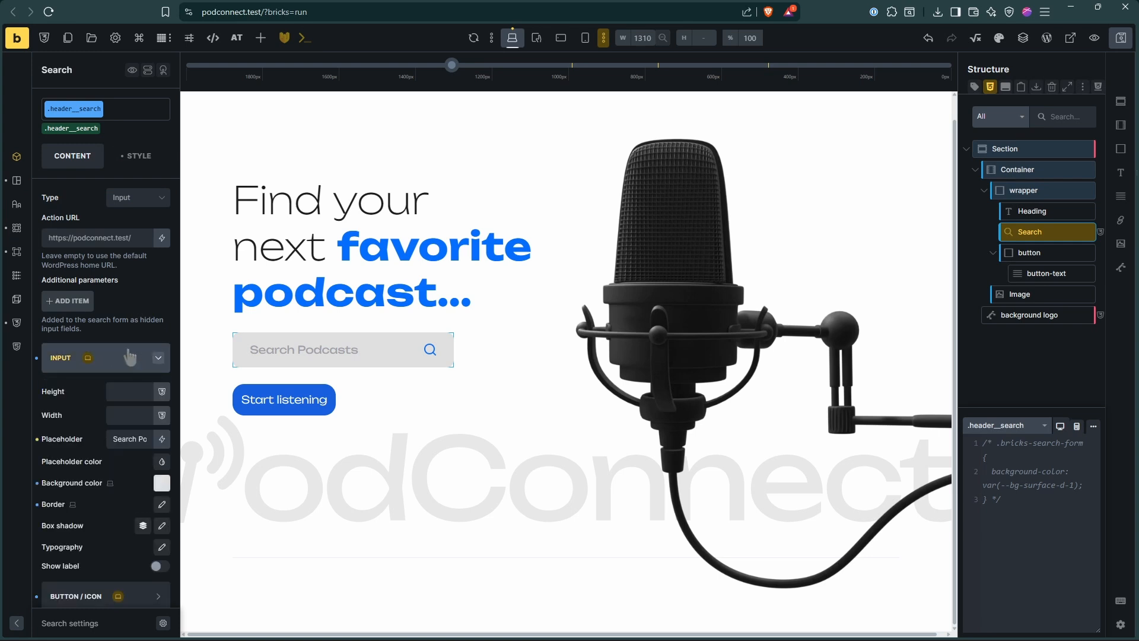
{"action": "left_click", "coordinate": [162, 463]}
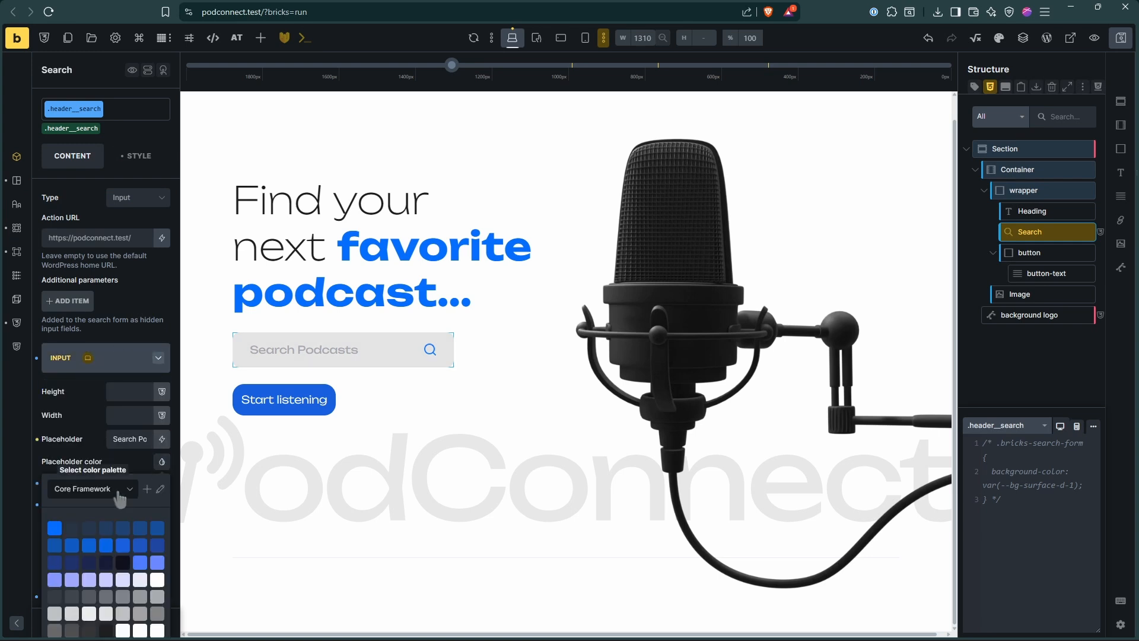
{"action": "left_click", "coordinate": [54, 528]}
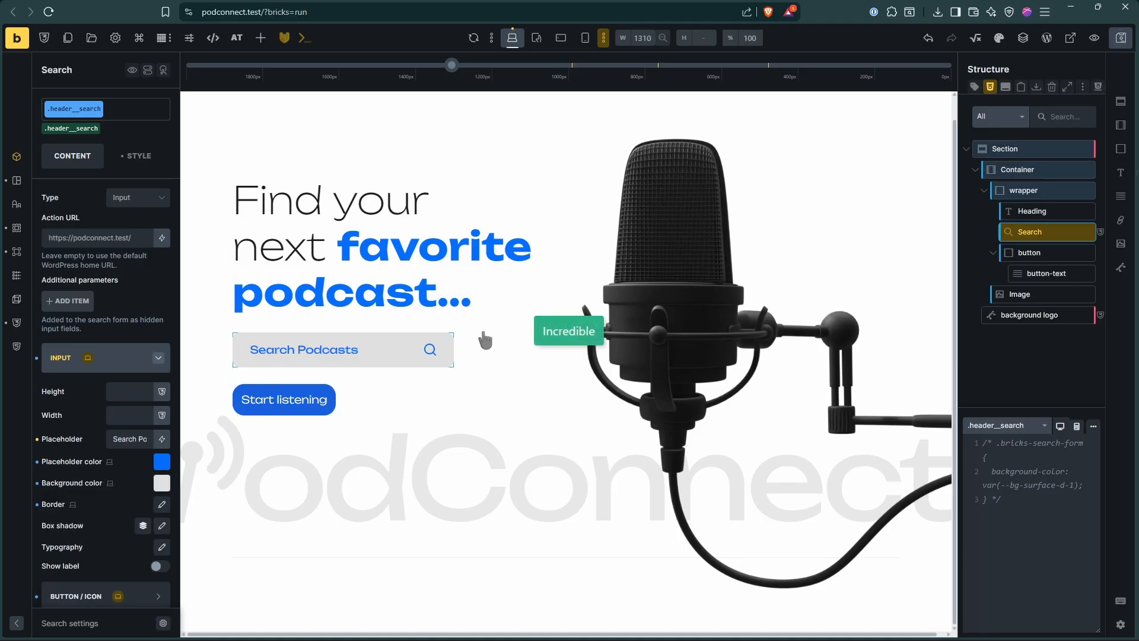
Check the placeholder text on the front-end preview and switch back to the Bricks builder
{"action": "mouse_move", "coordinate": [1088, 254]}
{"action": "left_click", "coordinate": [1057, 173]}
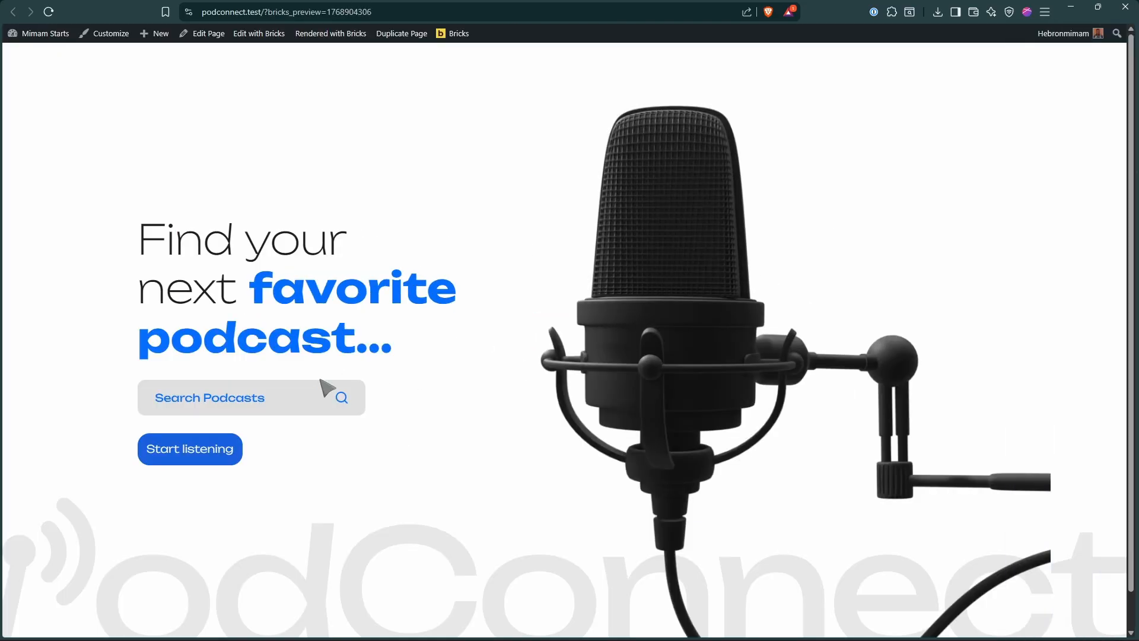
{"action": "key", "text": "ctrl+Tab"}
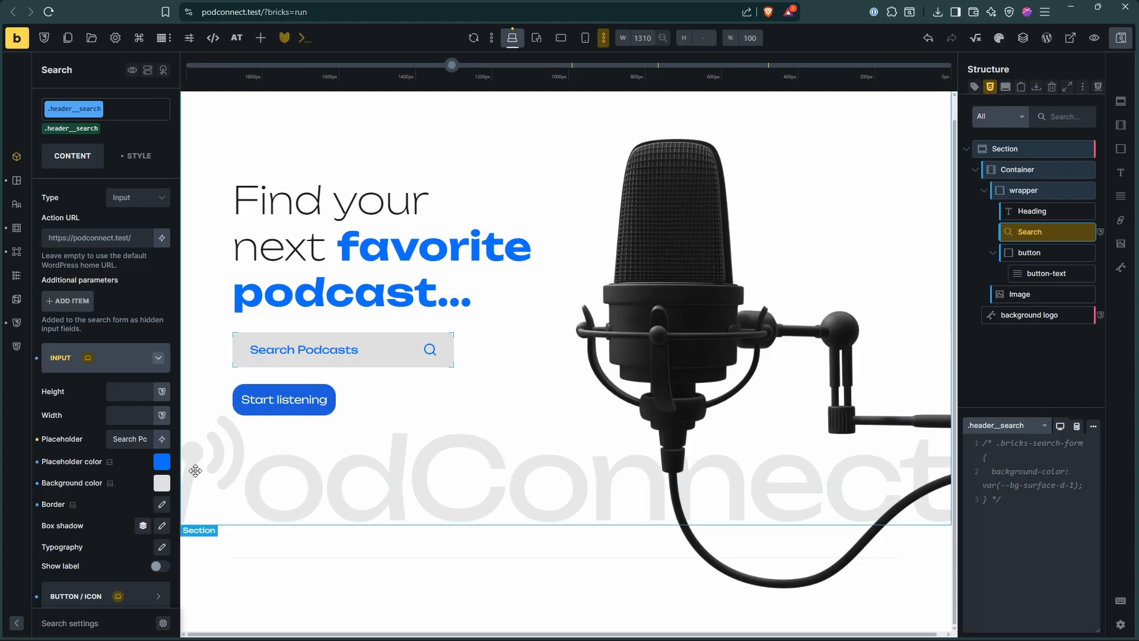
Clear the background colours of the Search element's input and its button/icon in the .header__search class
{"action": "left_click", "coordinate": [37, 483]}
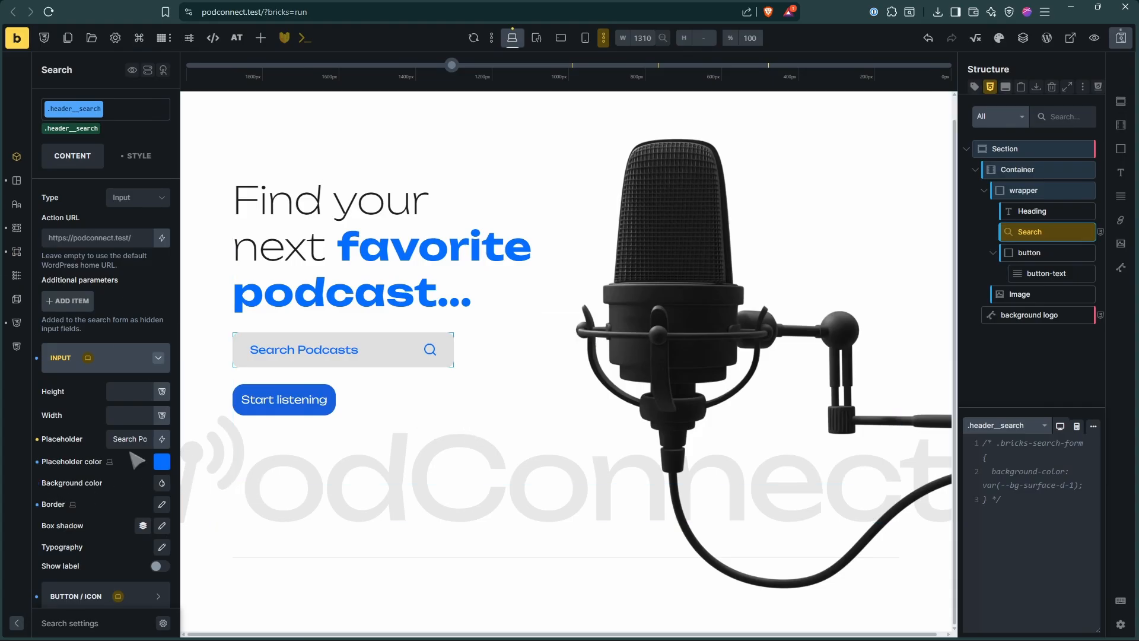
{"action": "scroll", "coordinate": [89, 505], "scroll_direction": "down", "scroll_amount": 2}
{"action": "left_click", "coordinate": [86, 511]}
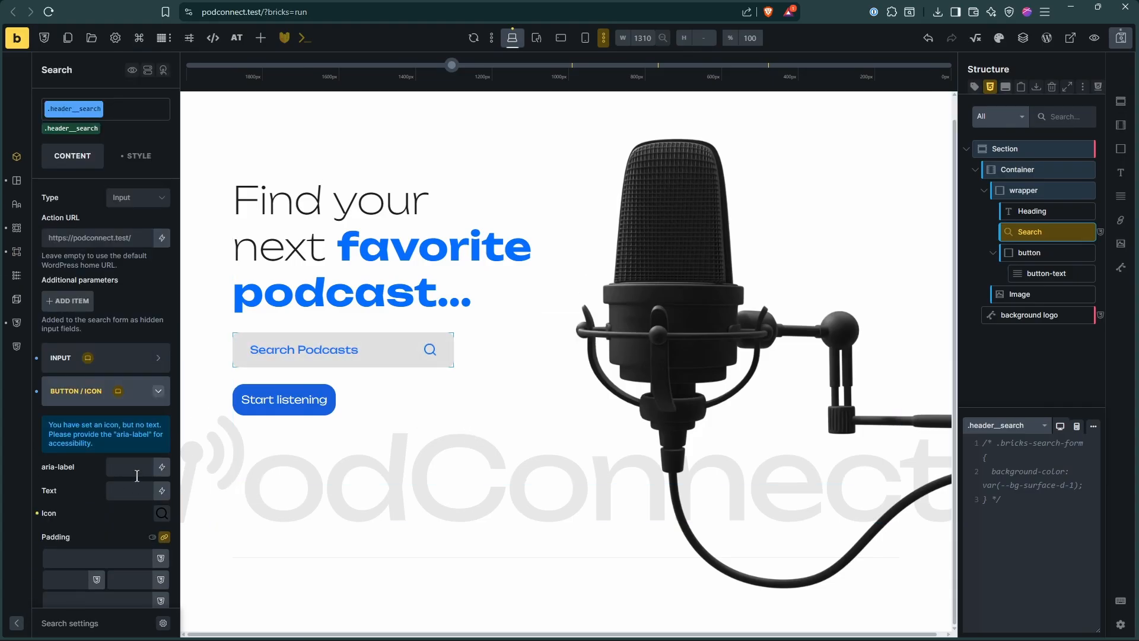
{"action": "scroll", "coordinate": [115, 529], "scroll_direction": "down", "scroll_amount": 2}
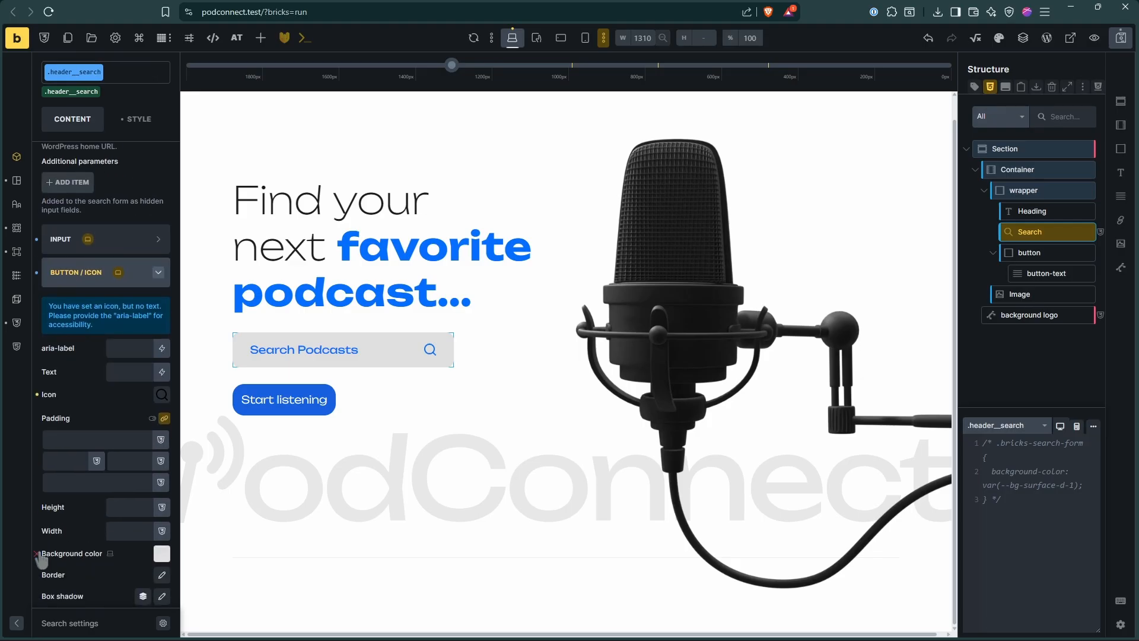
Clear the Search element's style background colour and uncomment the .bricks-search-form rule setting background-color to var(--bg-surface-d-1)
{"action": "left_click", "coordinate": [17, 228]}
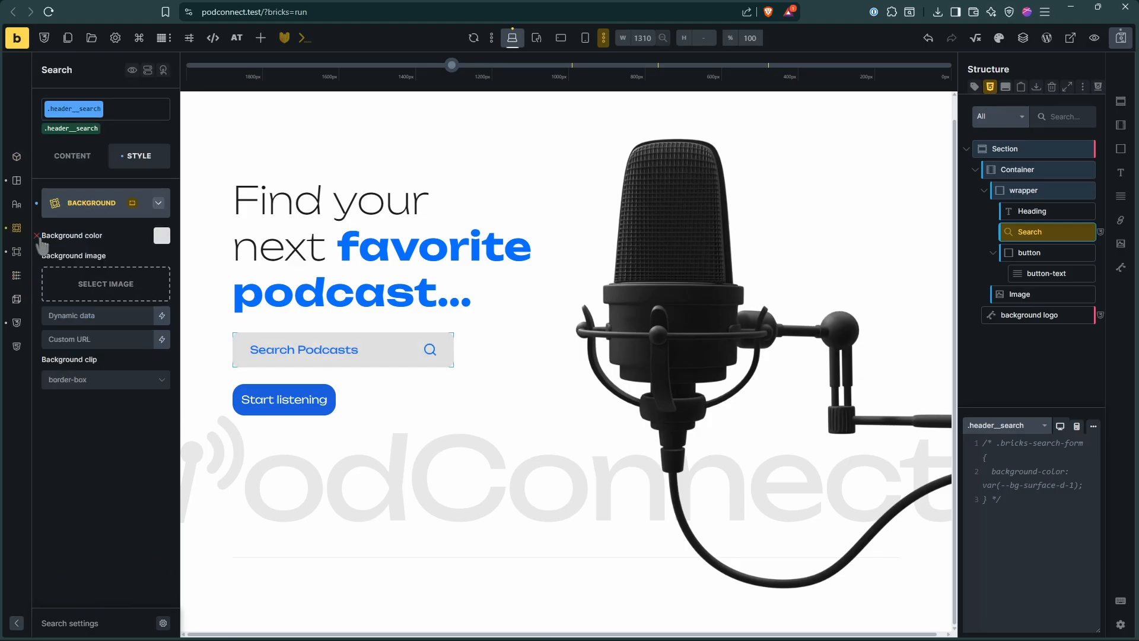
{"action": "left_click", "coordinate": [37, 235]}
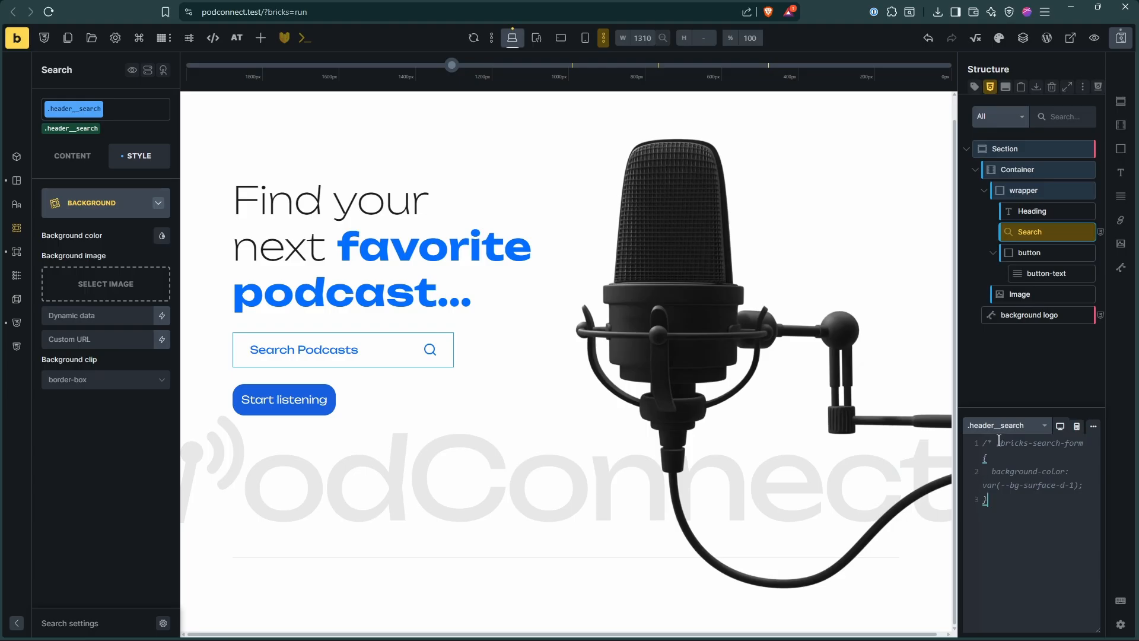
{"action": "left_click_drag", "start_coordinate": [997, 442], "coordinate": [961, 446]}
{"action": "key", "text": "BackSpace"}
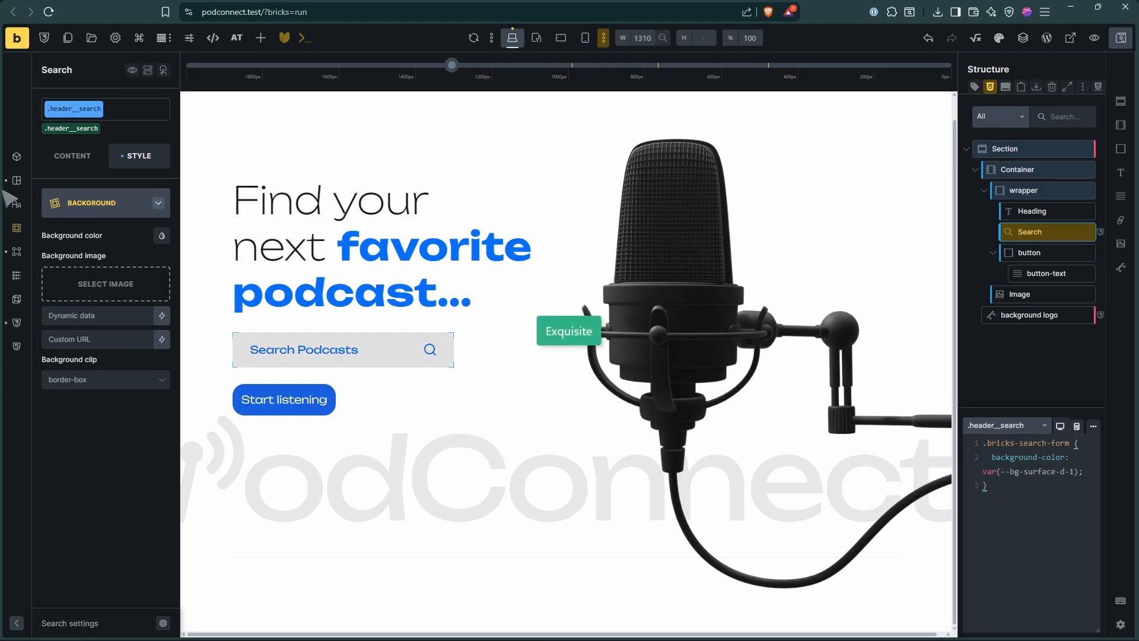
Set the Search input's placeholder colour to a faint transparent text-body shade, save and check it on the front-end preview
{"action": "left_click", "coordinate": [17, 159]}
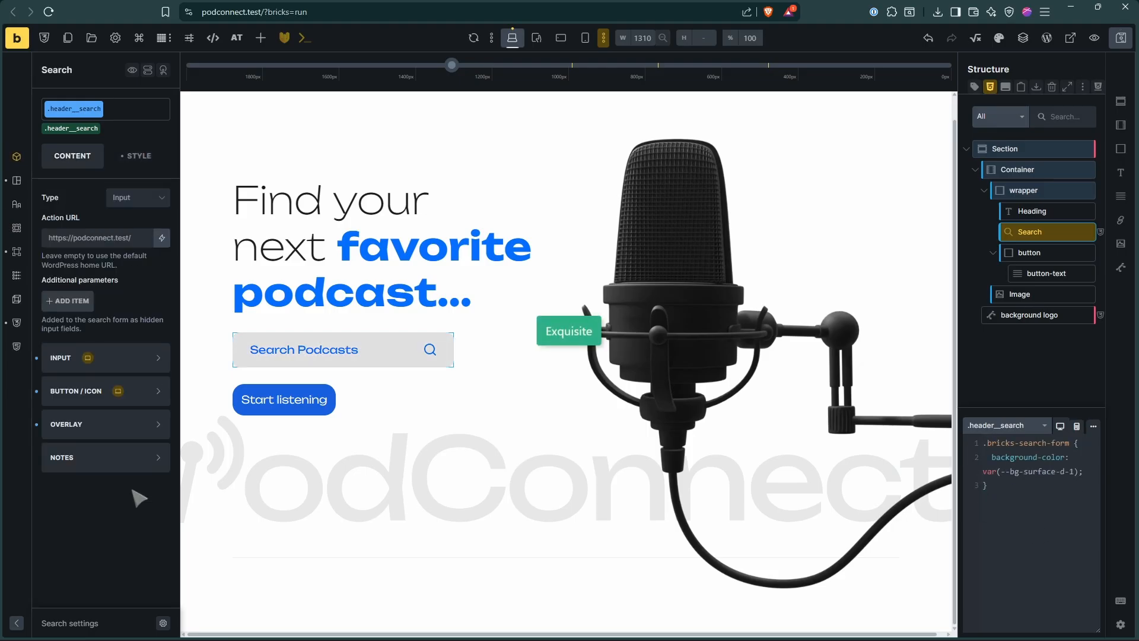
{"action": "left_click", "coordinate": [135, 366]}
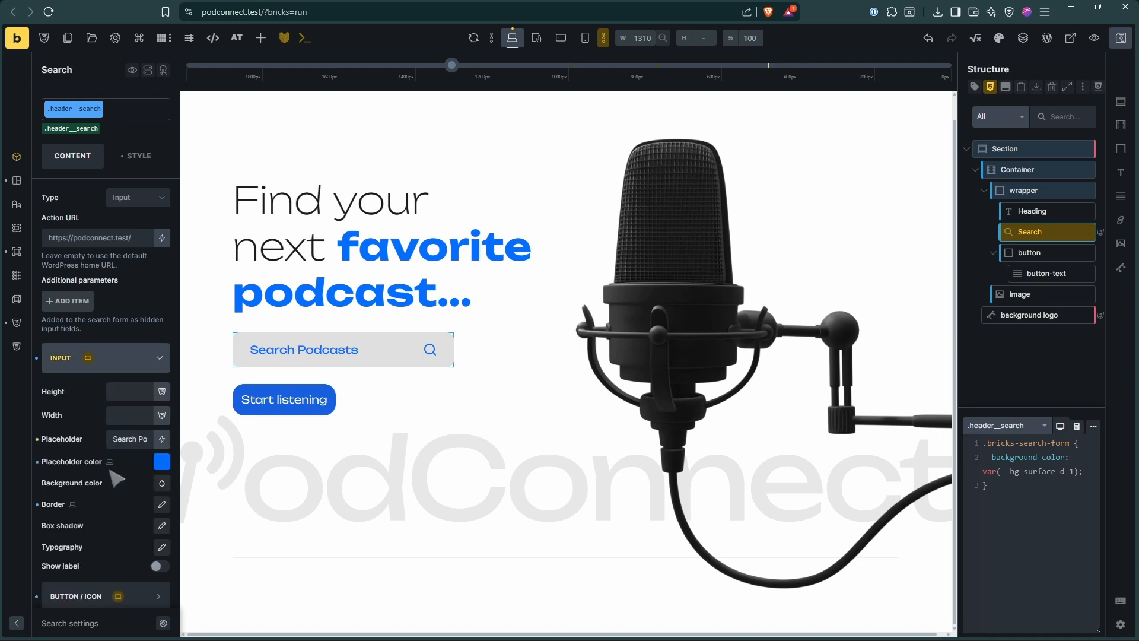
{"action": "left_click", "coordinate": [163, 465]}
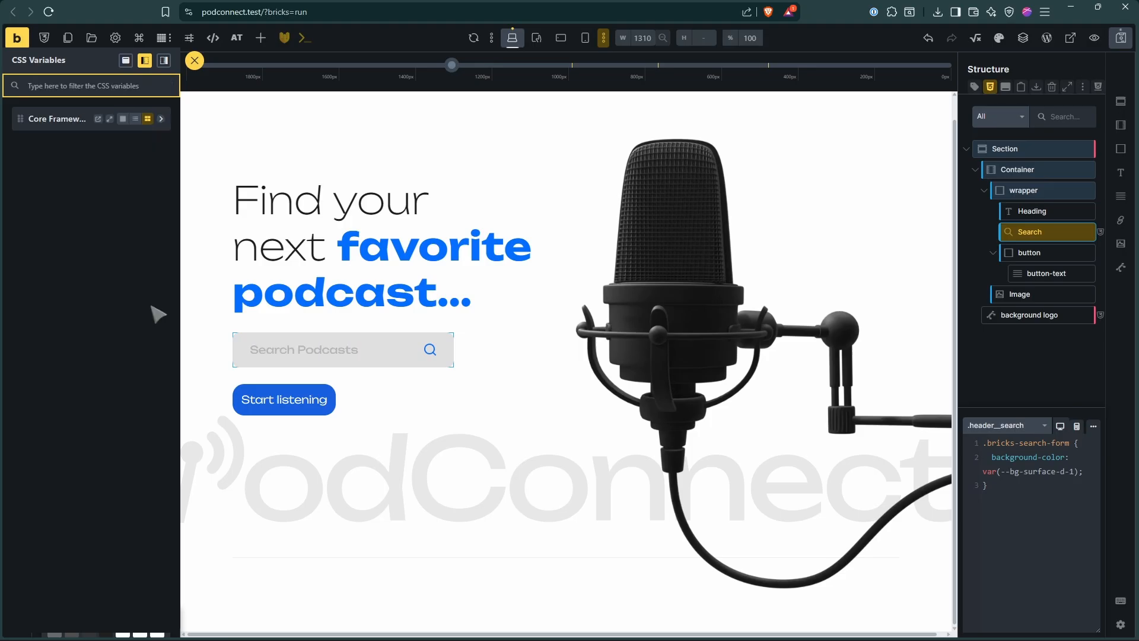
{"action": "type", "text": "text"}
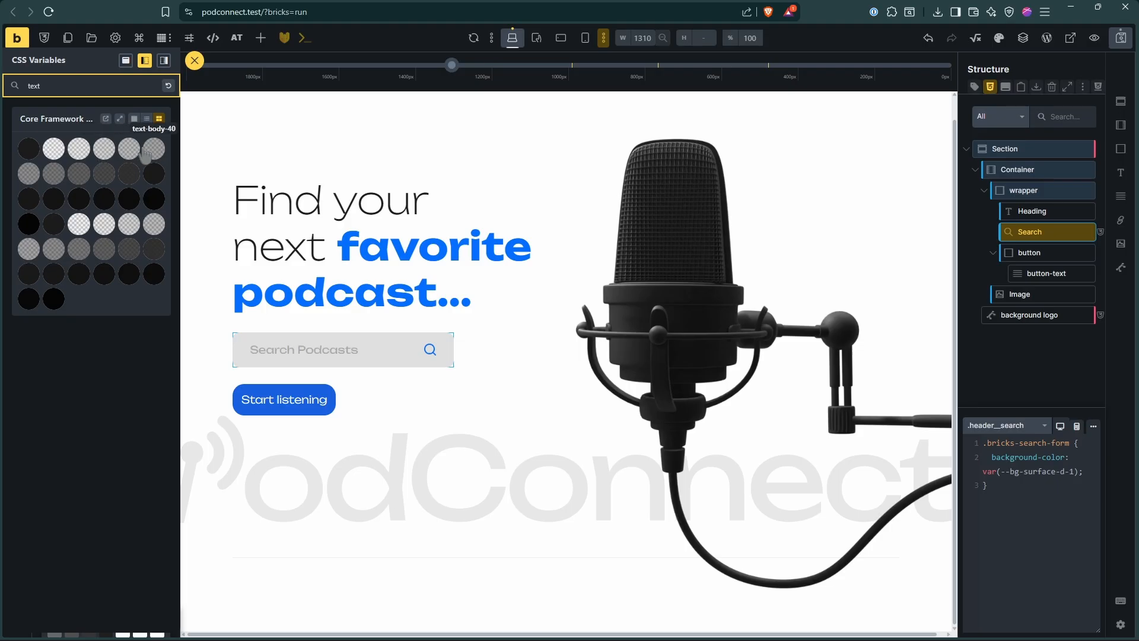
{"action": "left_click", "coordinate": [111, 151]}
{"action": "key", "text": "ctrl+s"}
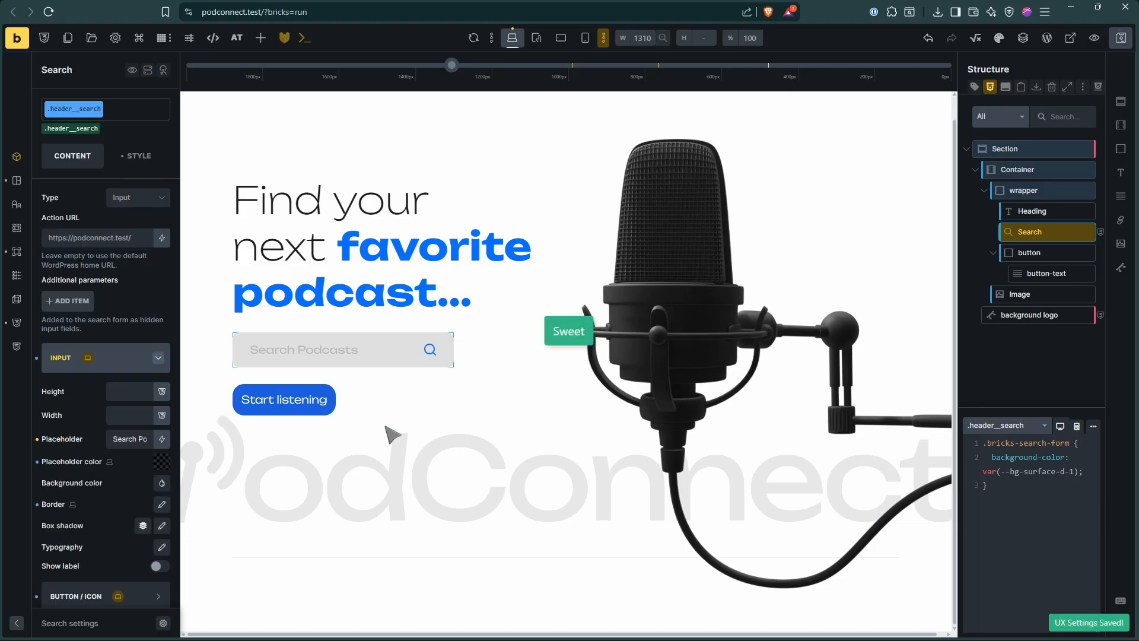
{"action": "key", "text": "ctrl+Tab"}
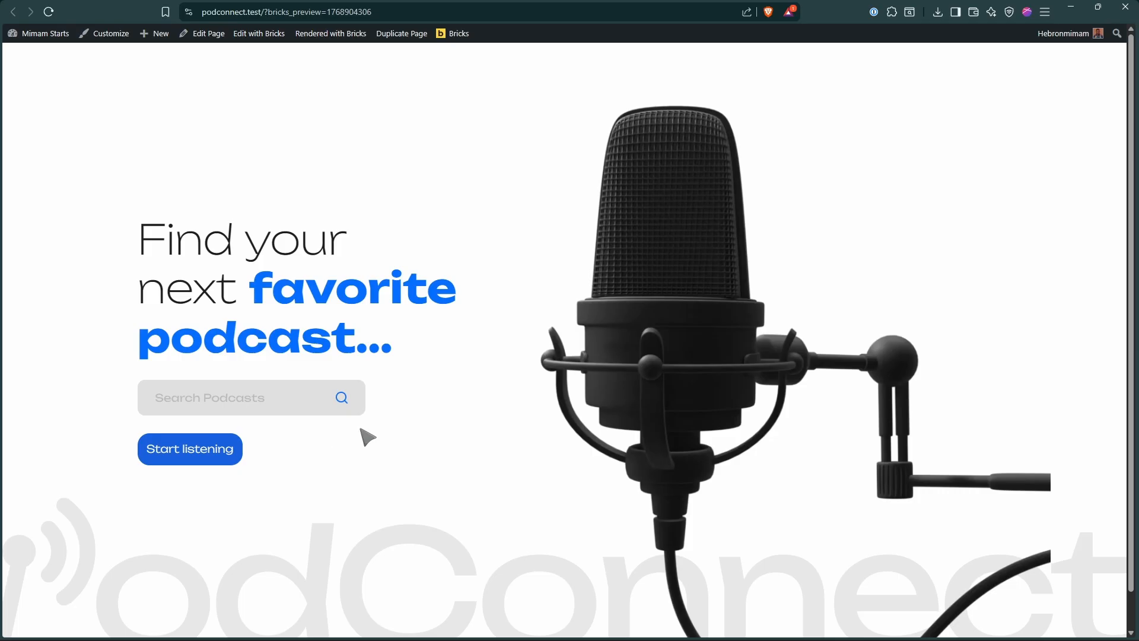
{"action": "key", "text": "ctrl+shift+Tab"}
Switch to the Figma design and examine the Trending Episodes section and its podcast card rows
{"action": "key", "text": "alt+Tab"}
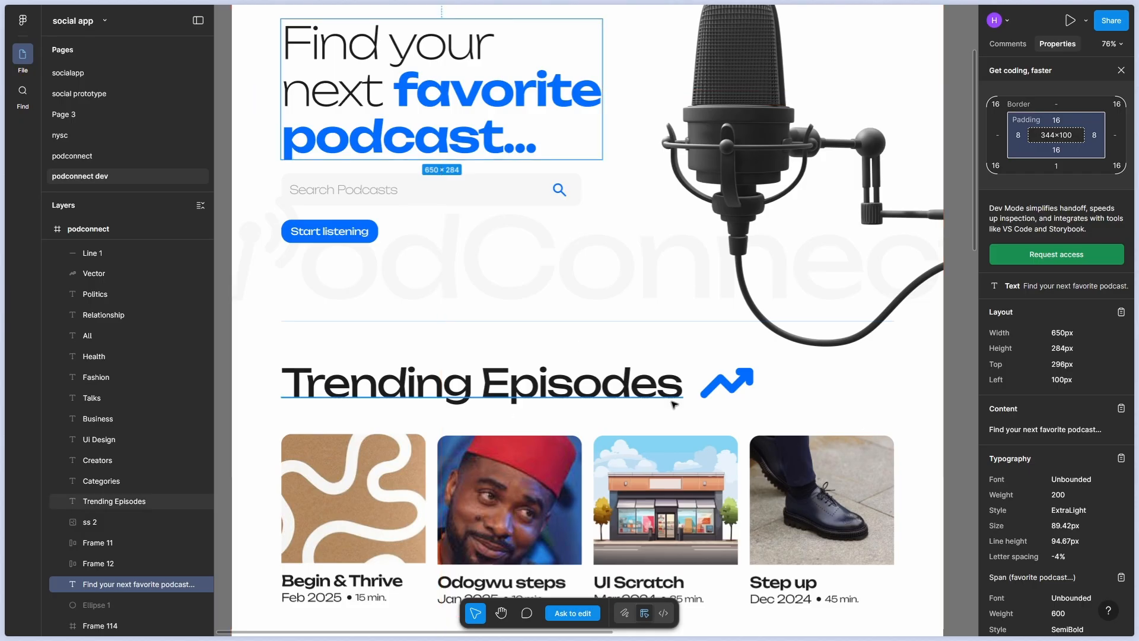
{"action": "scroll", "coordinate": [736, 237], "scroll_direction": "down", "scroll_amount": 5}
{"action": "scroll", "coordinate": [737, 237], "scroll_direction": "down", "scroll_amount": 3}
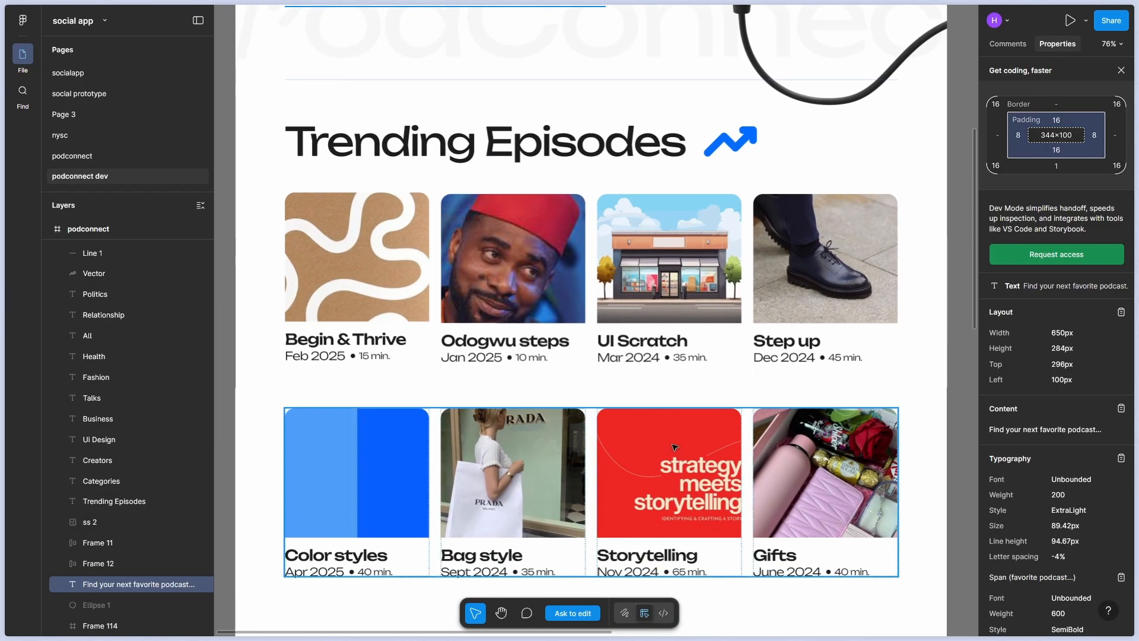
{"action": "scroll", "coordinate": [694, 285], "scroll_direction": "up", "scroll_amount": 2}
{"action": "scroll", "coordinate": [655, 337], "scroll_direction": "down", "scroll_amount": 2}
{"action": "scroll", "coordinate": [655, 337], "scroll_direction": "up", "scroll_amount": 1}
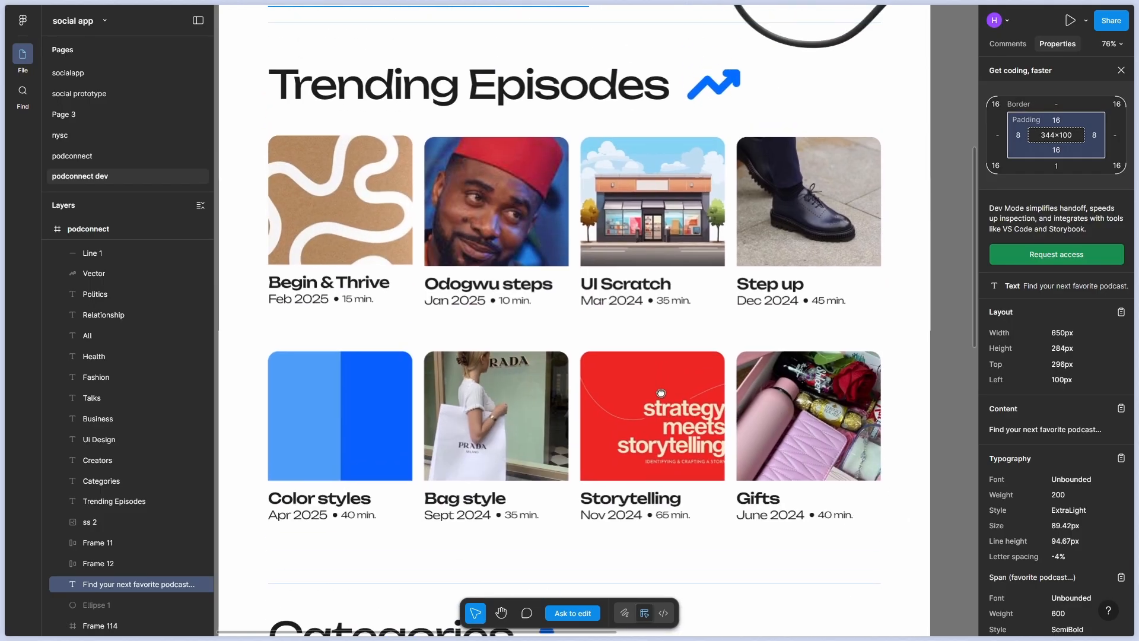
{"action": "scroll", "coordinate": [659, 344], "scroll_direction": "down", "scroll_amount": 3}
{"action": "scroll", "coordinate": [663, 351], "scroll_direction": "up", "scroll_amount": 3}
{"action": "scroll", "coordinate": [666, 357], "scroll_direction": "up", "scroll_amount": 1}
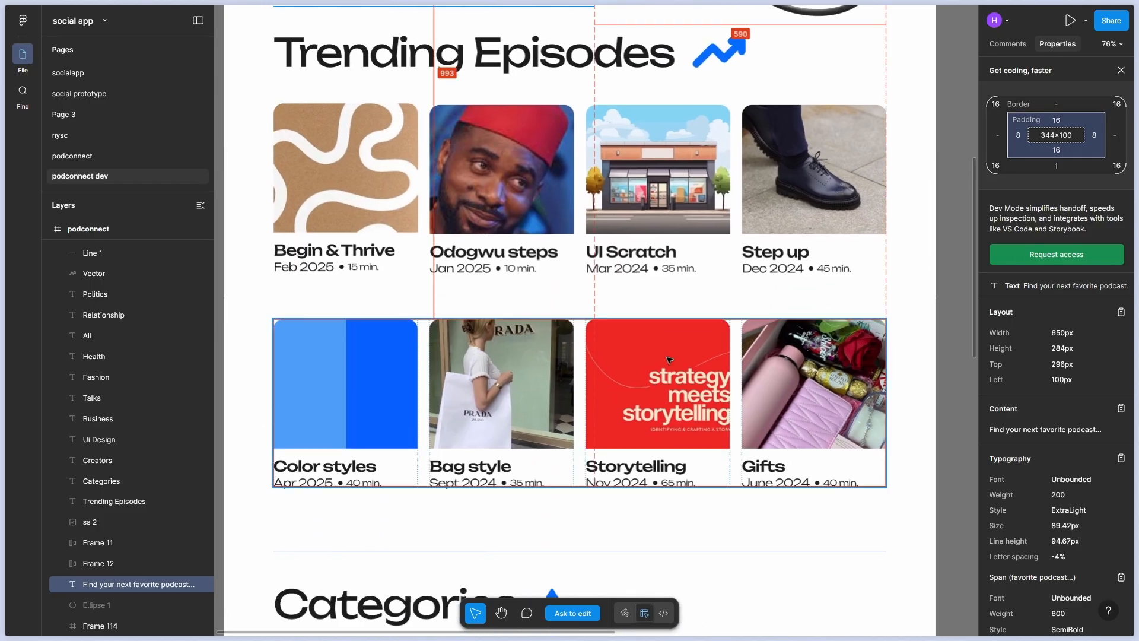
Return to the Bricks builder, collapse the existing section in the structure and rename it as Hero Section
{"action": "key", "text": "alt+Tab"}
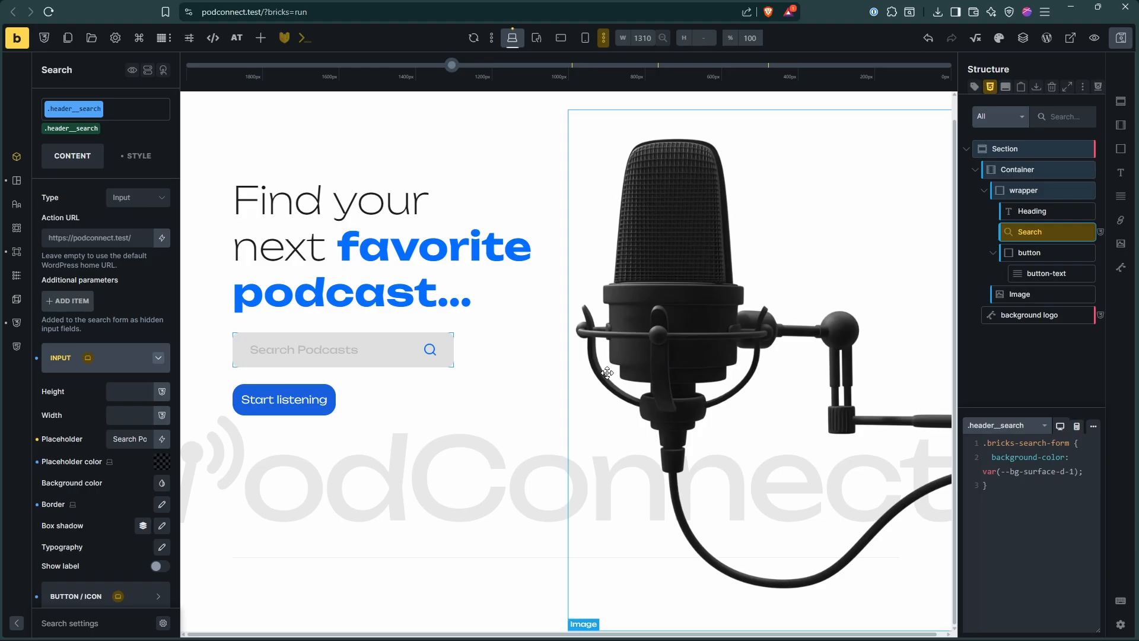
{"action": "left_click", "coordinate": [972, 147]}
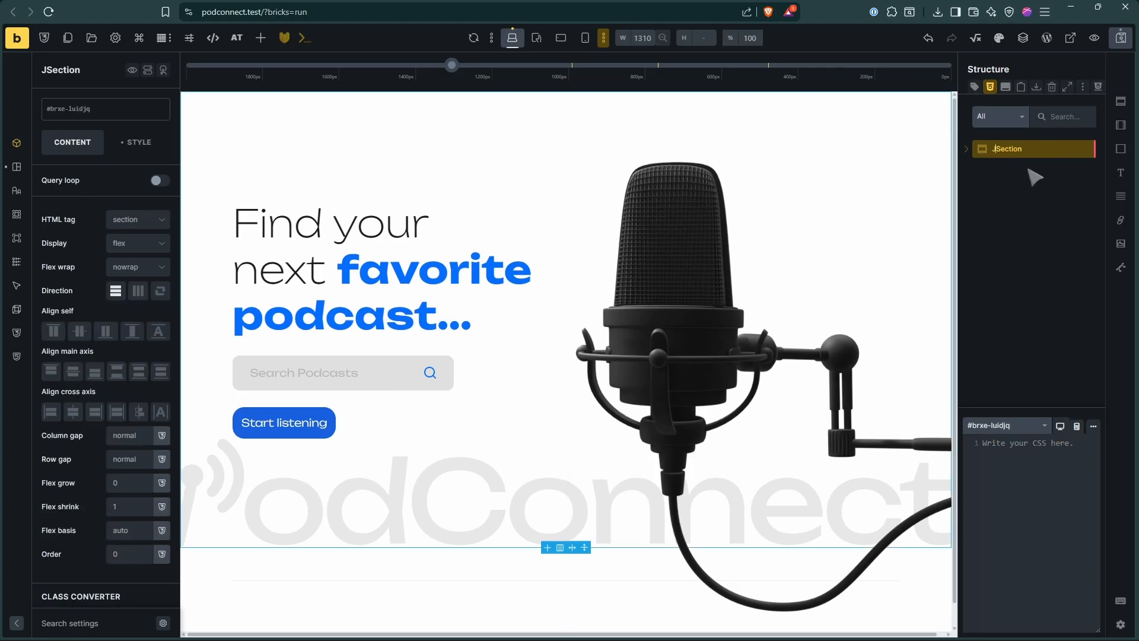
{"action": "type", "text": "Hero"}
Add a new section with a container and move it below the Hero Section in the structure
{"action": "left_click", "coordinate": [1121, 102]}
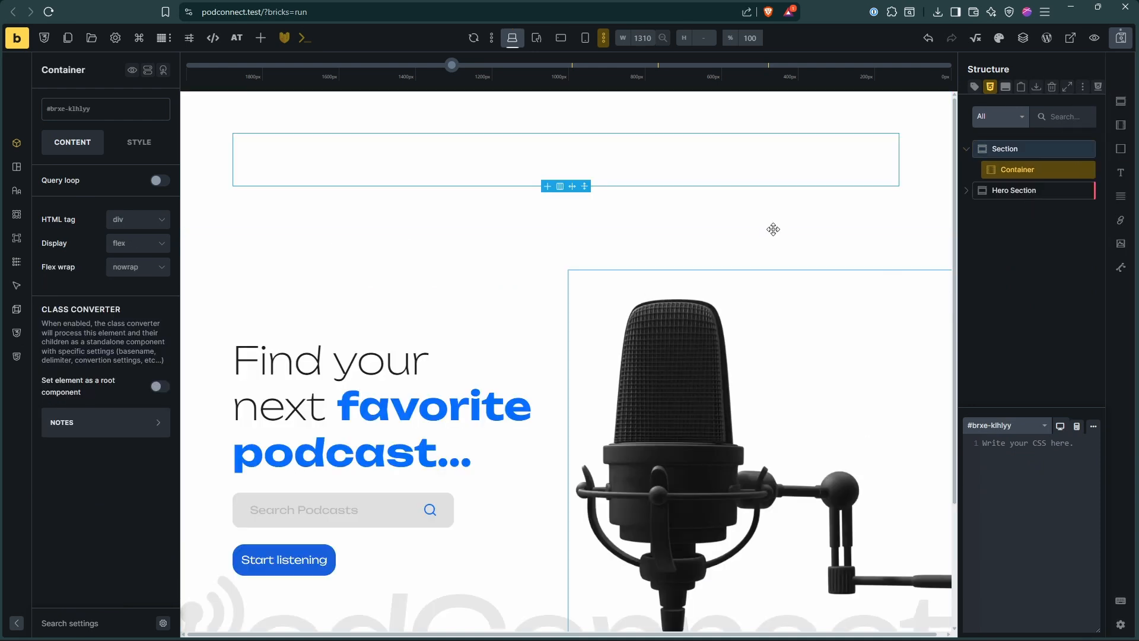
{"action": "scroll", "coordinate": [745, 389], "scroll_direction": "down", "scroll_amount": 2}
{"action": "left_click", "coordinate": [1045, 148]}
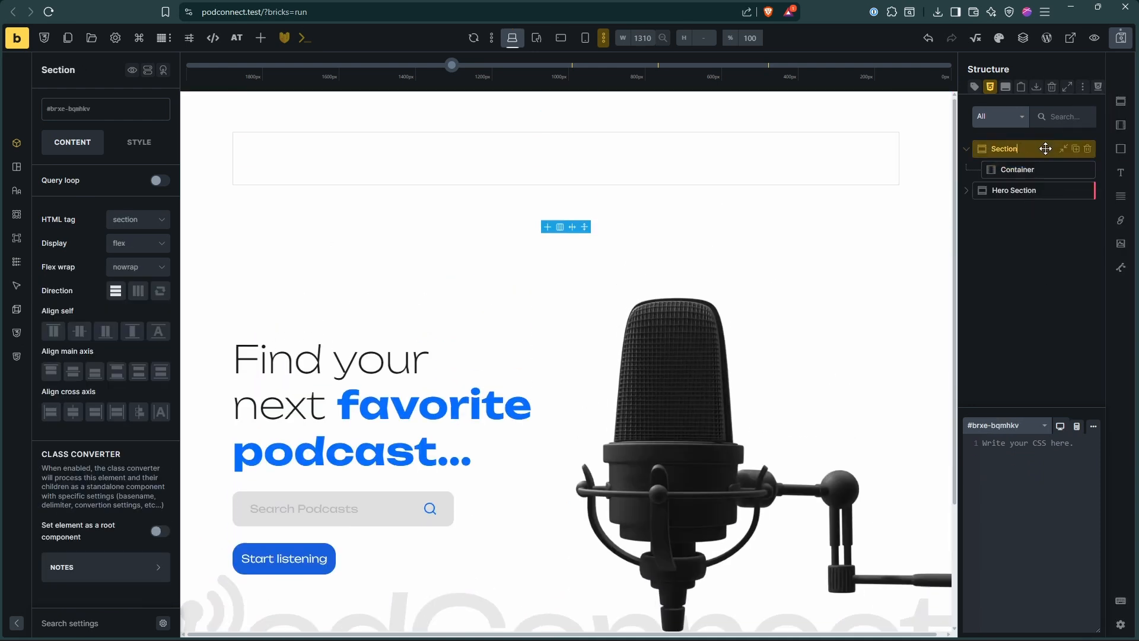
{"action": "left_click_drag", "start_coordinate": [1046, 149], "coordinate": [1045, 199]}
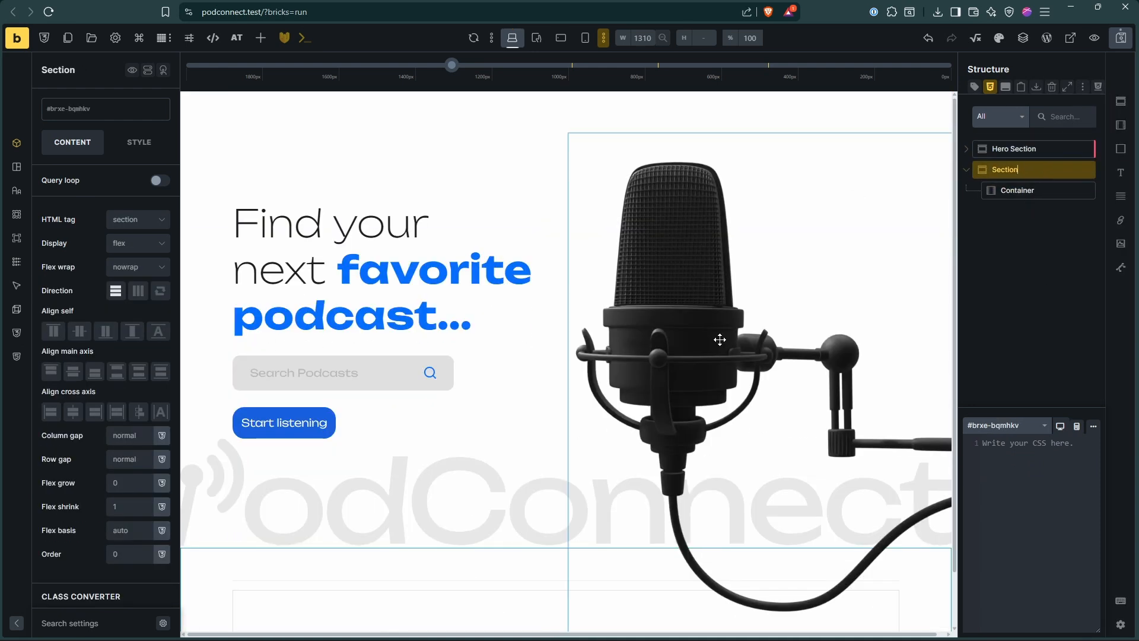
{"action": "scroll", "coordinate": [785, 350], "scroll_direction": "down", "scroll_amount": 1}
{"action": "scroll", "coordinate": [777, 470], "scroll_direction": "up", "scroll_amount": 1}
{"action": "scroll", "coordinate": [778, 470], "scroll_direction": "down", "scroll_amount": 1}
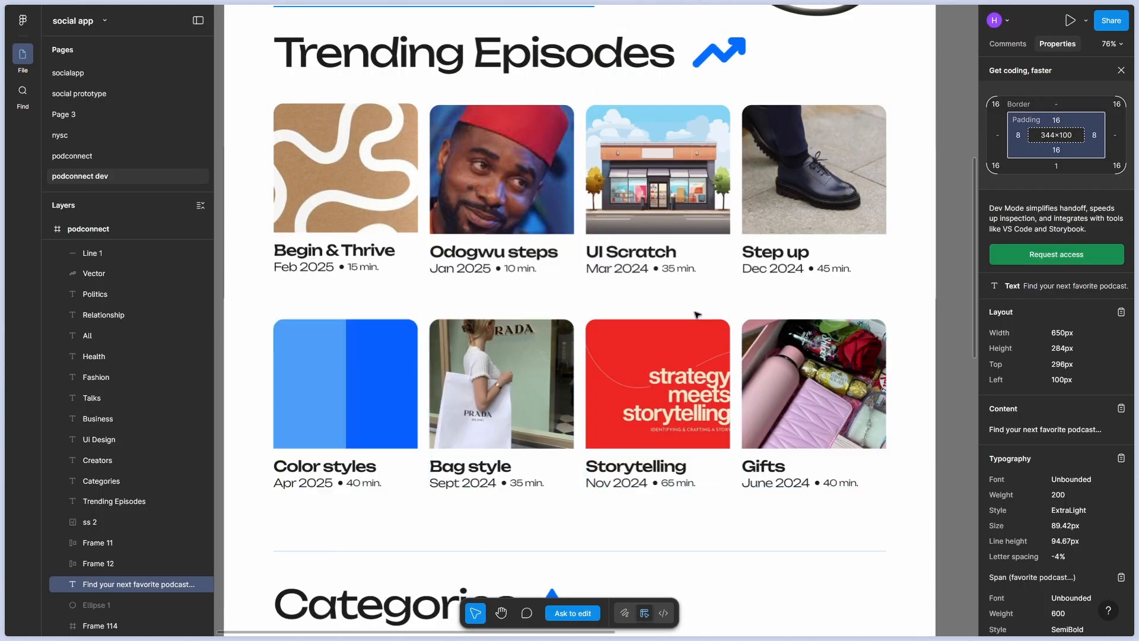
Compare the spacing with the Figma design, then expand the Hero Section in Bricks and show its layout style settings
{"action": "scroll", "coordinate": [620, 191], "scroll_direction": "up", "scroll_amount": 3}
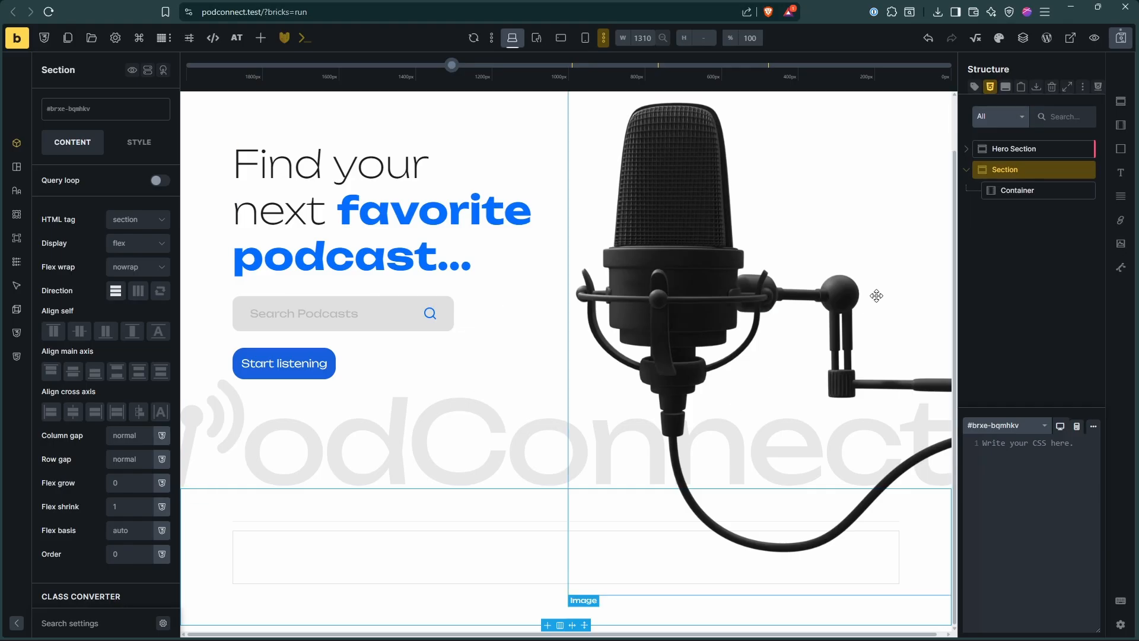
{"action": "left_click", "coordinate": [974, 150]}
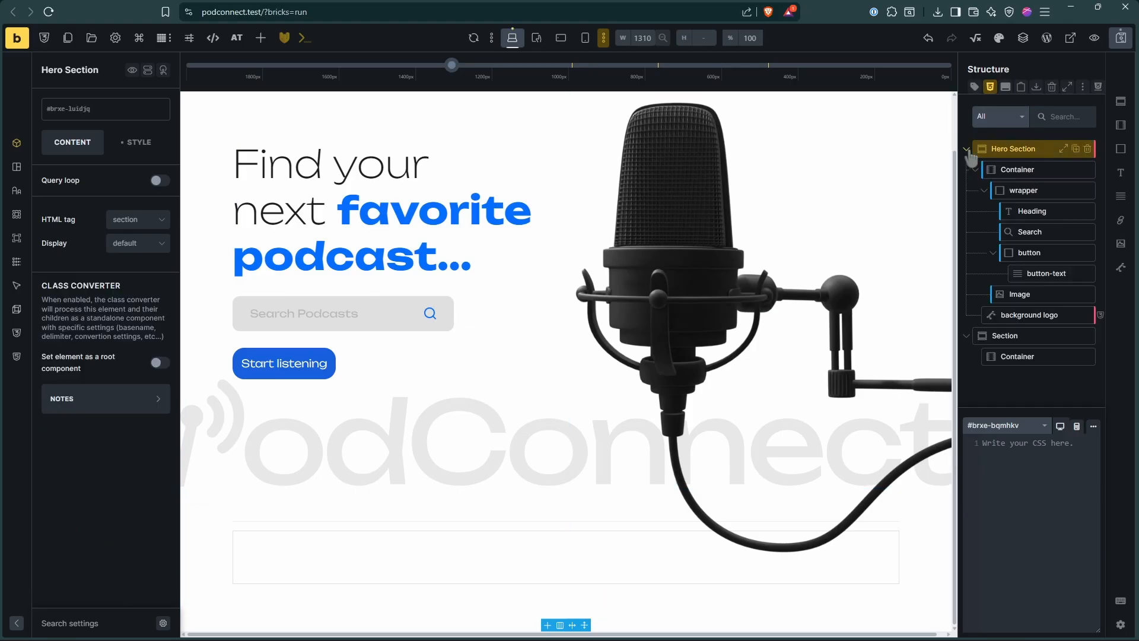
{"action": "scroll", "coordinate": [687, 450], "scroll_direction": "down", "scroll_amount": 1}
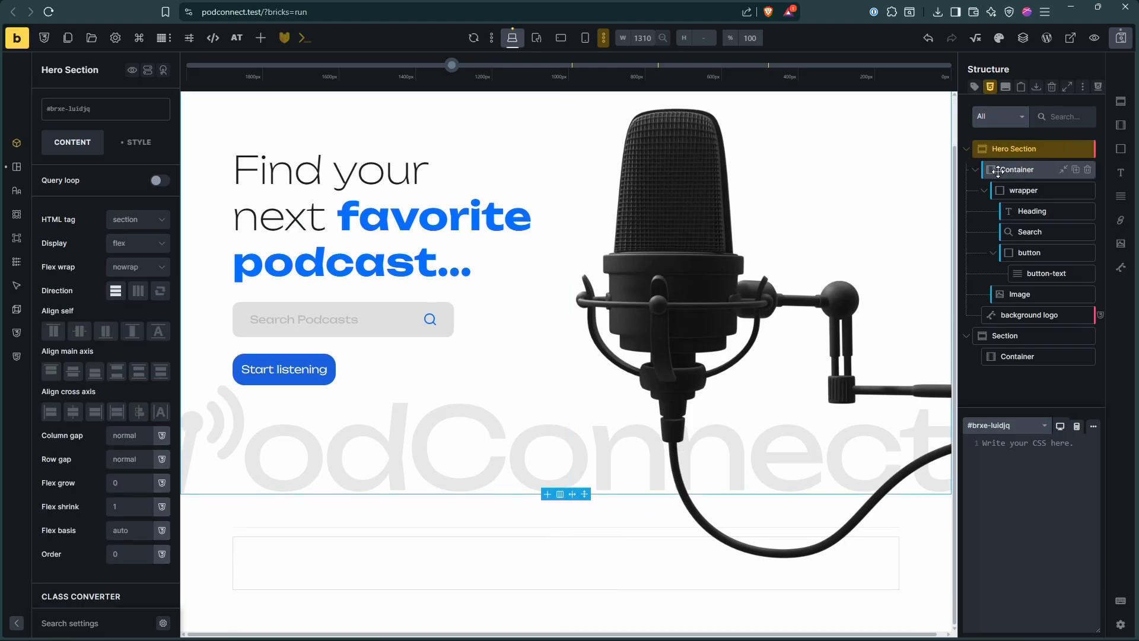
{"action": "left_click", "coordinate": [17, 167]}
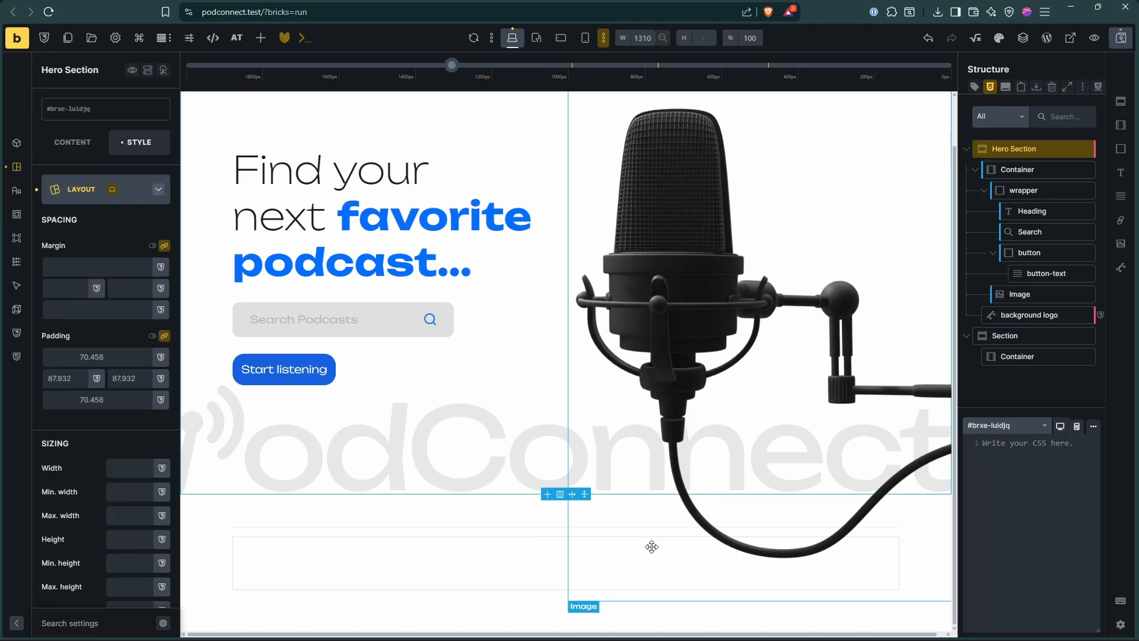
Try the Core Framework space variables on all sides of the Hero Section's padding, and clear the padding again
{"action": "right_click", "coordinate": [112, 400]}
{"action": "type", "text": "space"}
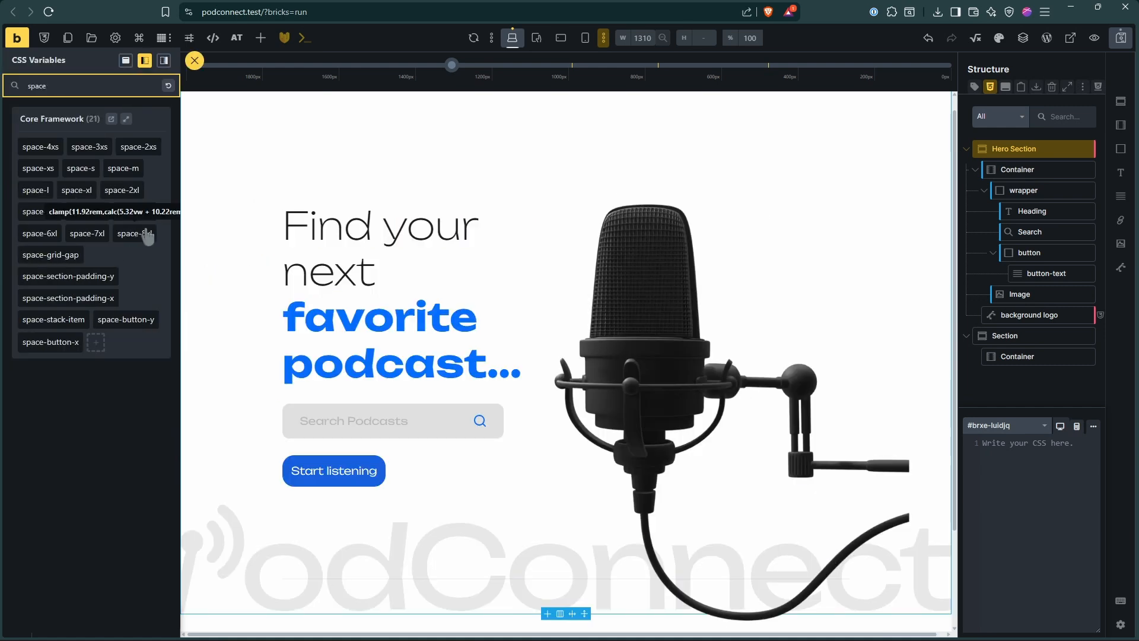
{"action": "left_click", "coordinate": [194, 60]}
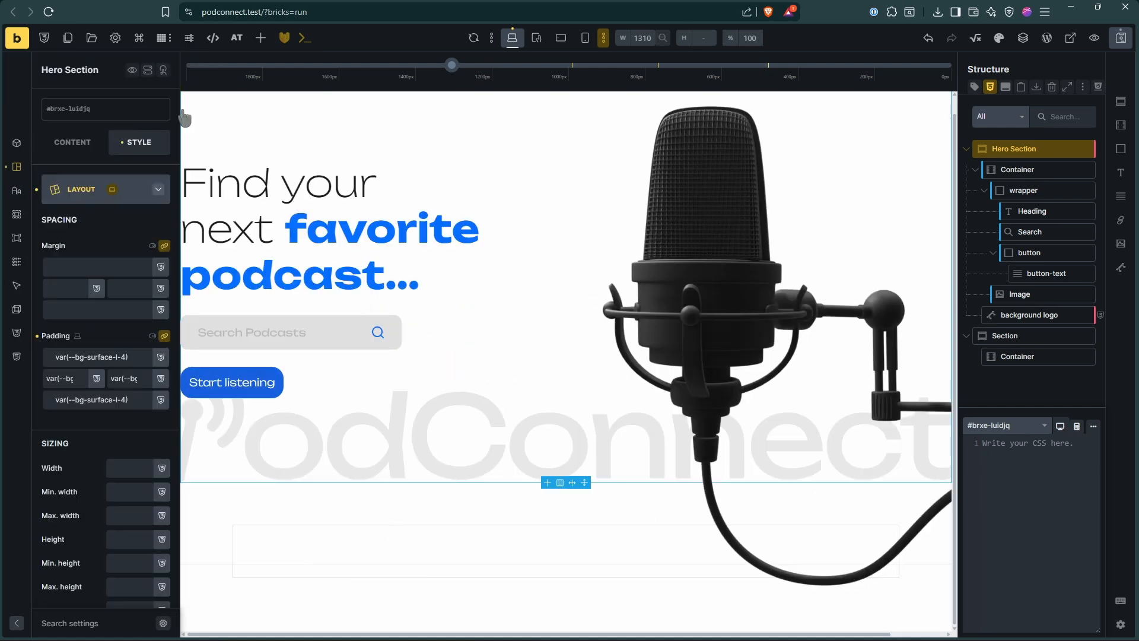
{"action": "left_click", "coordinate": [38, 337]}
Unlink the Hero Section's padding sides and try the space variables on the bottom padding only
{"action": "left_click", "coordinate": [164, 336]}
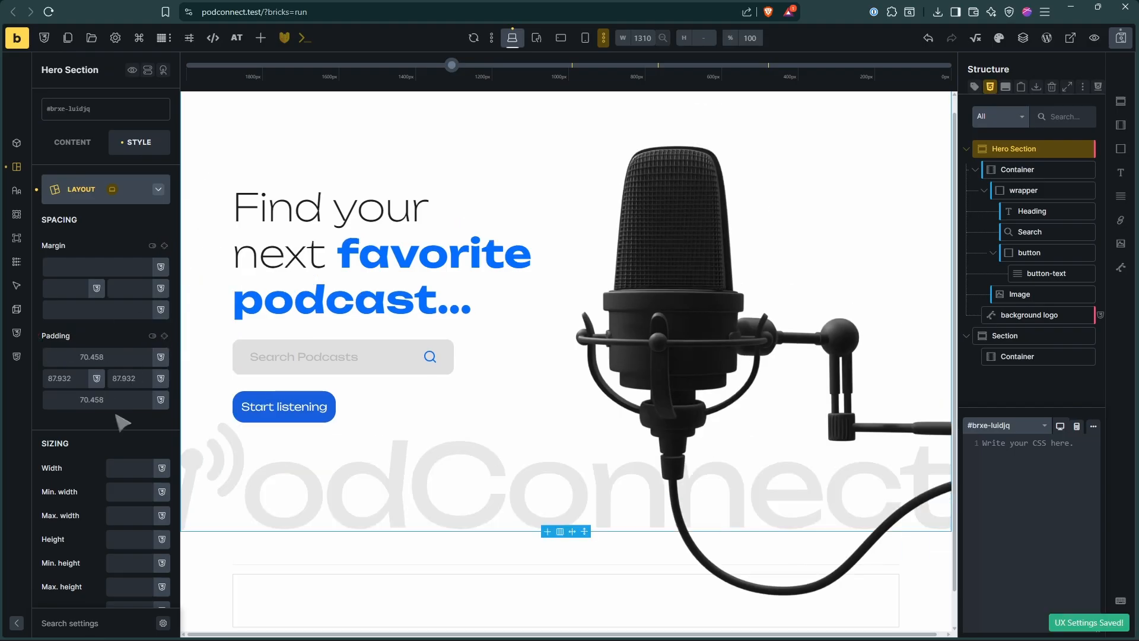
{"action": "left_click", "coordinate": [111, 400]}
{"action": "type", "text": "space"}
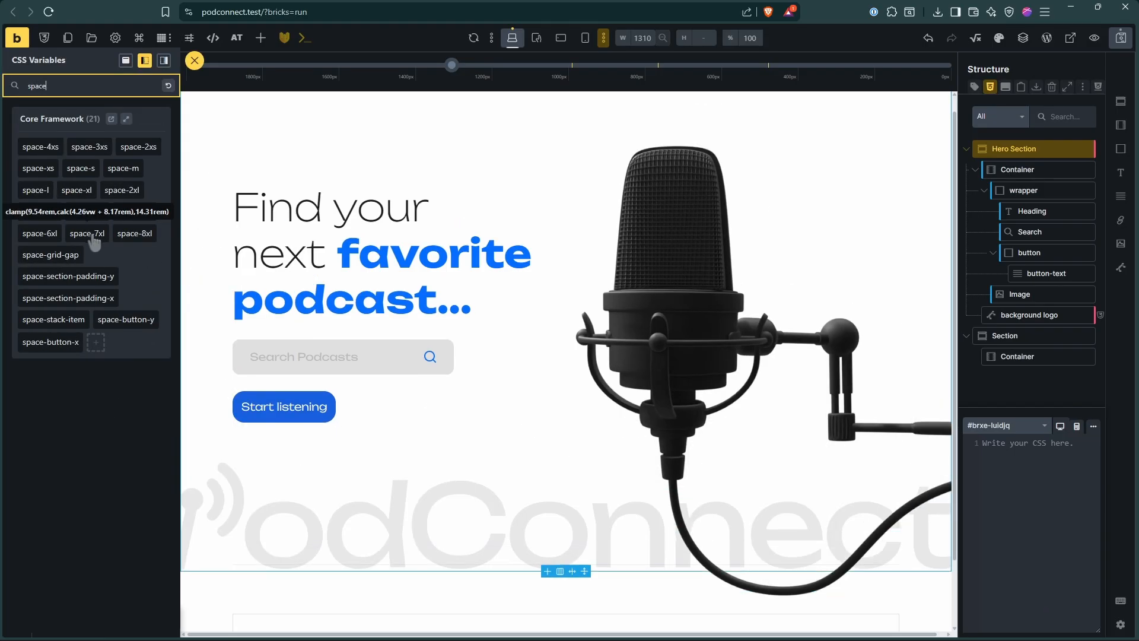
{"action": "left_click", "coordinate": [195, 61]}
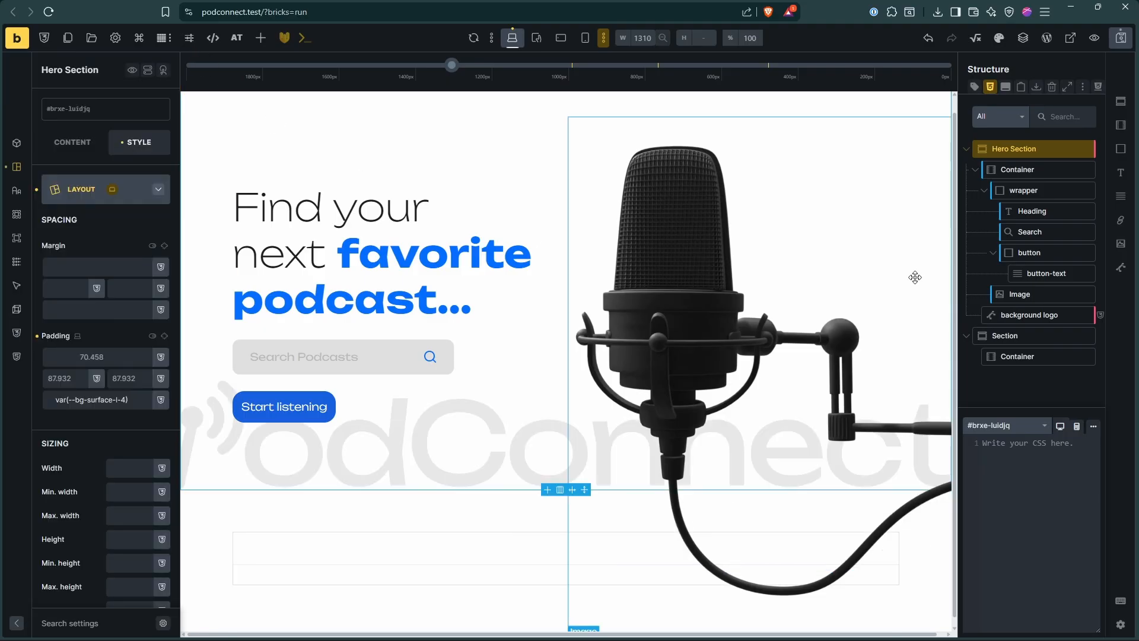
Collapse the Hero Section, select the new section below it and review the Trending Episodes layout in Figma
{"action": "left_click", "coordinate": [967, 148]}
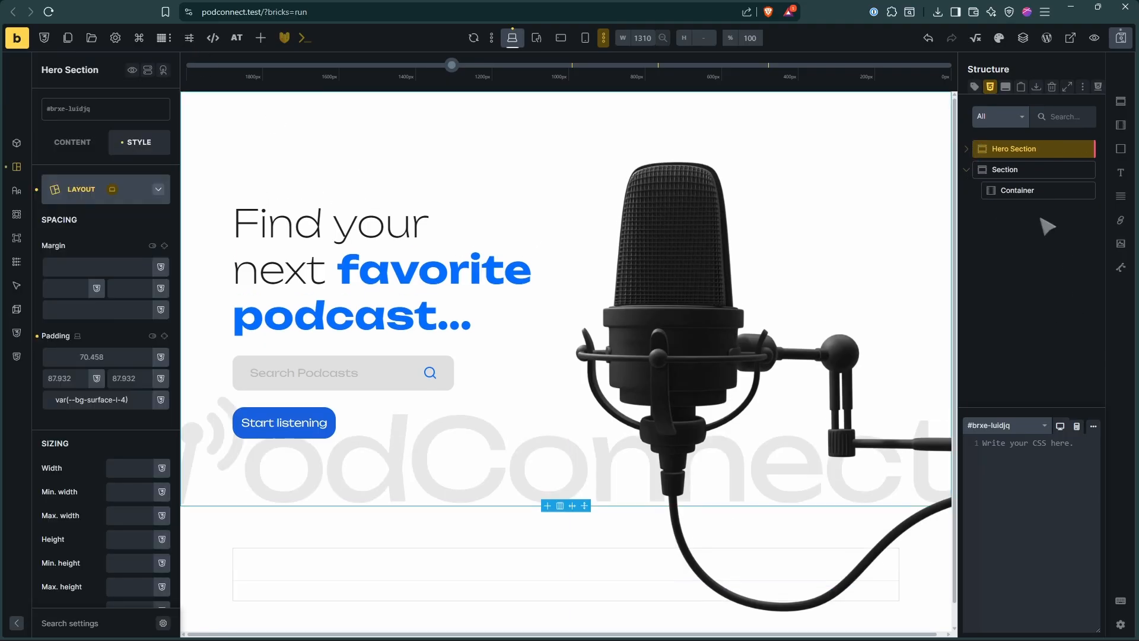
{"action": "left_click", "coordinate": [1013, 169]}
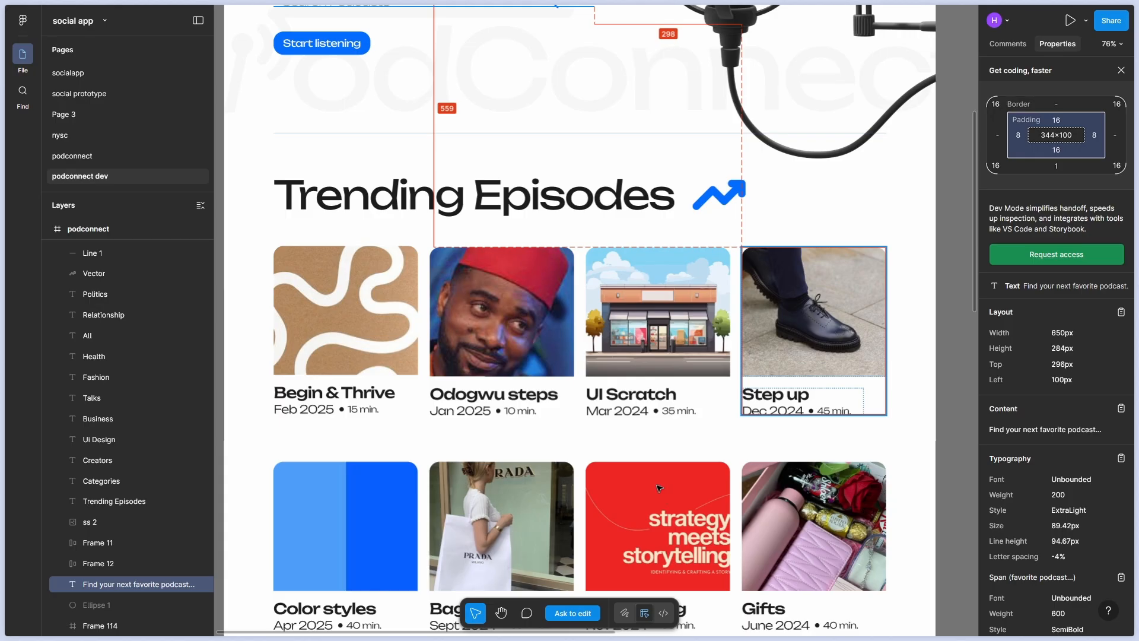
{"action": "key", "text": "alt+Tab"}
{"action": "scroll", "coordinate": [549, 299], "scroll_direction": "down", "scroll_amount": 5}
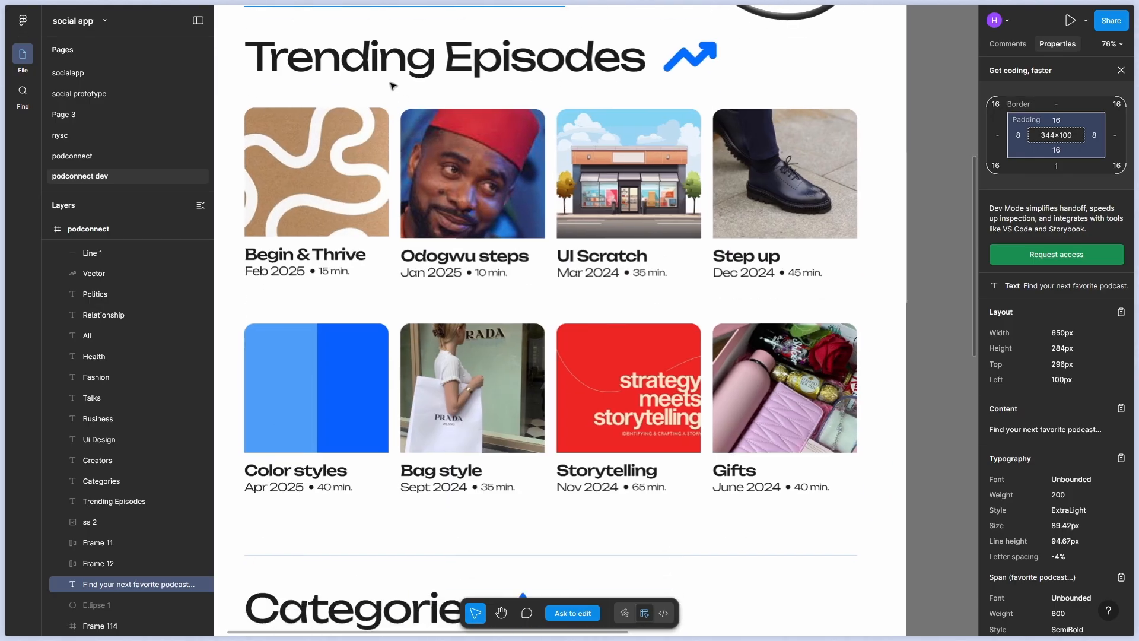
{"action": "scroll", "coordinate": [345, 178], "scroll_direction": "up", "scroll_amount": 1}
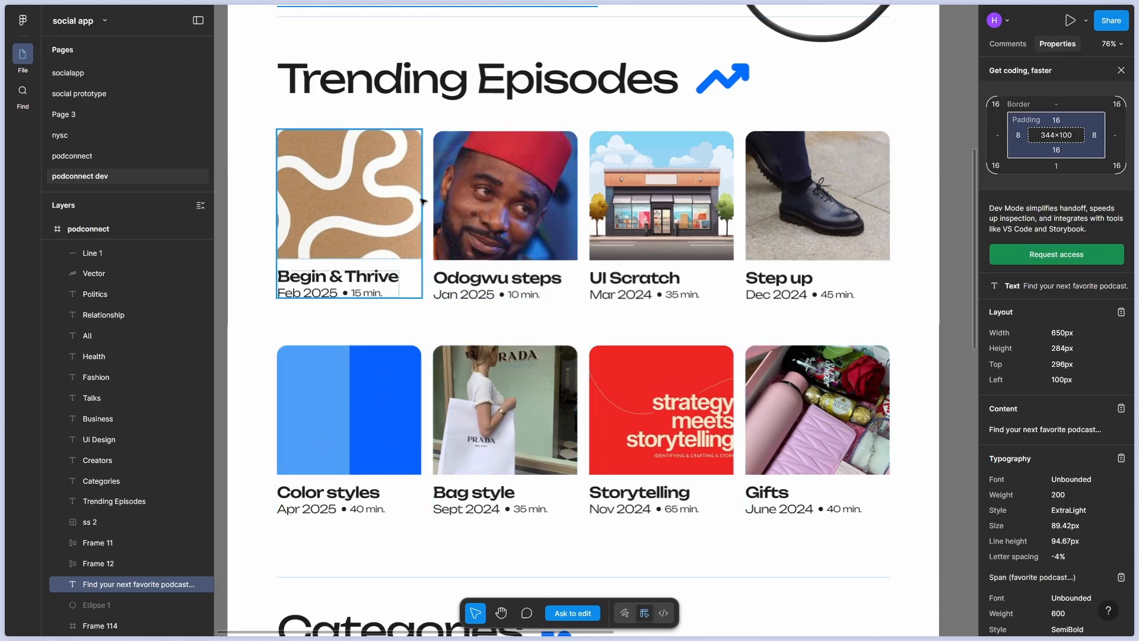
Back in Bricks, add a heading and a block inside the new section's container, checking against the Figma layout
{"action": "key", "text": "alt+Tab"}
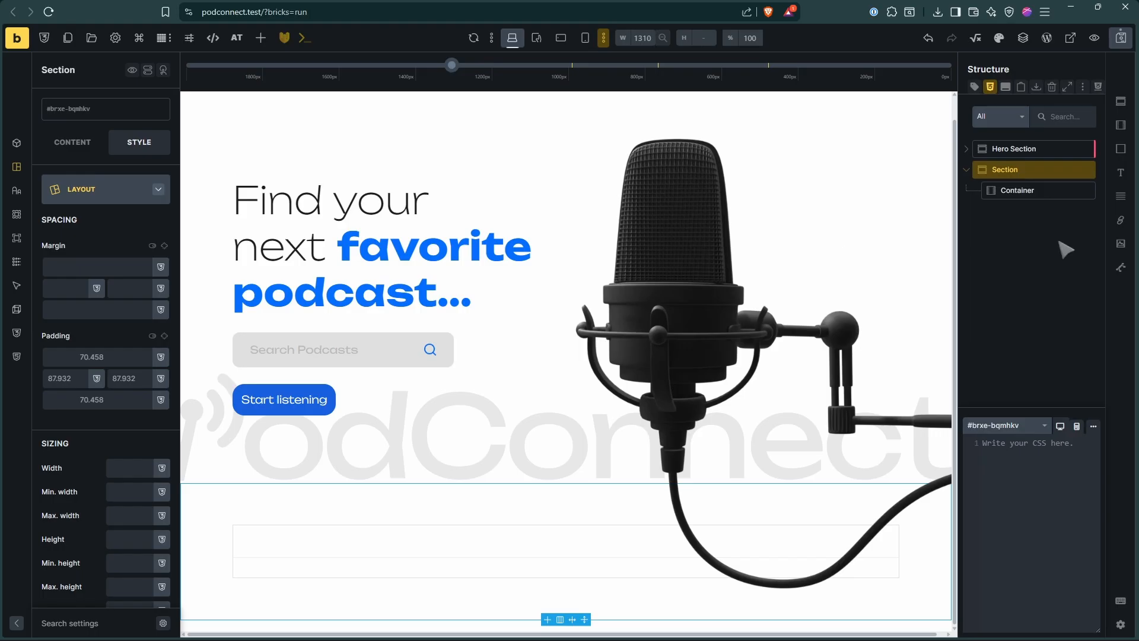
{"action": "left_click", "coordinate": [1013, 190]}
{"action": "left_click", "coordinate": [1121, 173]}
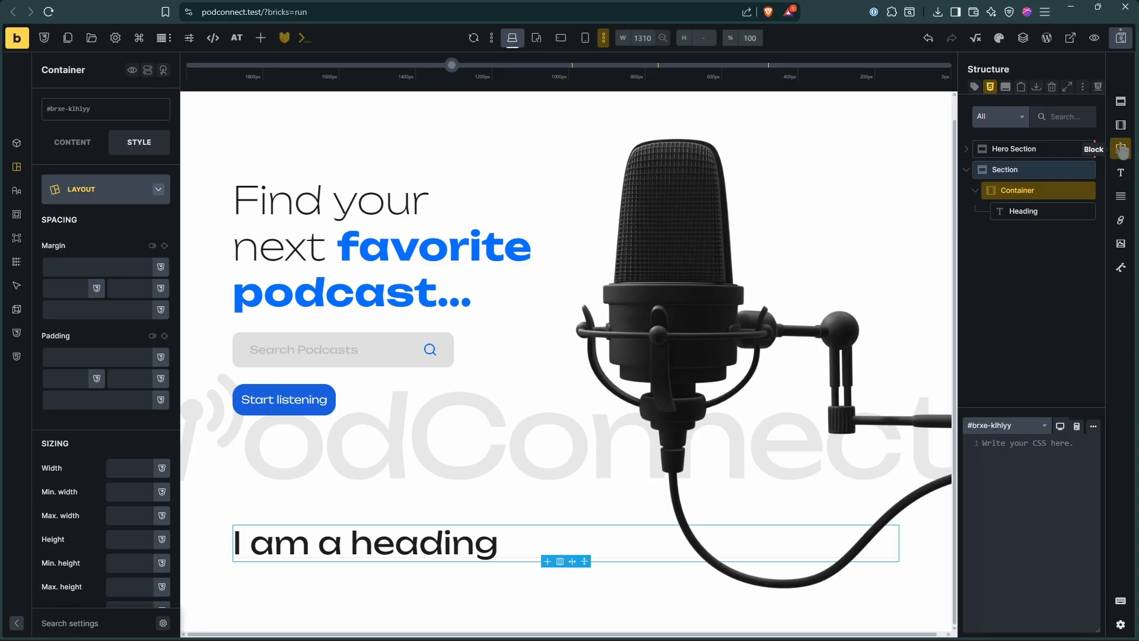
{"action": "left_click", "coordinate": [1121, 148]}
{"action": "key", "text": "alt+Tab"}
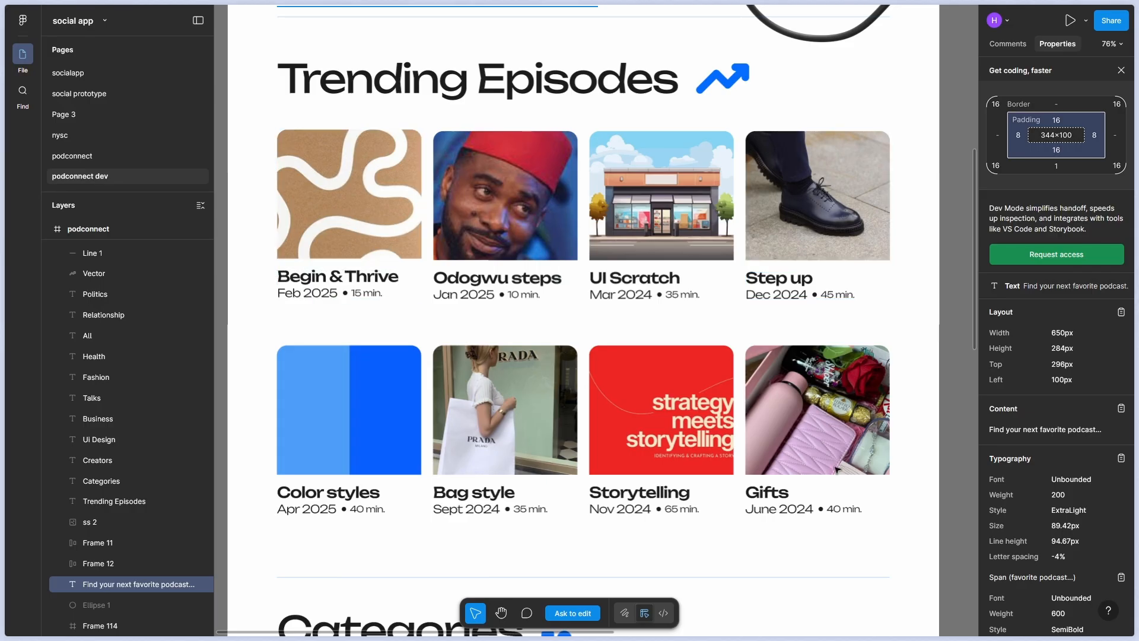
{"action": "key", "text": "alt+Tab"}
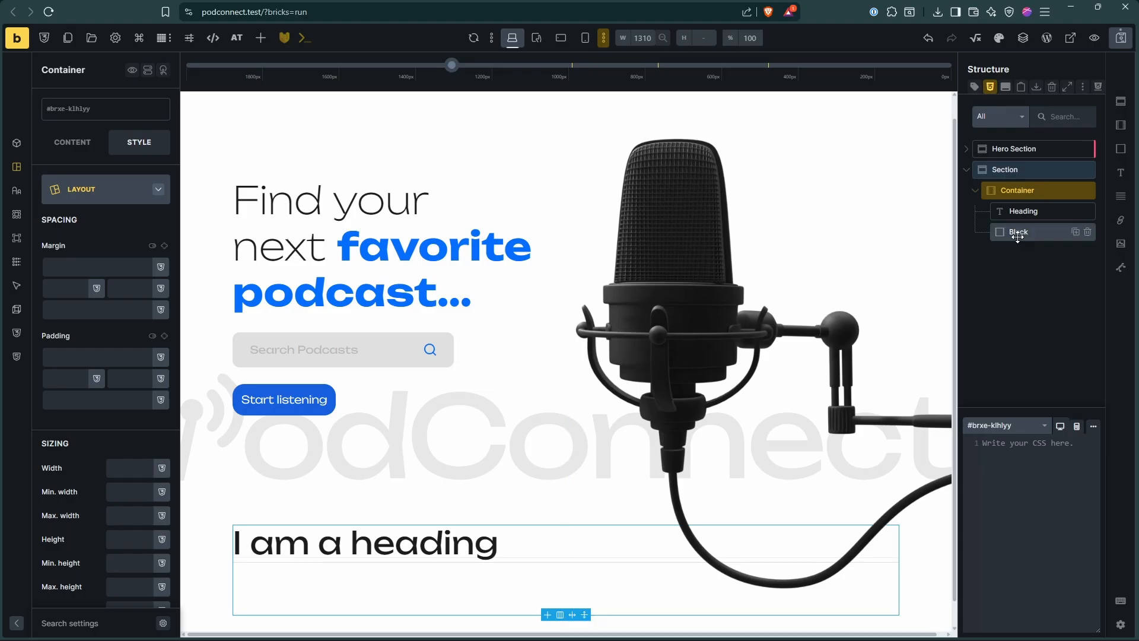
Nest a second block inside the block below the heading and compare the structure with the episode card in Figma
{"action": "left_click", "coordinate": [1121, 148]}
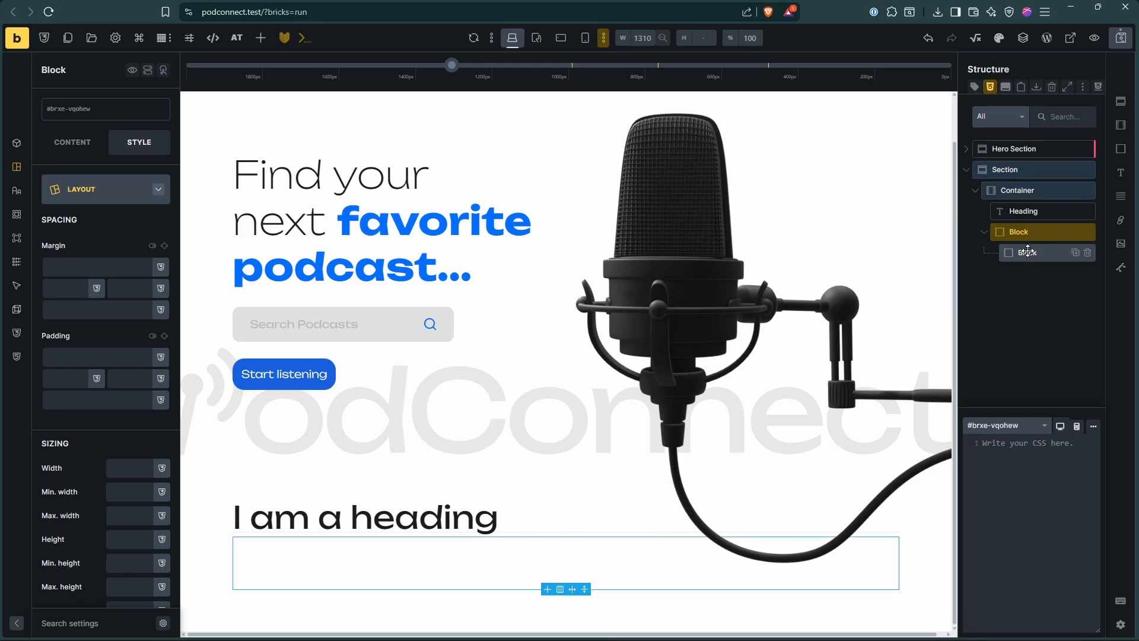
{"action": "key", "text": "alt+Tab"}
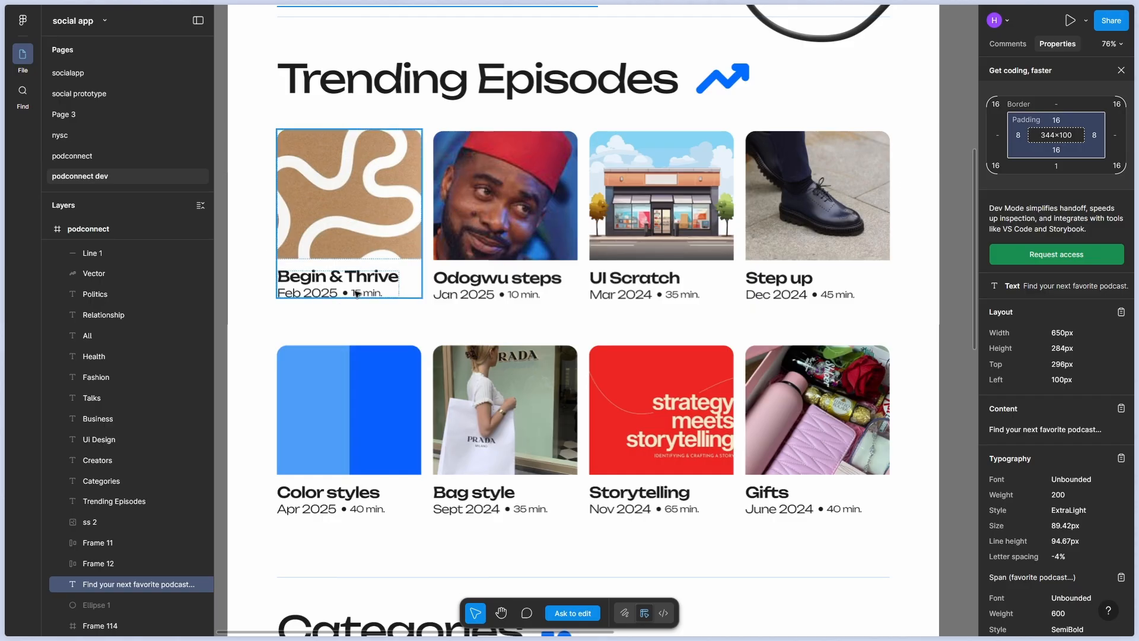
{"action": "key", "text": "alt+Tab"}
Add an image element inside the inner block for the episode card, following the Figma cards
{"action": "double_click", "coordinate": [1048, 253]}
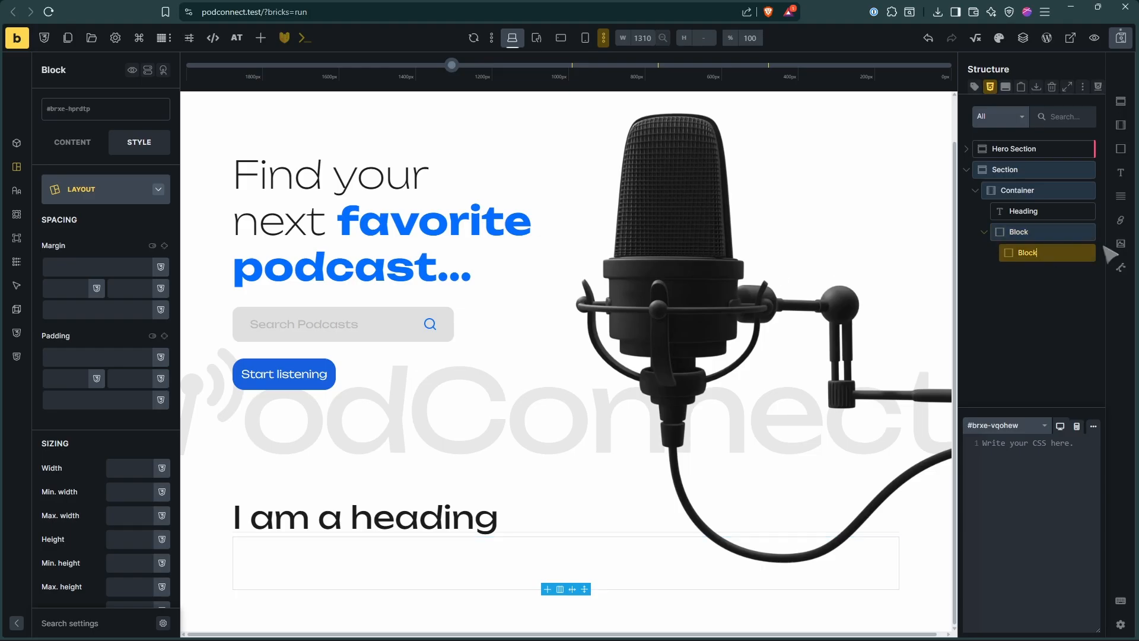
{"action": "key", "text": "alt+Tab"}
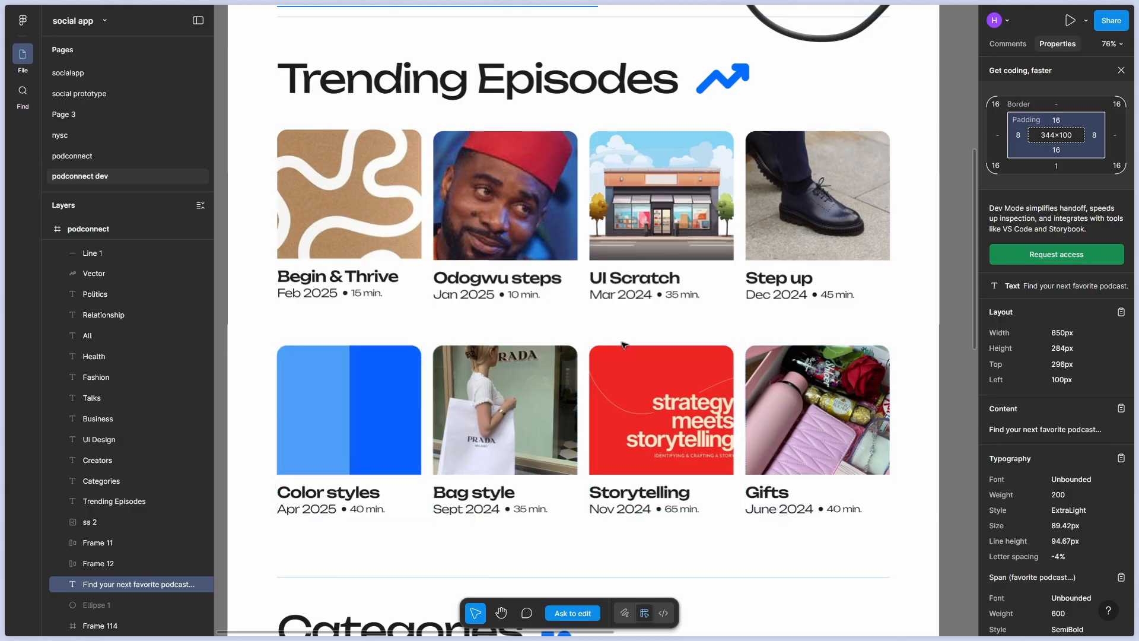
{"action": "key", "text": "alt+Tab"}
{"action": "scroll", "coordinate": [349, 344], "scroll_direction": "up", "scroll_amount": 1}
{"action": "key", "text": "alt+Tab"}
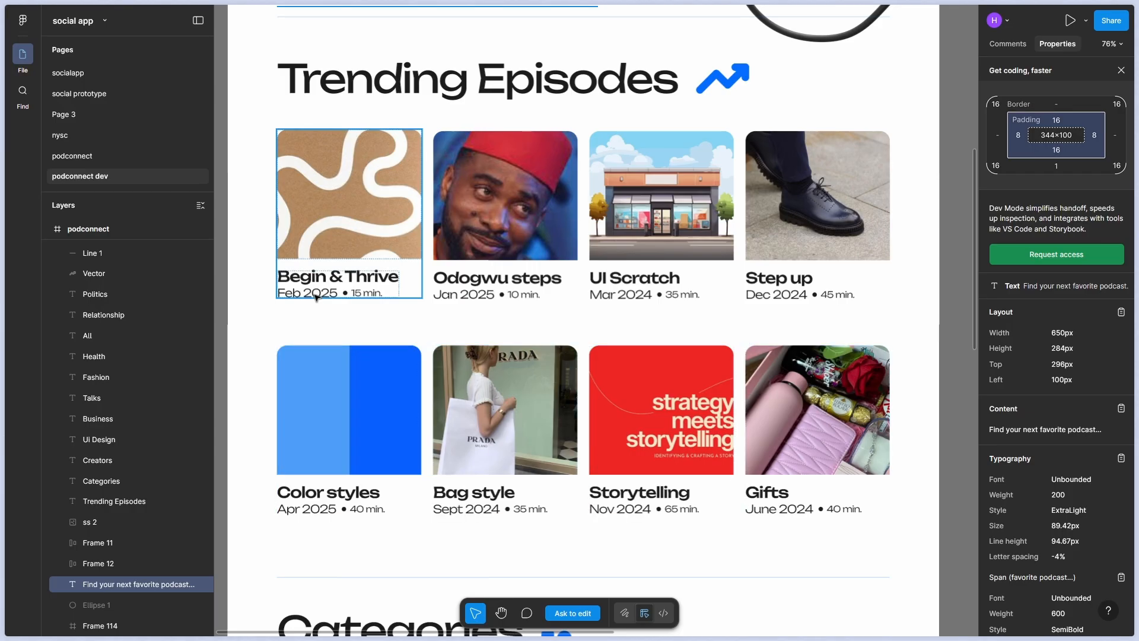
{"action": "key", "text": "alt+Tab"}
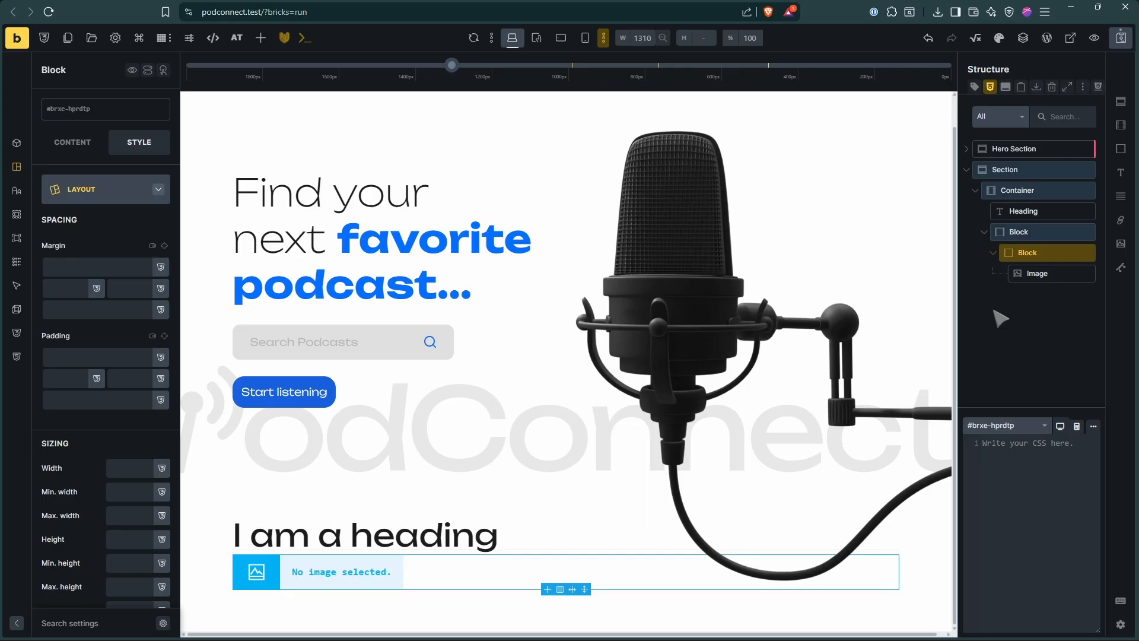
Add a block after the image within the episode card to hold the card's text
{"action": "left_click", "coordinate": [1036, 275]}
{"action": "key", "text": "alt+Tab"}
{"action": "key", "text": "alt+Tab"}
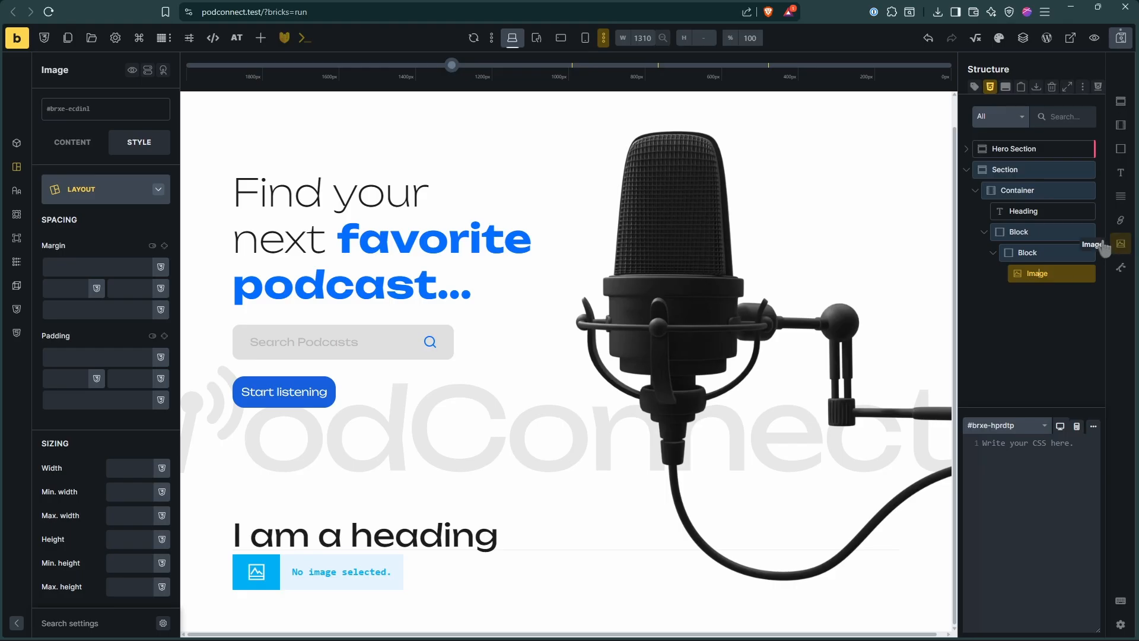
{"action": "left_click", "coordinate": [1121, 148]}
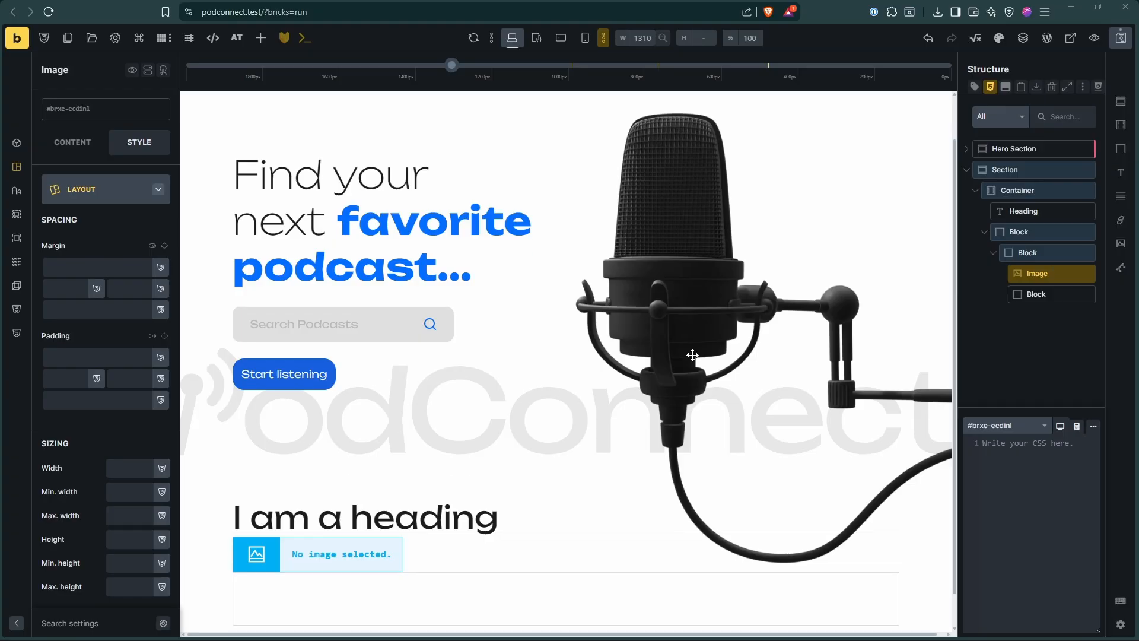
{"action": "key", "text": "alt+Tab"}
{"action": "key", "text": "alt+Tab"}
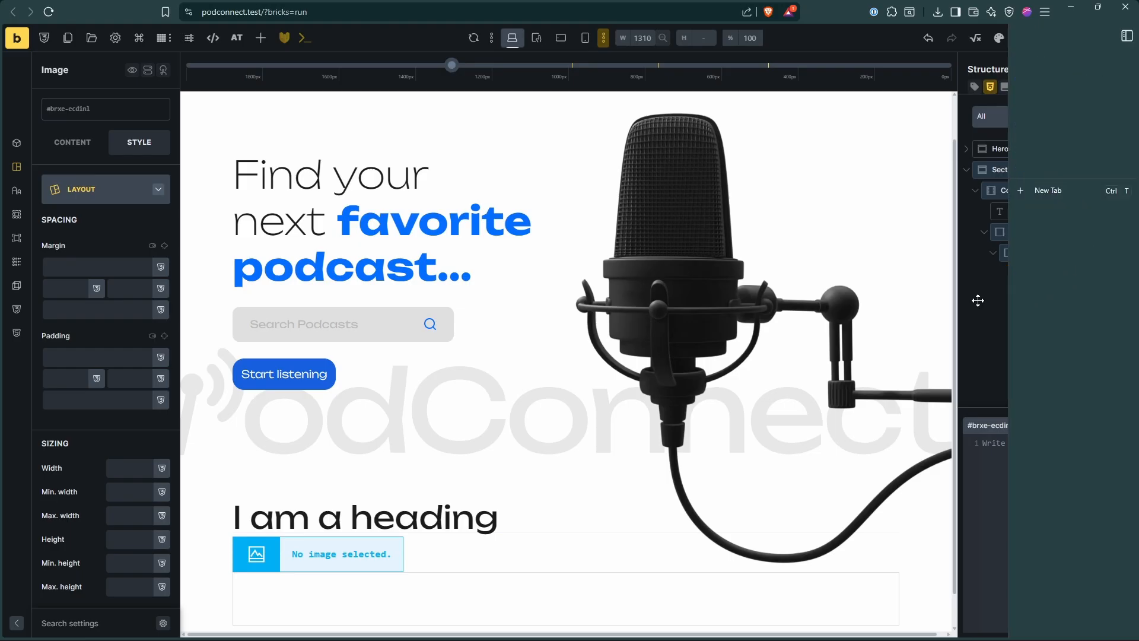
Insert two basic text elements into the block below the card image and compare them with Figma
{"action": "double_click", "coordinate": [1037, 294]}
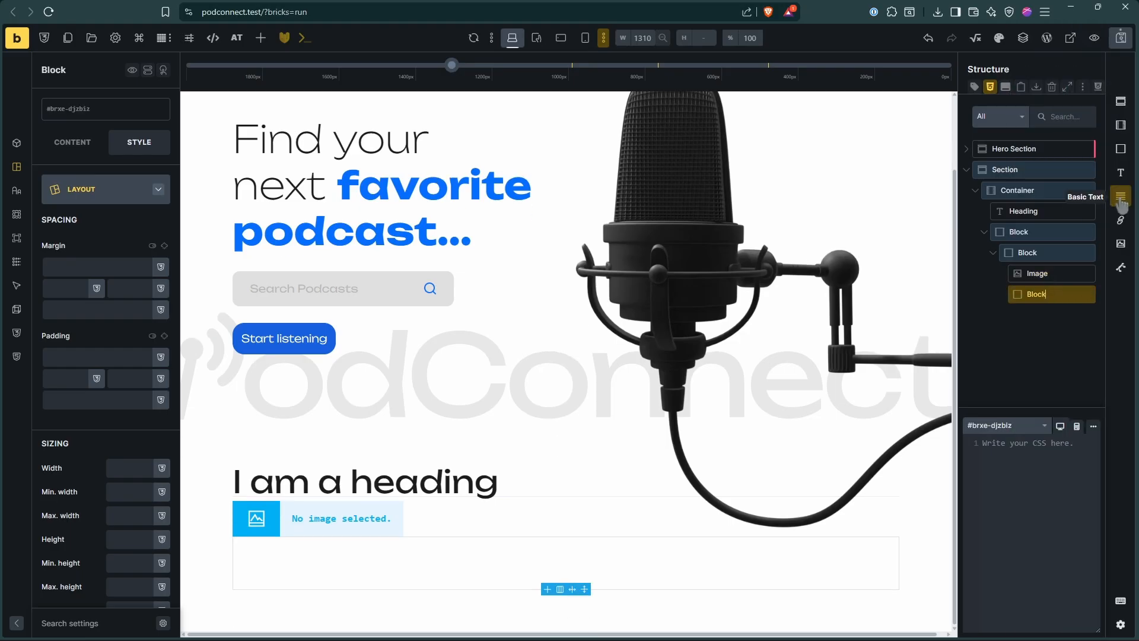
{"action": "left_click", "coordinate": [1121, 197]}
{"action": "left_click", "coordinate": [1121, 197]}
{"action": "key", "text": "alt+Tab"}
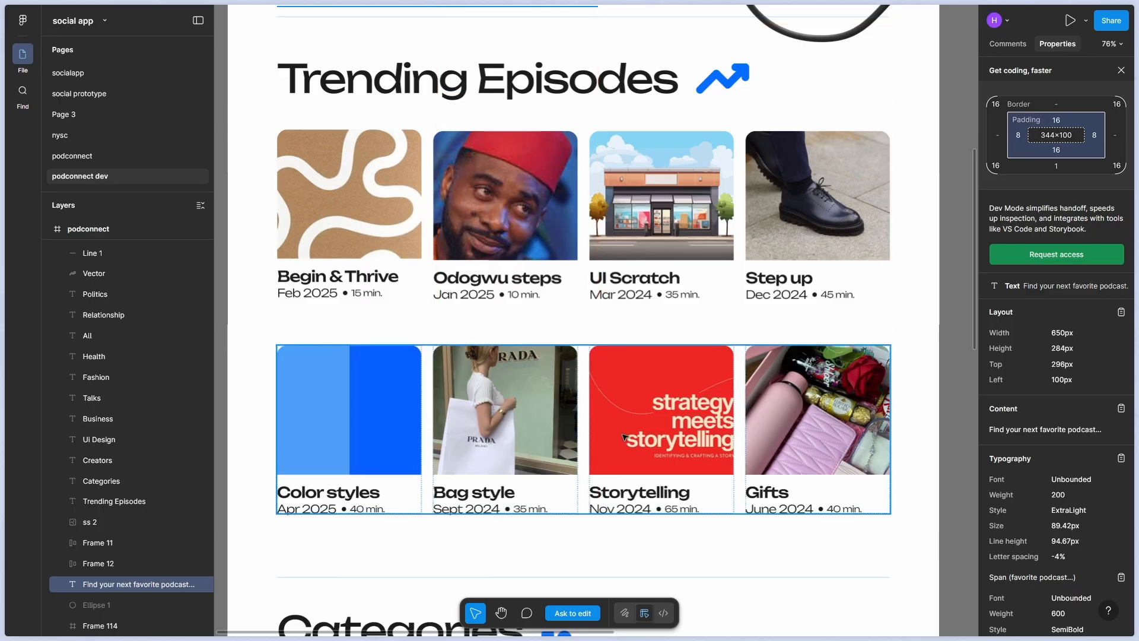
{"action": "key", "text": "alt+Tab"}
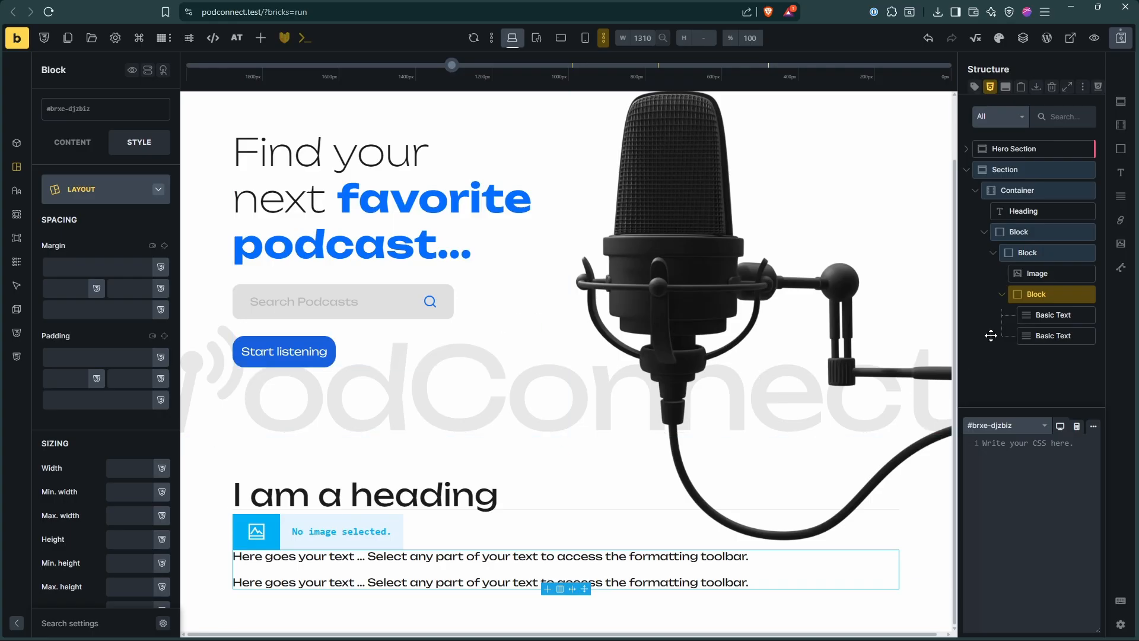
Collapse the episode card block and wrap it in a new block
{"action": "left_click", "coordinate": [1002, 295]}
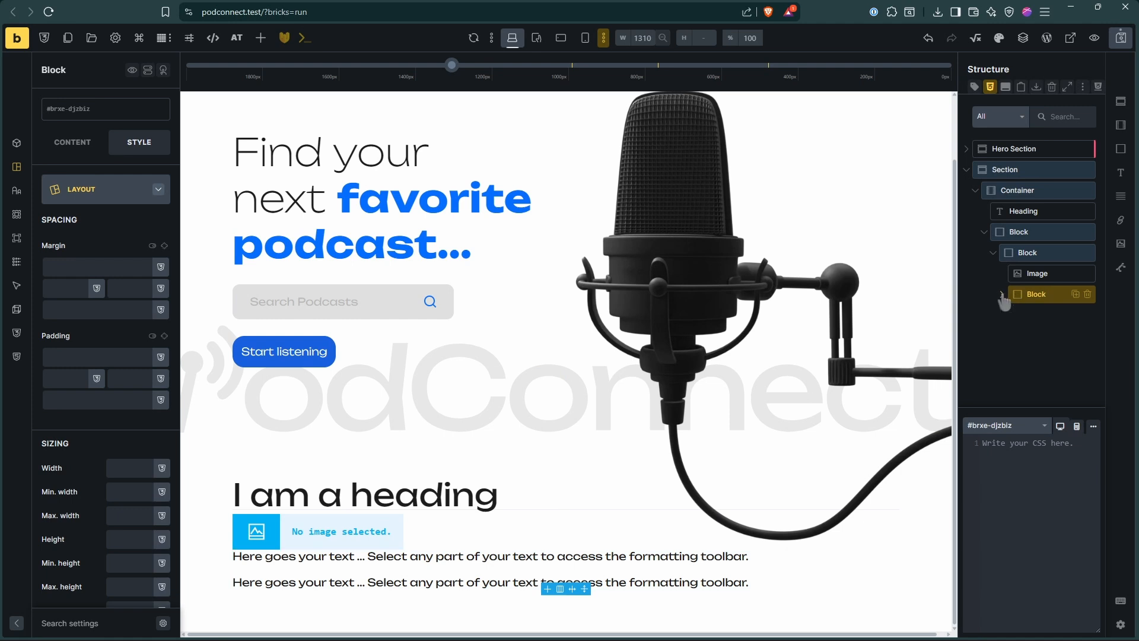
{"action": "left_click", "coordinate": [993, 253]}
{"action": "left_click", "coordinate": [1023, 254]}
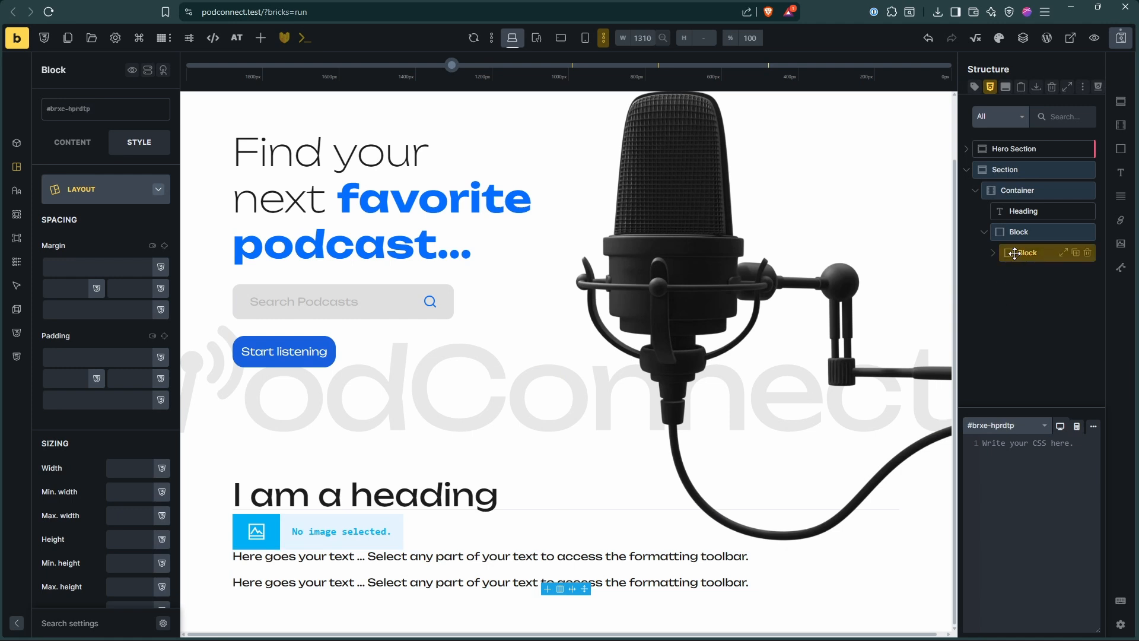
{"action": "right_click", "coordinate": [1013, 254]}
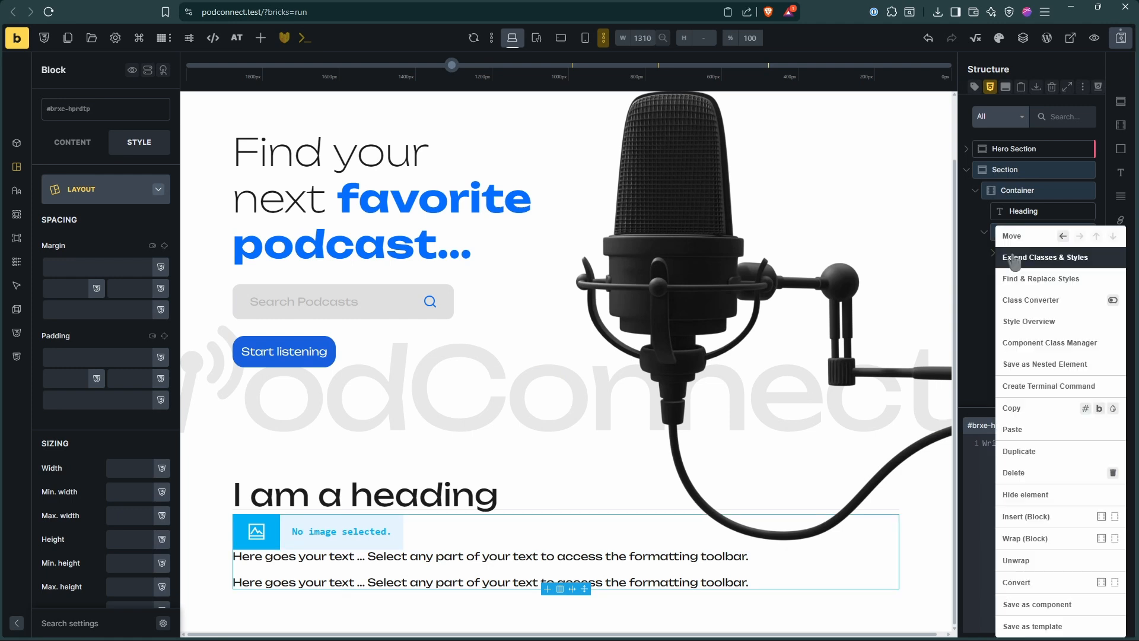
{"action": "left_click", "coordinate": [1028, 537]}
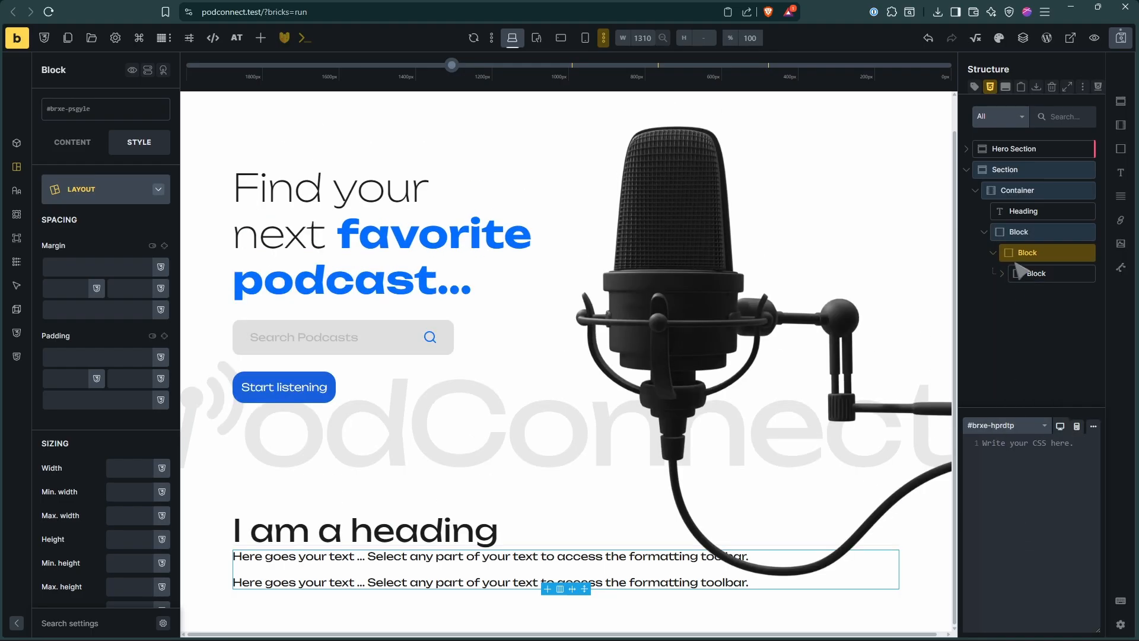
Rename the new wrapping block as List and the card block inside it as List item
{"action": "left_click", "coordinate": [1027, 253]}
{"action": "type", "text": "List"}
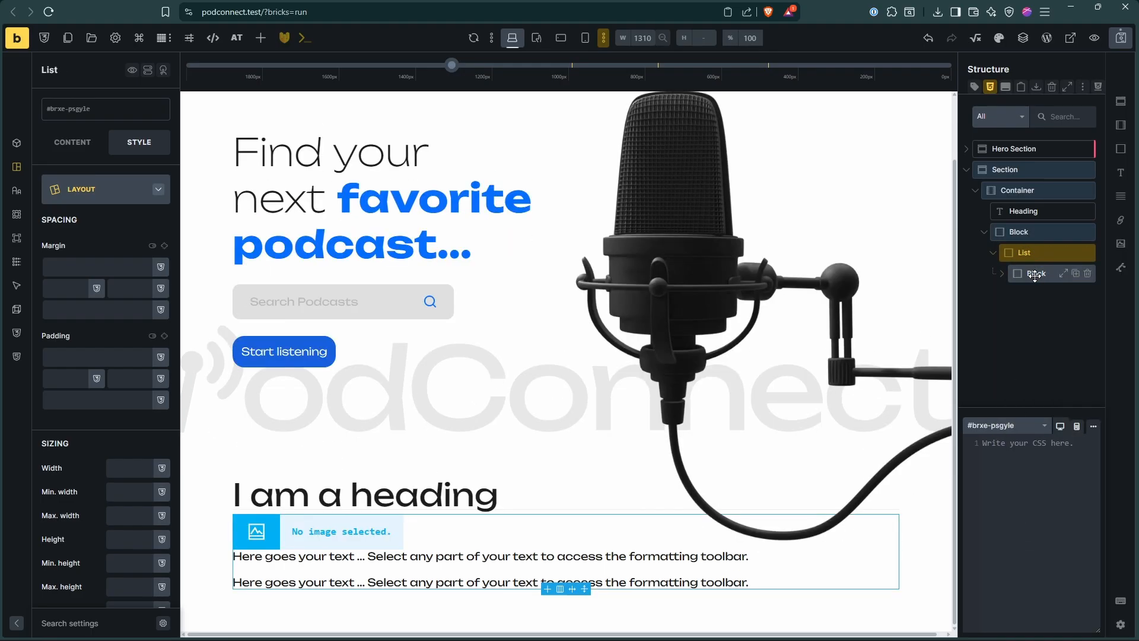
{"action": "double_click", "coordinate": [1036, 275]}
{"action": "type", "text": "List item"}
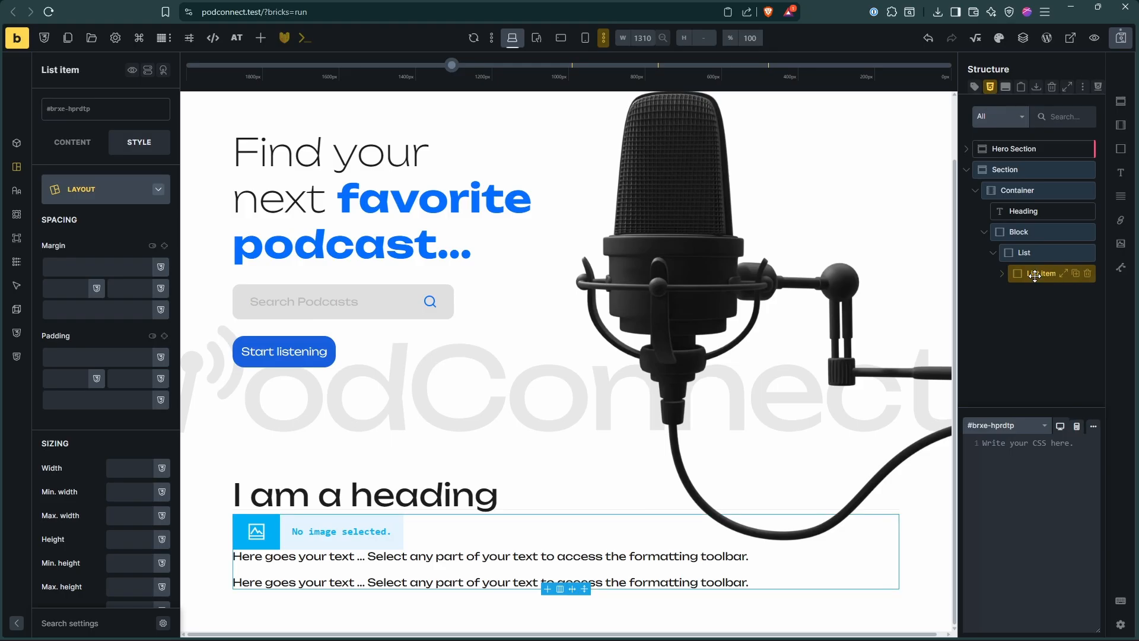
Rename the outer block around List as list wrapper
{"action": "double_click", "coordinate": [1021, 231]}
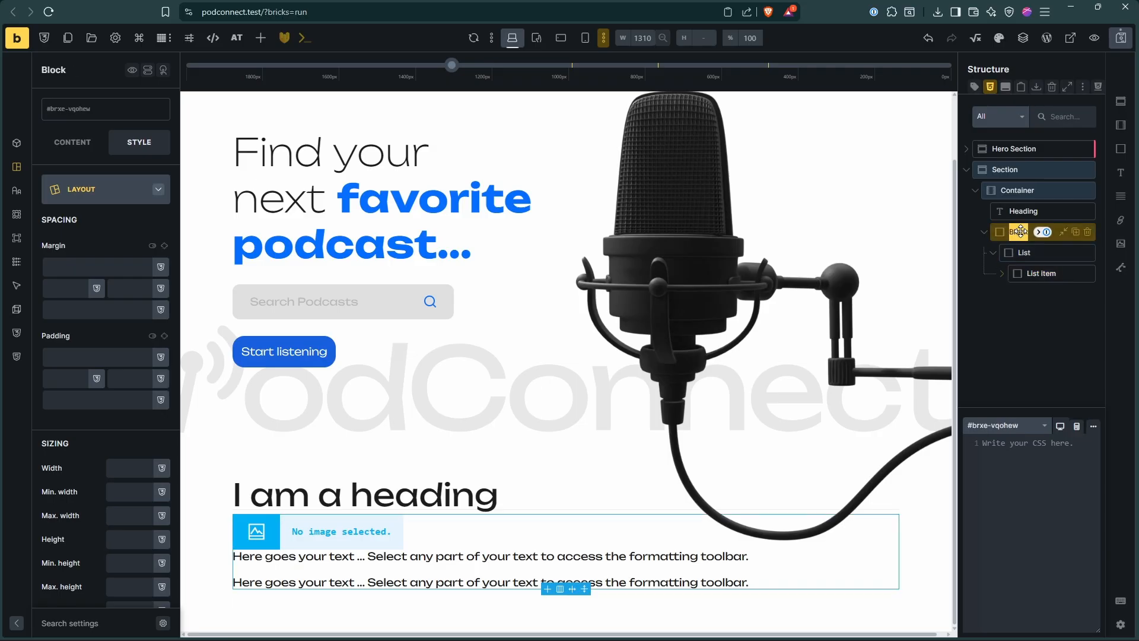
{"action": "type", "text": "list wrapper"}
{"action": "left_click", "coordinate": [1015, 359]}
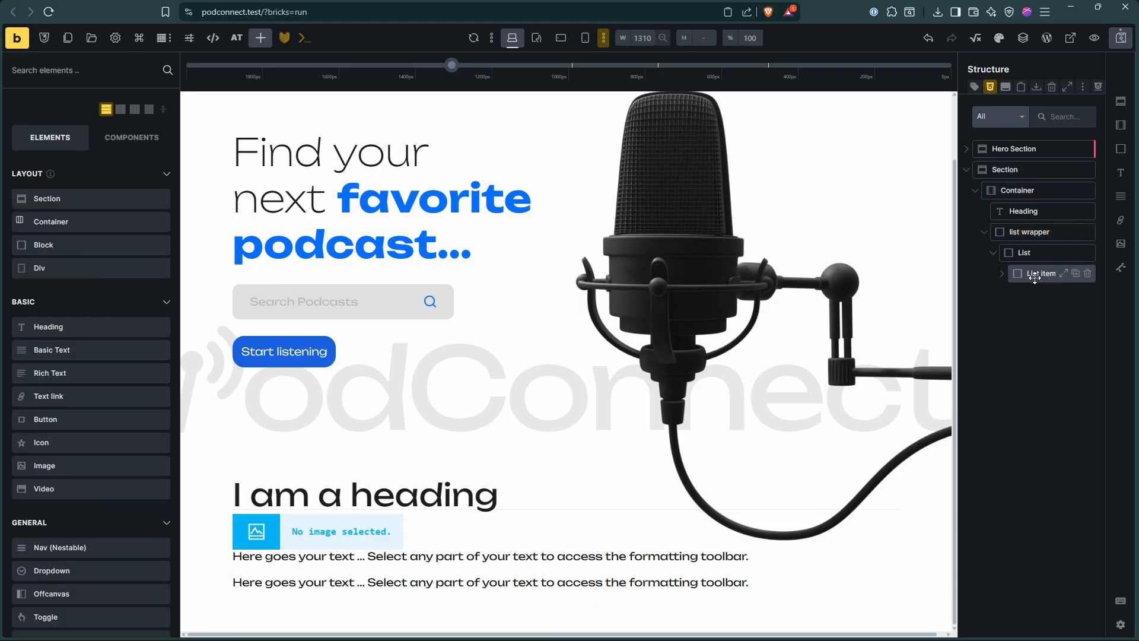
After checking the episode rows in Figma, move List out of list wrapper into the container and delete list wrapper
{"action": "left_click", "coordinate": [1025, 253]}
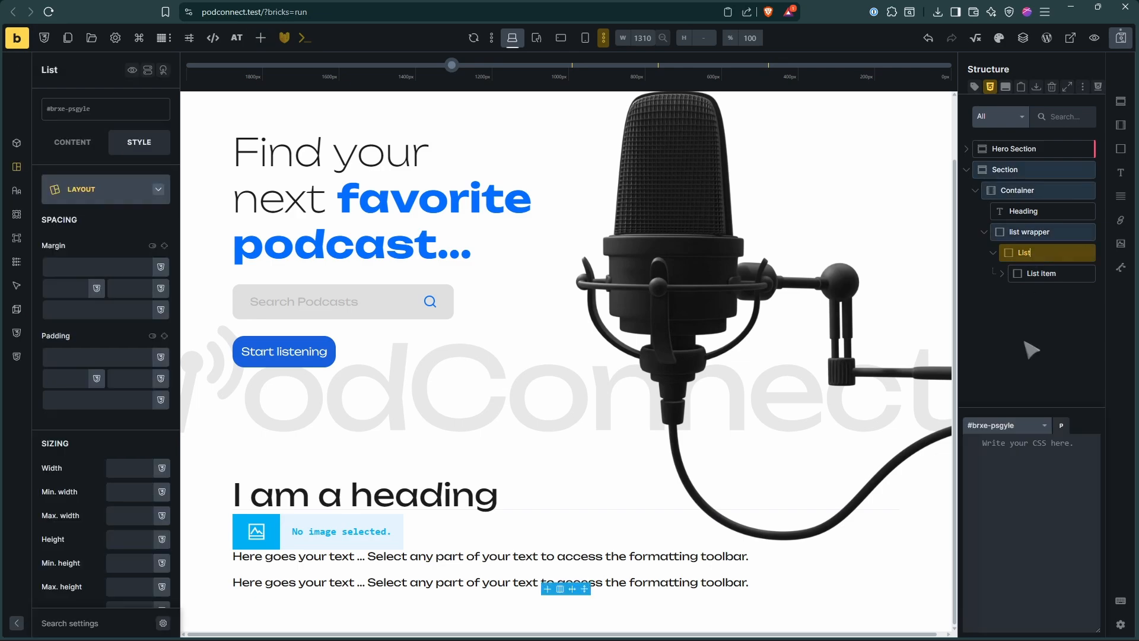
{"action": "key", "text": "alt+Tab"}
{"action": "key", "text": "alt"}
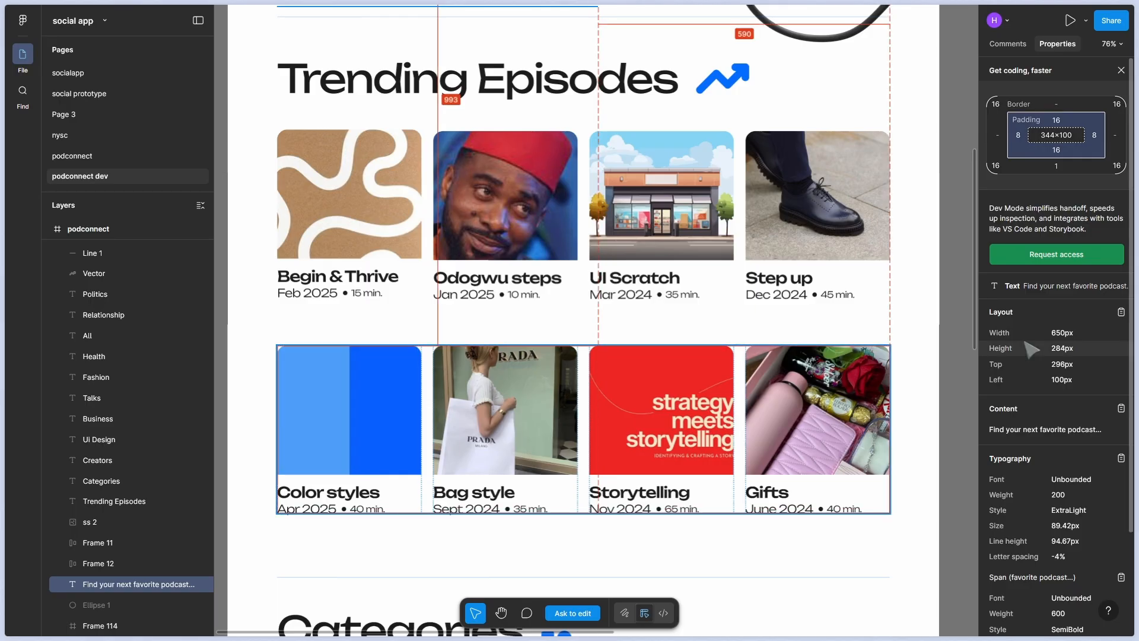
{"action": "key", "text": "alt+Tab"}
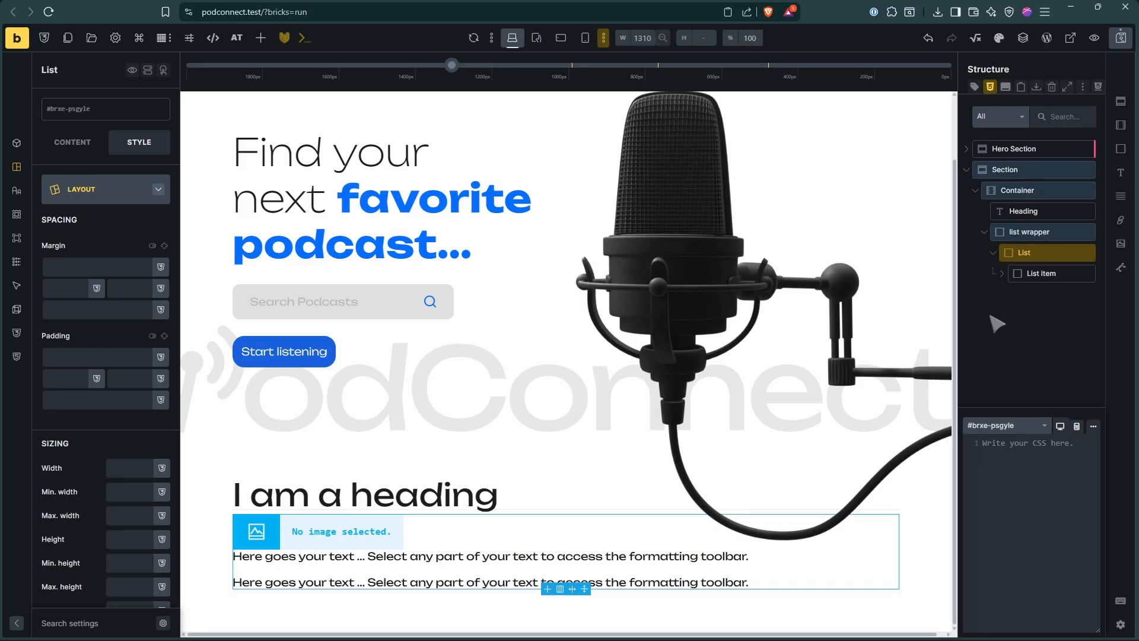
{"action": "left_click", "coordinate": [1022, 231]}
{"action": "left_click", "coordinate": [1030, 252]}
{"action": "left_click", "coordinate": [1027, 234]}
{"action": "left_click", "coordinate": [1025, 253]}
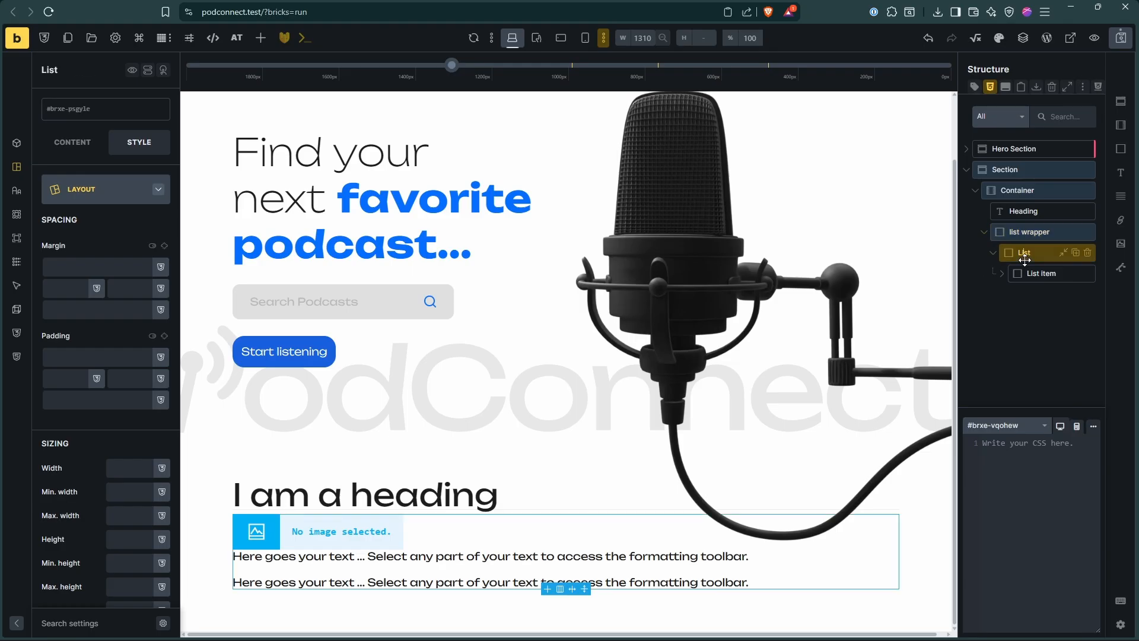
{"action": "left_click_drag", "start_coordinate": [1025, 254], "coordinate": [1025, 260]}
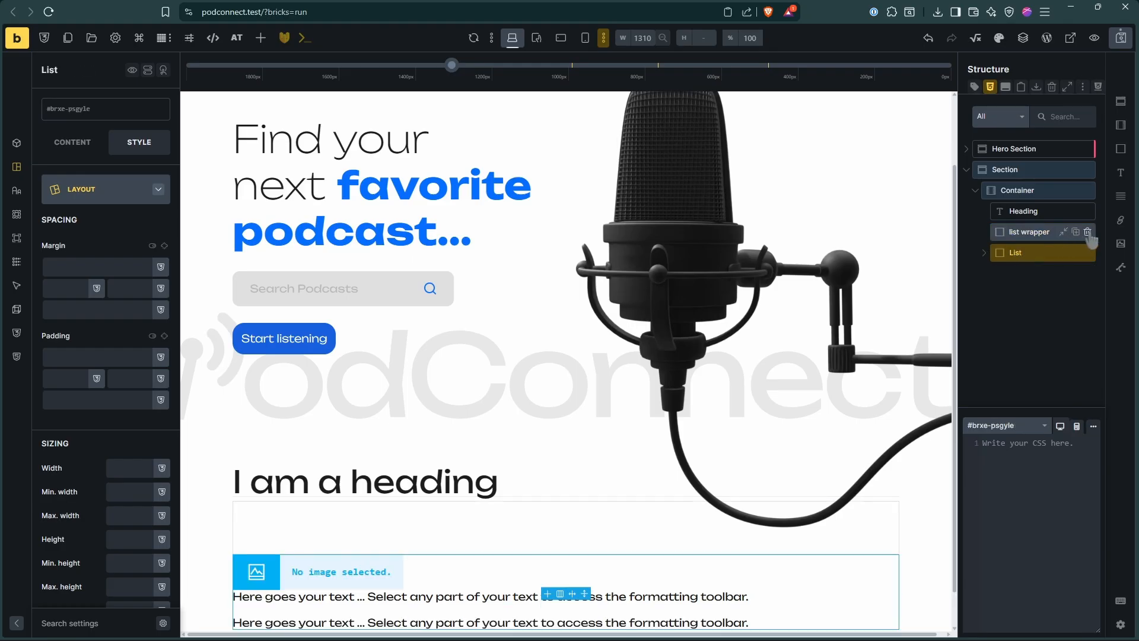
{"action": "left_click", "coordinate": [1088, 232]}
Expand List and List item, rename the block below the image as text-wrapper and expand it
{"action": "left_click", "coordinate": [985, 232]}
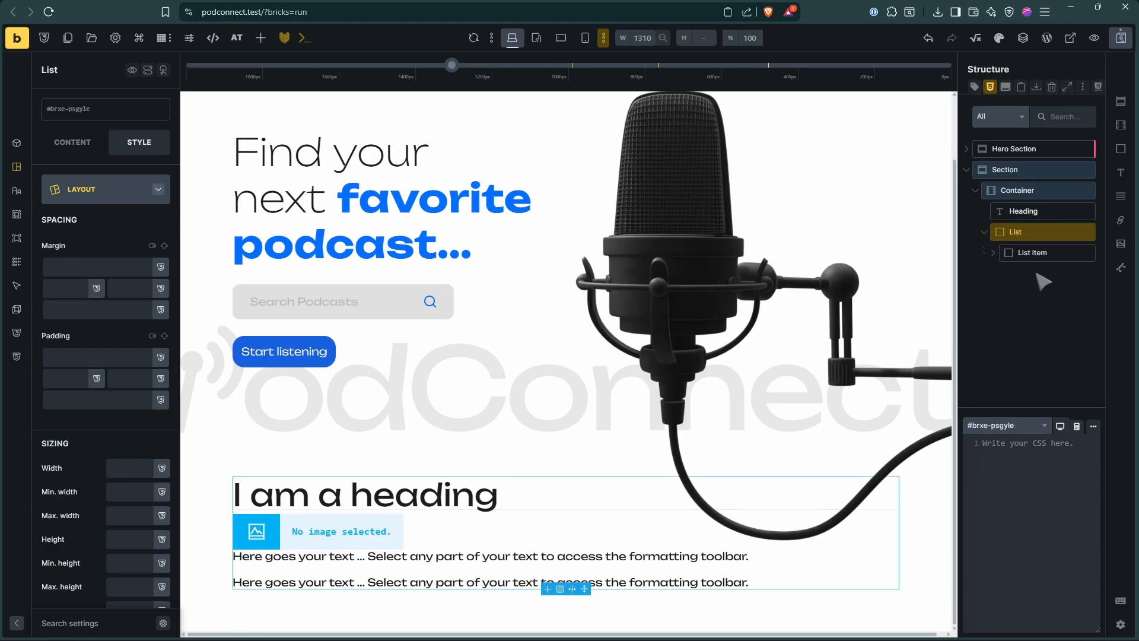
{"action": "left_click", "coordinate": [993, 254]}
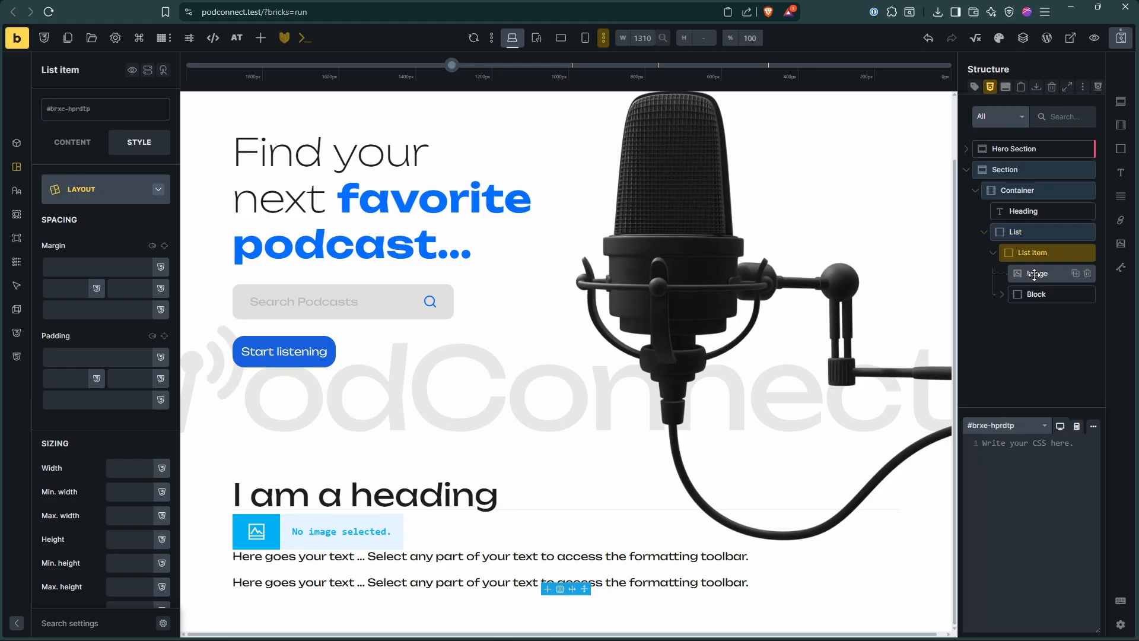
{"action": "left_click", "coordinate": [1030, 294]}
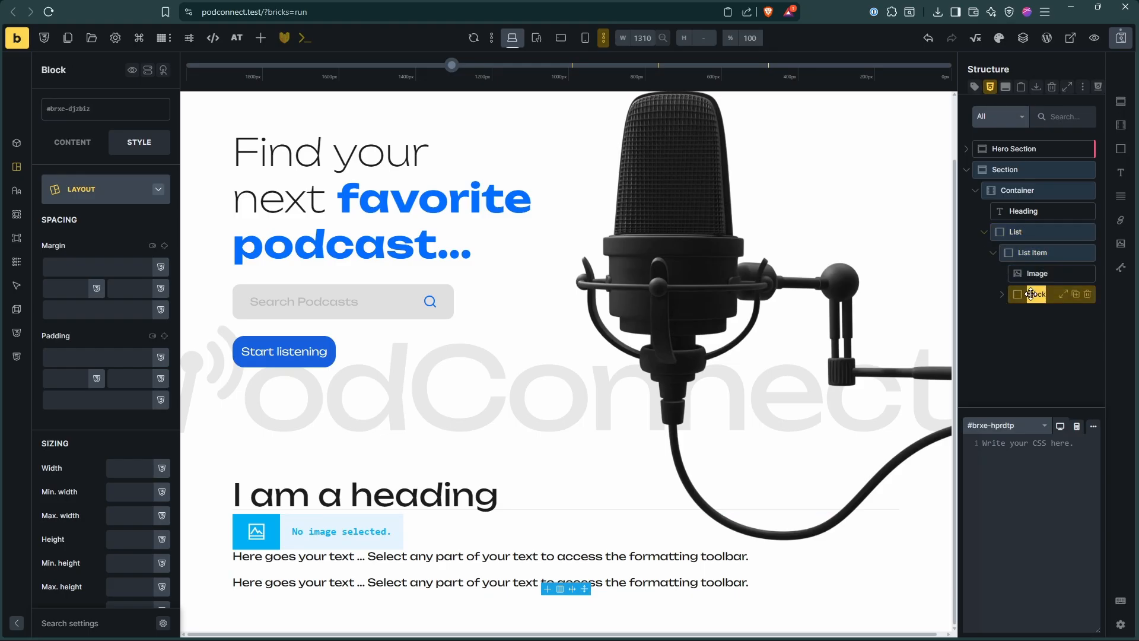
{"action": "type", "text": "text-wra"}
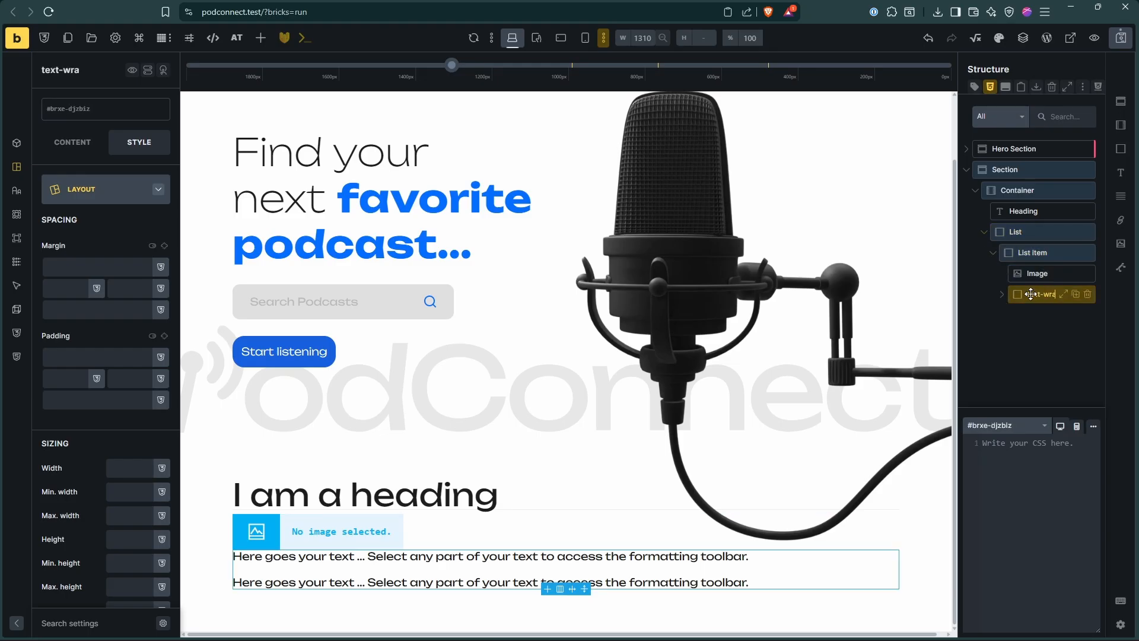
{"action": "type", "text": "pper"}
{"action": "left_click", "coordinate": [1002, 295]}
Rename the first basic text in text-wrapper as title, checking the episode card text in Figma
{"action": "key", "text": "alt+Tab"}
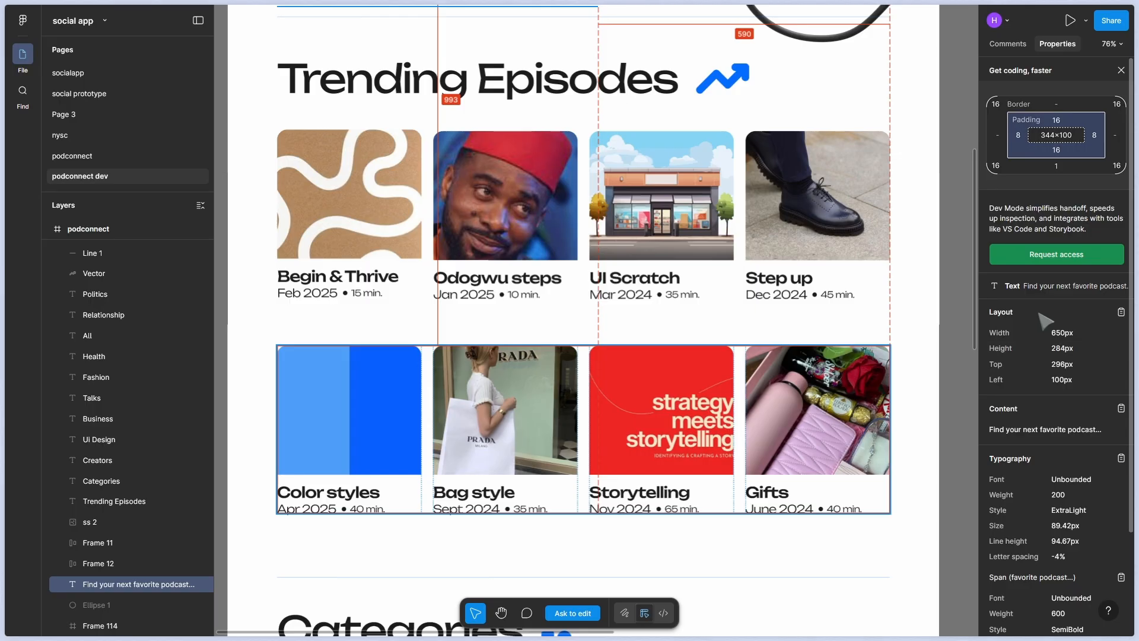
{"action": "key", "text": "alt+Tab"}
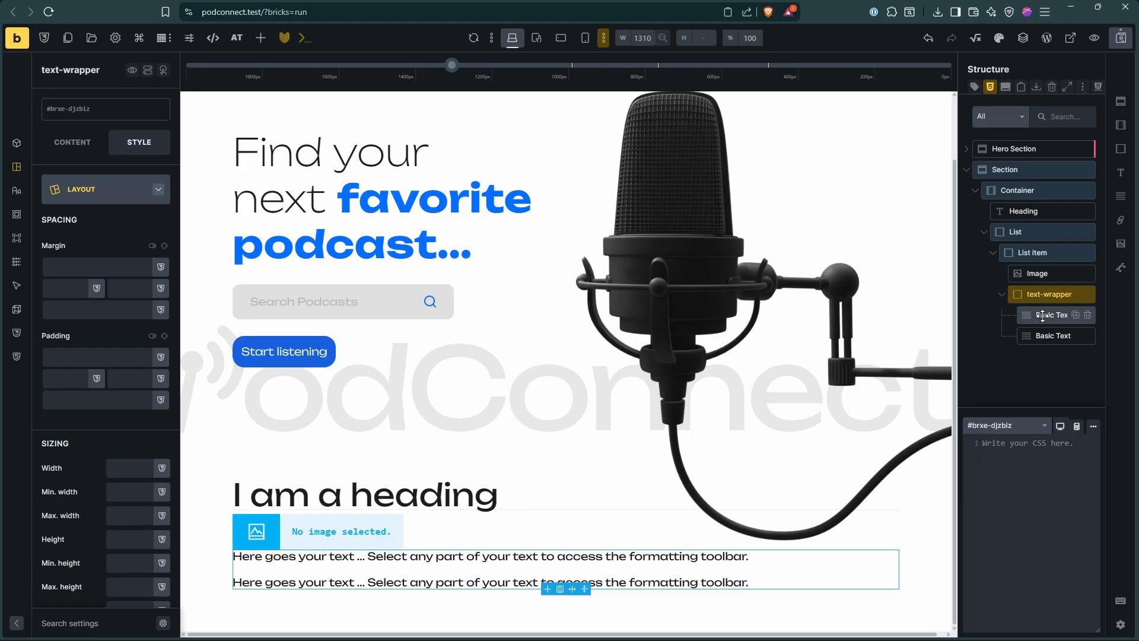
{"action": "double_click", "coordinate": [1044, 315]}
{"action": "type", "text": "title"}
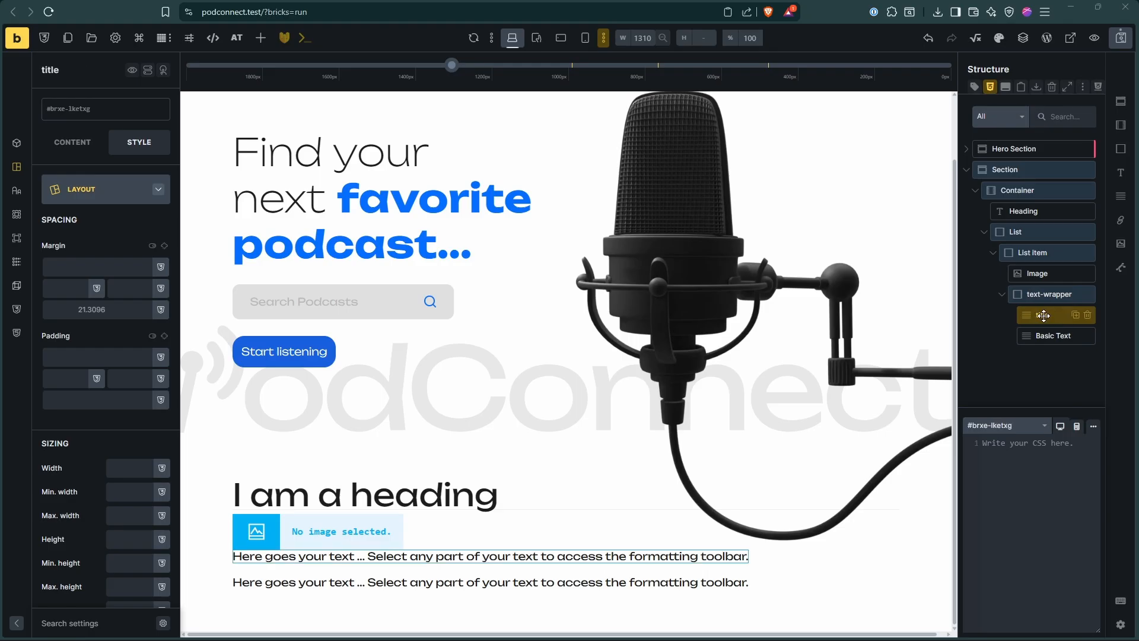
{"action": "key", "text": "alt+Tab"}
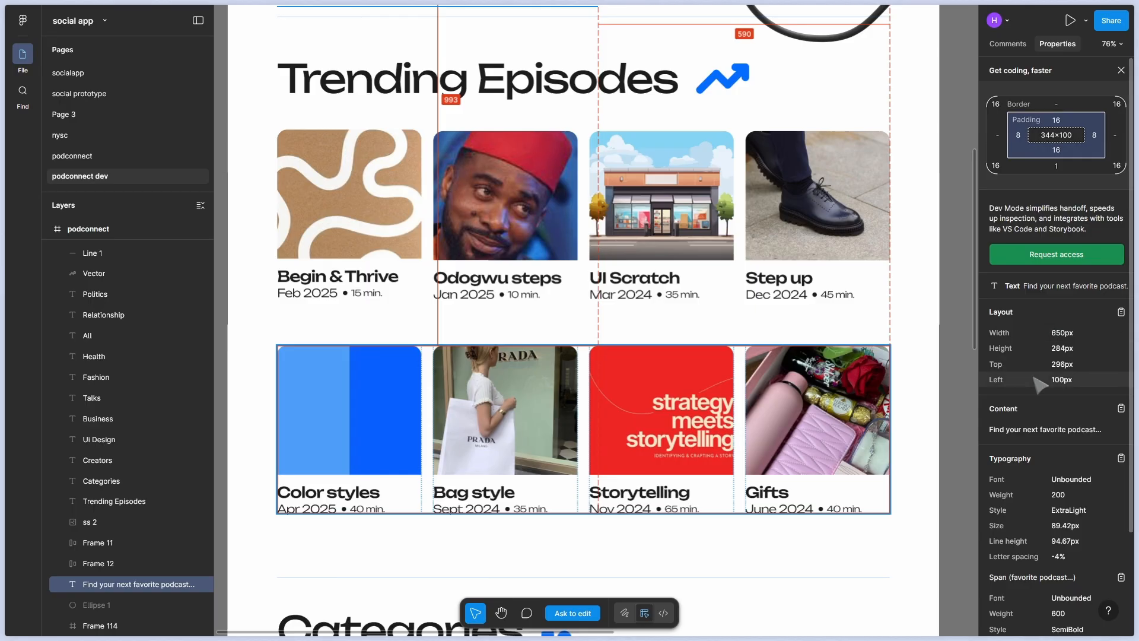
{"action": "key", "text": "alt+Tab"}
{"action": "key", "text": "alt+Tab"}
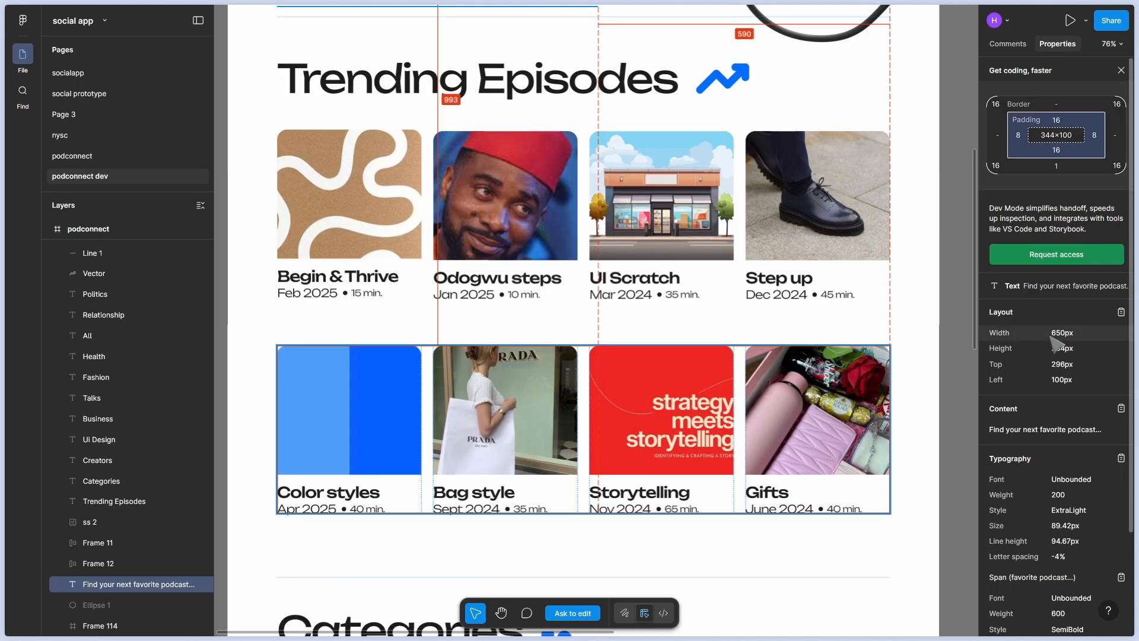
Switch to the Bricks builder page and rename the second text element inside text-wrapper as "timed"
{"action": "key", "text": "alt+Tab"}
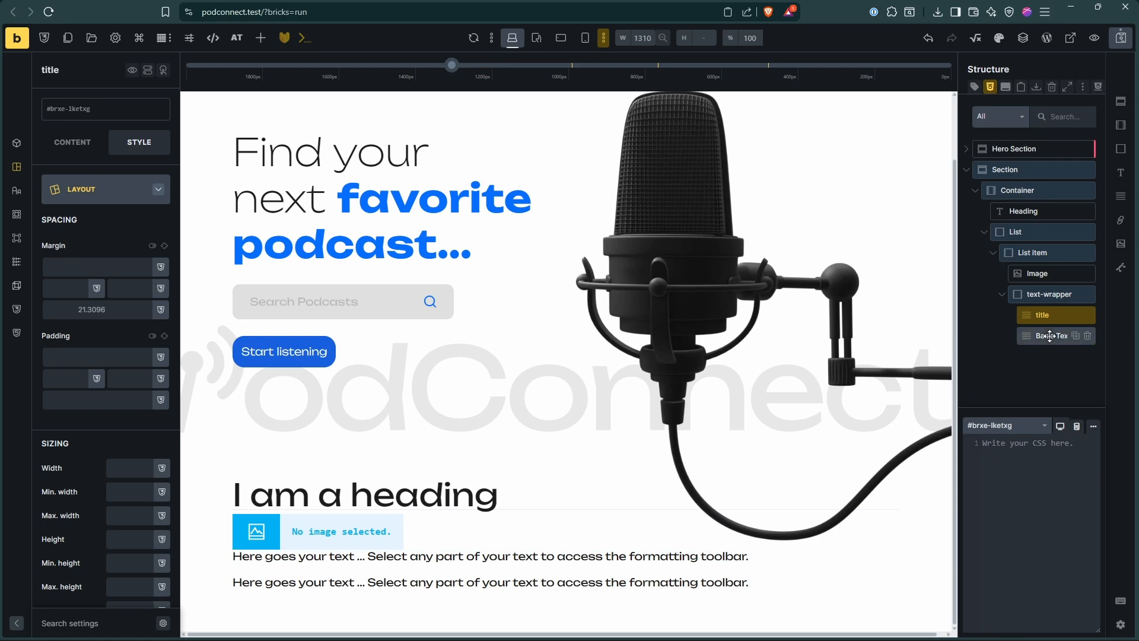
{"action": "double_click", "coordinate": [1050, 336]}
{"action": "type", "text": "timed"}
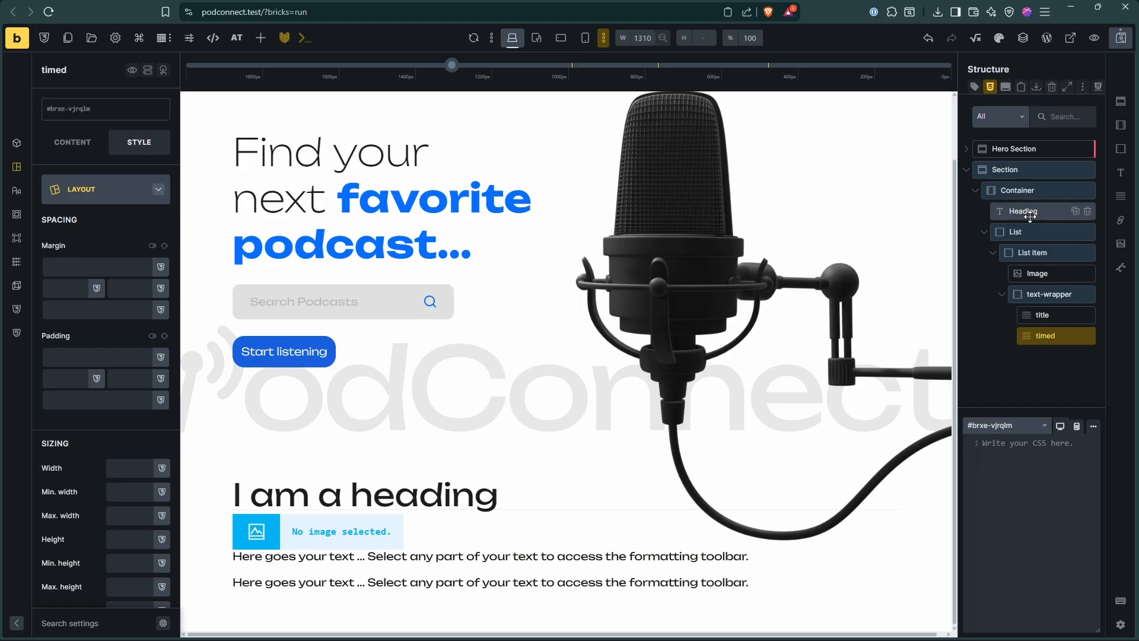
Open the Class Converter for the List element in the new section below the hero
{"action": "left_click", "coordinate": [1030, 215]}
{"action": "left_click", "coordinate": [1024, 190]}
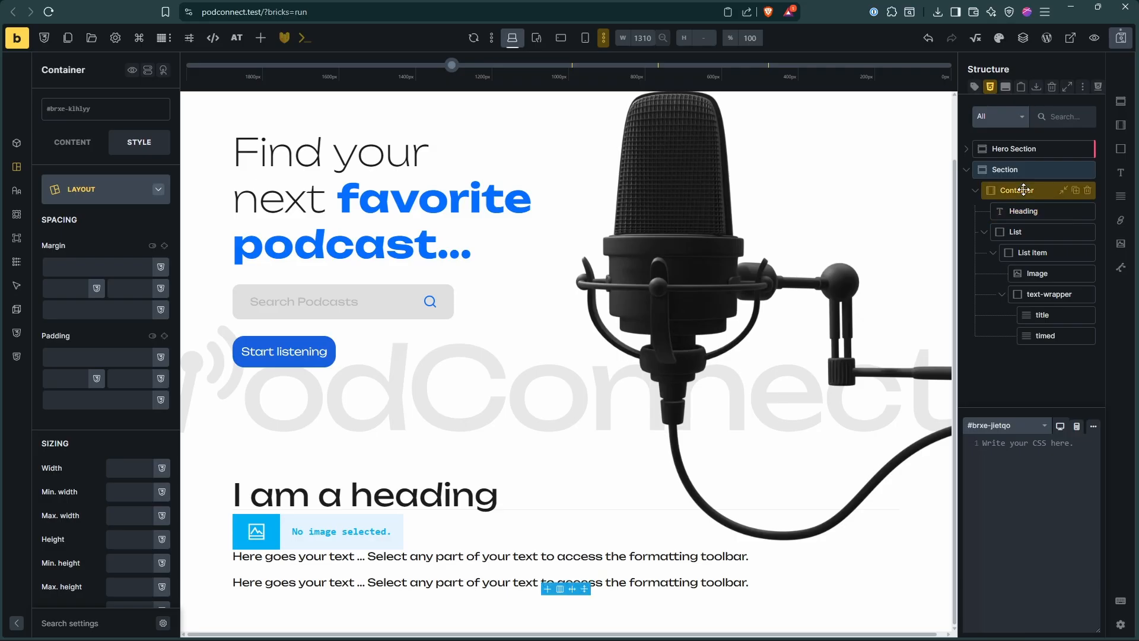
{"action": "left_click", "coordinate": [1009, 169]}
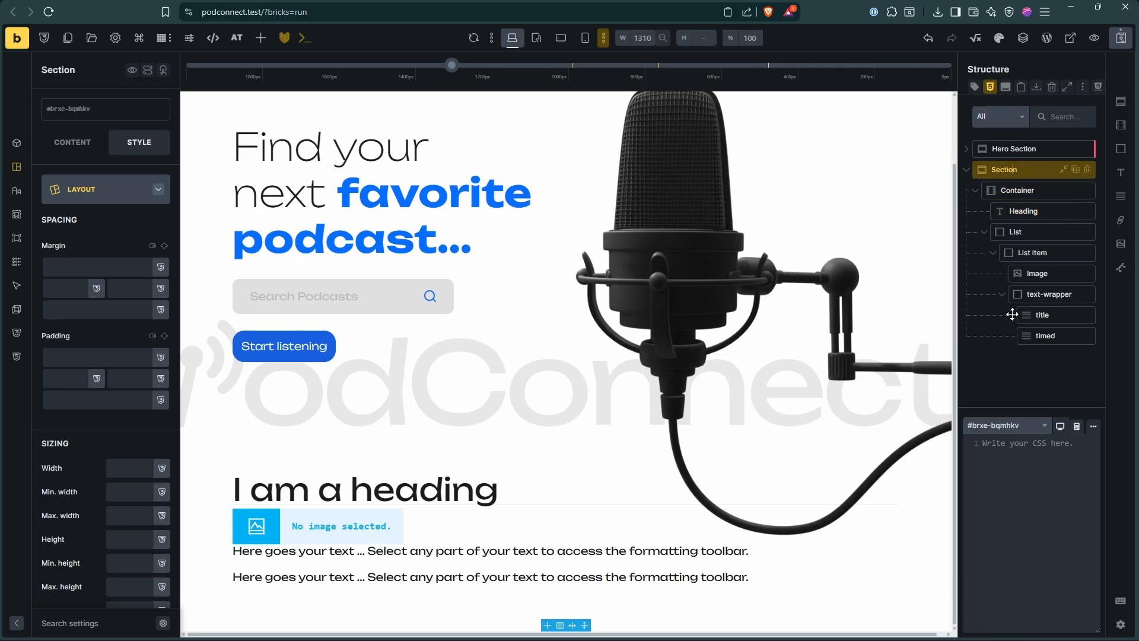
{"action": "left_click", "coordinate": [1029, 232]}
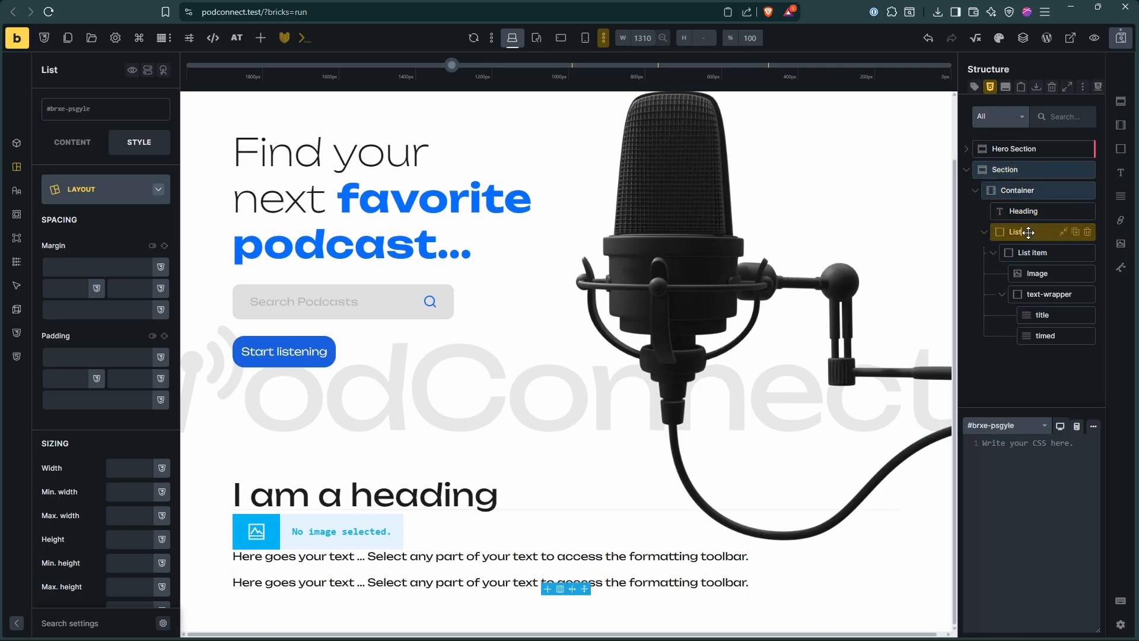
{"action": "right_click", "coordinate": [1029, 232]}
{"action": "left_click", "coordinate": [1036, 299]}
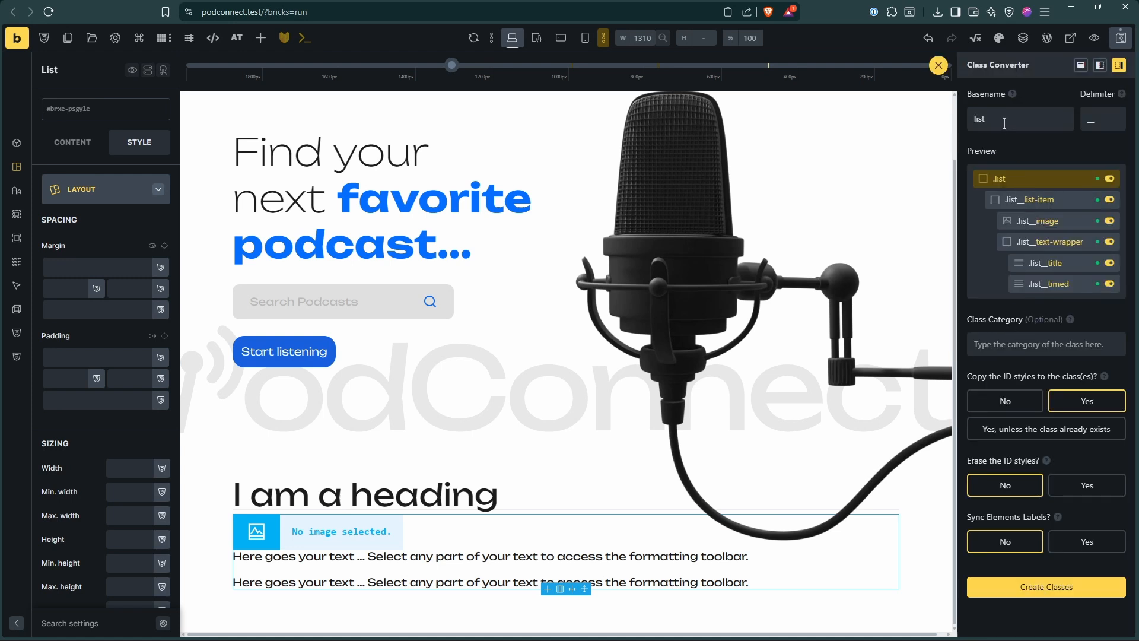
Set the class basename to "episodes" and create the classes for the List and its child elements
{"action": "left_click_drag", "start_coordinate": [1004, 123], "coordinate": [968, 126]}
{"action": "key", "text": "alt+Tab"}
{"action": "key", "text": "alt+Tab"}
{"action": "type", "text": "epido"}
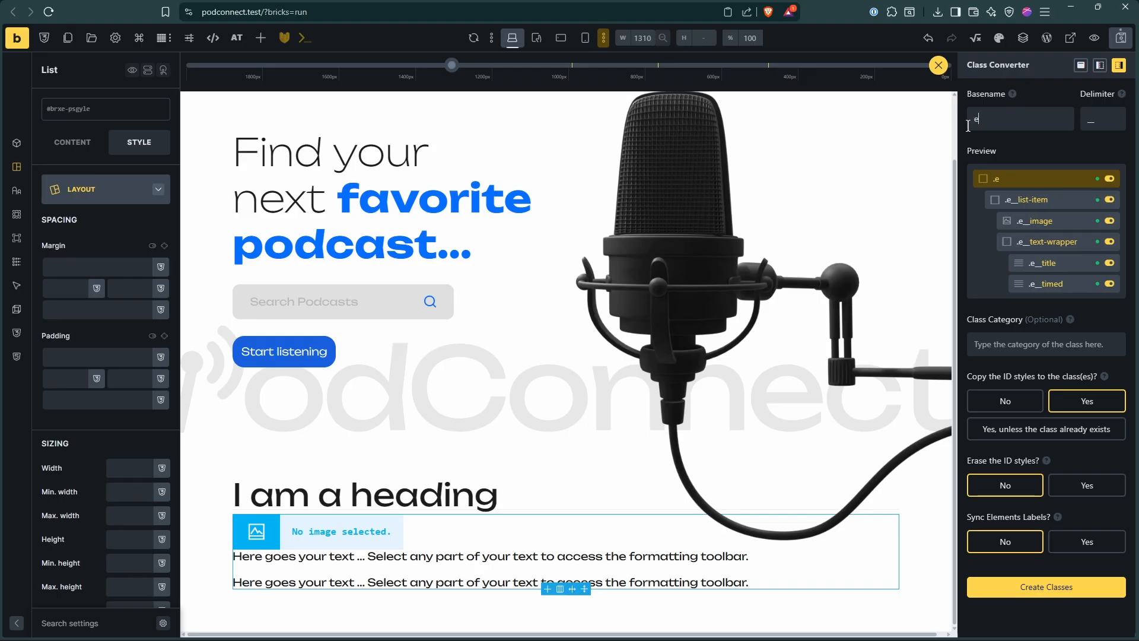
{"action": "key", "text": "BackSpace"}
{"action": "key", "text": "BackSpace"}
{"action": "type", "text": "sode"}
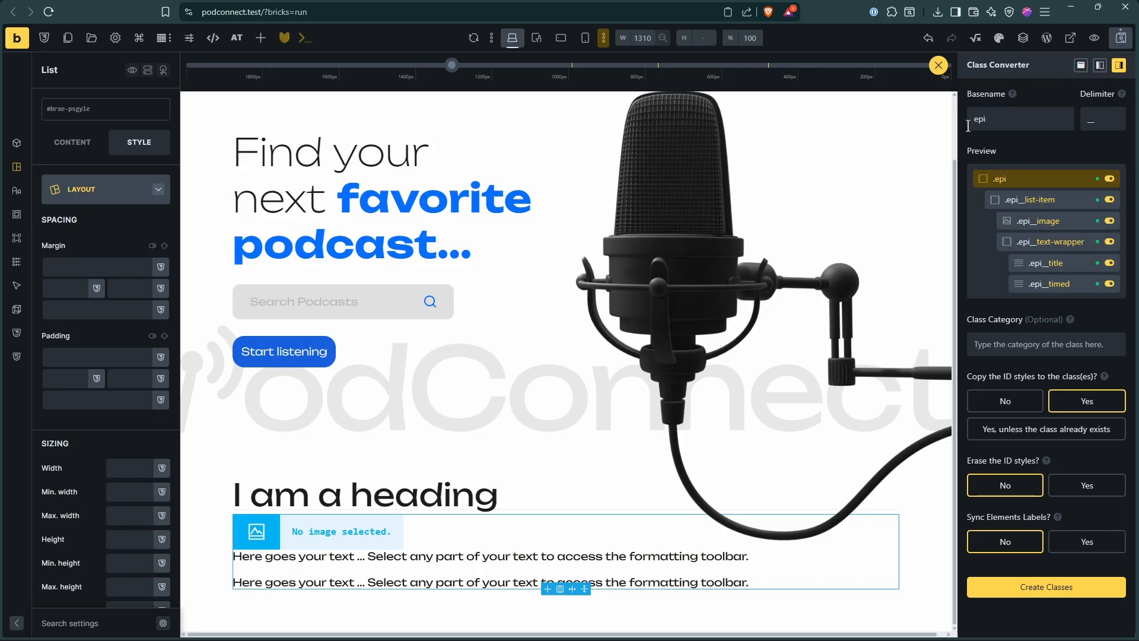
{"action": "type", "text": "s"}
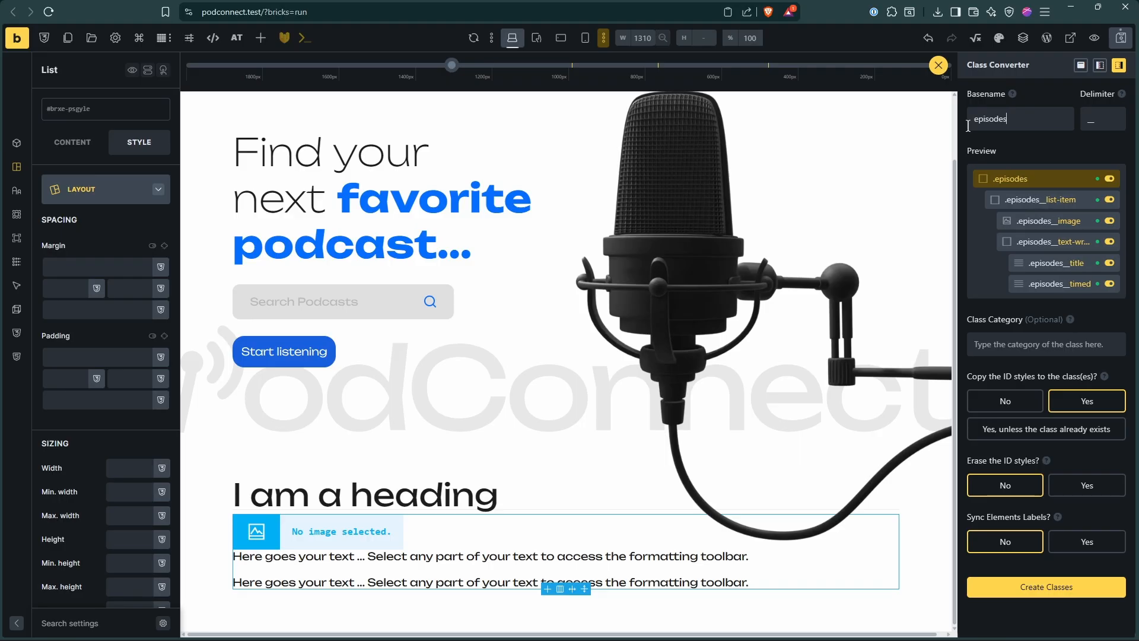
{"action": "left_click", "coordinate": [1080, 498]}
{"action": "left_click", "coordinate": [1044, 585]}
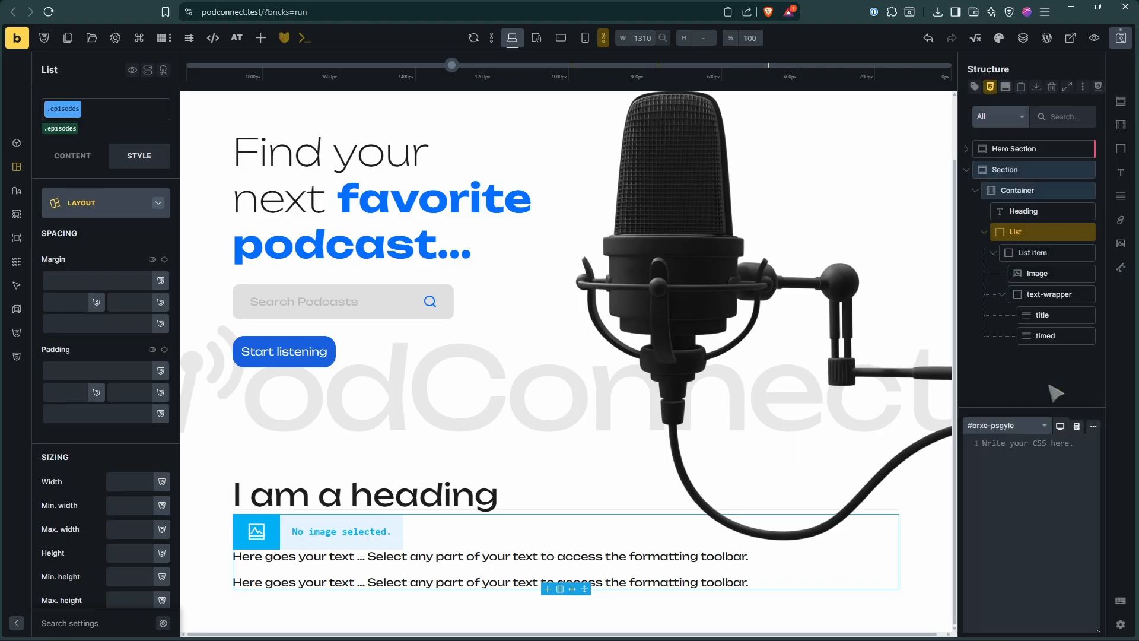
Set the HTML tag of the List element to ul
{"action": "left_click", "coordinate": [1013, 253]}
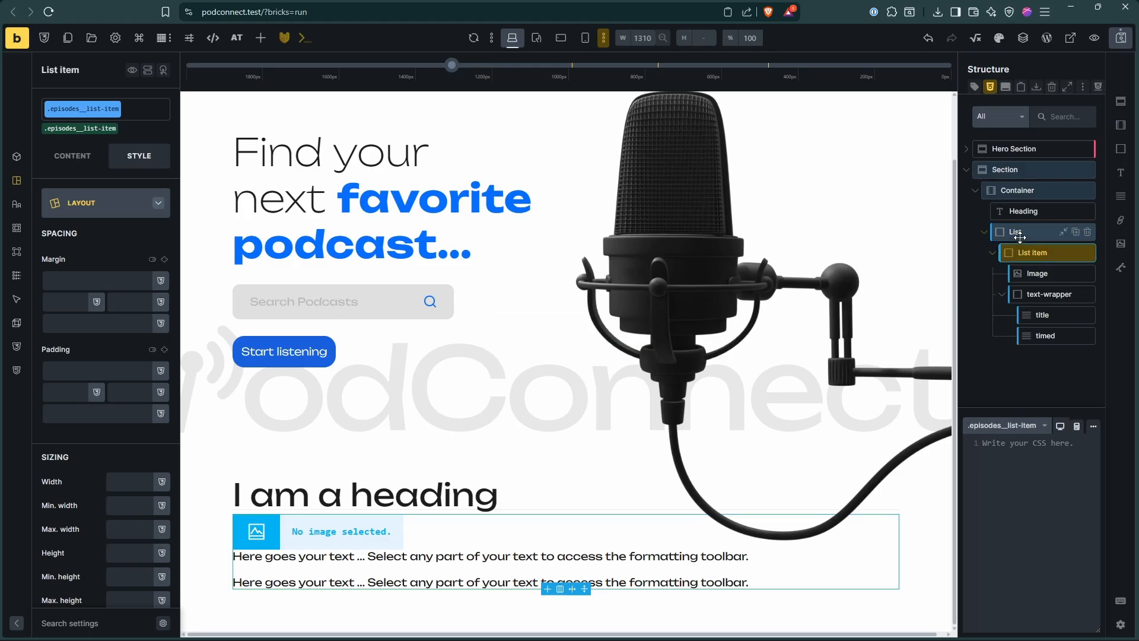
{"action": "left_click", "coordinate": [1020, 238]}
{"action": "left_click", "coordinate": [17, 156]}
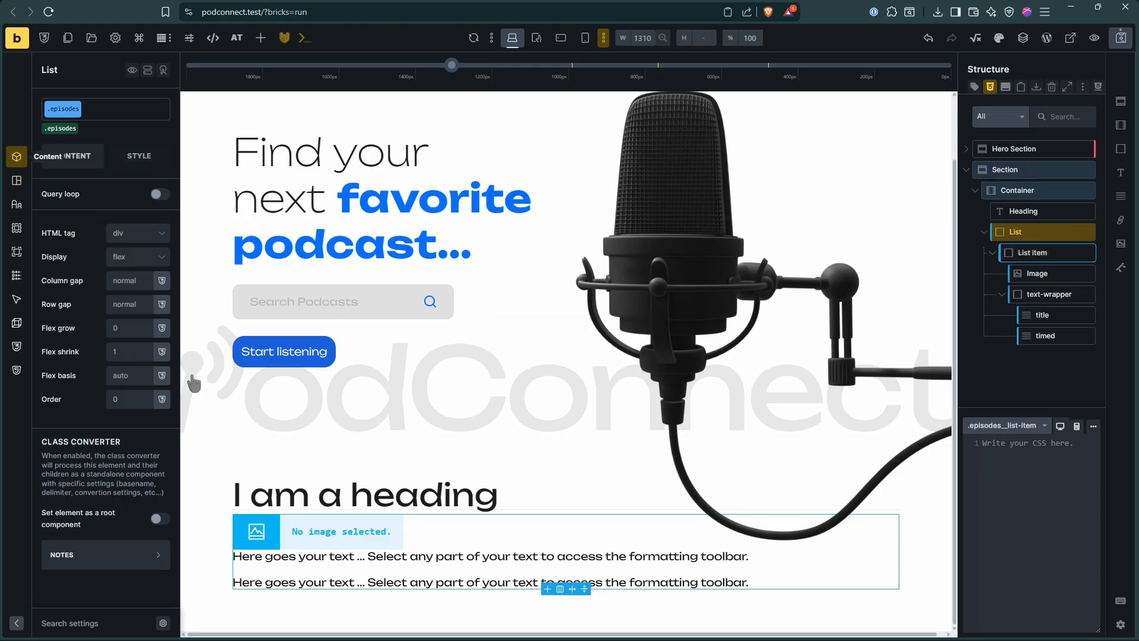
{"action": "left_click", "coordinate": [121, 235]}
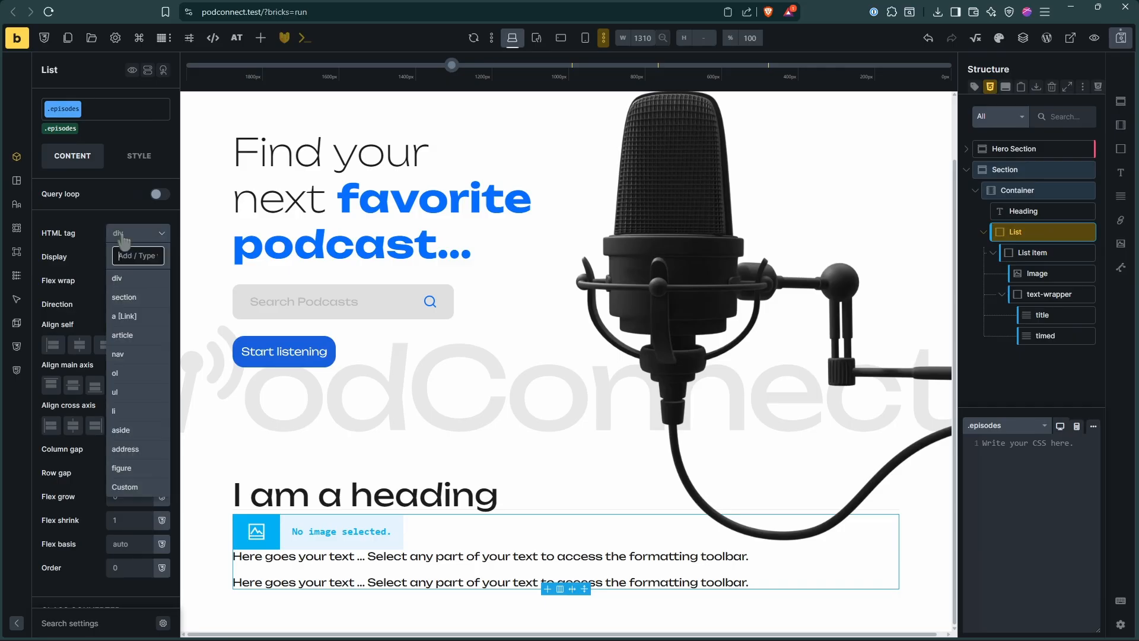
{"action": "left_click", "coordinate": [124, 393]}
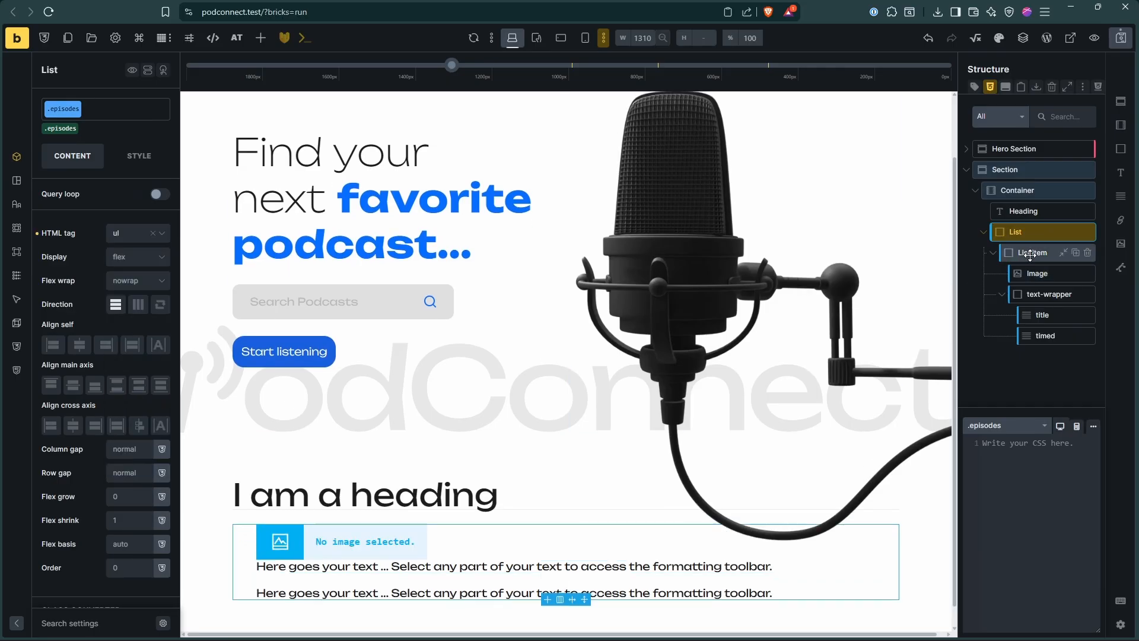
Set the HTML tag of the List item element to li
{"action": "left_click", "coordinate": [1031, 253]}
{"action": "left_click", "coordinate": [134, 234]}
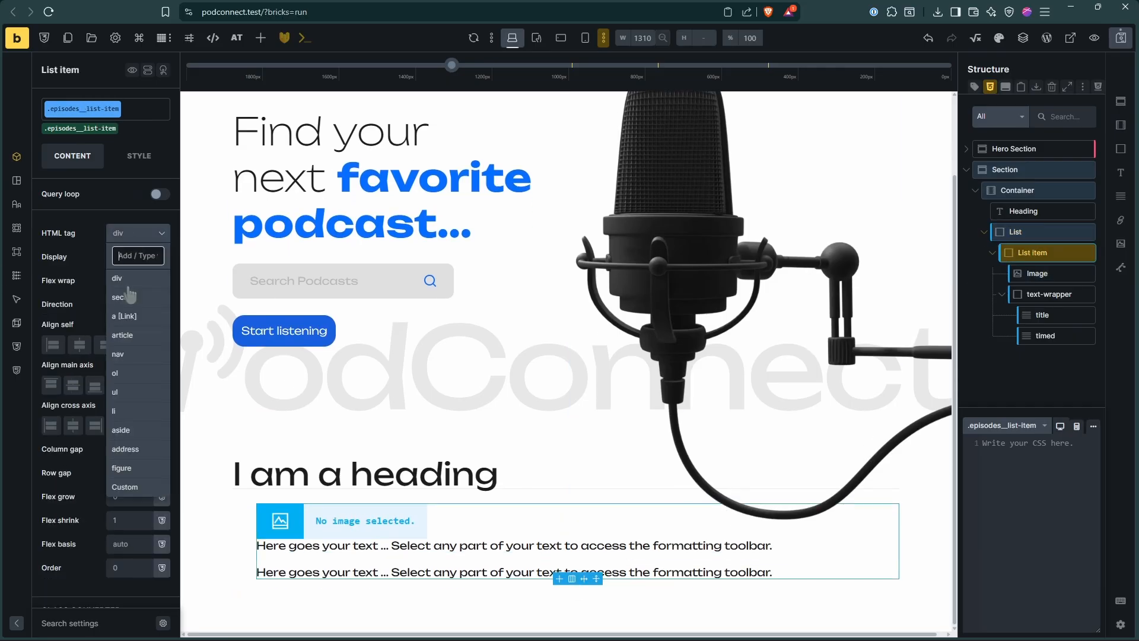
{"action": "left_click", "coordinate": [123, 411]}
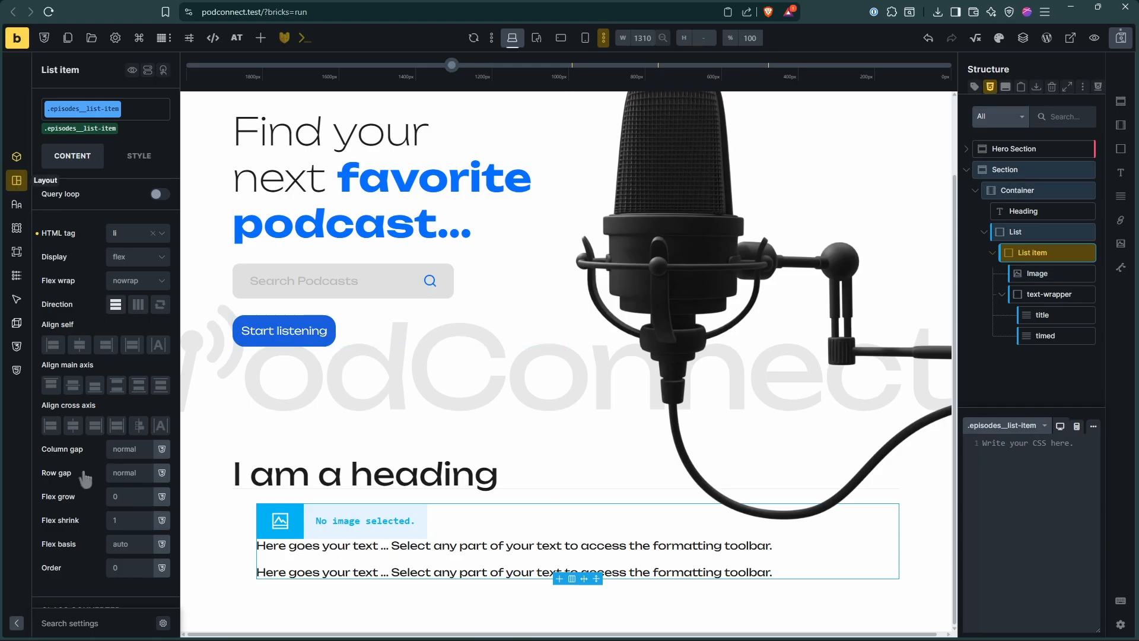
Set the left padding of the List's episodes class to 0
{"action": "left_click", "coordinate": [16, 181]}
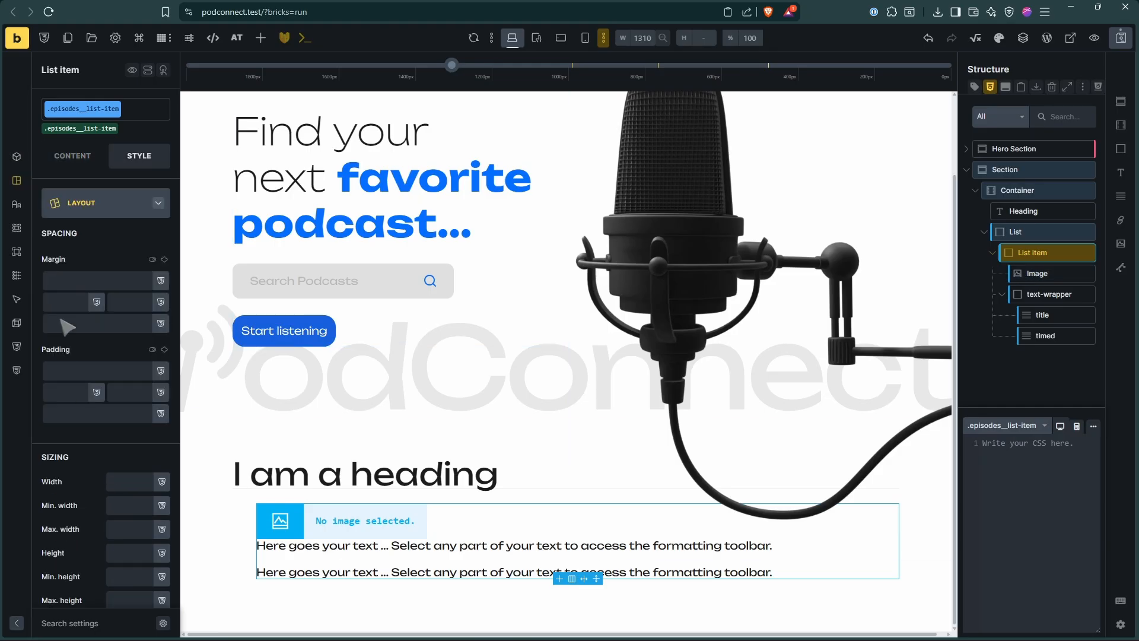
{"action": "left_click", "coordinate": [60, 391]}
{"action": "key", "text": "BackSpace"}
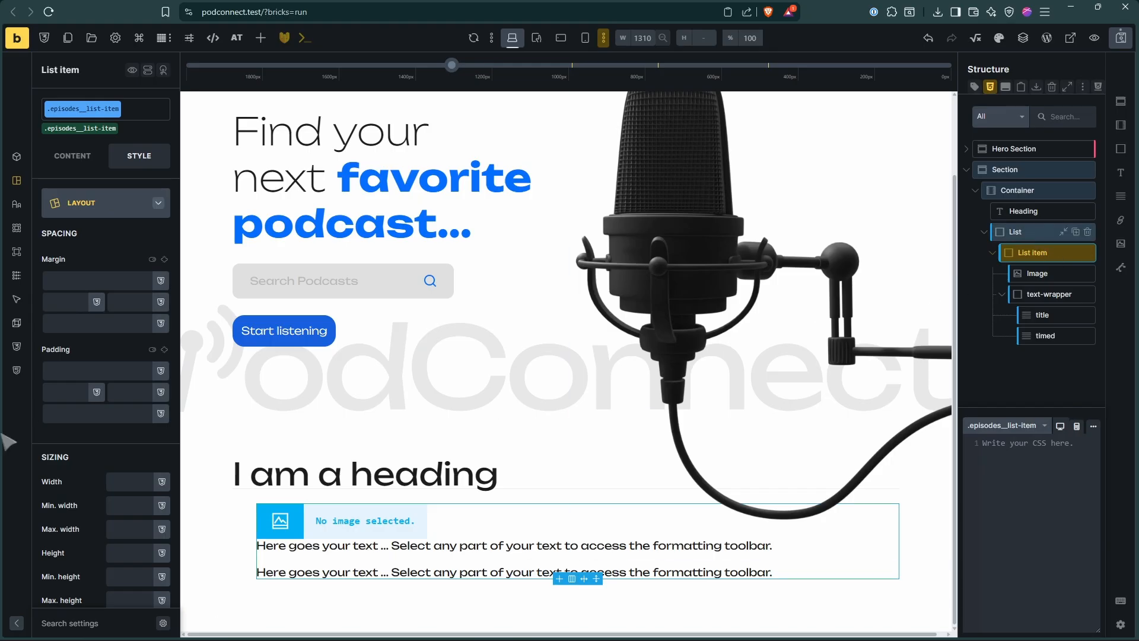
{"action": "left_click", "coordinate": [1025, 235]}
{"action": "left_click", "coordinate": [70, 393]}
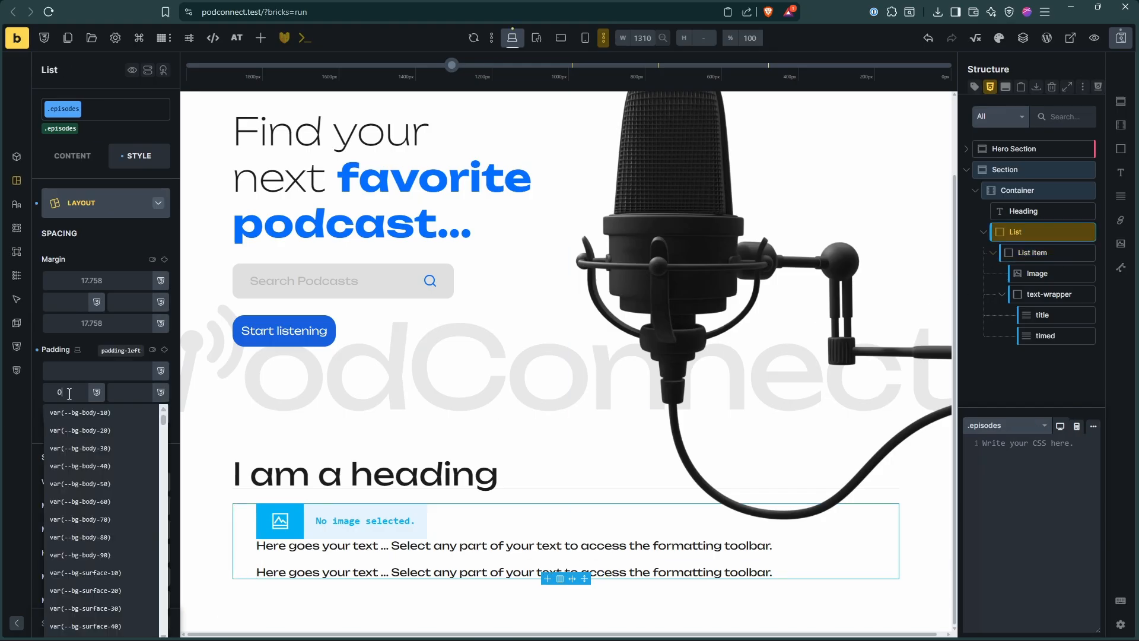
{"action": "type", "text": "0"}
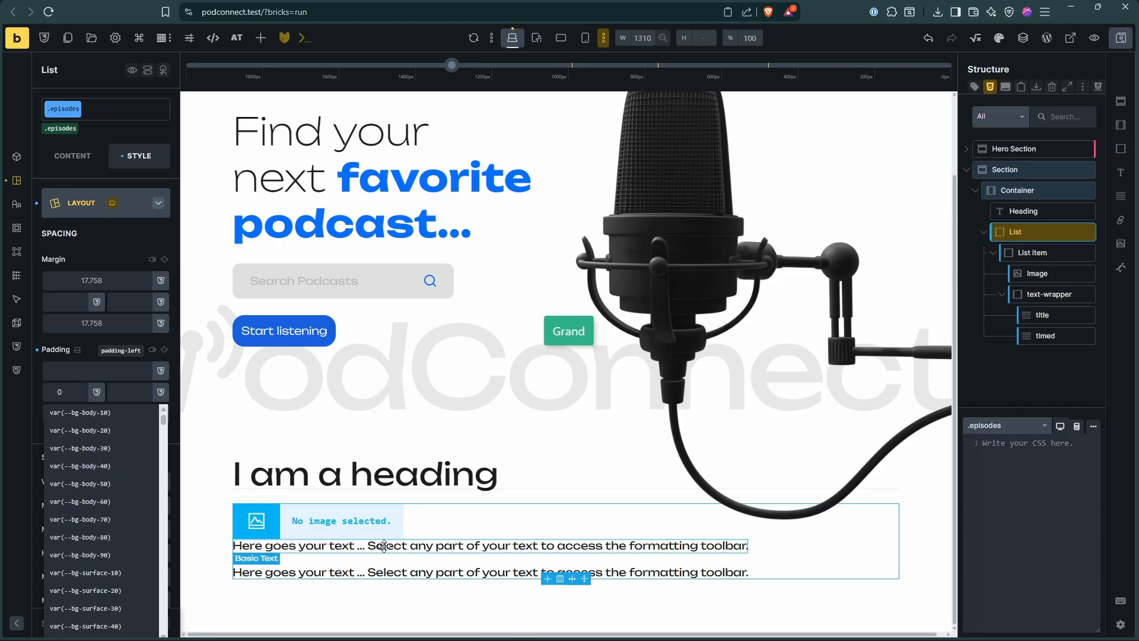
{"action": "left_click", "coordinate": [113, 245]}
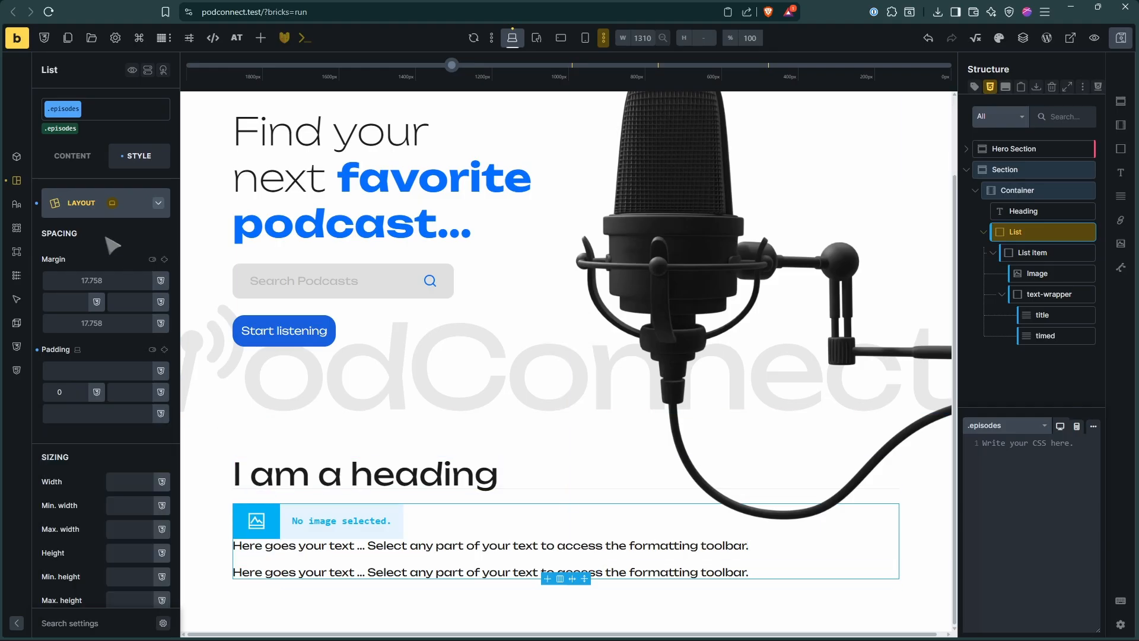
Change the display of the List element to grid
{"action": "left_click", "coordinate": [16, 158]}
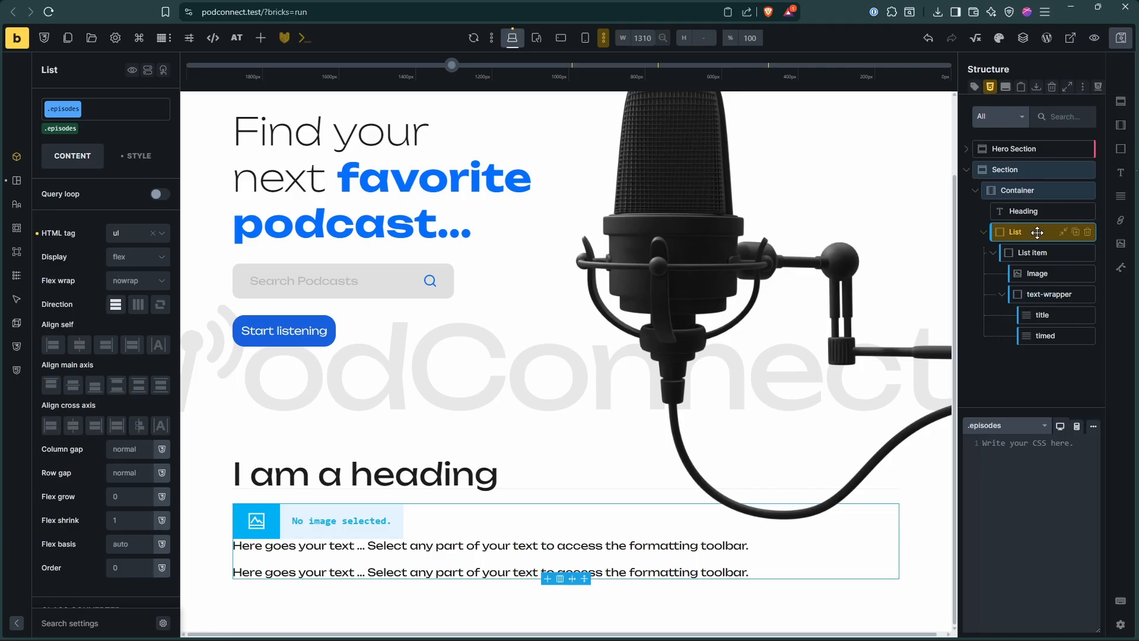
{"action": "left_click", "coordinate": [146, 261]}
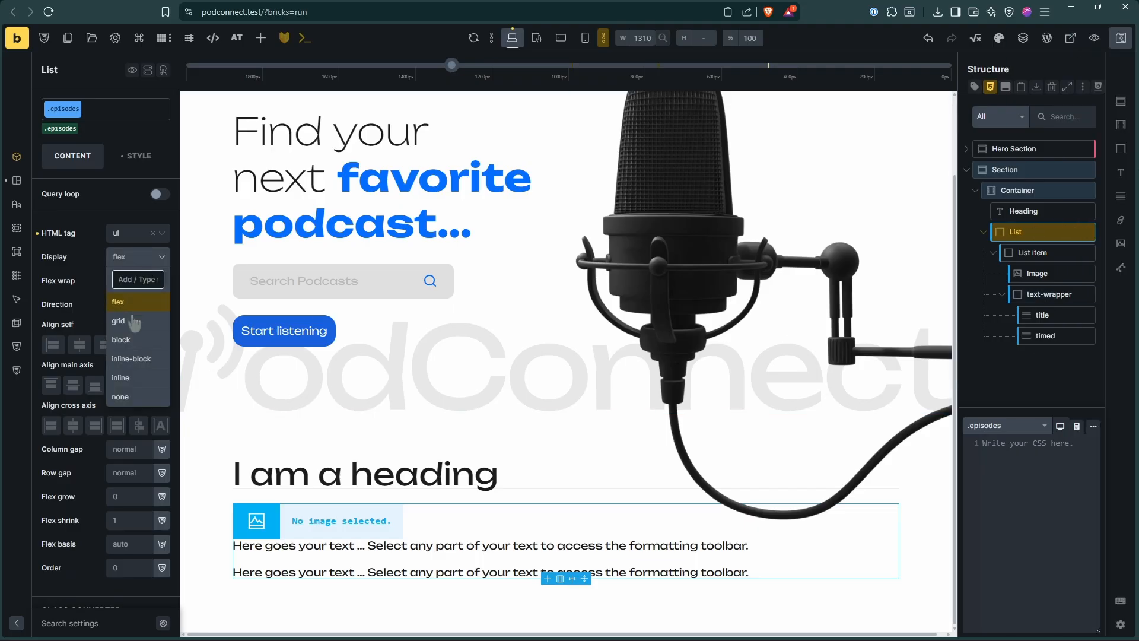
{"action": "left_click", "coordinate": [136, 324]}
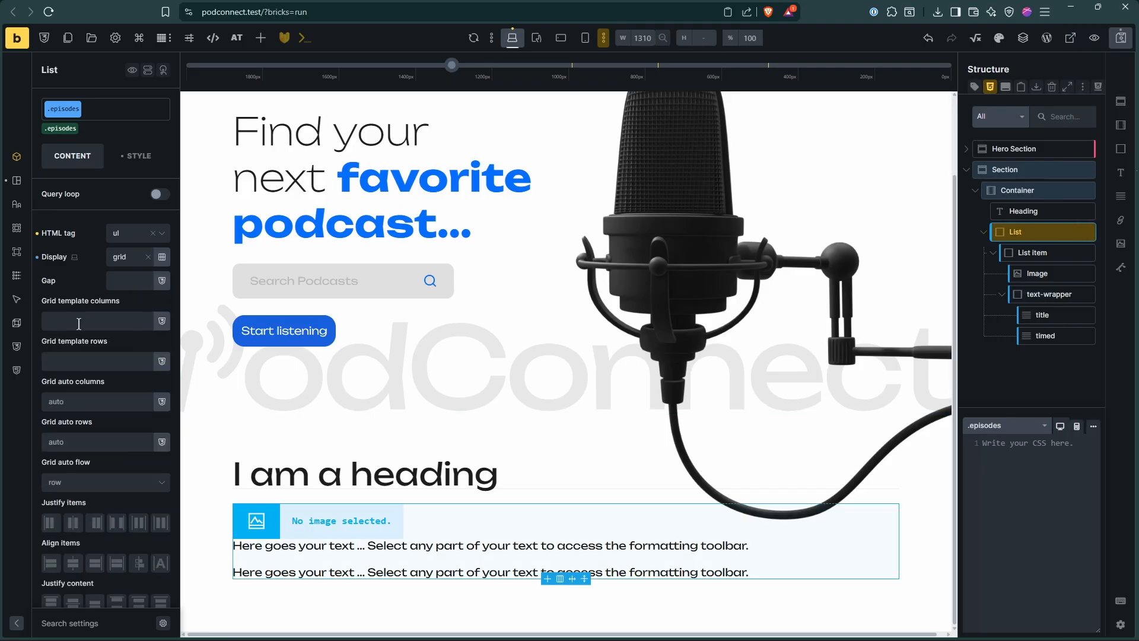
Set the List's grid template columns to repeat(4, minmax(0, 1fr)) and save the page
{"action": "right_click", "coordinate": [64, 324]}
{"action": "left_click", "coordinate": [65, 324]}
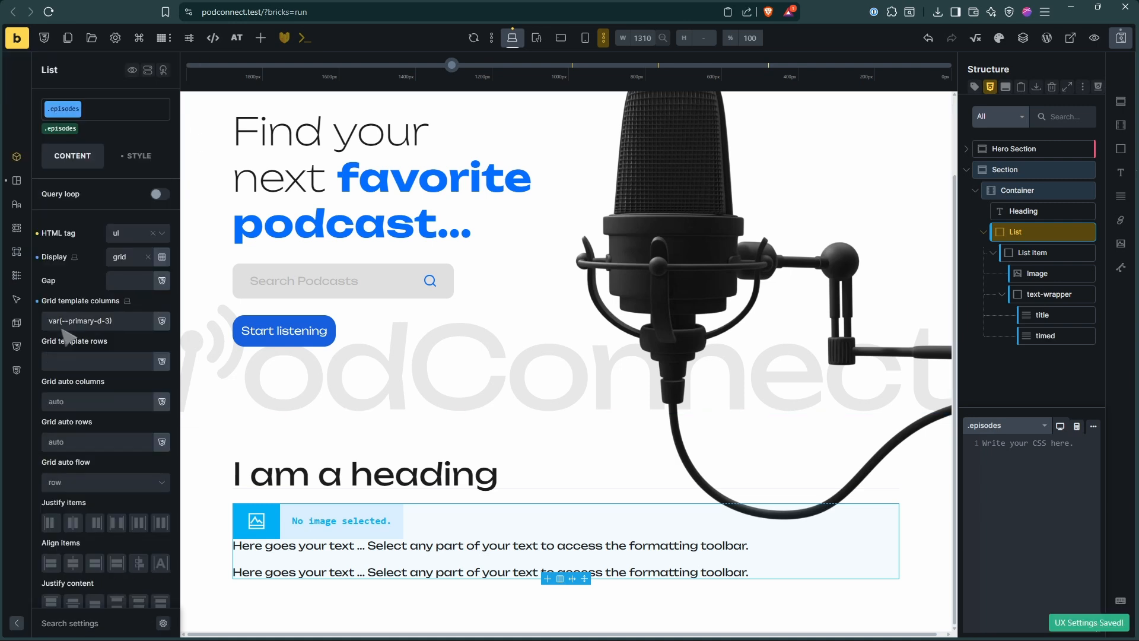
{"action": "left_click", "coordinate": [108, 323]}
{"action": "key", "text": "ctrl+a"}
{"action": "type", "text": "re"}
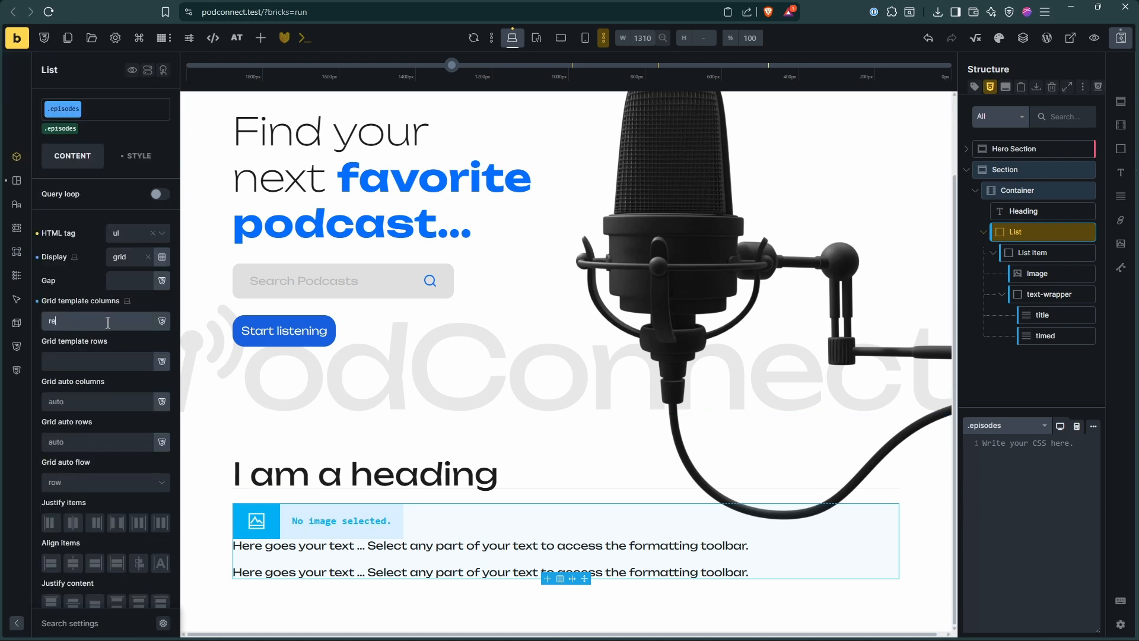
{"action": "type", "text": "peat(4, minmax(0, 1fr"}
{"action": "type", "text": "))"}
{"action": "scroll", "coordinate": [488, 410], "scroll_direction": "down", "scroll_amount": 2}
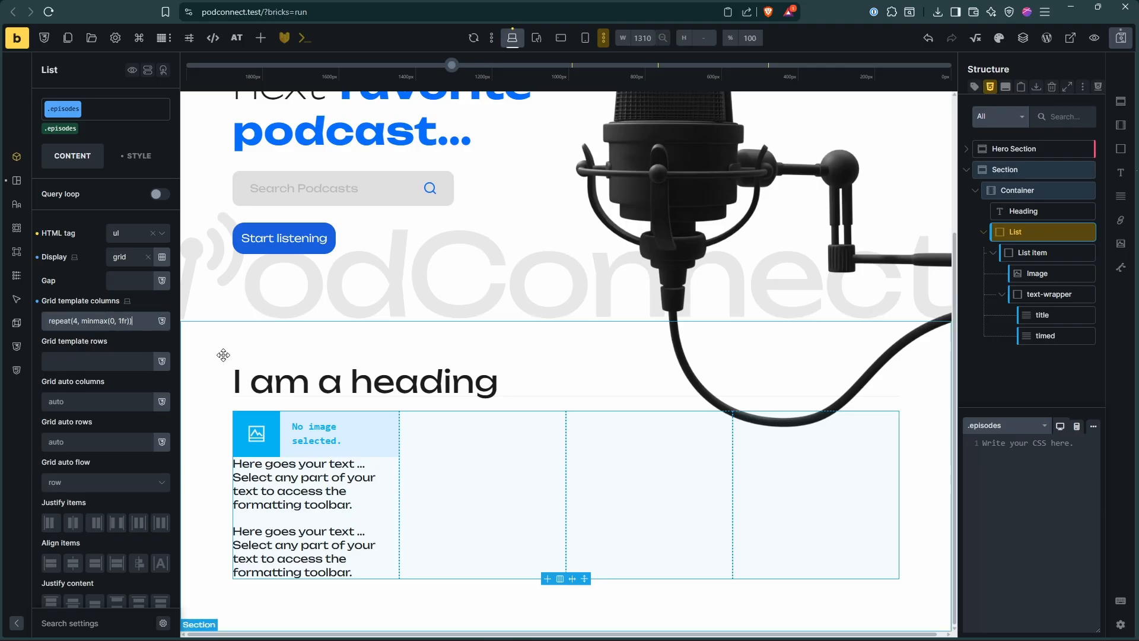
{"action": "key", "text": "ctrl+s"}
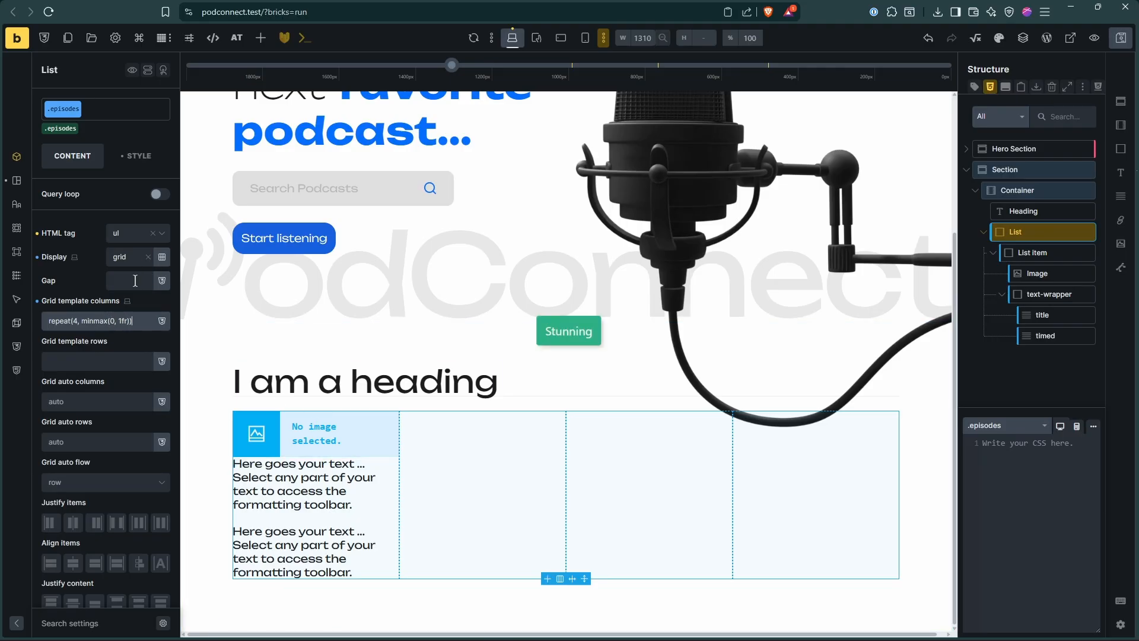
Assign the space-grid-gap variable as the List's grid gap and save the page
{"action": "right_click", "coordinate": [135, 280]}
{"action": "type", "text": "gap"}
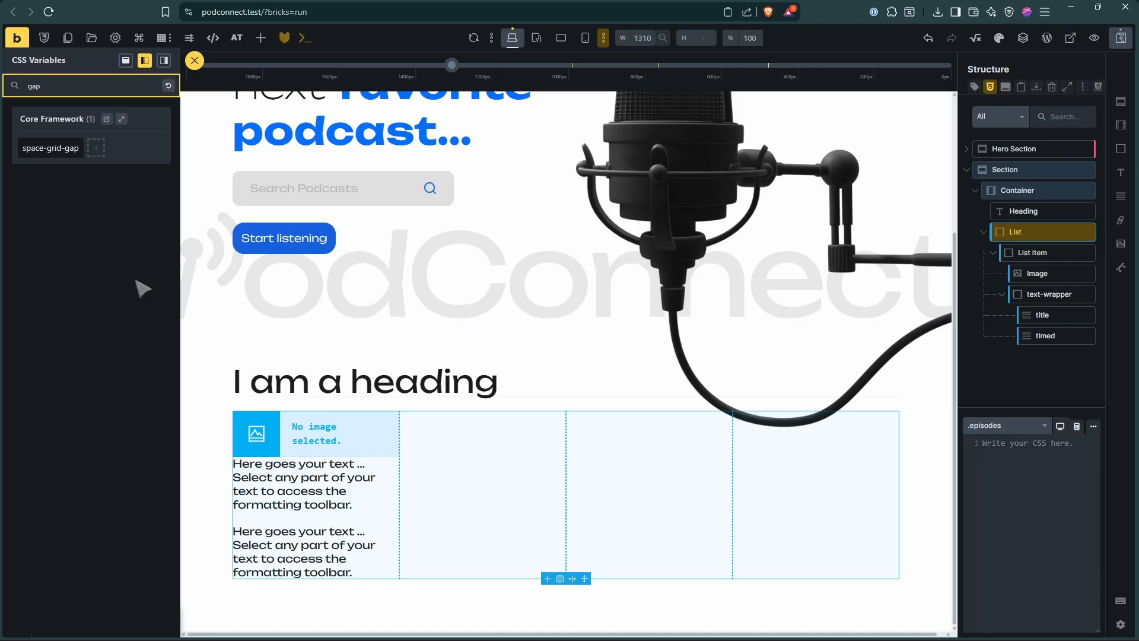
{"action": "left_click", "coordinate": [33, 148]}
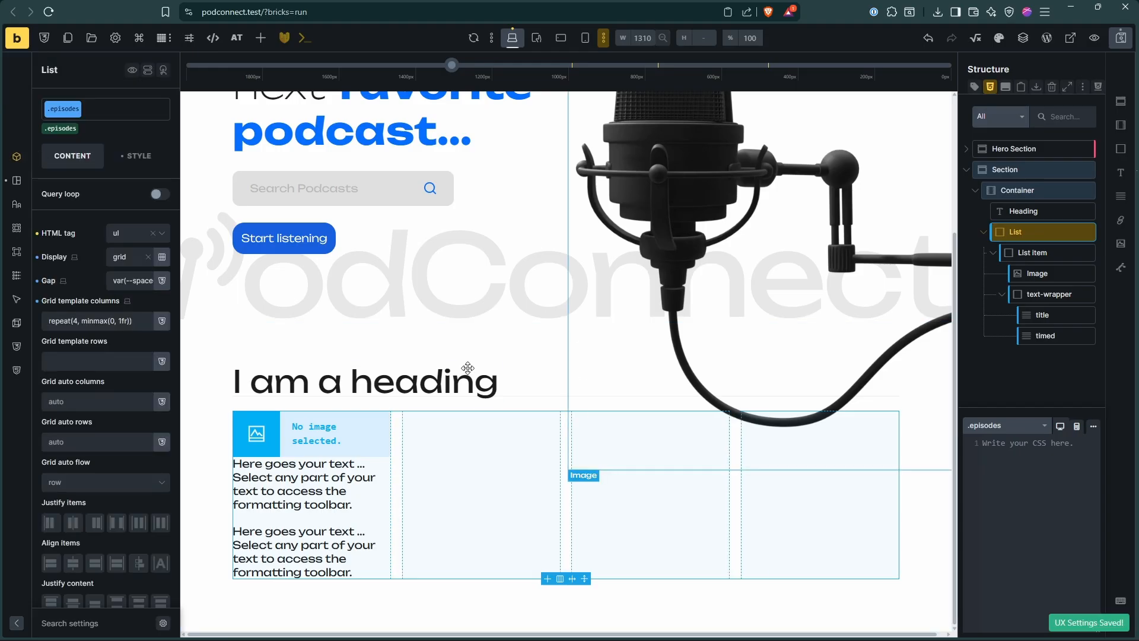
{"action": "key", "text": "ctrl+s"}
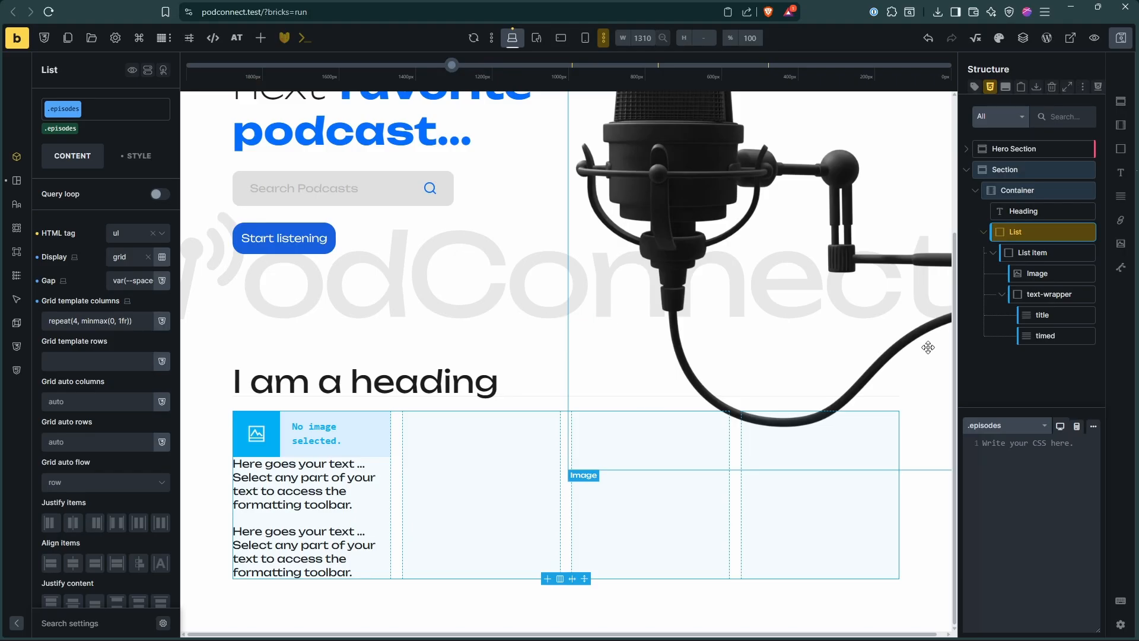
Enable the query loop on the List item and set its query's post type to Episode
{"action": "left_click", "coordinate": [1028, 252]}
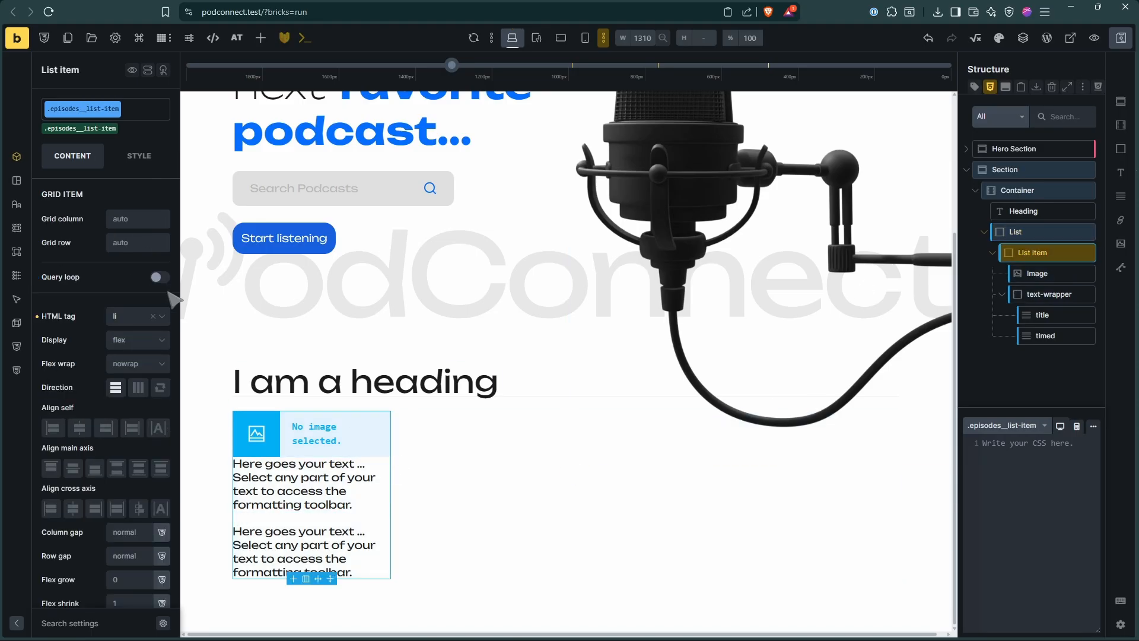
{"action": "left_click", "coordinate": [158, 277]}
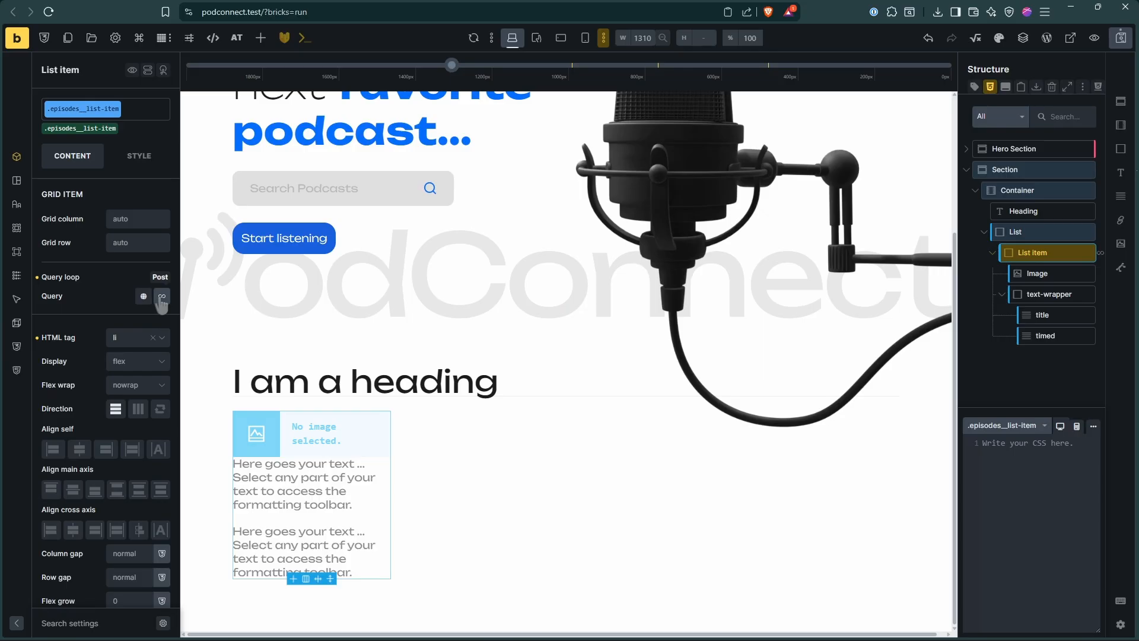
{"action": "left_click", "coordinate": [161, 296]}
{"action": "left_click", "coordinate": [100, 389]}
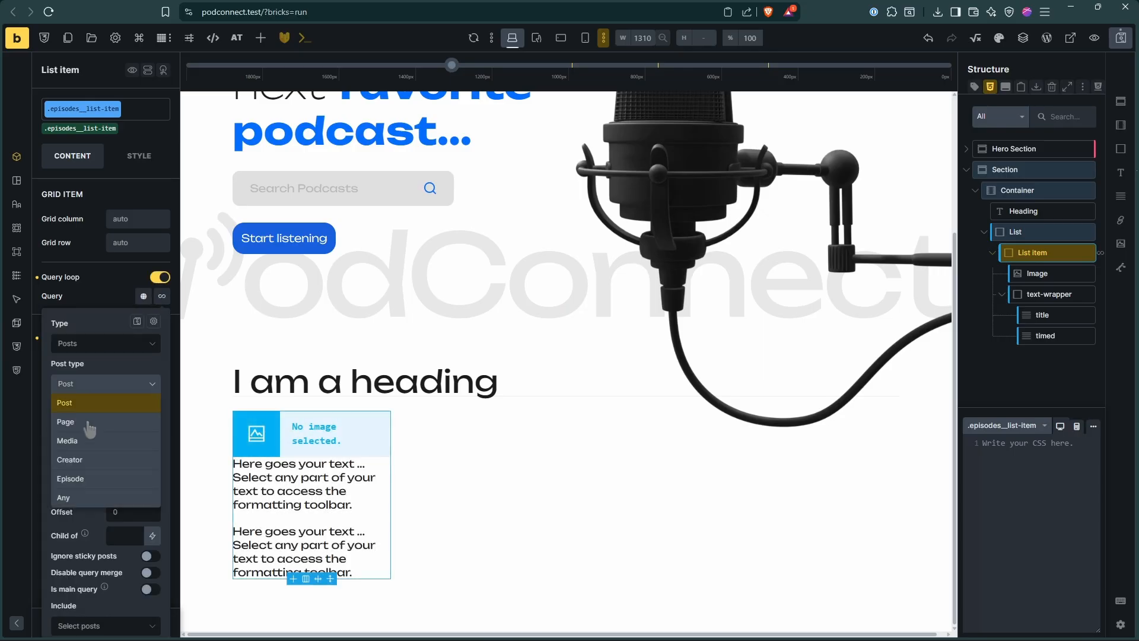
{"action": "left_click", "coordinate": [89, 475]}
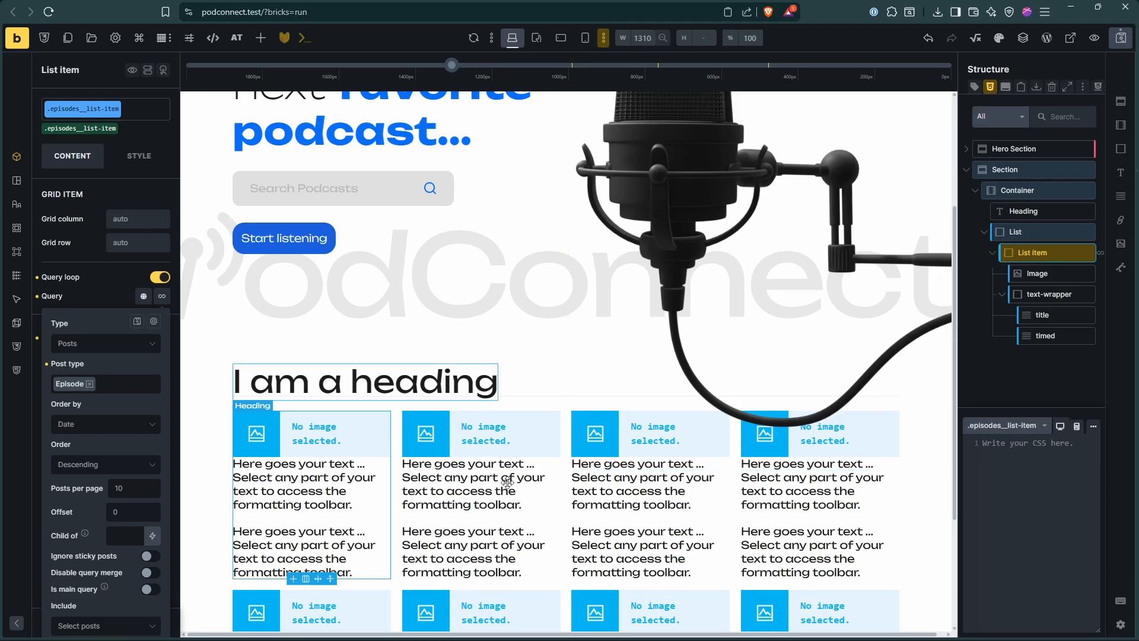
Set the source of the Image in the episode list item to the Featured image dynamic data
{"action": "scroll", "coordinate": [507, 482], "scroll_direction": "down", "scroll_amount": 3}
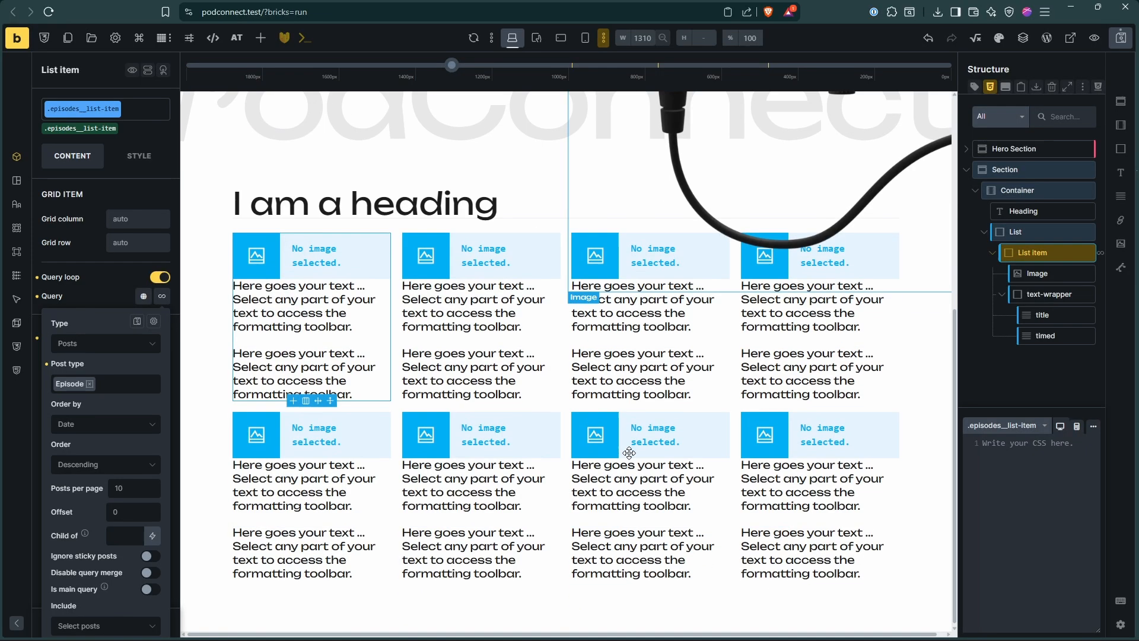
{"action": "left_click", "coordinate": [257, 255]}
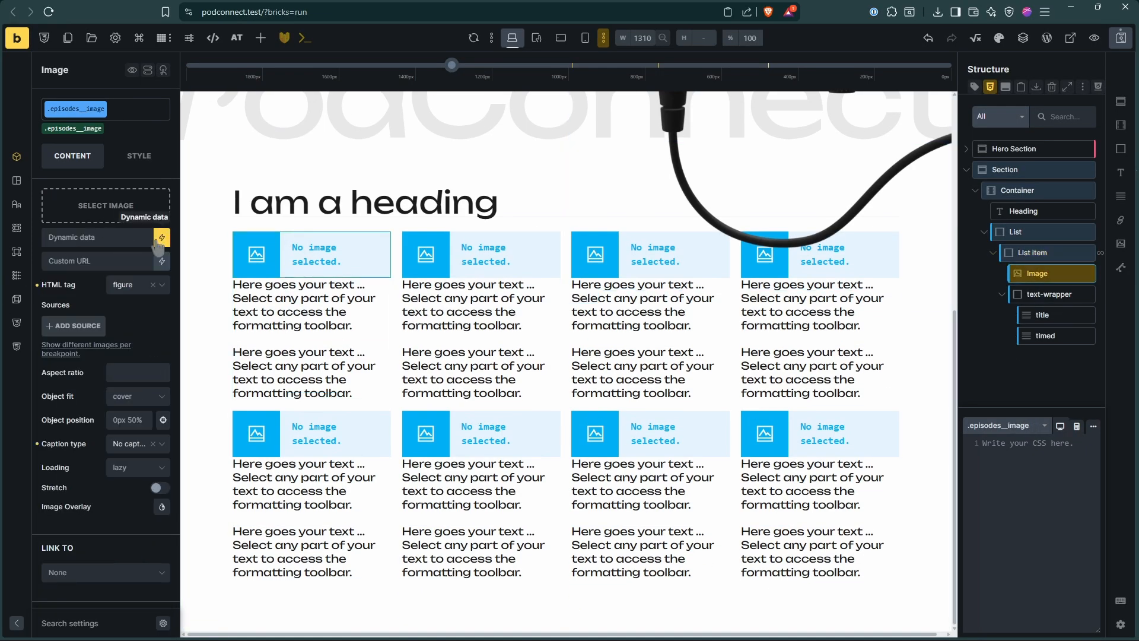
{"action": "left_click", "coordinate": [161, 238]}
{"action": "type", "text": "fea"}
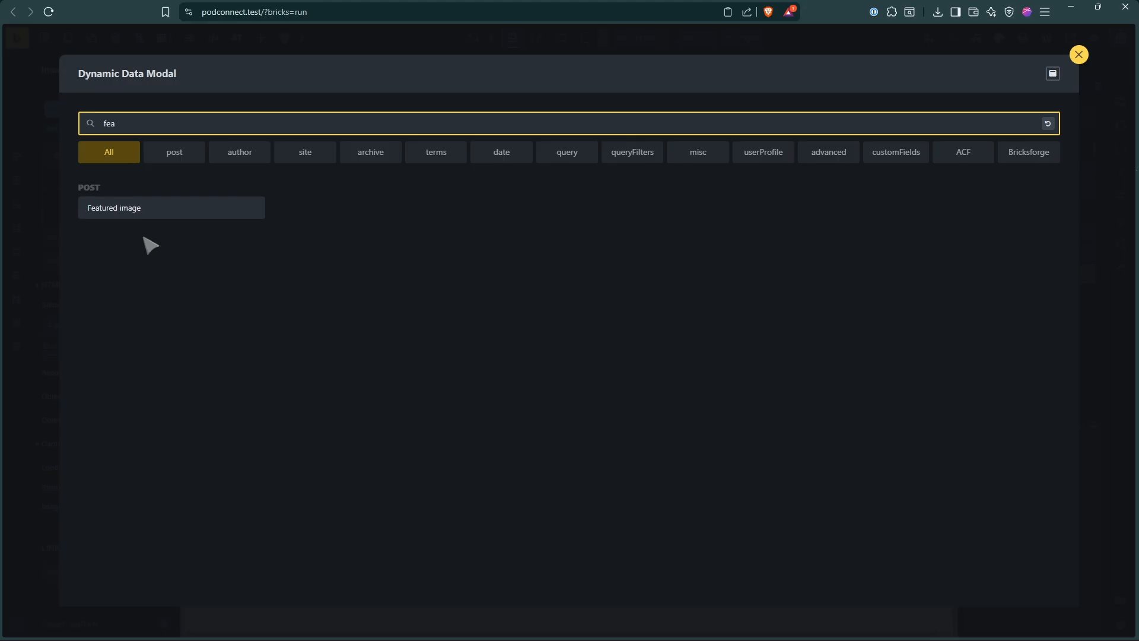
{"action": "left_click", "coordinate": [155, 208]}
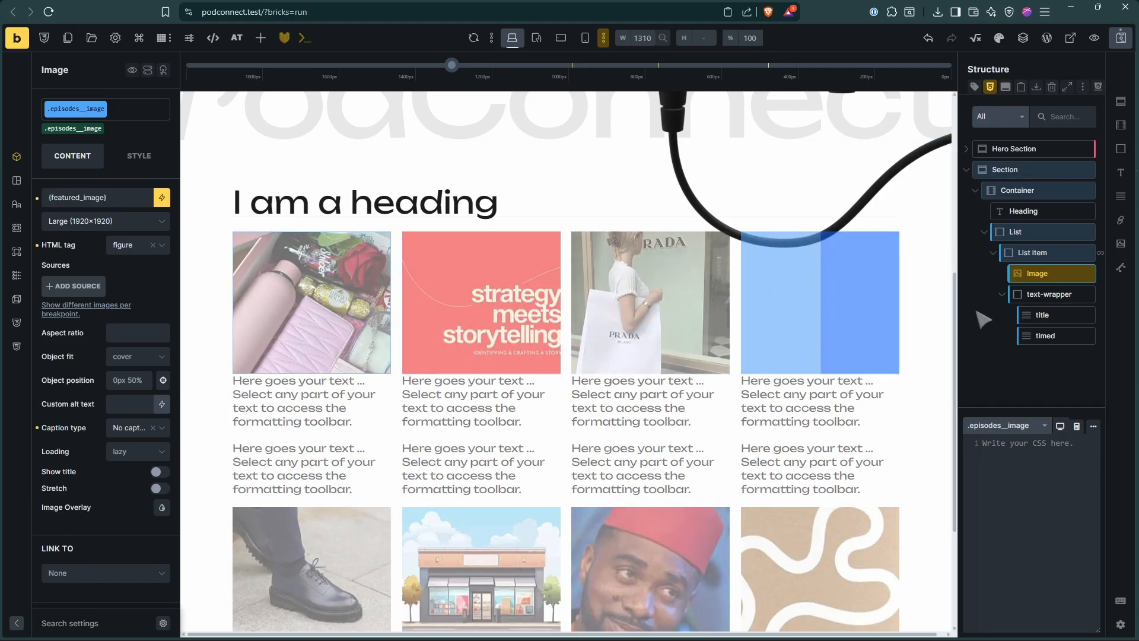
Replace the placeholder text of the title element with the dynamic tag {post_title}
{"action": "left_click", "coordinate": [1037, 314]}
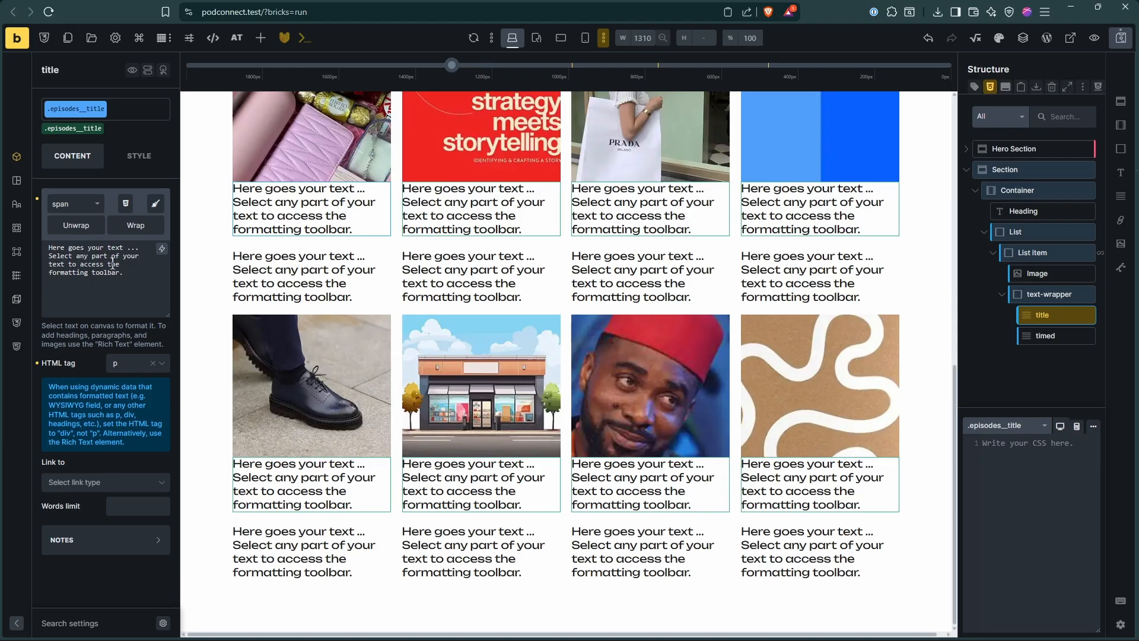
{"action": "key", "text": "ctrl+a"}
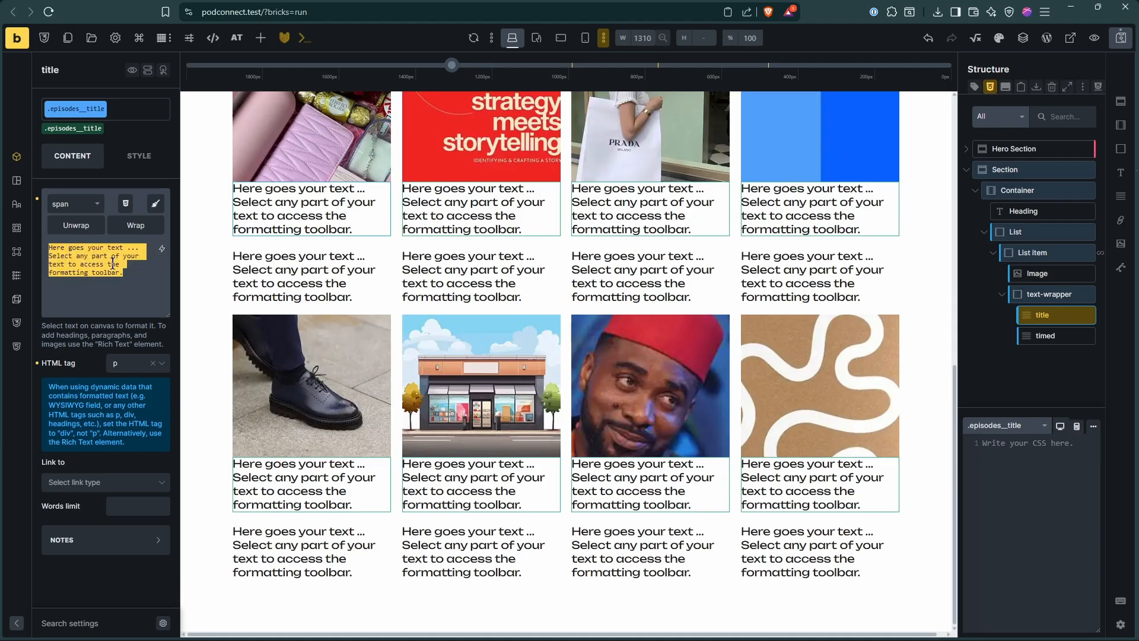
{"action": "key", "text": "BackSpace"}
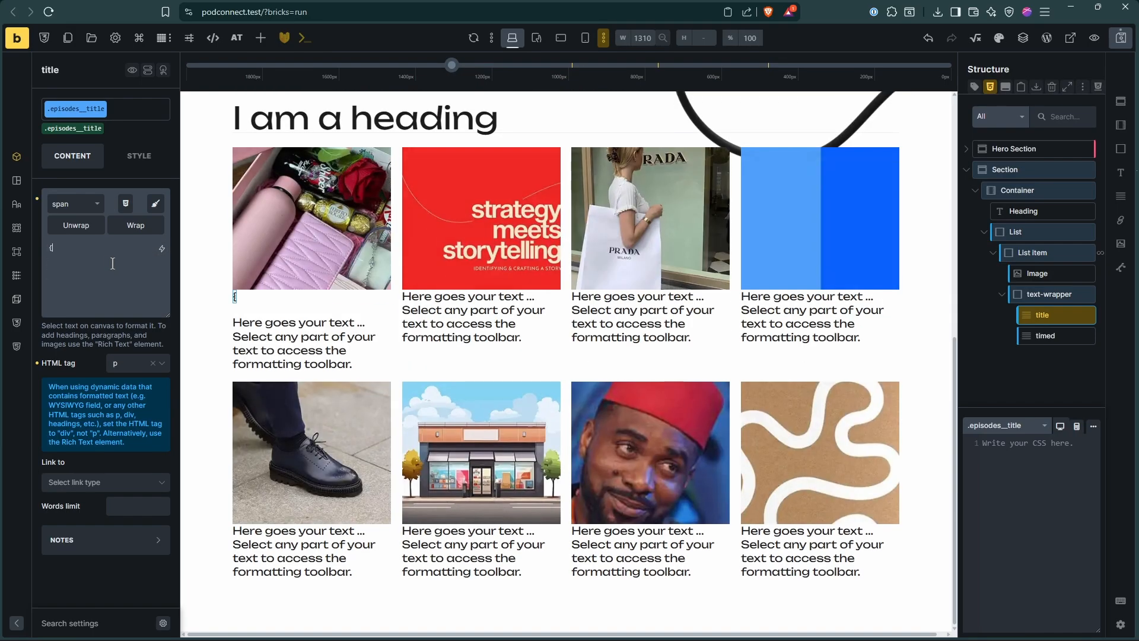
{"action": "type", "text": "{post_title}"}
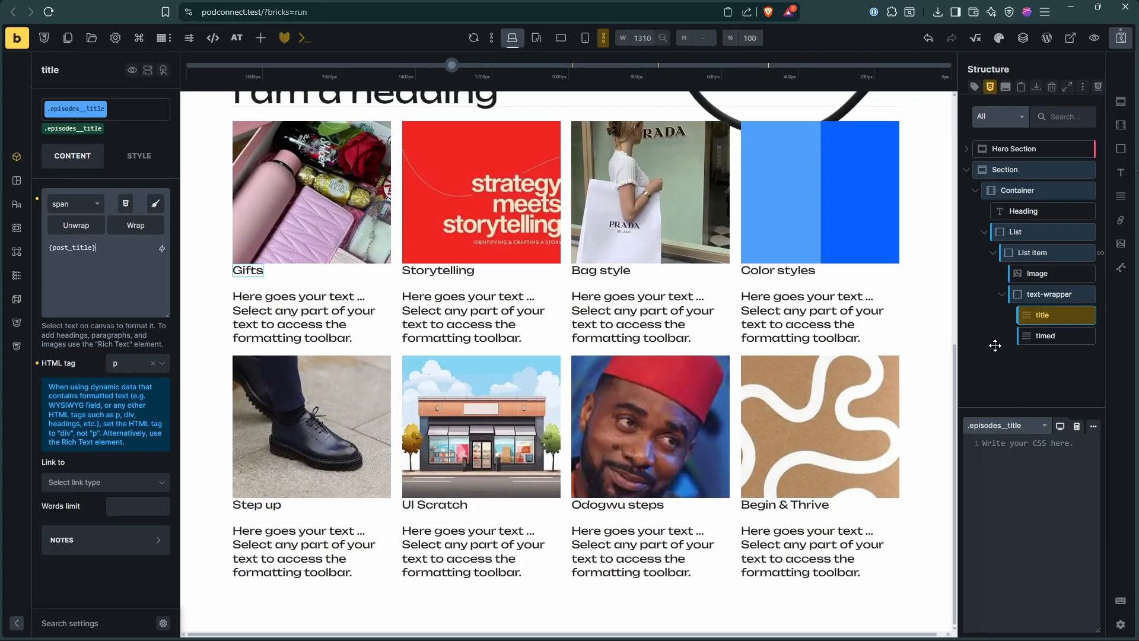
Replace the placeholder text of the timed element with the ACF Date field
{"action": "left_click", "coordinate": [1016, 336]}
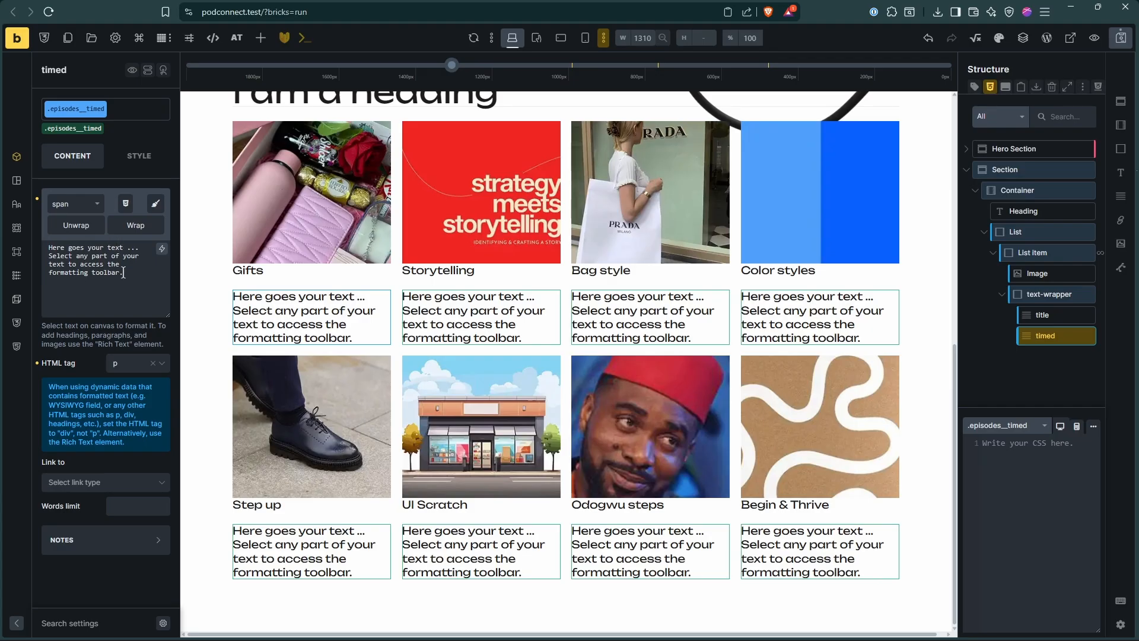
{"action": "key", "text": "ctrl+a"}
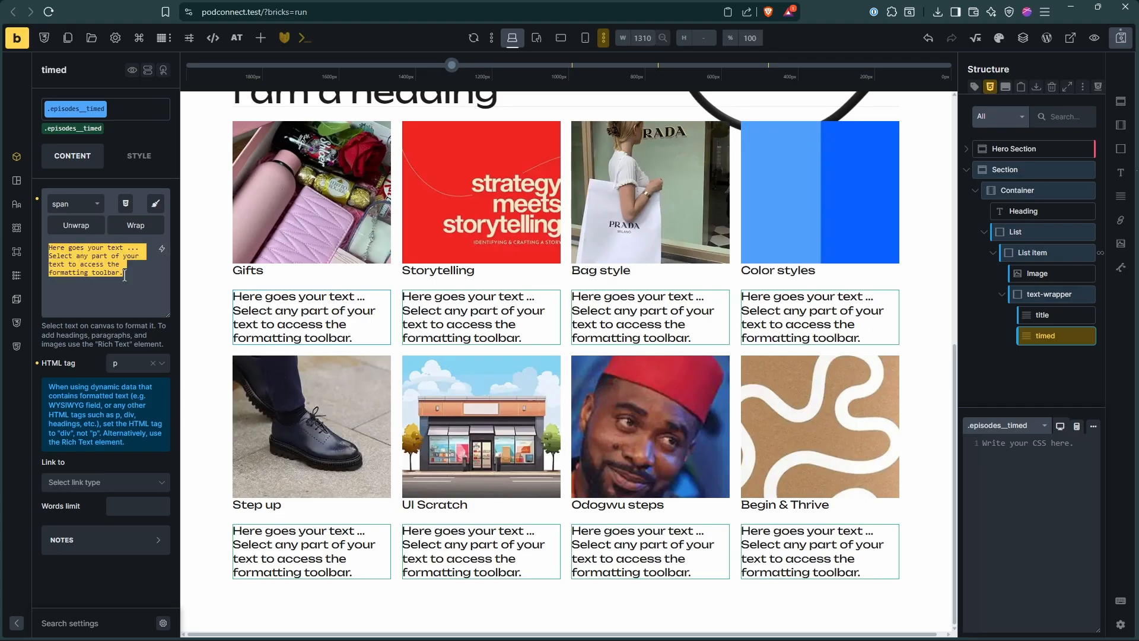
{"action": "key", "text": "BackSpace"}
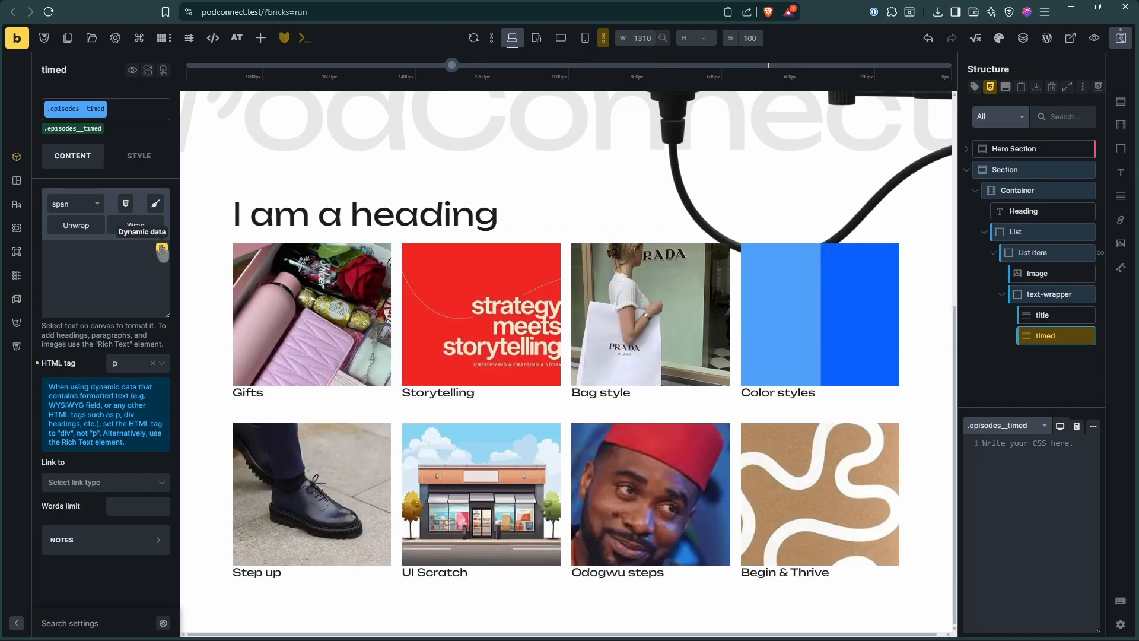
{"action": "left_click", "coordinate": [162, 249]}
{"action": "left_click", "coordinate": [949, 177]}
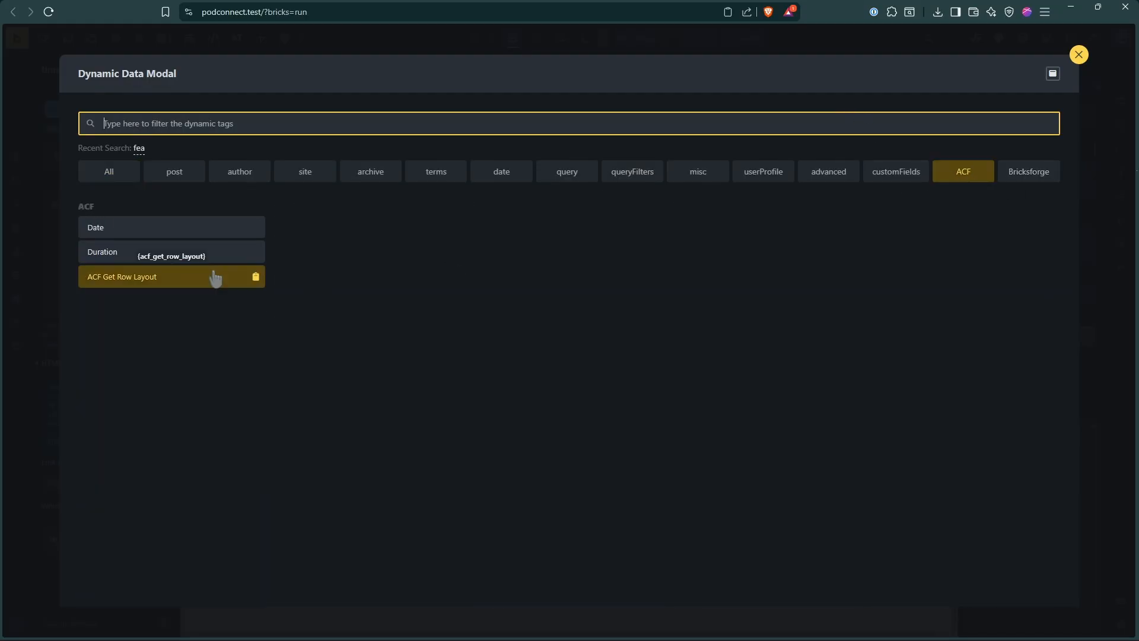
{"action": "left_click", "coordinate": [118, 237]}
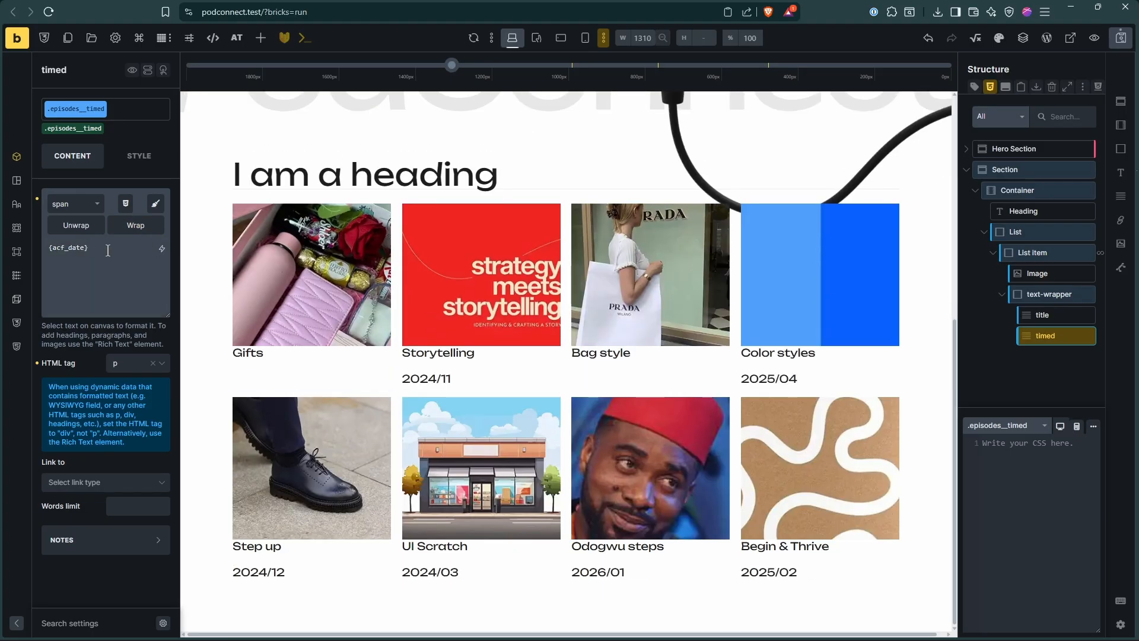
Check the separator in the Figma design and extend the timed text with "|", the ACF Duration field and "mins"
{"action": "type", "text": "|"}
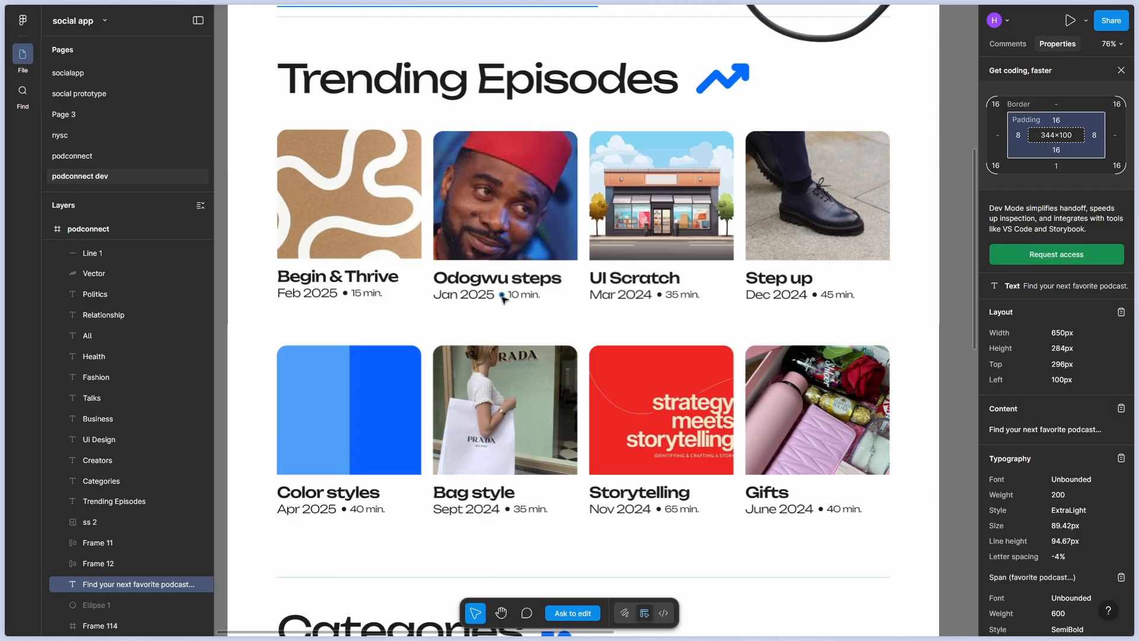
{"action": "left_click", "coordinate": [502, 297]}
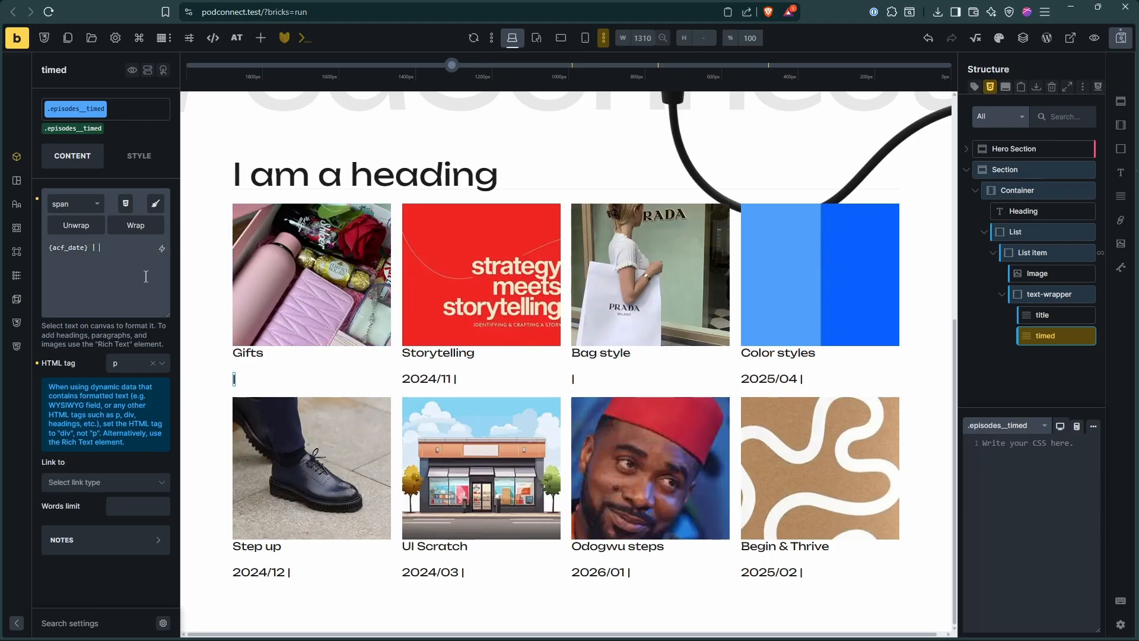
{"action": "left_click", "coordinate": [161, 249]}
{"action": "left_click", "coordinate": [171, 250]}
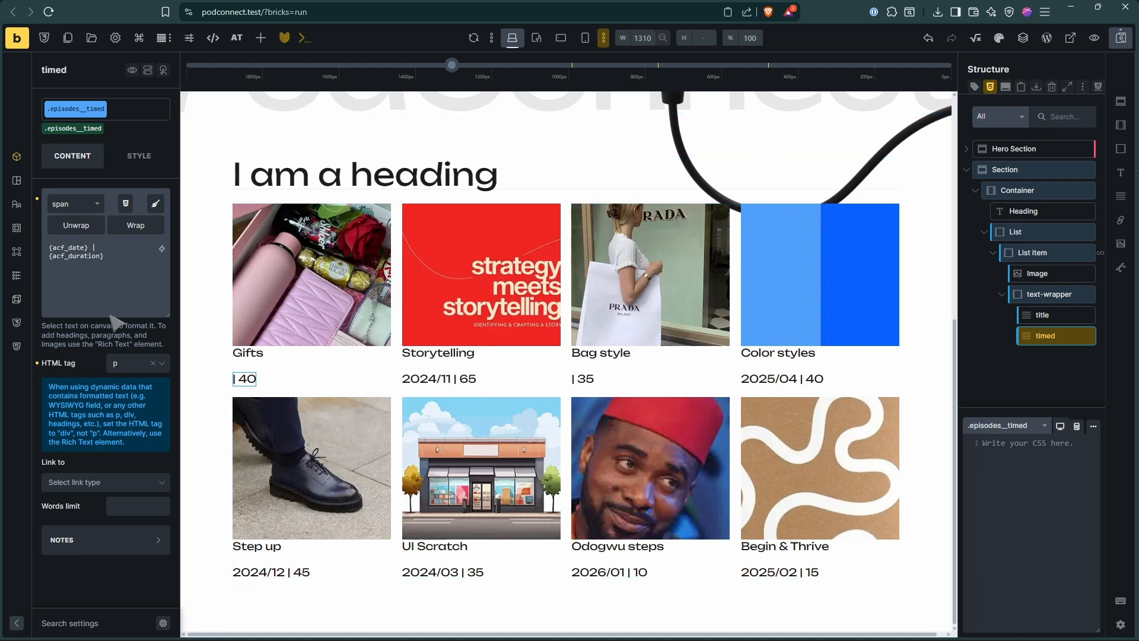
{"action": "type", "text": "mins"}
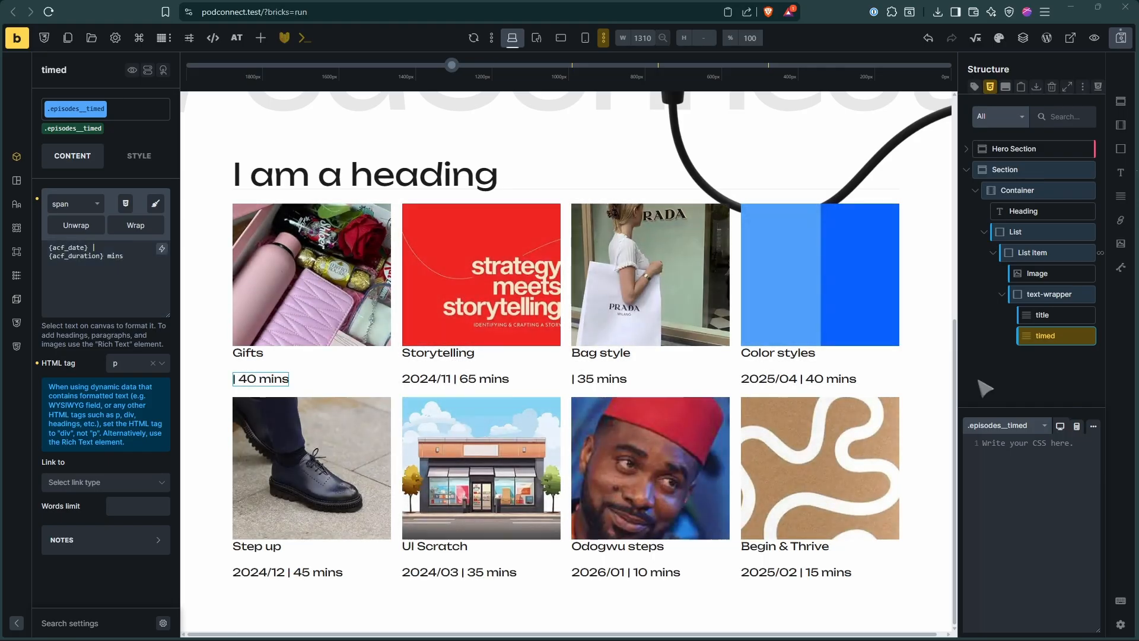
Change the date tag in the timed text to {acf_date:F Y}, comparing the date format with the Figma design
{"action": "key", "text": "alt+Tab"}
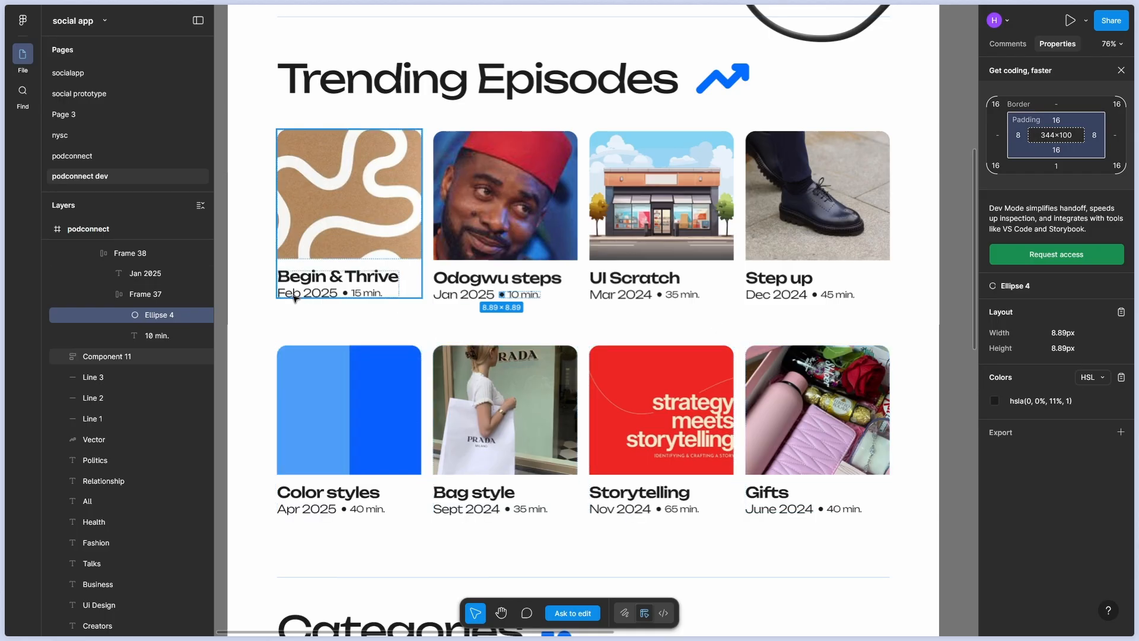
{"action": "key", "text": "alt+Tab"}
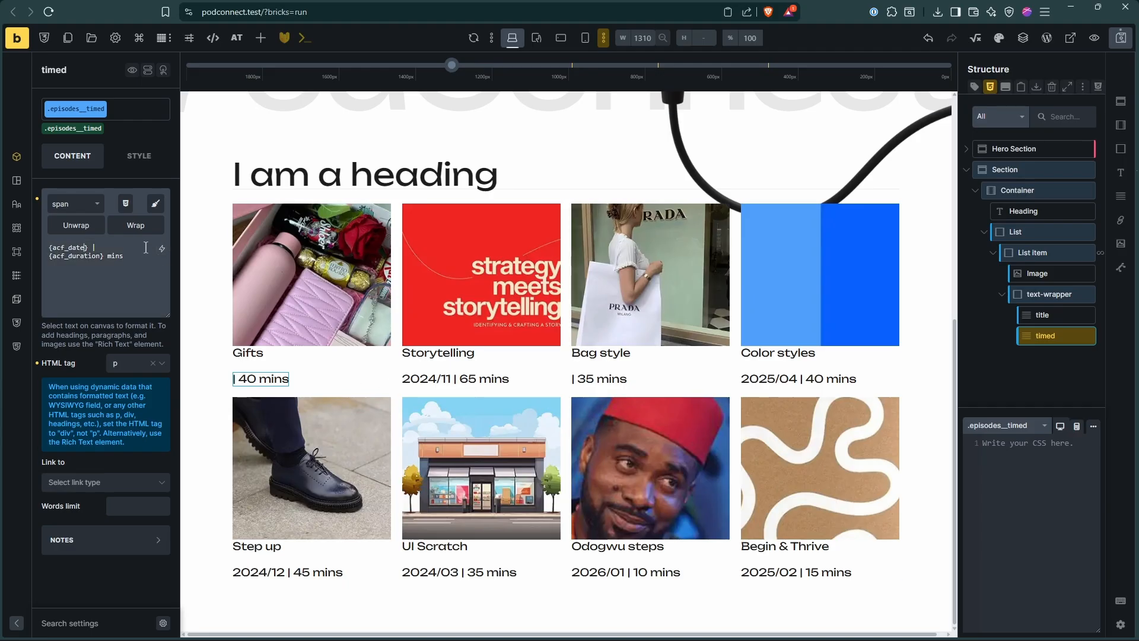
{"action": "type", "text": ":F Y"}
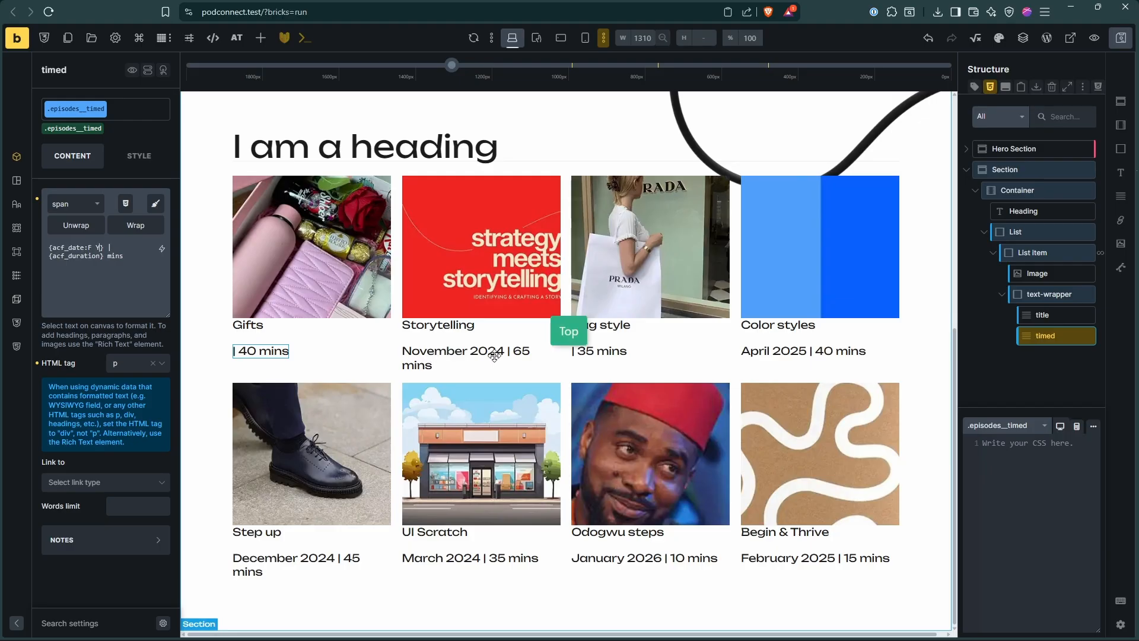
{"action": "key", "text": "alt+Tab"}
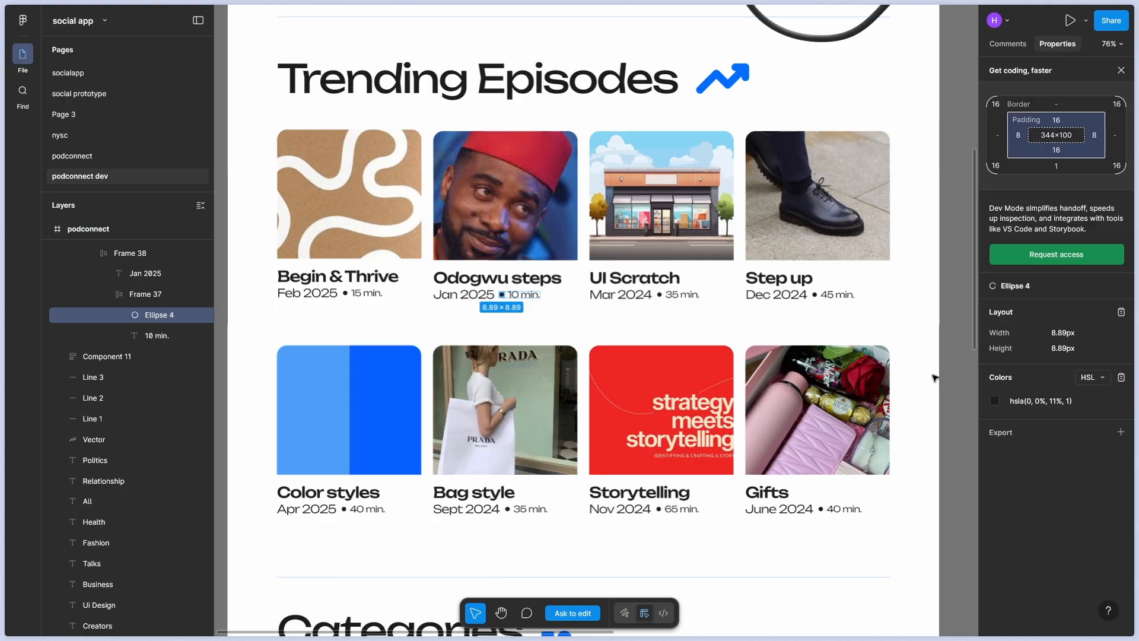
{"action": "key", "text": "alt+Tab"}
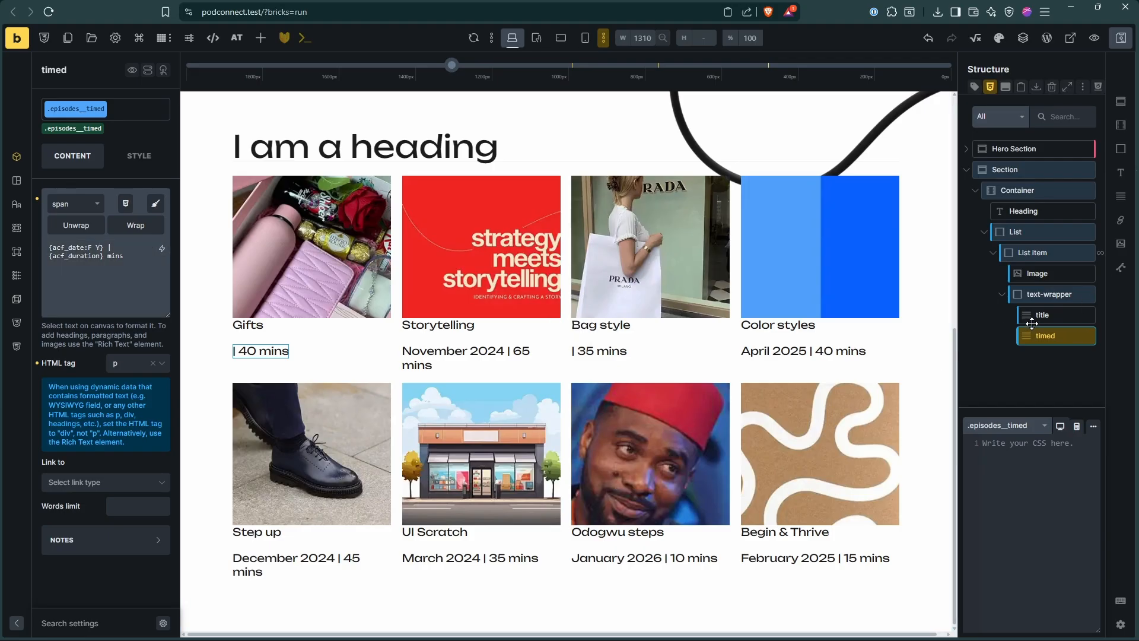
Collapse the text-wrapper and move the Image below it within the List item
{"action": "left_click", "coordinate": [1003, 295]}
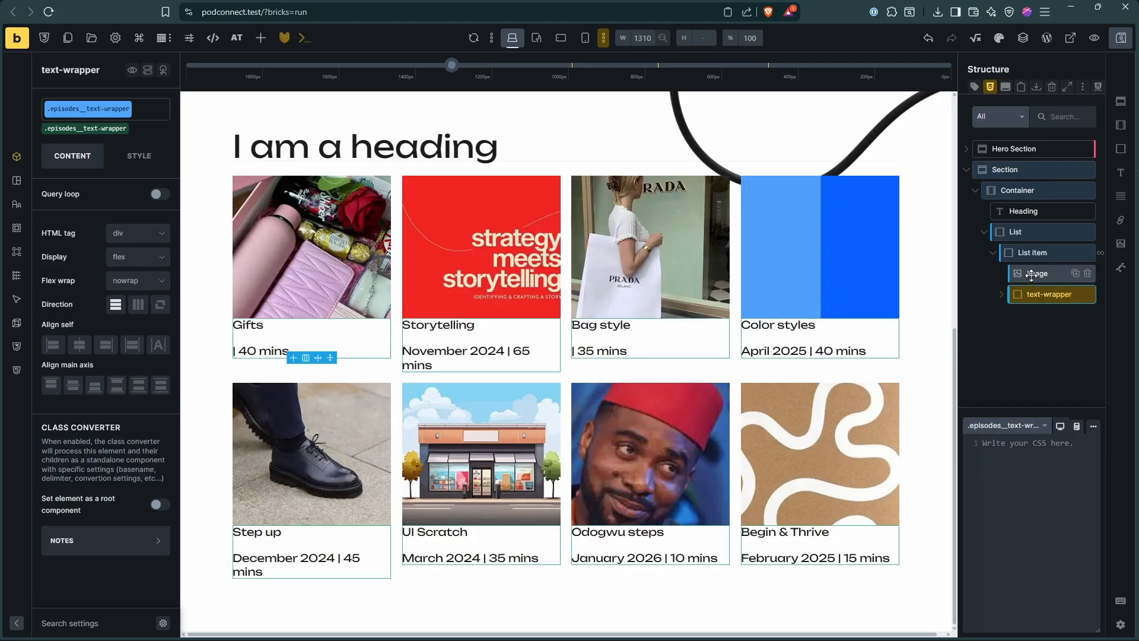
{"action": "left_click", "coordinate": [1033, 274]}
{"action": "left_click_drag", "start_coordinate": [1032, 275], "coordinate": [1032, 314]}
{"action": "left_click", "coordinate": [1037, 299]}
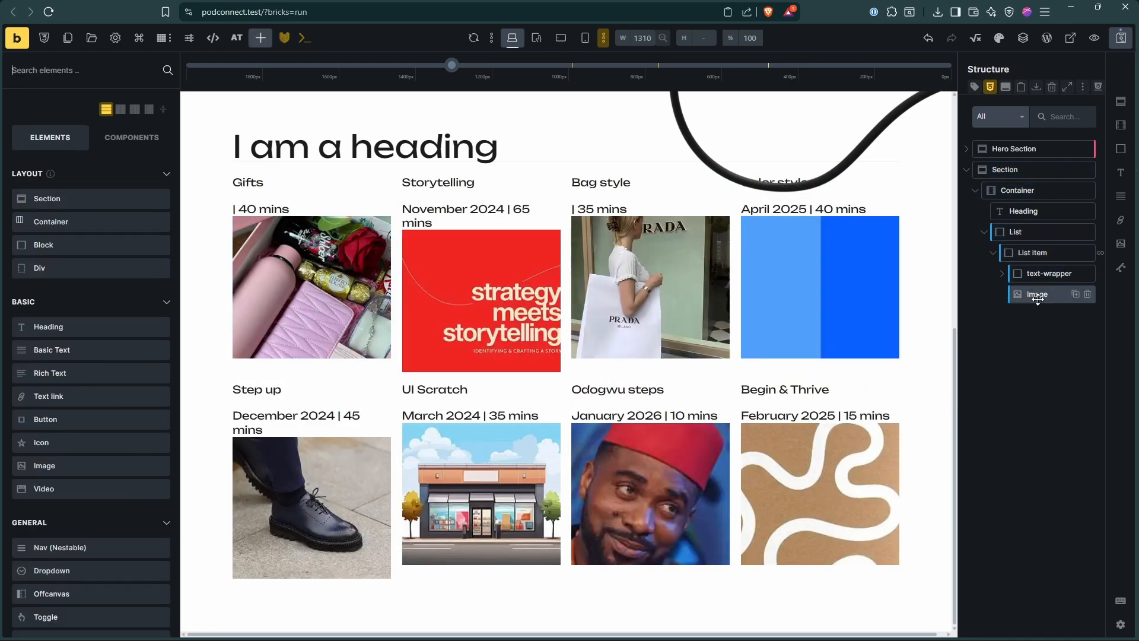
Set the Image's layout order to -1 and save the page
{"action": "left_click", "coordinate": [1040, 294]}
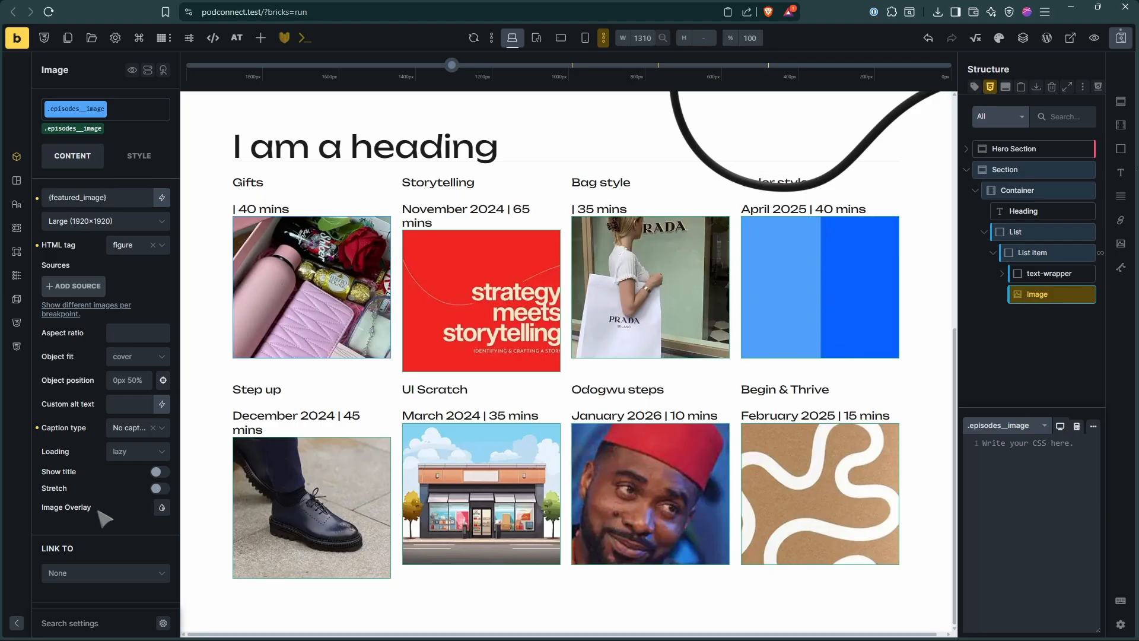
{"action": "scroll", "coordinate": [119, 475], "scroll_direction": "down", "scroll_amount": 3}
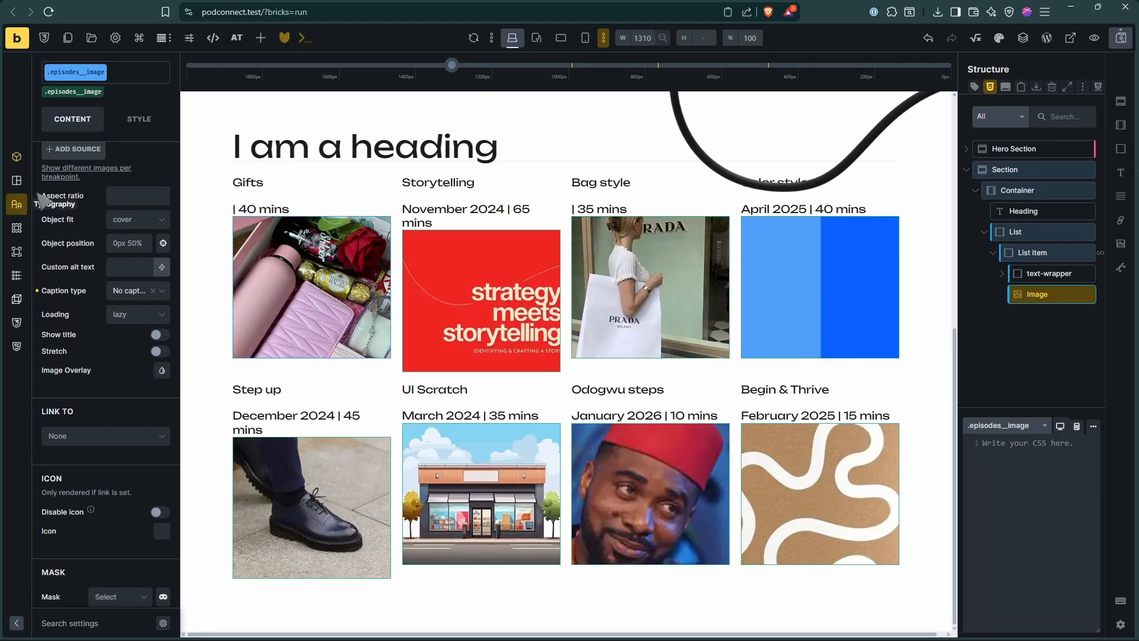
{"action": "left_click", "coordinate": [16, 181]}
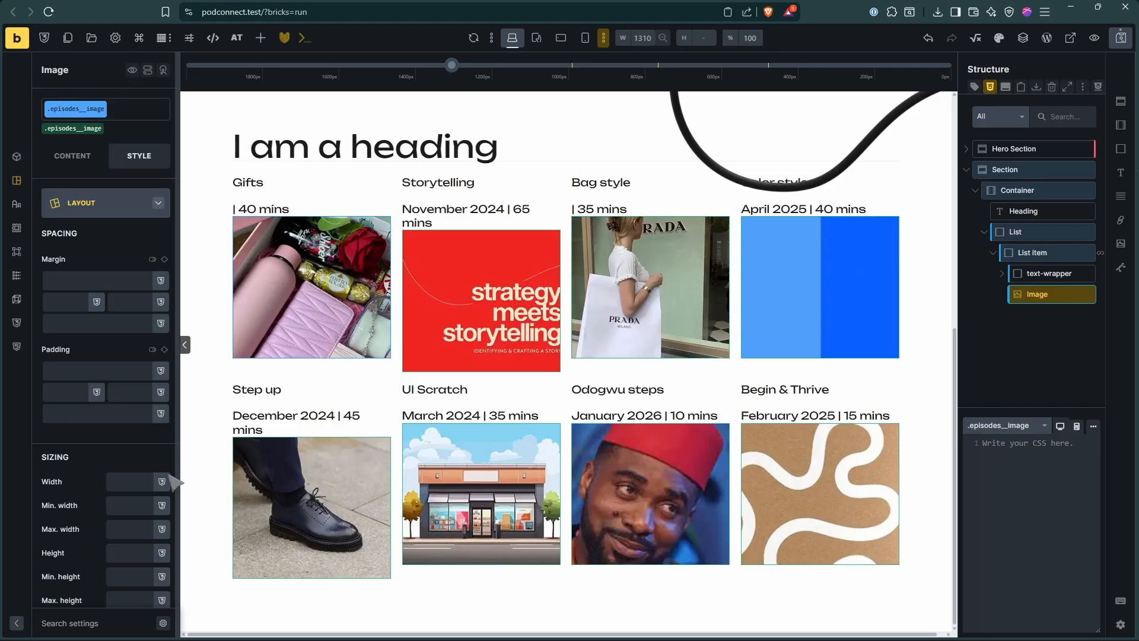
{"action": "scroll", "coordinate": [128, 460], "scroll_direction": "down", "scroll_amount": 5}
{"action": "left_click", "coordinate": [133, 458]}
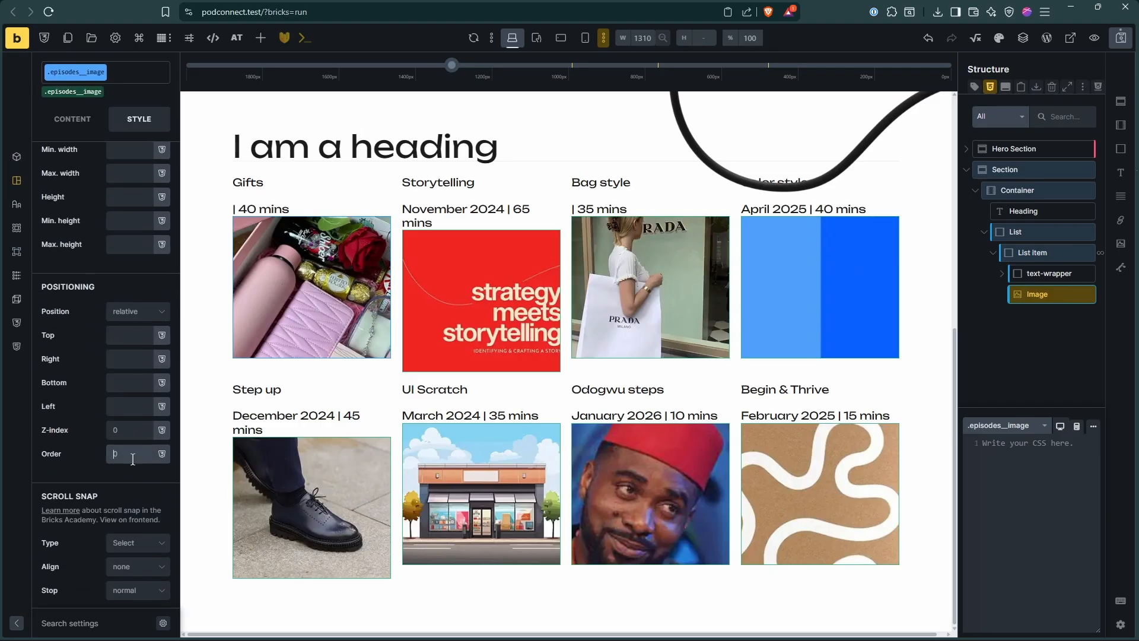
{"action": "type", "text": "-1"}
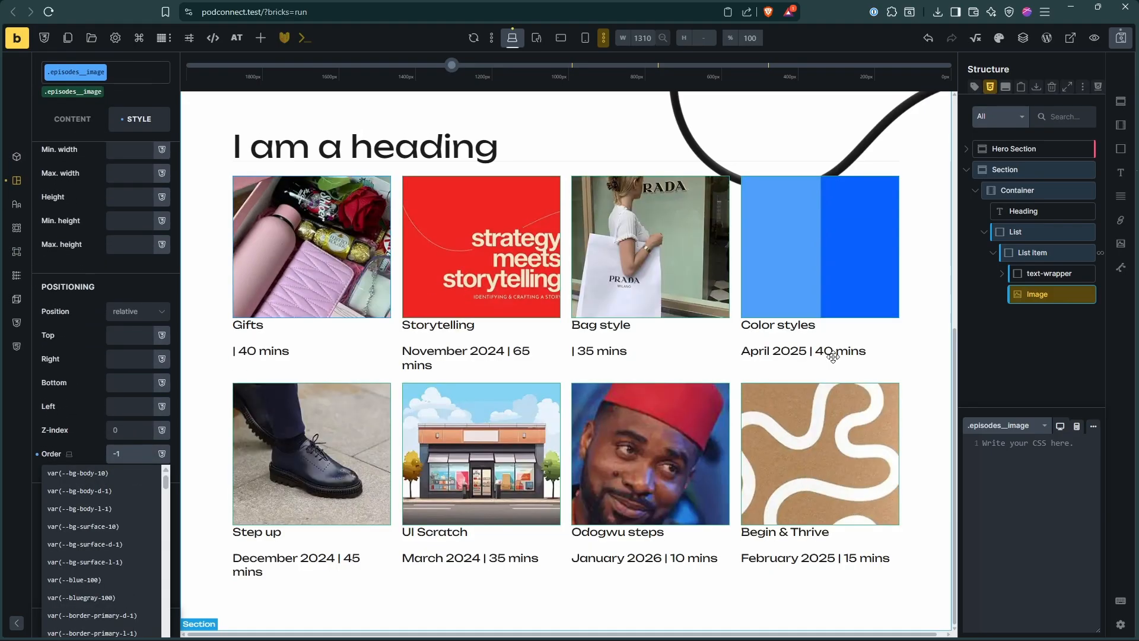
{"action": "left_click", "coordinate": [1034, 344]}
{"action": "key", "text": "ctrl+s"}
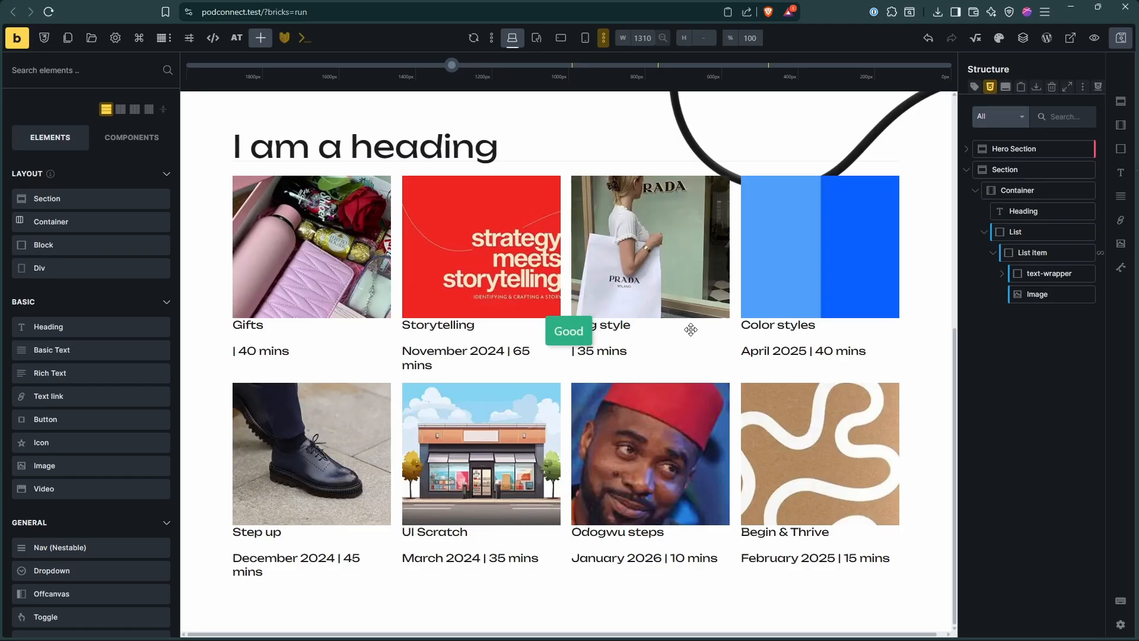
Add custom CSS to the List item's episodes__list-item class that sets its gap to var(--space-l)
{"action": "left_click", "coordinate": [1022, 253]}
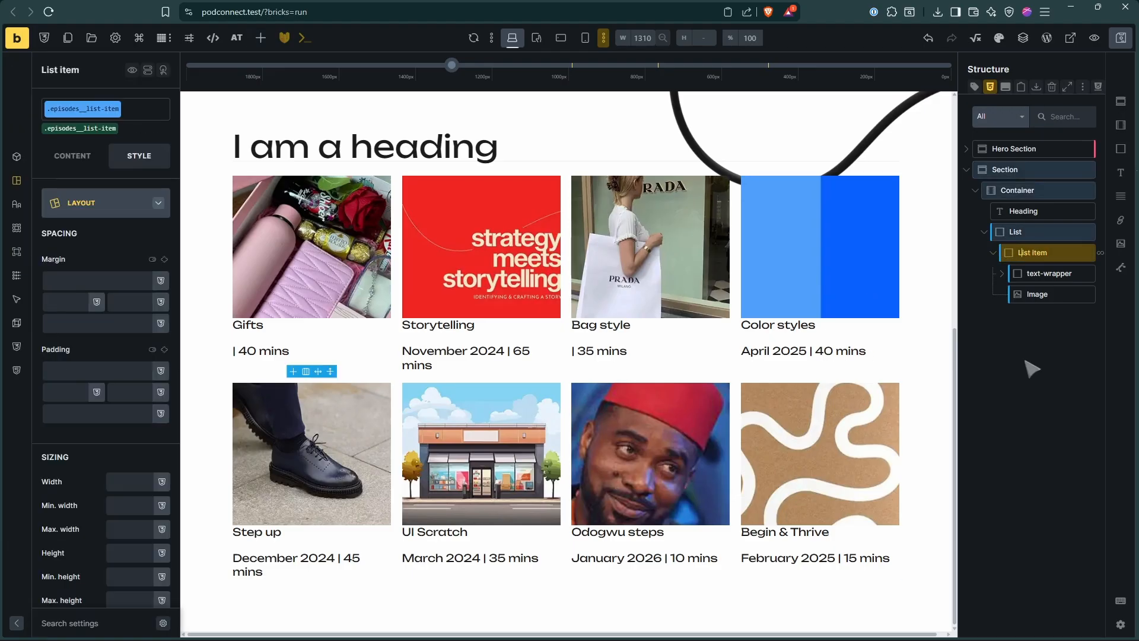
{"action": "left_click", "coordinate": [1029, 490]}
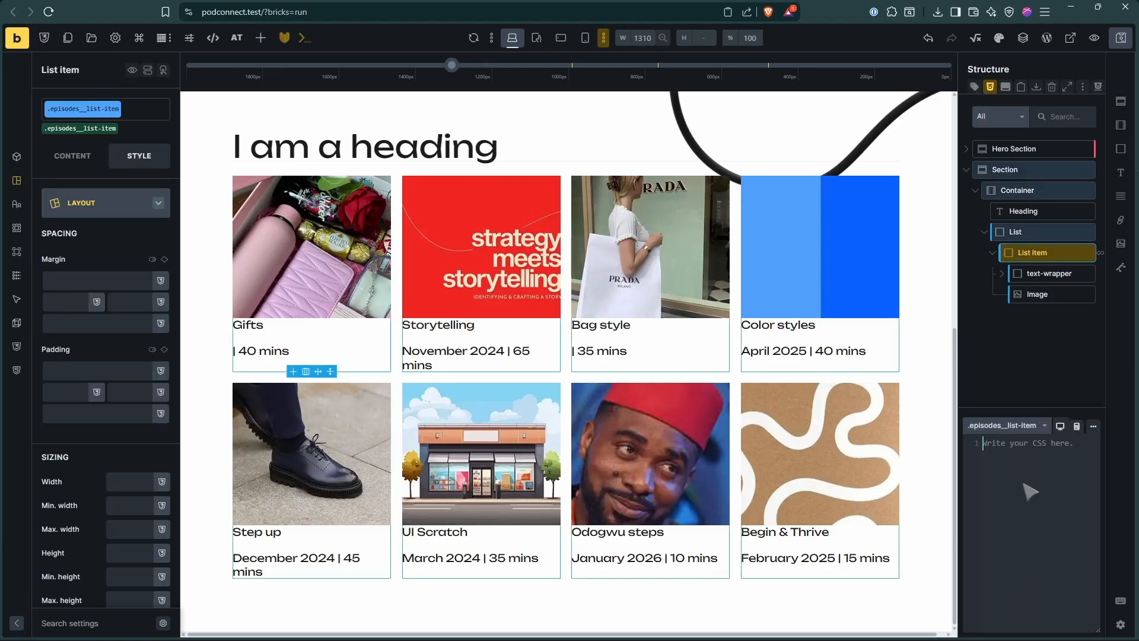
{"action": "type", "text": "R"}
{"action": "type", "text": "gap"}
{"action": "type", "text": "v"}
{"action": "key", "text": "BackSpace"}
{"action": "type", "text": "e"}
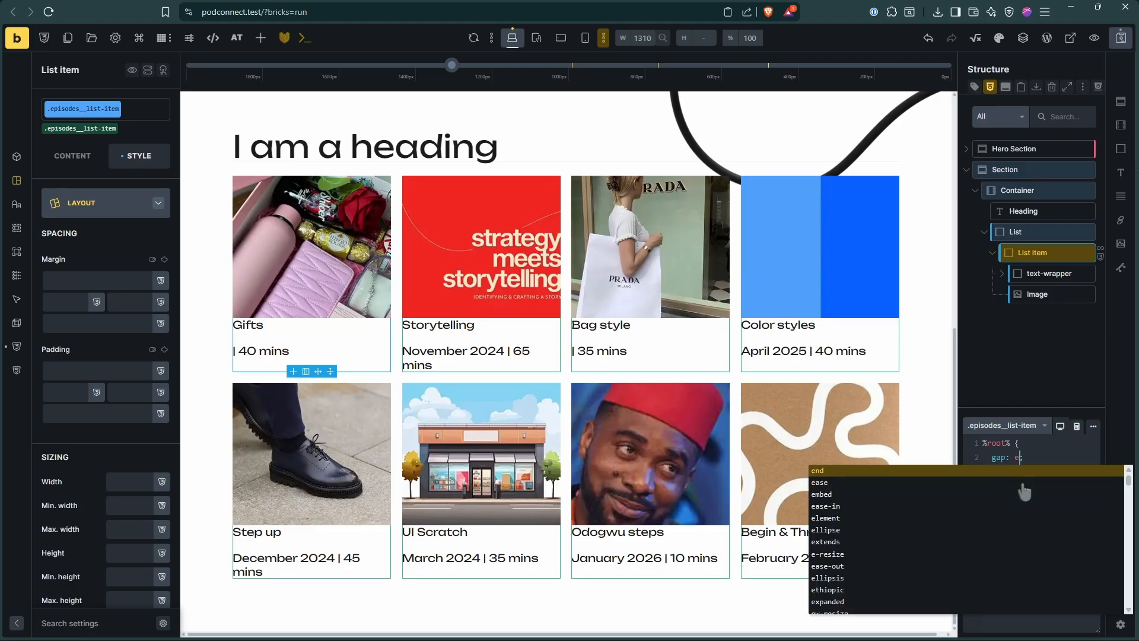
{"action": "type", "text": "-1"}
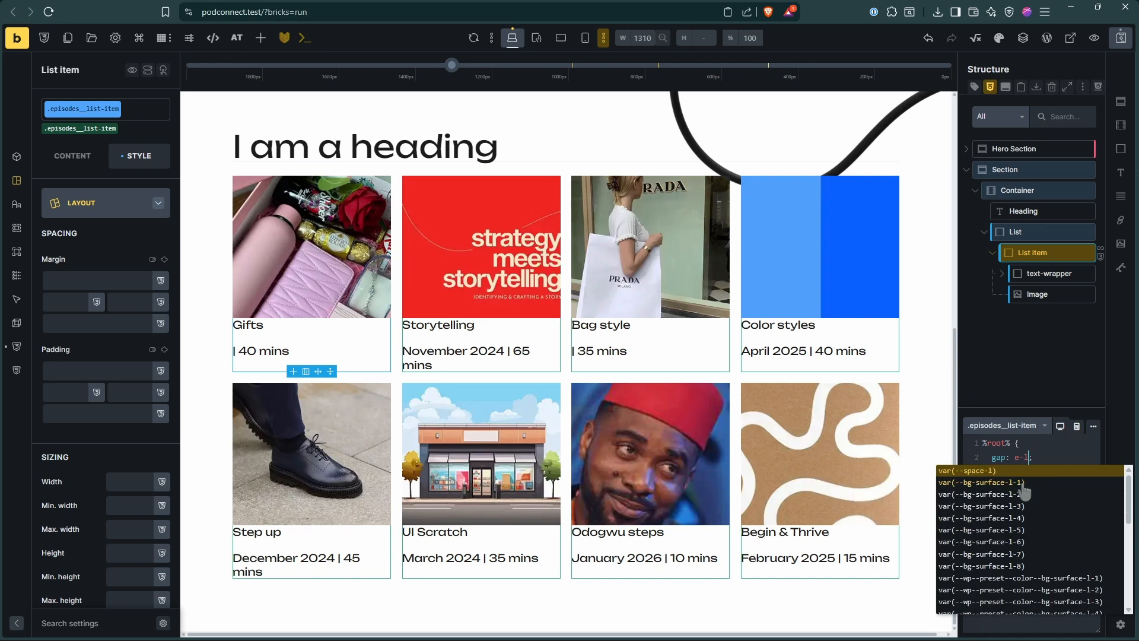
{"action": "left_click", "coordinate": [1025, 494]}
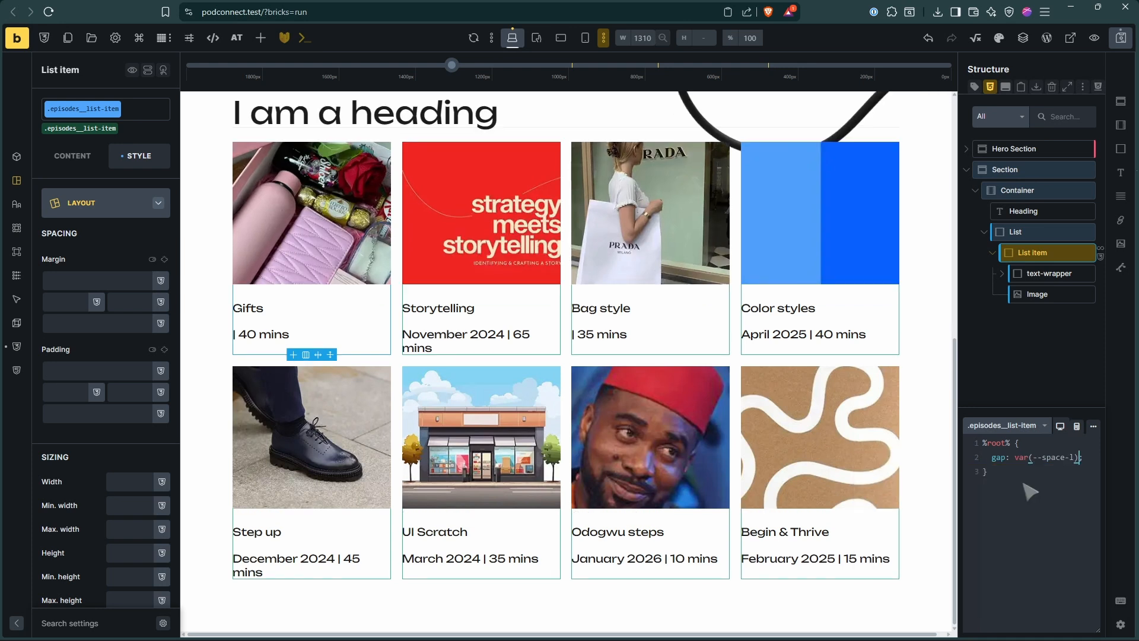
Set the episode title's bottom margin to 0 and its font weight to 600, saving the page
{"action": "left_click", "coordinate": [1003, 275]}
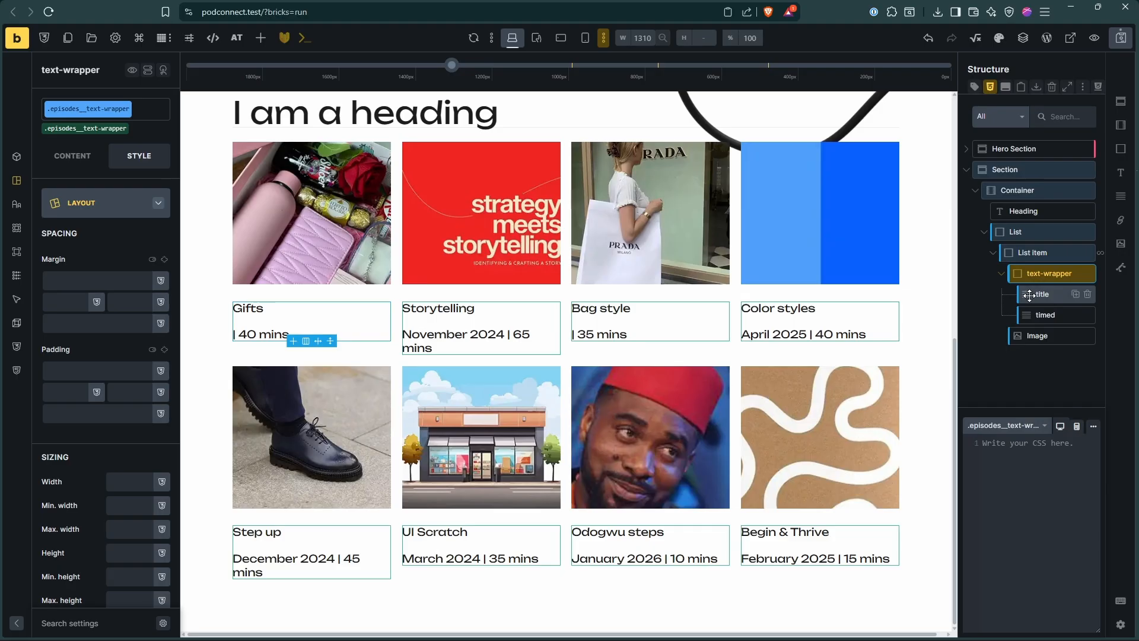
{"action": "left_click", "coordinate": [1029, 295]}
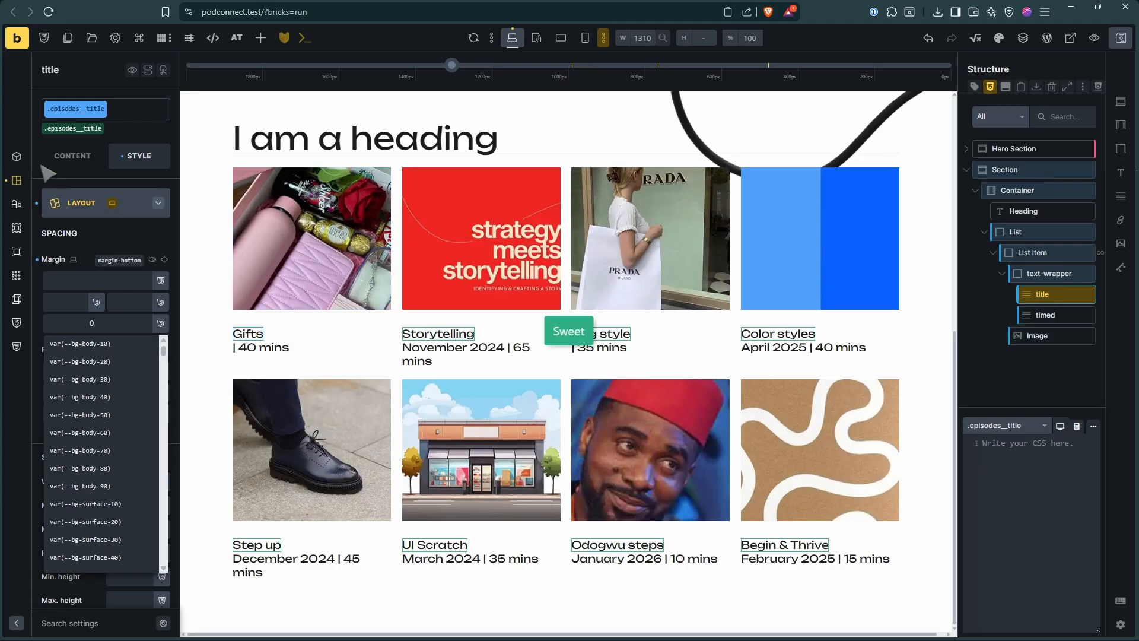
{"action": "left_click", "coordinate": [16, 205]}
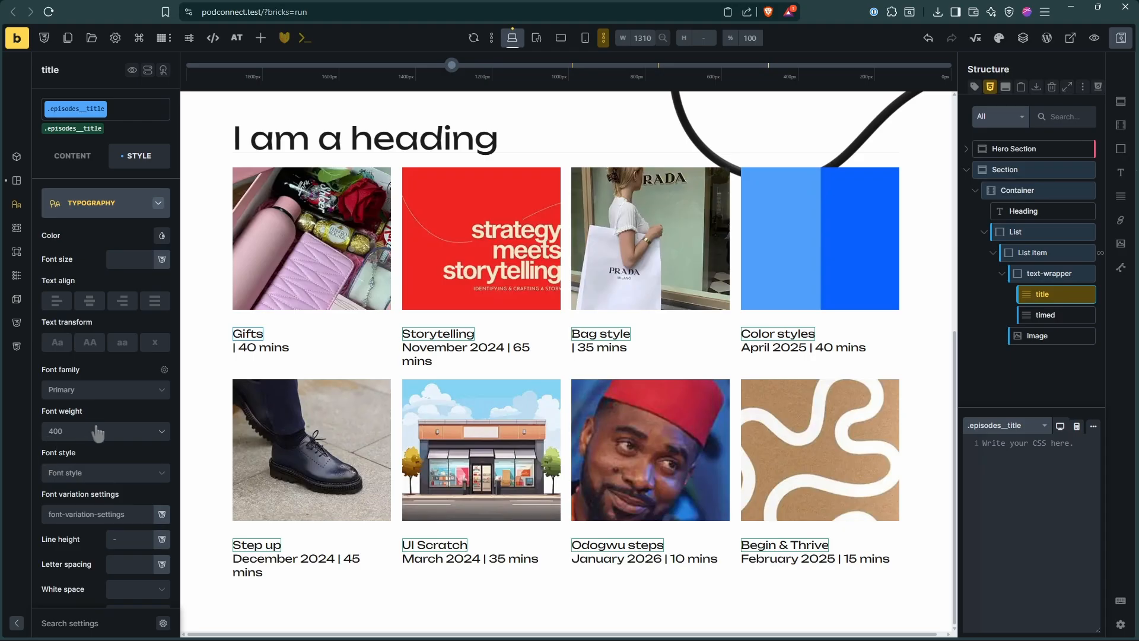
{"action": "left_click", "coordinate": [98, 432]}
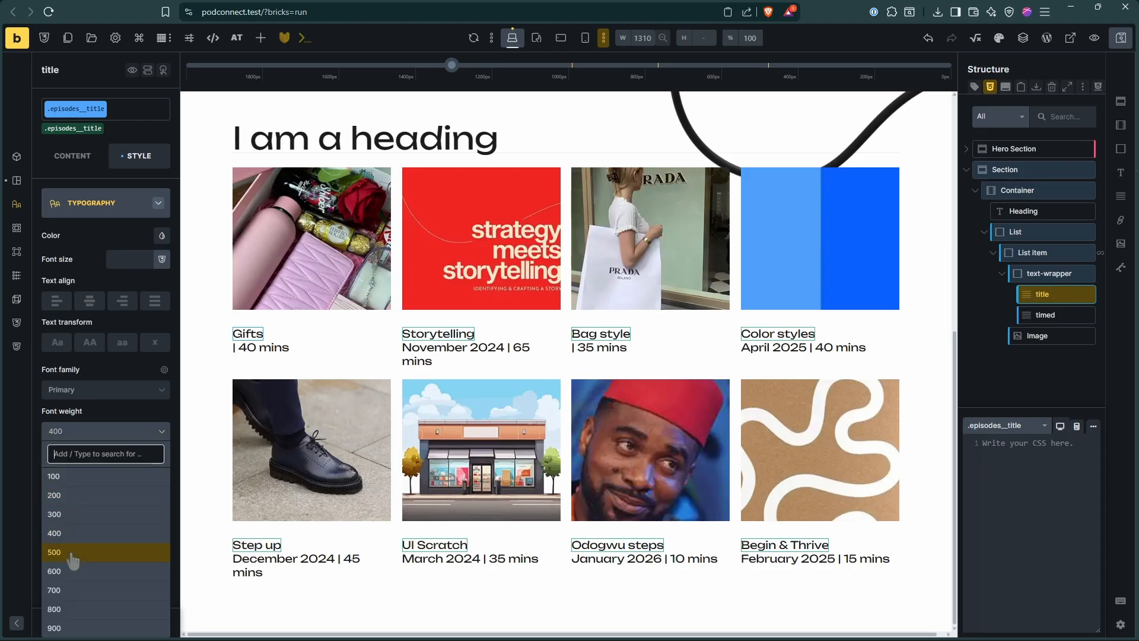
{"action": "left_click", "coordinate": [71, 571]}
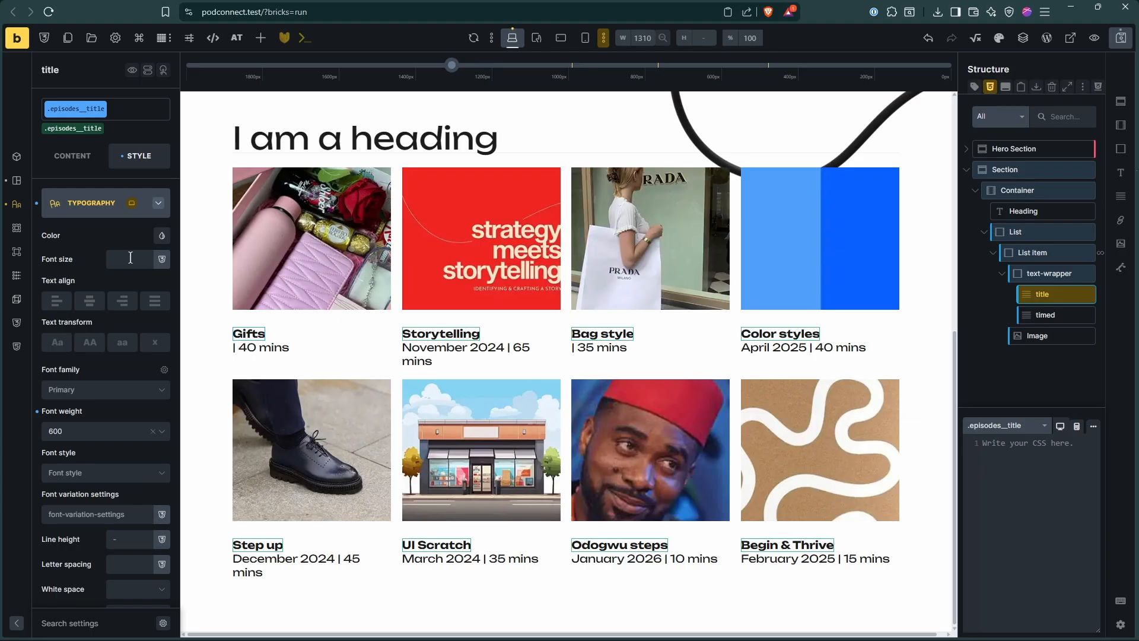
Set the title's font size to the font-size-heading-xs CSS variable
{"action": "right_click", "coordinate": [130, 258]}
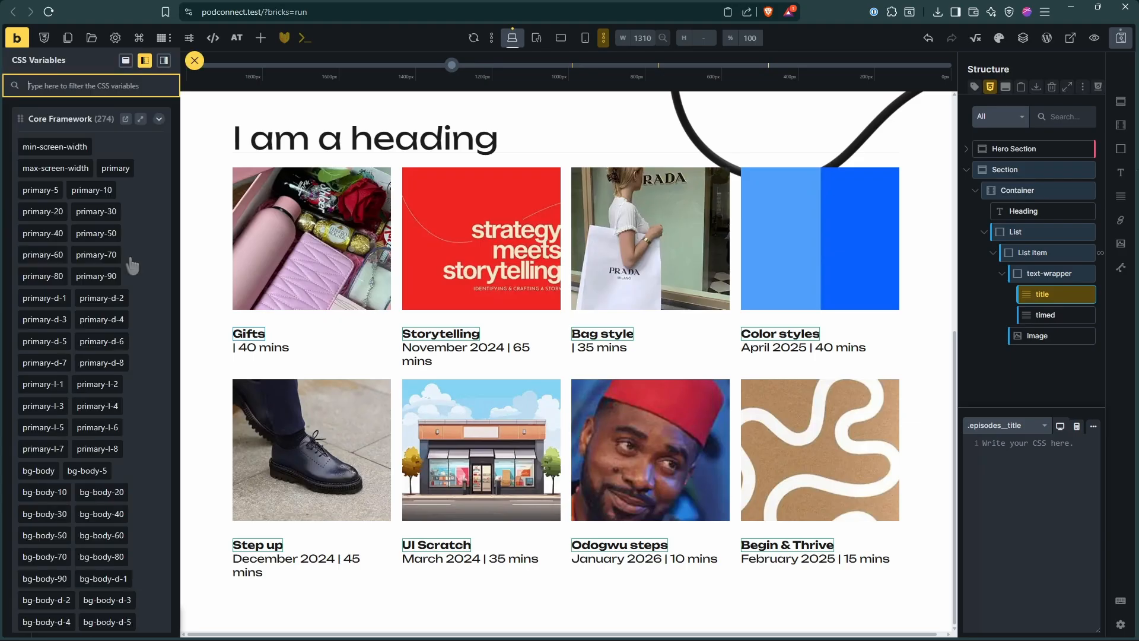
{"action": "type", "text": "font"}
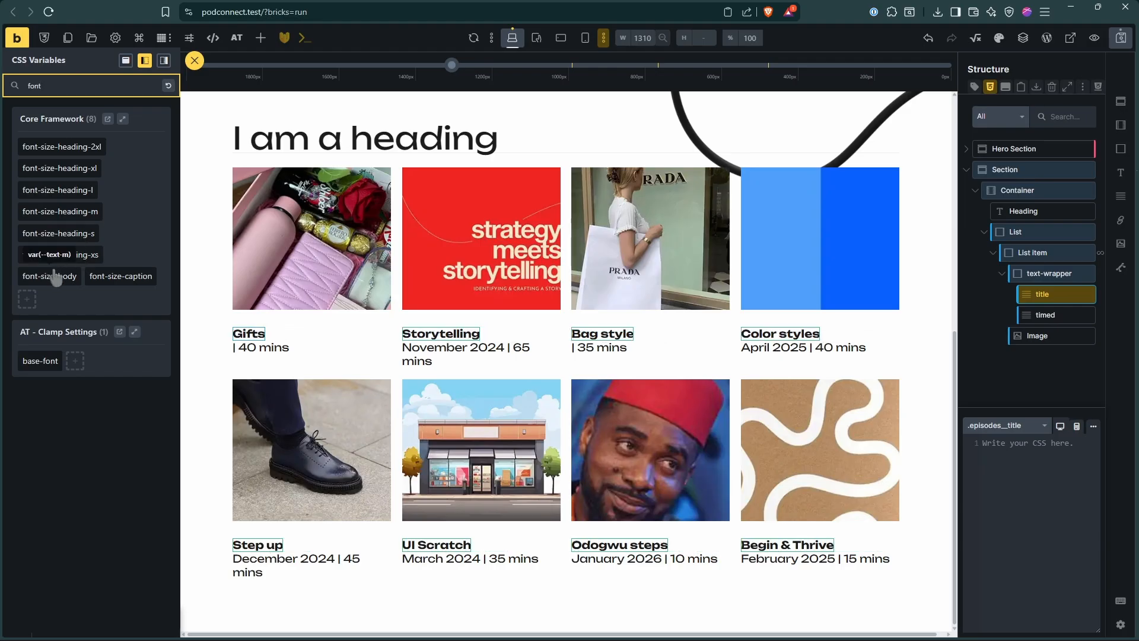
{"action": "left_click", "coordinate": [84, 255]}
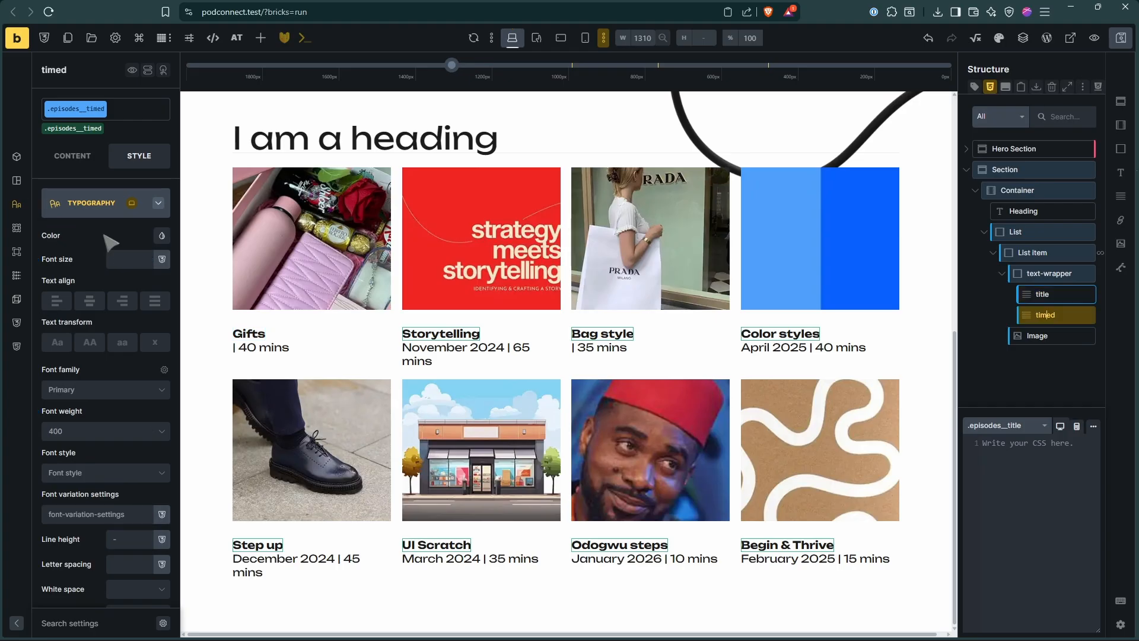
Set the timed text's font size to the font-size-caption CSS variable
{"action": "right_click", "coordinate": [136, 259]}
{"action": "type", "text": "font"}
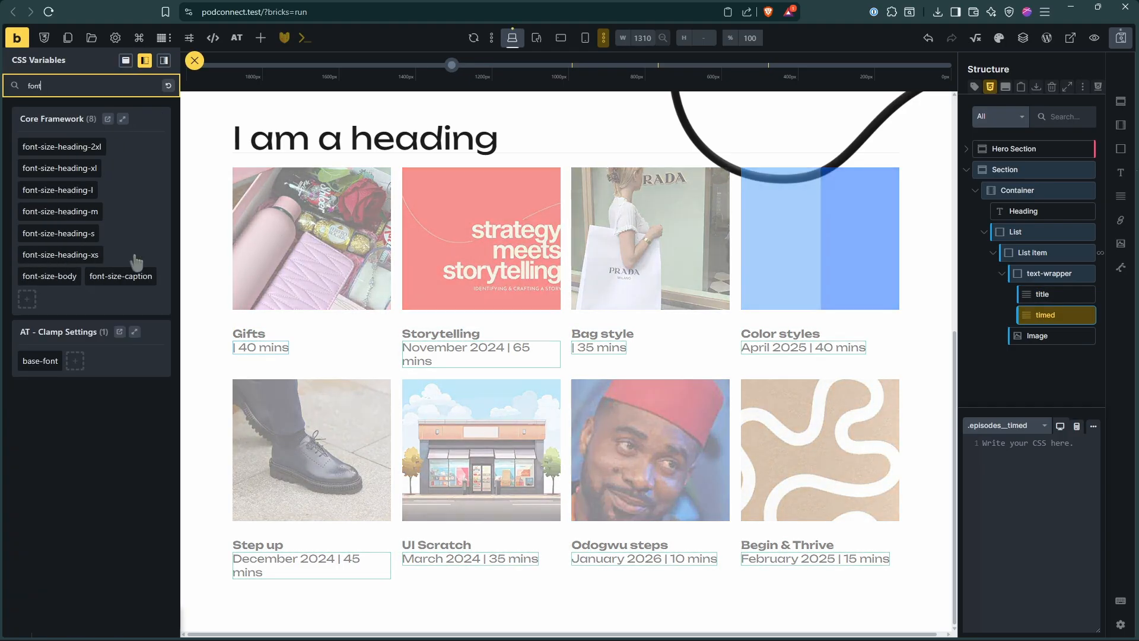
{"action": "left_click", "coordinate": [123, 276]}
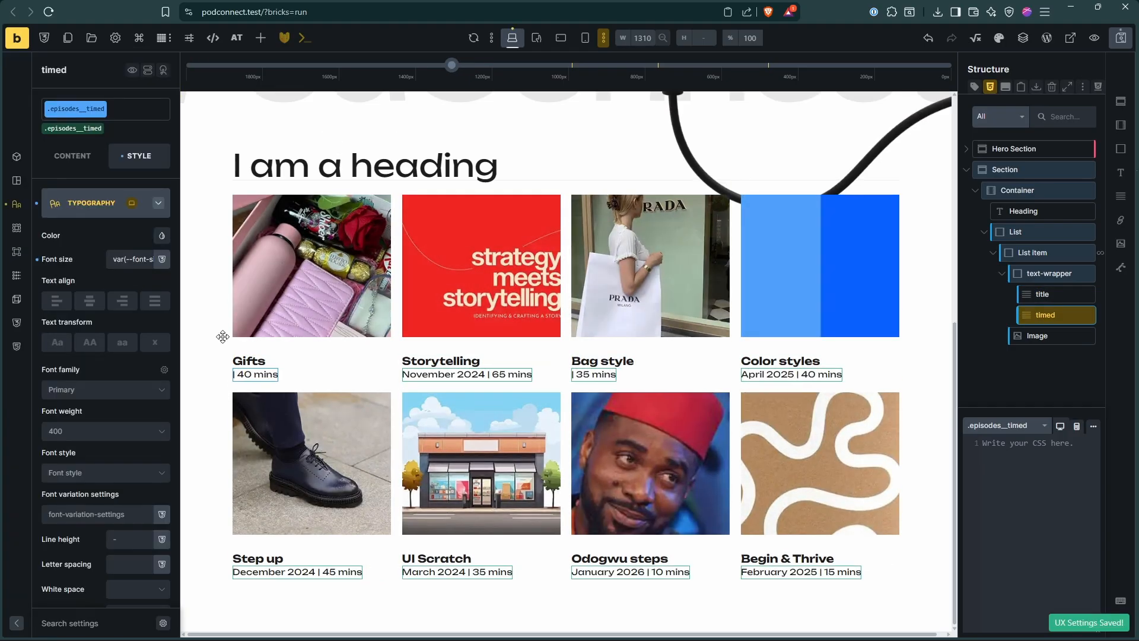
Preview the episodes grid and compare its cards with the Trending Episodes section in the Figma design
{"action": "left_click", "coordinate": [1095, 37]}
{"action": "scroll", "coordinate": [897, 437], "scroll_direction": "down", "scroll_amount": 3}
{"action": "scroll", "coordinate": [901, 441], "scroll_direction": "up", "scroll_amount": 2}
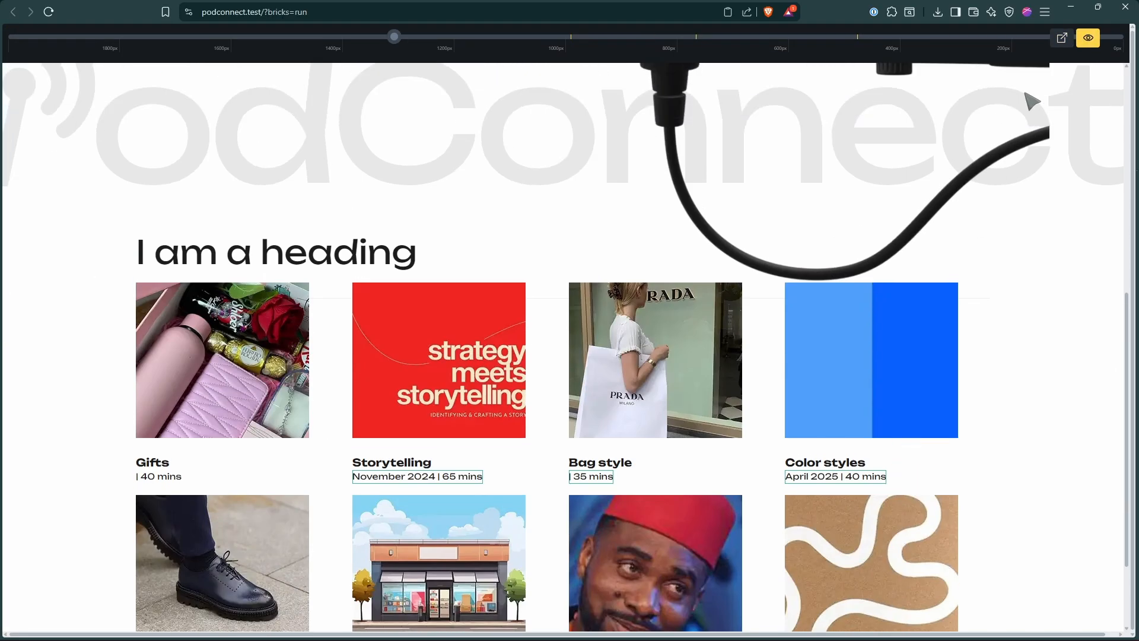
{"action": "left_click", "coordinate": [1089, 38]}
{"action": "key", "text": "alt+Tab"}
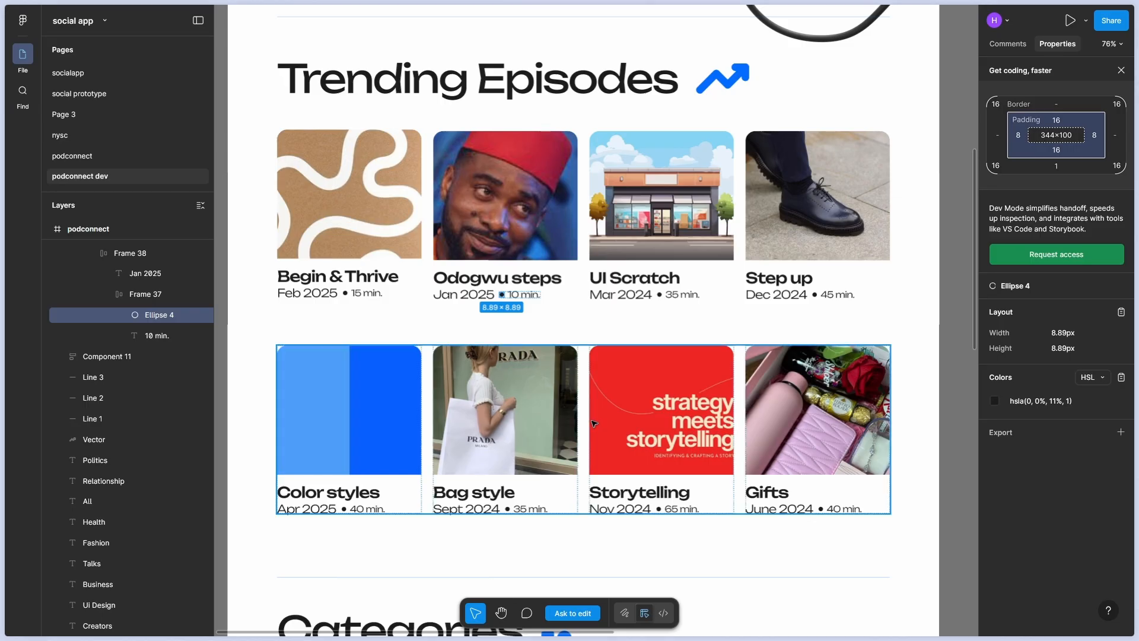
{"action": "key", "text": "alt+Tab"}
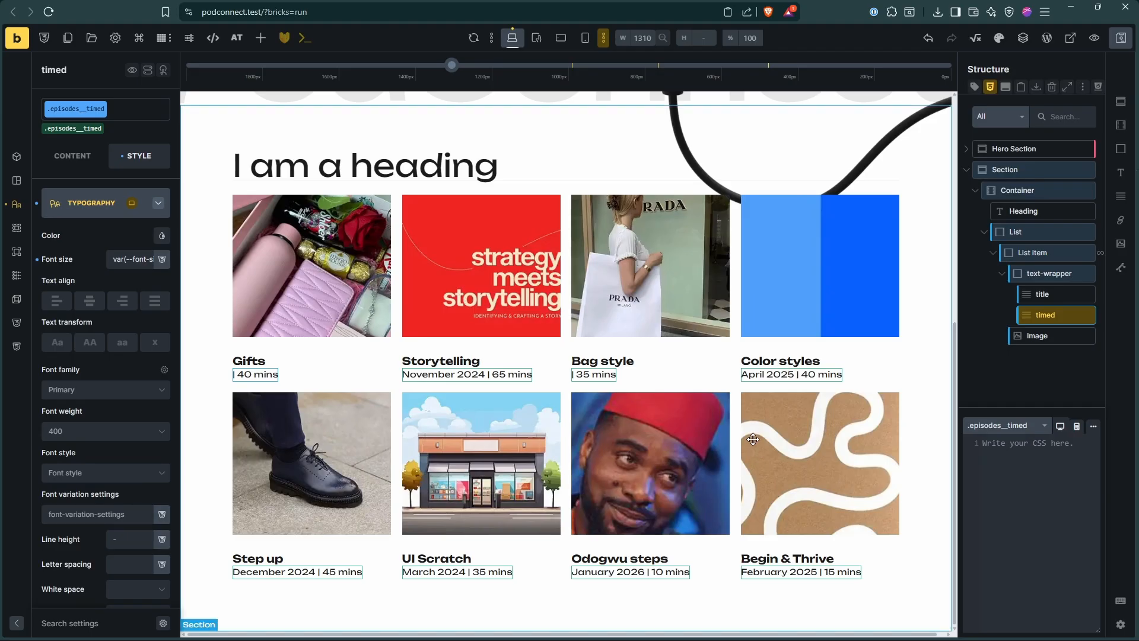
{"action": "key", "text": "alt+Tab"}
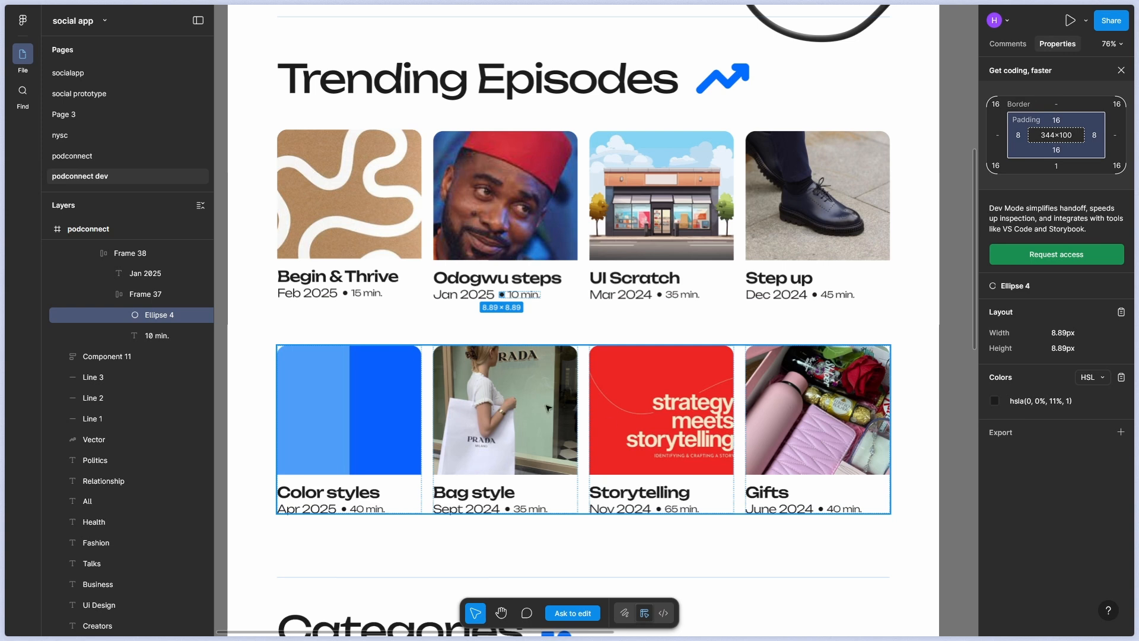
{"action": "key", "text": "alt+Tab"}
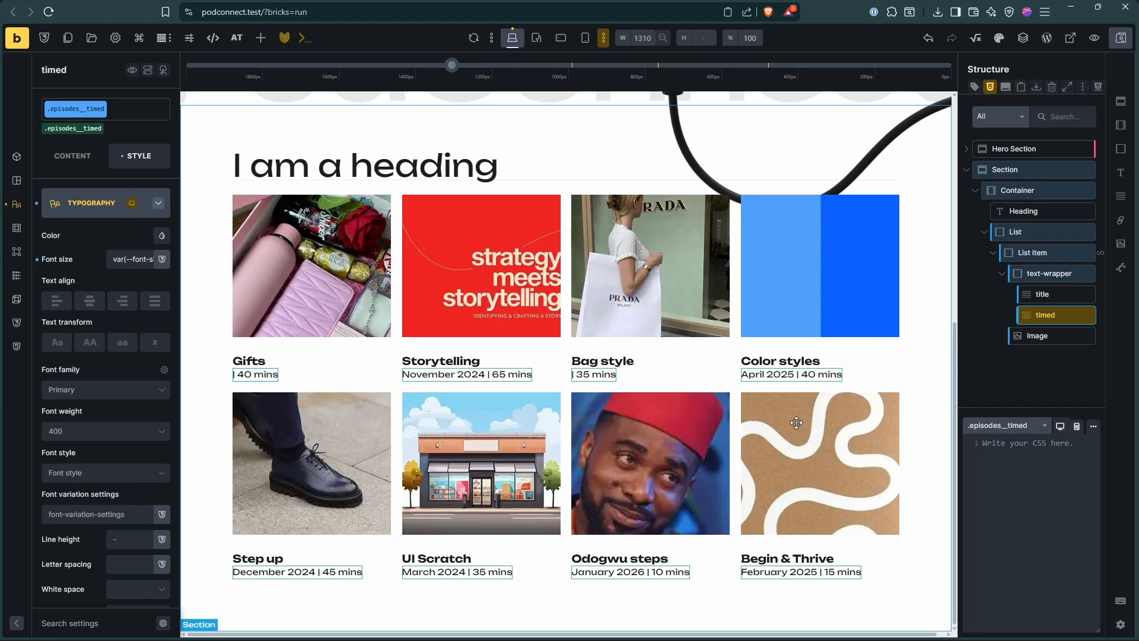
{"action": "key", "text": "alt+Tab"}
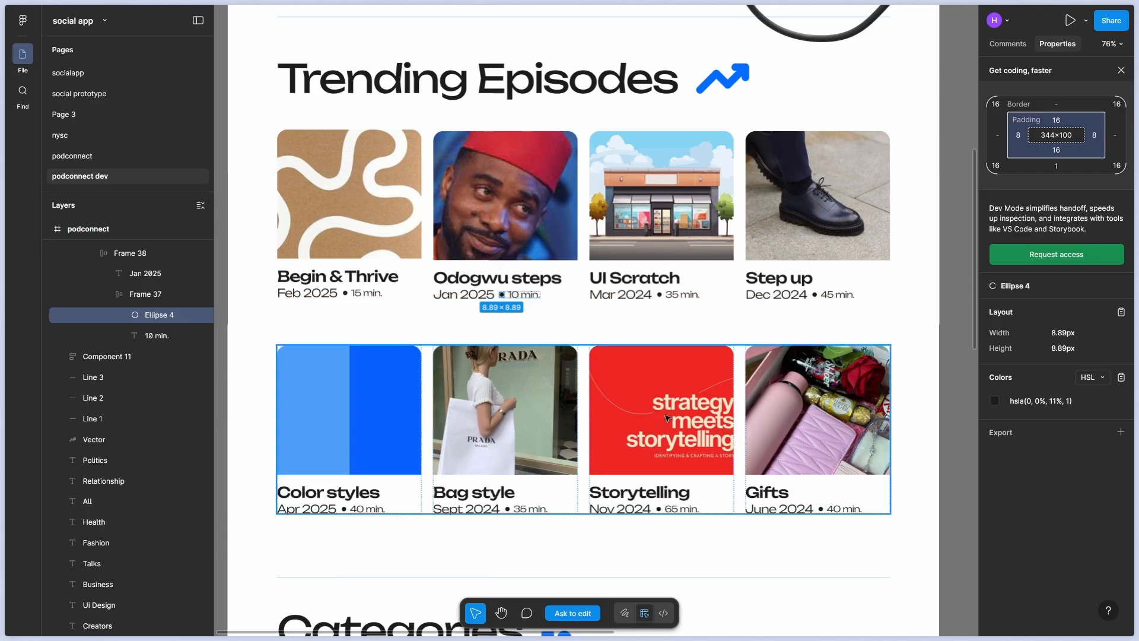
{"action": "key", "text": "alt+Tab"}
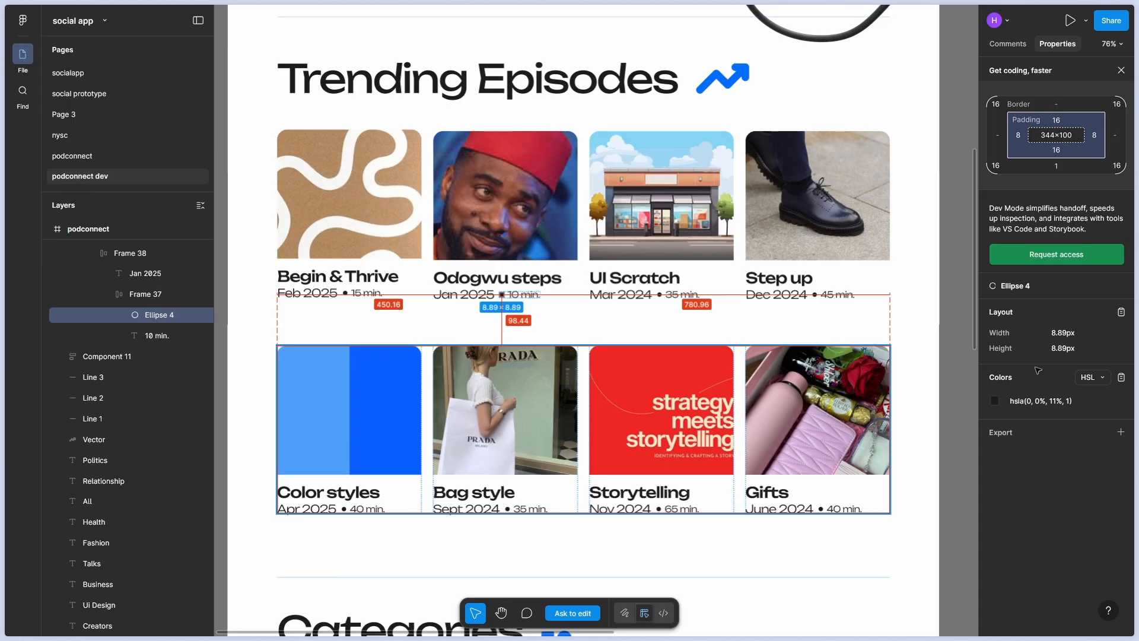
{"action": "key", "text": "alt+Tab"}
{"action": "key", "text": "alt+Tab"}
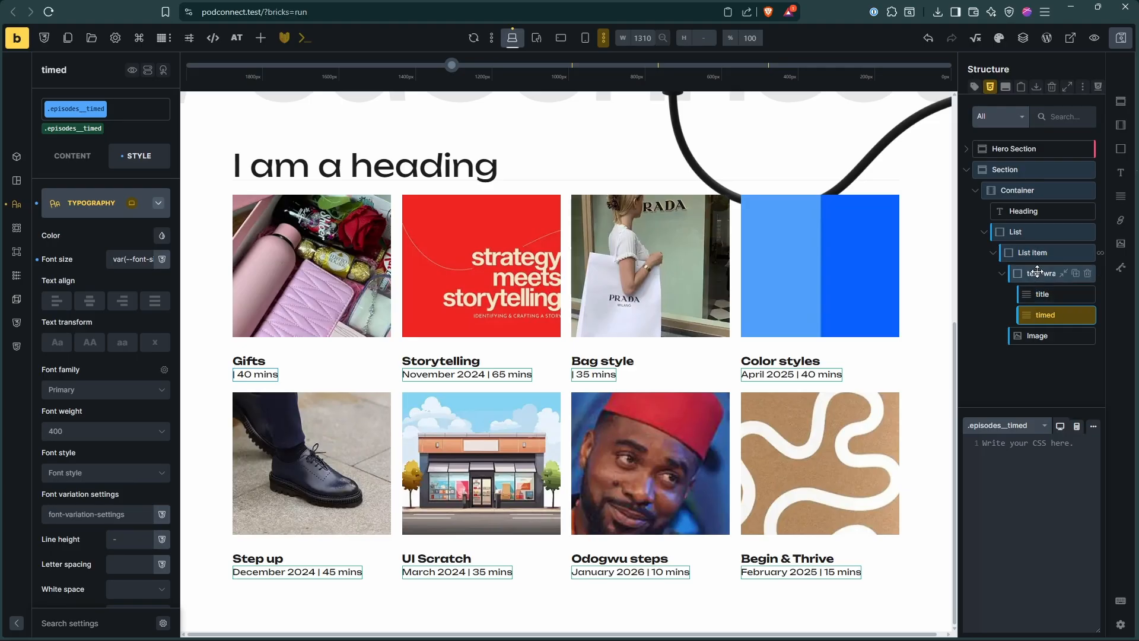
Try to unlink the List item's border radius corners, and apply the radius-m CSS variable to all four
{"action": "left_click", "coordinate": [1035, 254]}
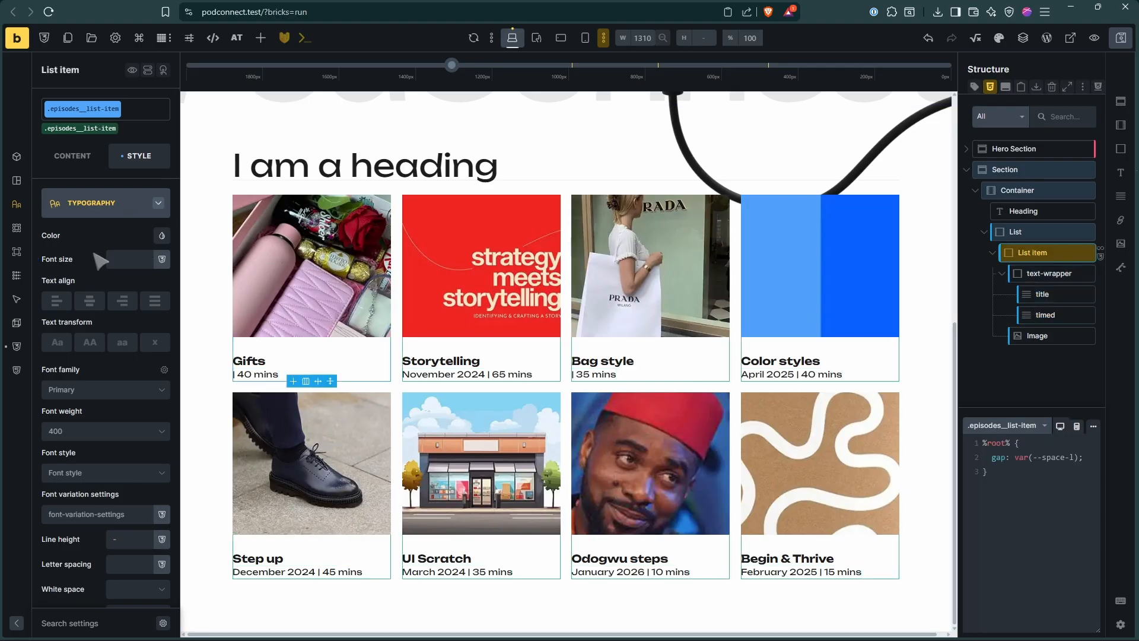
{"action": "left_click", "coordinate": [16, 254]}
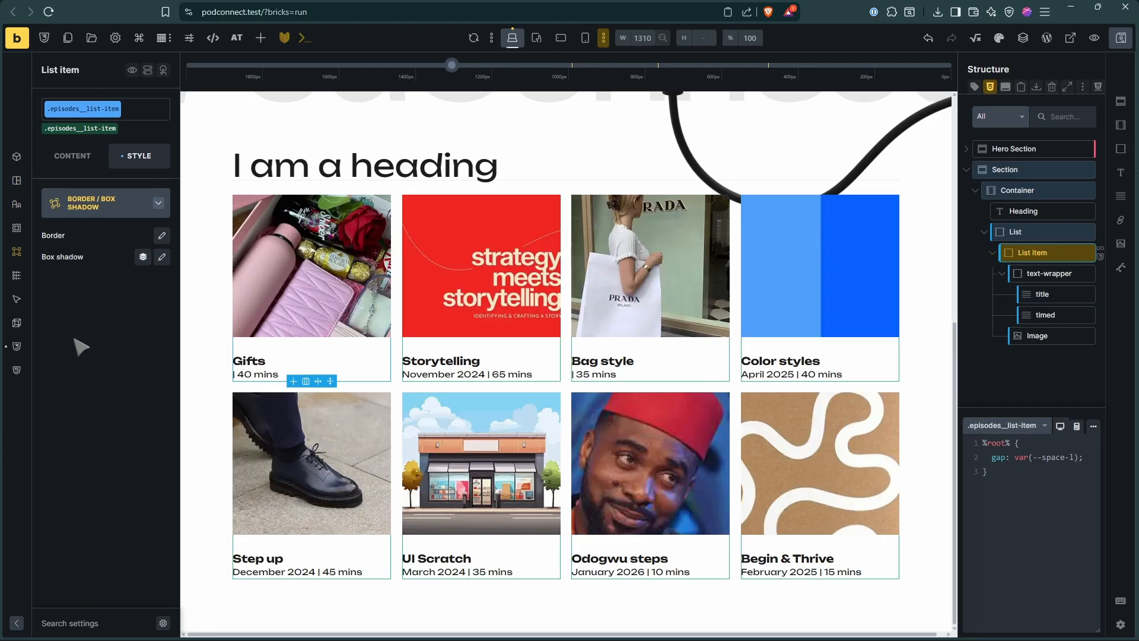
{"action": "left_click", "coordinate": [161, 236]}
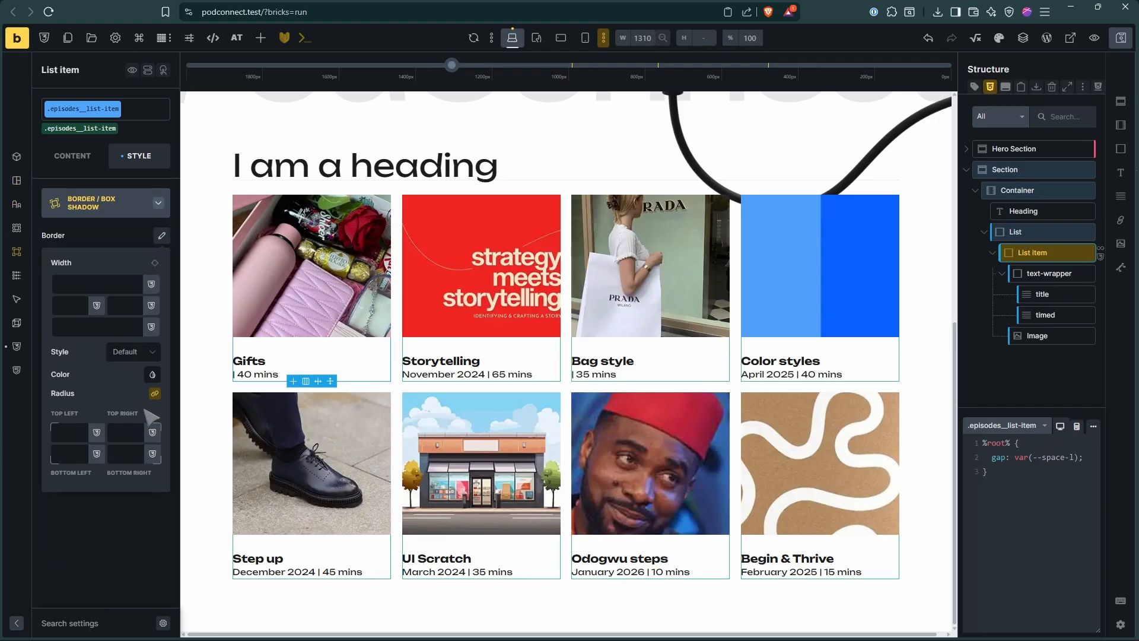
{"action": "left_click", "coordinate": [155, 394]}
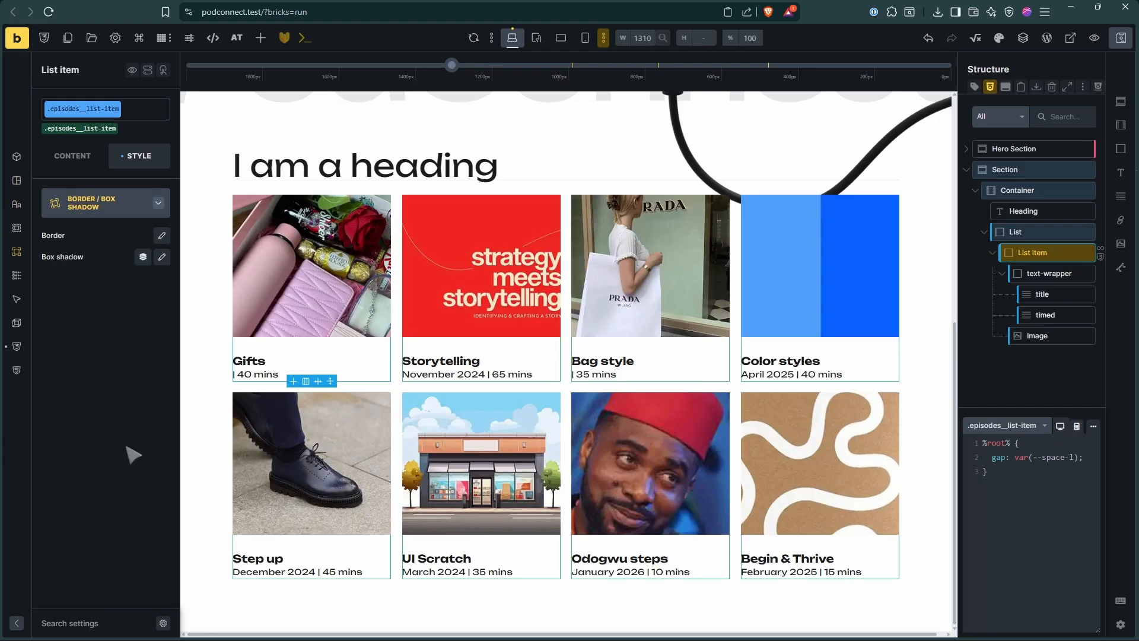
{"action": "left_click", "coordinate": [161, 237]}
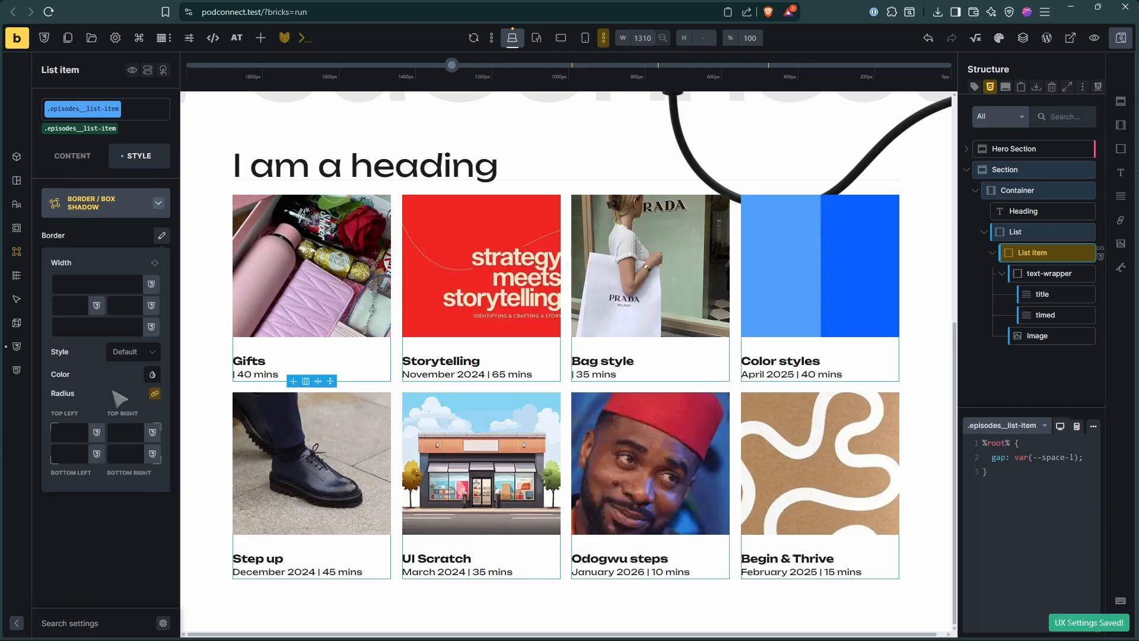
{"action": "left_click", "coordinate": [156, 395]}
{"action": "left_click", "coordinate": [161, 236]}
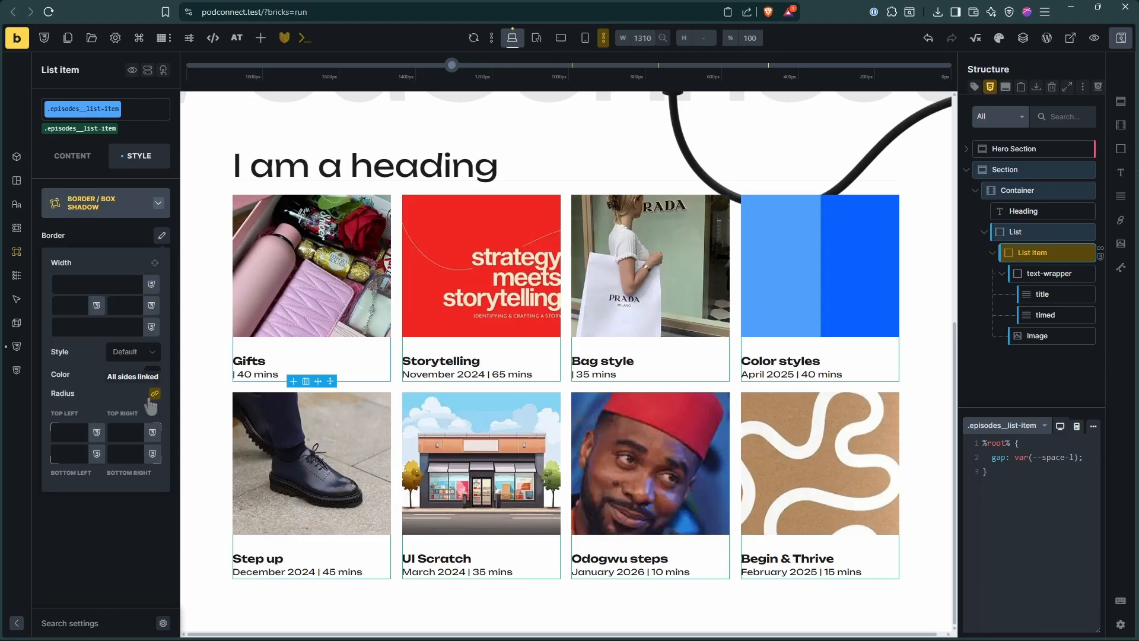
{"action": "right_click", "coordinate": [127, 432]}
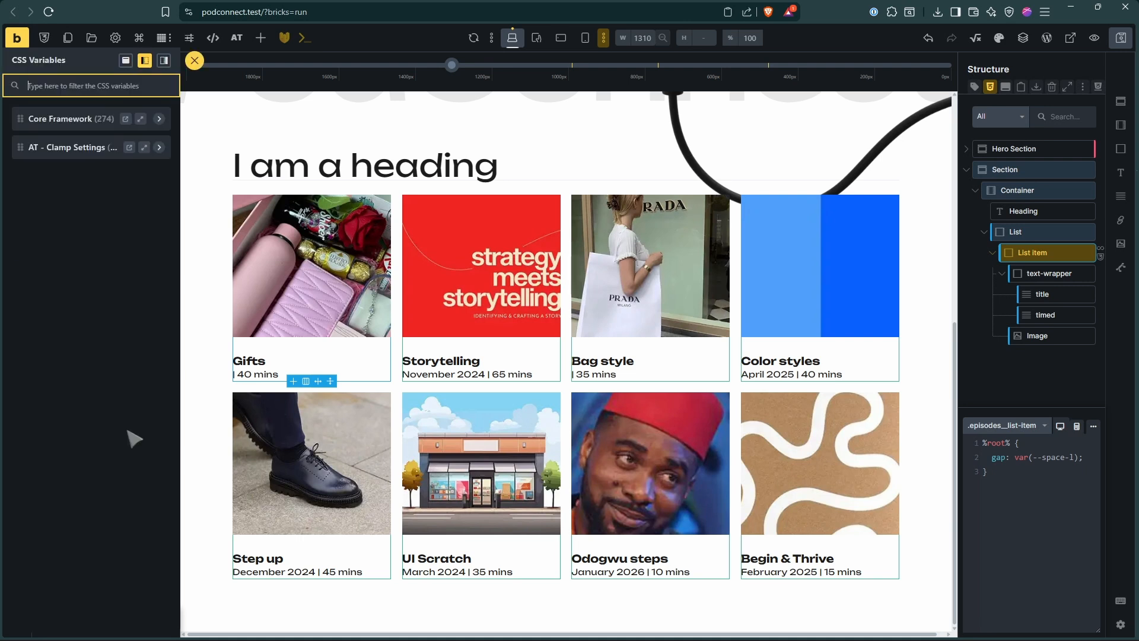
{"action": "type", "text": "radi"}
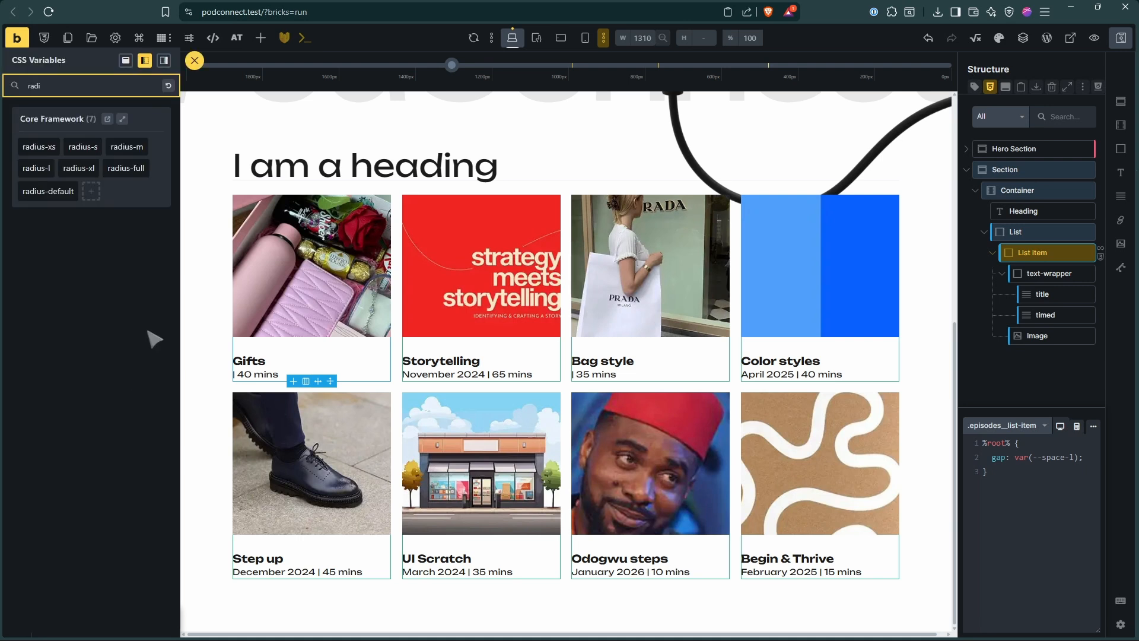
{"action": "left_click", "coordinate": [141, 148]}
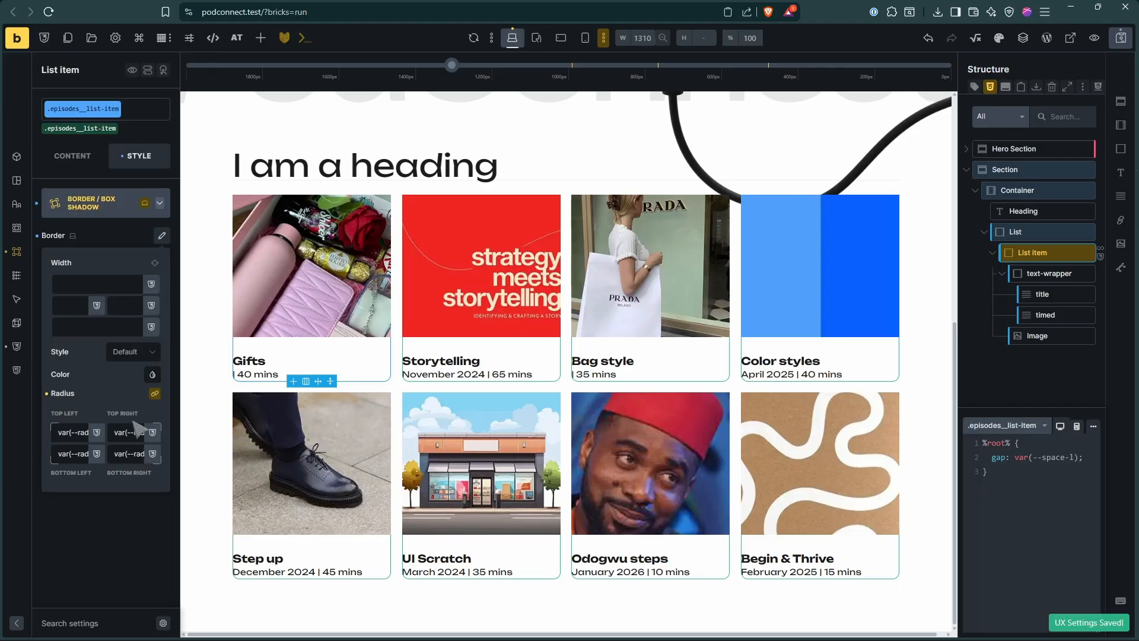
Reload the builder, reselect the Gifts card's List item, and try again to unlink its border radius corners
{"action": "left_click", "coordinate": [154, 394]}
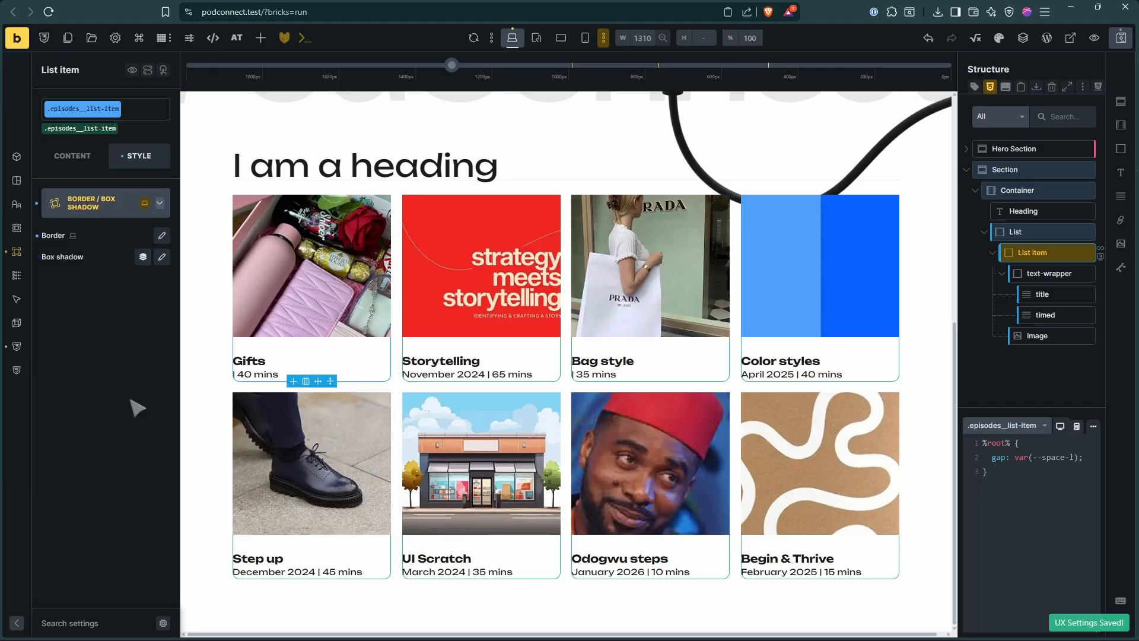
{"action": "left_click", "coordinate": [162, 235]}
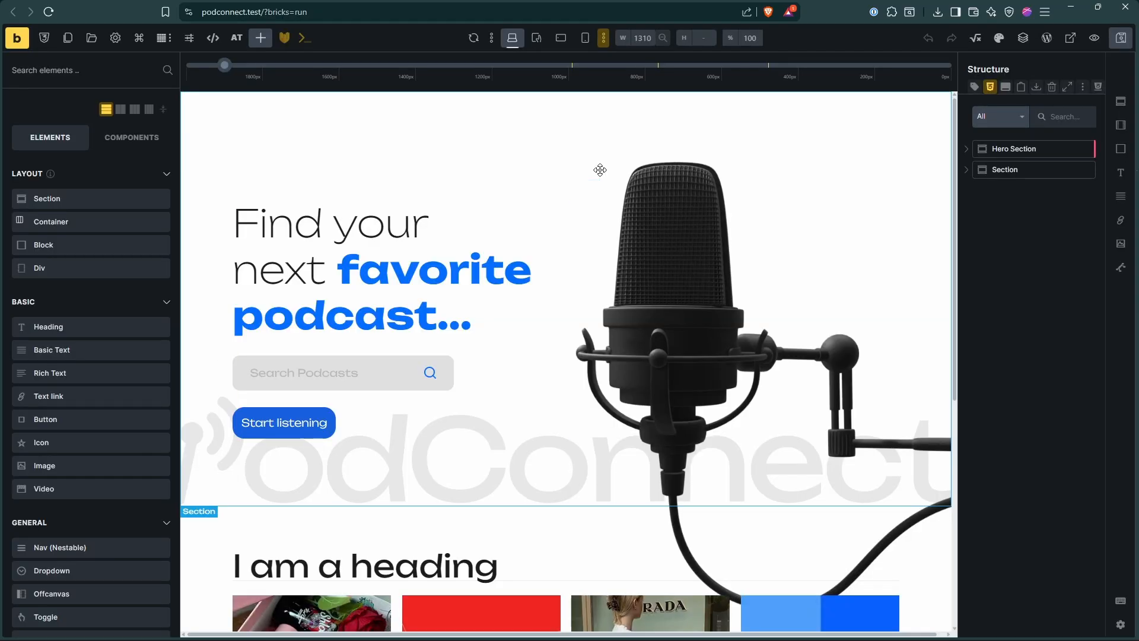
{"action": "scroll", "coordinate": [724, 373], "scroll_direction": "down", "scroll_amount": 3}
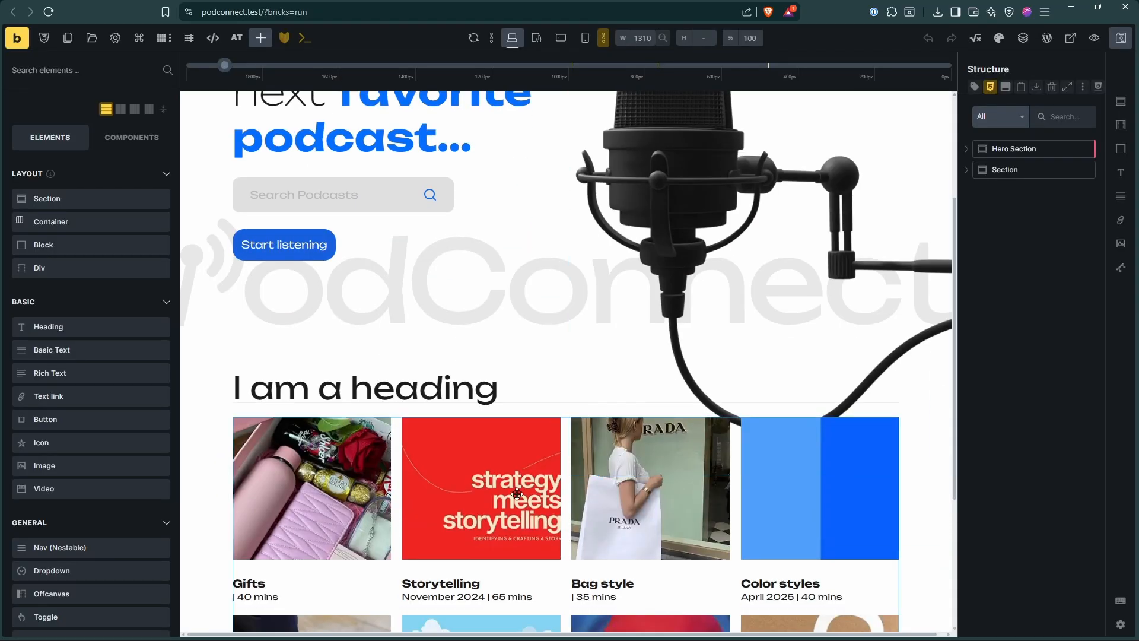
{"action": "scroll", "coordinate": [515, 493], "scroll_direction": "down", "scroll_amount": 4}
{"action": "left_click", "coordinate": [312, 352]}
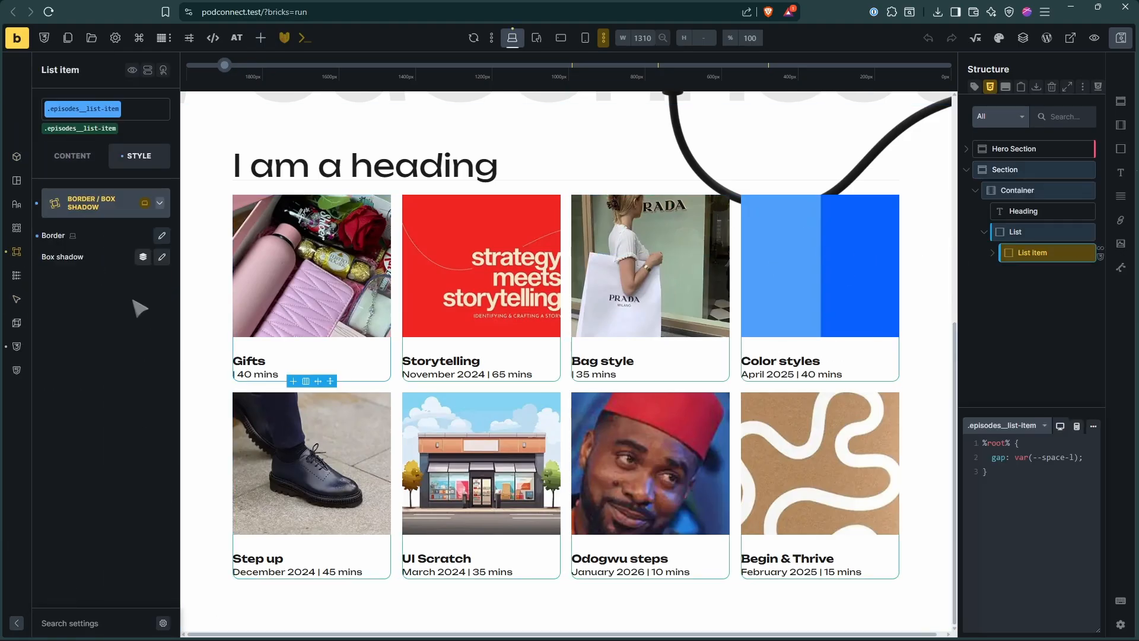
{"action": "left_click", "coordinate": [161, 236]}
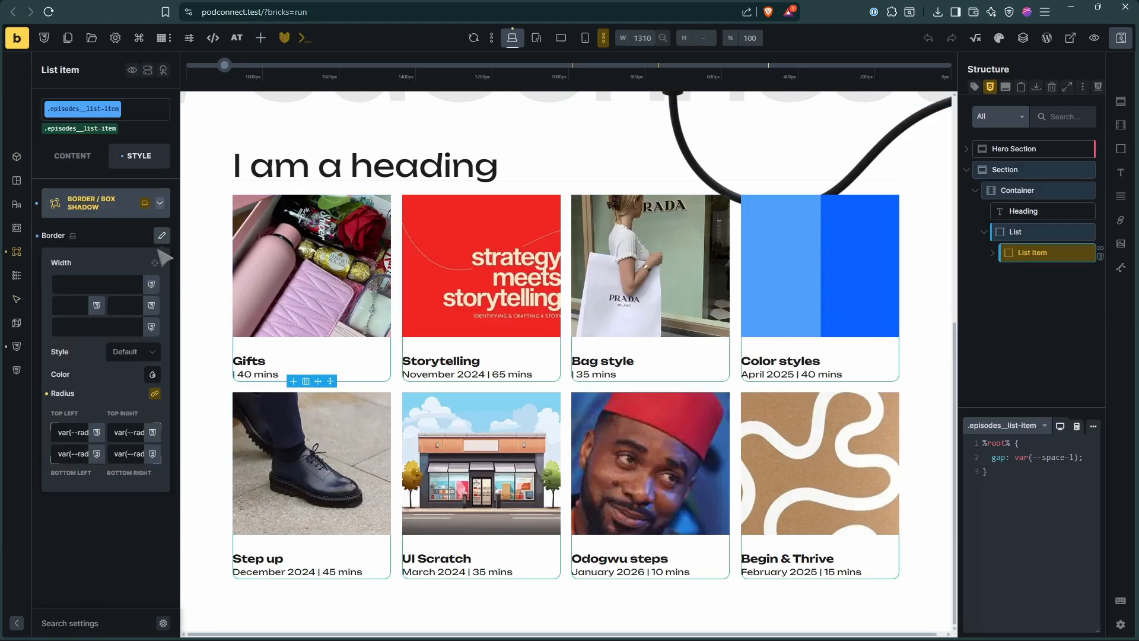
{"action": "left_click", "coordinate": [155, 394]}
{"action": "left_click", "coordinate": [161, 237]}
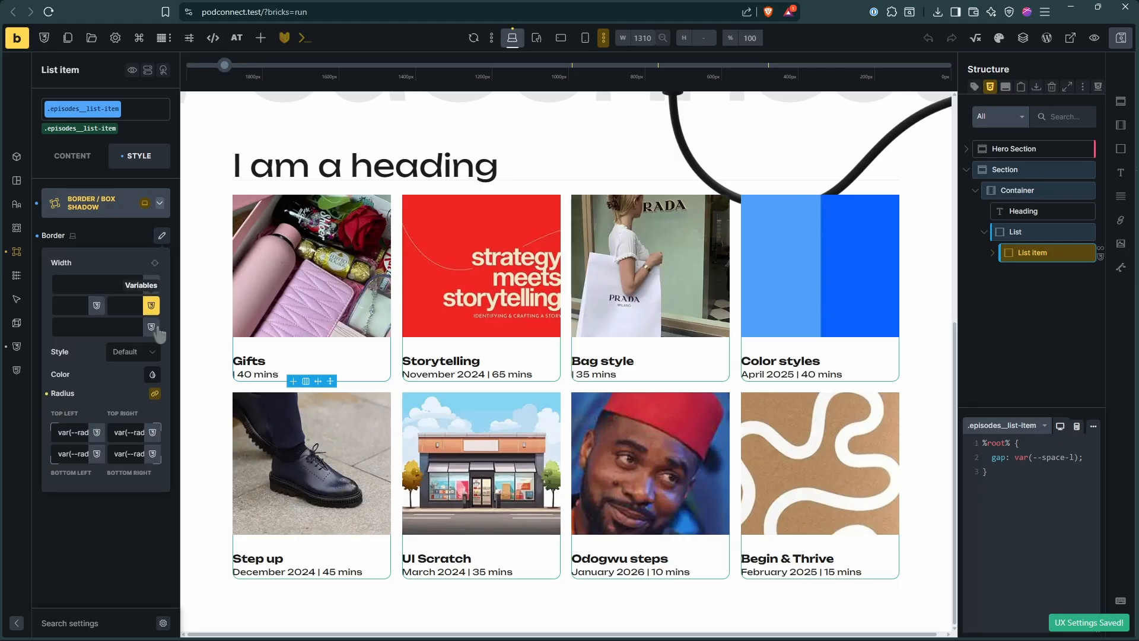
{"action": "left_click", "coordinate": [155, 395]}
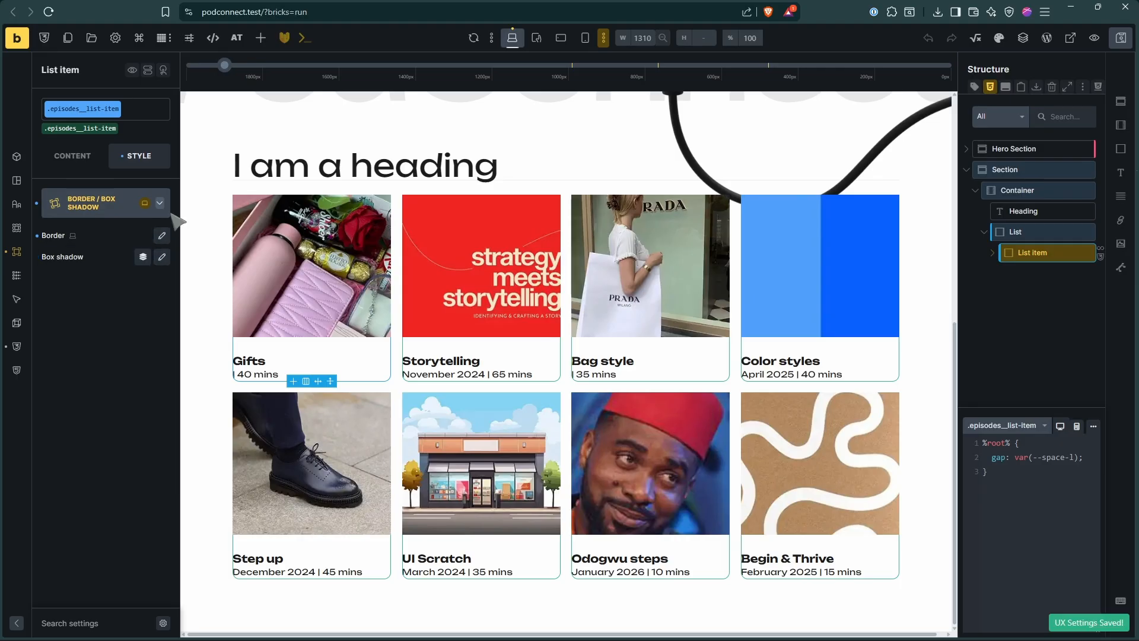
{"action": "left_click", "coordinate": [160, 236]}
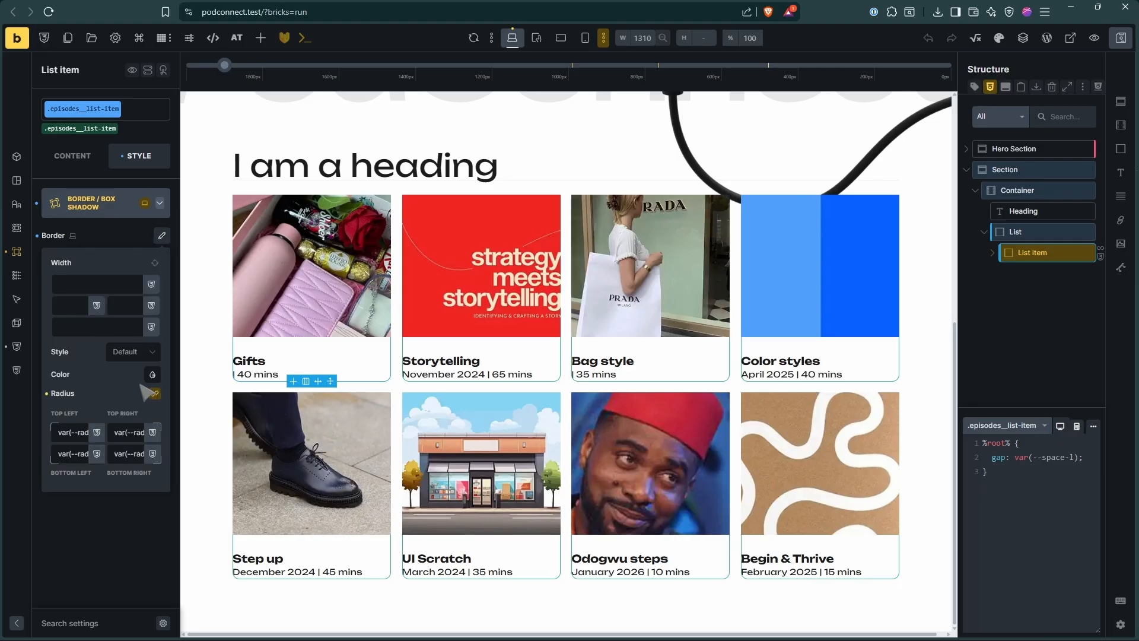
{"action": "left_click", "coordinate": [18, 186]}
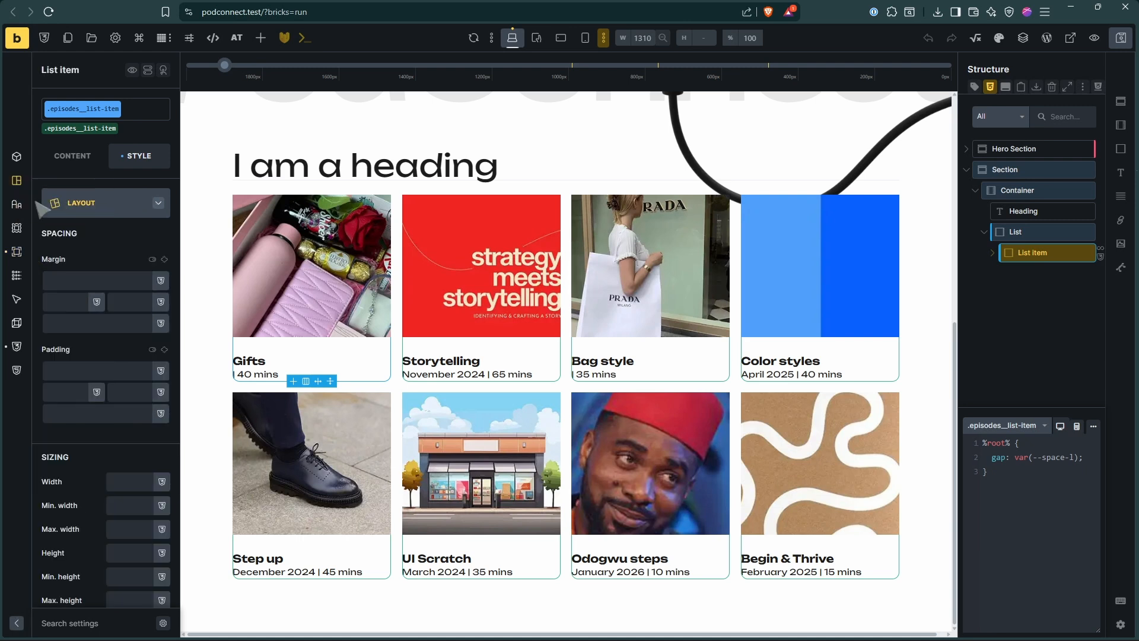
{"action": "left_click", "coordinate": [17, 251]}
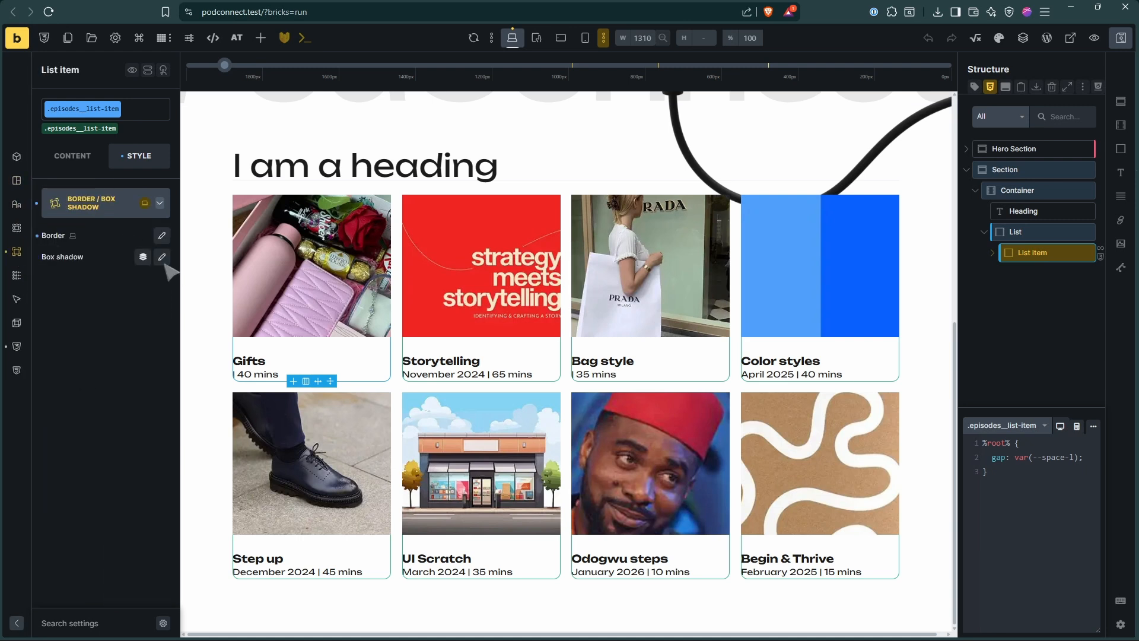
Clear the List item's border radius setting and add a border-radius property to the custom CSS of .episodes__list-item
{"action": "left_click", "coordinate": [162, 235]}
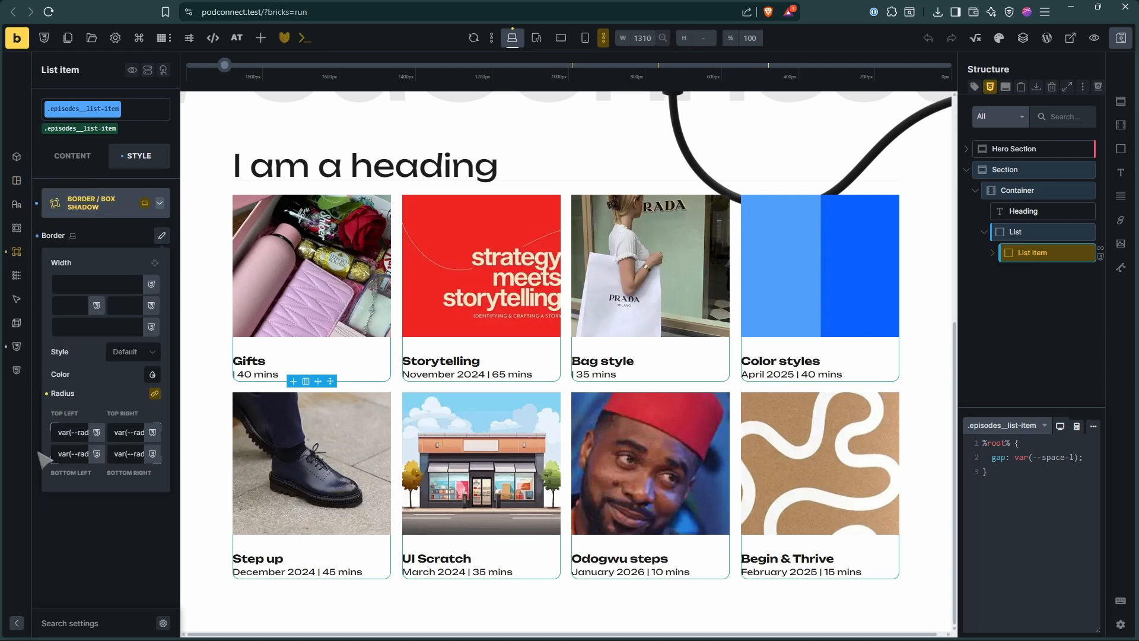
{"action": "left_click", "coordinate": [47, 394]}
{"action": "left_click", "coordinate": [1038, 494]}
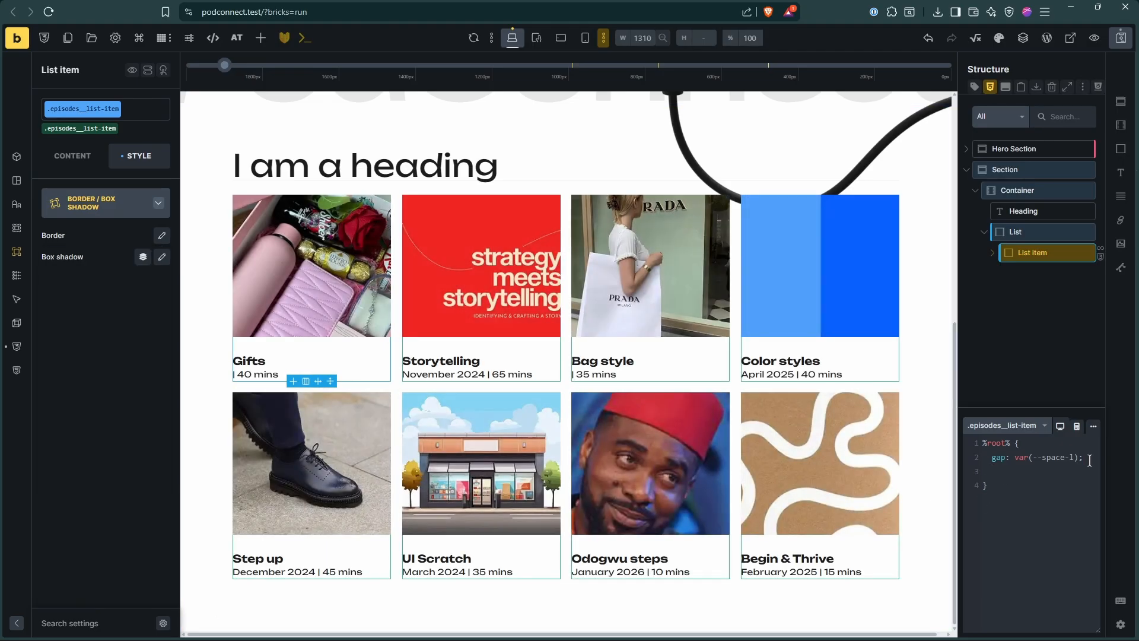
{"action": "type", "text": "bor"}
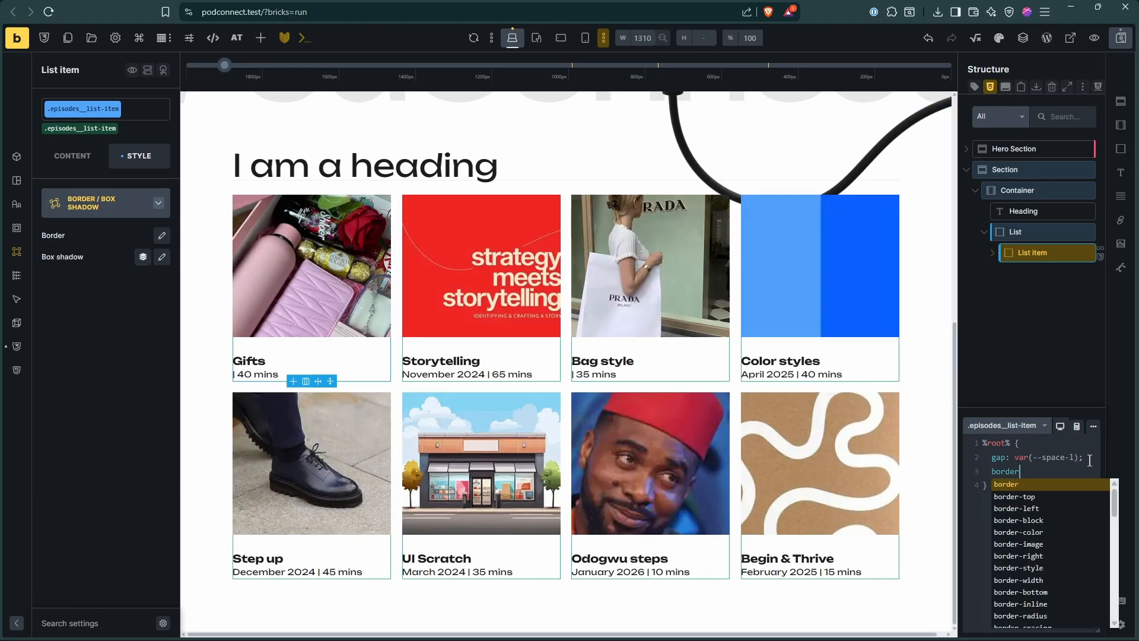
{"action": "type", "text": "der-rad"}
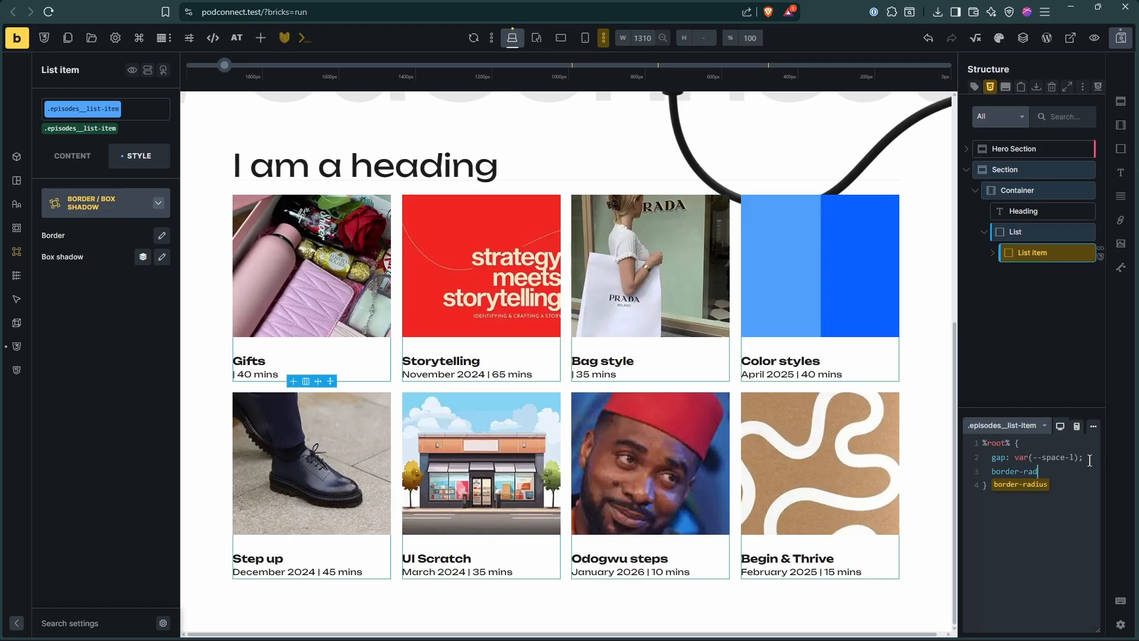
{"action": "type", "text": "isu"}
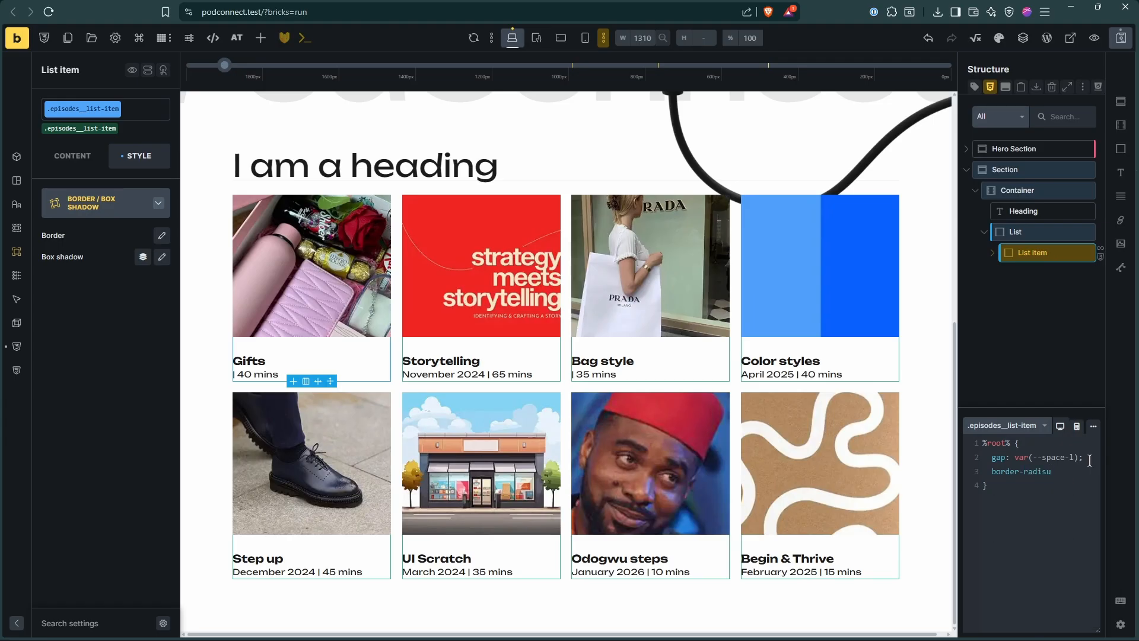
{"action": "key", "text": "BackSpace"}
{"action": "type", "text": "us"}
{"action": "key", "text": "Return"}
Set the border-radius property in the List item's custom CSS to var(--radius-m)
{"action": "type", "text": "e-"}
{"action": "key", "text": "BackSpace"}
{"action": "key", "text": "BackSpace"}
{"action": "key", "text": "BackSpace"}
{"action": "type", "text": "radius"}
{"action": "key", "text": "BackSpace"}
{"action": "key", "text": "BackSpace"}
{"action": "key", "text": "BackSpace"}
{"action": "key", "text": "BackSpace"}
{"action": "key", "text": "BackSpace"}
{"action": "type", "text": "ed"}
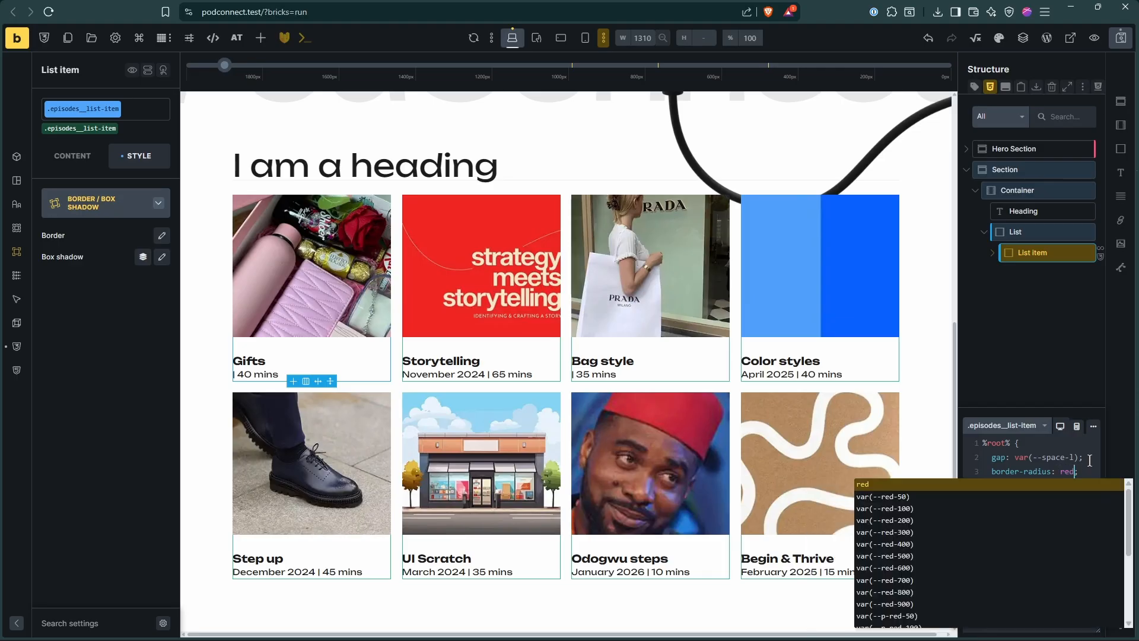
{"action": "key", "text": "BackSpace"}
{"action": "key", "text": "BackSpace"}
{"action": "type", "text": "adius"}
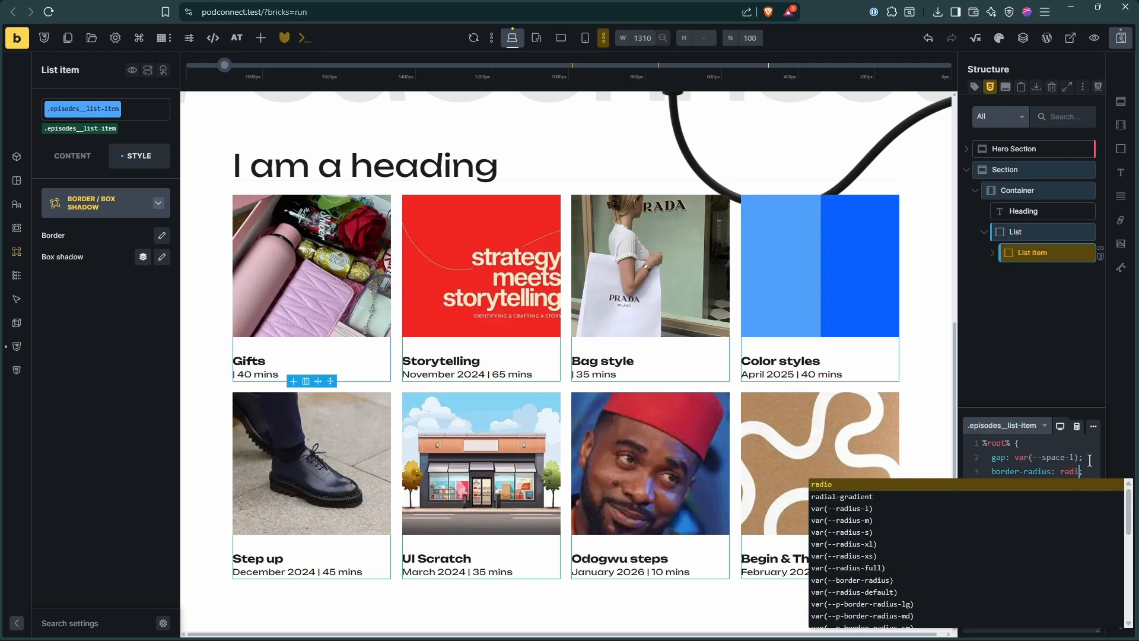
{"action": "key", "text": "Down"}
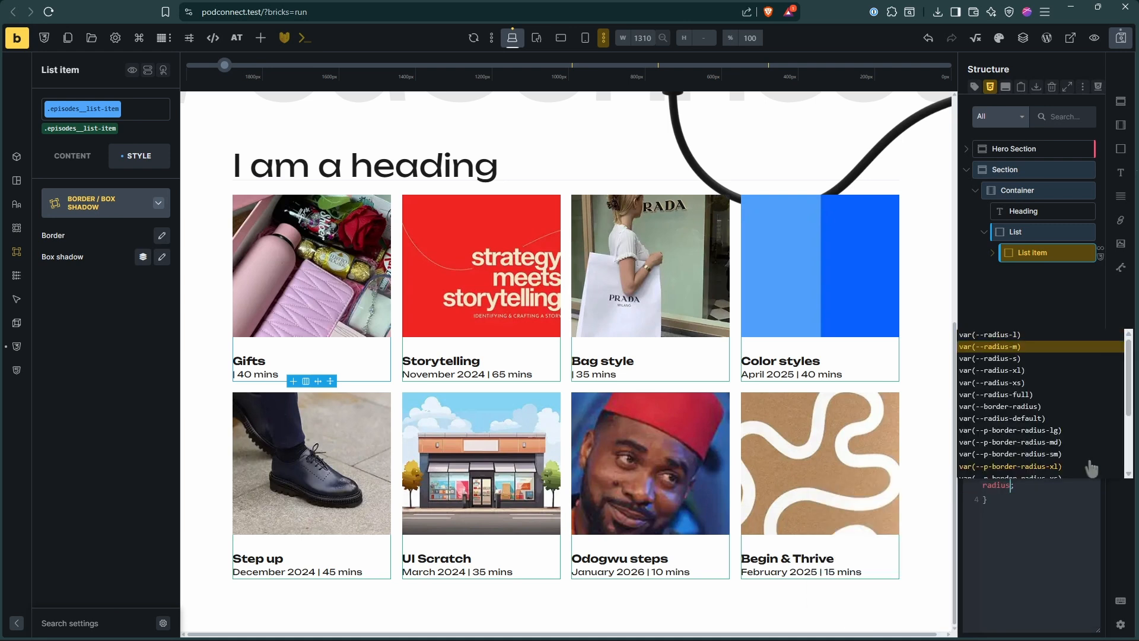
{"action": "key", "text": "Return"}
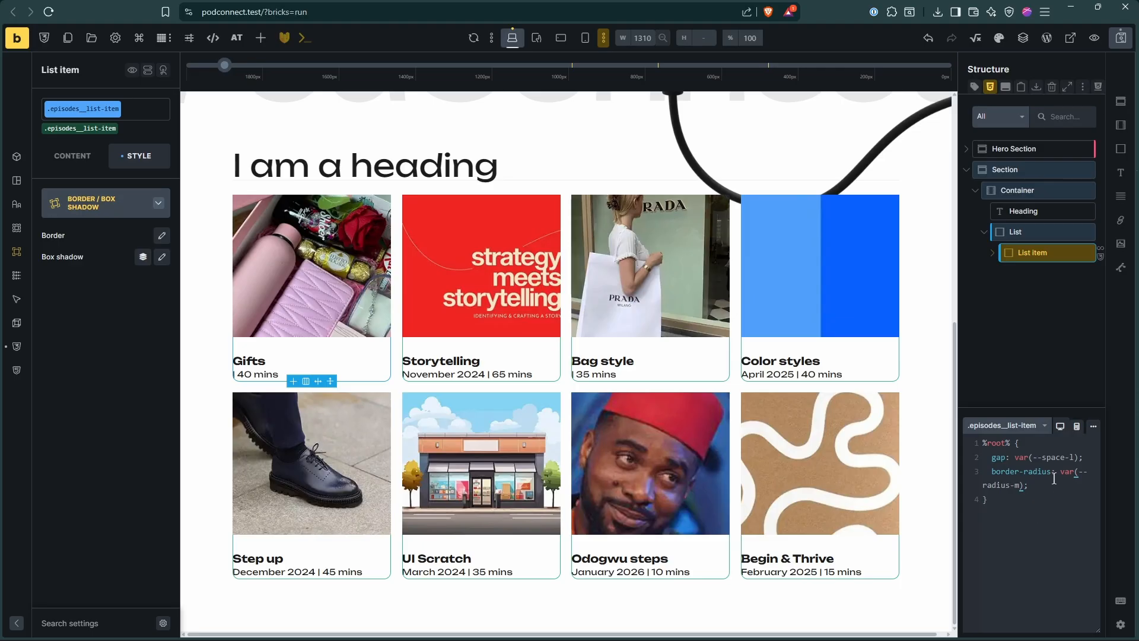
Extend the List item's border-radius value to var(--radius-m) 0 var(--radius-m) 0
{"action": "left_click_drag", "start_coordinate": [1060, 475], "coordinate": [1034, 481]}
{"action": "key", "text": "ctrl+c"}
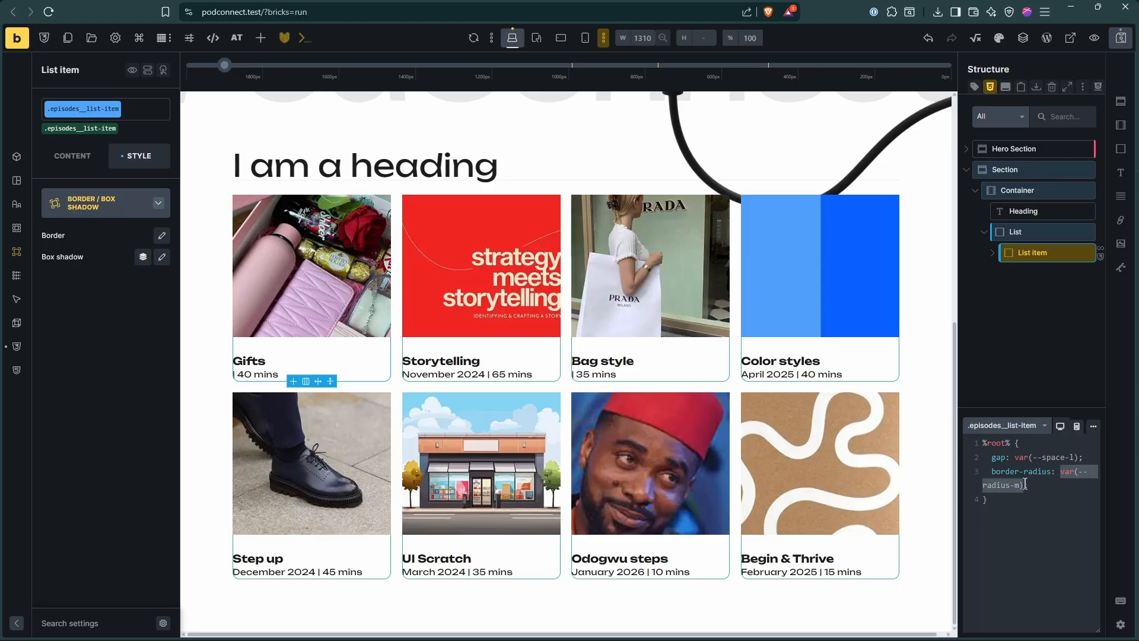
{"action": "left_click", "coordinate": [1025, 485]}
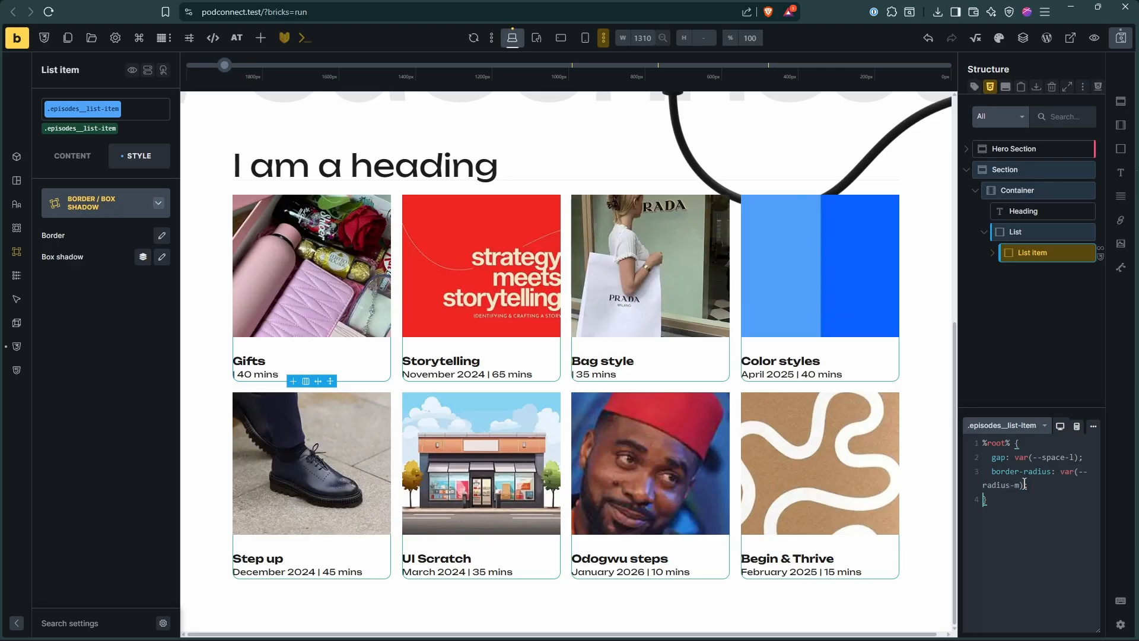
{"action": "type", "text": "0"}
{"action": "key", "text": "ctrl+v"}
{"action": "type", "text": "0"}
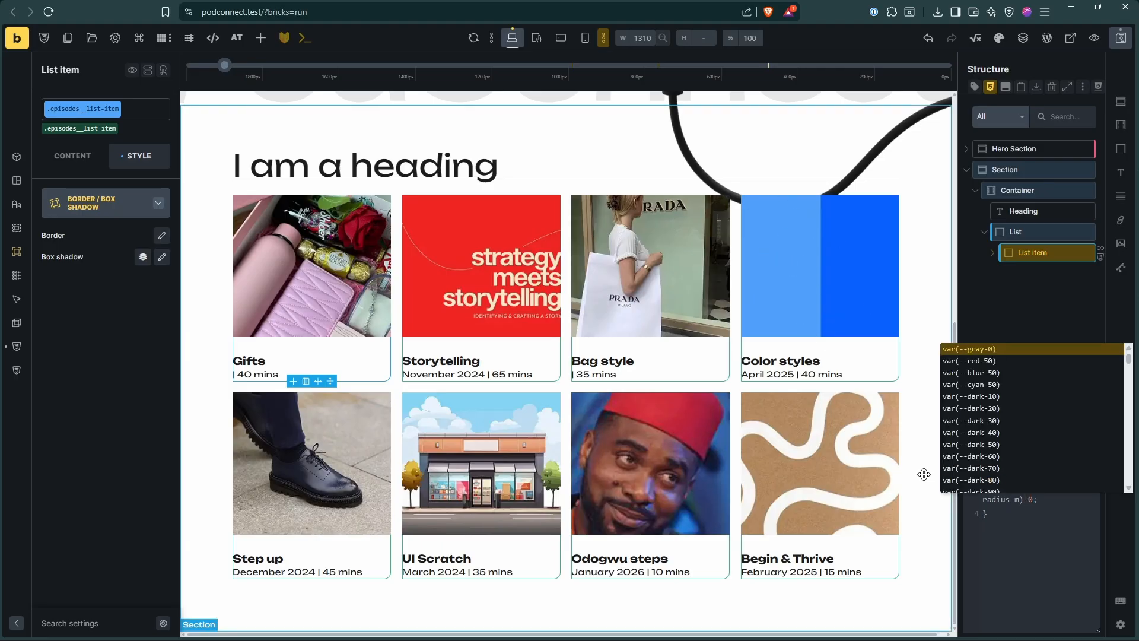
{"action": "left_click", "coordinate": [1049, 505]}
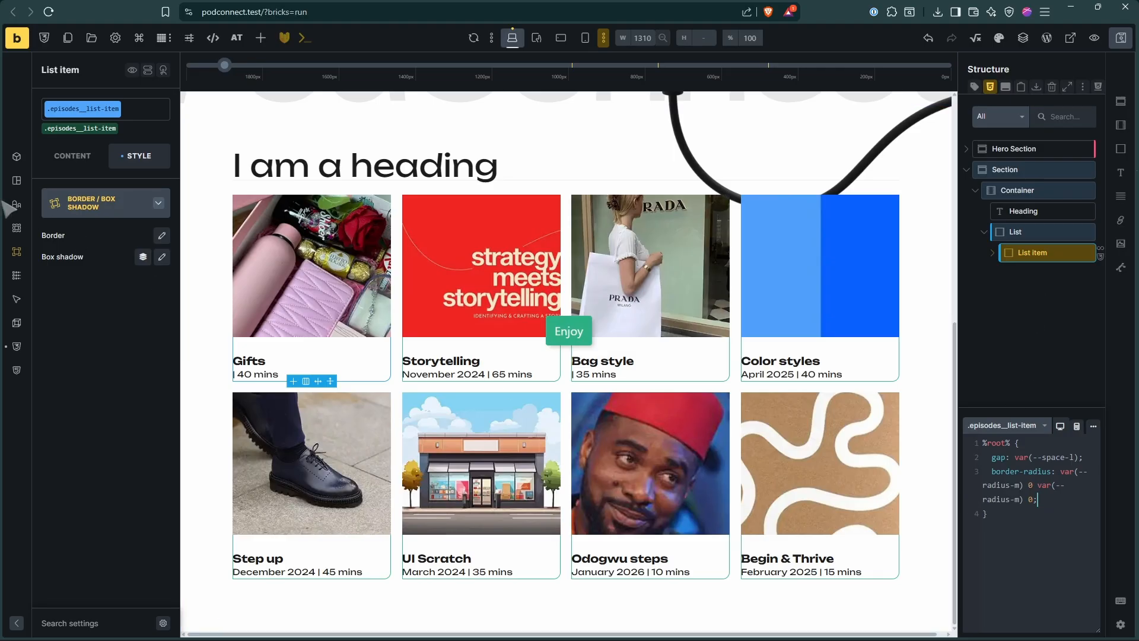
Set the List item's overflow to hidden in its layout settings
{"action": "left_click", "coordinate": [17, 180]}
{"action": "scroll", "coordinate": [91, 493], "scroll_direction": "down", "scroll_amount": 3}
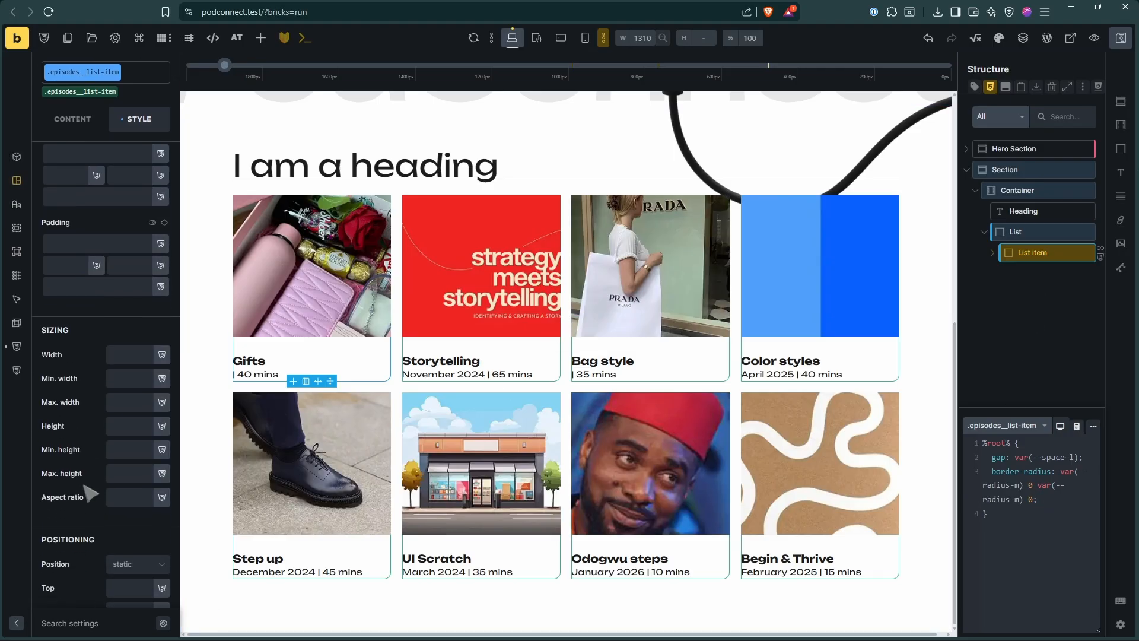
{"action": "scroll", "coordinate": [85, 485], "scroll_direction": "down", "scroll_amount": 8}
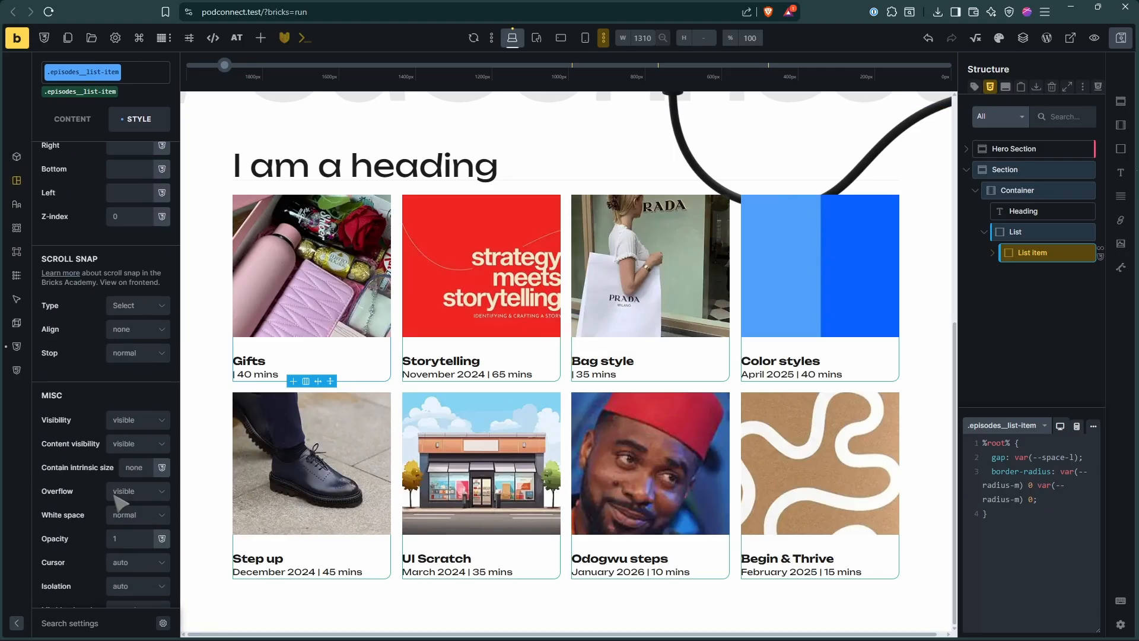
{"action": "left_click", "coordinate": [136, 494]}
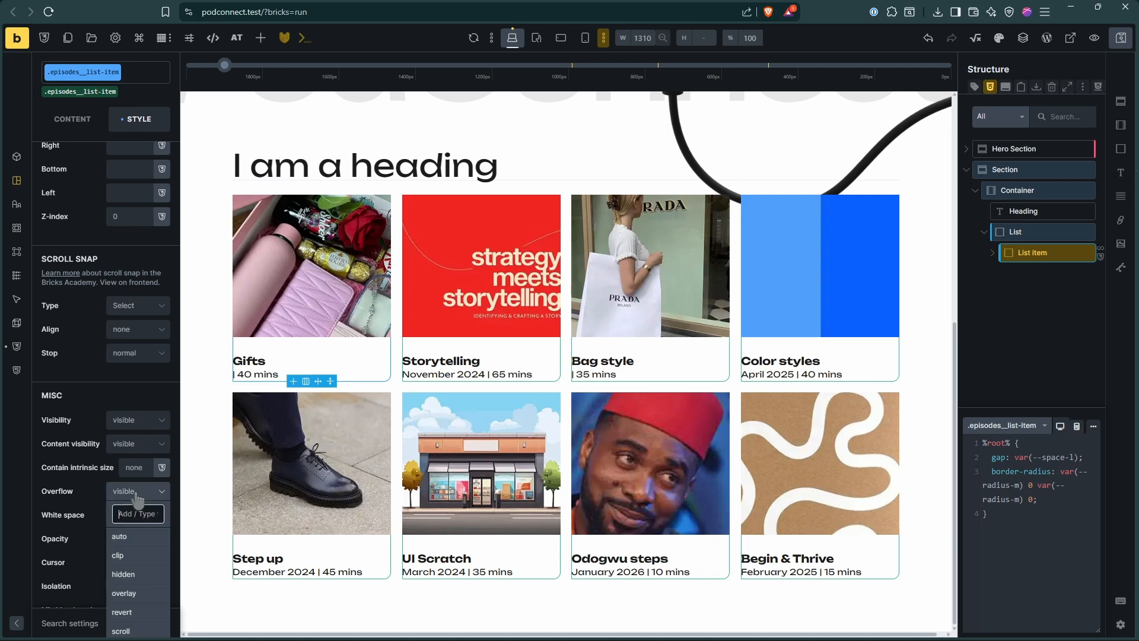
{"action": "left_click", "coordinate": [132, 574]}
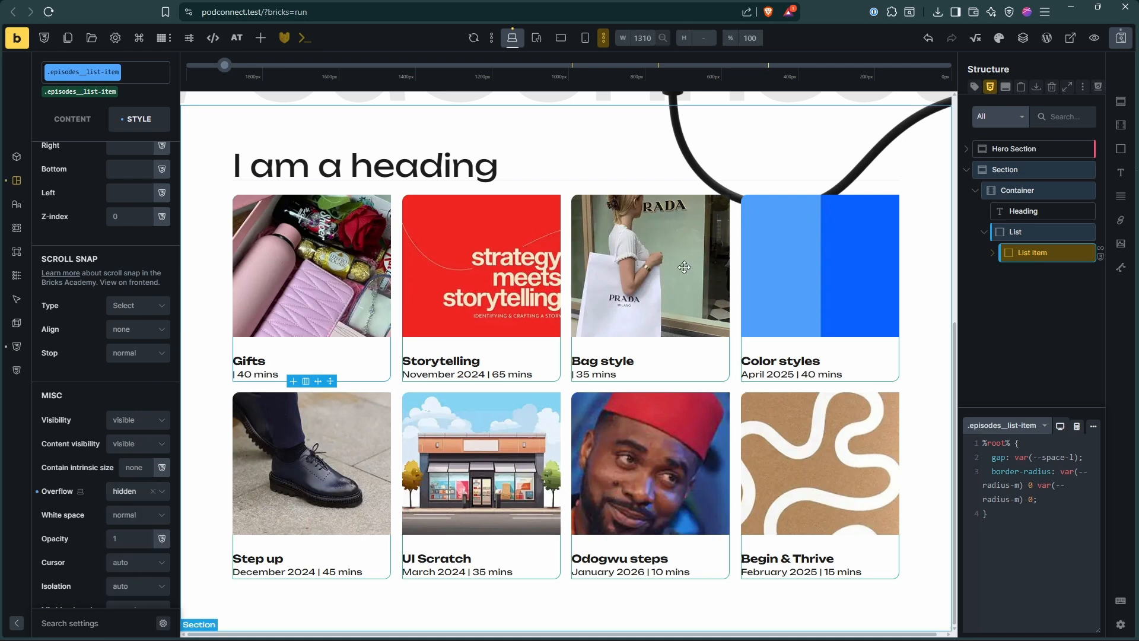
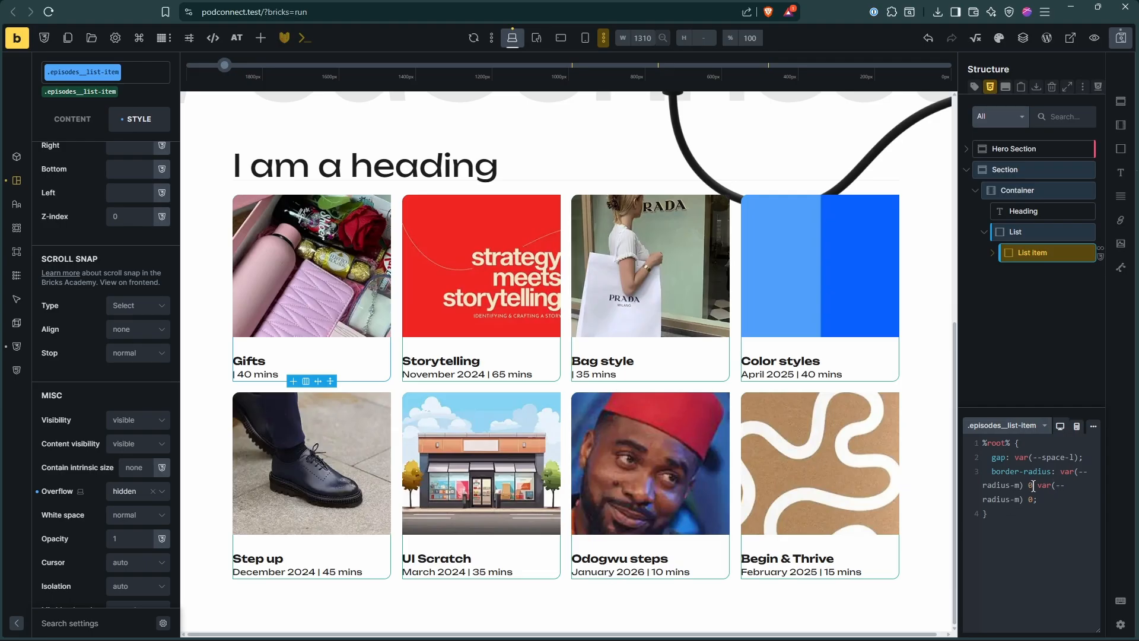
Reorder the List item's border-radius value to var(--radius-m) var(--radius-m) 0 0, save the page, and deselect the element
{"action": "key", "text": "BackSpace"}
{"action": "left_click", "coordinate": [1002, 500]}
{"action": "type", "text": "0"}
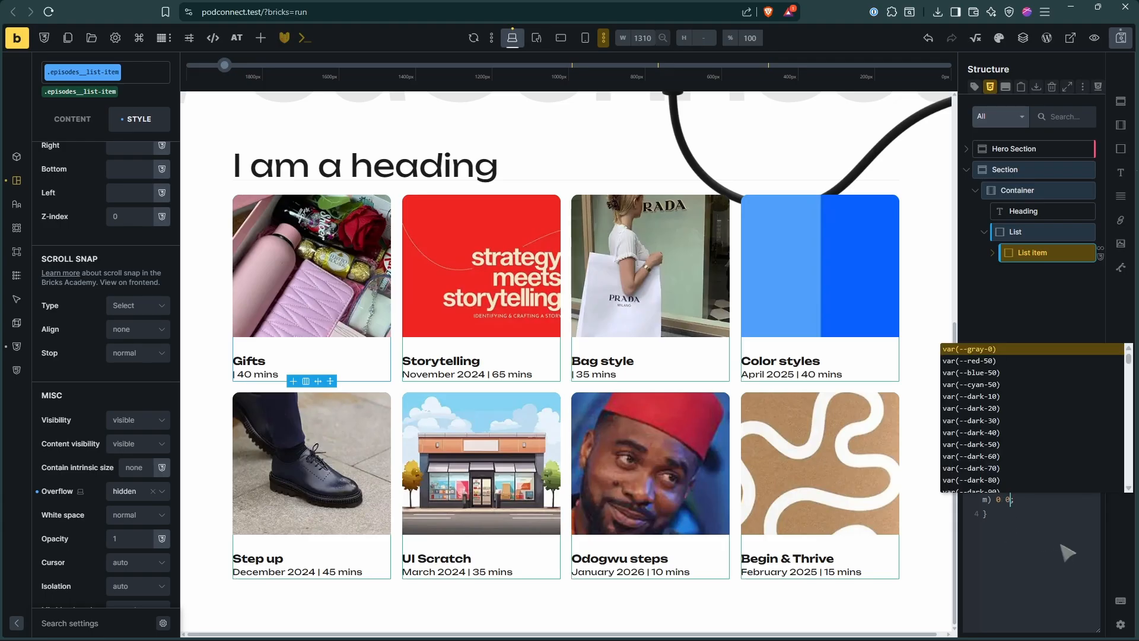
{"action": "left_click", "coordinate": [1050, 500]}
{"action": "key", "text": "ctrl+s"}
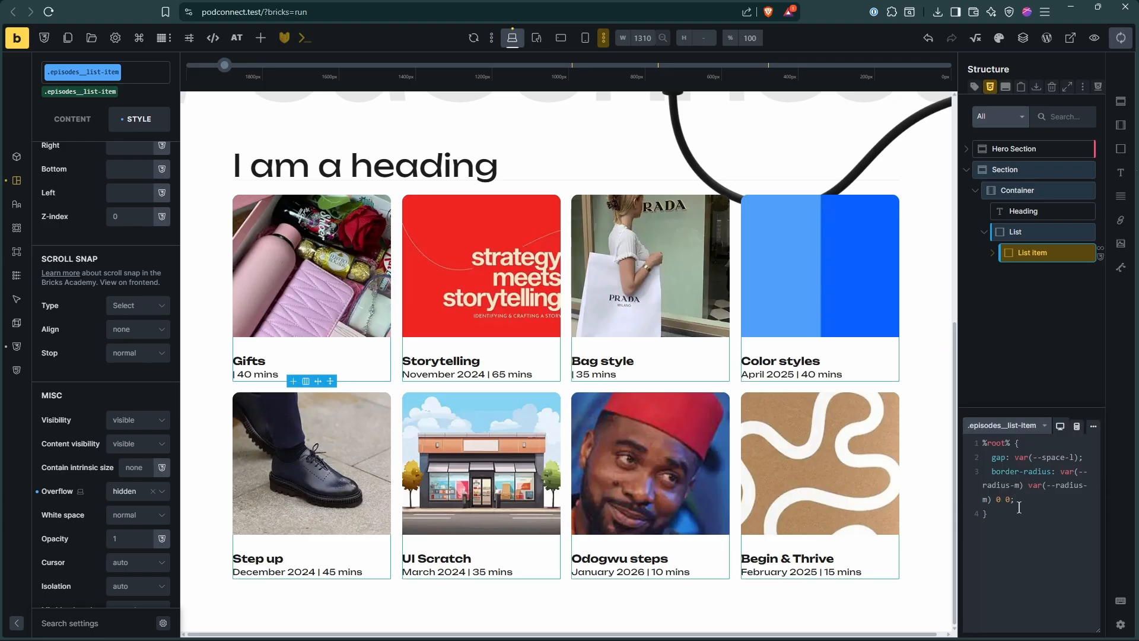
{"action": "left_click", "coordinate": [1032, 342]}
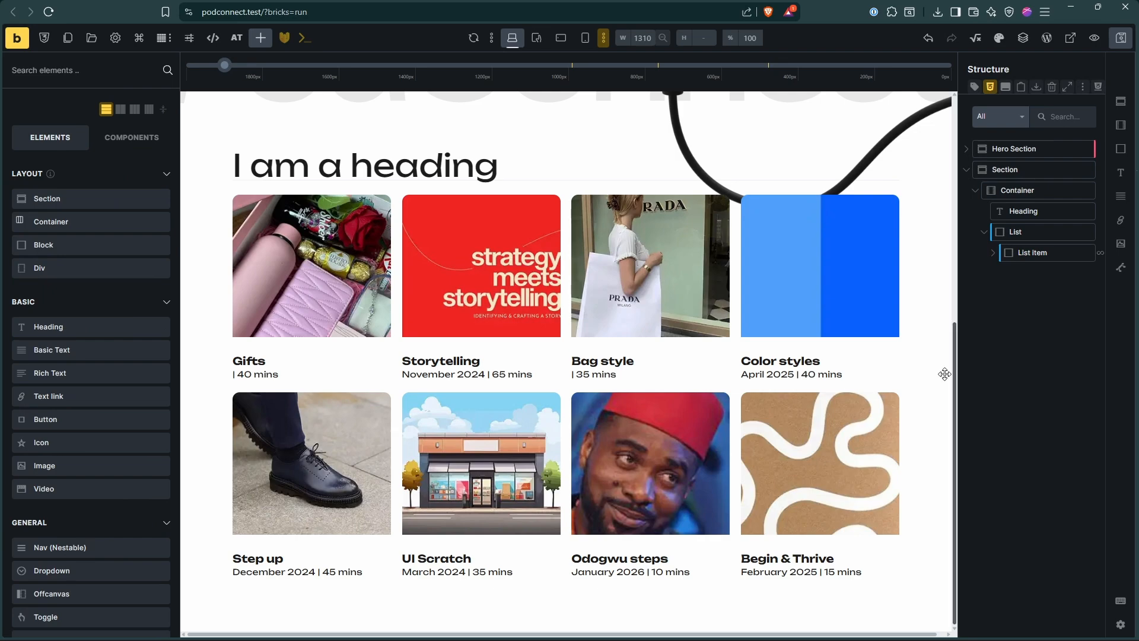
Check the section title in the Figma design, return to Bricks, and change the heading text above the grid to "Trending Episodes"
{"action": "key", "text": "alt+Tab"}
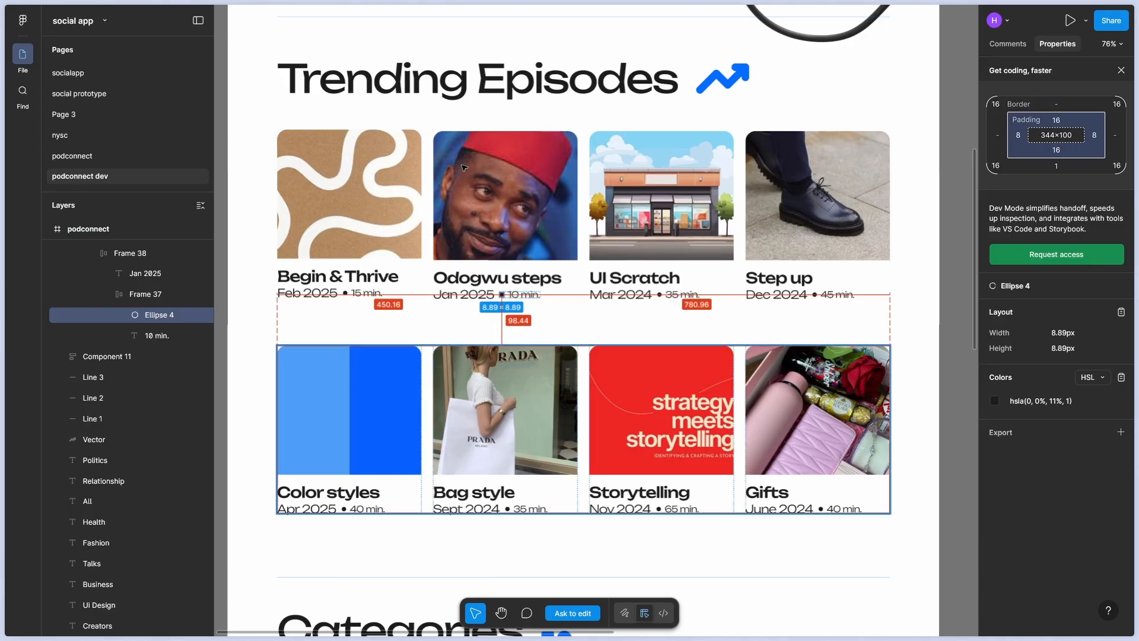
{"action": "key", "text": "alt+Tab"}
{"action": "left_click", "coordinate": [332, 169]}
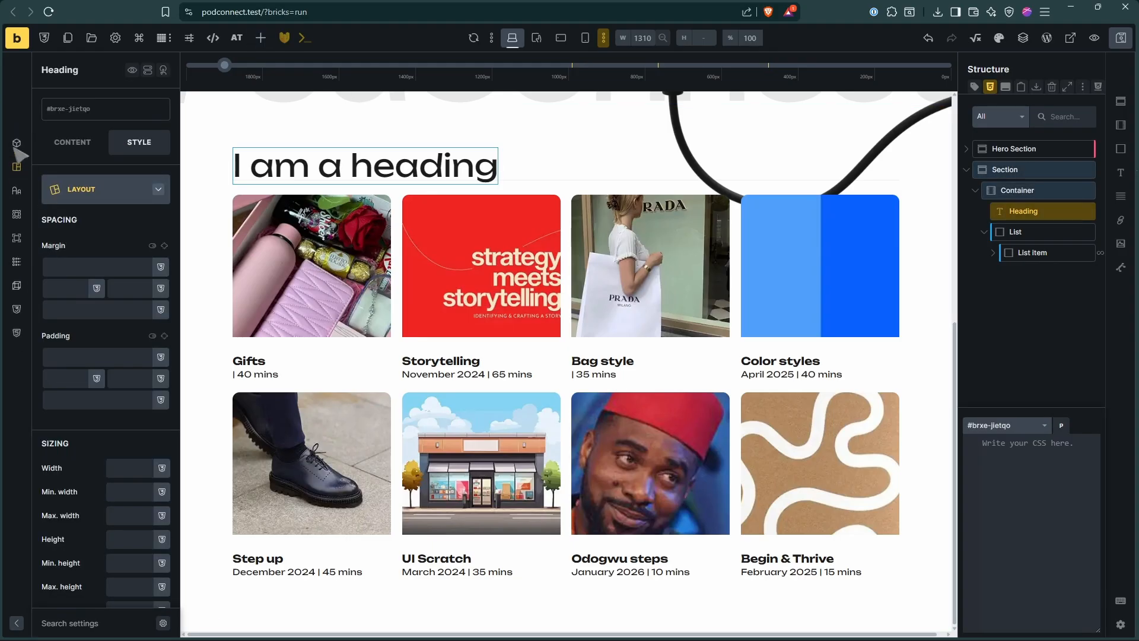
{"action": "left_click", "coordinate": [16, 156]}
{"action": "left_click", "coordinate": [85, 274]}
{"action": "key", "text": "ctrl+a"}
{"action": "type", "text": "T"}
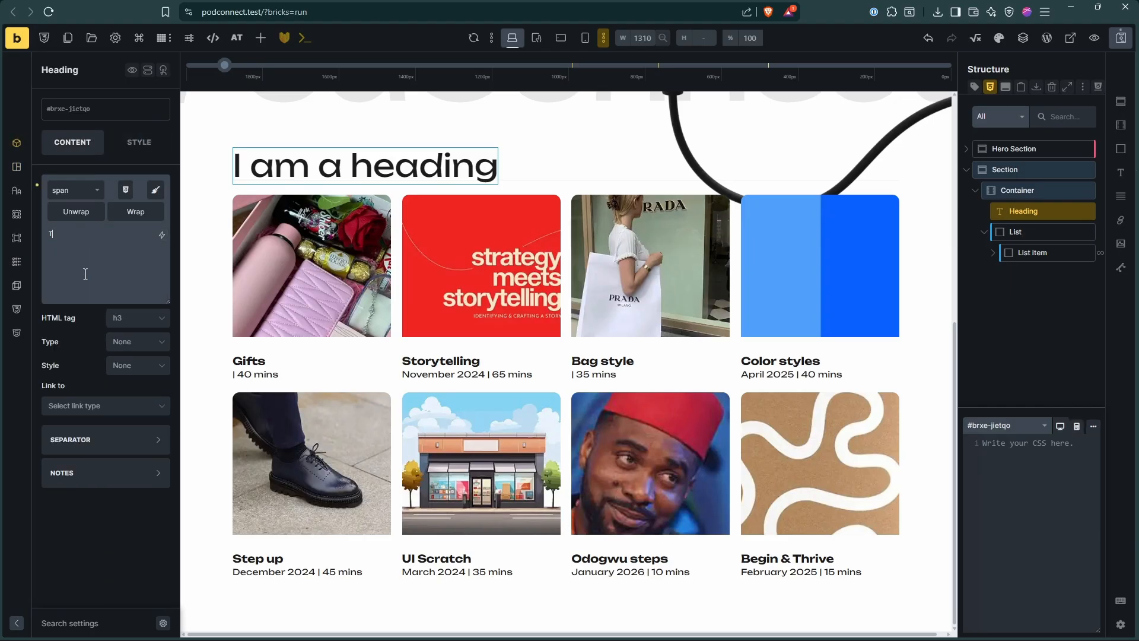
{"action": "type", "text": "rending Episodes"}
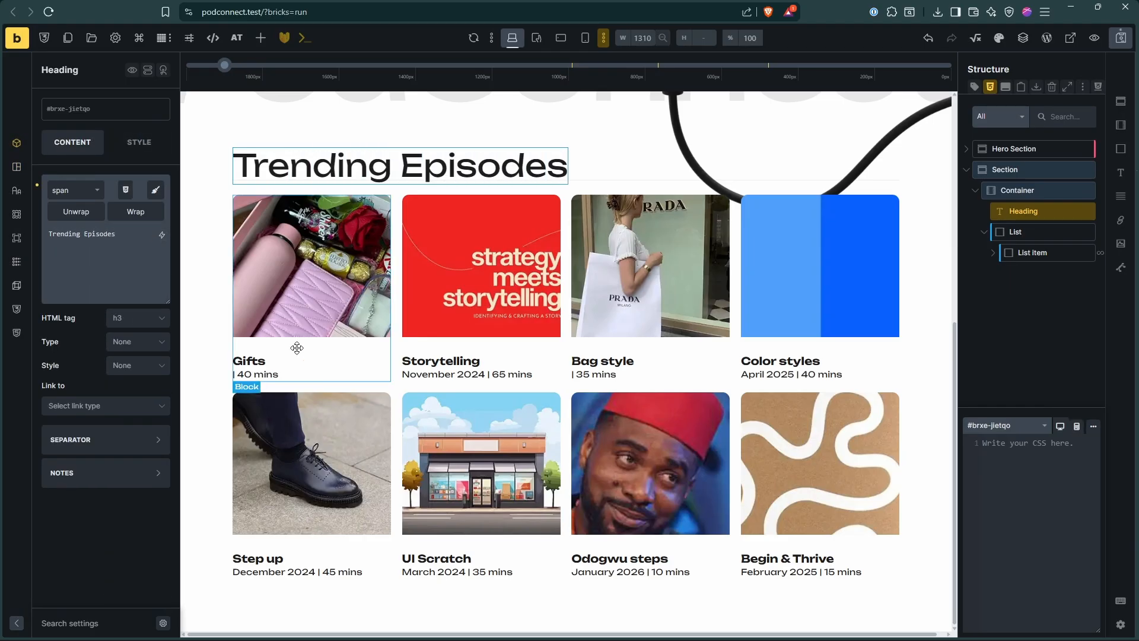
Wrap the Trending Episodes heading in a block and add an SVG element inside it below the heading
{"action": "key", "text": "alt+Tab"}
{"action": "key", "text": "alt+Tab"}
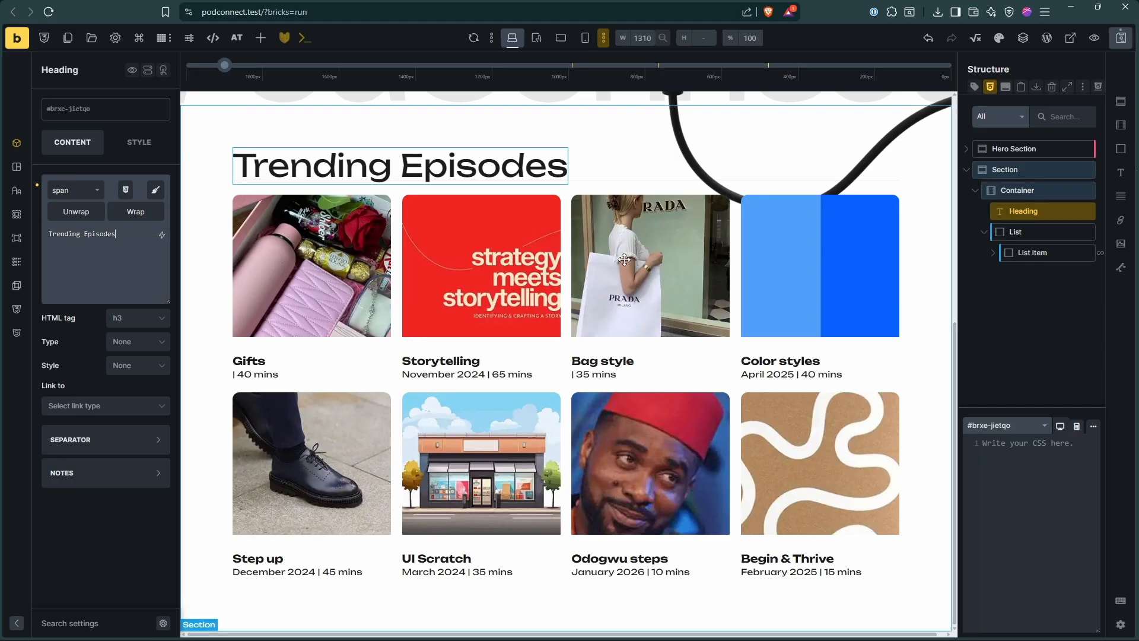
{"action": "right_click", "coordinate": [1021, 212]}
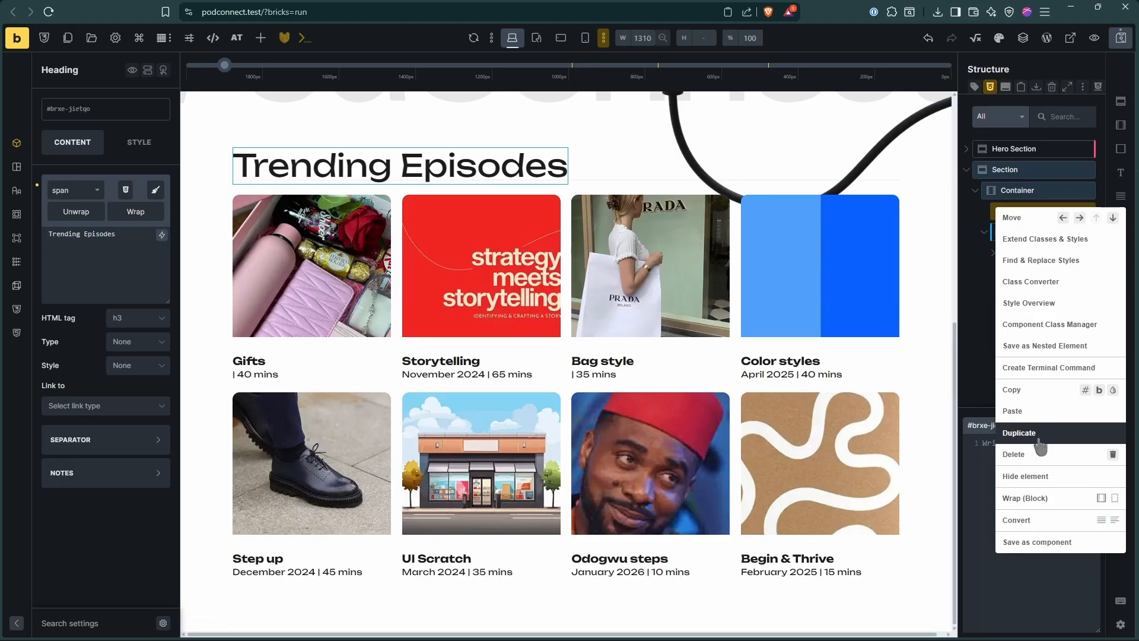
{"action": "left_click", "coordinate": [1030, 502]}
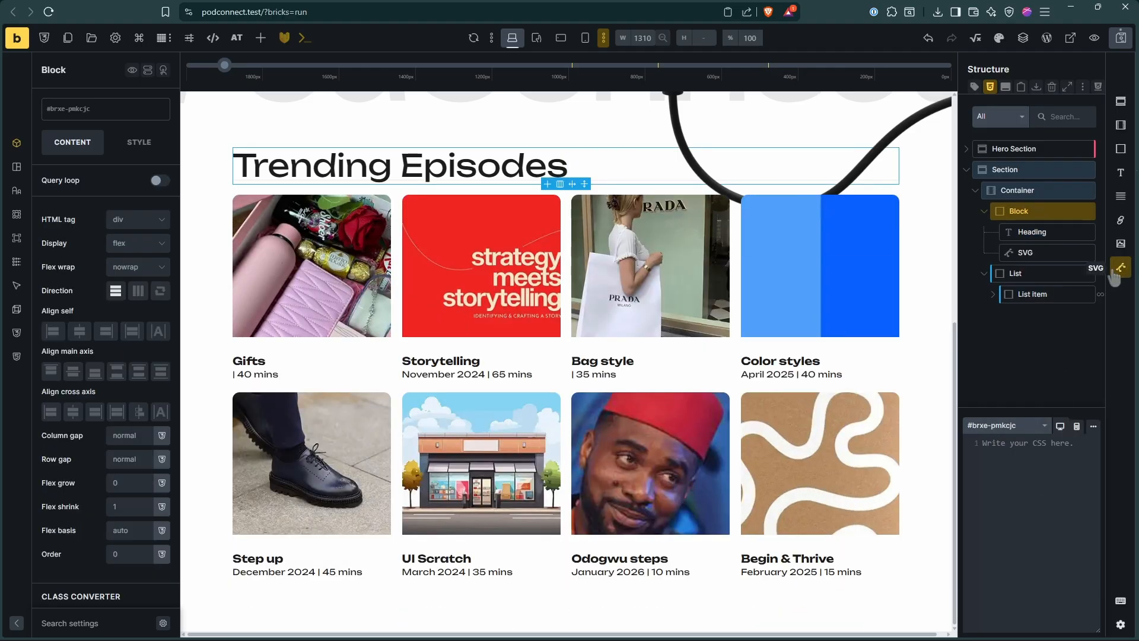
{"action": "left_click", "coordinate": [1029, 252]}
Switch to the Figma design and select the Trending Episodes, Categories and Creators title icons together
{"action": "key", "text": "alt+Tab"}
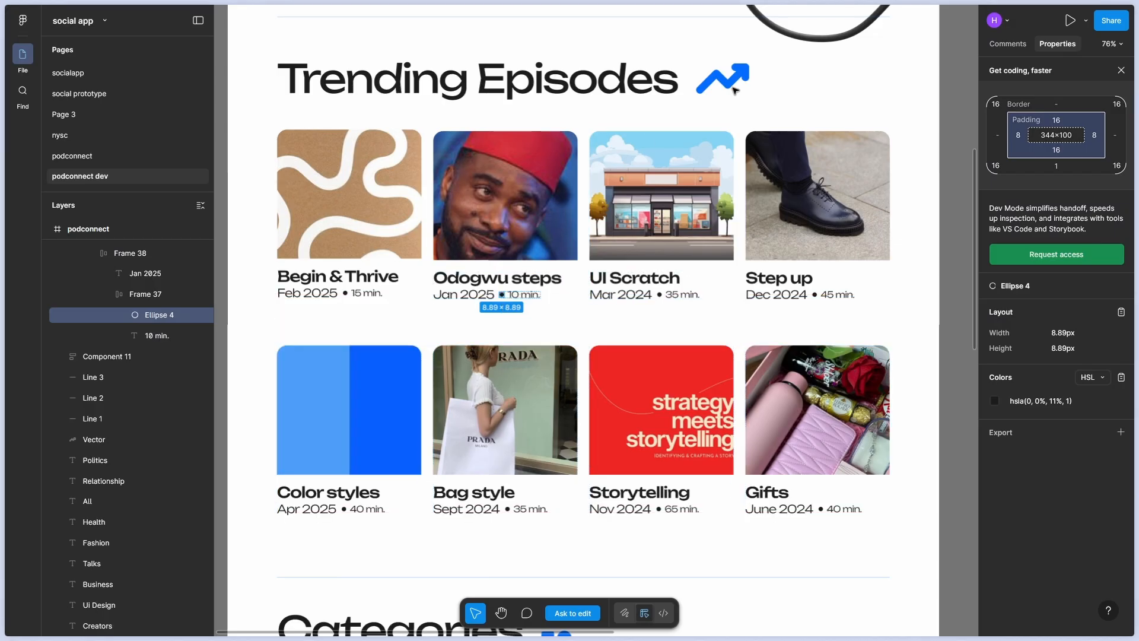
{"action": "left_click", "coordinate": [734, 87]}
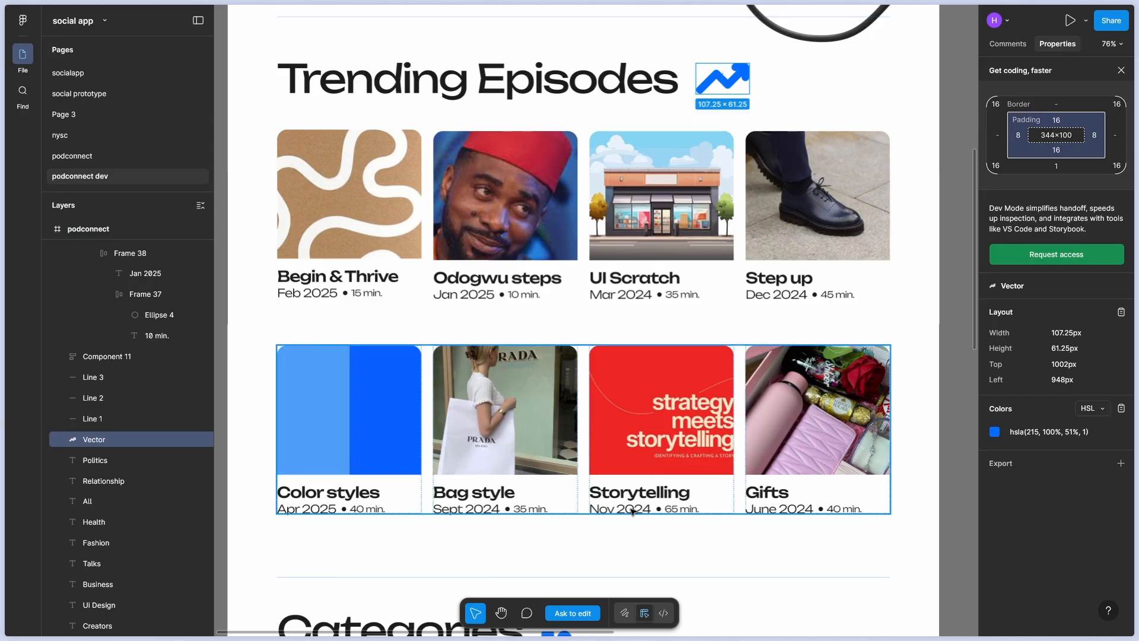
{"action": "scroll", "coordinate": [653, 367], "scroll_direction": "down", "scroll_amount": 5}
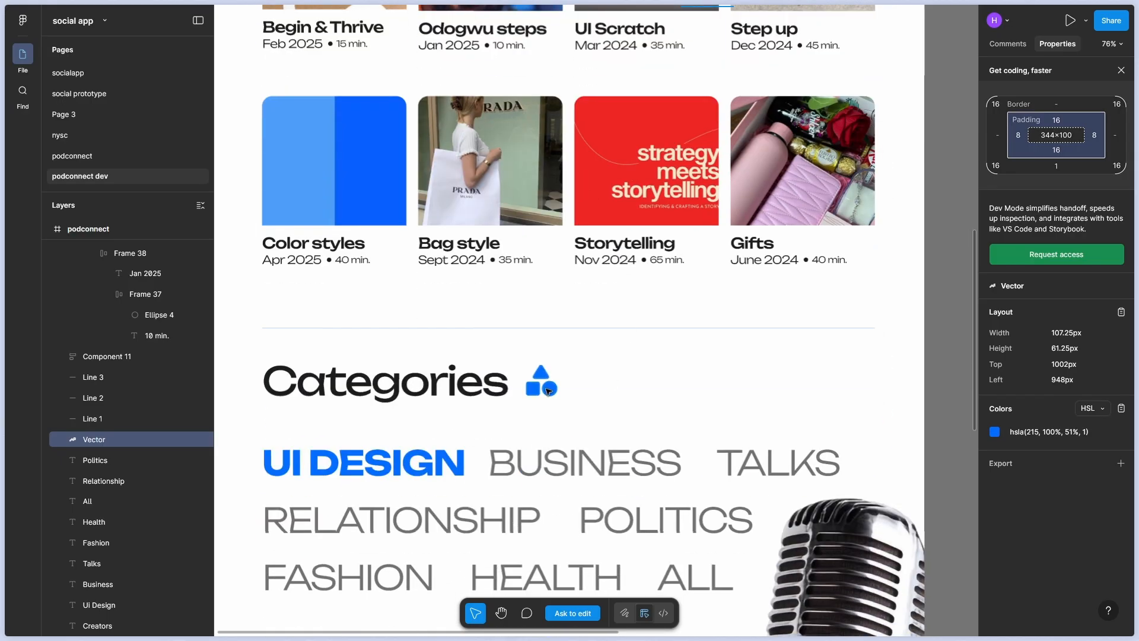
{"action": "left_click", "coordinate": [548, 391], "text": "shift"}
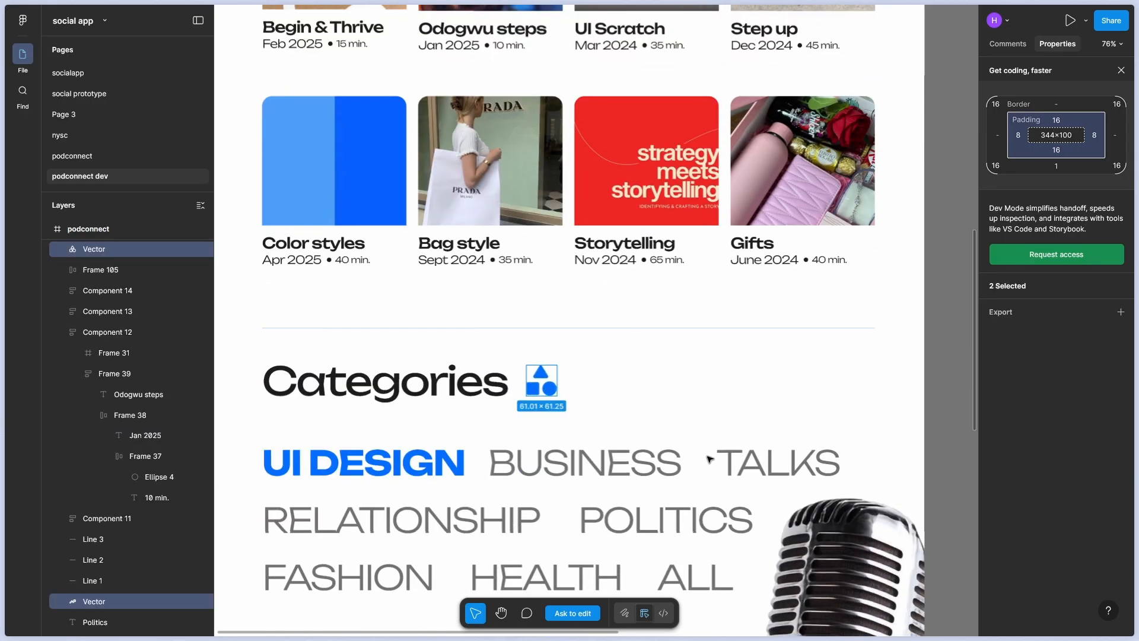
{"action": "scroll", "coordinate": [709, 459], "scroll_direction": "down", "scroll_amount": 8}
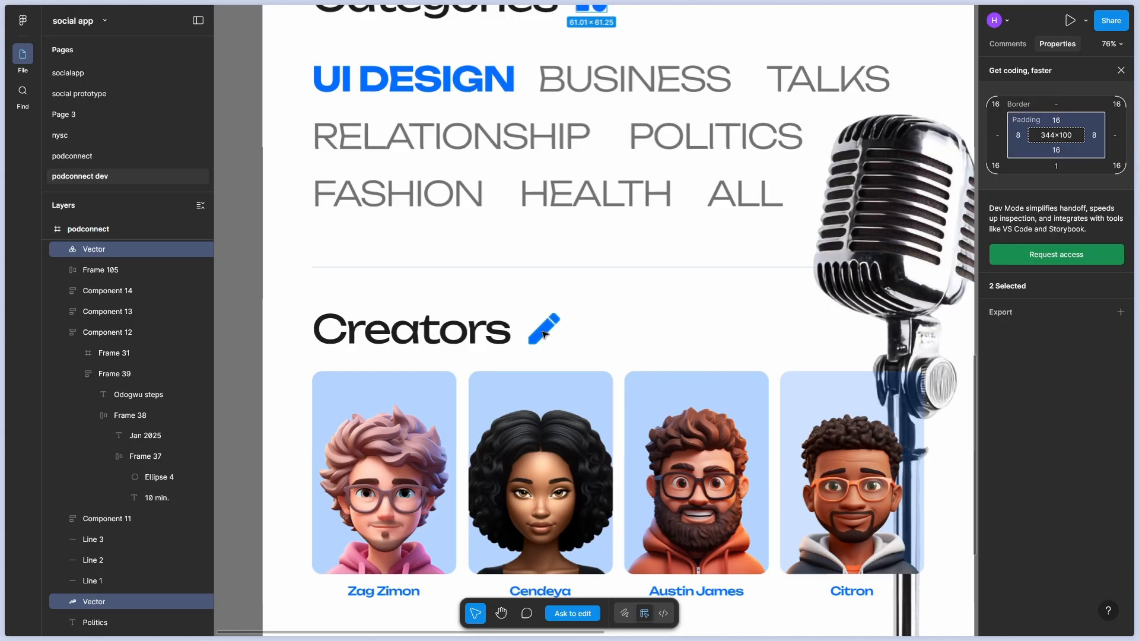
{"action": "left_click", "coordinate": [544, 334], "text": "shift"}
{"action": "scroll", "coordinate": [676, 320], "scroll_direction": "down", "scroll_amount": 8}
{"action": "scroll", "coordinate": [676, 318], "scroll_direction": "up", "scroll_amount": 10}
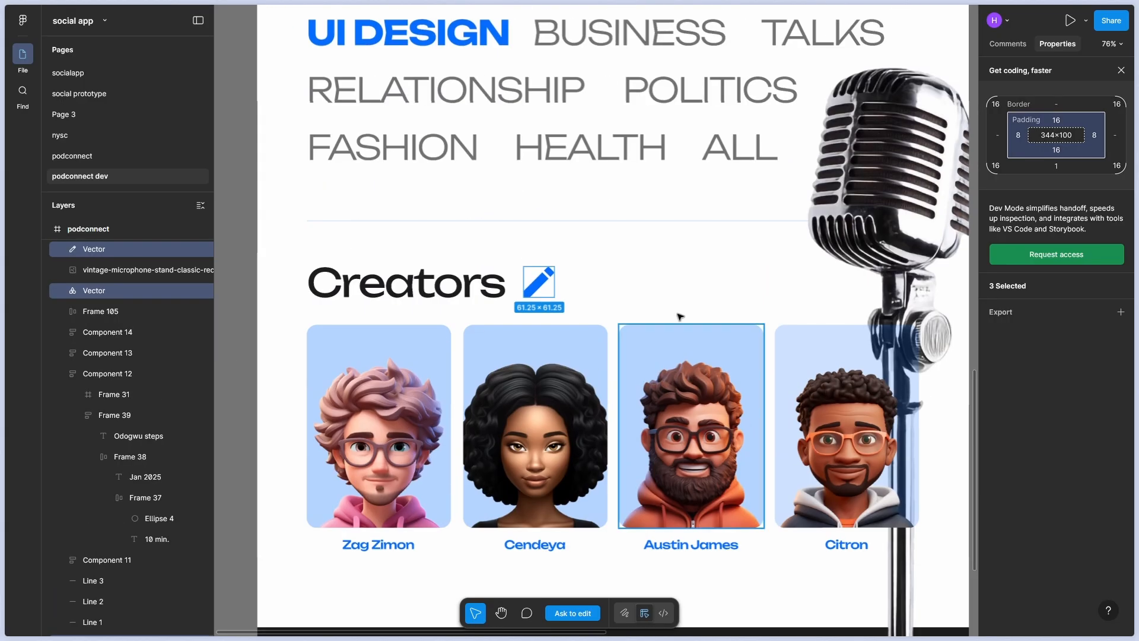
Export the three selected icons as SVG, saving them in a new "header icons" folder inside podconnect
{"action": "left_click", "coordinate": [1121, 311]}
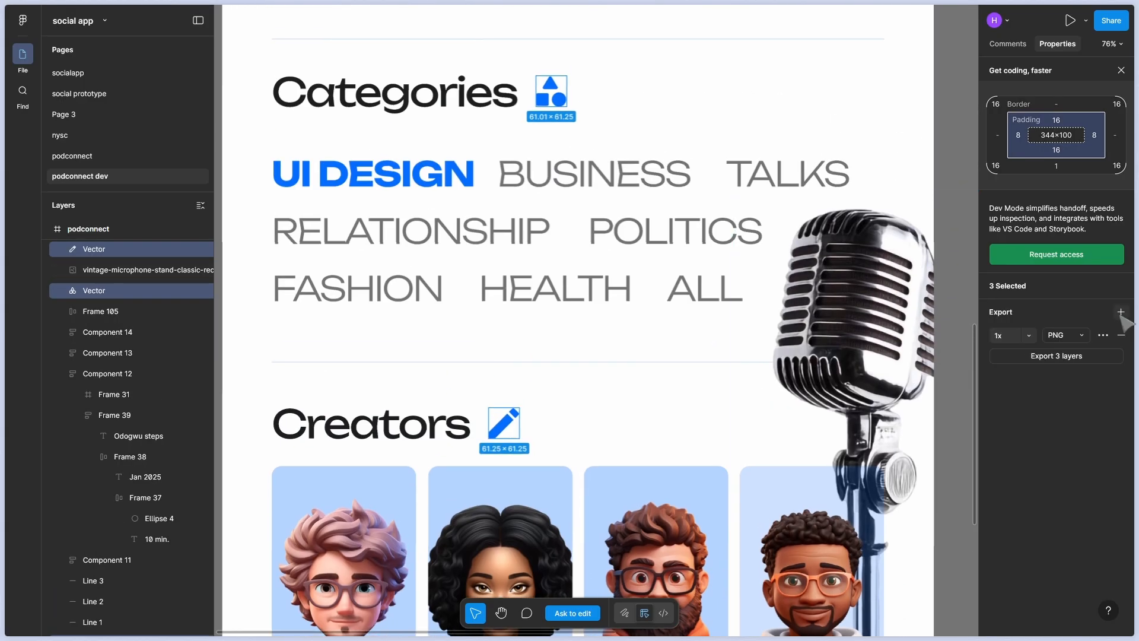
{"action": "left_click", "coordinate": [1067, 336]}
{"action": "left_click", "coordinate": [1067, 366]}
{"action": "left_click", "coordinate": [1065, 360]}
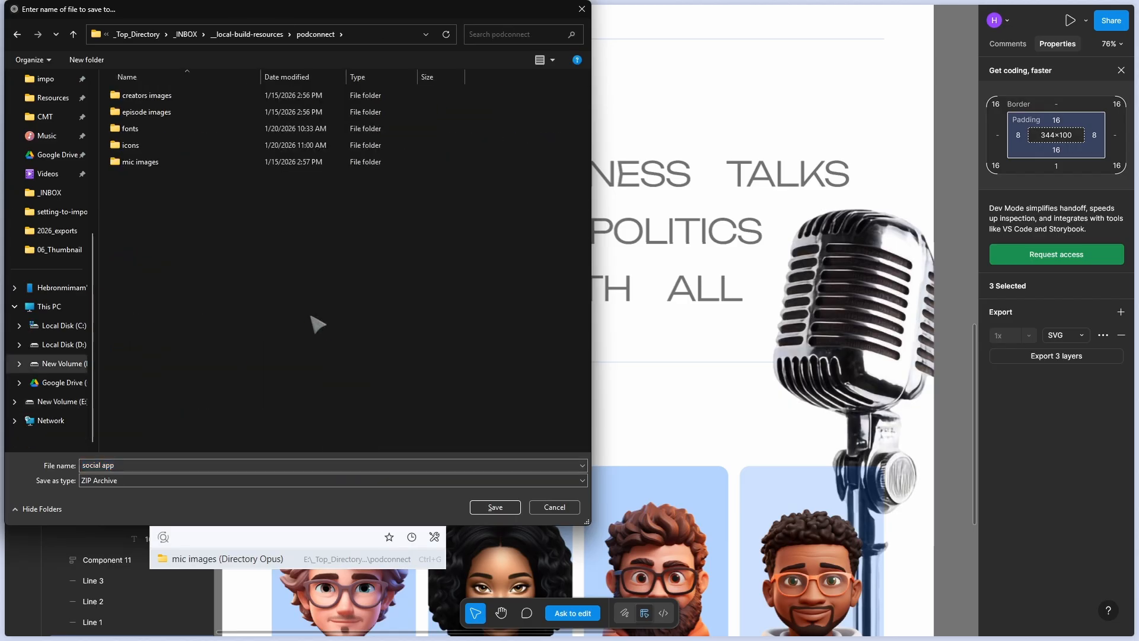
{"action": "key", "text": "ctrl+shift+n"}
In the header icons folder, rename the exported SVG files to trending icon, category icon and creator icon
{"action": "left_click", "coordinate": [574, 625]}
{"action": "key", "text": "Down"}
{"action": "key", "text": "Delete"}
{"action": "left_click", "coordinate": [174, 129]}
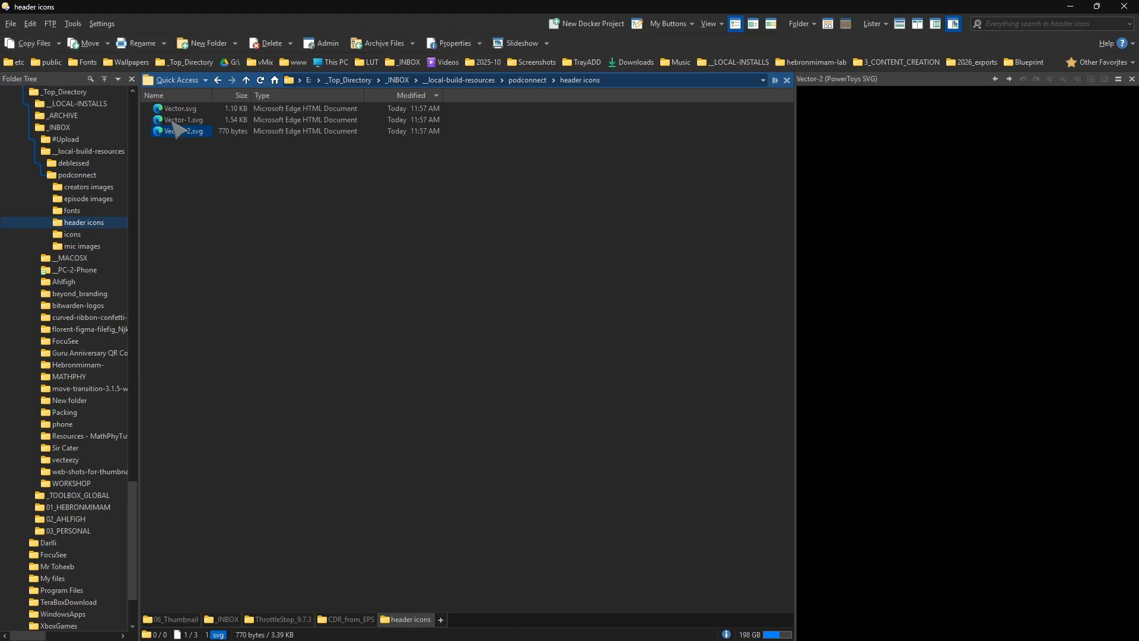
{"action": "left_click", "coordinate": [175, 119]}
{"action": "left_click", "coordinate": [177, 130]}
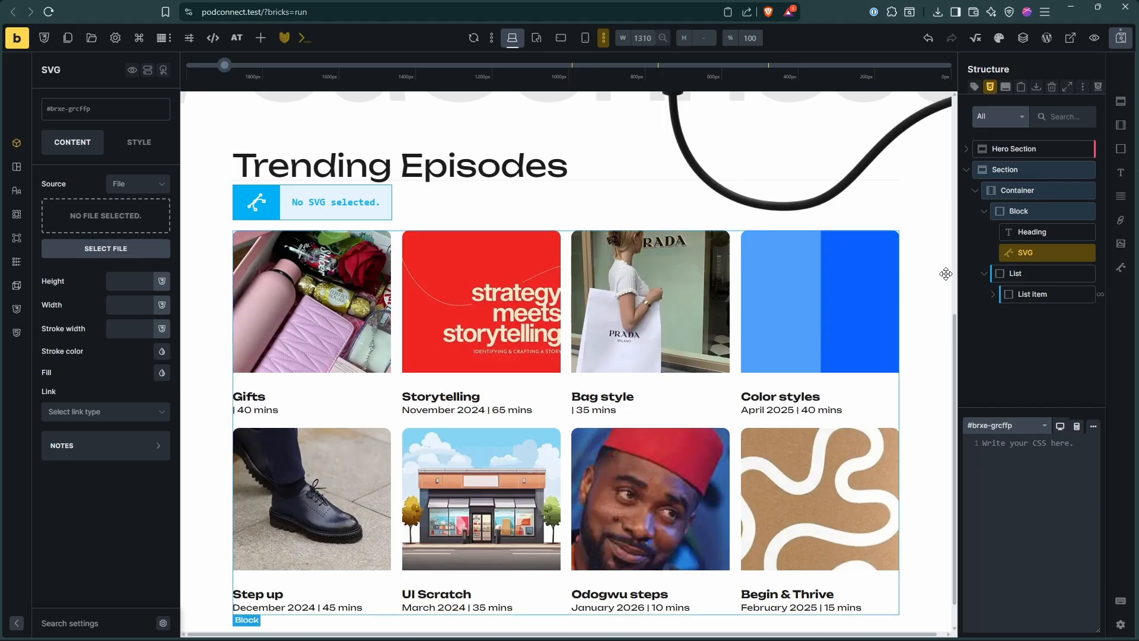
Back in Bricks, open the SVG element's file selection, create a media folder named "container icons" and open it
{"action": "left_click", "coordinate": [60, 223]}
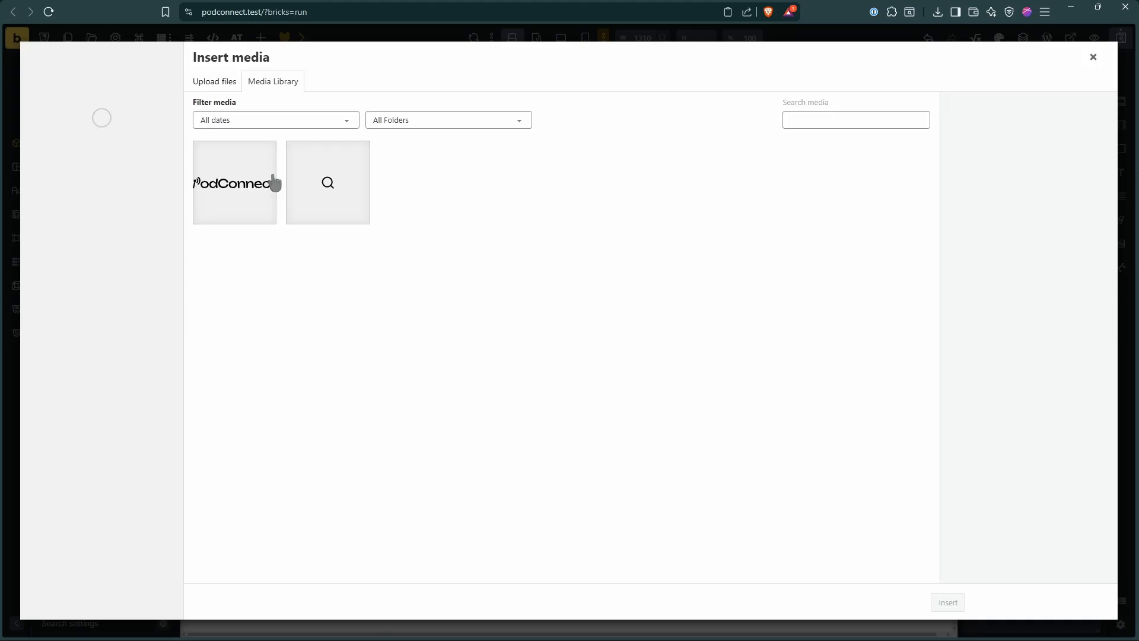
{"action": "left_click", "coordinate": [155, 65]}
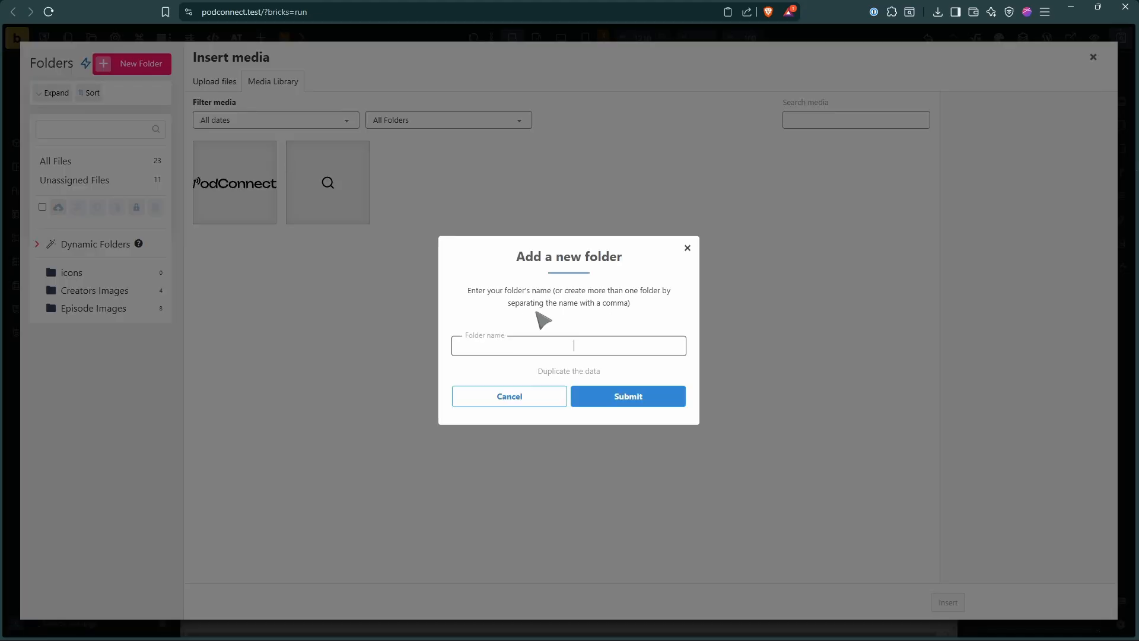
{"action": "type", "text": "container"}
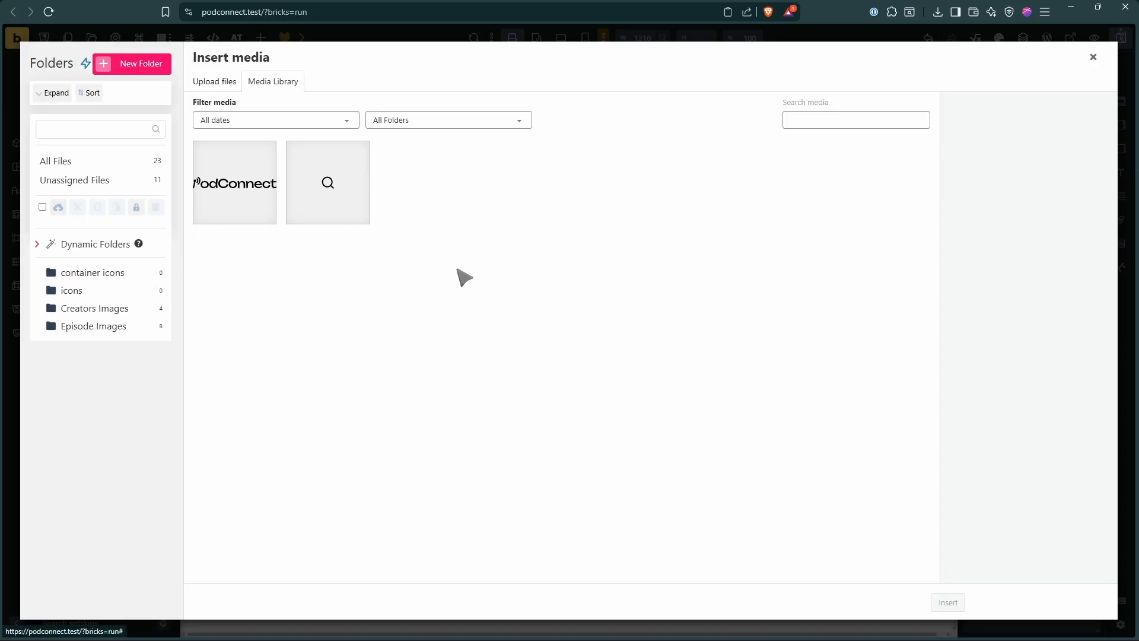
{"action": "left_click", "coordinate": [117, 278]}
Upload the three SVG icons from header icons to the container icons folder and insert trending-icon.svg into the SVG element
{"action": "key", "text": "alt+Tab"}
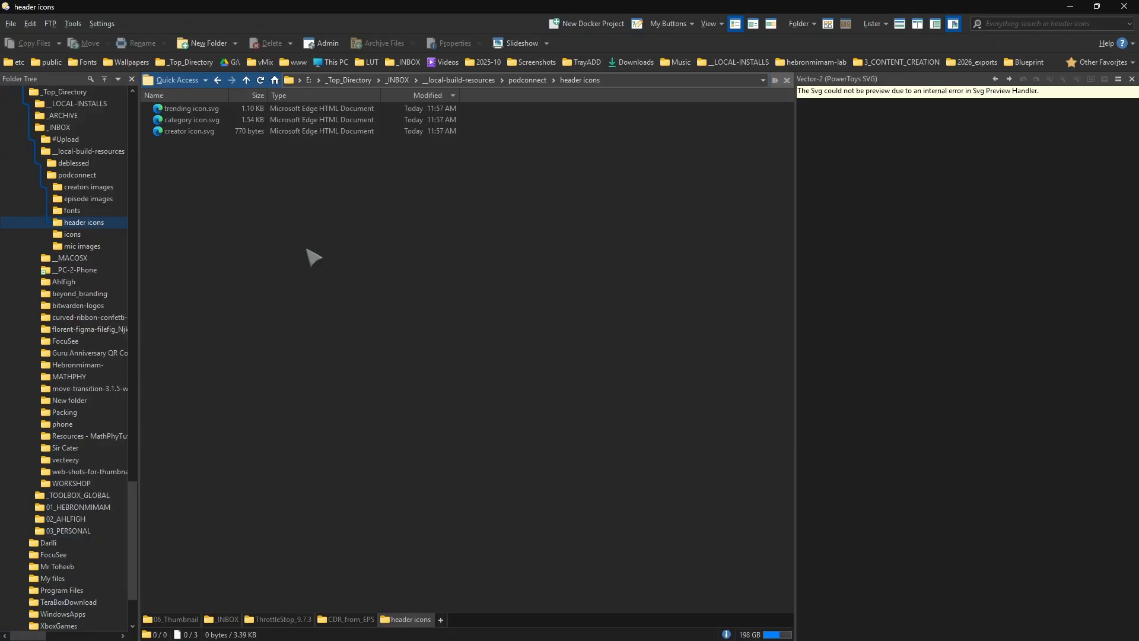
{"action": "left_click_drag", "start_coordinate": [211, 170], "coordinate": [515, 320]}
{"action": "key", "text": "alt+Tab"}
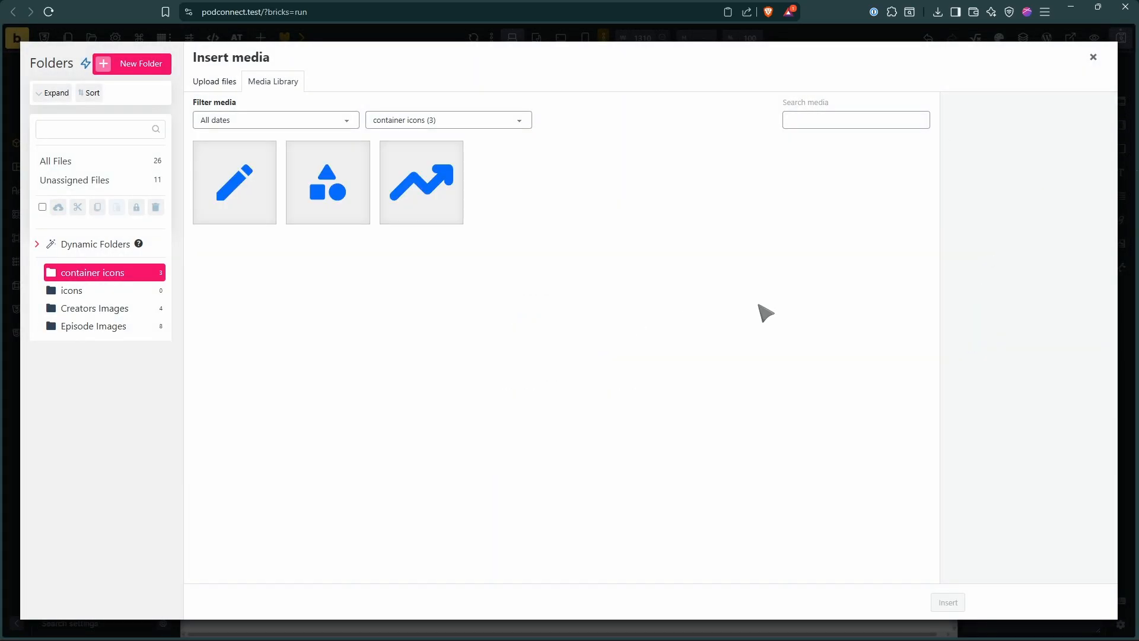
{"action": "left_click", "coordinate": [381, 196]}
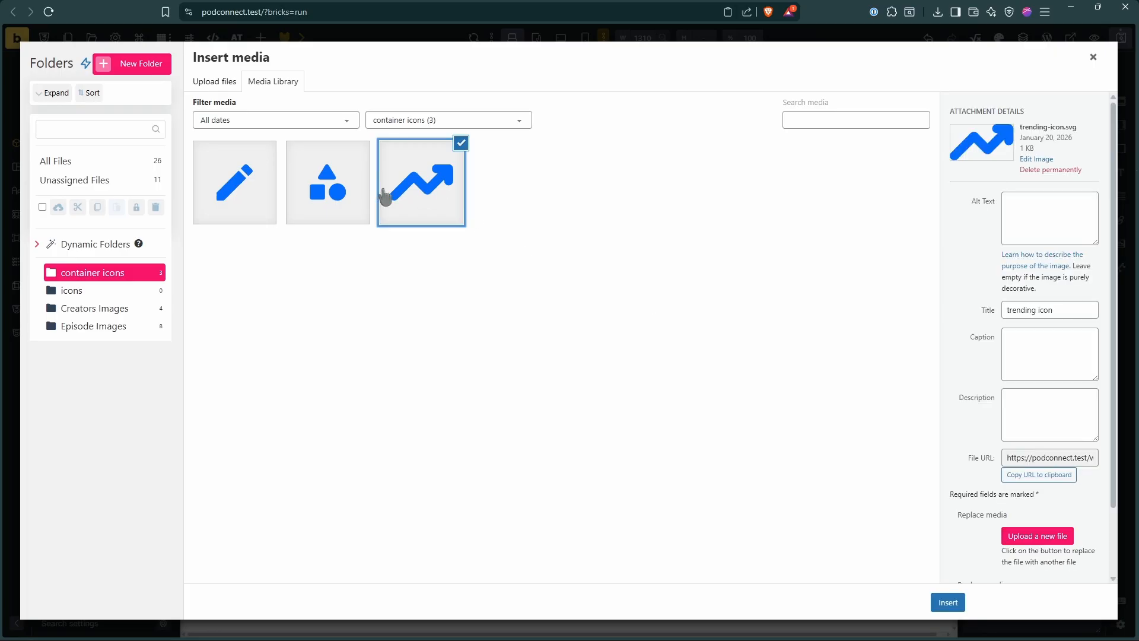
{"action": "left_click", "coordinate": [951, 602]}
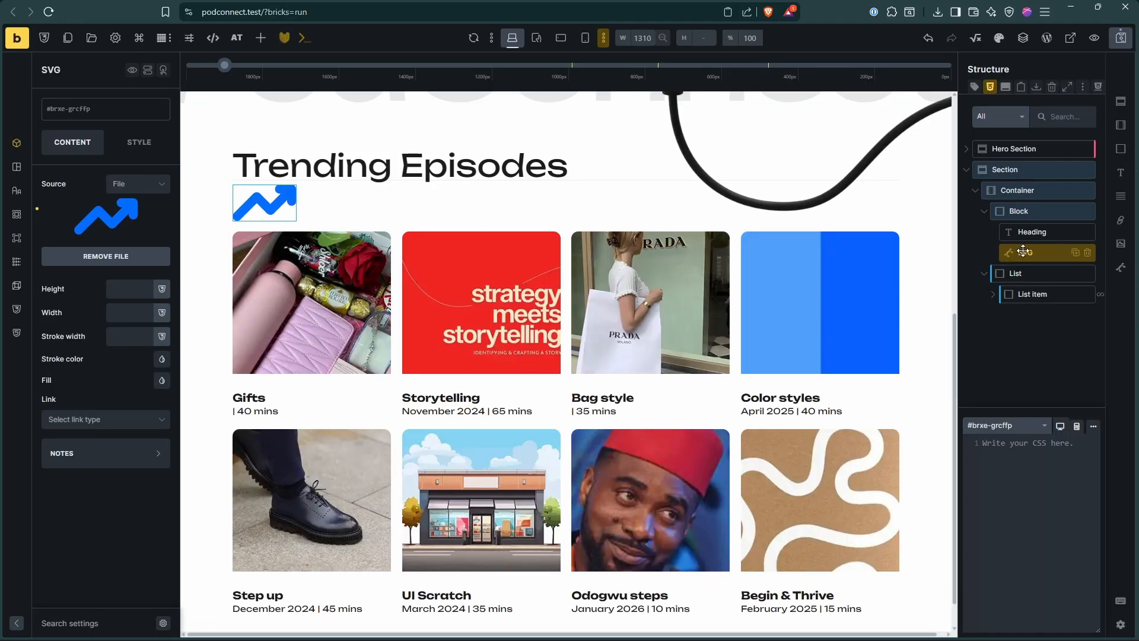
{"action": "left_click", "coordinate": [1025, 213]}
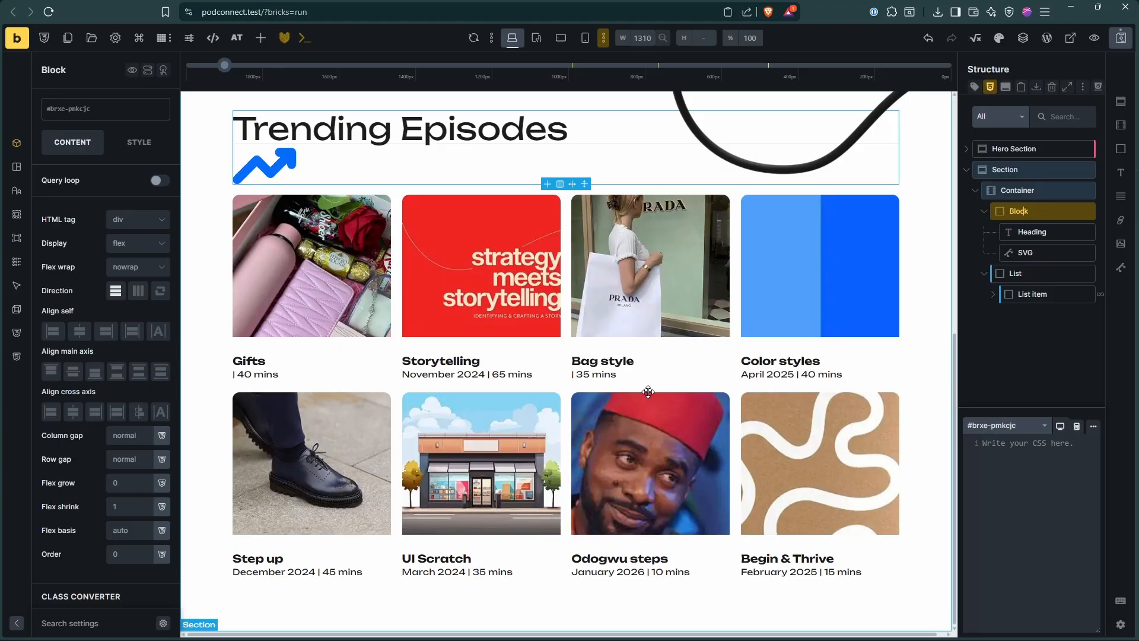
{"action": "key", "text": "alt+Tab"}
{"action": "key", "text": "alt+Tab"}
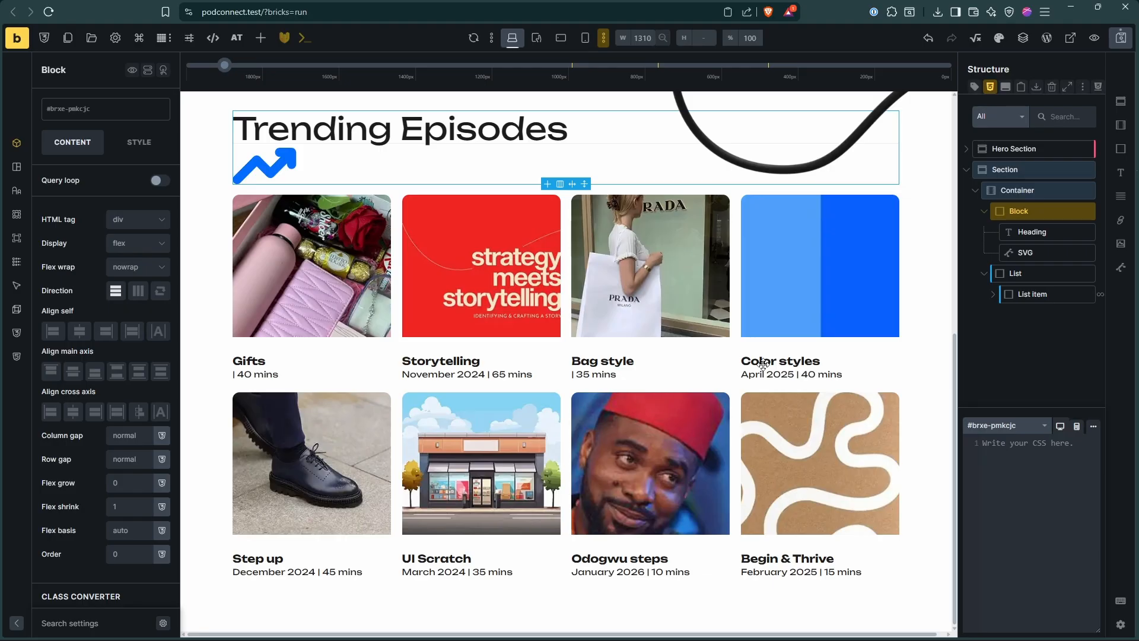
{"action": "right_click", "coordinate": [1037, 213]}
{"action": "left_click", "coordinate": [1074, 371]}
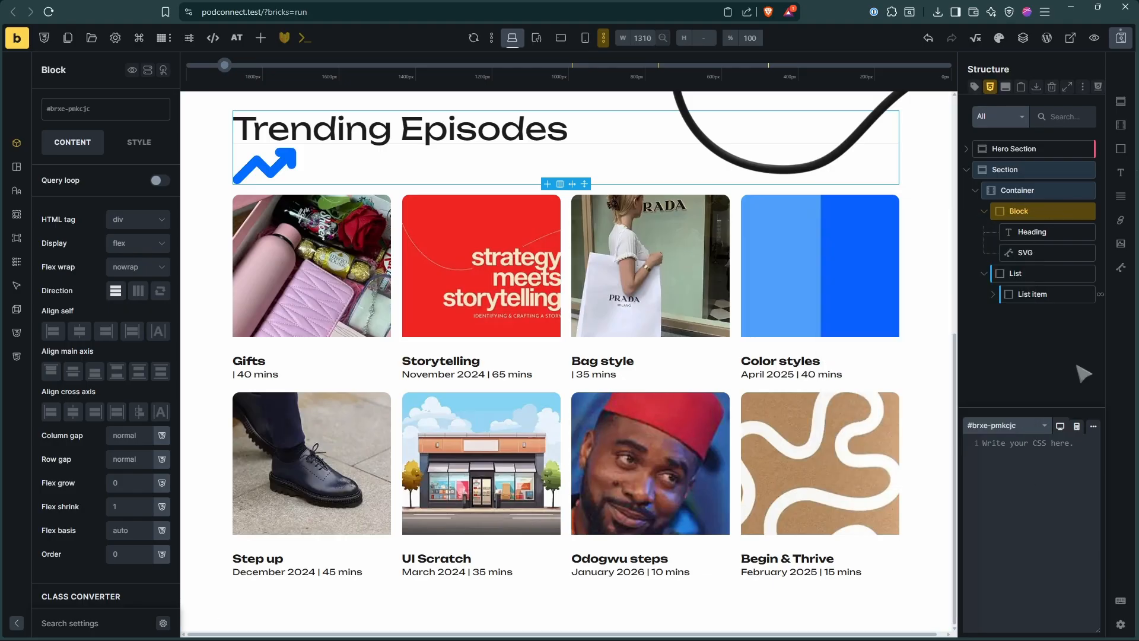
Rename the wrapping block to "header", its heading to "title" and the SVG element to "icon"
{"action": "double_click", "coordinate": [1016, 211]}
{"action": "type", "text": "header"}
{"action": "double_click", "coordinate": [1035, 233]}
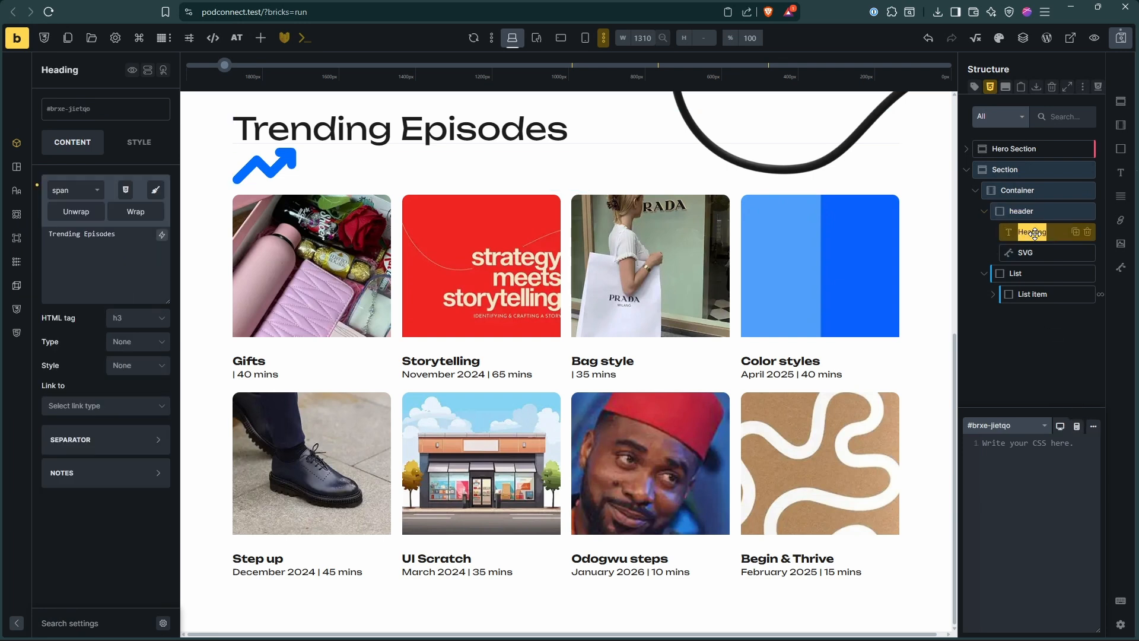
{"action": "type", "text": "title"}
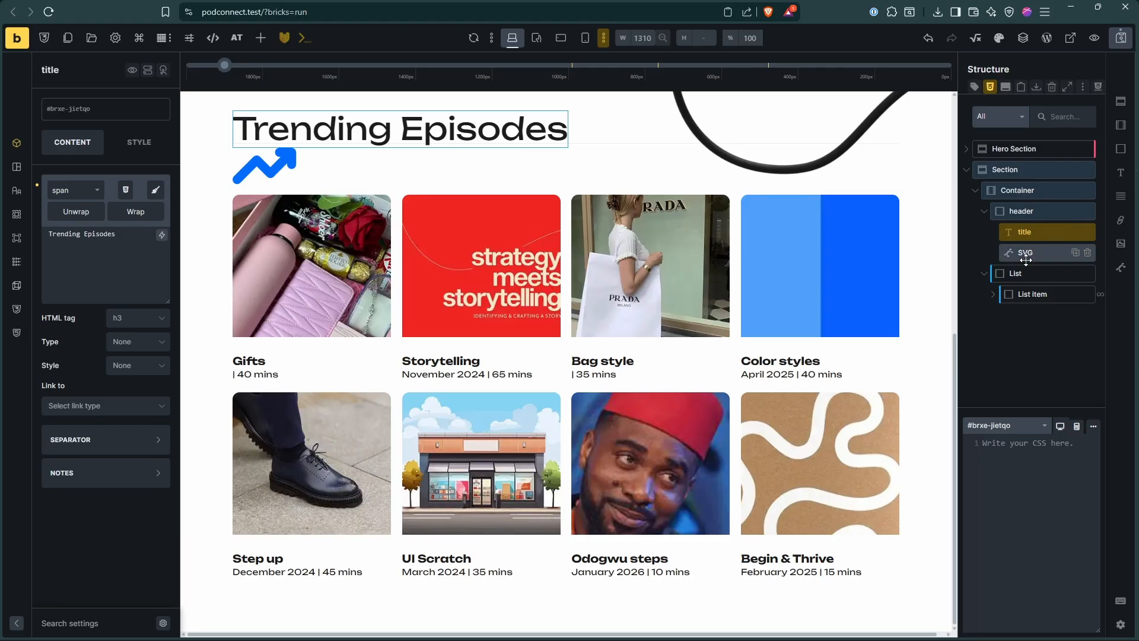
{"action": "double_click", "coordinate": [1025, 254]}
{"action": "type", "text": "icon"}
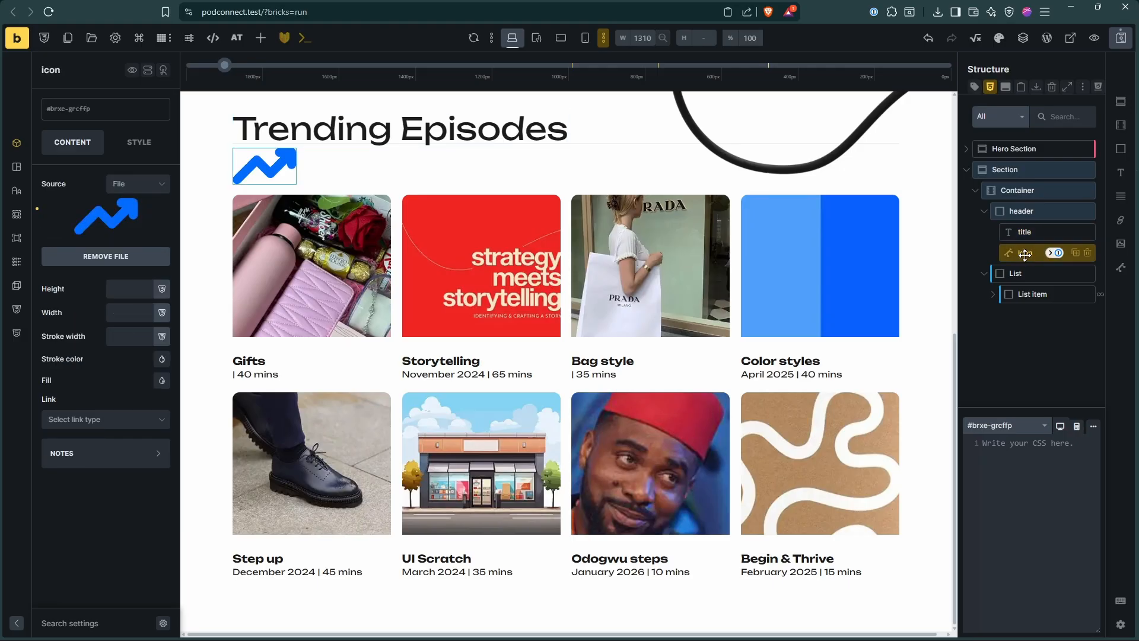
Compare the placement of the Trending Episodes title and icon in Bricks with the section headers in the Figma design
{"action": "scroll", "coordinate": [314, 345], "scroll_direction": "up", "scroll_amount": 5}
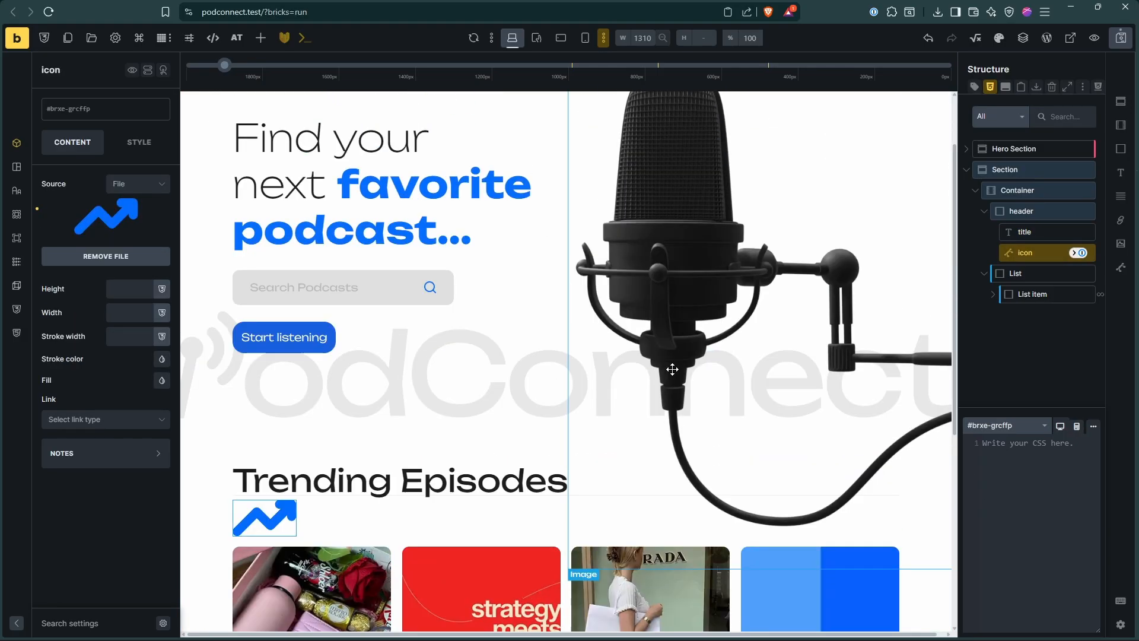
{"action": "key", "text": "alt+Tab"}
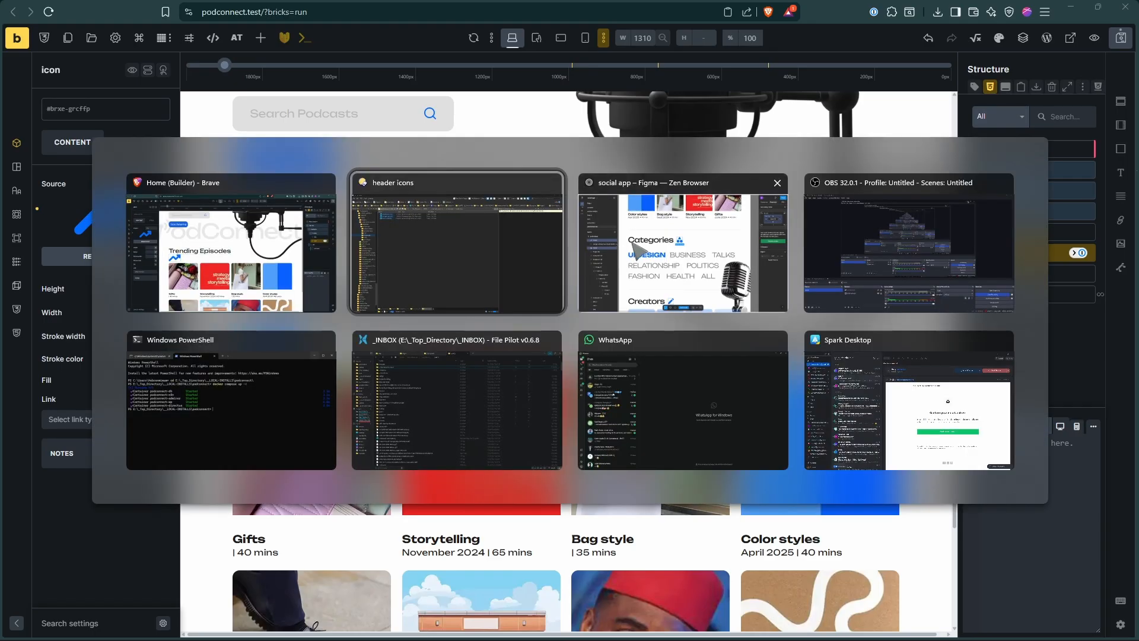
{"action": "scroll", "coordinate": [568, 376], "scroll_direction": "up", "scroll_amount": 10}
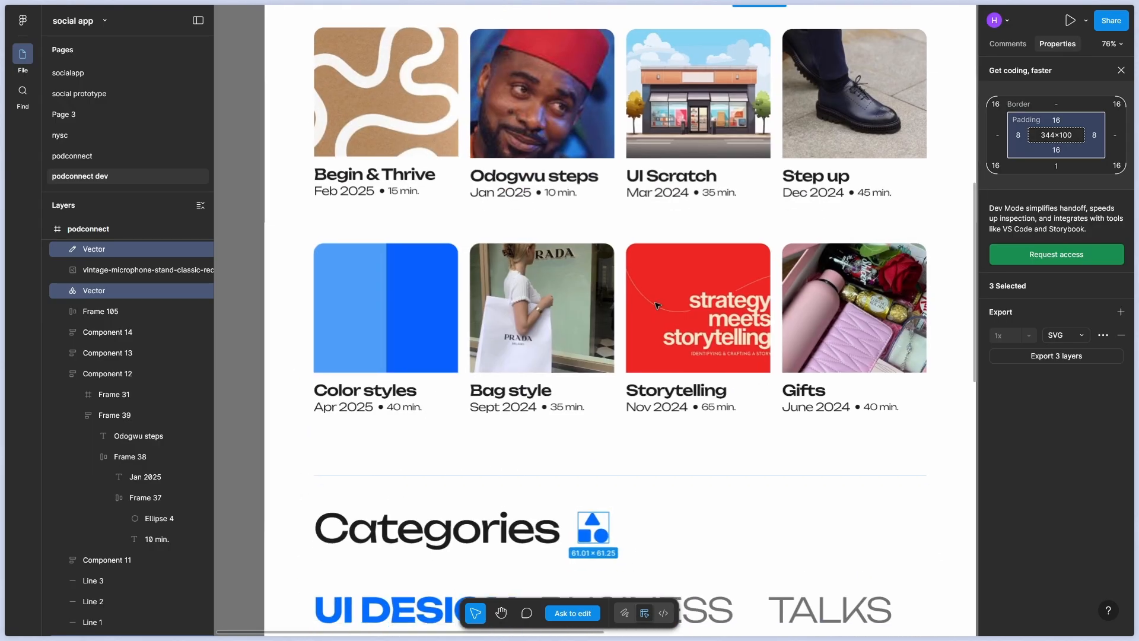
{"action": "scroll", "coordinate": [579, 349], "scroll_direction": "down", "scroll_amount": 10}
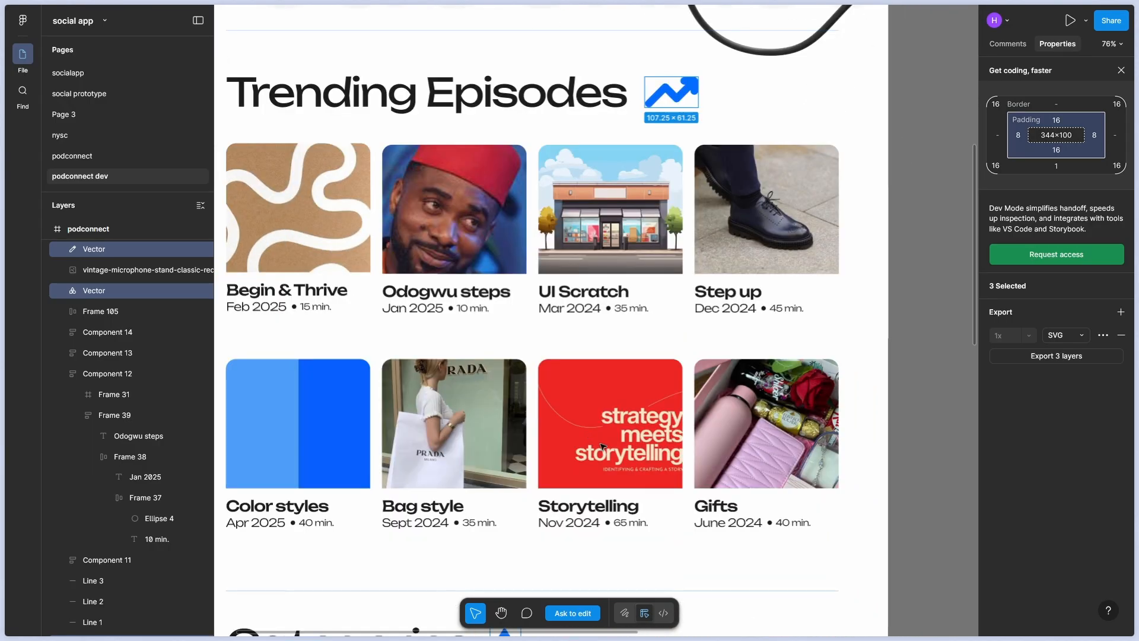
{"action": "key", "text": "alt+Tab"}
{"action": "key", "text": "alt+Tab"}
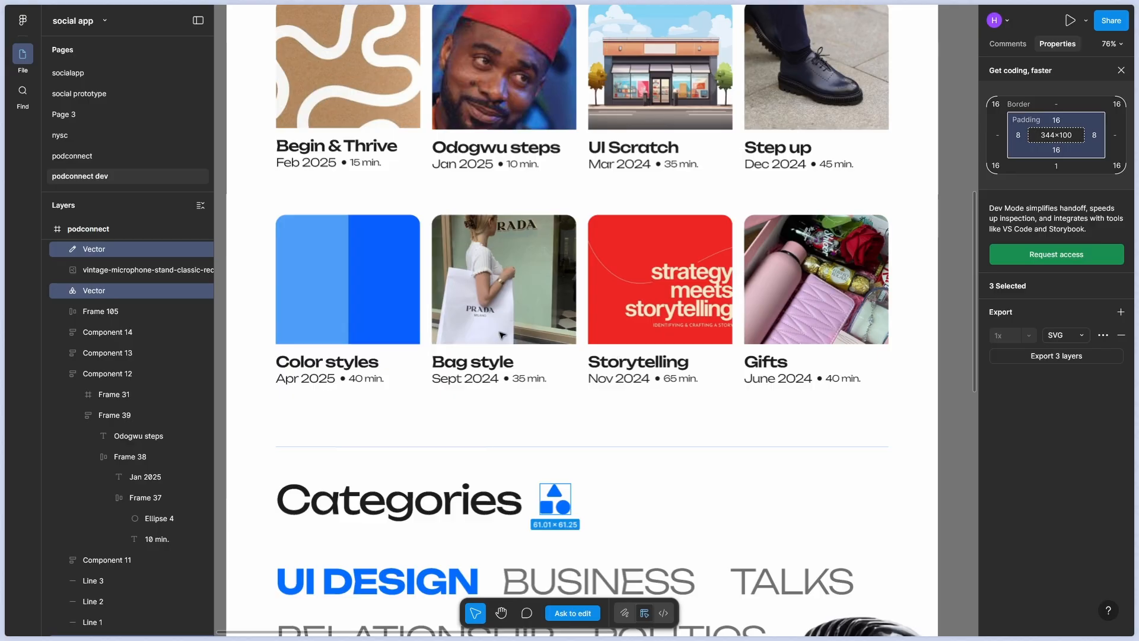
{"action": "key", "text": "alt+Tab"}
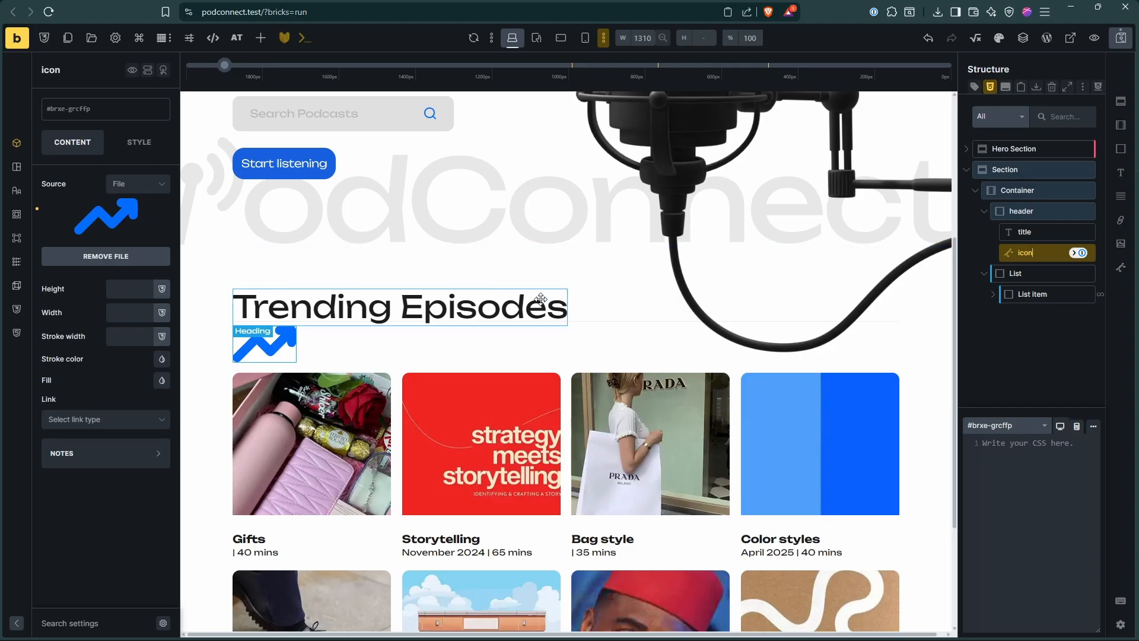
{"action": "key", "text": "alt+Tab"}
{"action": "key", "text": "alt+Tab"}
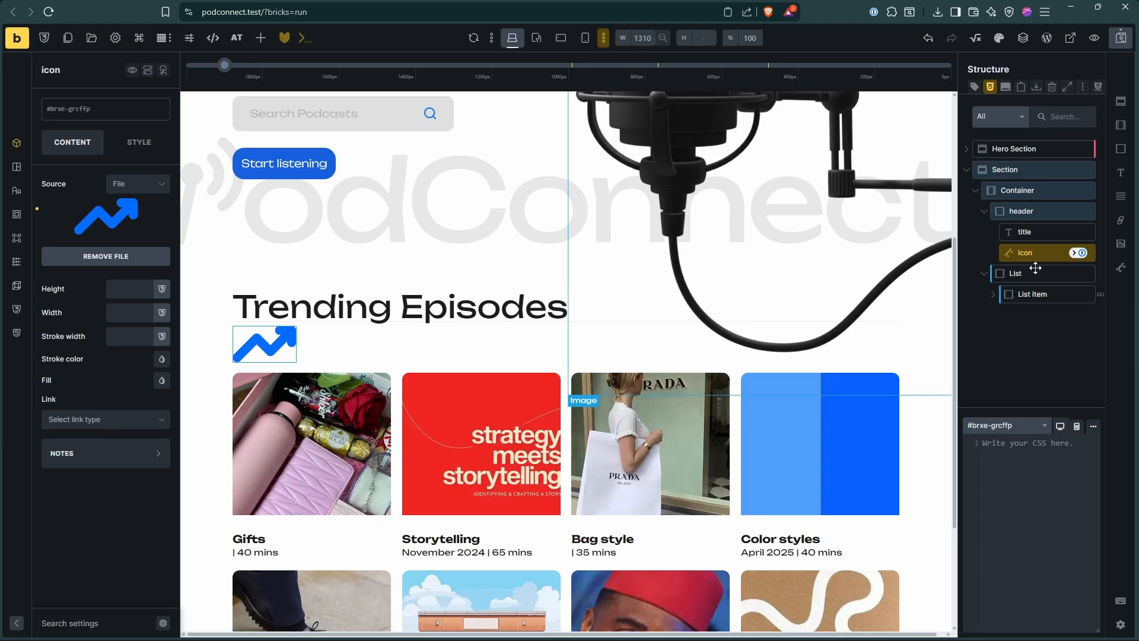
Create classes for the header block and its children with the basename header, erasing the ID styles
{"action": "left_click", "coordinate": [1034, 215]}
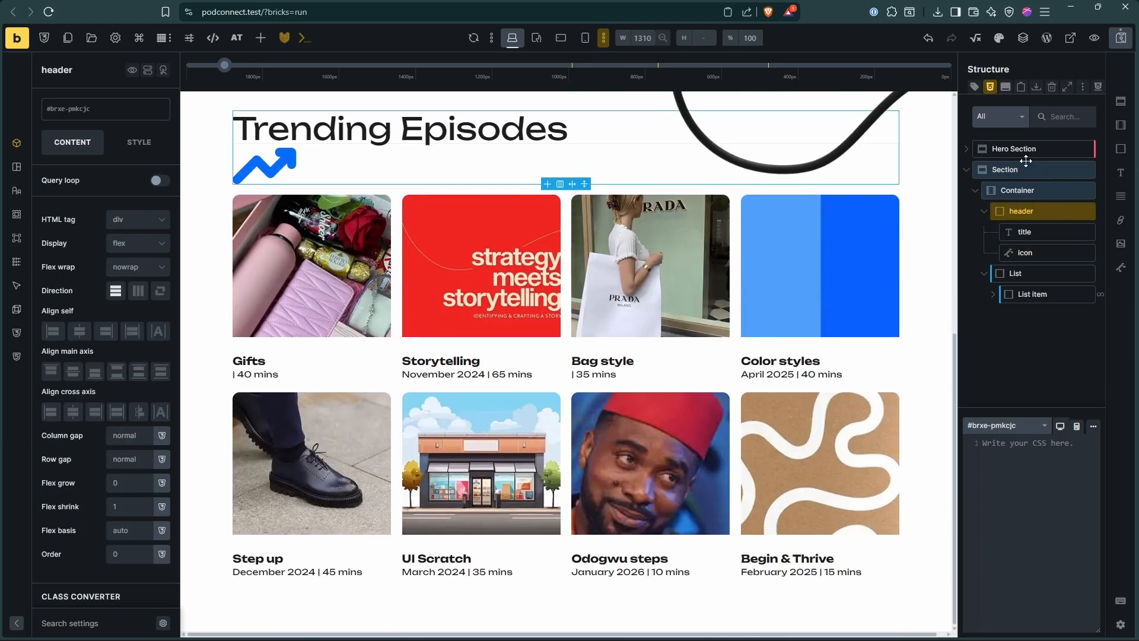
{"action": "right_click", "coordinate": [1025, 214]}
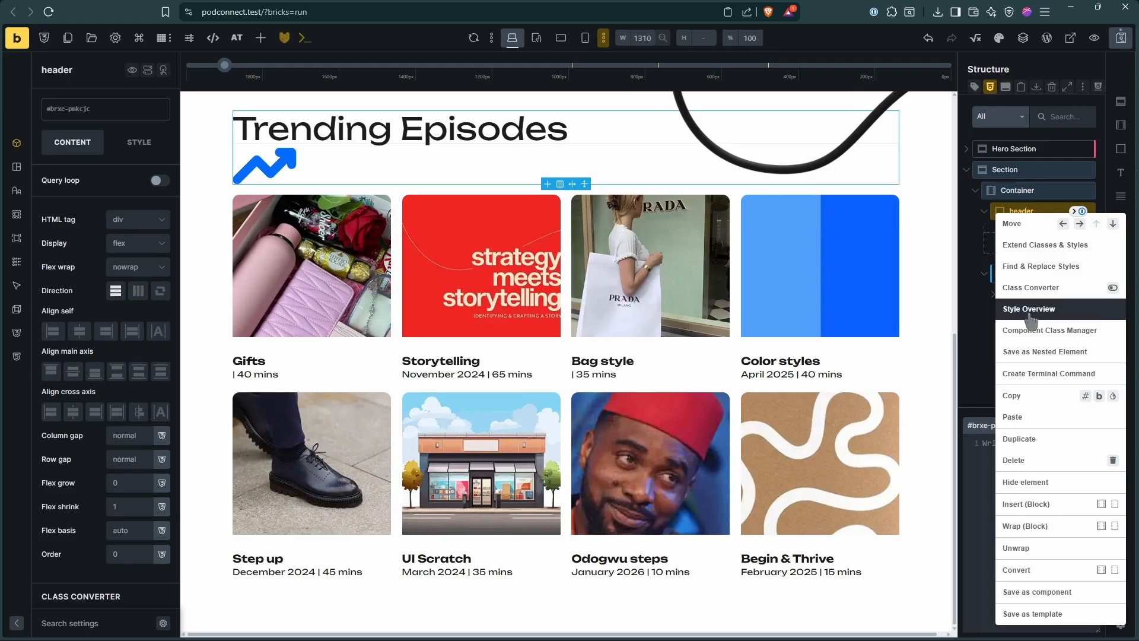
{"action": "left_click", "coordinate": [1032, 287]}
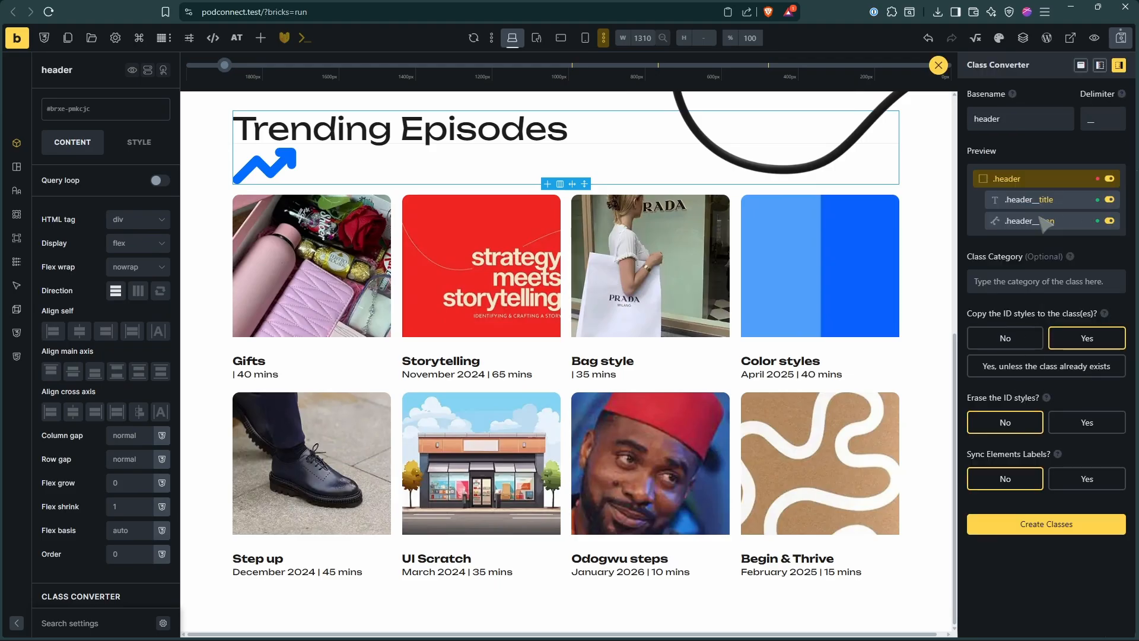
{"action": "left_click", "coordinate": [1078, 422]}
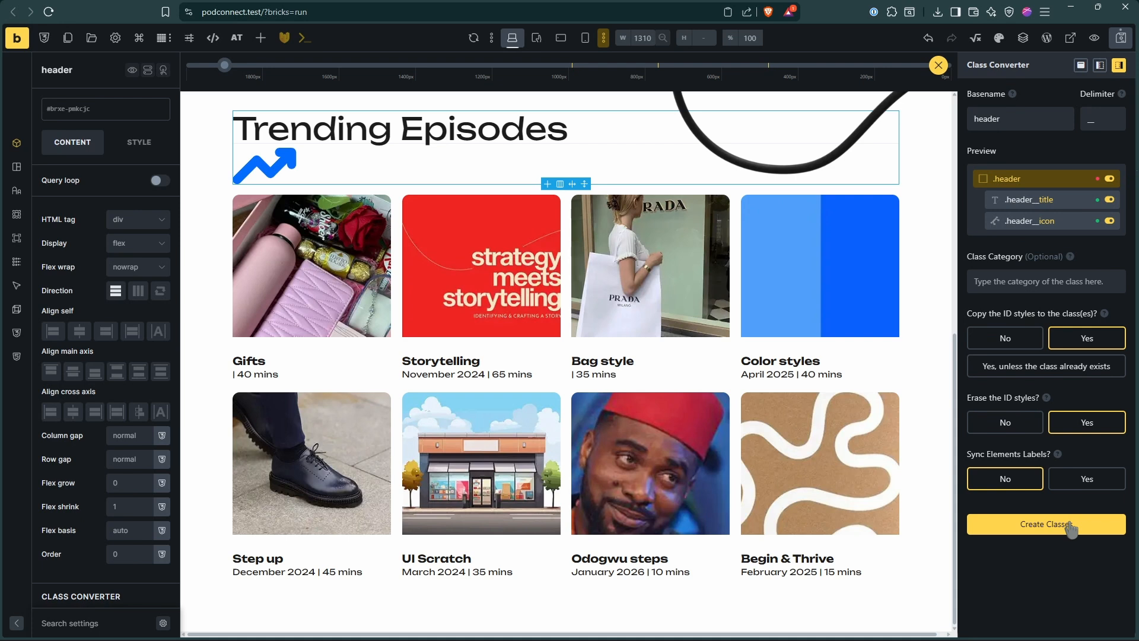
{"action": "left_click", "coordinate": [1071, 525]}
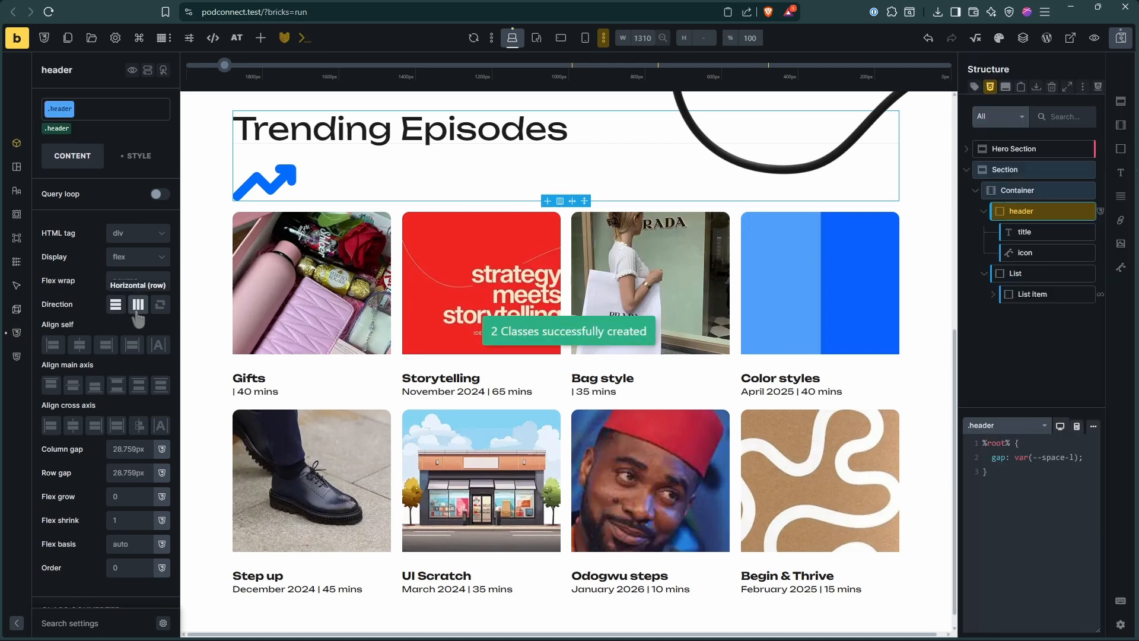
Try a horizontal direction with centred cross-axis alignment on the header class, remove the row direction again and check the hero section
{"action": "left_click", "coordinate": [138, 306]}
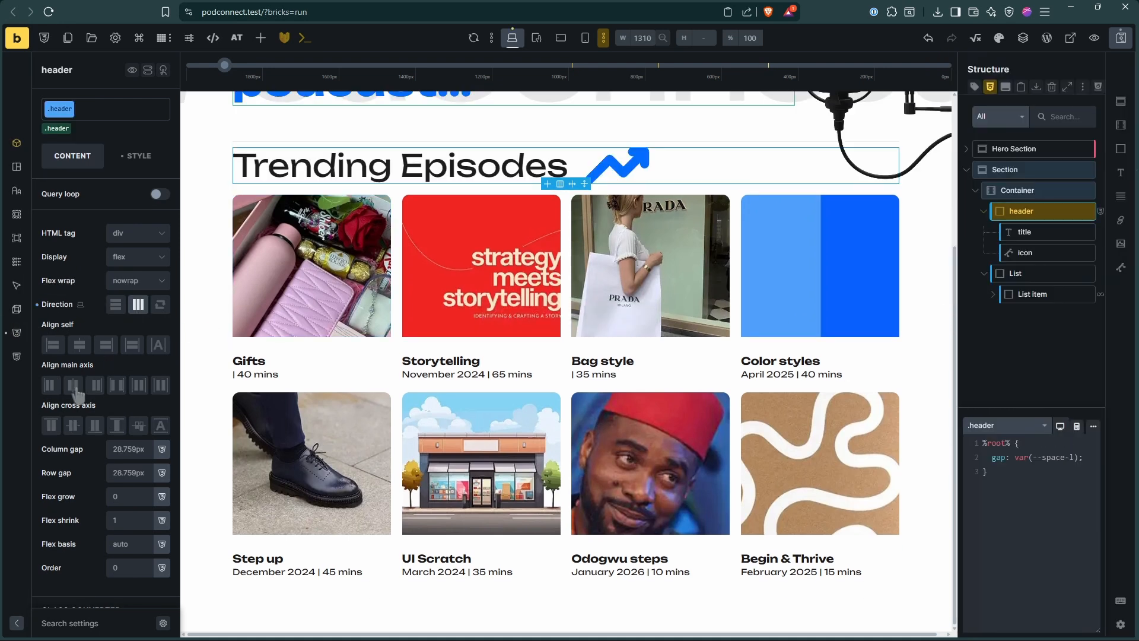
{"action": "left_click", "coordinate": [73, 425]}
{"action": "left_click", "coordinate": [984, 211]}
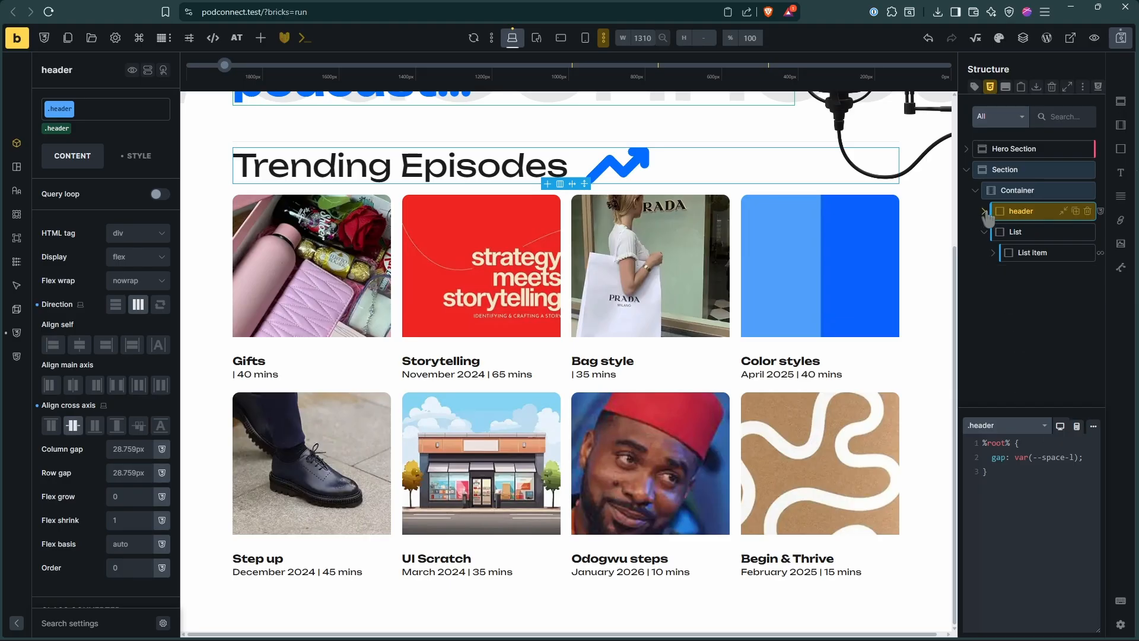
{"action": "scroll", "coordinate": [582, 356], "scroll_direction": "up", "scroll_amount": 4}
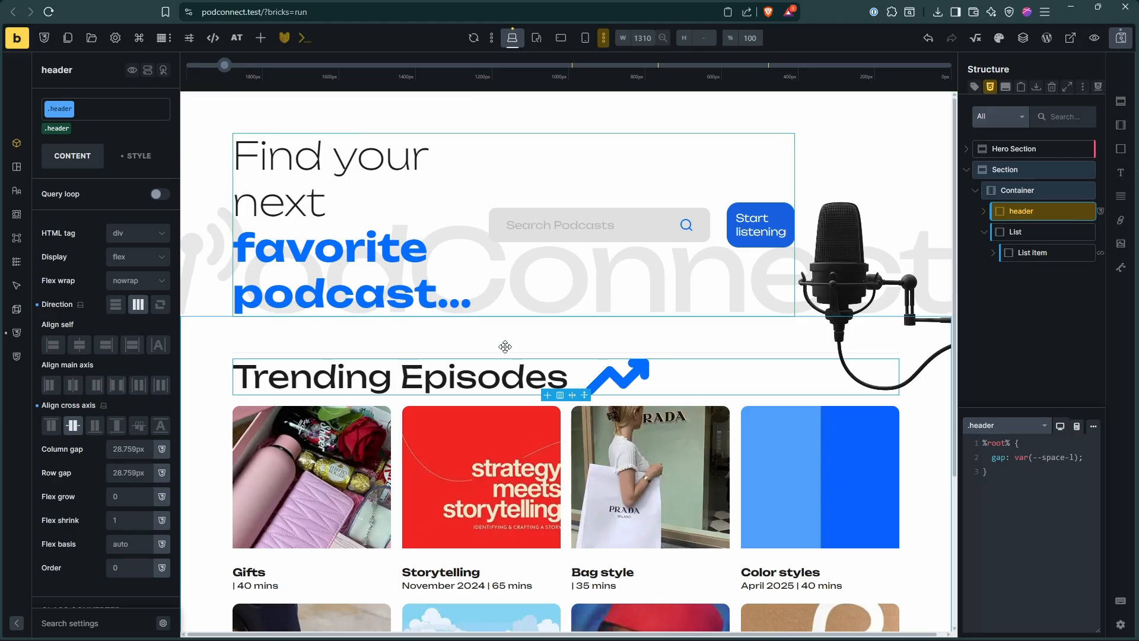
{"action": "left_click", "coordinate": [140, 311]}
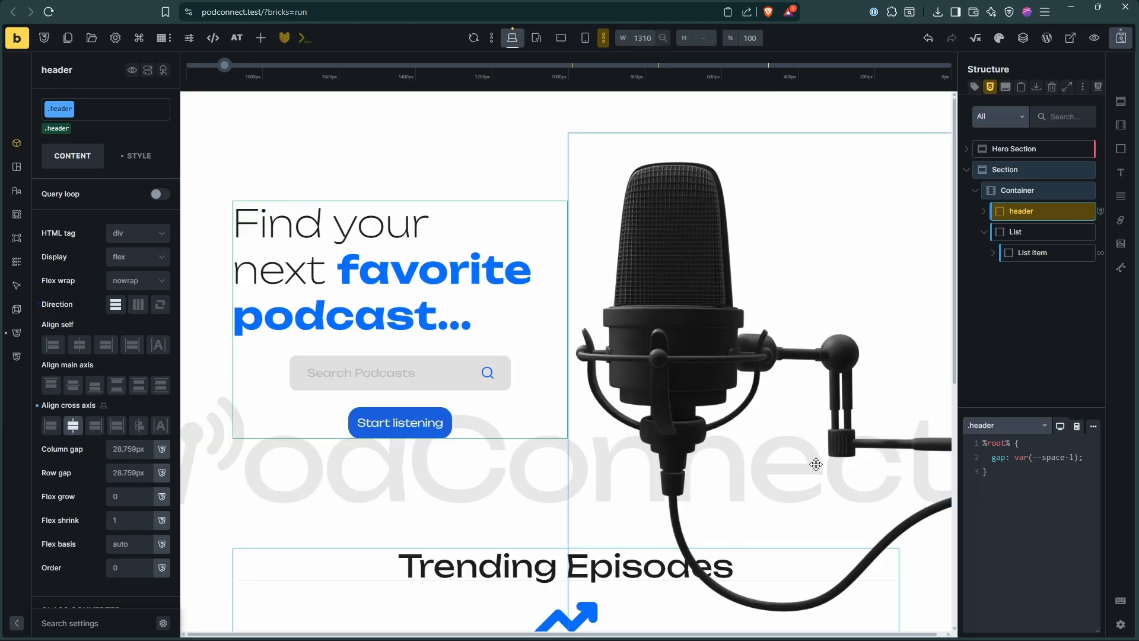
{"action": "scroll", "coordinate": [768, 496], "scroll_direction": "down", "scroll_amount": 1}
{"action": "scroll", "coordinate": [769, 497], "scroll_direction": "down", "scroll_amount": 2}
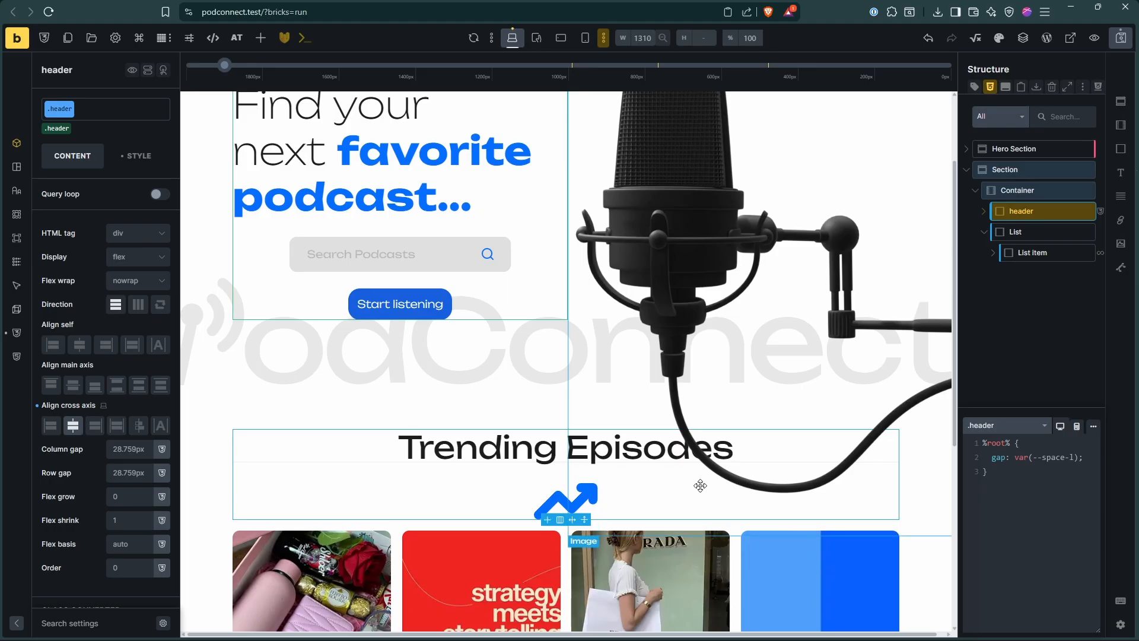
{"action": "scroll", "coordinate": [739, 413], "scroll_direction": "down", "scroll_amount": 4}
{"action": "scroll", "coordinate": [739, 413], "scroll_direction": "up", "scroll_amount": 3}
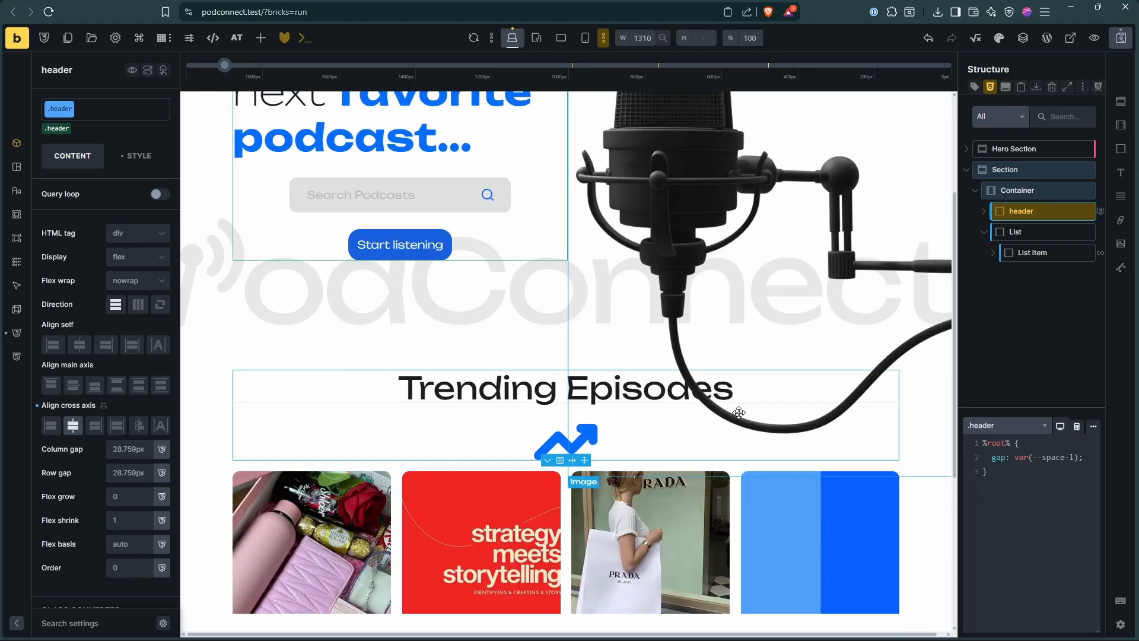
Undo the layout changes on the header class and the creation of the header classes
{"action": "key", "text": "ctrl+z"}
{"action": "key", "text": "ctrl+z"}
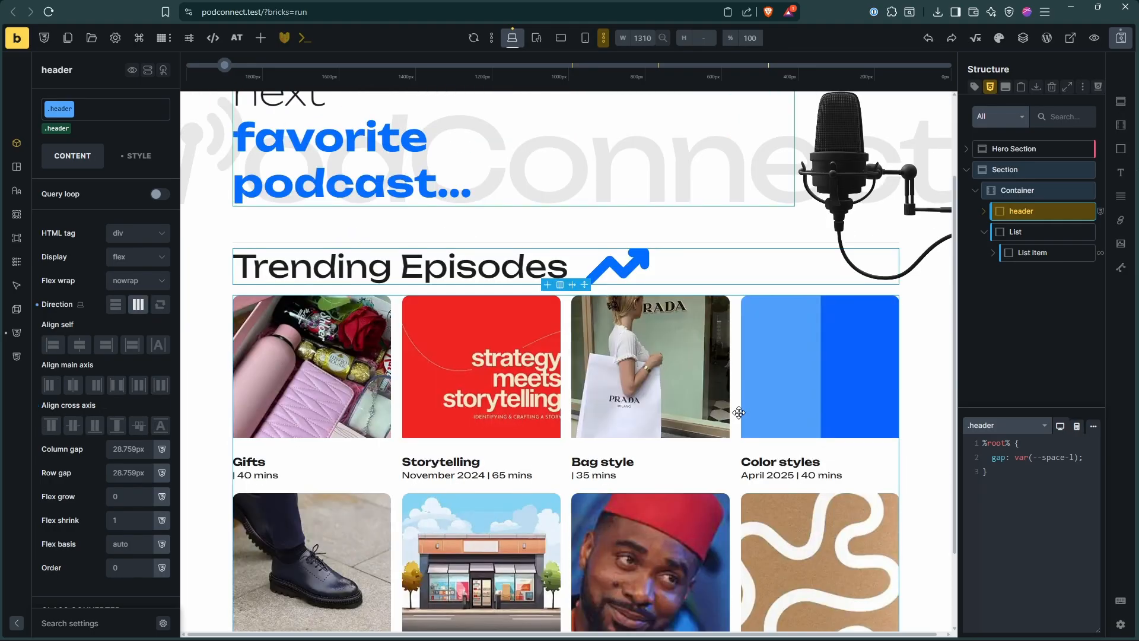
{"action": "key", "text": "ctrl+z"}
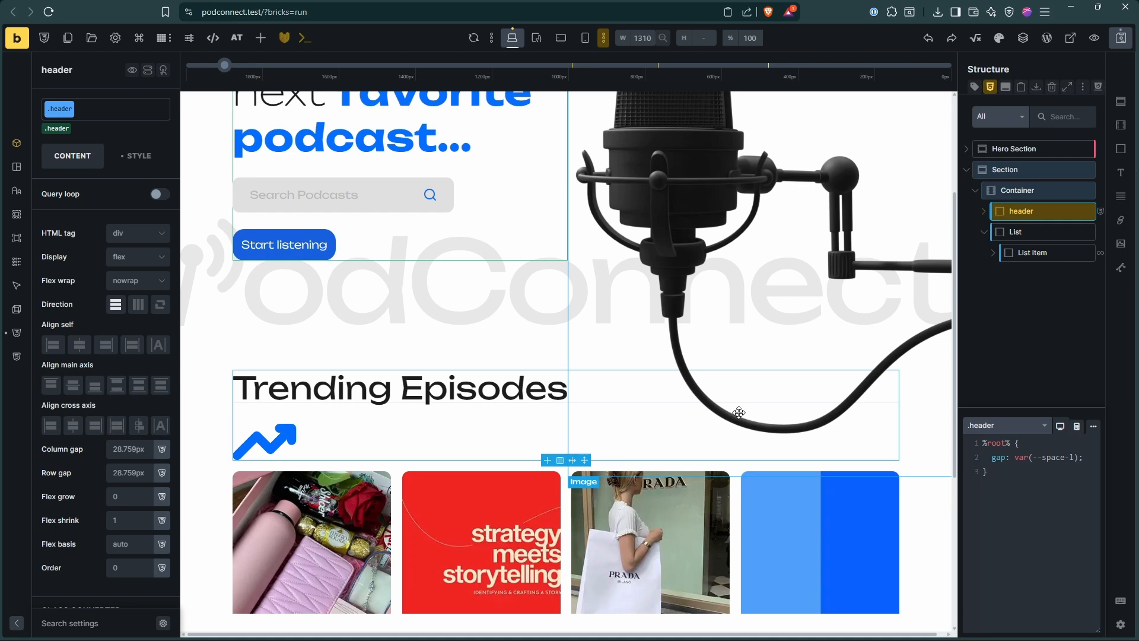
{"action": "key", "text": "ctrl+z"}
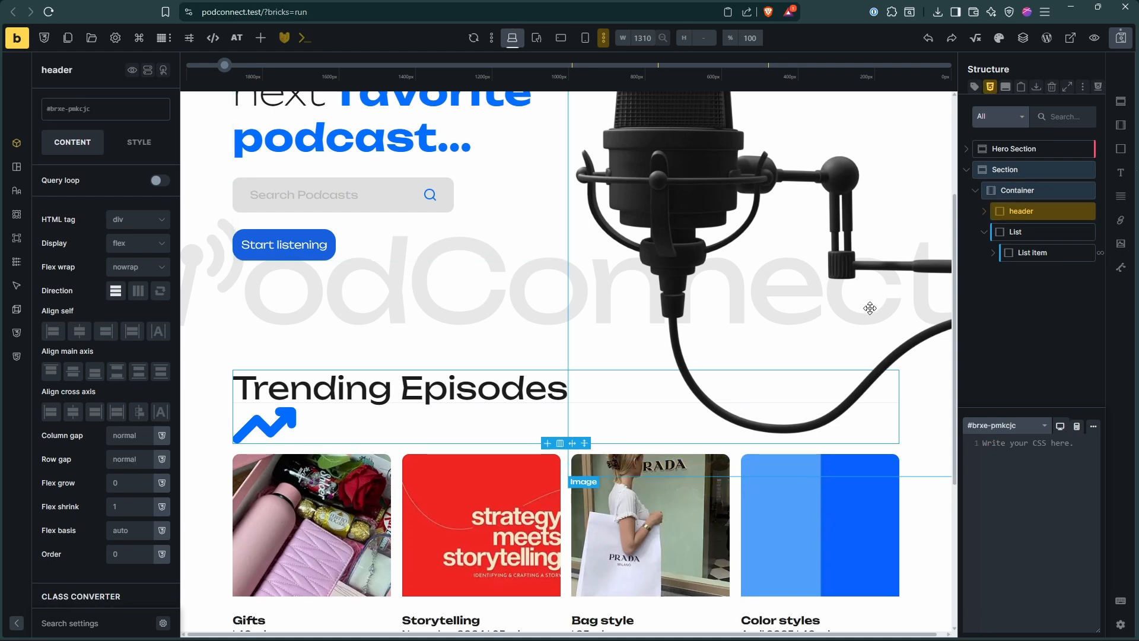
Create classes for the header block and its children with the basename container-header, erasing the ID styles
{"action": "right_click", "coordinate": [1020, 220]}
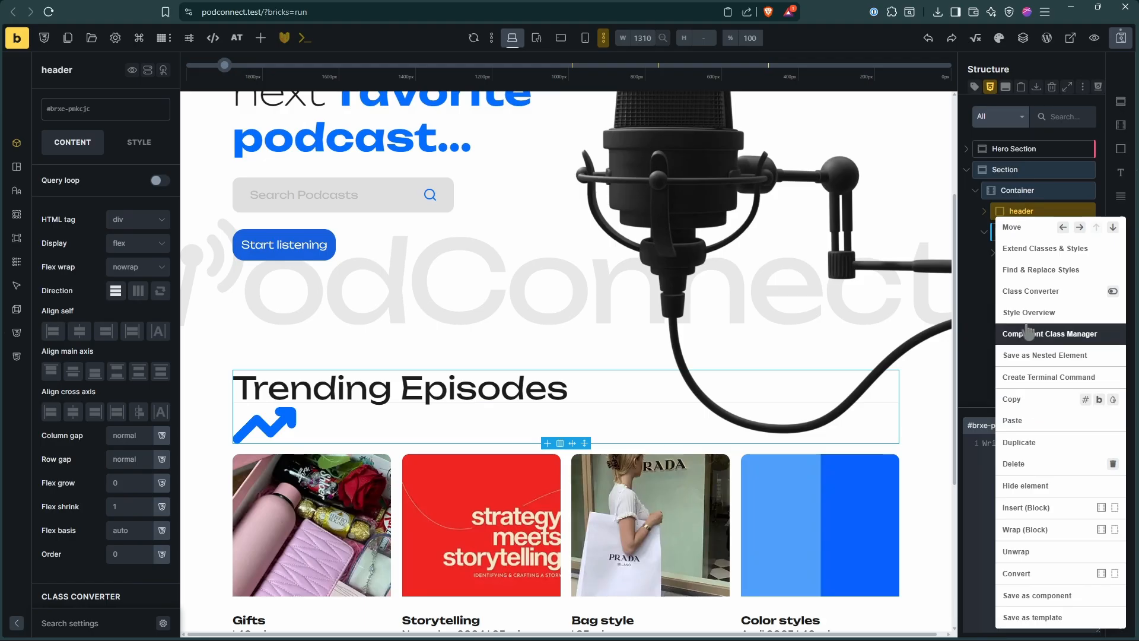
{"action": "left_click", "coordinate": [1025, 291]}
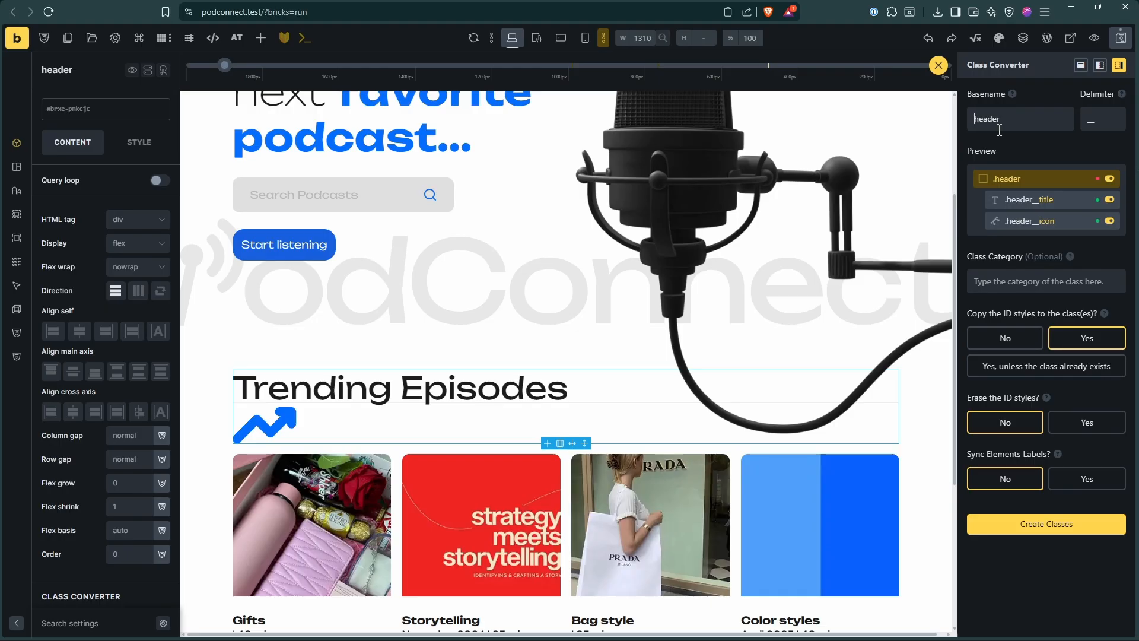
{"action": "type", "text": "container"}
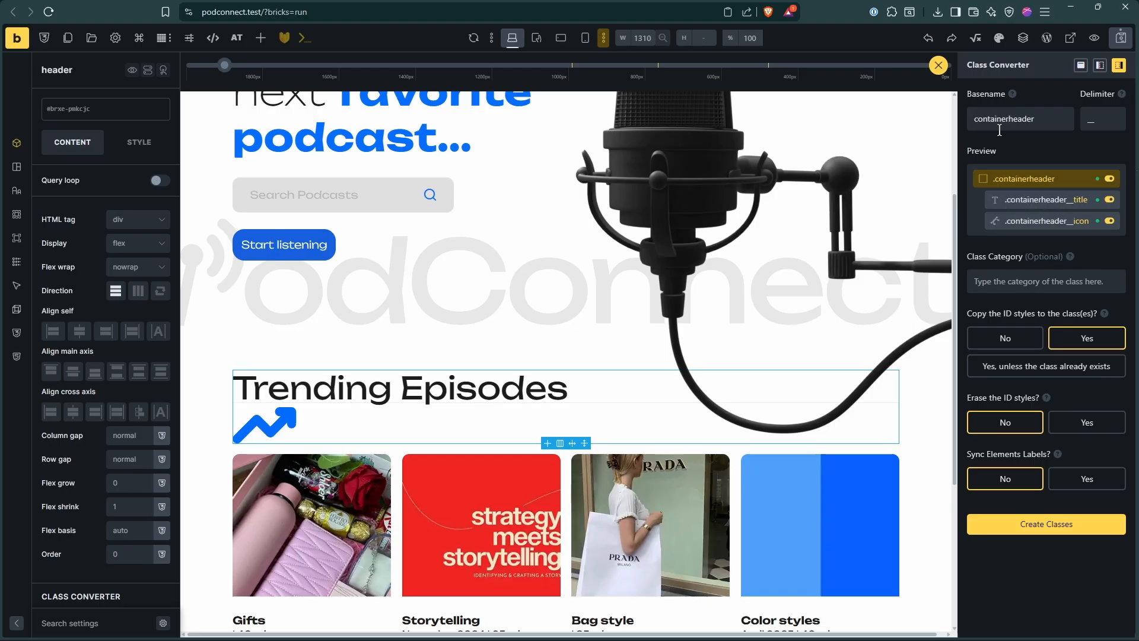
{"action": "type", "text": "-"}
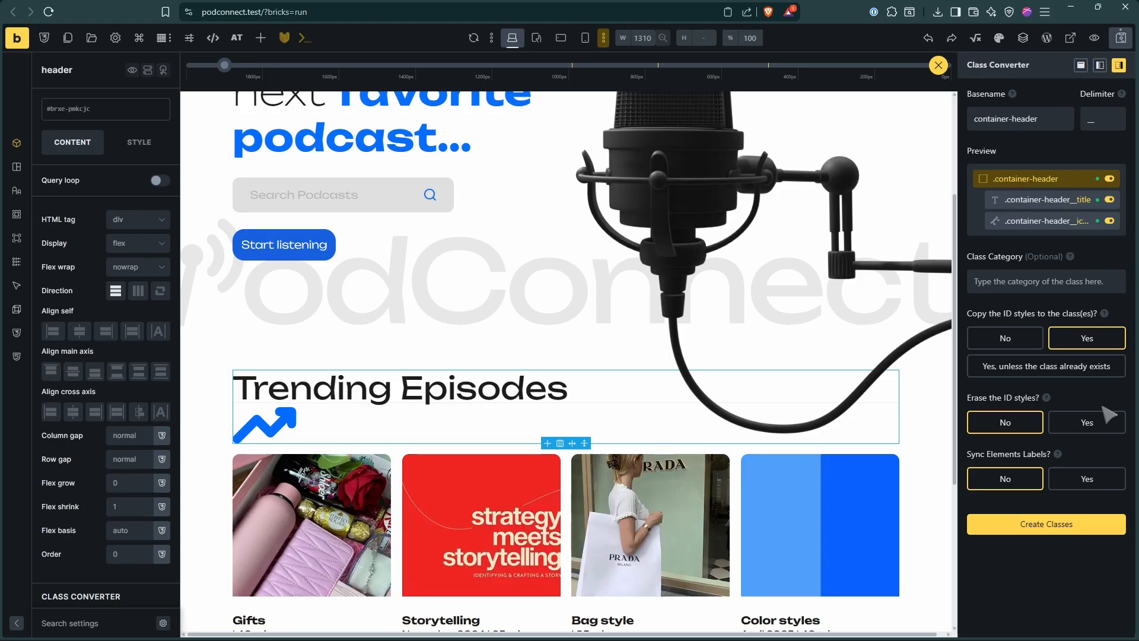
{"action": "left_click", "coordinate": [1095, 423]}
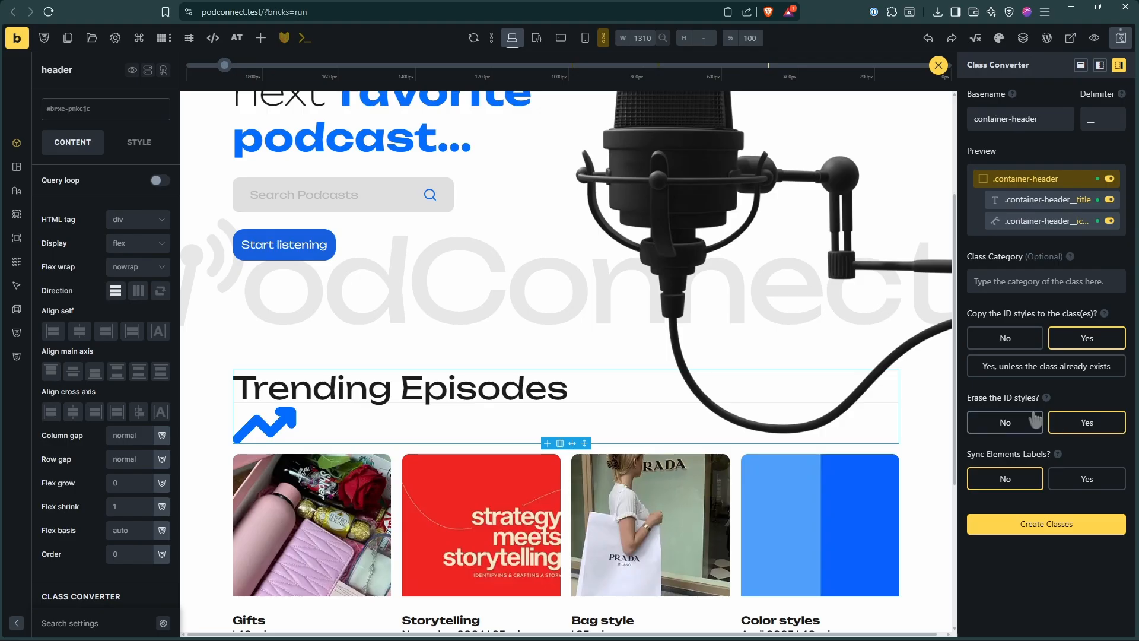
{"action": "left_click", "coordinate": [1046, 525]}
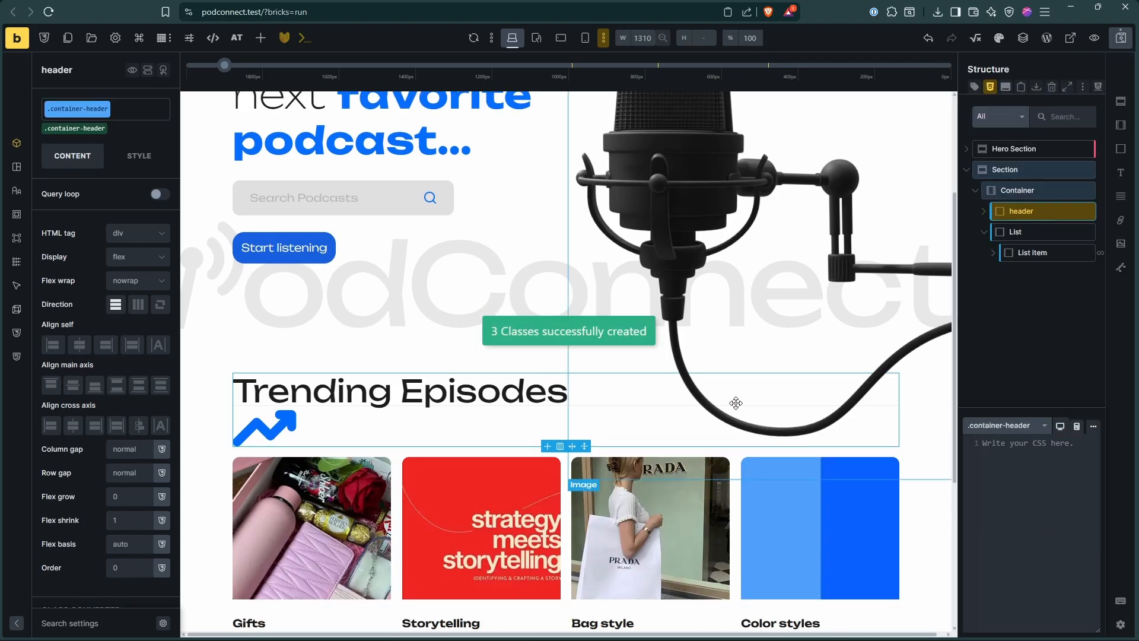
Set the container-header class to a horizontal row direction with centred cross-axis alignment
{"action": "scroll", "coordinate": [725, 404], "scroll_direction": "down", "scroll_amount": 1}
{"action": "scroll", "coordinate": [724, 404], "scroll_direction": "up", "scroll_amount": 1}
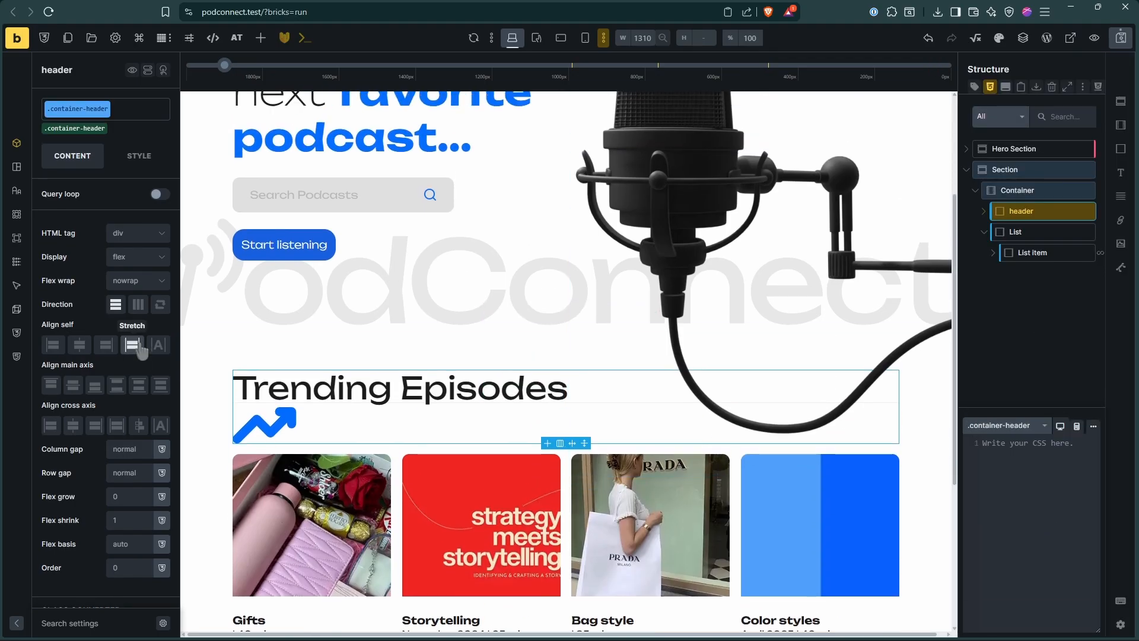
{"action": "left_click", "coordinate": [139, 306]}
{"action": "left_click", "coordinate": [73, 426]}
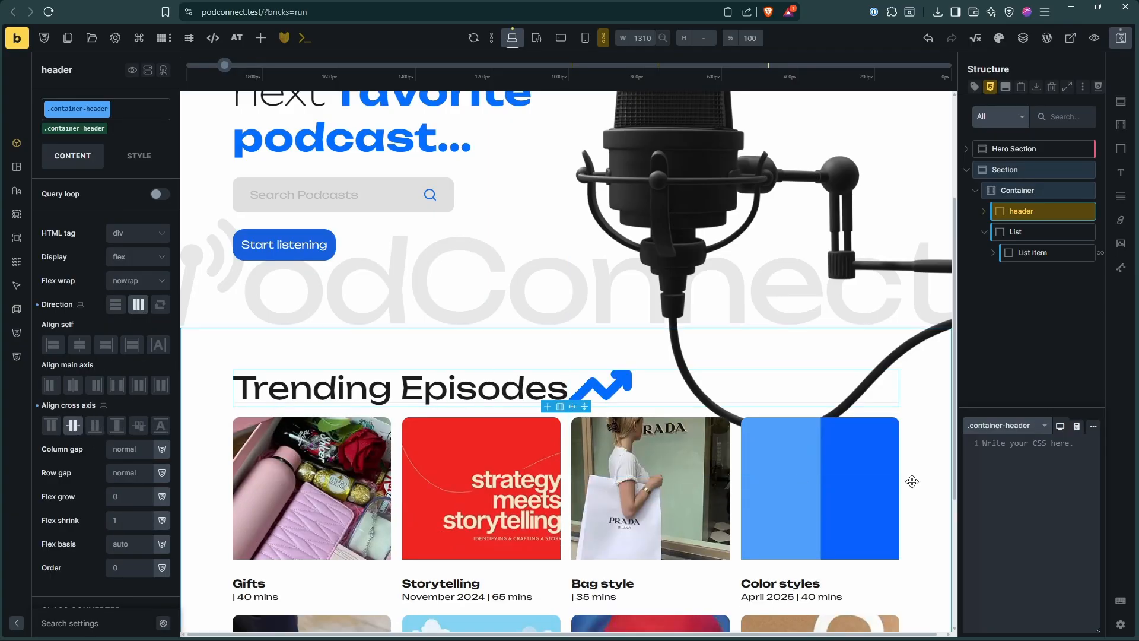
Add gap: var(--space-l) to the container-header class's CSS and save the page
{"action": "left_click", "coordinate": [1057, 487]}
{"action": "type", "text": "r"}
{"action": "key", "text": "Tab"}
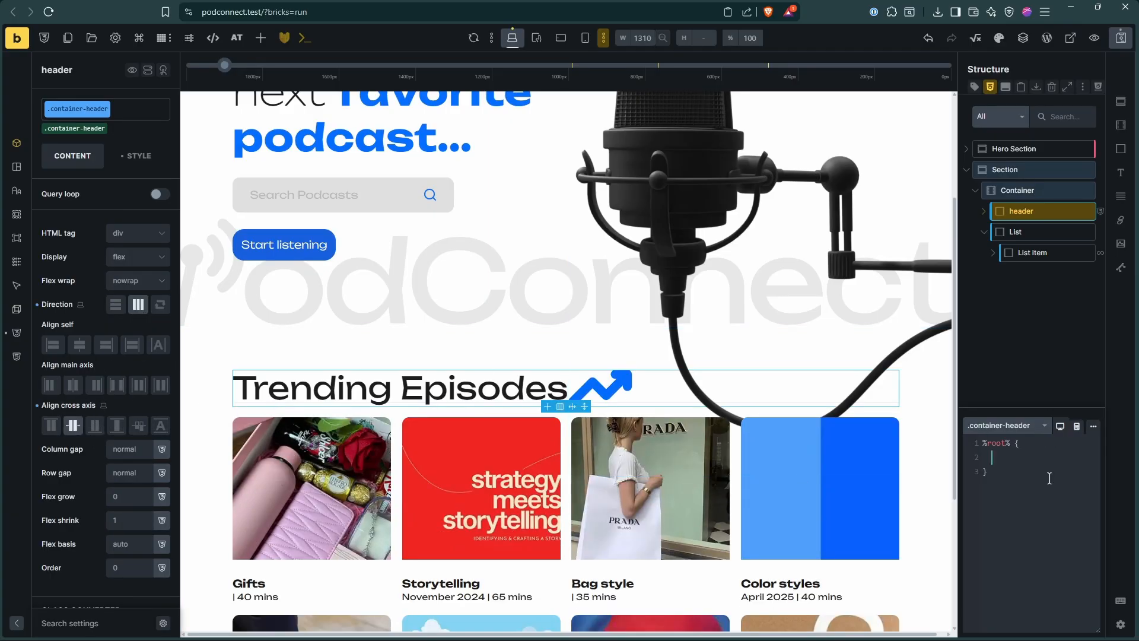
{"action": "type", "text": "gap: "}
{"action": "type", "text": "e-l"}
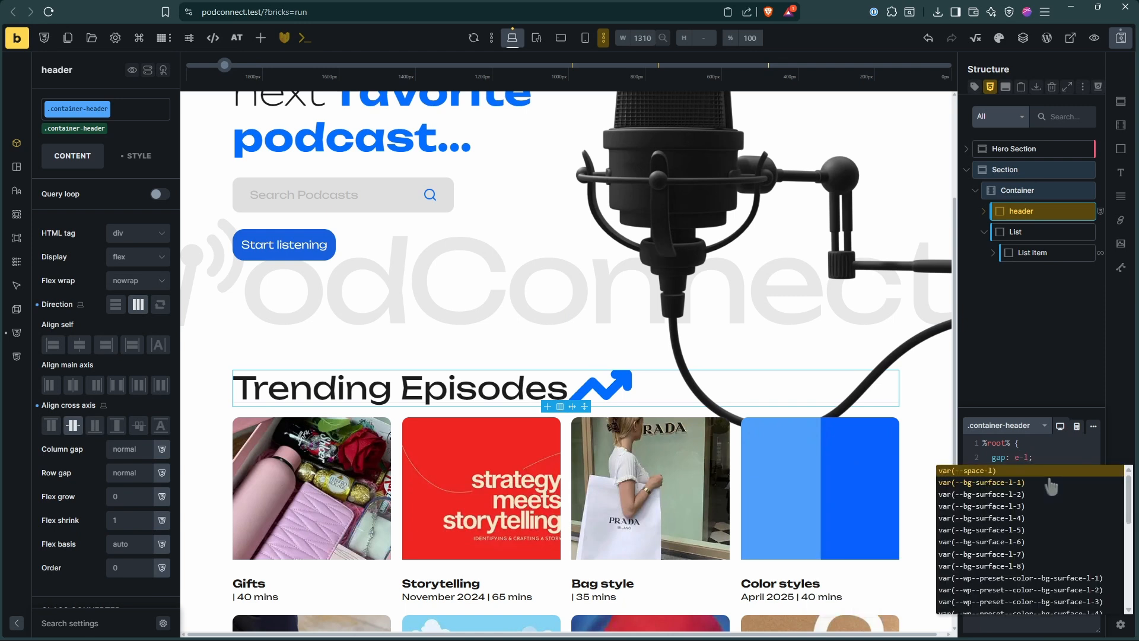
{"action": "key", "text": "Return"}
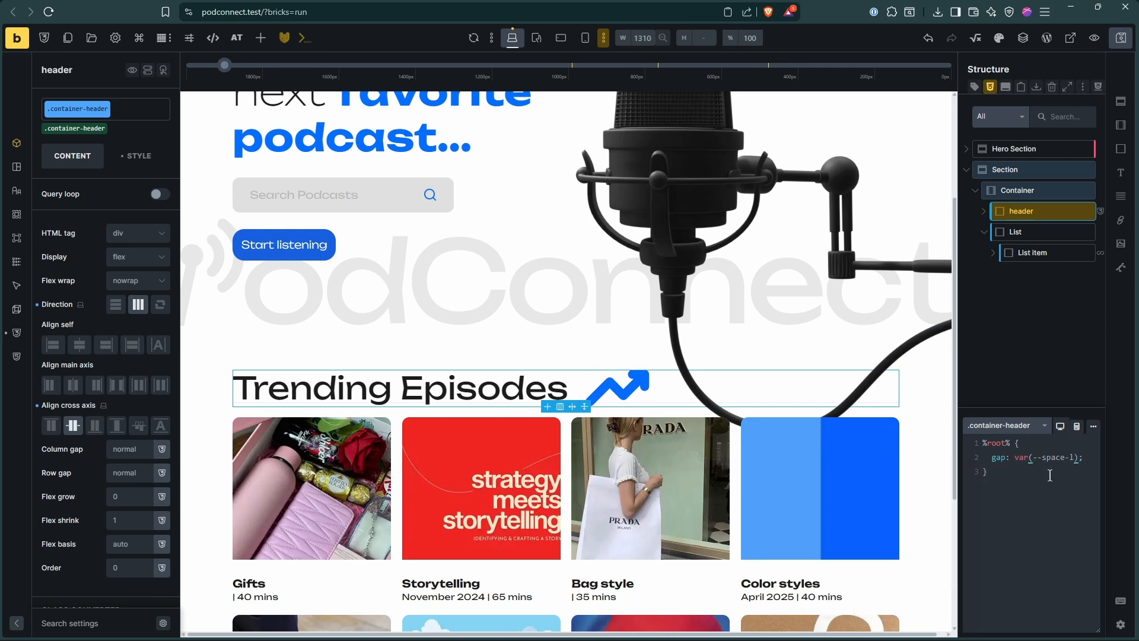
{"action": "key", "text": "ctrl+s"}
Check the section title in the Figma design and set the container-header__title font size to the font-size-heading-xl variable in Bricks
{"action": "key", "text": "alt+Tab"}
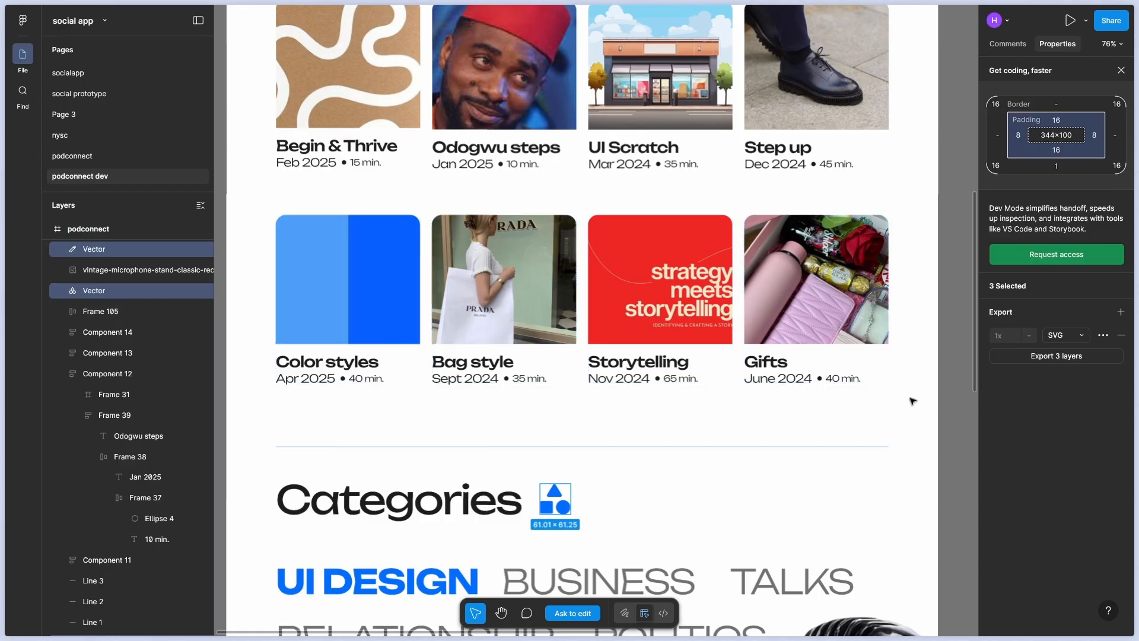
{"action": "key", "text": "alt+Tab"}
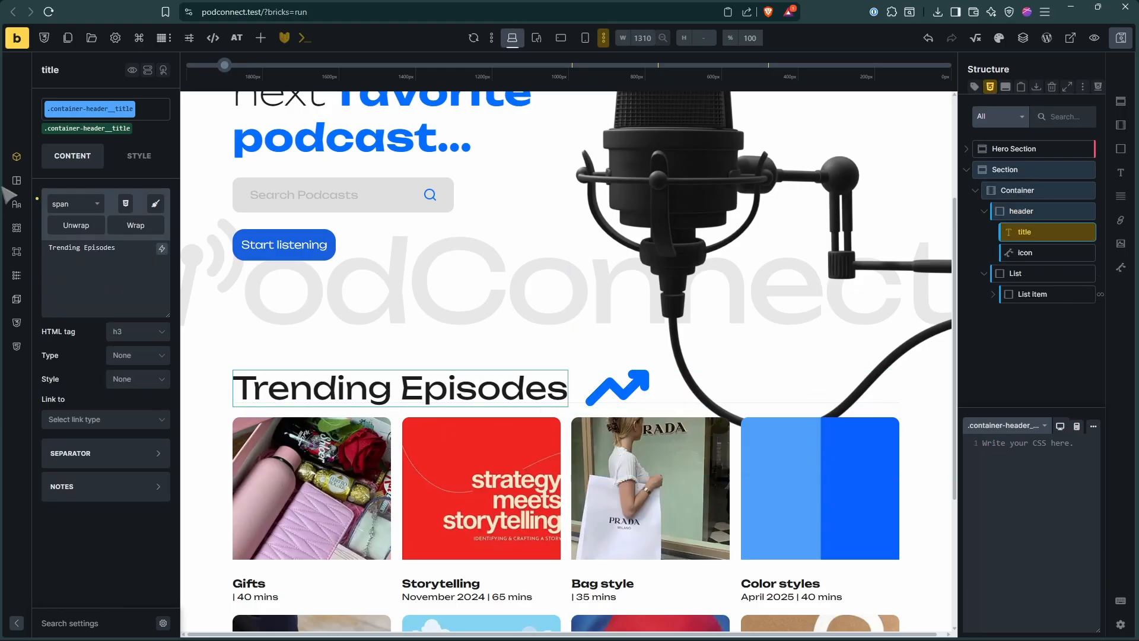
{"action": "left_click", "coordinate": [18, 205]}
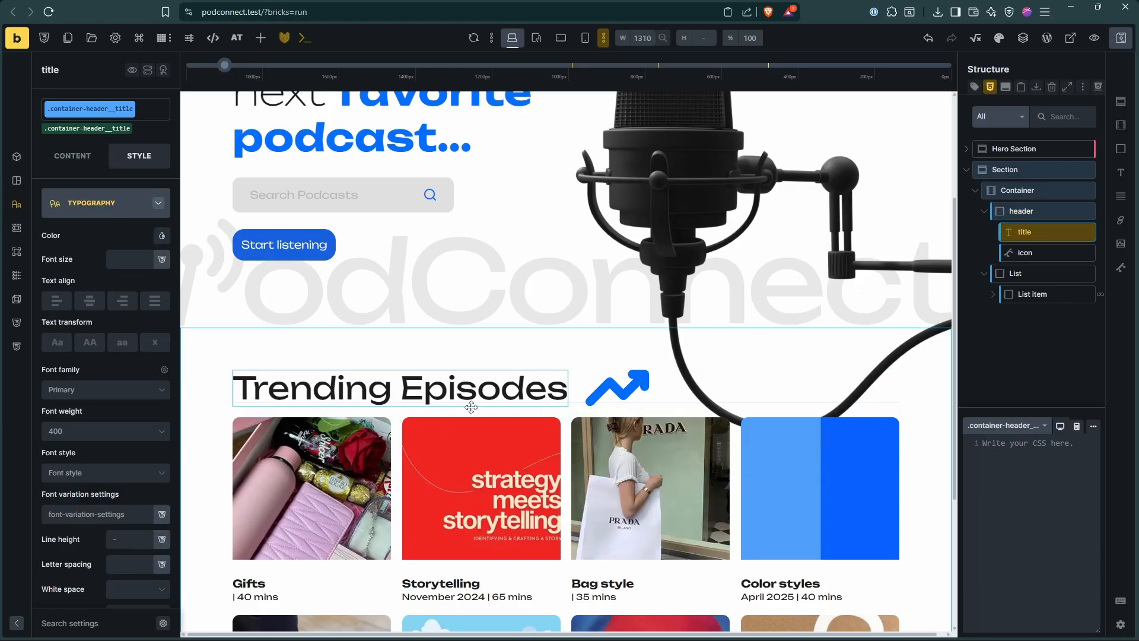
{"action": "key", "text": "alt+Tab"}
{"action": "scroll", "coordinate": [584, 373], "scroll_direction": "up", "scroll_amount": 1}
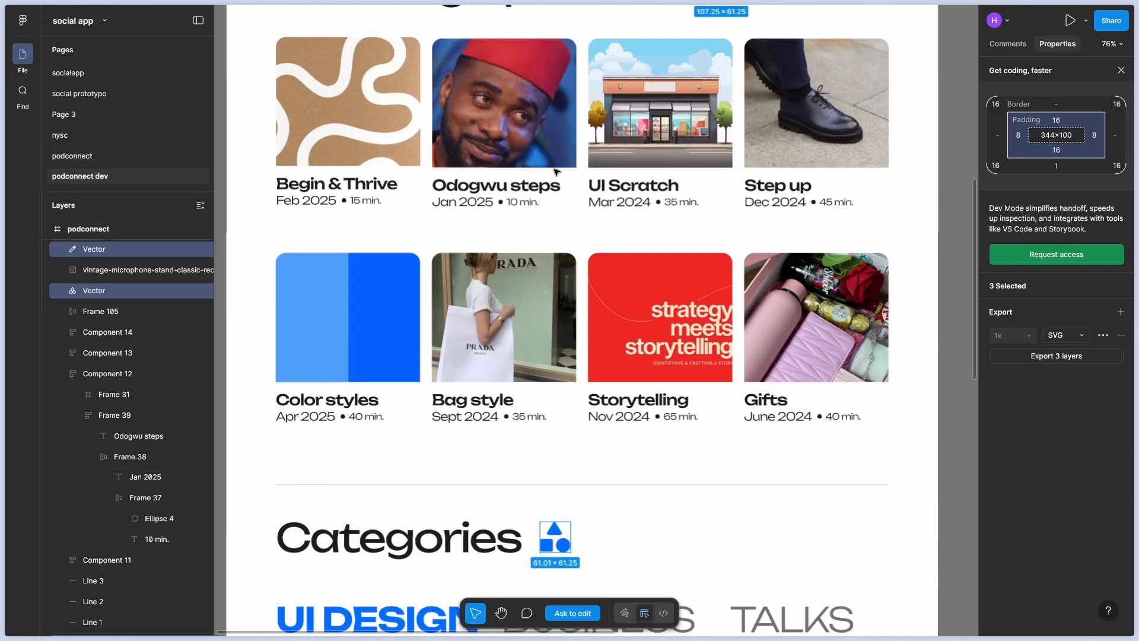
{"action": "scroll", "coordinate": [556, 172], "scroll_direction": "up", "scroll_amount": 4}
{"action": "key", "text": "alt+Tab"}
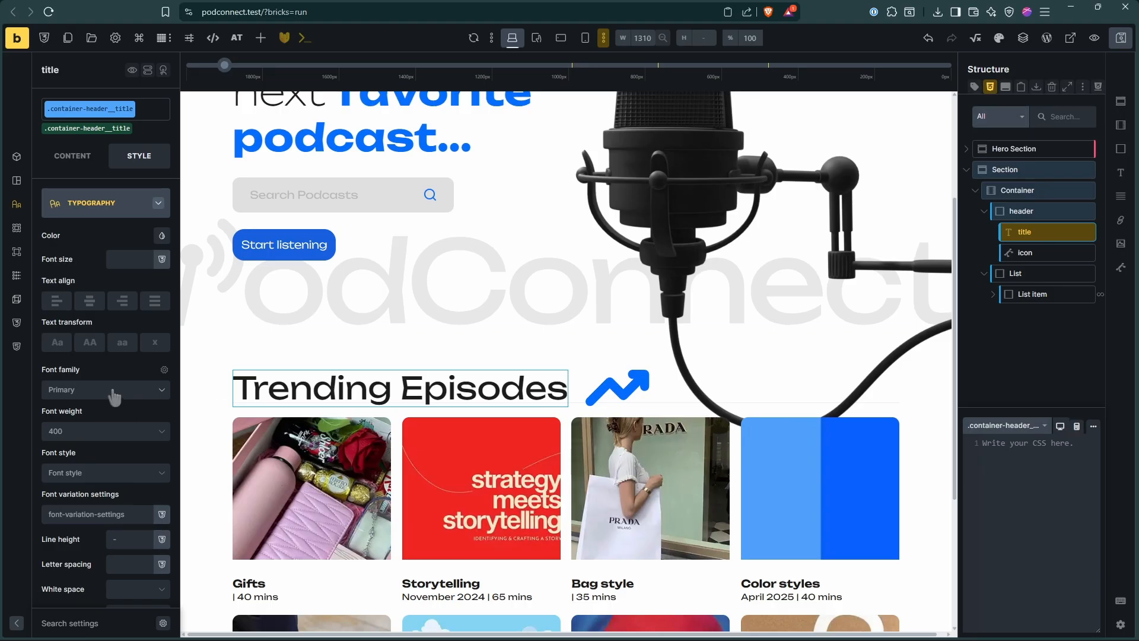
{"action": "right_click", "coordinate": [125, 258]}
{"action": "type", "text": "font"}
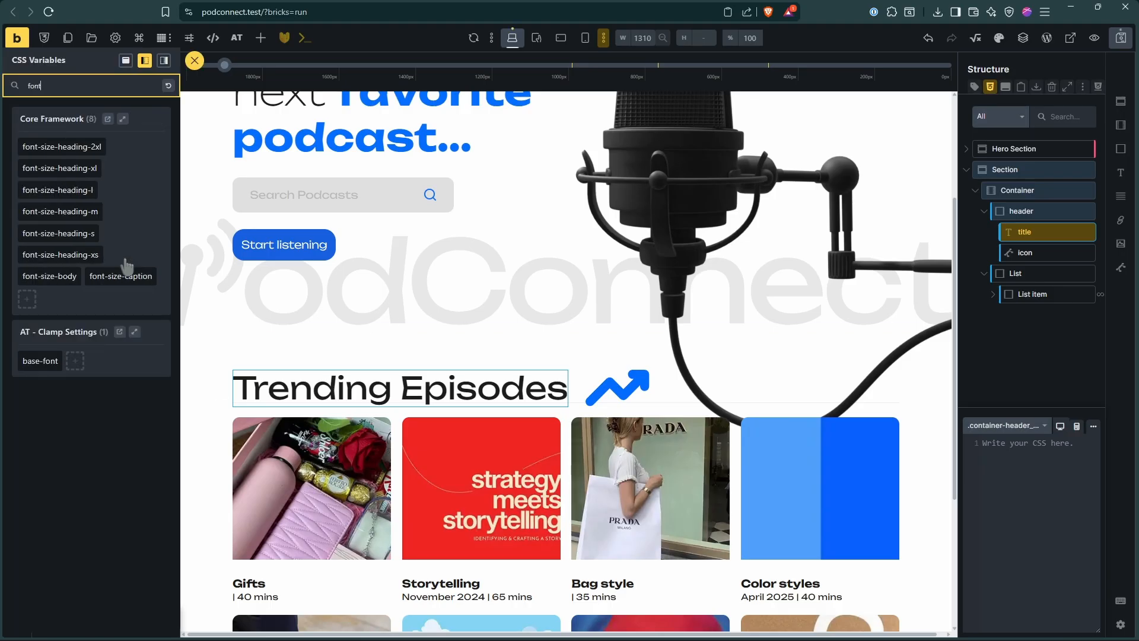
{"action": "left_click", "coordinate": [82, 172]}
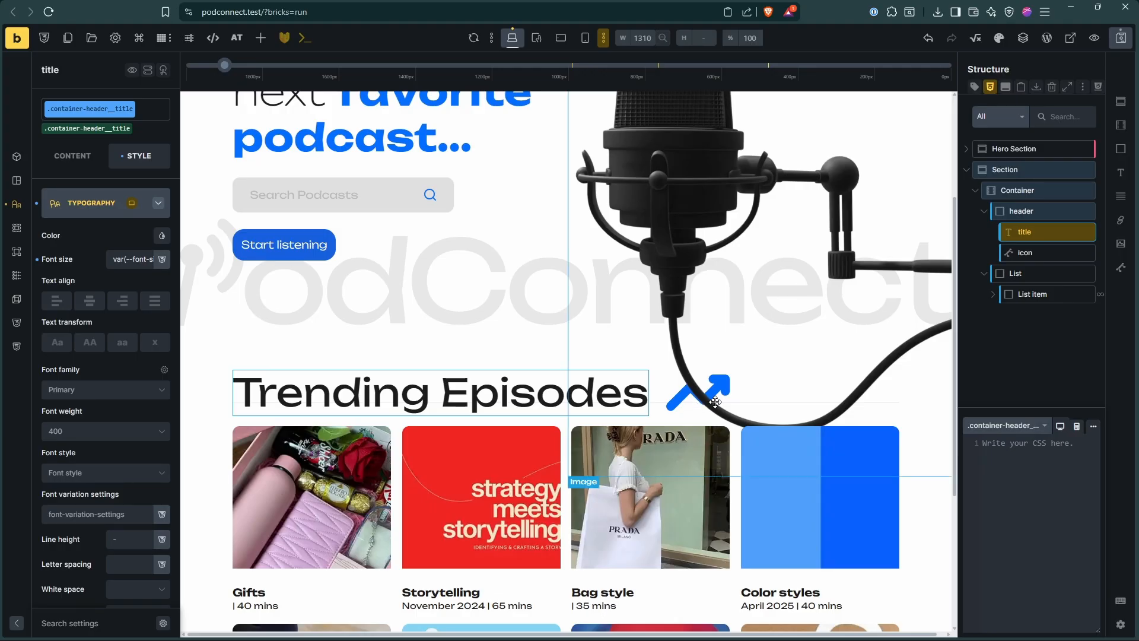
Compare the Trending Episodes title's size and icon placement in Bricks with the Figma design
{"action": "scroll", "coordinate": [723, 325], "scroll_direction": "down", "scroll_amount": 2}
{"action": "scroll", "coordinate": [735, 351], "scroll_direction": "up", "scroll_amount": 5}
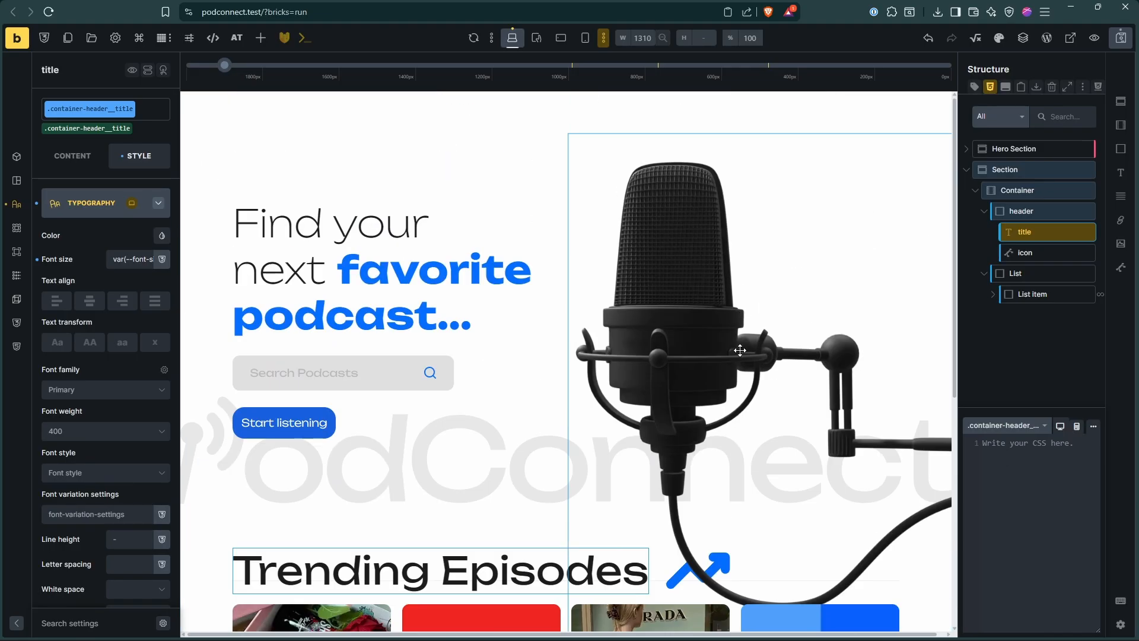
{"action": "scroll", "coordinate": [737, 368], "scroll_direction": "down", "scroll_amount": 3}
{"action": "scroll", "coordinate": [737, 375], "scroll_direction": "down", "scroll_amount": 4}
{"action": "key", "text": "alt+Tab"}
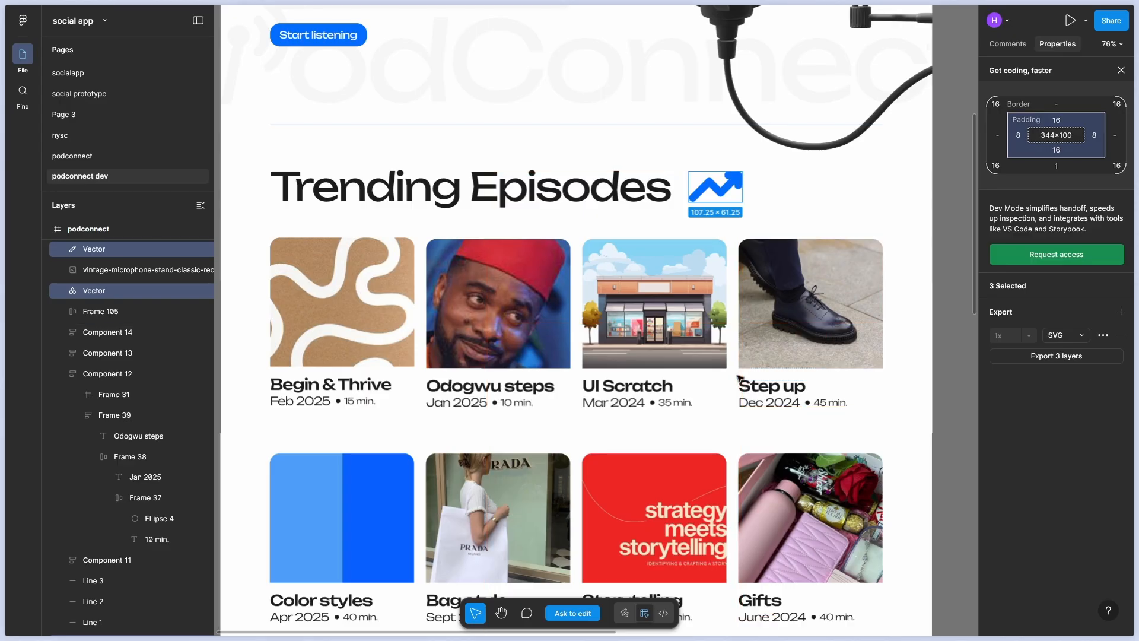
{"action": "key", "text": "alt+Tab"}
{"action": "key", "text": "alt+Tab"}
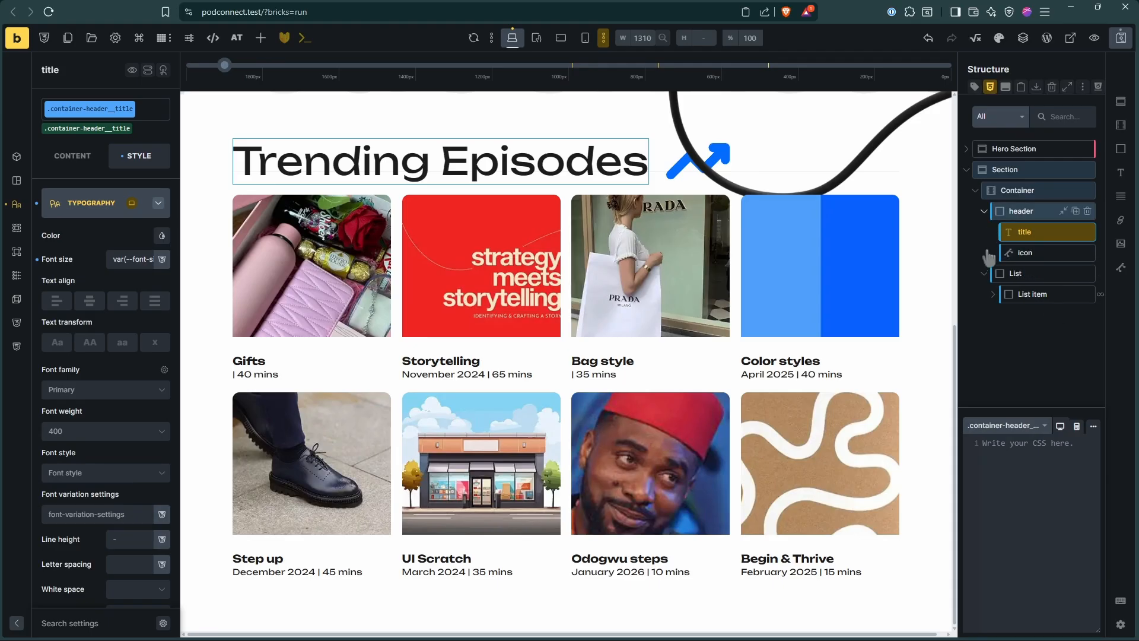
Assign the class default__container to the Trending Episodes section's container
{"action": "left_click", "coordinate": [984, 233]}
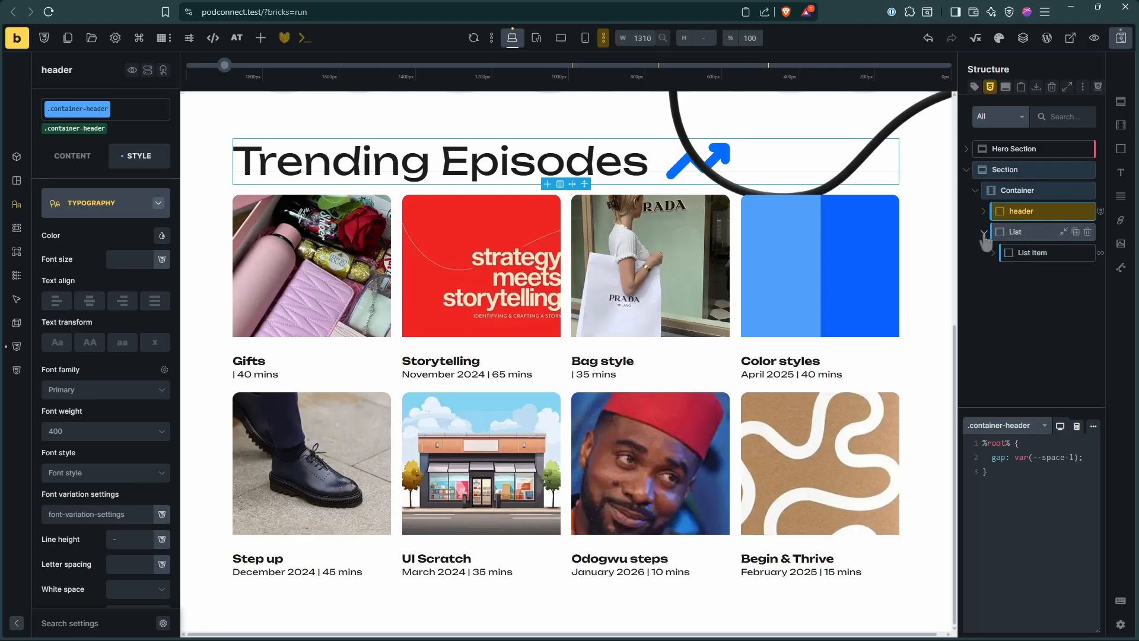
{"action": "left_click", "coordinate": [1016, 190]}
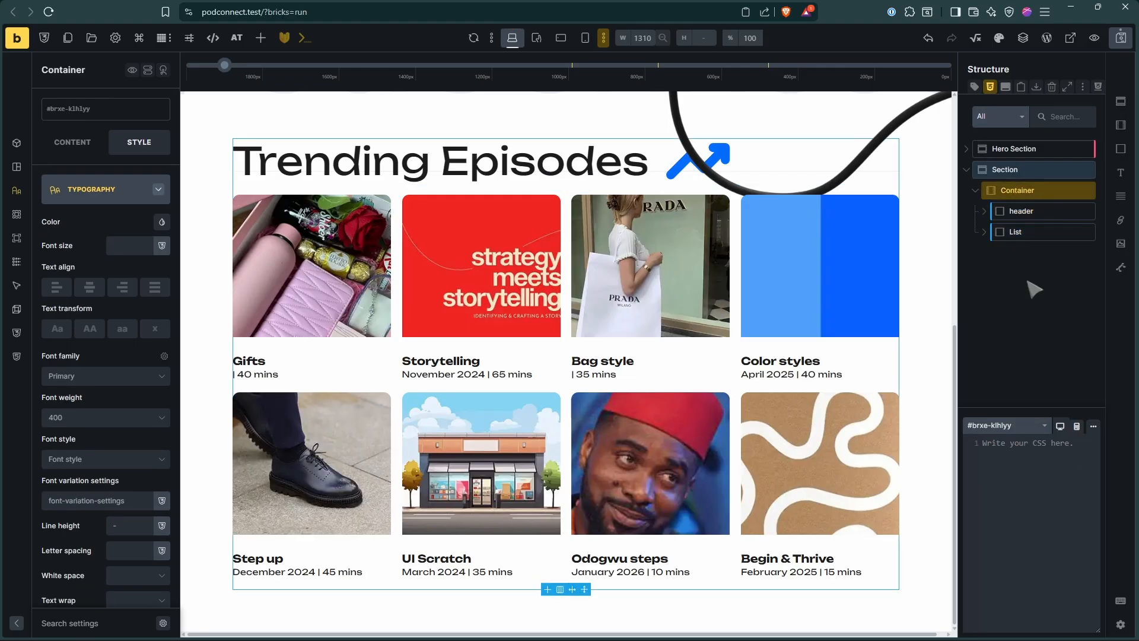
{"action": "key", "text": "ctrl+shift+p"}
{"action": "type", "text": "default__container"}
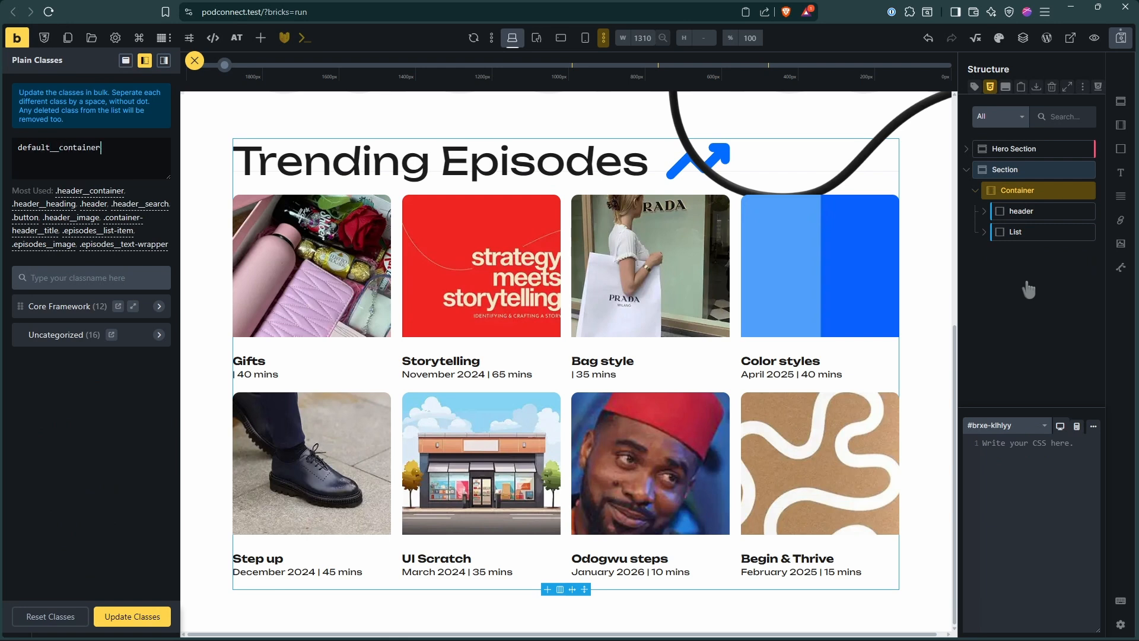
{"action": "key", "text": "Return"}
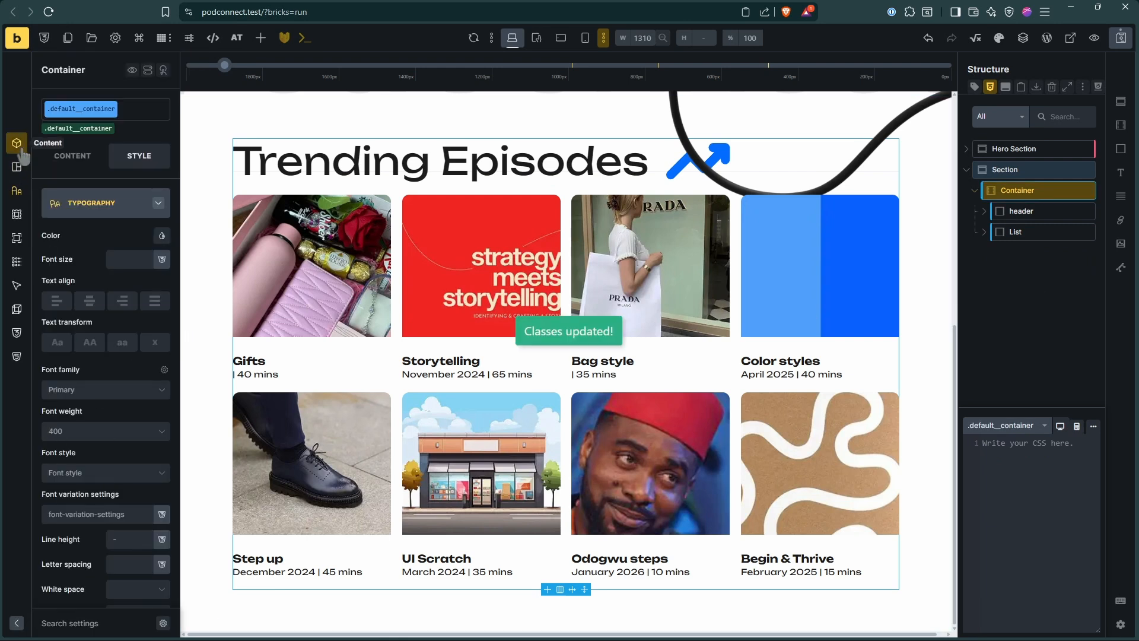
Add gap: var(--space-3xl) to the default__container class's CSS
{"action": "left_click", "coordinate": [18, 147]}
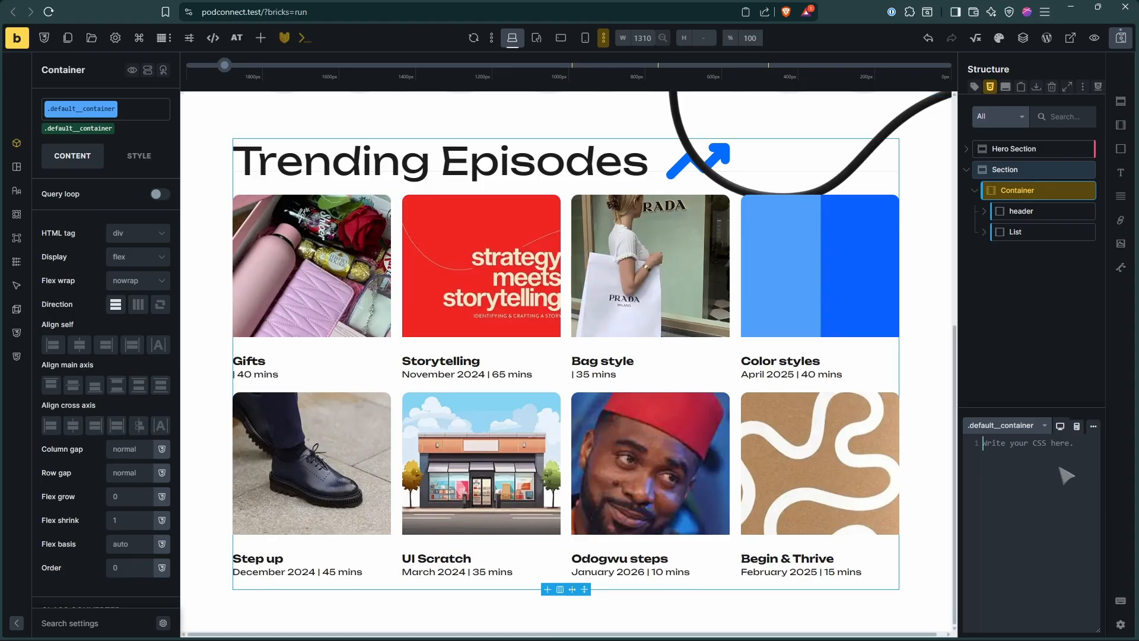
{"action": "type", "text": "R"}
{"action": "key", "text": "Tab"}
{"action": "type", "text": "gap: ;"}
{"action": "key", "text": "Tab"}
{"action": "type", "text": "e-"}
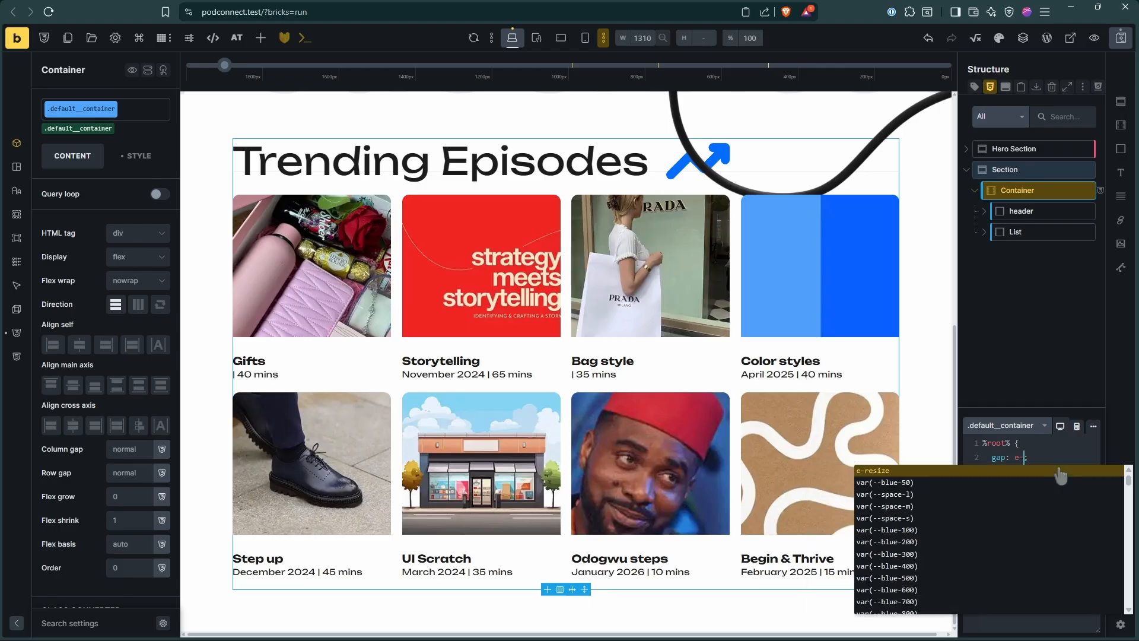
{"action": "type", "text": "3xl;"}
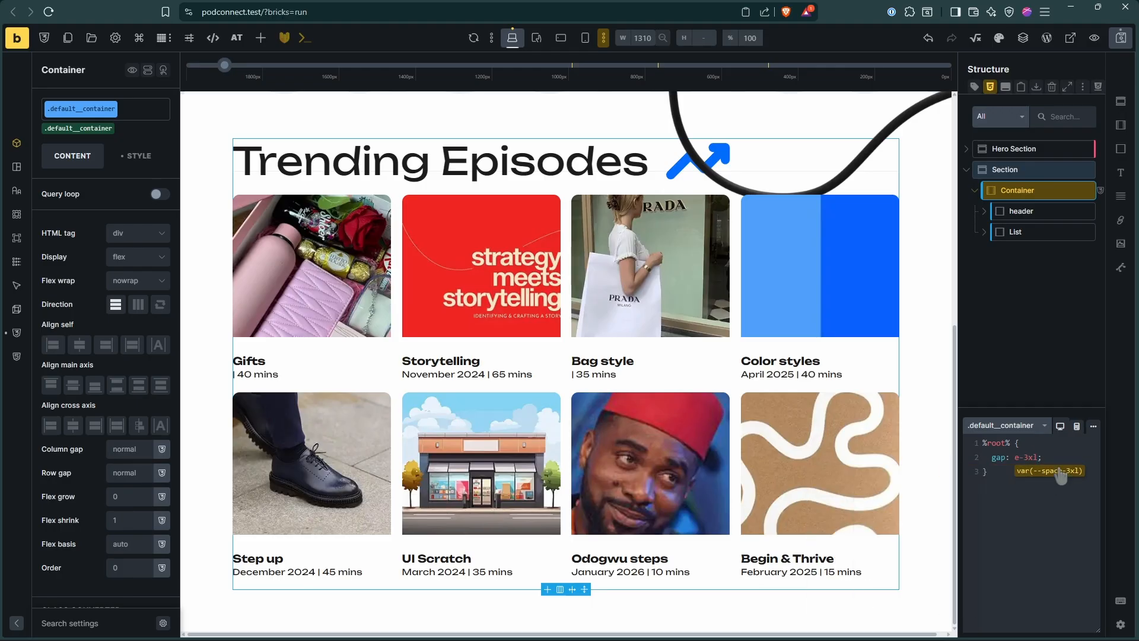
{"action": "left_click", "coordinate": [1059, 471]}
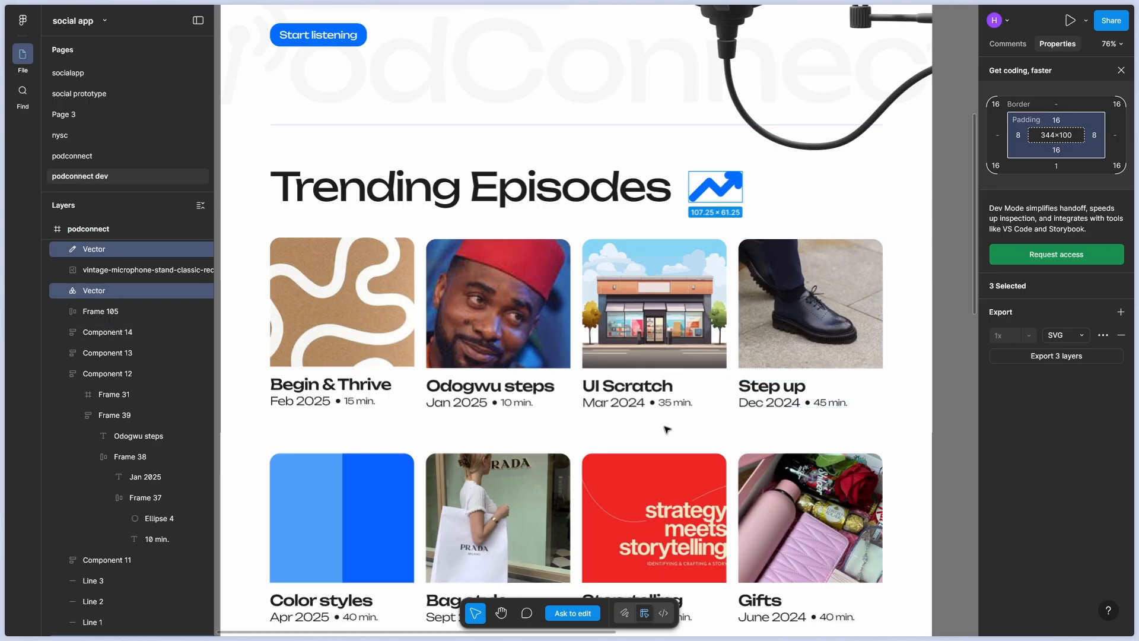
Compare the spacing between the Trending Episodes header and the episode grid with the Figma design
{"action": "key", "text": "alt+Tab"}
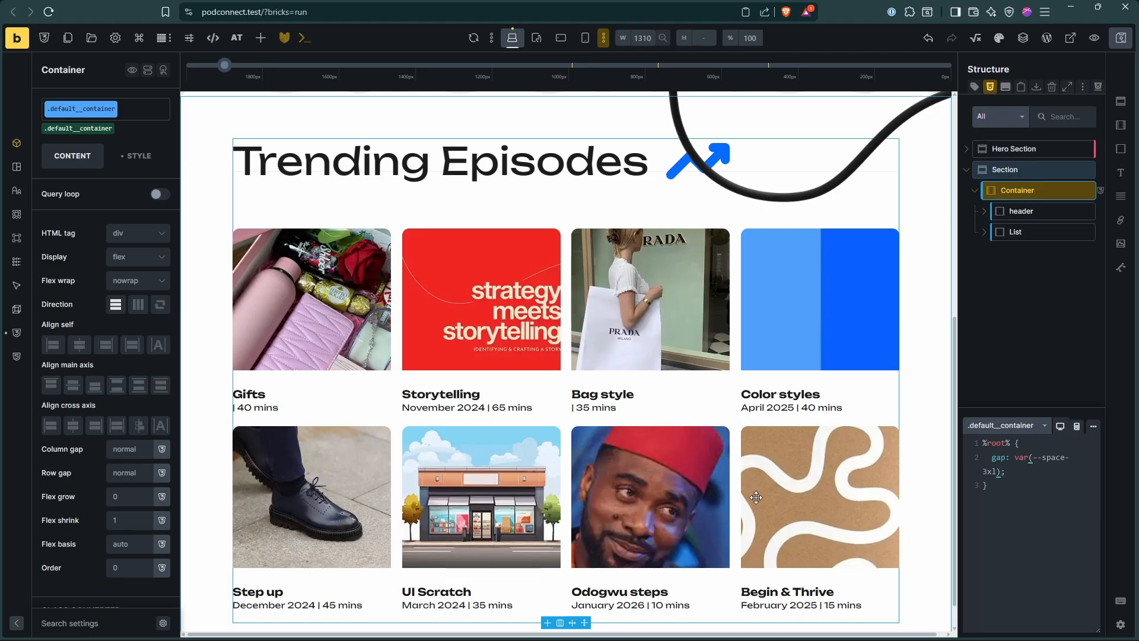
{"action": "key", "text": "alt+Tab"}
{"action": "scroll", "coordinate": [934, 472], "scroll_direction": "down", "scroll_amount": 1}
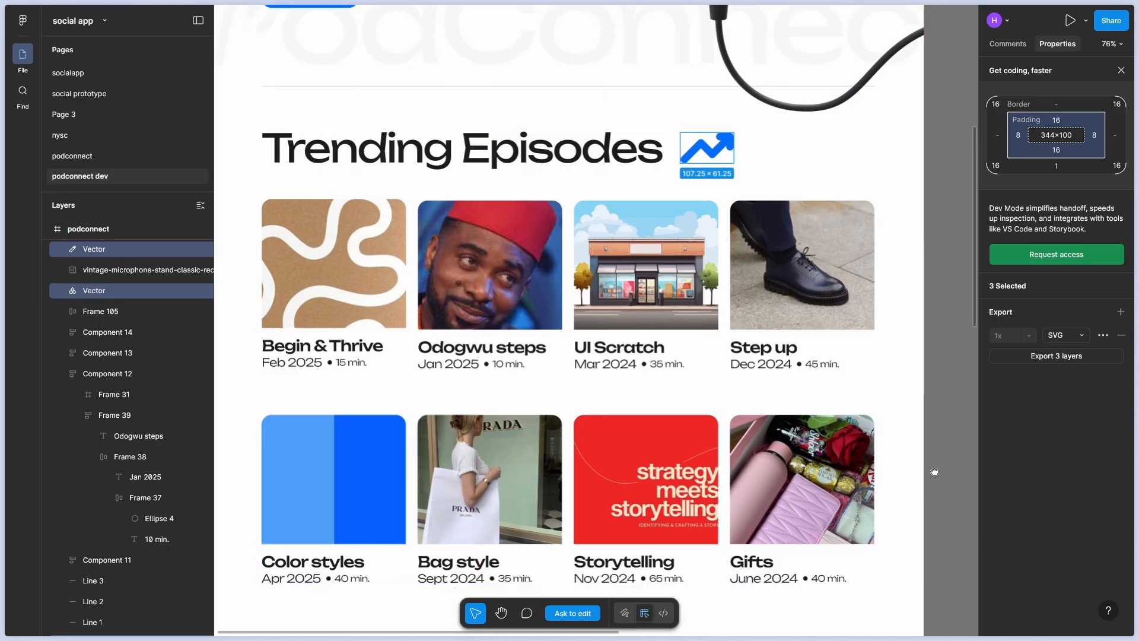
{"action": "scroll", "coordinate": [932, 439], "scroll_direction": "down", "scroll_amount": 3}
{"action": "scroll", "coordinate": [926, 404], "scroll_direction": "up", "scroll_amount": 2}
{"action": "key", "text": "alt+Tab"}
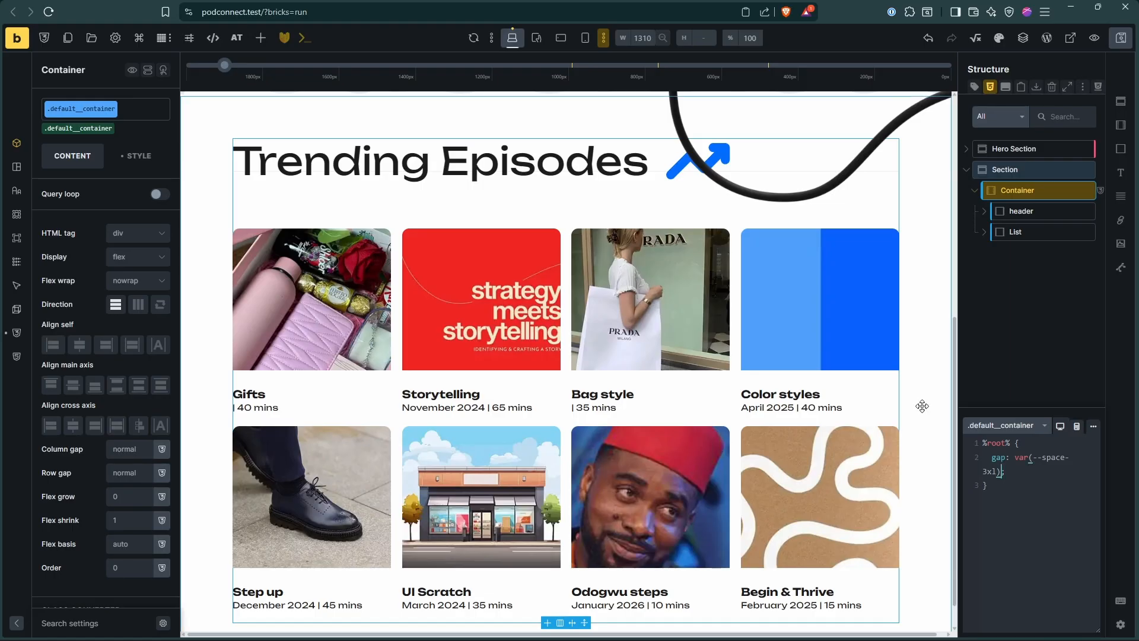
{"action": "key", "text": "alt+Tab"}
{"action": "key", "text": "alt+Tab"}
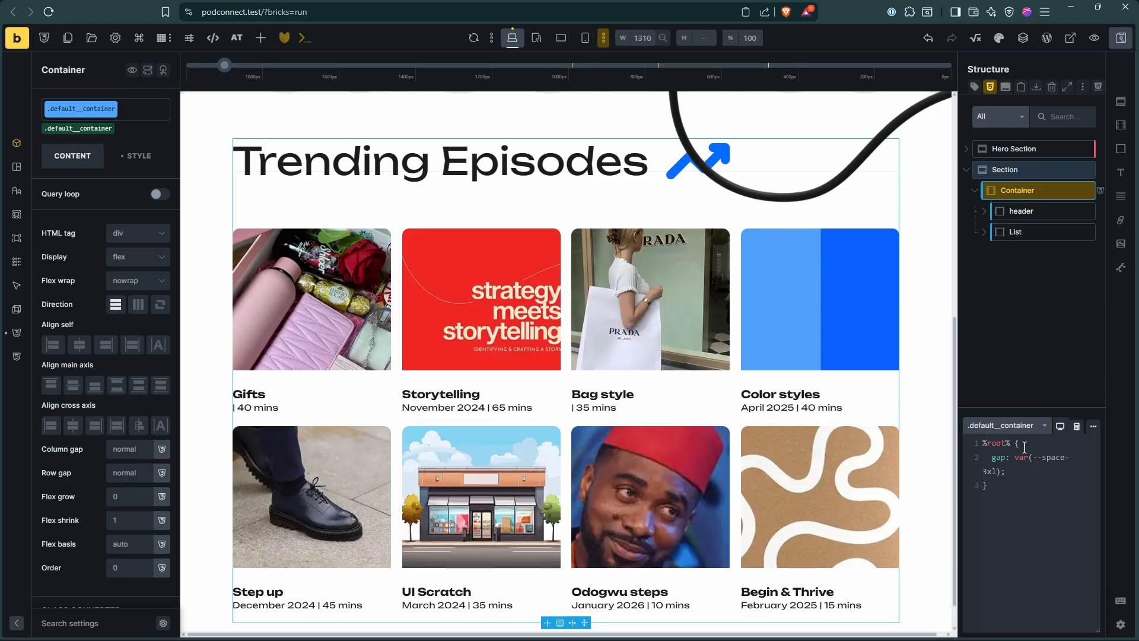
Change the default__container class's gap to var(--space-4xl)
{"action": "left_click", "coordinate": [1033, 458]}
{"action": "type", "text": "4"}
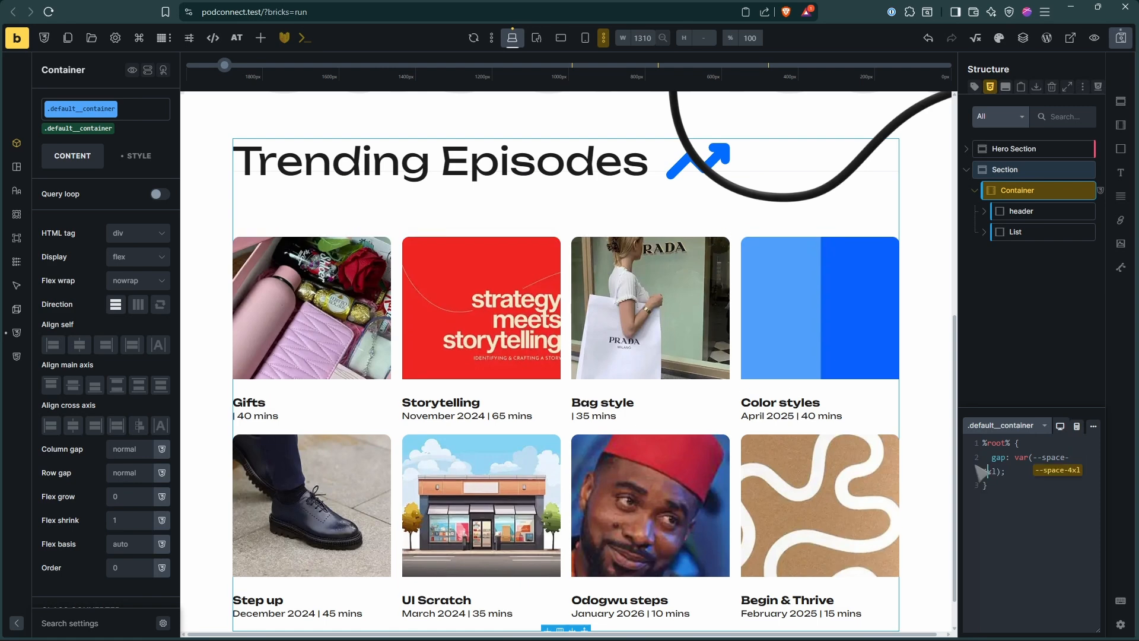
{"action": "left_click", "coordinate": [1014, 298]}
Examine the divider lines between the Figma design's sections and compare them with the hero's bottom line in Bricks
{"action": "scroll", "coordinate": [683, 357], "scroll_direction": "up", "scroll_amount": 4}
{"action": "scroll", "coordinate": [682, 357], "scroll_direction": "down", "scroll_amount": 5}
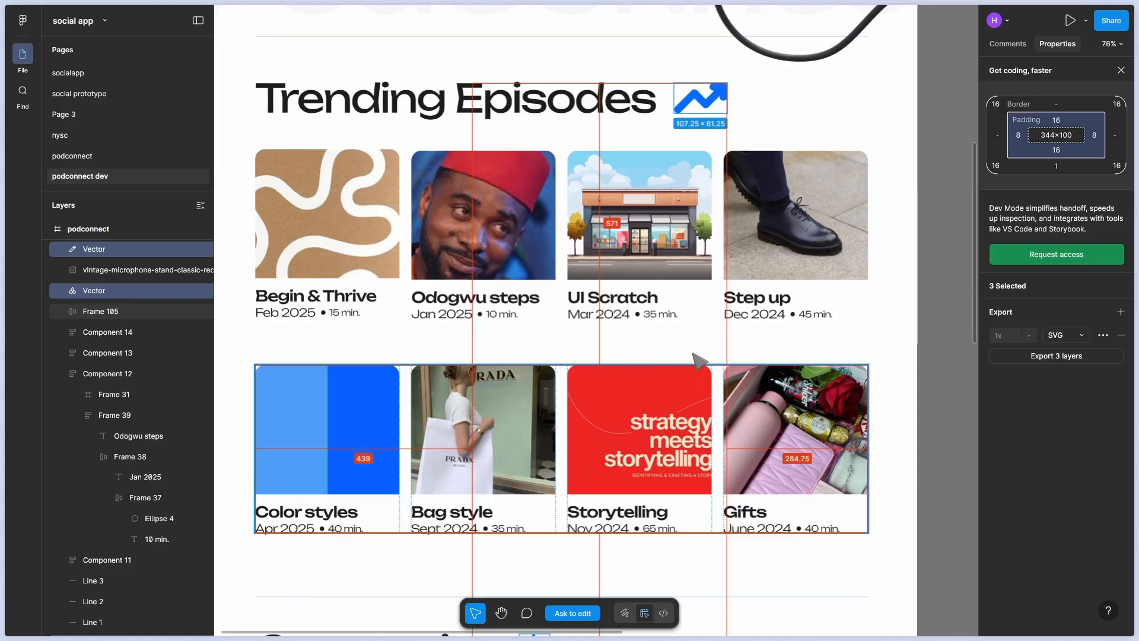
{"action": "scroll", "coordinate": [778, 397], "scroll_direction": "down", "scroll_amount": 2}
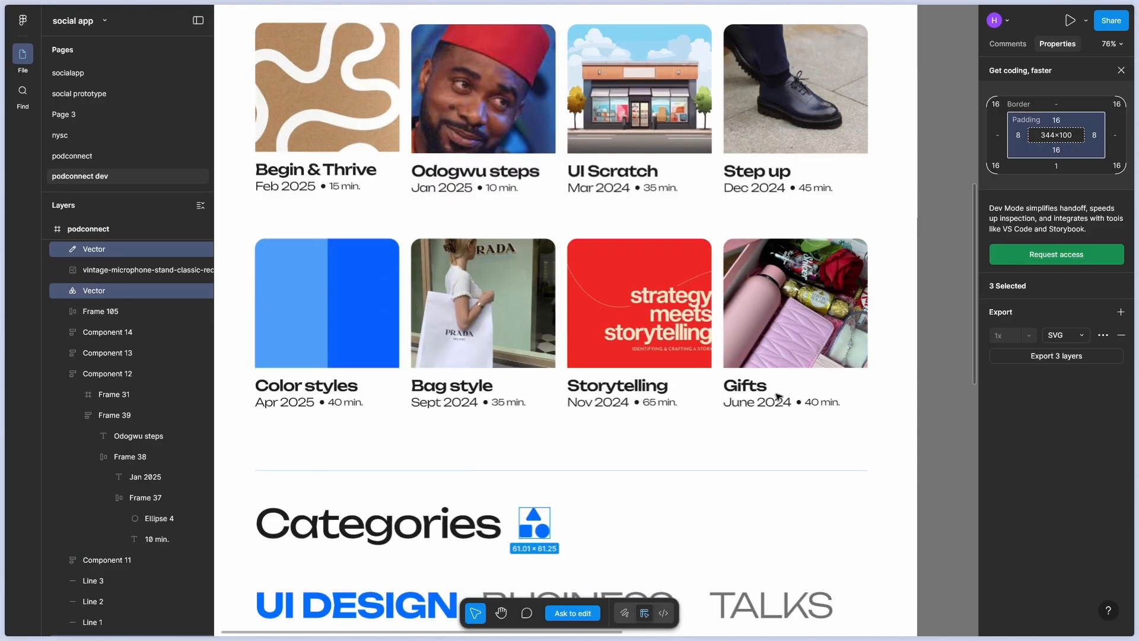
{"action": "scroll", "coordinate": [778, 396], "scroll_direction": "down", "scroll_amount": 2}
{"action": "scroll", "coordinate": [778, 397], "scroll_direction": "down", "scroll_amount": 8}
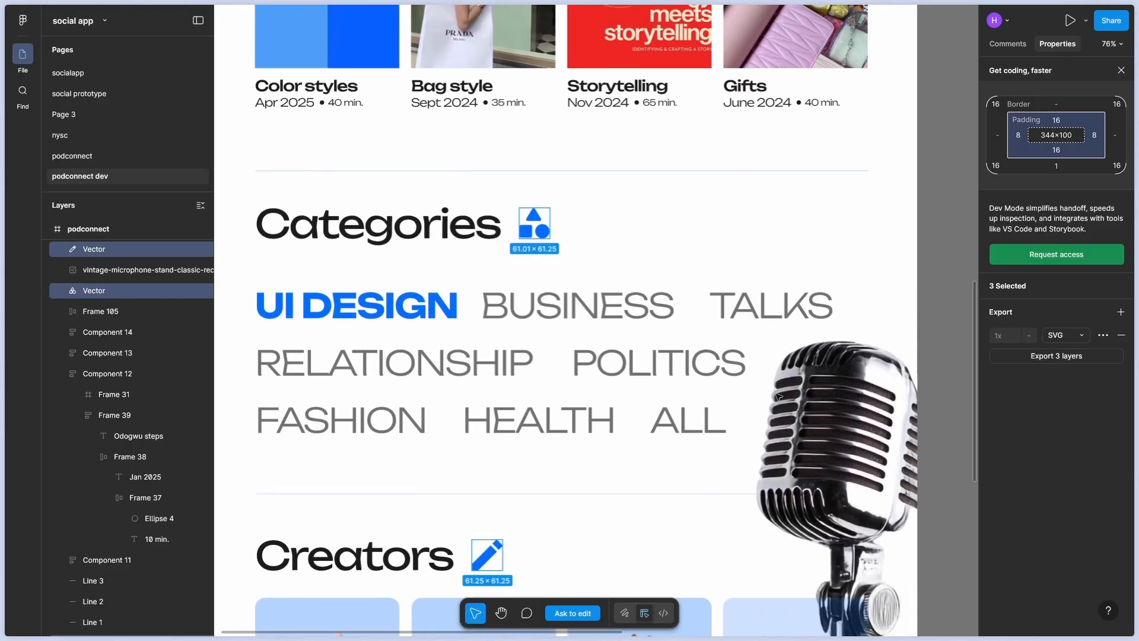
{"action": "scroll", "coordinate": [779, 396], "scroll_direction": "down", "scroll_amount": 1}
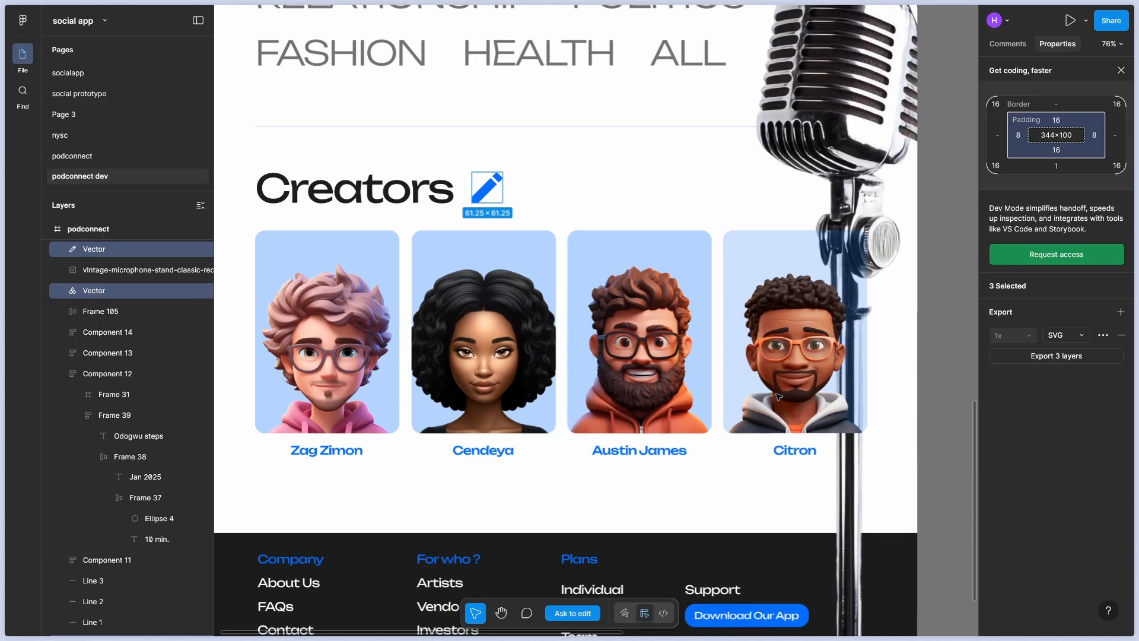
{"action": "scroll", "coordinate": [779, 396], "scroll_direction": "up", "scroll_amount": 12}
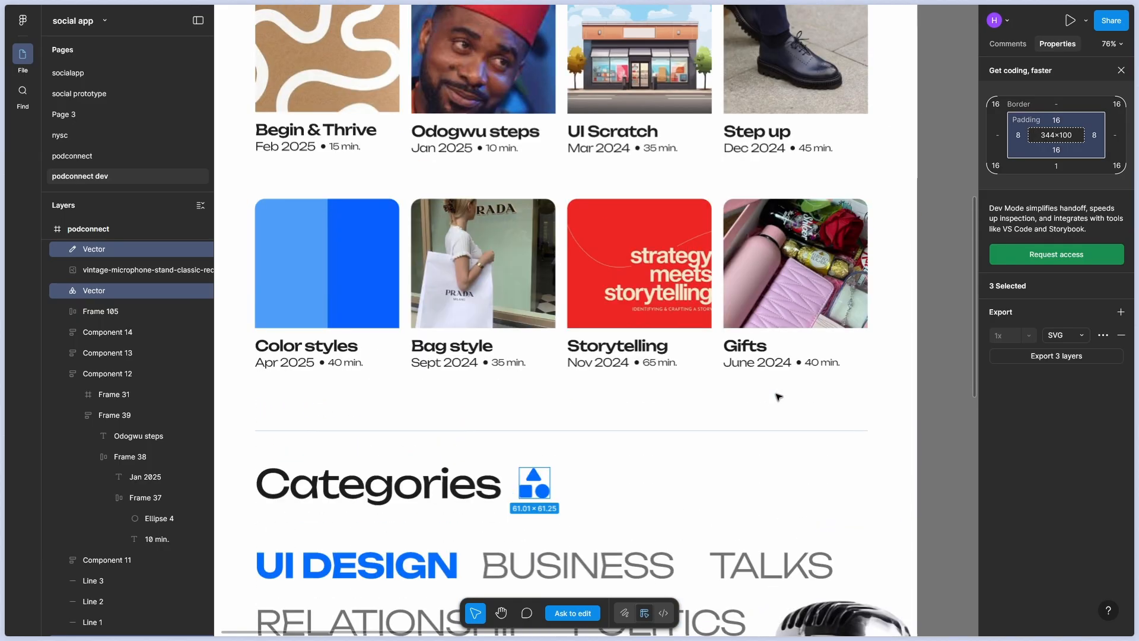
{"action": "key", "text": "alt+Tab"}
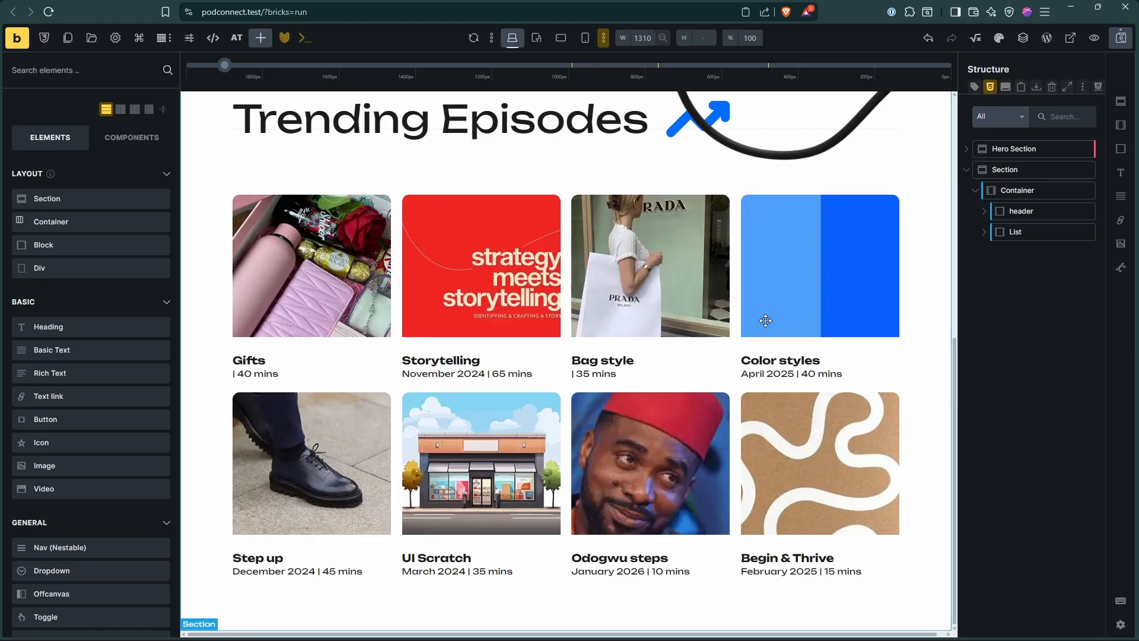
{"action": "scroll", "coordinate": [763, 318], "scroll_direction": "up", "scroll_amount": 4}
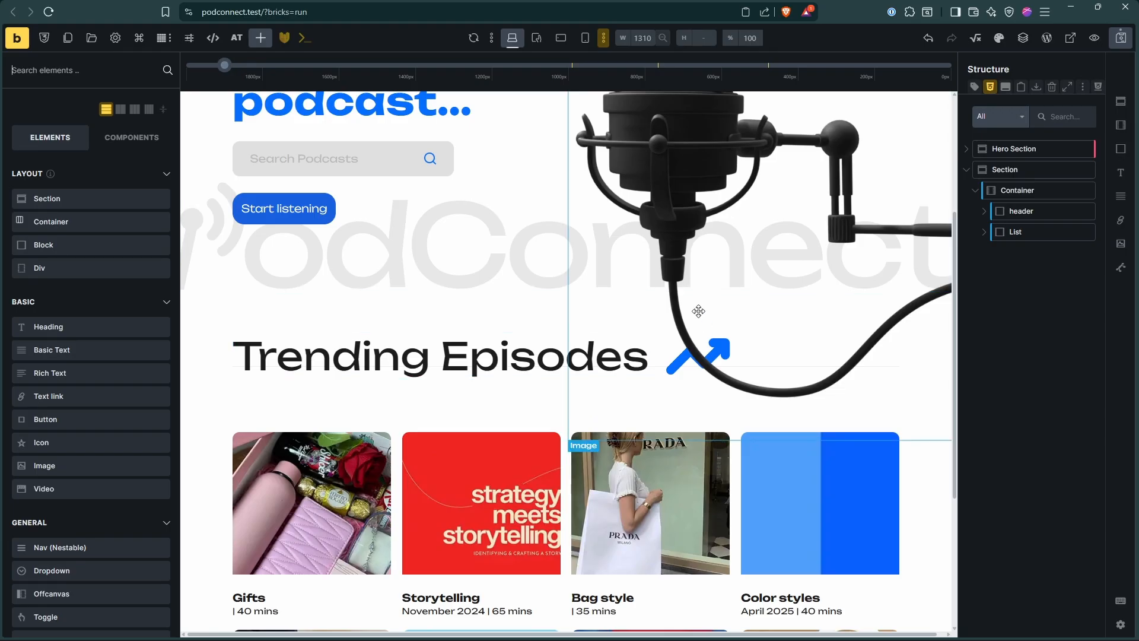
{"action": "scroll", "coordinate": [802, 400], "scroll_direction": "up", "scroll_amount": 1}
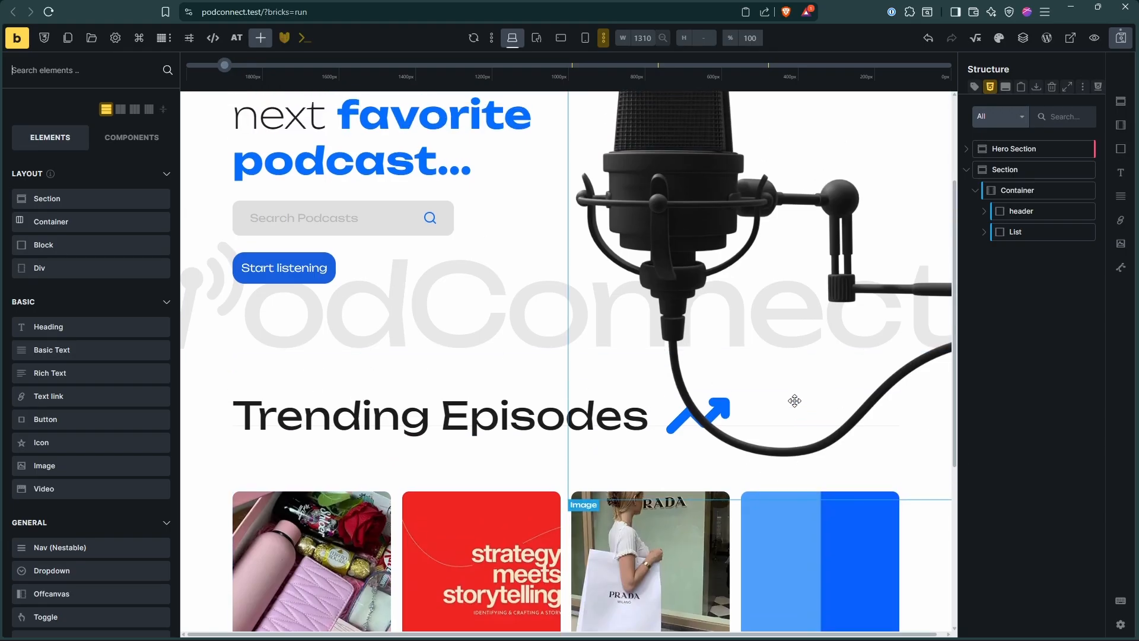
Copy the ::after divider CSS from the Hero Section container's header__container class
{"action": "left_click", "coordinate": [1020, 148]}
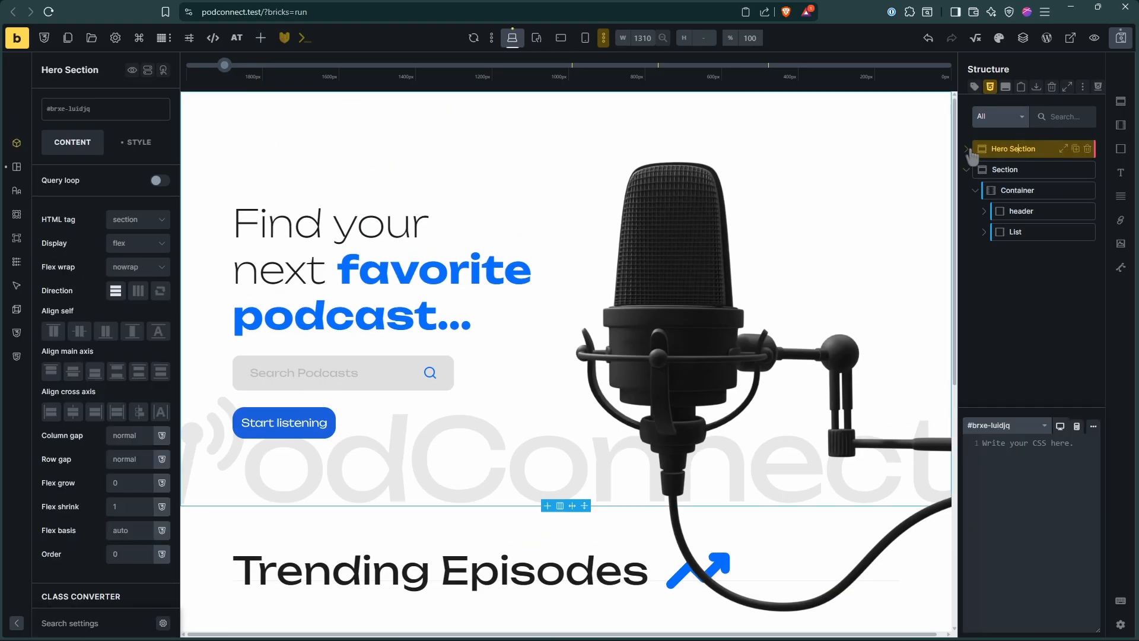
{"action": "left_click", "coordinate": [967, 149]}
{"action": "left_click", "coordinate": [1017, 170]}
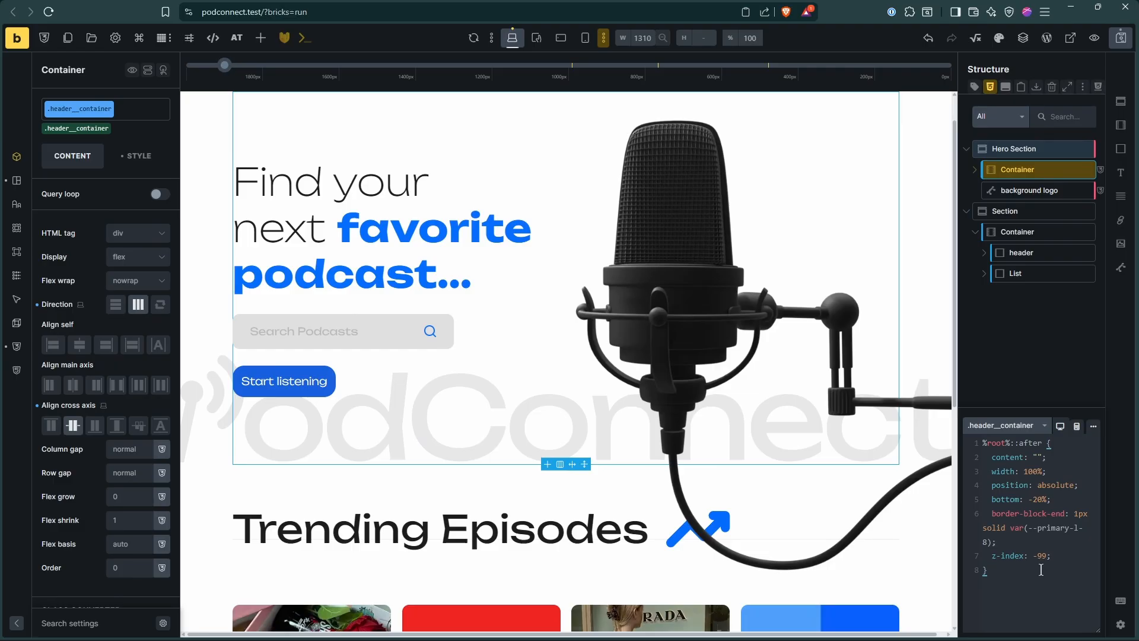
{"action": "key", "text": "ctrl+a"}
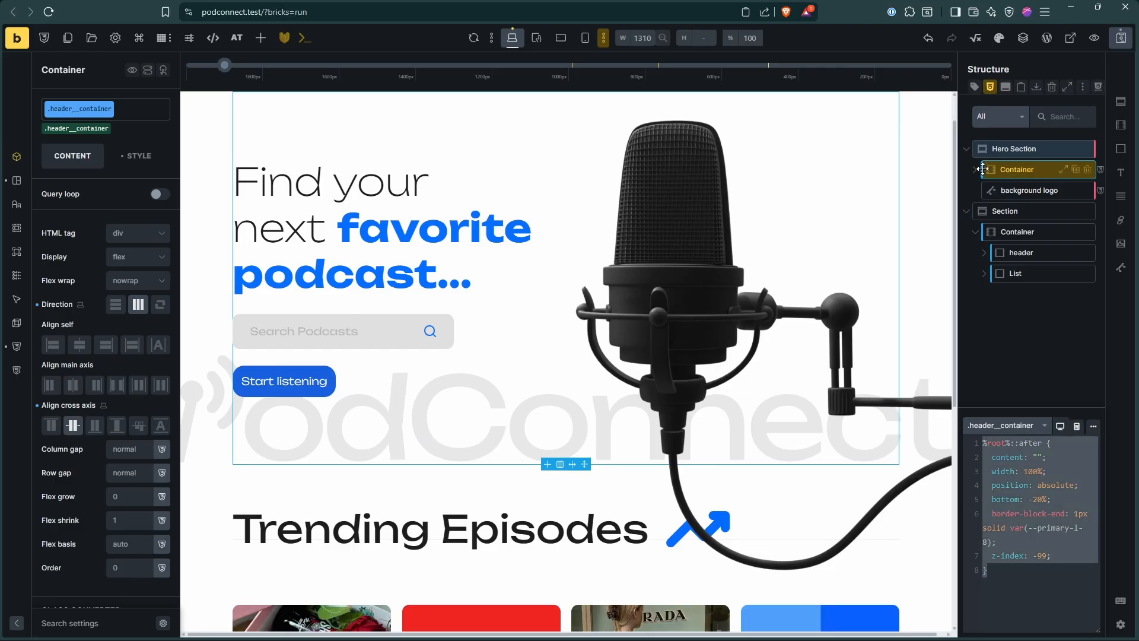
{"action": "left_click", "coordinate": [969, 149]}
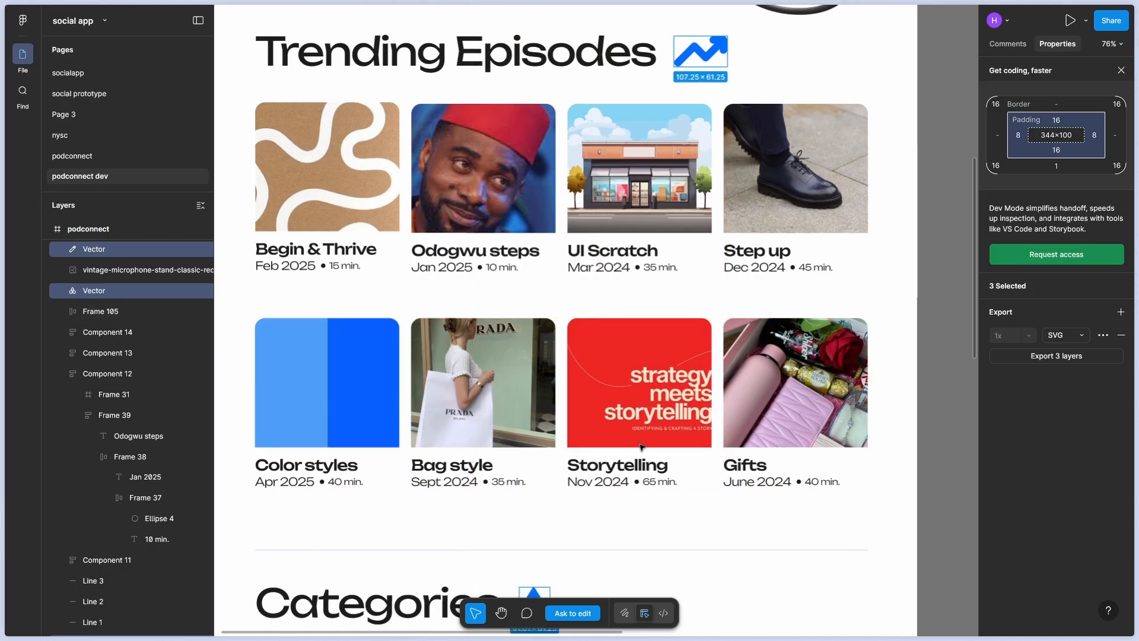
Check in Figma which sections, from Trending Episodes down to Creators, end with a divider line
{"action": "scroll", "coordinate": [643, 446], "scroll_direction": "down", "scroll_amount": 3}
{"action": "scroll", "coordinate": [642, 447], "scroll_direction": "down", "scroll_amount": 8}
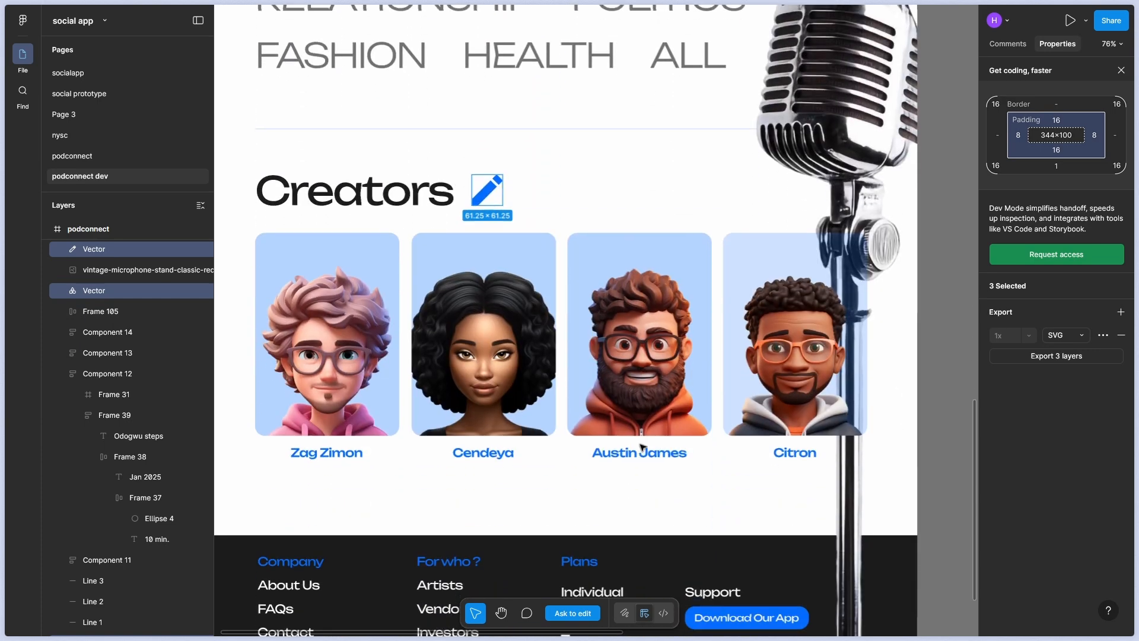
{"action": "scroll", "coordinate": [641, 448], "scroll_direction": "up", "scroll_amount": 2}
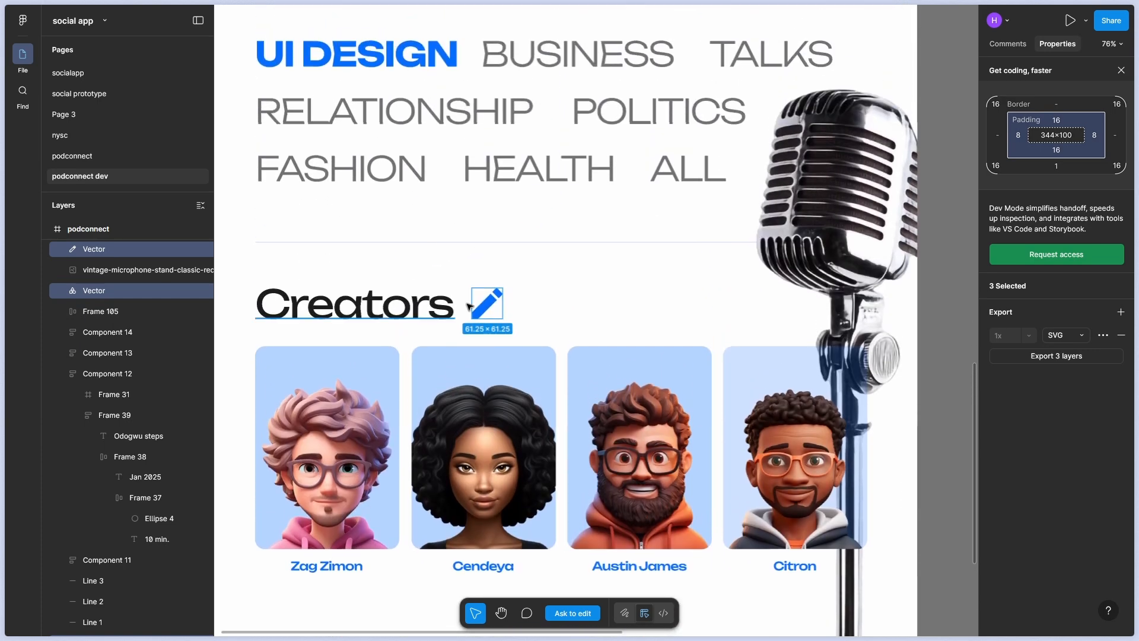
{"action": "scroll", "coordinate": [516, 301], "scroll_direction": "down", "scroll_amount": 2}
{"action": "scroll", "coordinate": [558, 196], "scroll_direction": "up", "scroll_amount": 2}
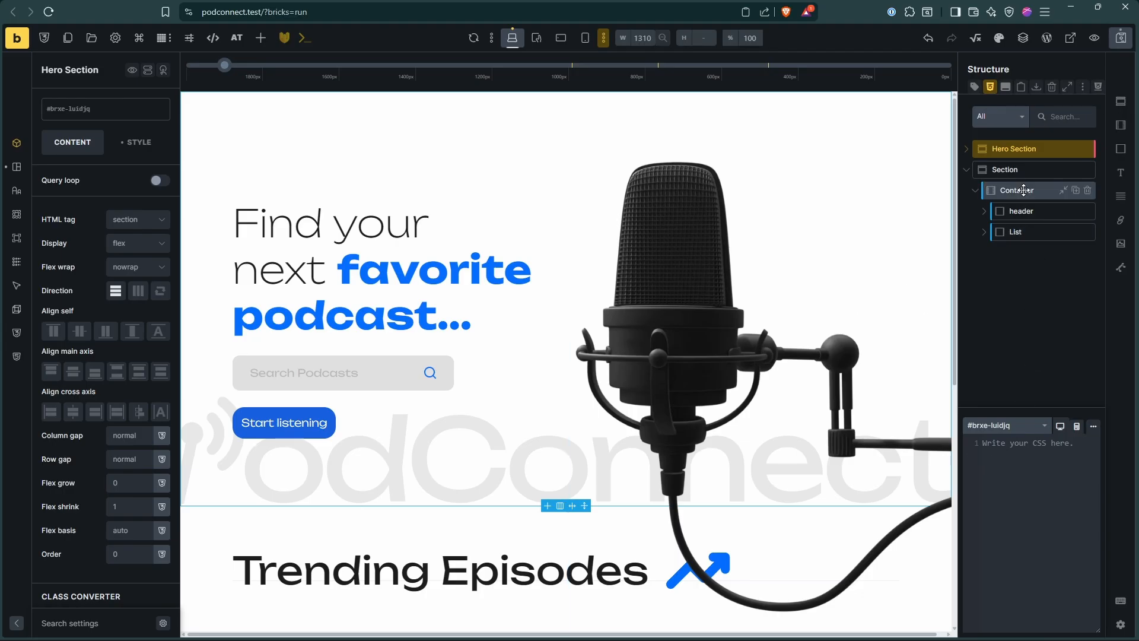
Add the class container-border-bottom to the Trending Episodes container alongside default__container and make it the active class for custom CSS
{"action": "left_click", "coordinate": [1024, 190]}
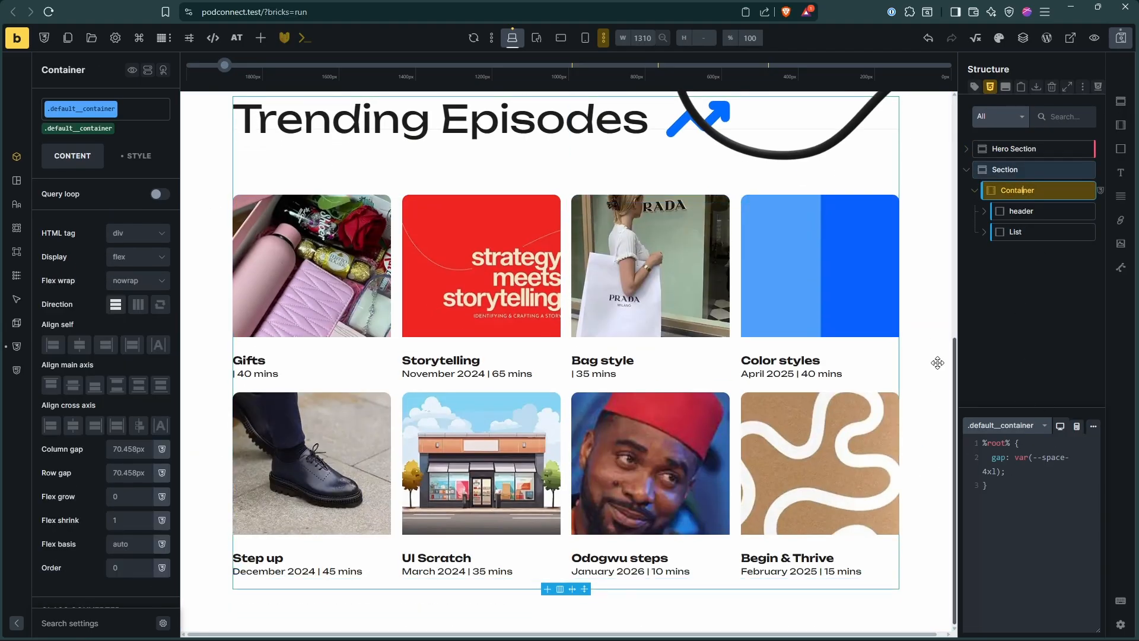
{"action": "key", "text": "ctrl+shift+p"}
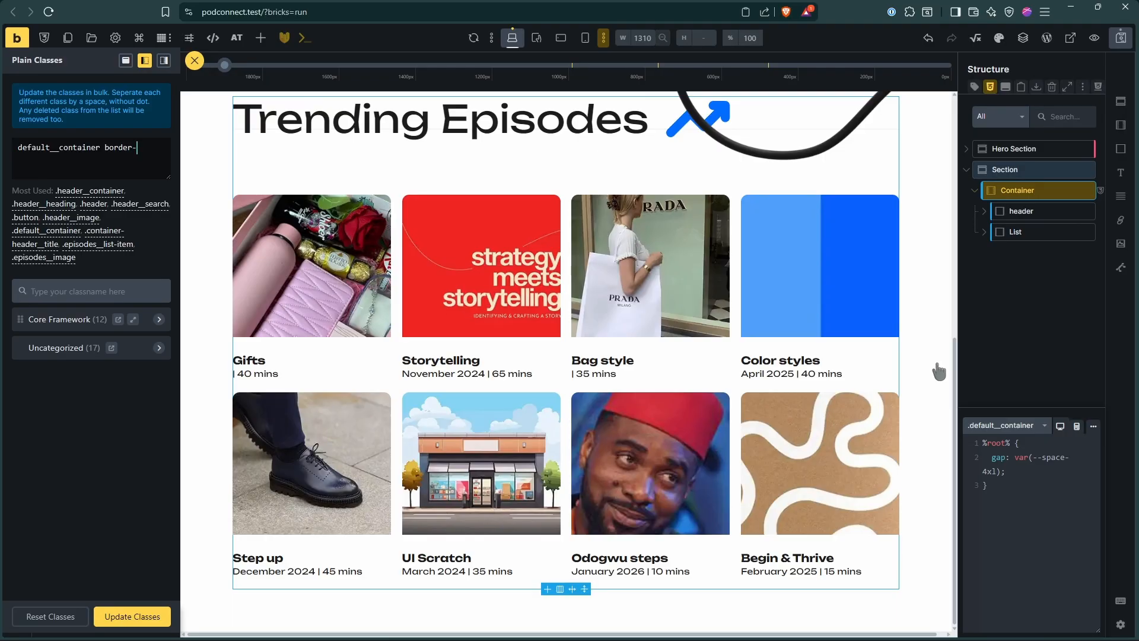
{"action": "type", "text": "bo"}
{"action": "key", "text": "BackSpace"}
{"action": "key", "text": "BackSpace"}
{"action": "type", "text": "conte"}
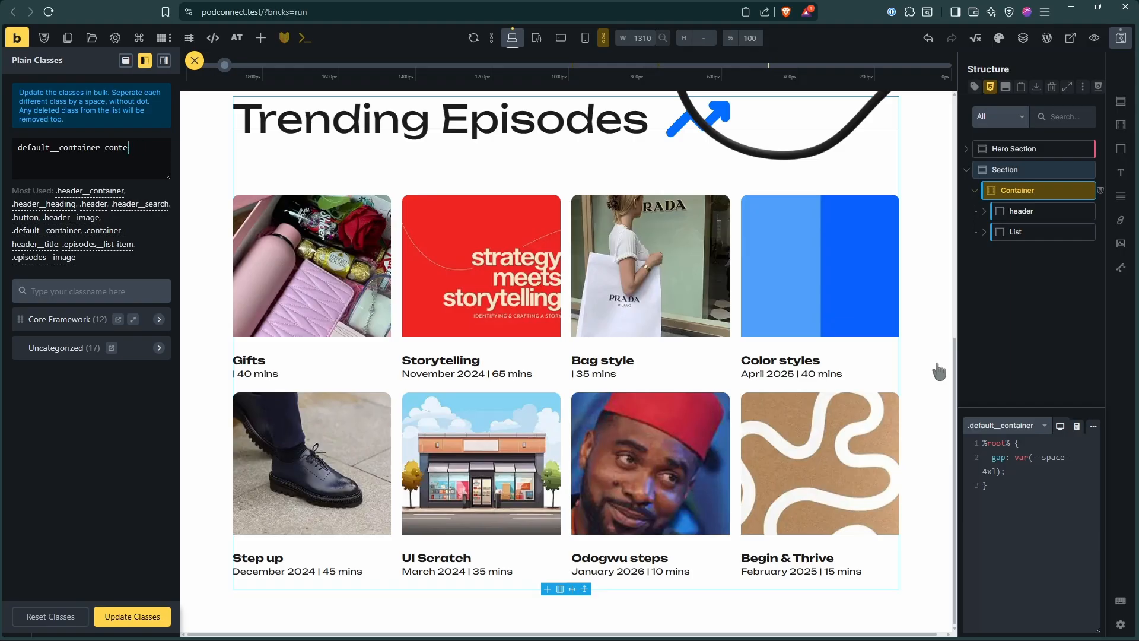
{"action": "key", "text": "BackSpace"}
{"action": "type", "text": "a"}
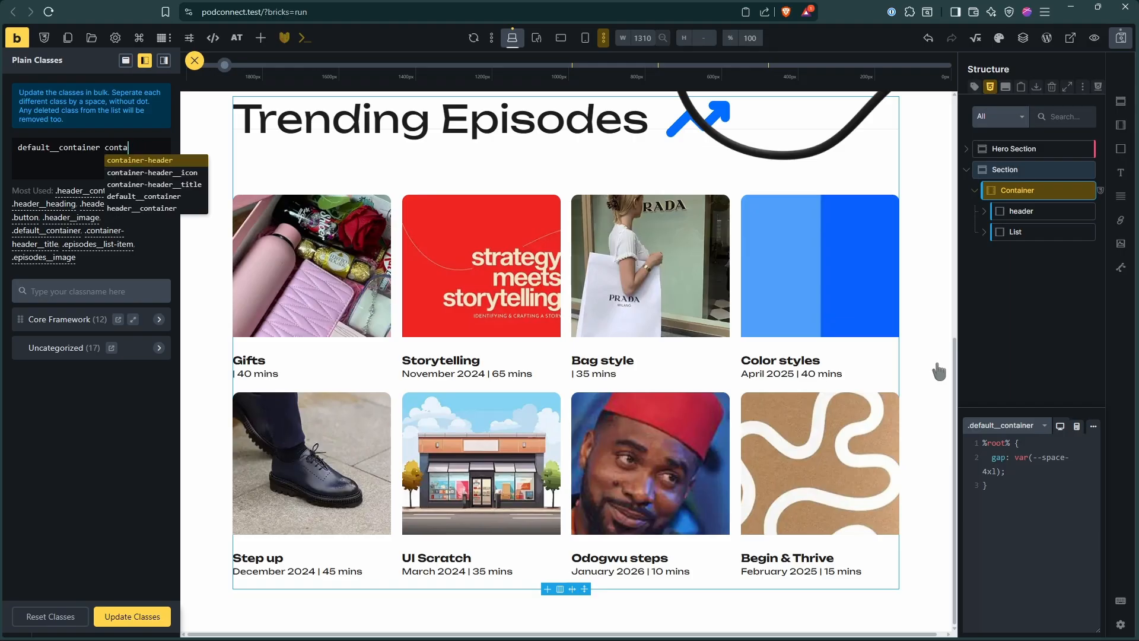
{"action": "type", "text": "iner__bo"}
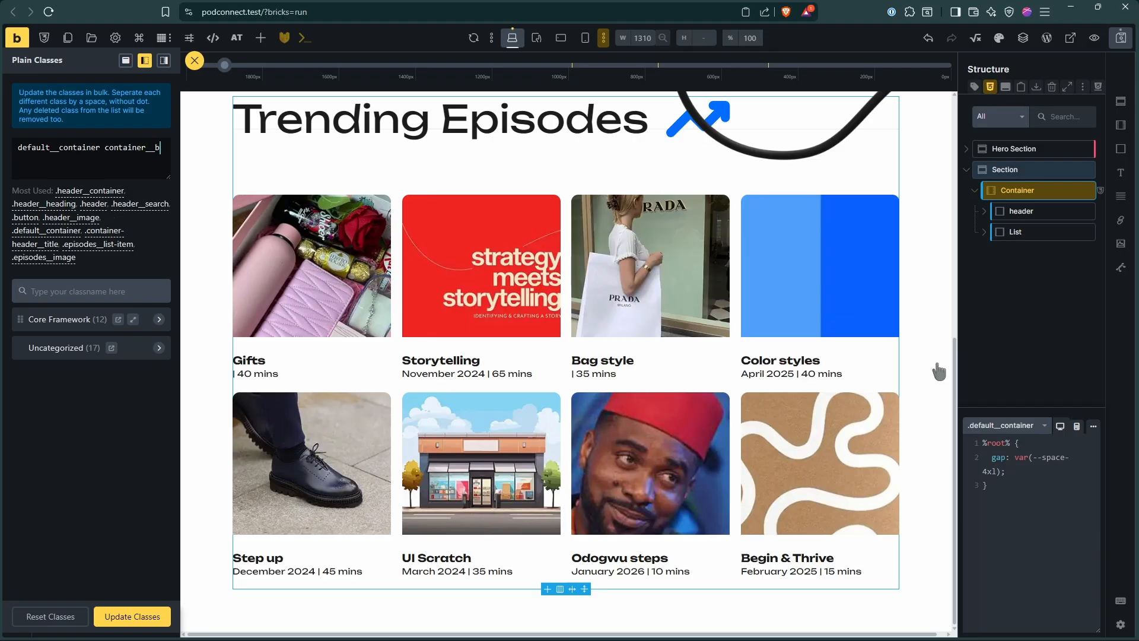
{"action": "key", "text": "BackSpace"}
{"action": "type", "text": "-border-bottom"}
{"action": "key", "text": "Return"}
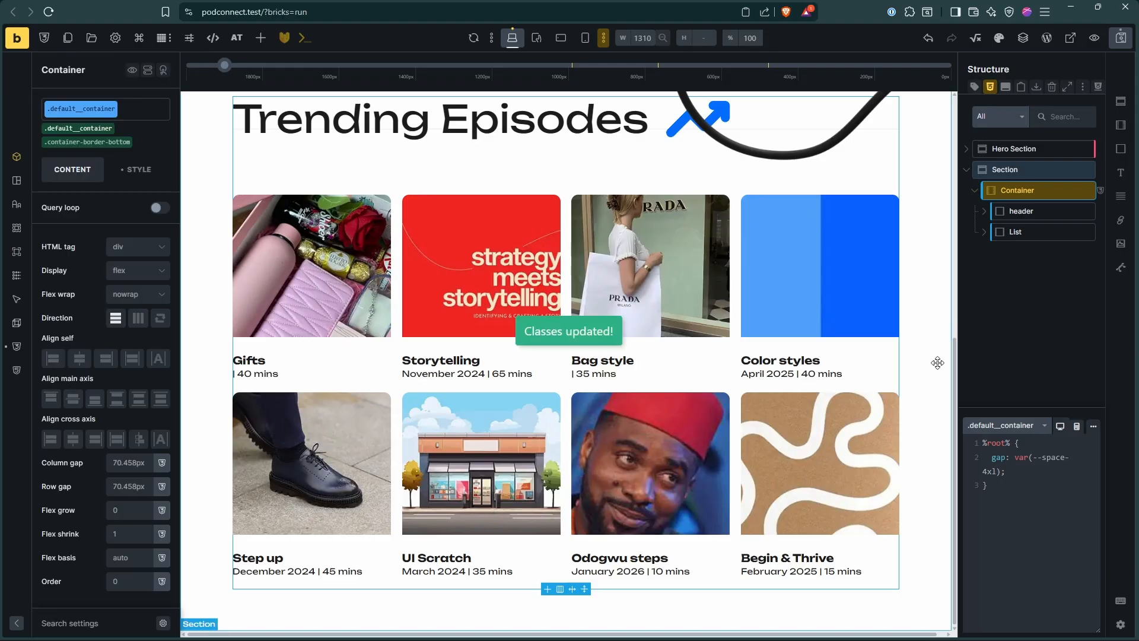
{"action": "left_click", "coordinate": [1030, 426]}
{"action": "left_click", "coordinate": [1014, 457]}
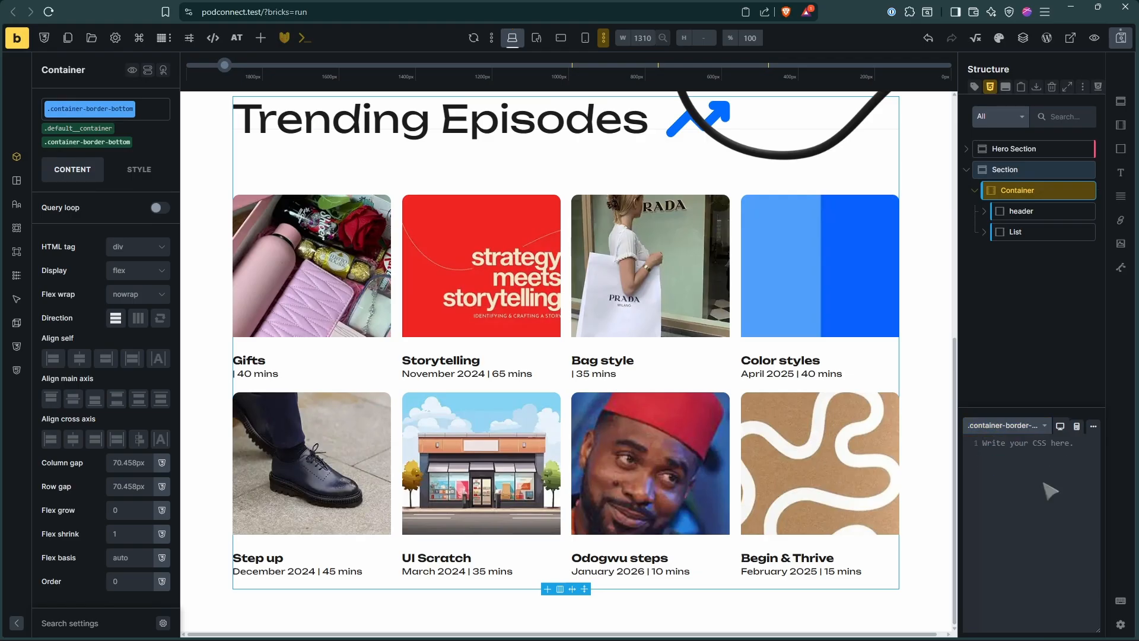
Paste the copied ::after divider rule into the custom CSS of the container-border-bottom class
{"action": "type", "text": "%root%::after {   content: \"\";   width: 100%;   position: absolute;   bottom: -20%;   border-block-end: 1px solid var(--primary-l-8);   z-index: -99; }"}
{"action": "scroll", "coordinate": [682, 416], "scroll_direction": "up", "scroll_amount": 1}
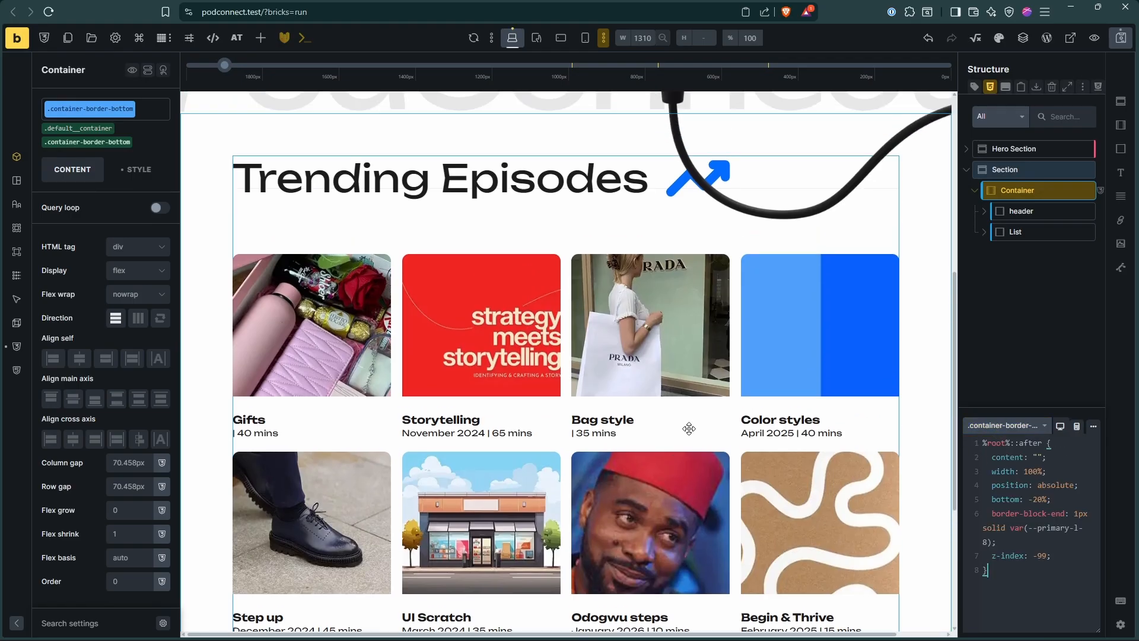
{"action": "scroll", "coordinate": [689, 429], "scroll_direction": "down", "scroll_amount": 3}
{"action": "scroll", "coordinate": [689, 428], "scroll_direction": "down", "scroll_amount": 3}
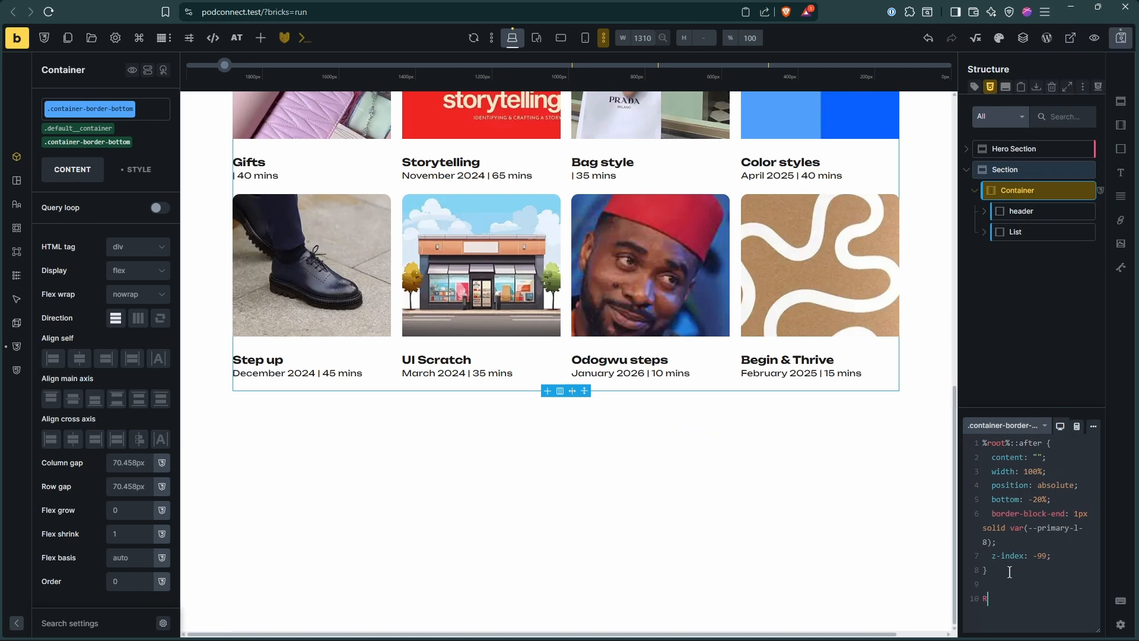
Add a %root% rule with position: relative below the ::after rule in the container-border-bottom CSS
{"action": "type", "text": "pos"}
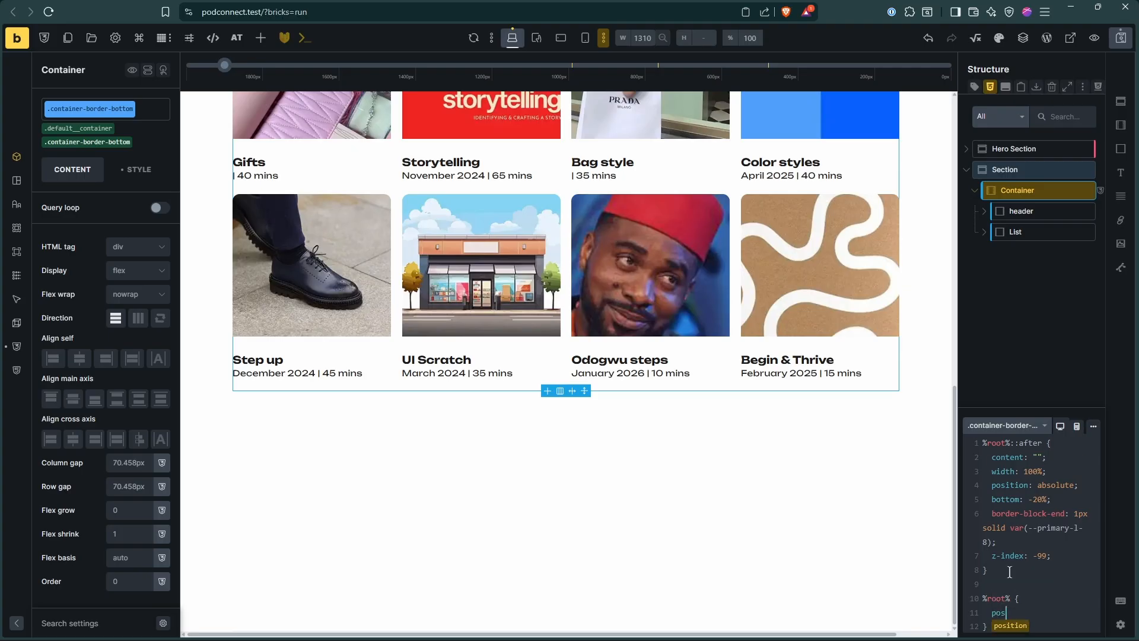
{"action": "key", "text": "Return"}
{"action": "type", "text": "relative;"}
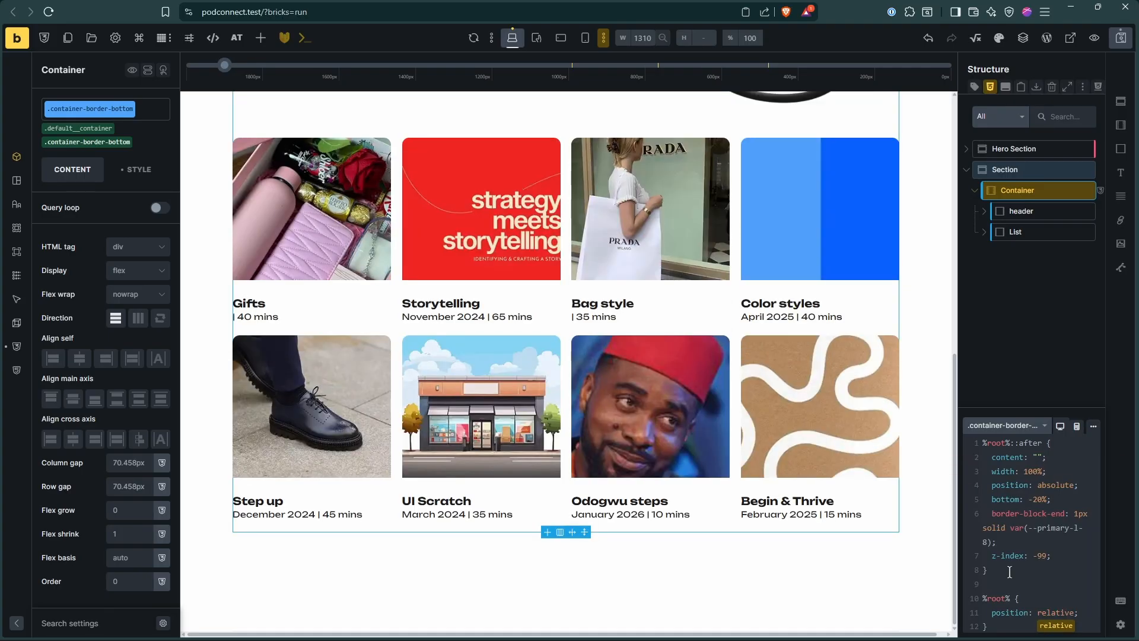
{"action": "scroll", "coordinate": [623, 368], "scroll_direction": "up", "scroll_amount": 4}
{"action": "scroll", "coordinate": [623, 368], "scroll_direction": "down", "scroll_amount": 4}
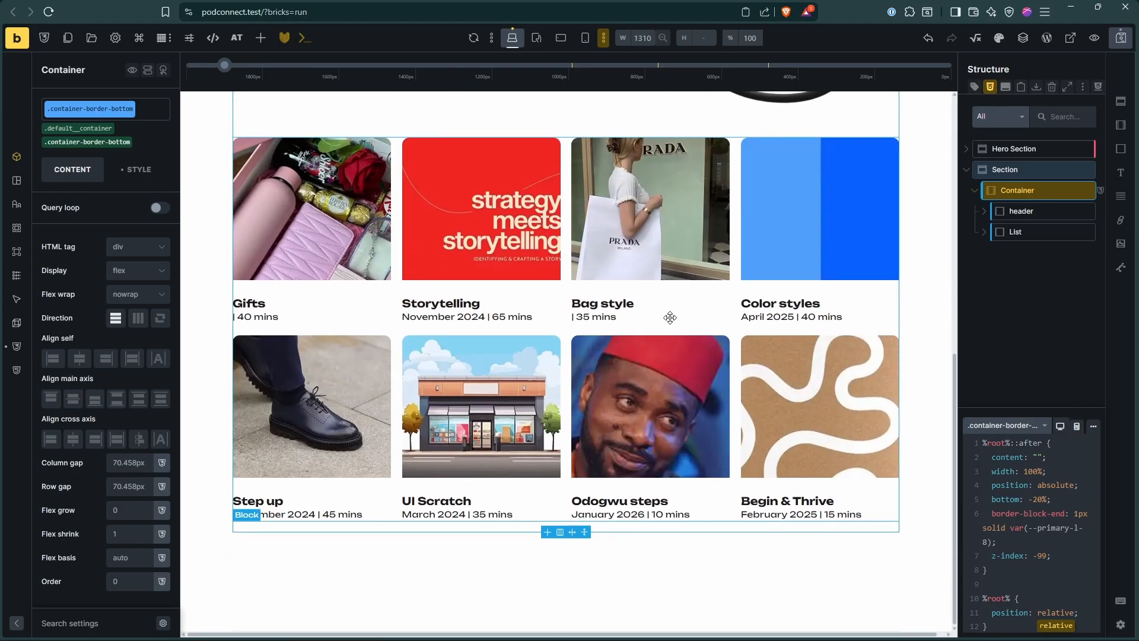
{"action": "scroll", "coordinate": [917, 403], "scroll_direction": "up", "scroll_amount": 1}
{"action": "left_click", "coordinate": [1047, 303]}
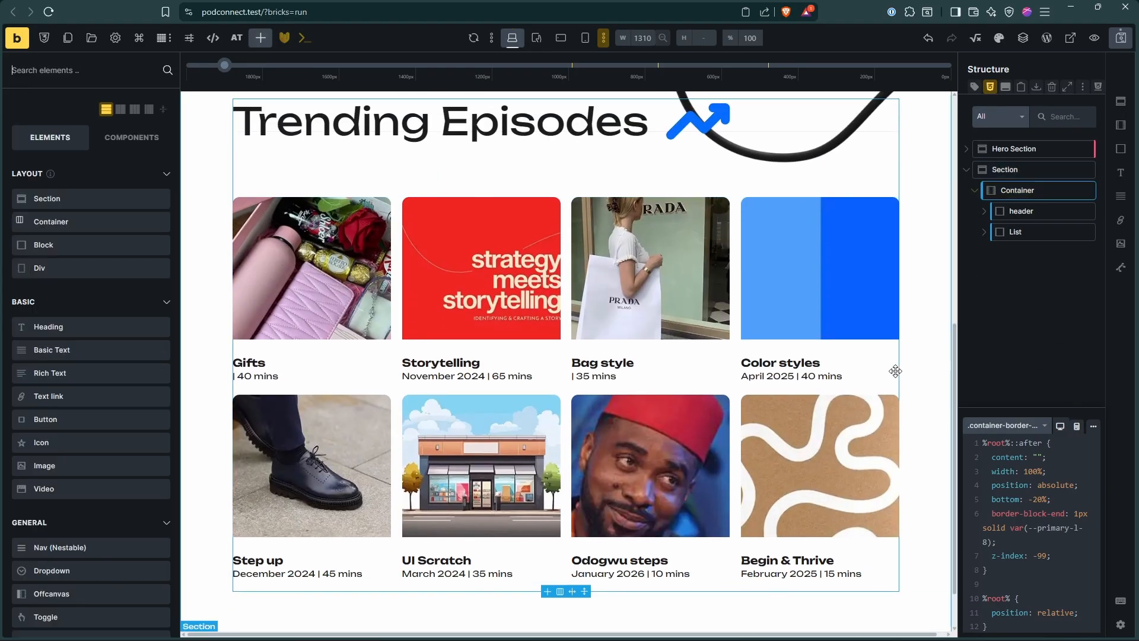
{"action": "scroll", "coordinate": [895, 371], "scroll_direction": "down", "scroll_amount": 1}
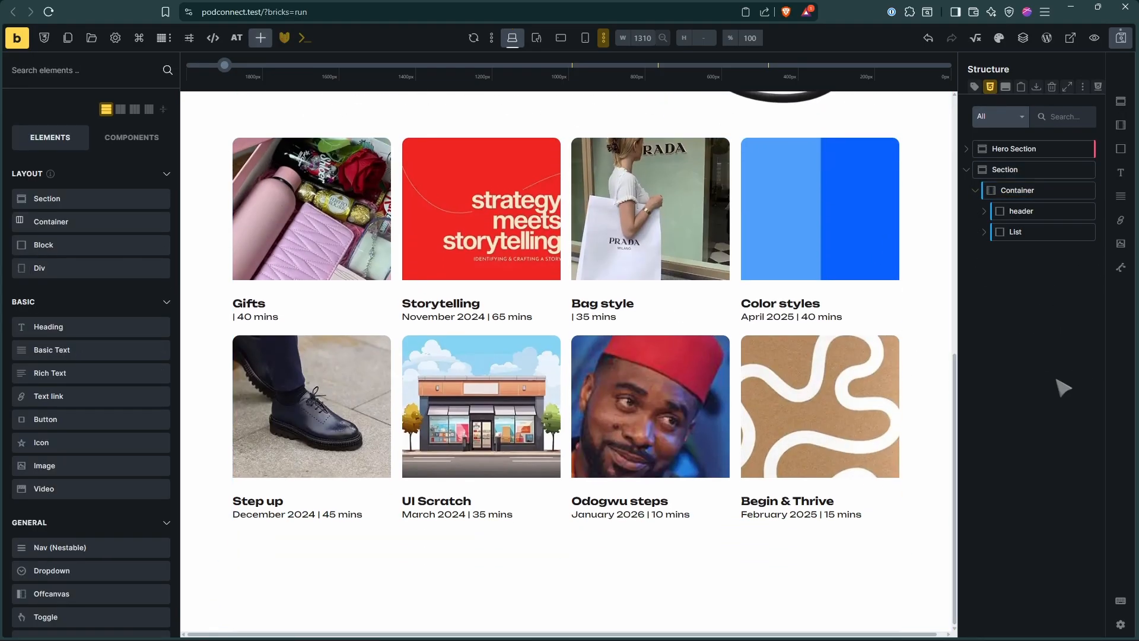
Set the ::after divider's bottom offset to 0 in the Trending Episodes container's container-border-bottom CSS
{"action": "left_click", "coordinate": [1018, 190]}
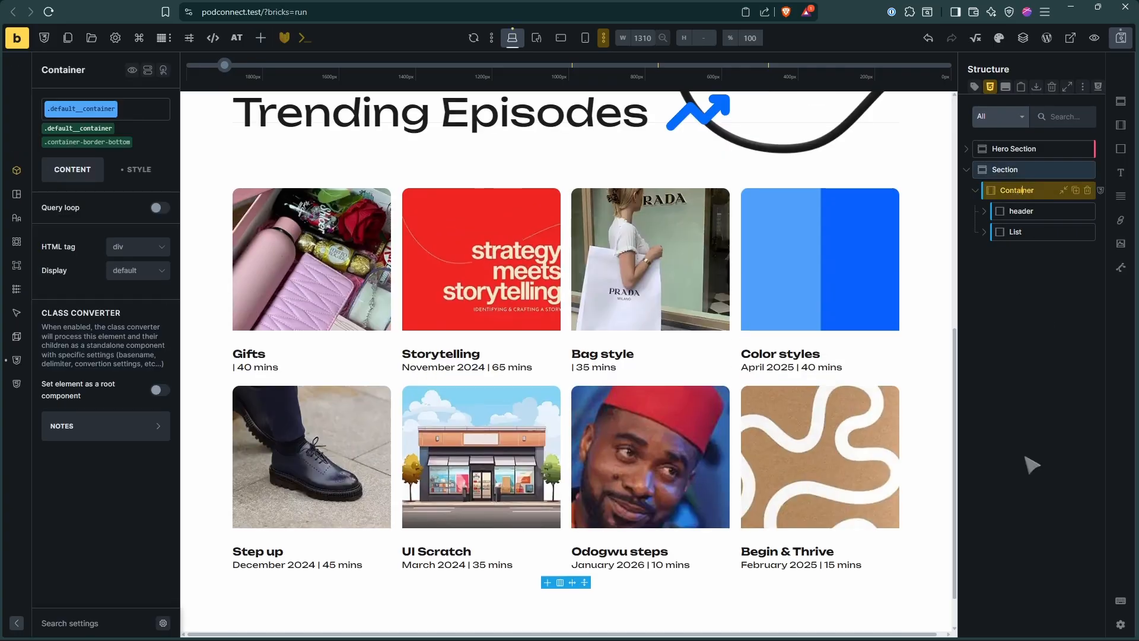
{"action": "left_click", "coordinate": [1012, 425]}
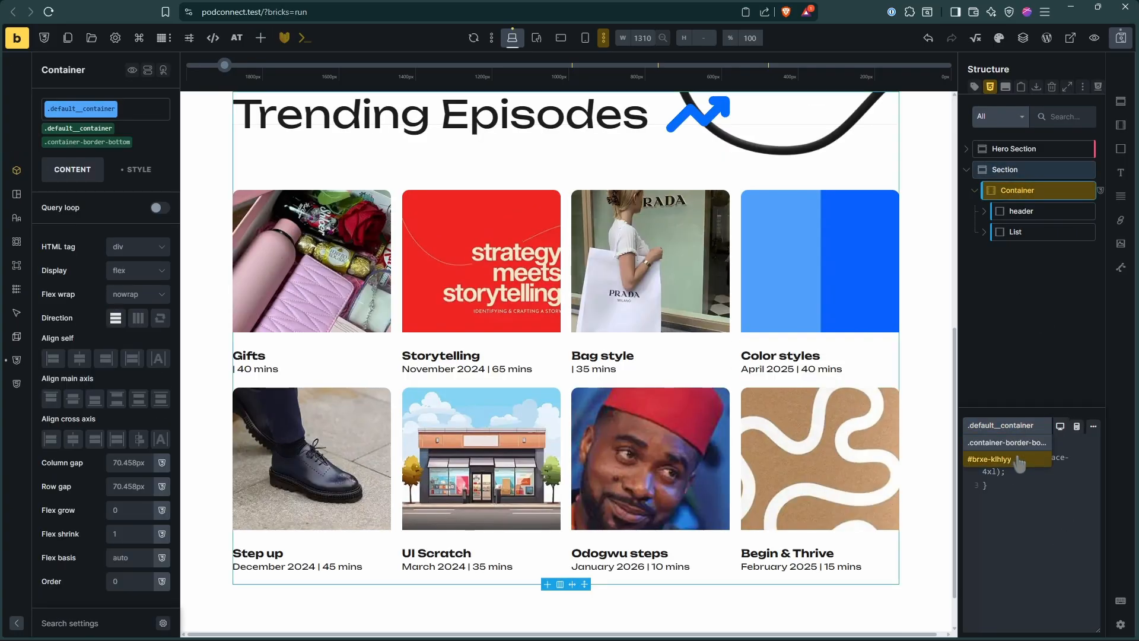
{"action": "left_click", "coordinate": [1013, 446]}
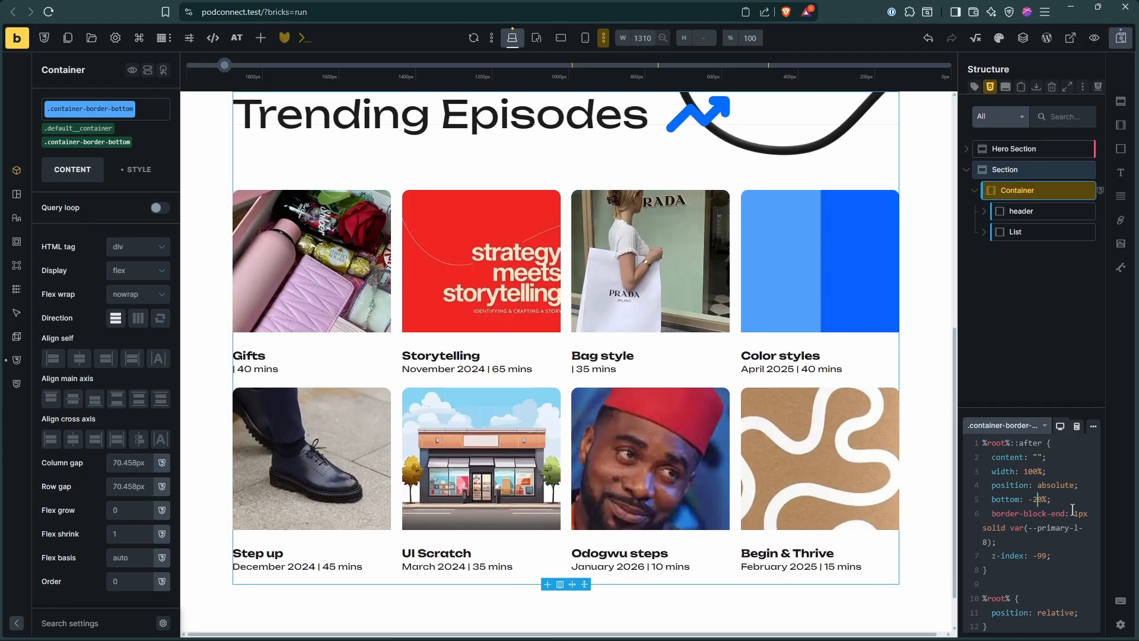
{"action": "key", "text": "BackSpace"}
{"action": "type", "text": "1"}
{"action": "key", "text": "BackSpace"}
{"action": "key", "text": "BackSpace"}
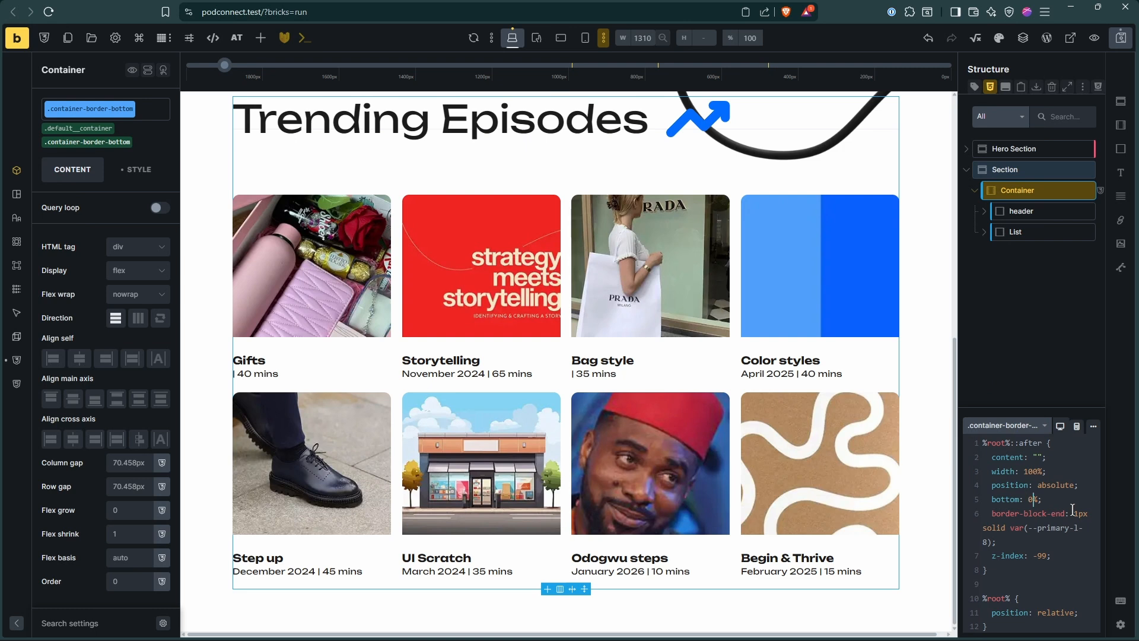
{"action": "left_click", "coordinate": [1043, 331]}
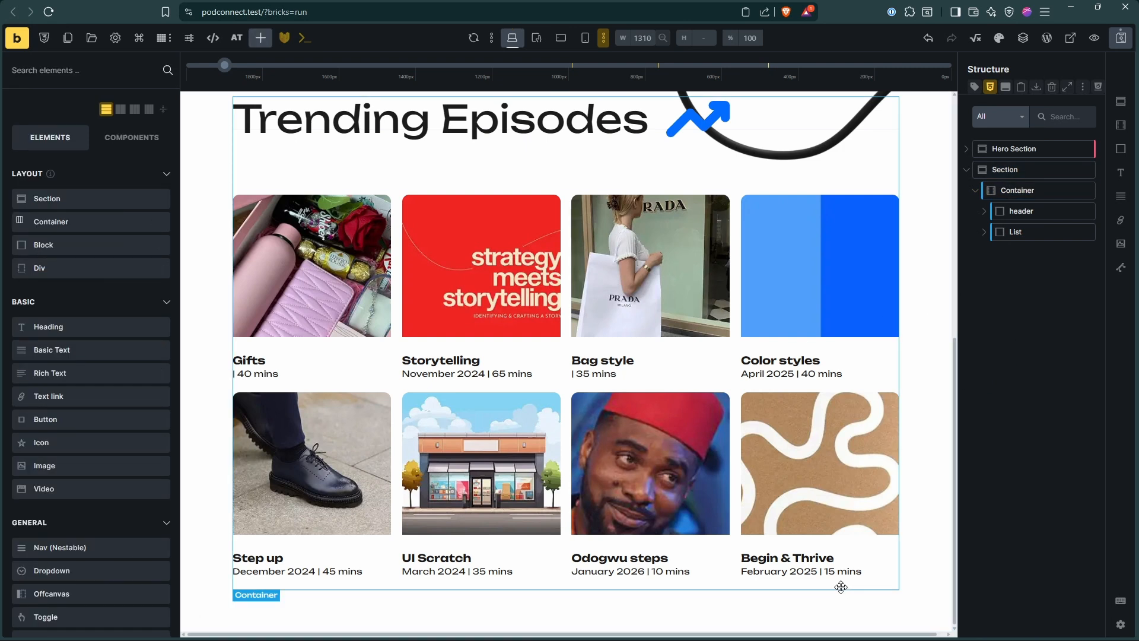
Change the divider's border-block-end colour to var(--primary-l-6) in the container-border-bottom CSS
{"action": "left_click", "coordinate": [1018, 190]}
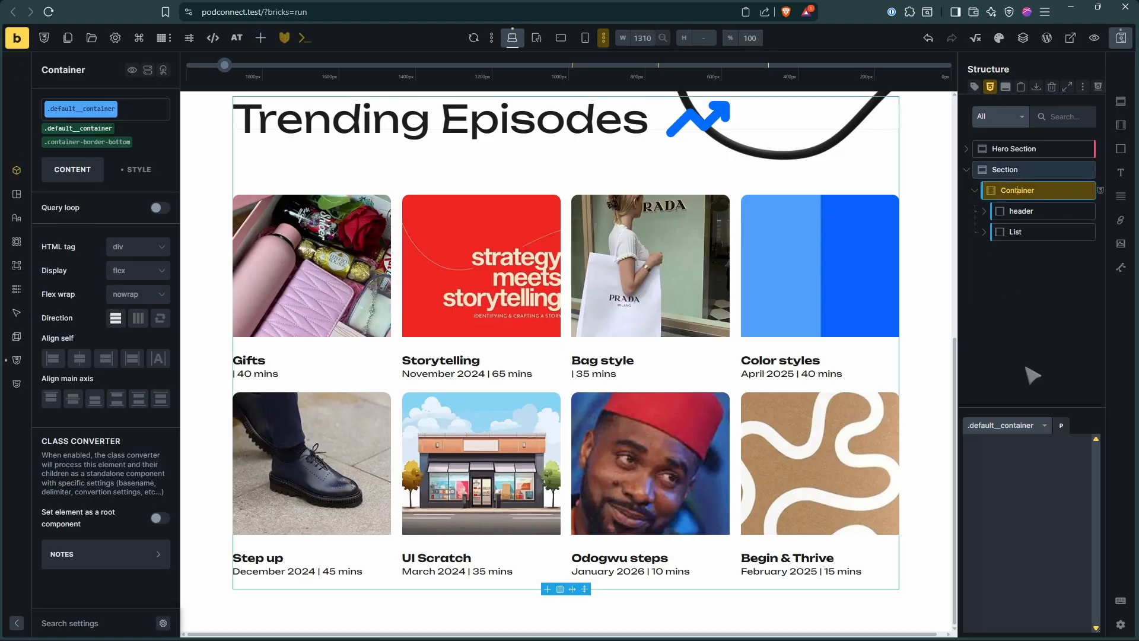
{"action": "left_click", "coordinate": [1018, 426]}
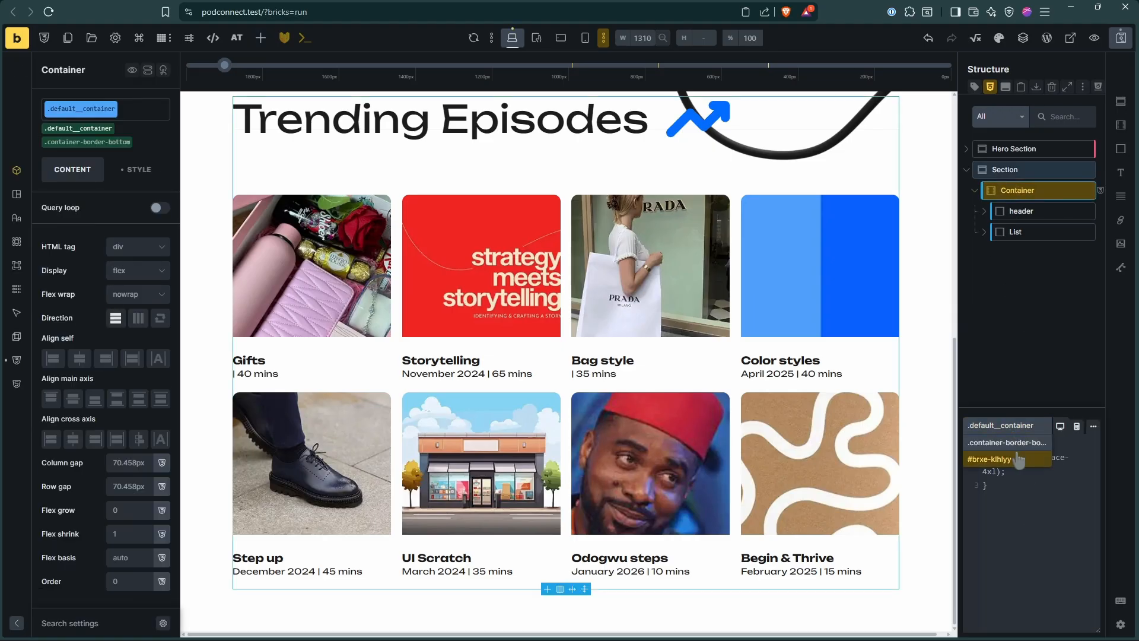
{"action": "left_click", "coordinate": [1018, 458]}
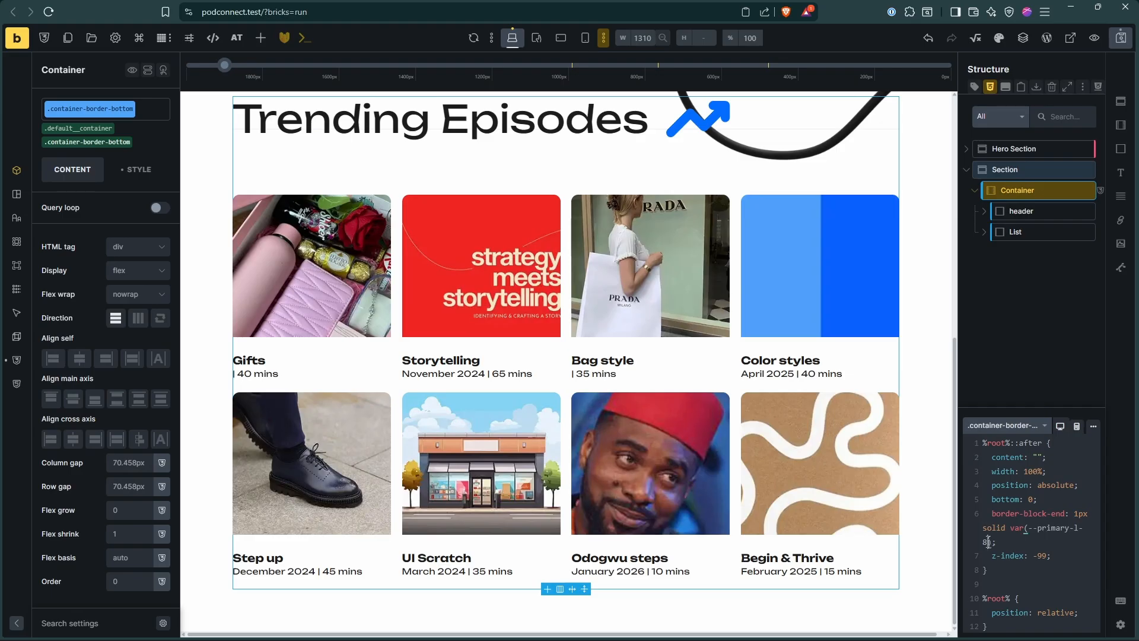
{"action": "type", "text": "-6"}
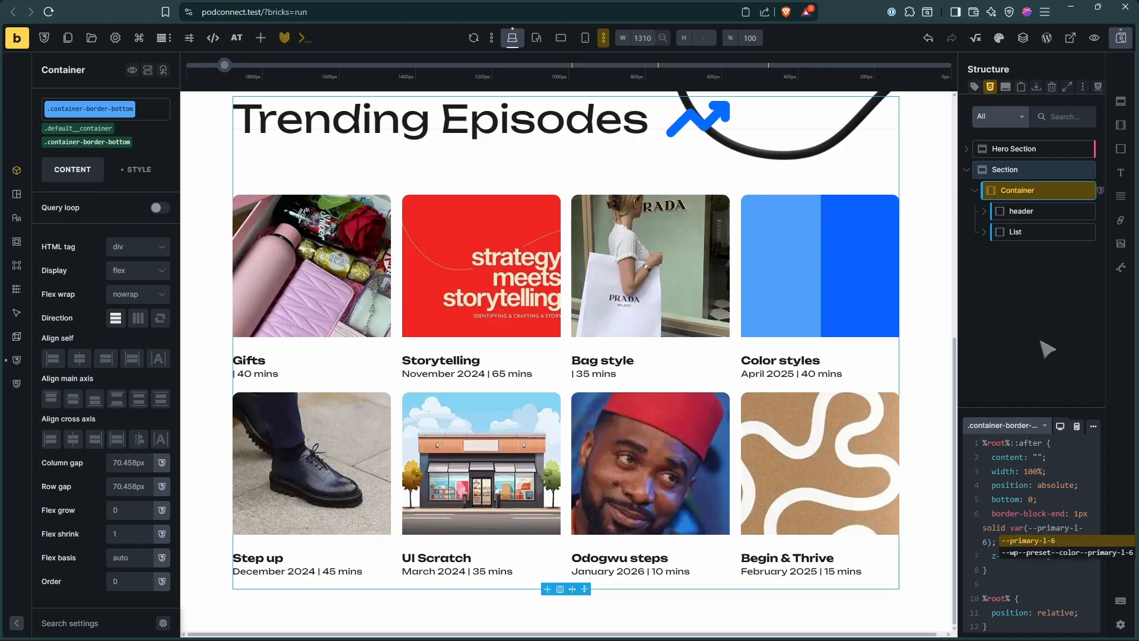
{"action": "left_click", "coordinate": [1048, 350]}
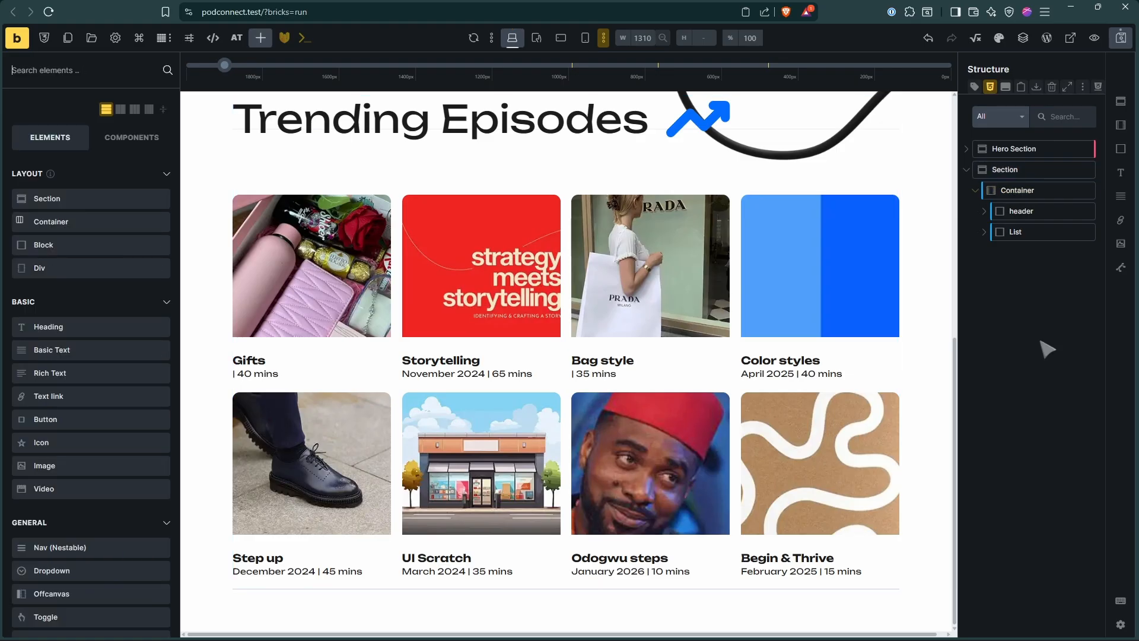
Set the ::after divider's bottom offset to -5% in the container-border-bottom CSS
{"action": "left_click", "coordinate": [1026, 189]}
{"action": "left_click", "coordinate": [1021, 425]}
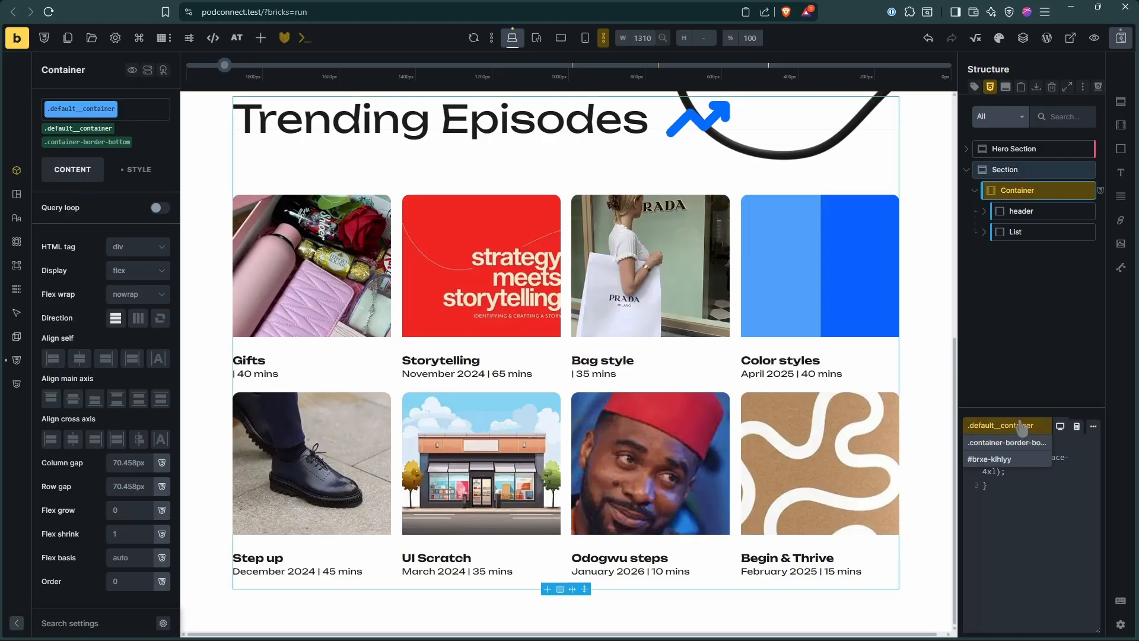
{"action": "left_click", "coordinate": [1014, 458]}
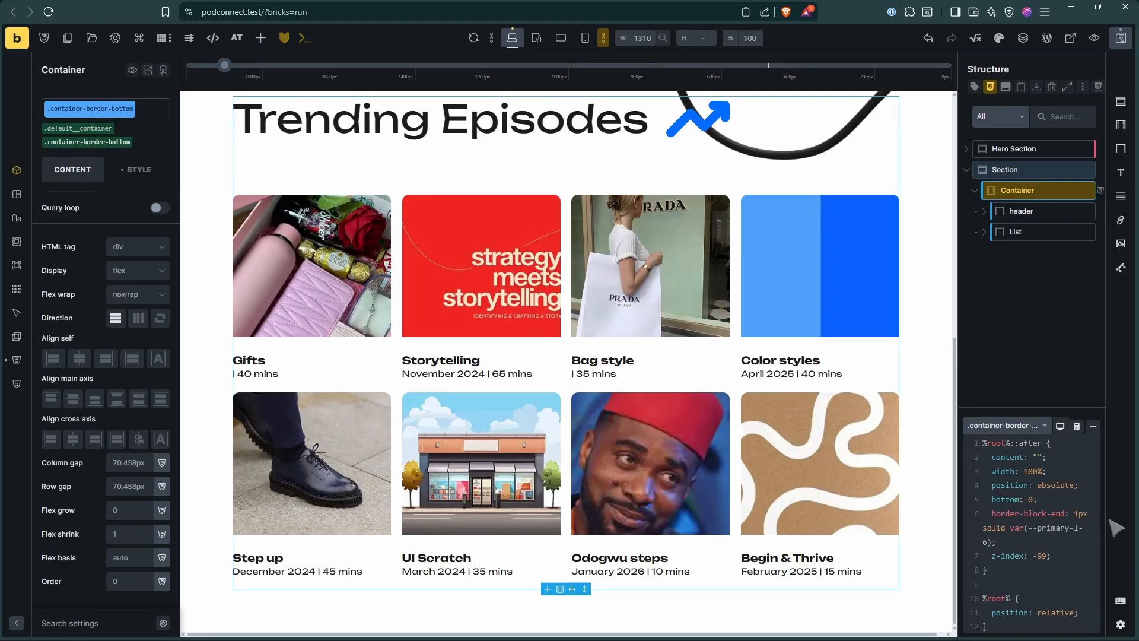
{"action": "type", "text": "10%"}
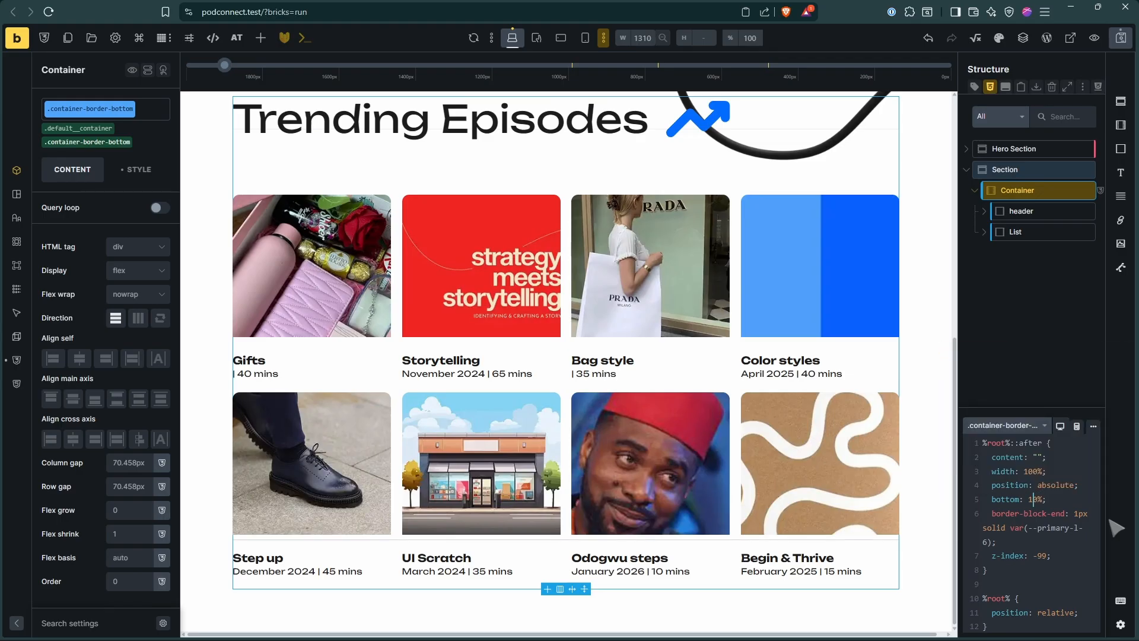
{"action": "type", "text": "-"}
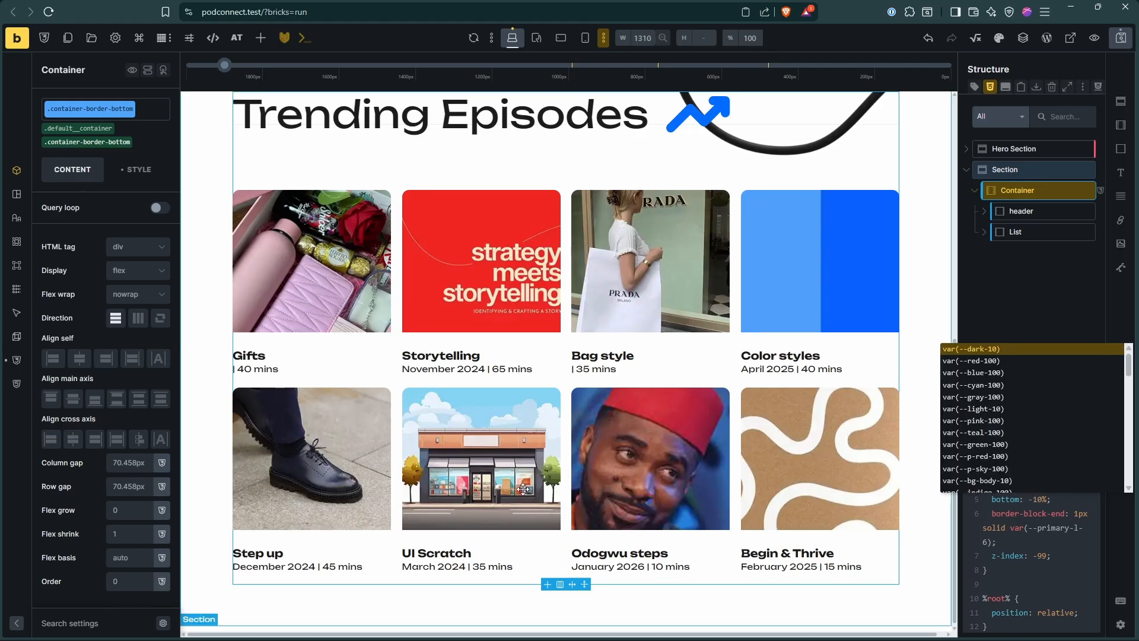
{"action": "scroll", "coordinate": [620, 511], "scroll_direction": "down", "scroll_amount": 1}
{"action": "mouse_move", "coordinate": [1138, 620]}
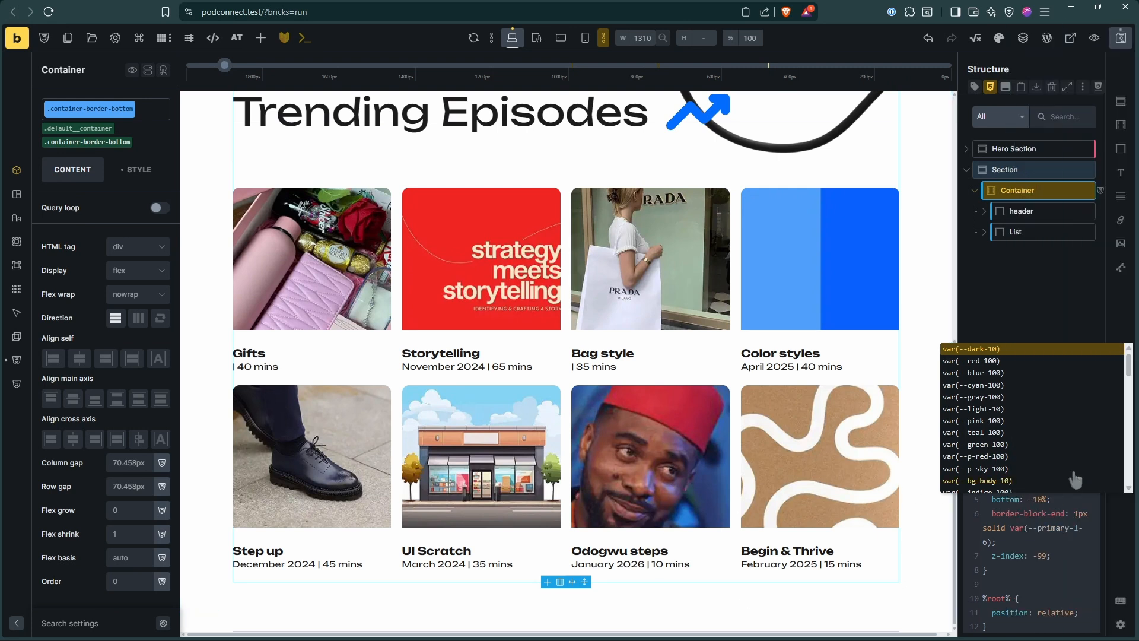
{"action": "key", "text": "Right"}
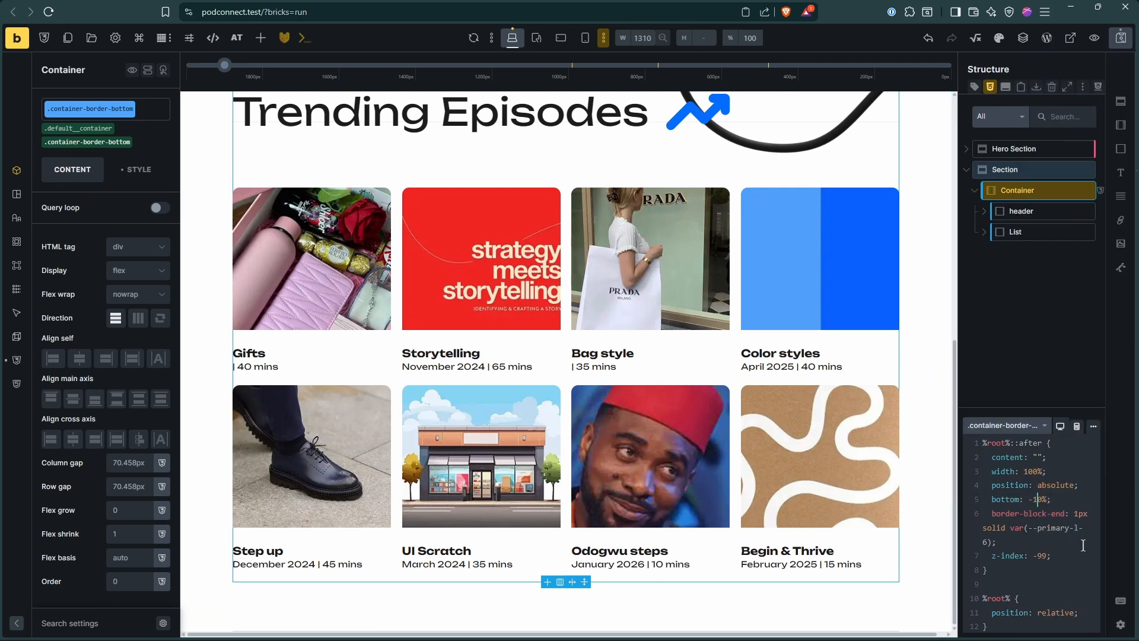
{"action": "key", "text": "BackSpace"}
{"action": "type", "text": "5"}
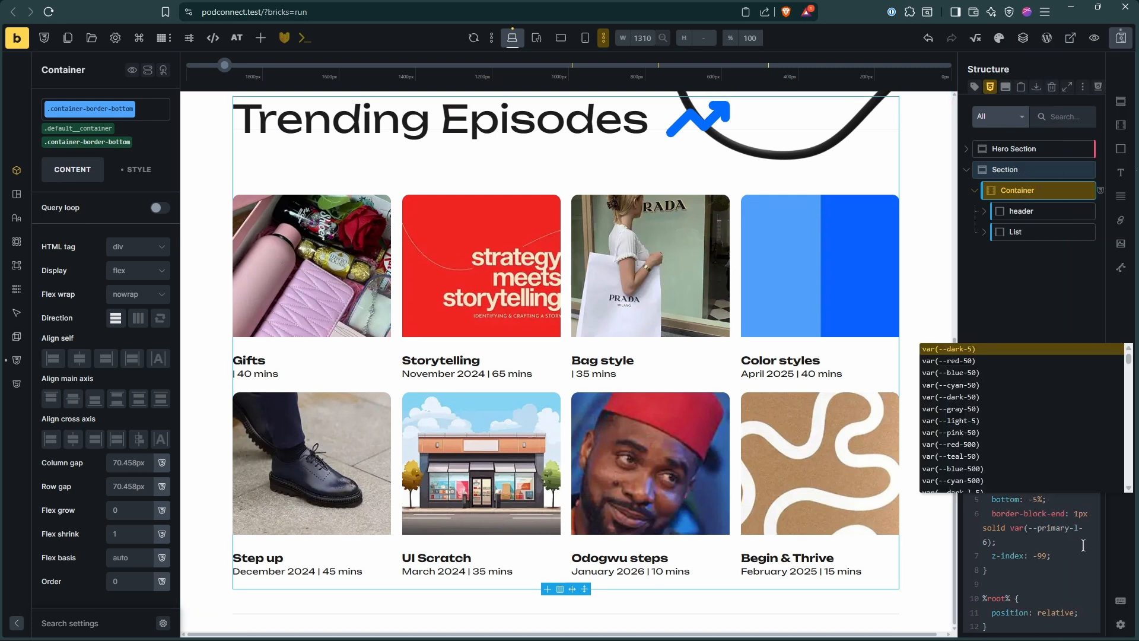
{"action": "left_click", "coordinate": [1043, 288]}
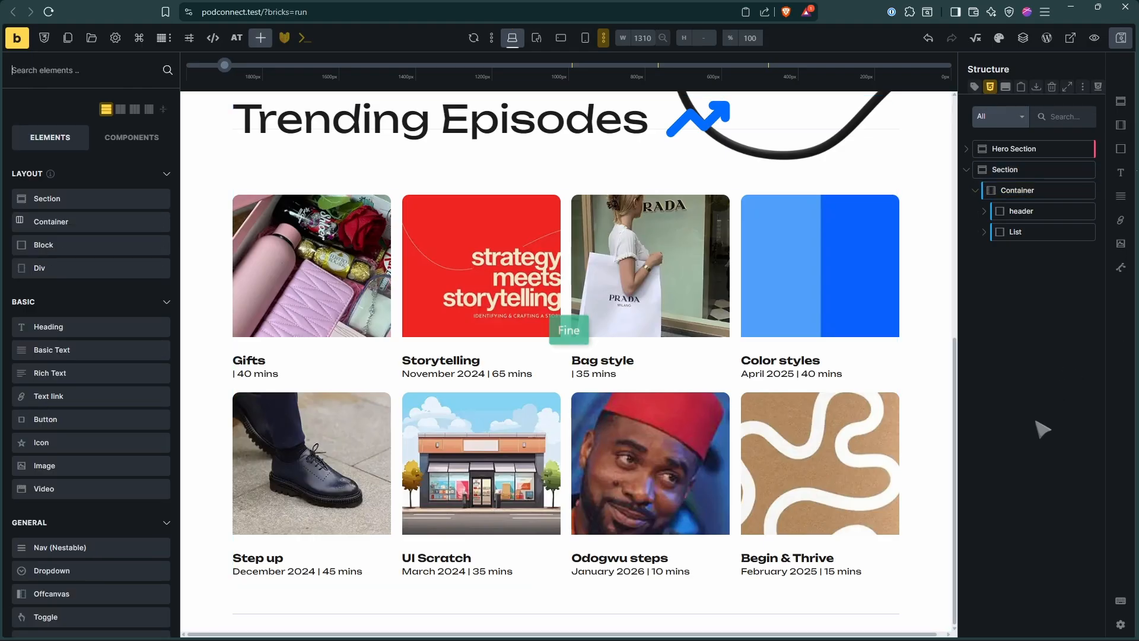
Review the page from the hero to the divider line below the Trending Episodes grid
{"action": "key", "text": "alt+Tab"}
{"action": "key", "text": "alt+Tab"}
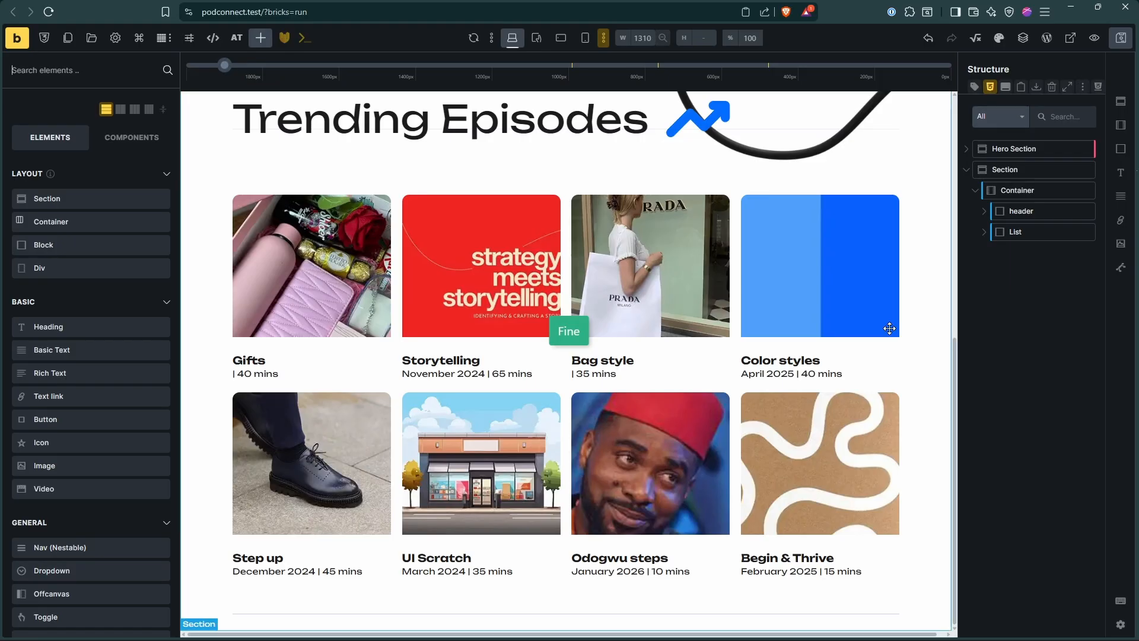
{"action": "key", "text": "alt+Tab"}
{"action": "key", "text": "alt+Tab"}
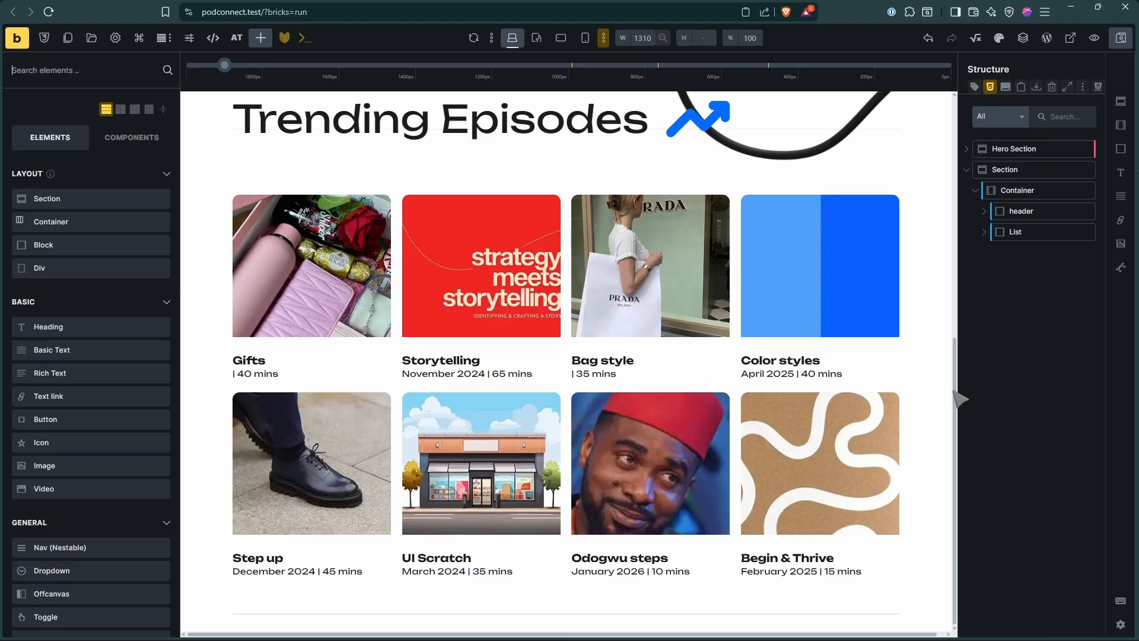
{"action": "scroll", "coordinate": [782, 458], "scroll_direction": "up", "scroll_amount": 2}
{"action": "scroll", "coordinate": [782, 458], "scroll_direction": "down", "scroll_amount": 2}
{"action": "scroll", "coordinate": [694, 422], "scroll_direction": "up", "scroll_amount": 6}
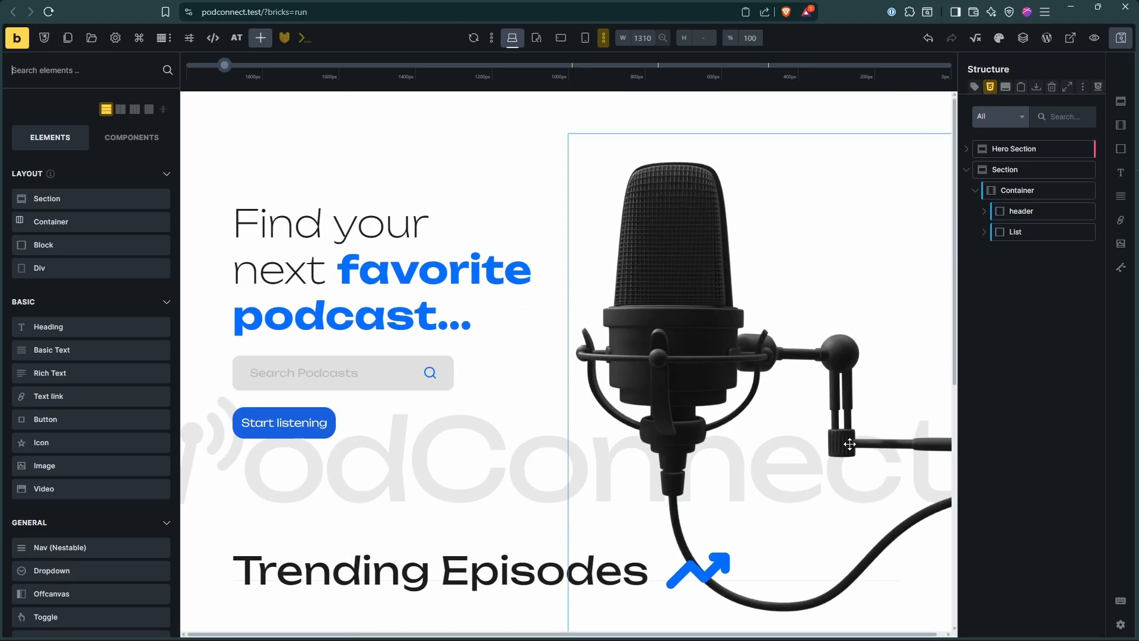
{"action": "scroll", "coordinate": [694, 421], "scroll_direction": "down", "scroll_amount": 6}
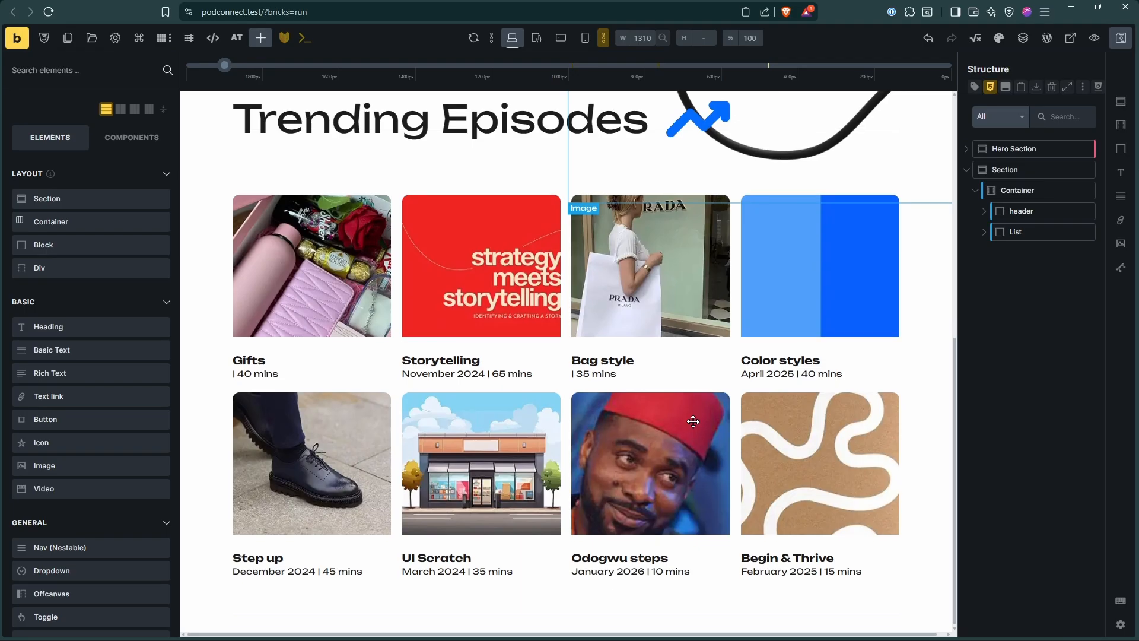
{"action": "scroll", "coordinate": [693, 422], "scroll_direction": "up", "scroll_amount": 1}
{"action": "scroll", "coordinate": [694, 421], "scroll_direction": "up", "scroll_amount": 5}
{"action": "scroll", "coordinate": [694, 421], "scroll_direction": "down", "scroll_amount": 6}
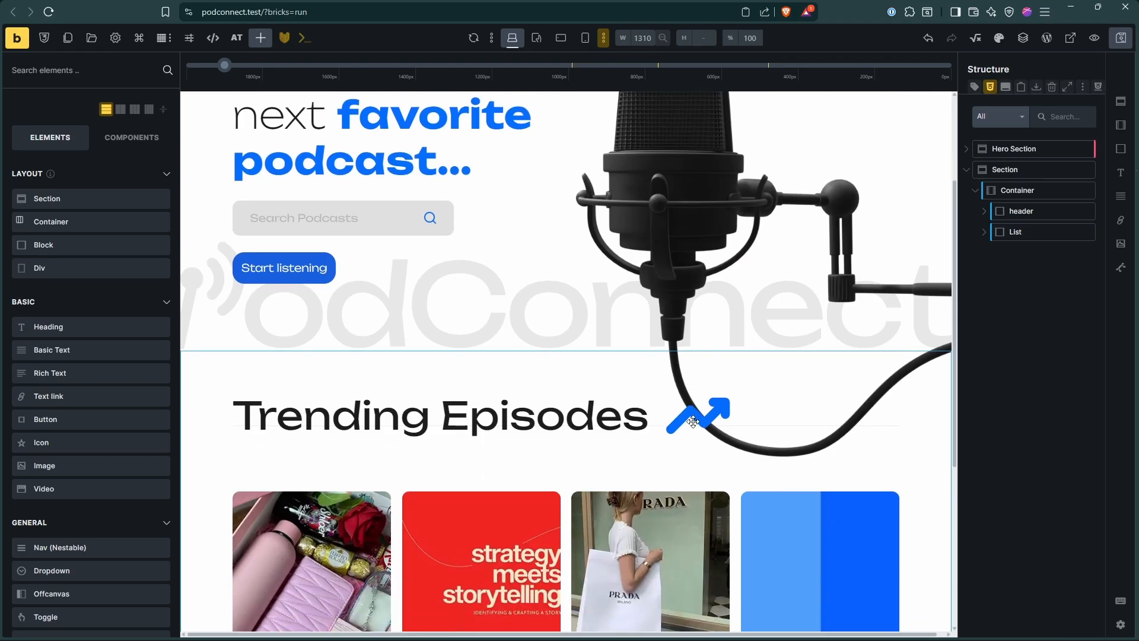
{"action": "scroll", "coordinate": [694, 421], "scroll_direction": "up", "scroll_amount": 1}
{"action": "scroll", "coordinate": [694, 422], "scroll_direction": "down", "scroll_amount": 1}
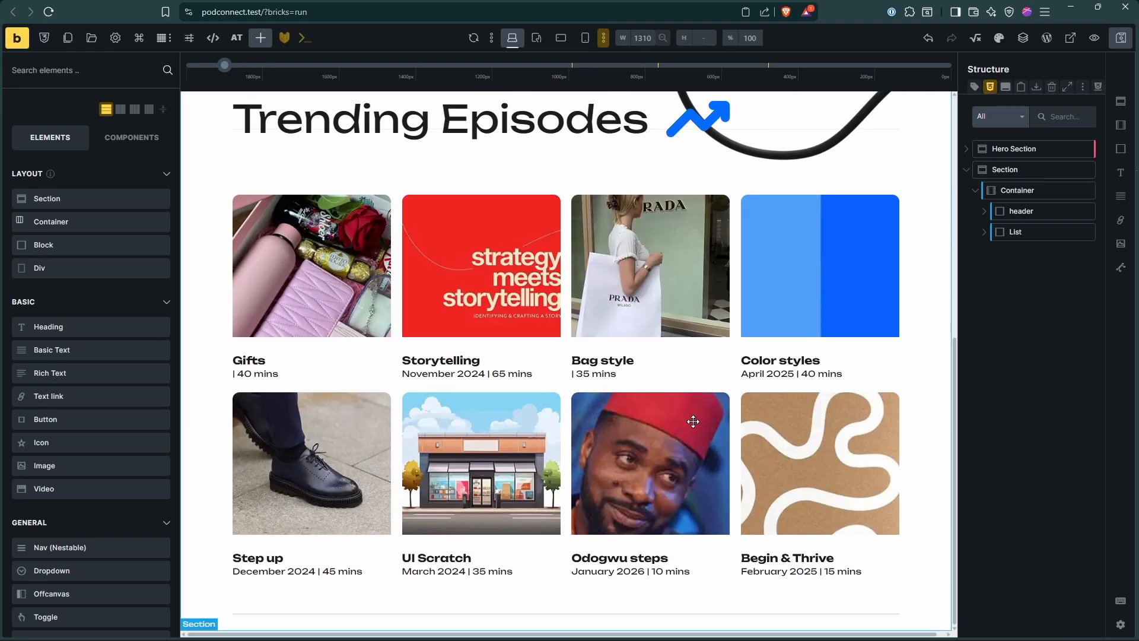
Compare the Trending Episodes section and its bottom divider with the Figma design, and examine the Categories section that follows
{"action": "key", "text": "alt+Tab"}
{"action": "scroll", "coordinate": [694, 421], "scroll_direction": "up", "scroll_amount": 5}
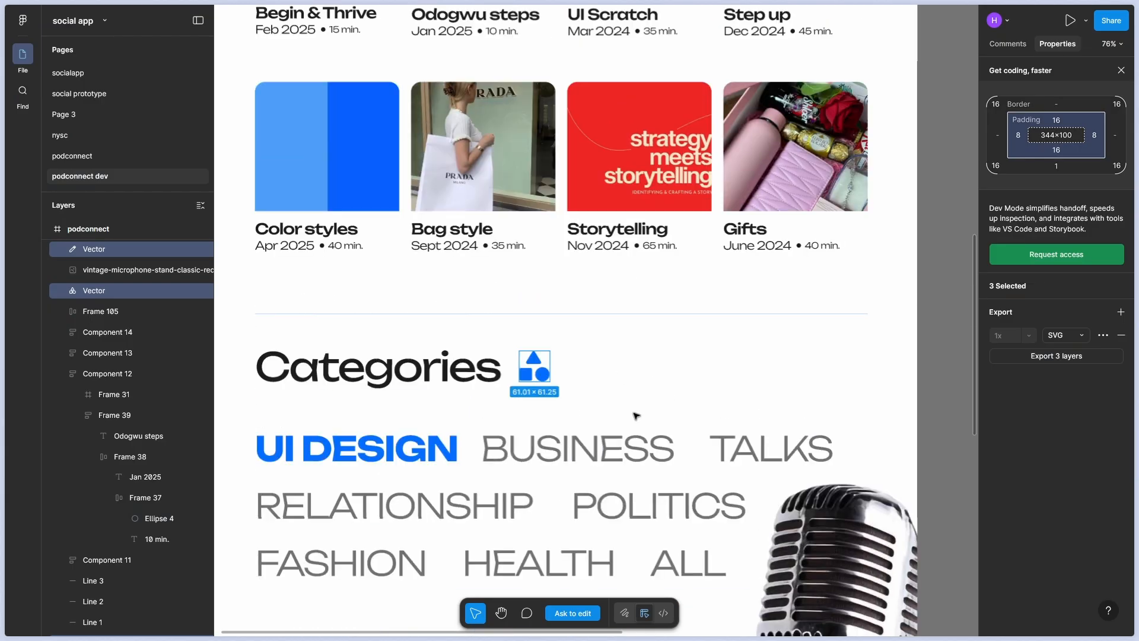
{"action": "scroll", "coordinate": [635, 416], "scroll_direction": "up", "scroll_amount": 3}
{"action": "key", "text": "alt+Tab"}
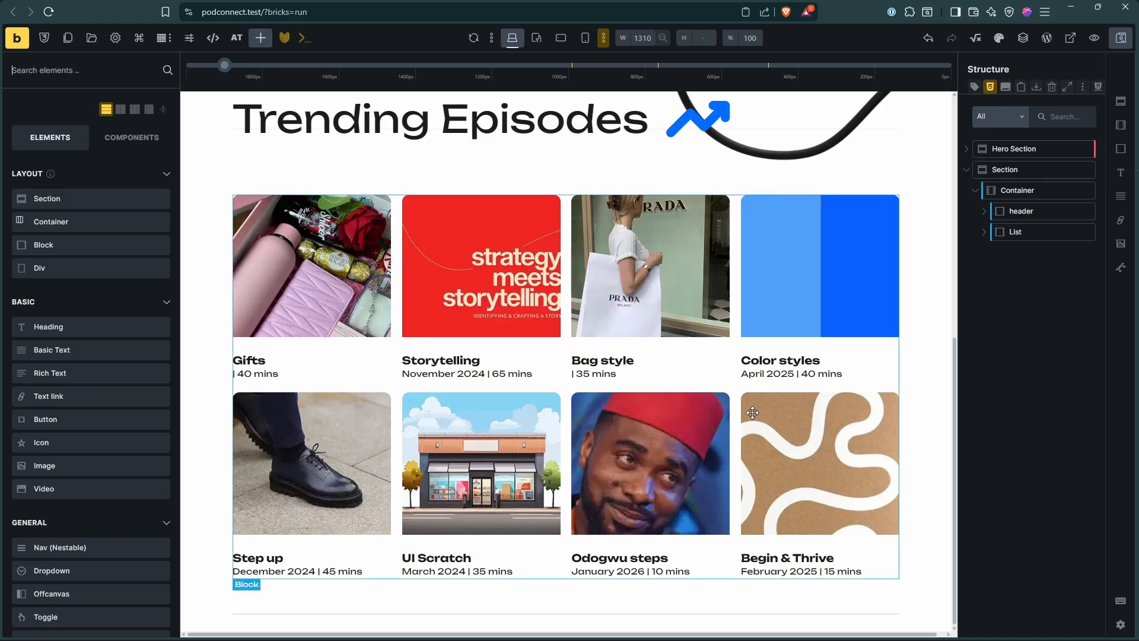
{"action": "key", "text": "alt+Tab"}
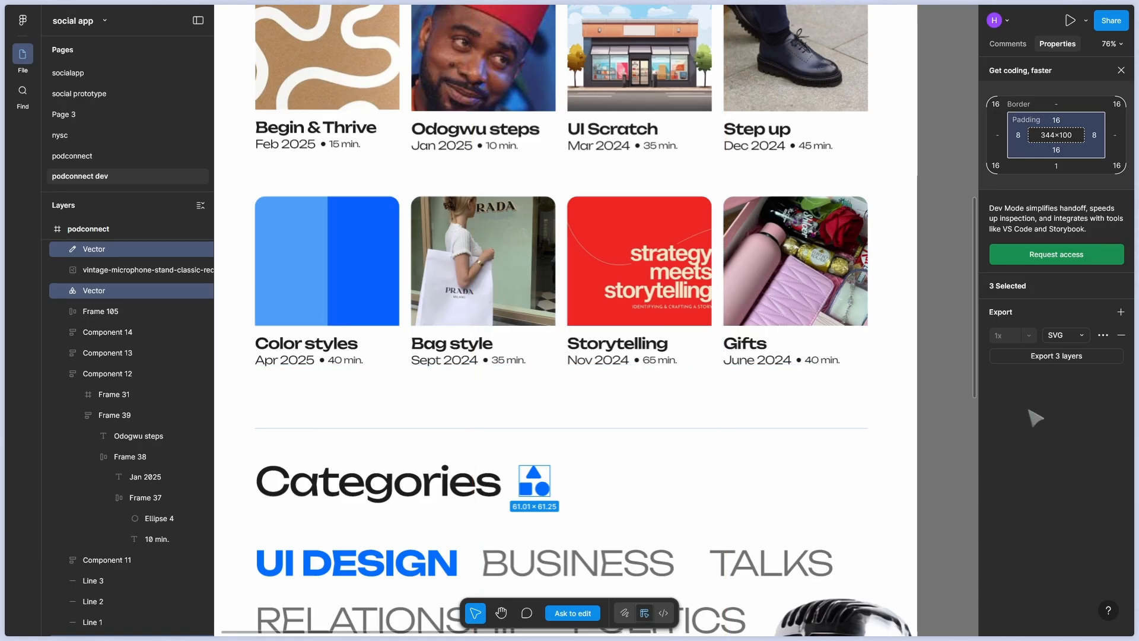
{"action": "scroll", "coordinate": [914, 389], "scroll_direction": "up", "scroll_amount": 4}
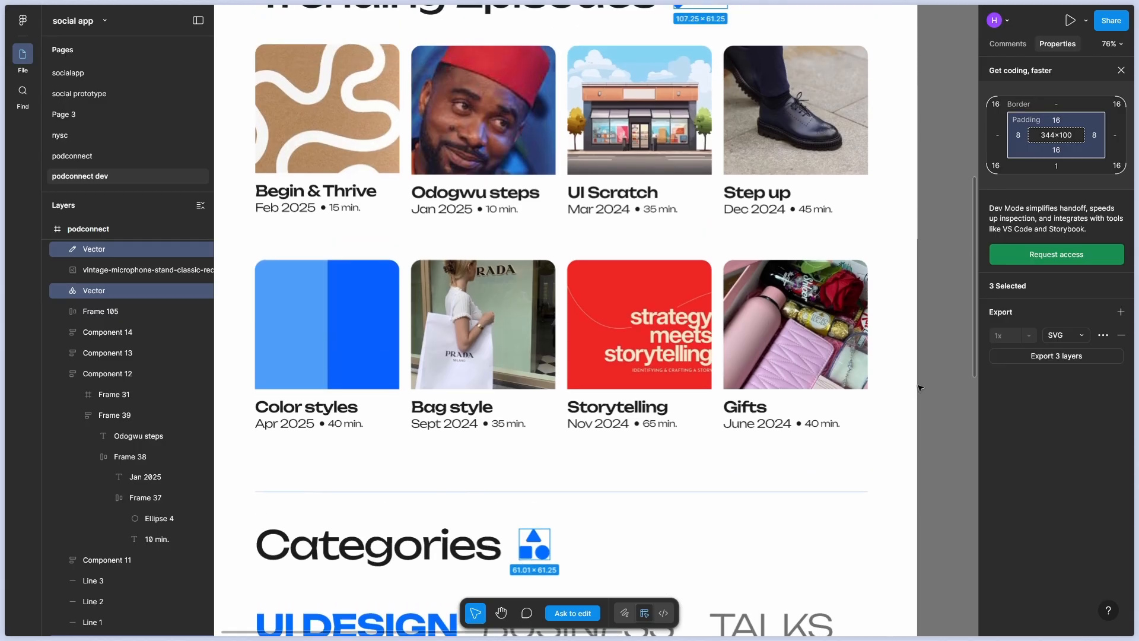
{"action": "scroll", "coordinate": [920, 388], "scroll_direction": "up", "scroll_amount": 3}
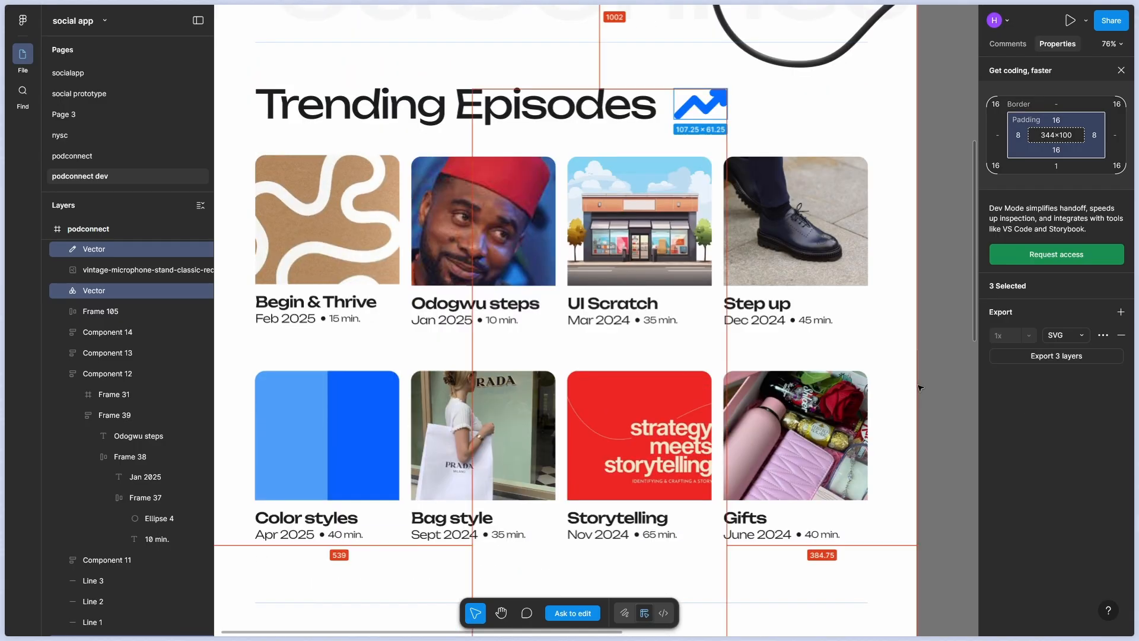
{"action": "key", "text": "alt+Tab"}
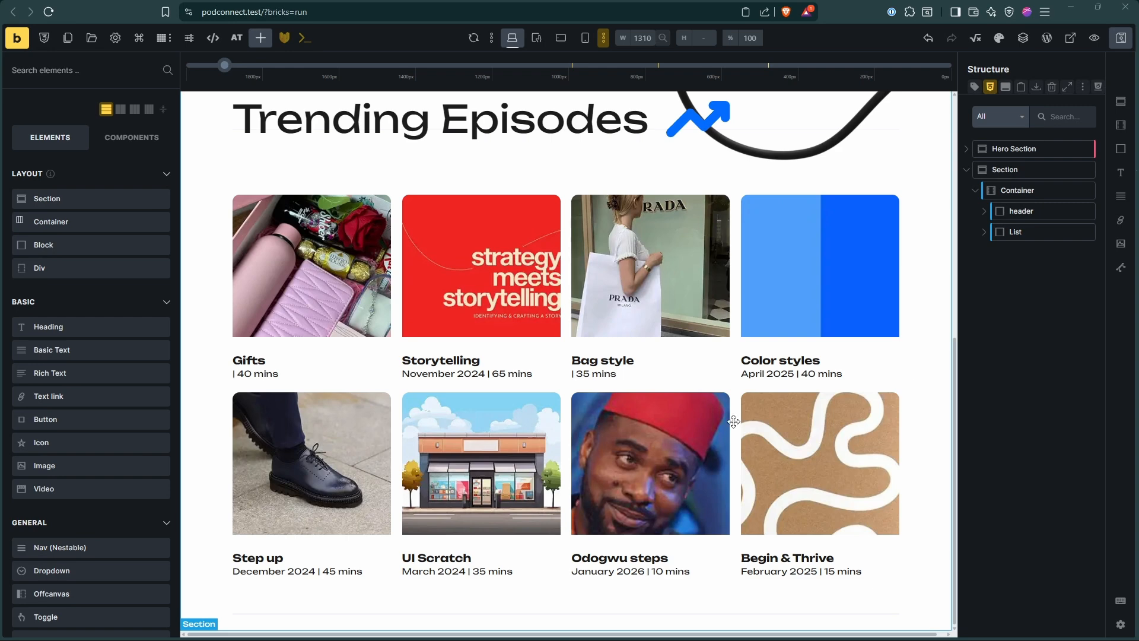
{"action": "key", "text": "alt+Tab"}
{"action": "scroll", "coordinate": [725, 278], "scroll_direction": "down", "scroll_amount": 12}
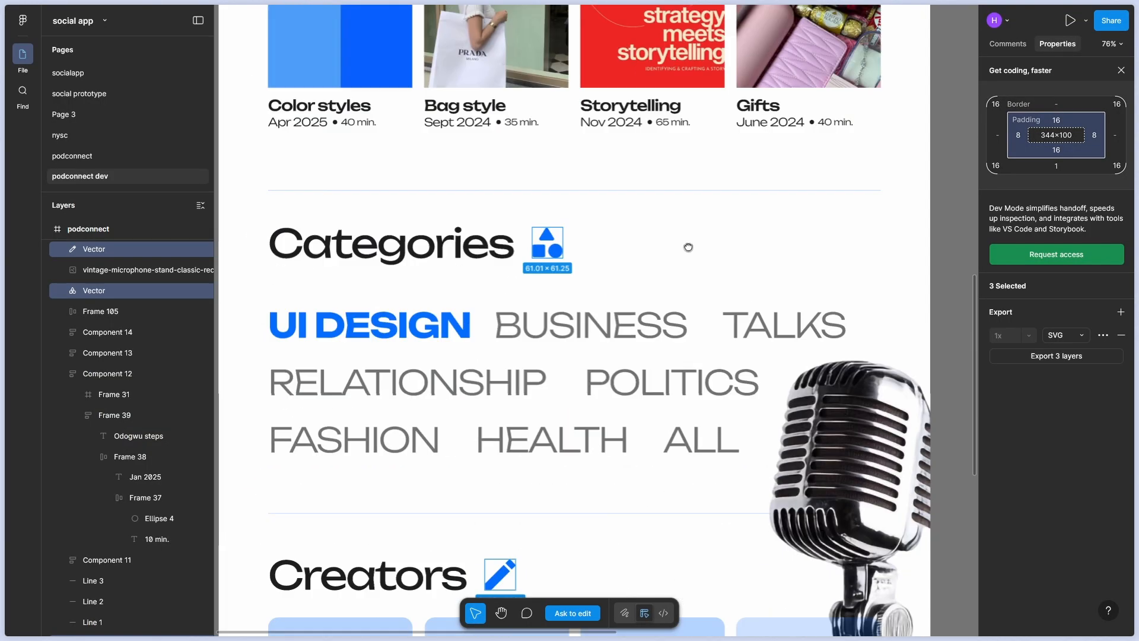
{"action": "scroll", "coordinate": [681, 268], "scroll_direction": "up", "scroll_amount": 5}
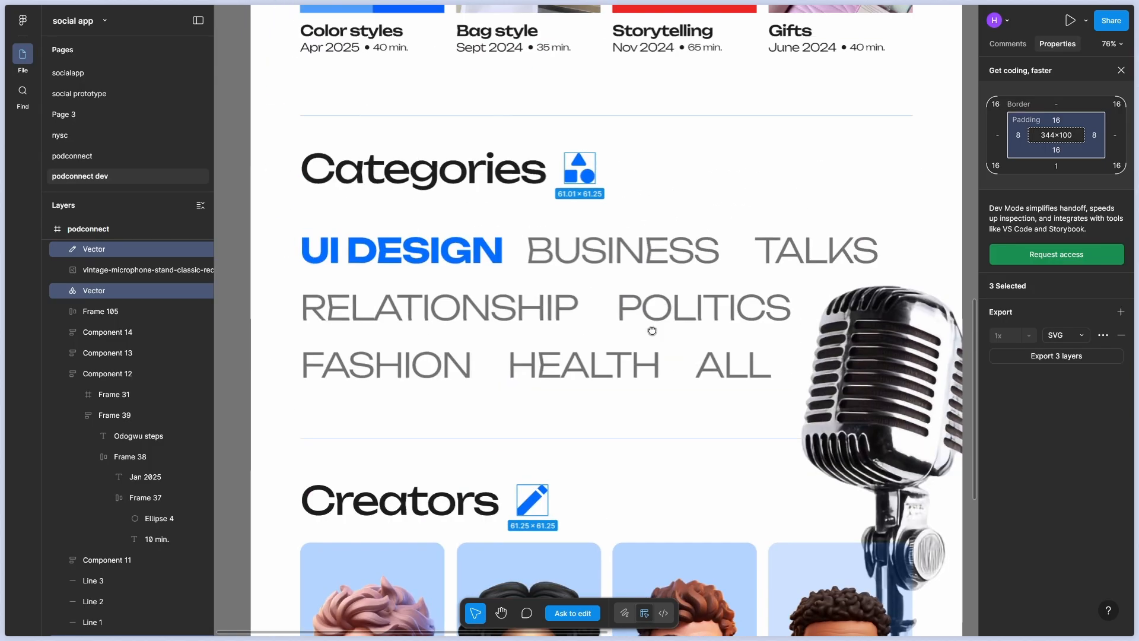